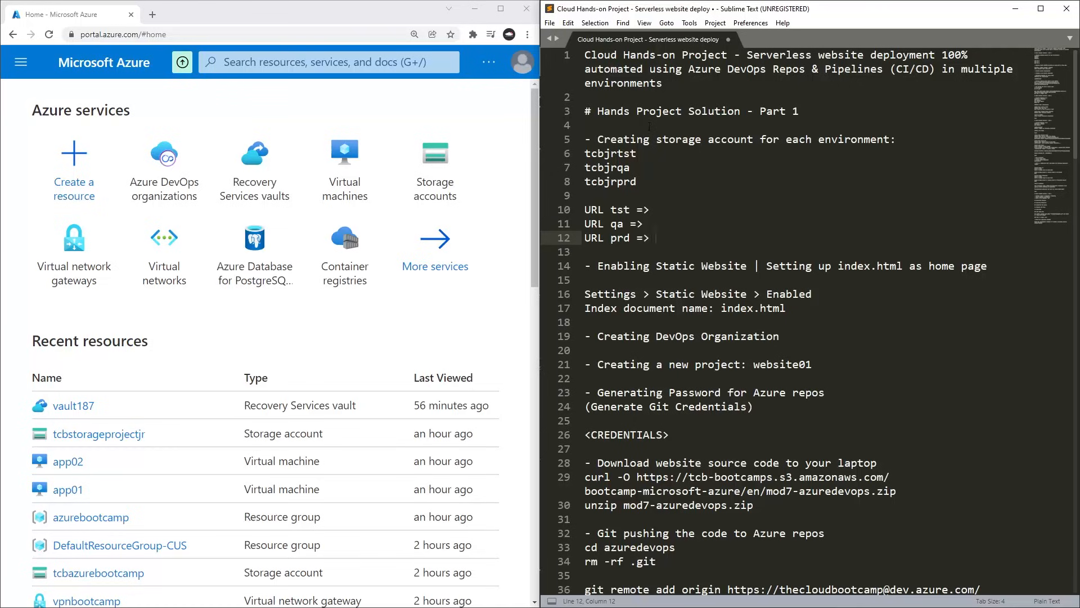
Search the portal for "storage", go to Storage accounts and start creating a new storage account.
drag(631, 141, 774, 140)
click(726, 179)
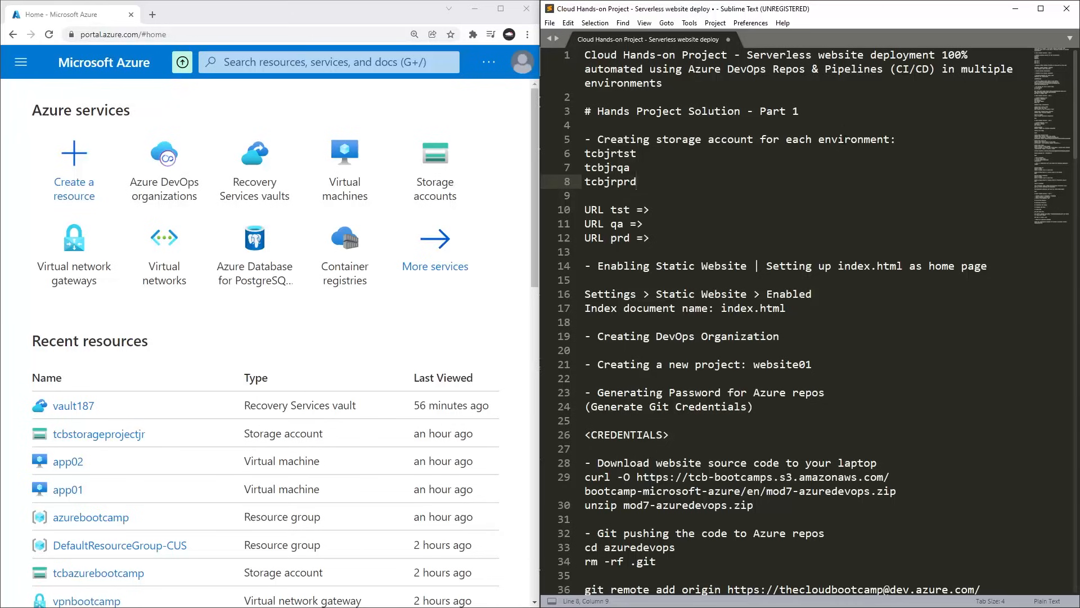
click(254, 63)
text(st)
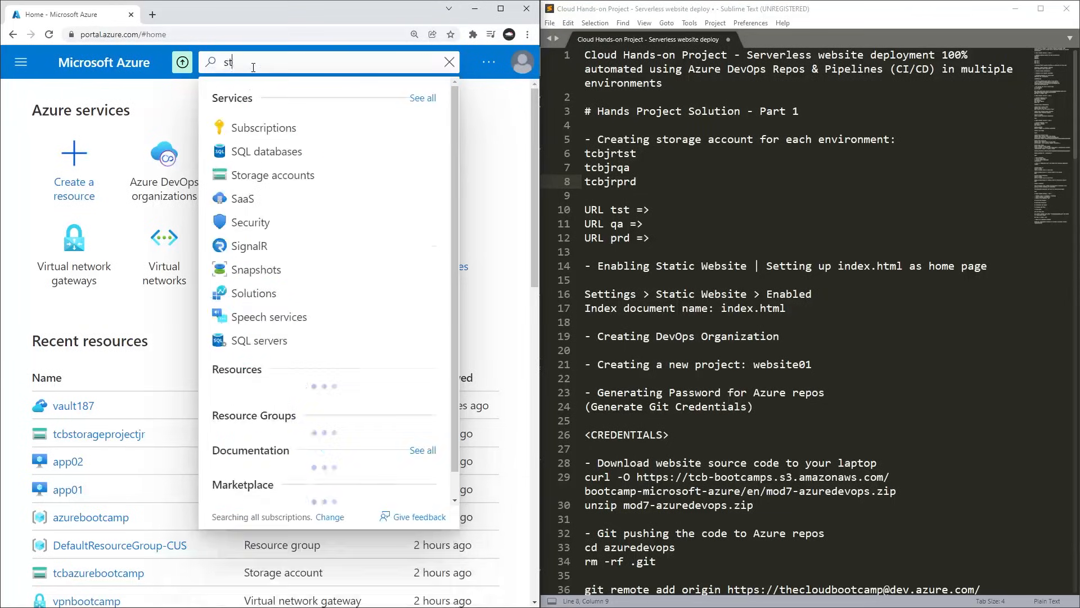
text(orage)
click(259, 127)
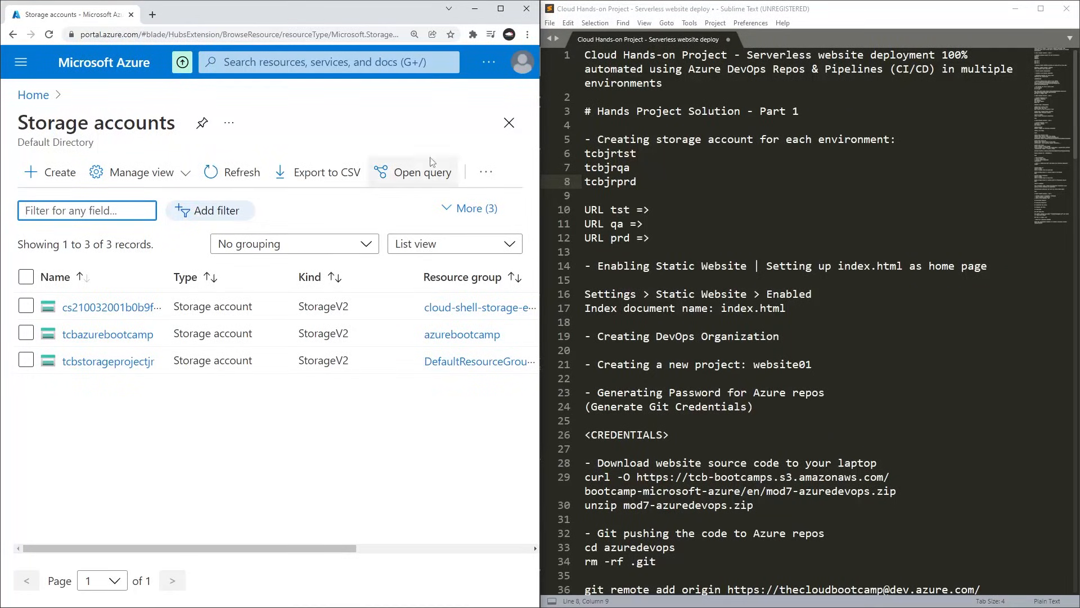
click(61, 171)
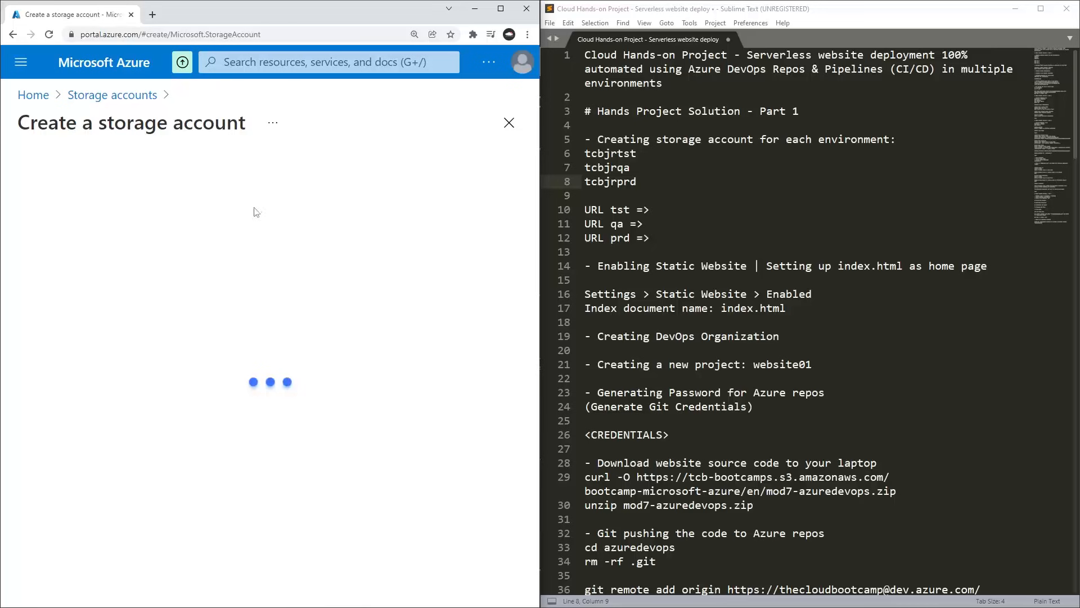
Assign the new storage account to the azurebootcamp resource group.
scroll(387, 322, down, 3)
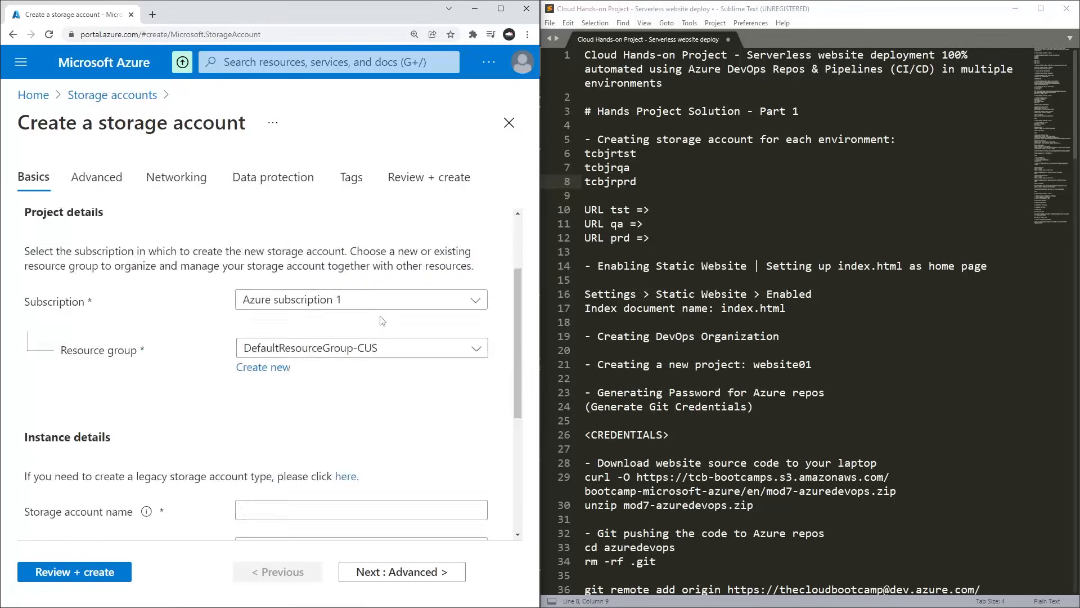
click(353, 291)
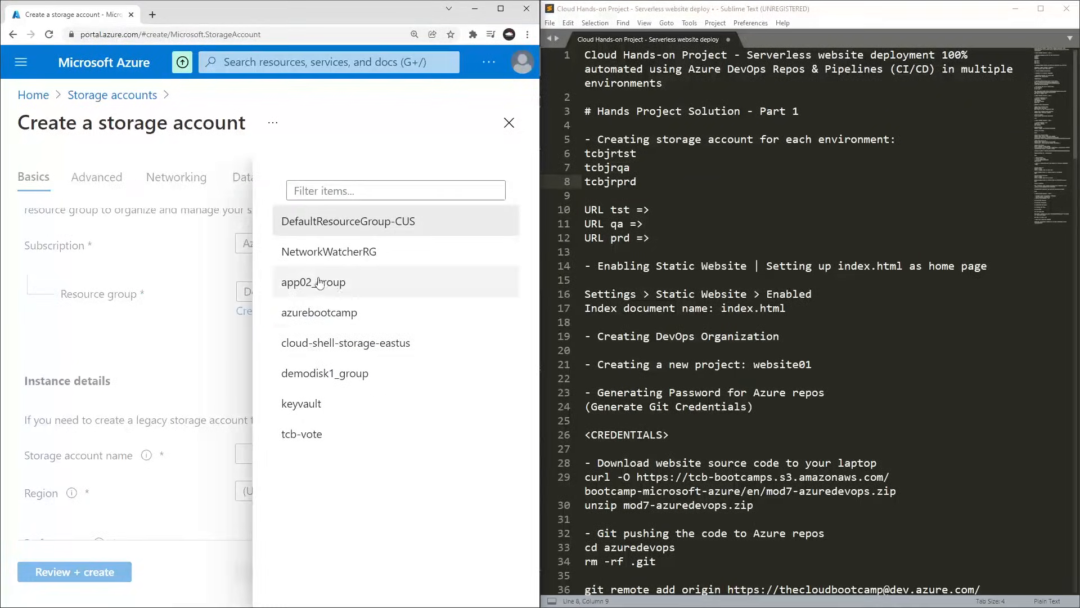
click(331, 313)
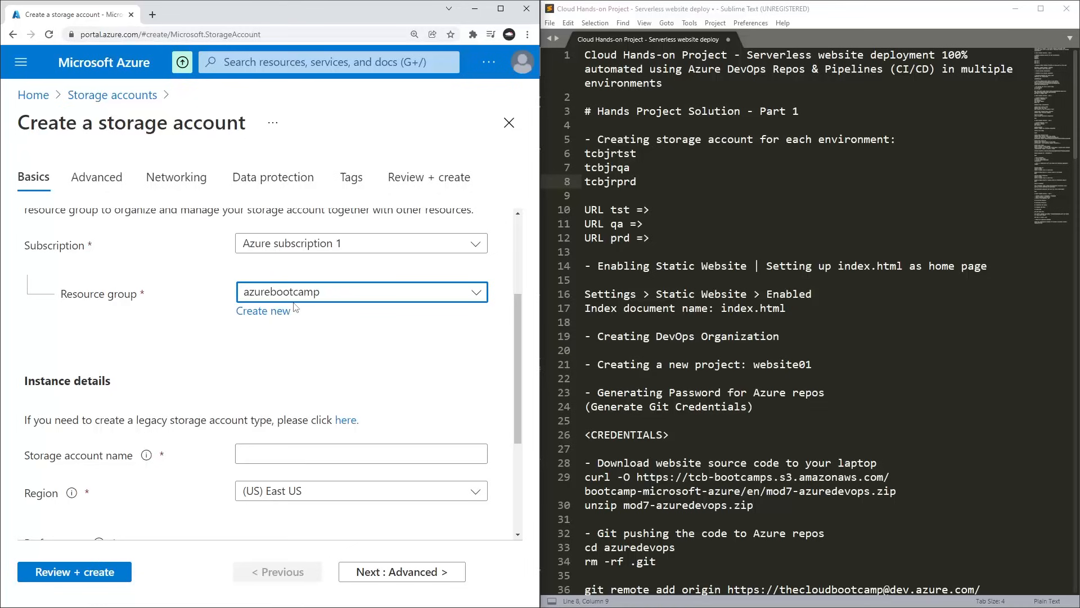
scroll(293, 306, down, 2)
click(259, 339)
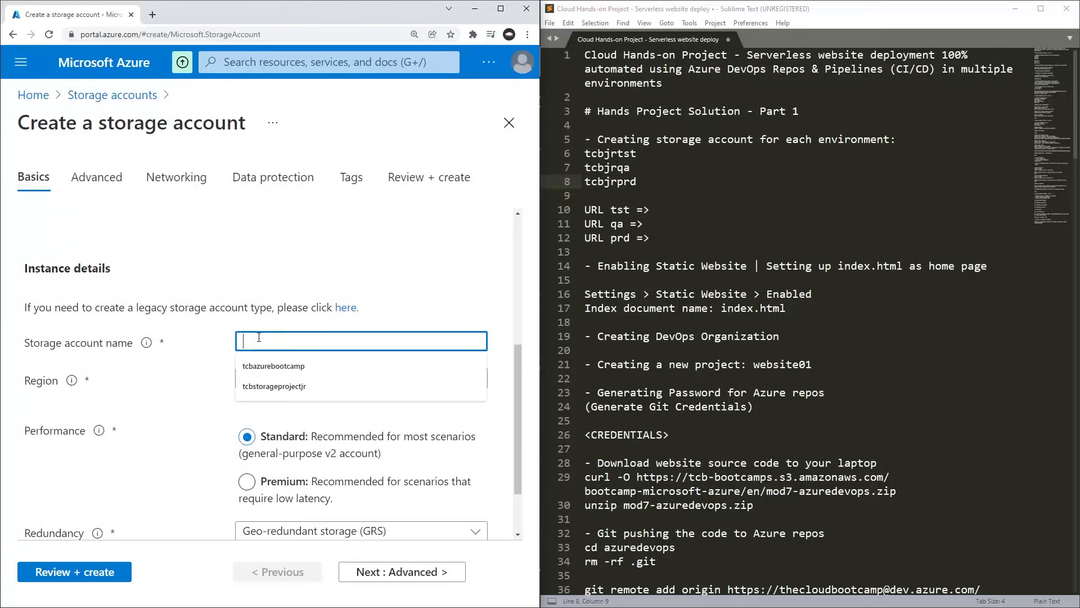
In the project notes, insert a 1 before each environment suffix so the account names read tcbjr1tst, tcbjr1qa and tcbjr1prd.
click(645, 153)
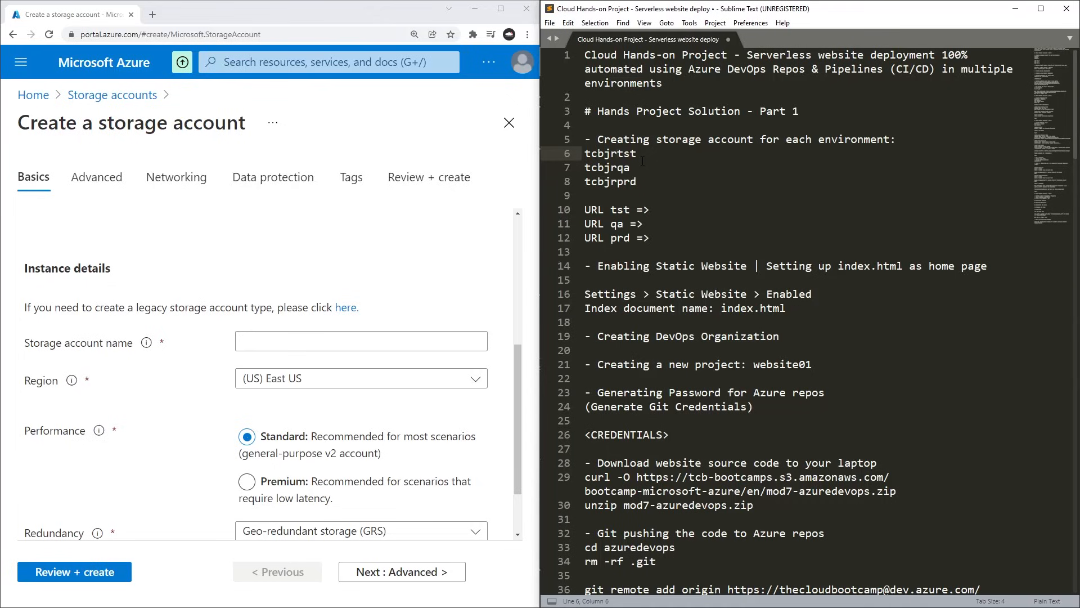
text(1)
key(Left)
key(Down)
text(1)
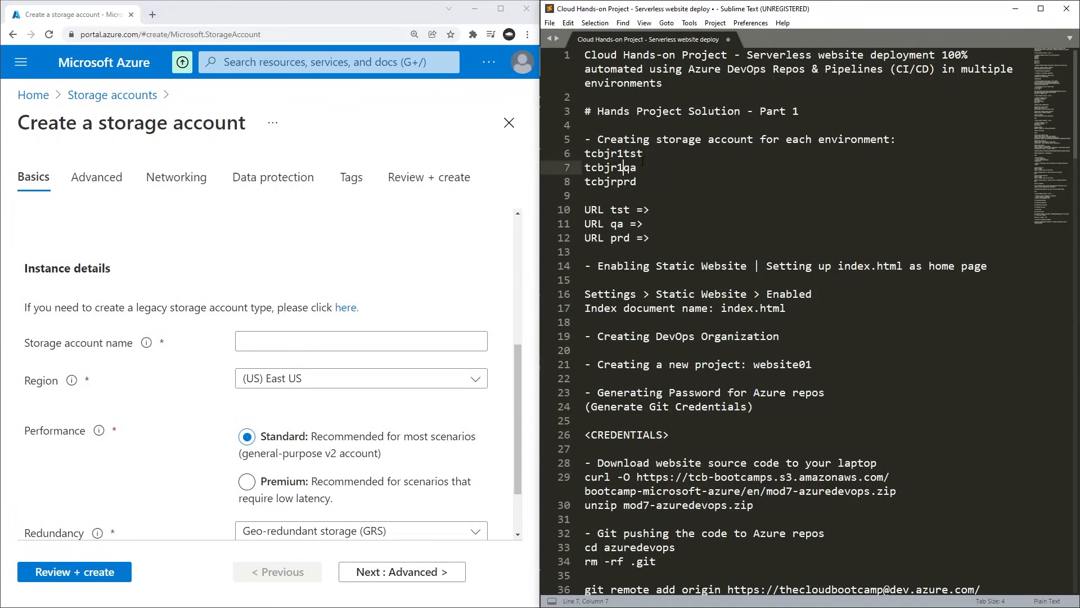
key(Left)
key(Down)
text(1)
key(Up)
key(Up)
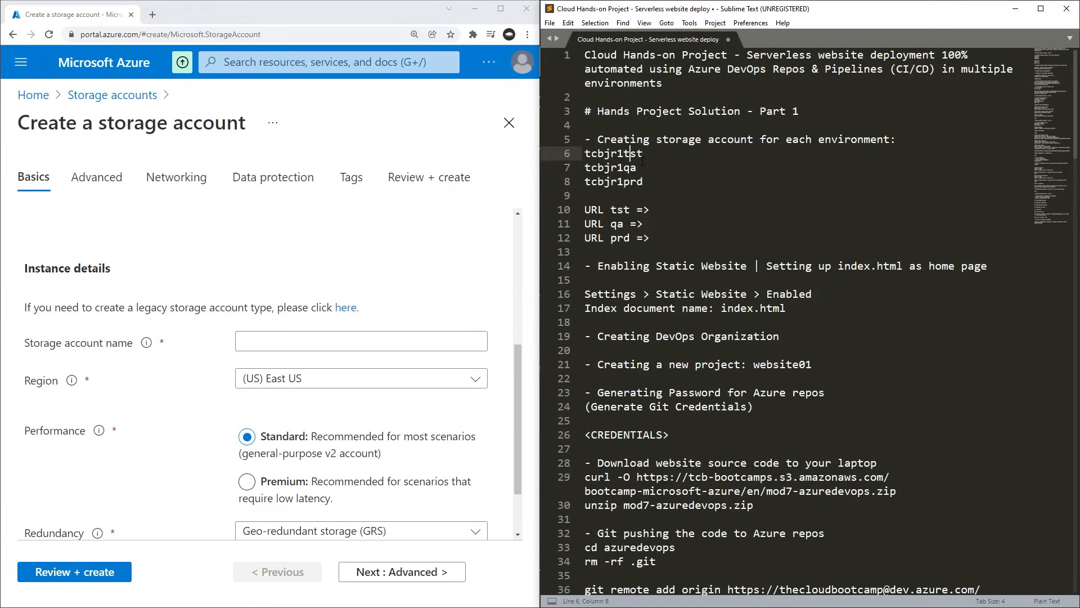
key(shift+Right)
key(shift+Right)
key(shift+Right)
click(628, 168)
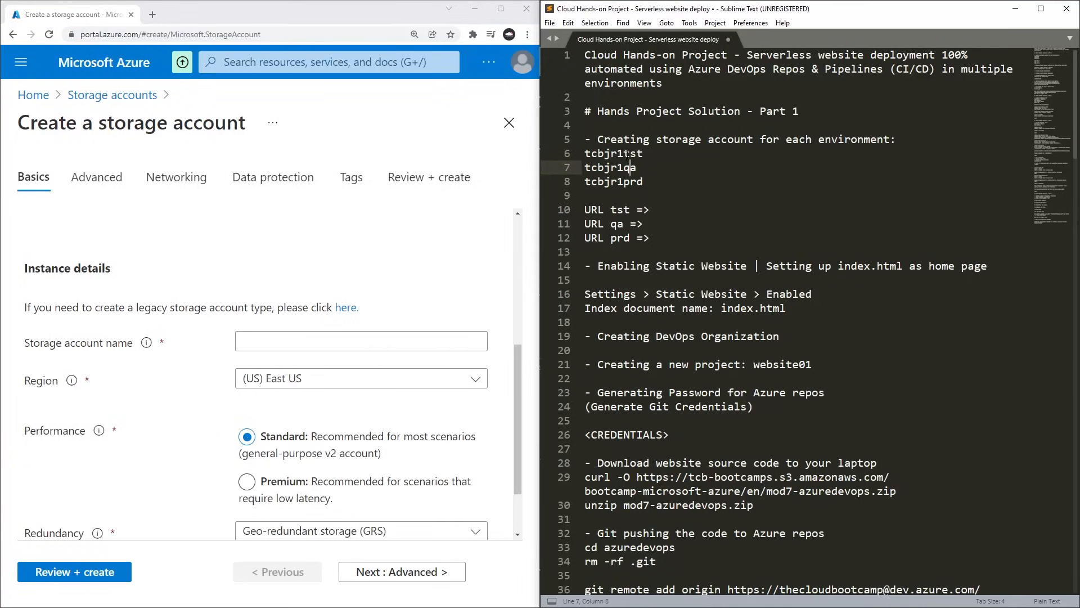
drag(629, 153, 644, 154)
click(623, 153)
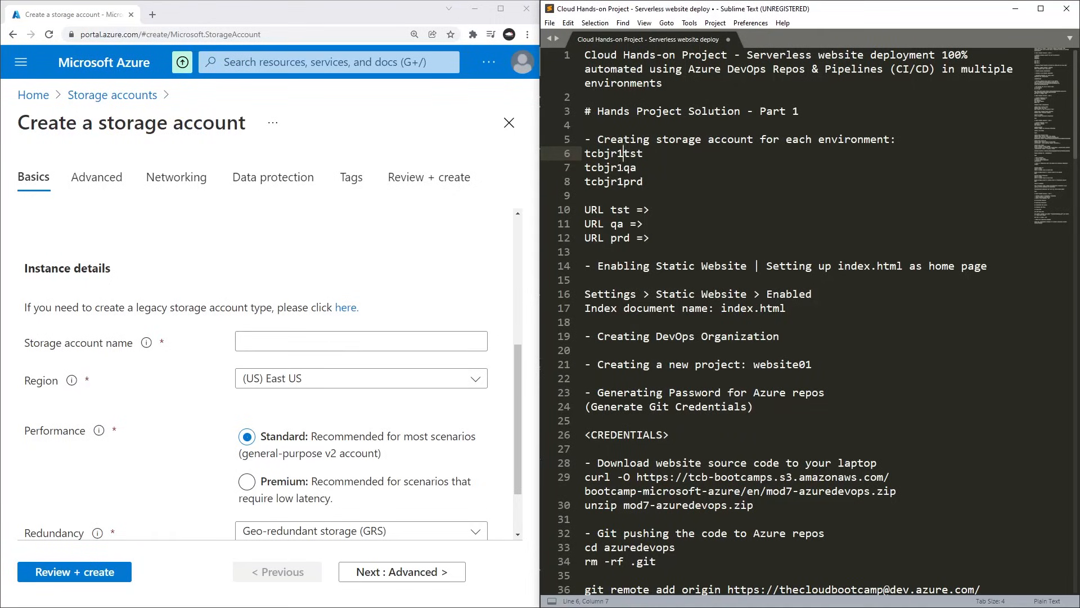
click(623, 168)
click(638, 182)
drag(624, 182, 657, 181)
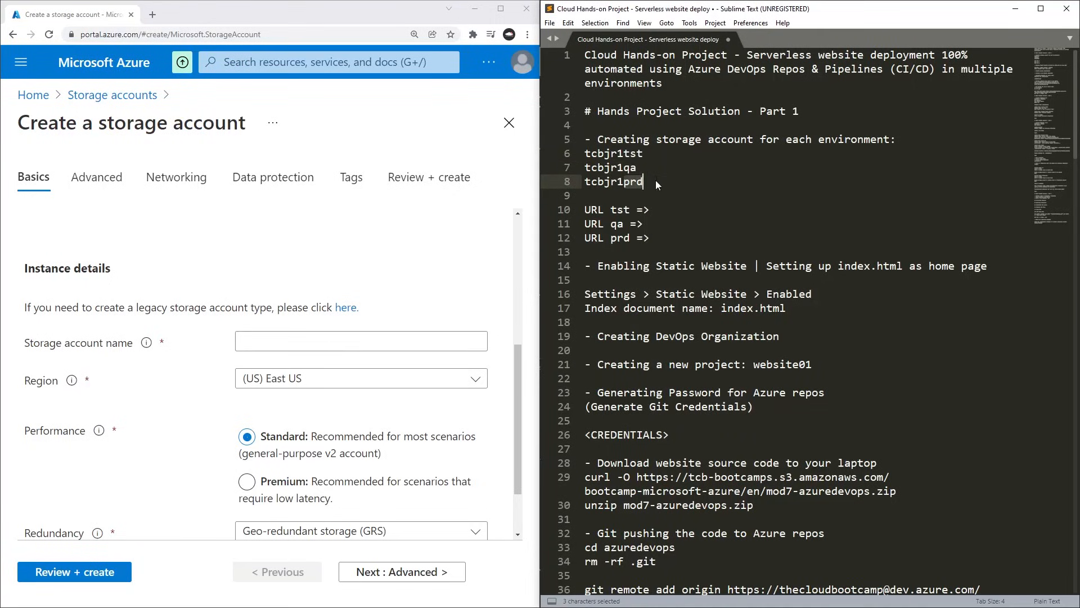
click(637, 223)
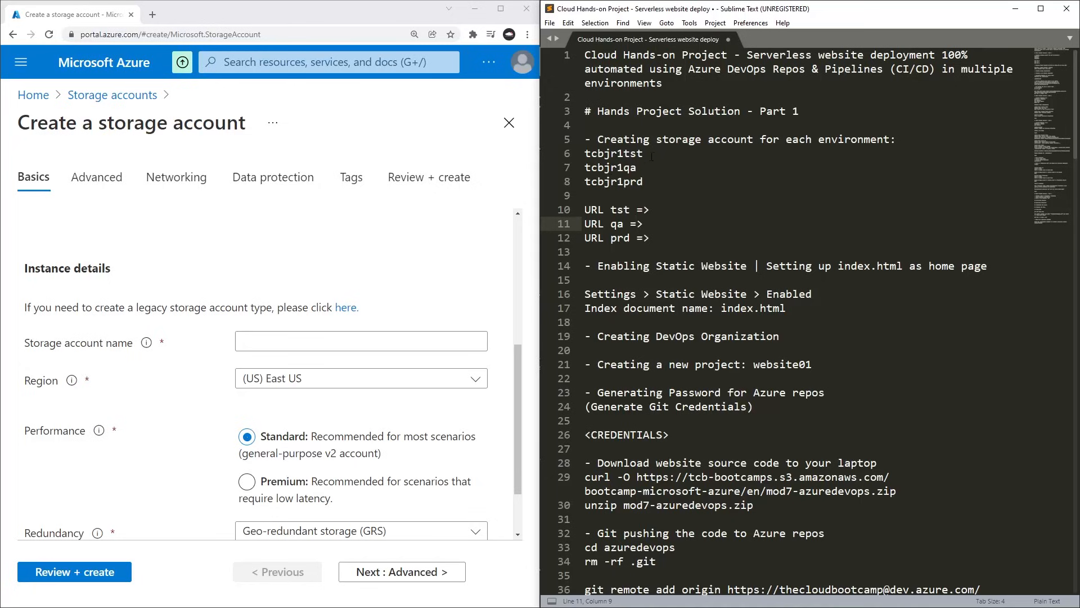
drag(603, 153, 618, 153)
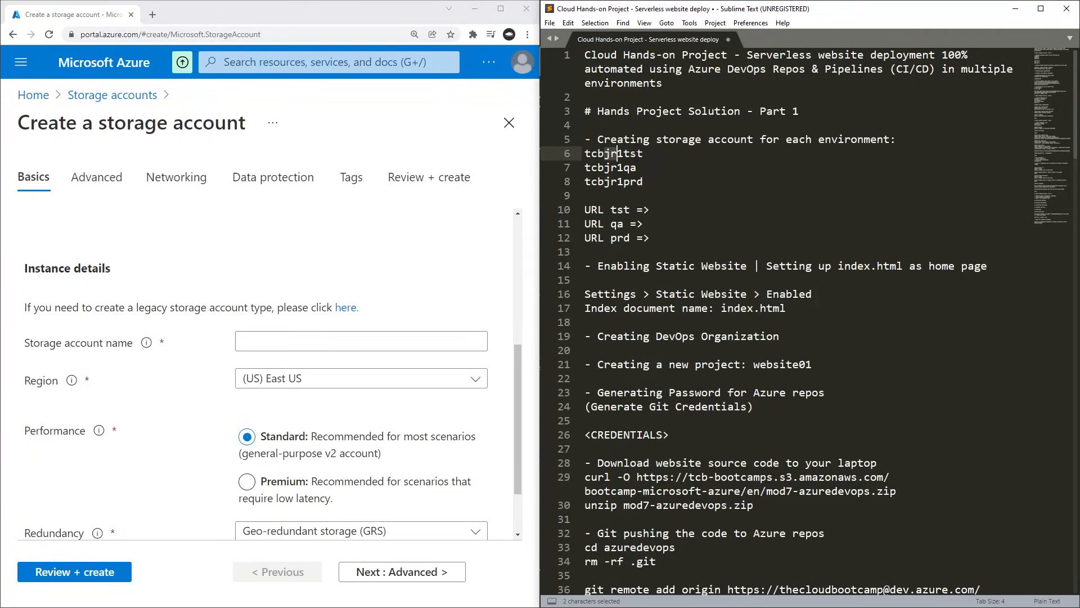
click(637, 154)
Copy tcbjr1tst from the notes and use it as the storage account name.
double_click(625, 154)
key(ctrl+c)
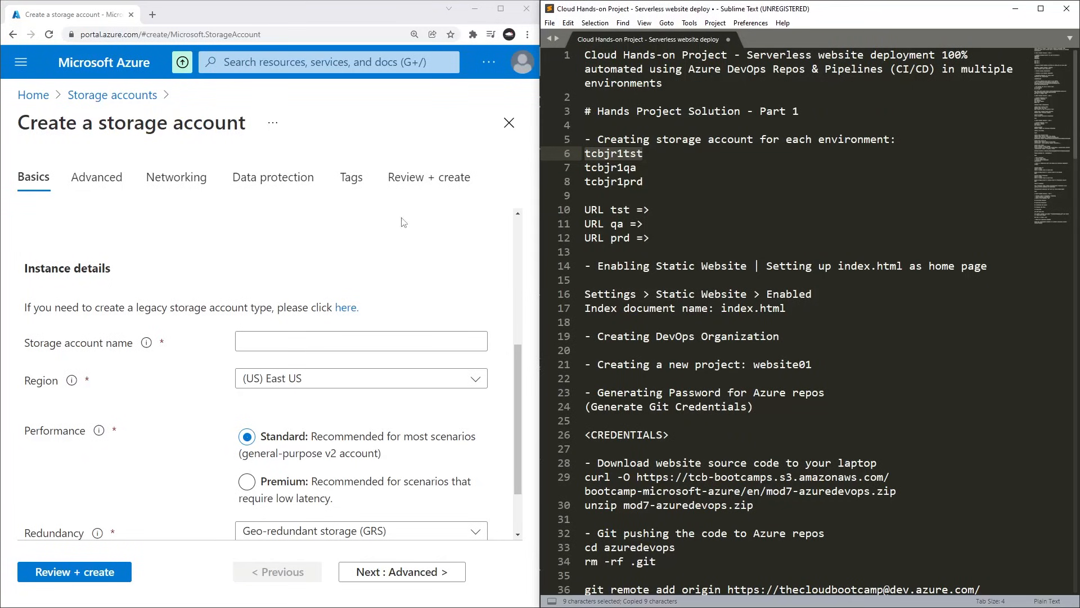
click(343, 341)
key(ctrl+v)
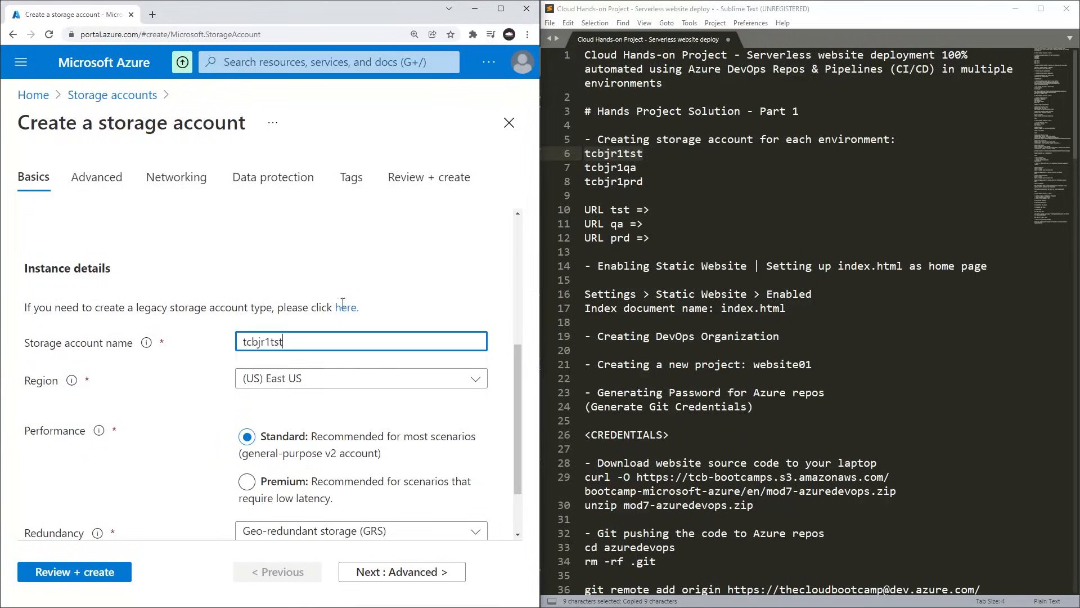
click(367, 294)
Review the tcbjr1tst configuration with its default settings and create the storage account.
scroll(355, 303, down, 2)
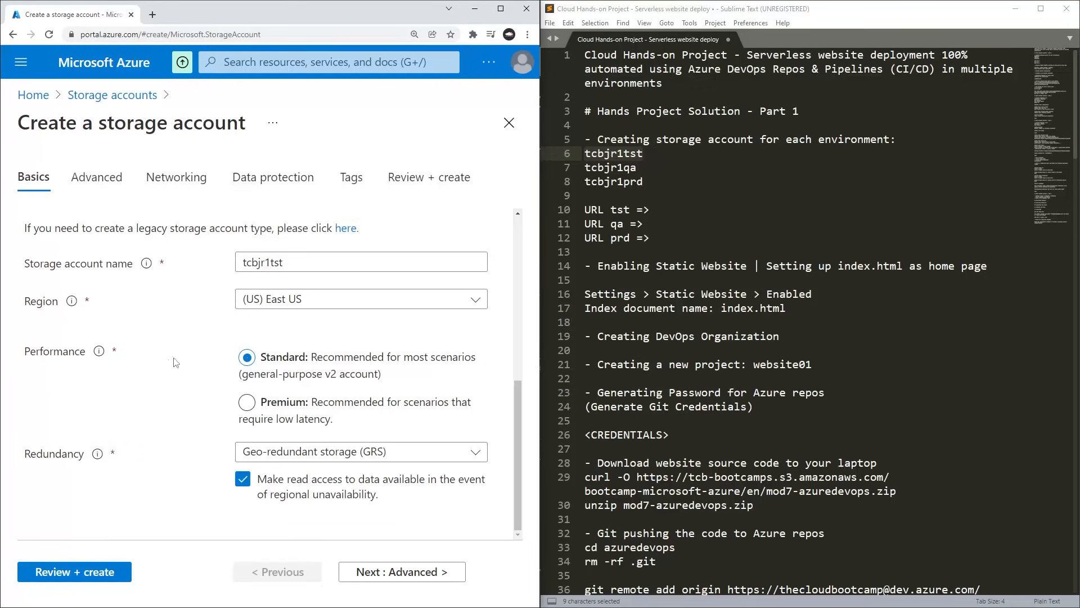
click(73, 577)
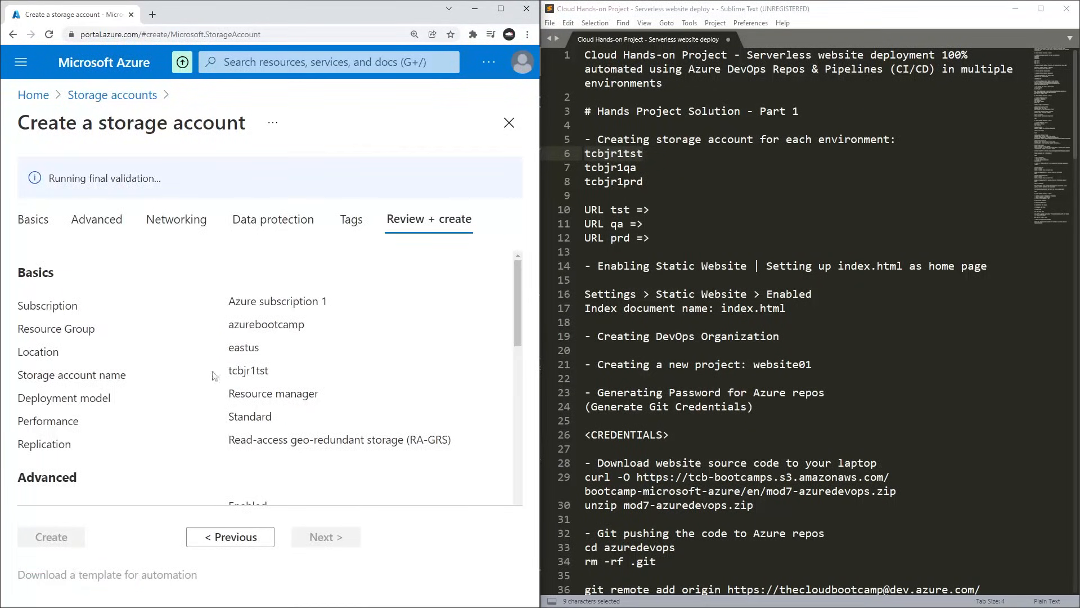
scroll(286, 343, down, 2)
scroll(286, 342, down, 1)
scroll(286, 343, up, 4)
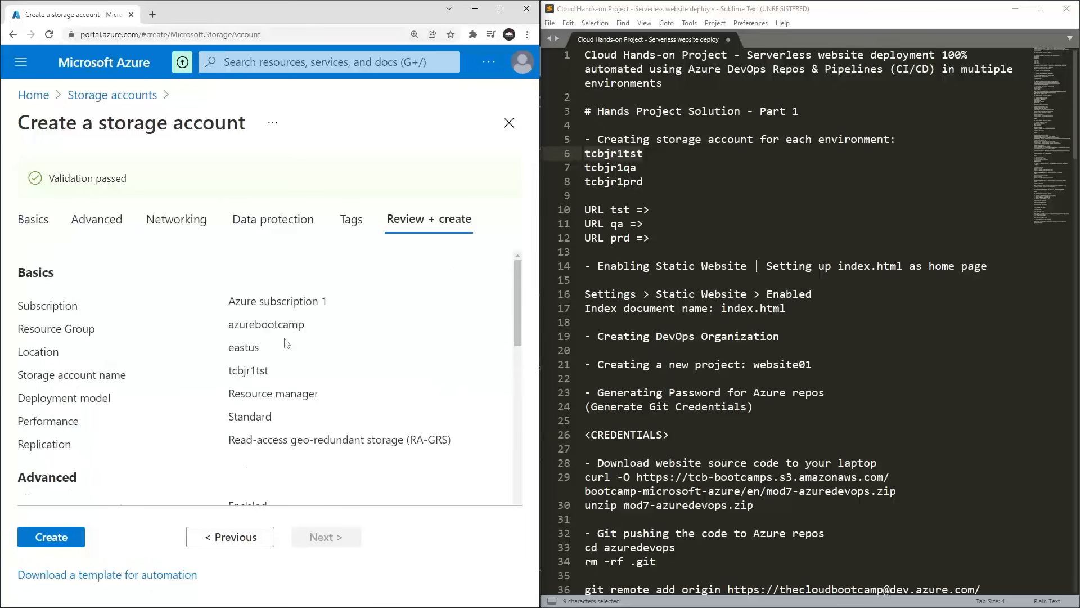
scroll(272, 319, down, 2)
scroll(272, 319, up, 2)
click(65, 539)
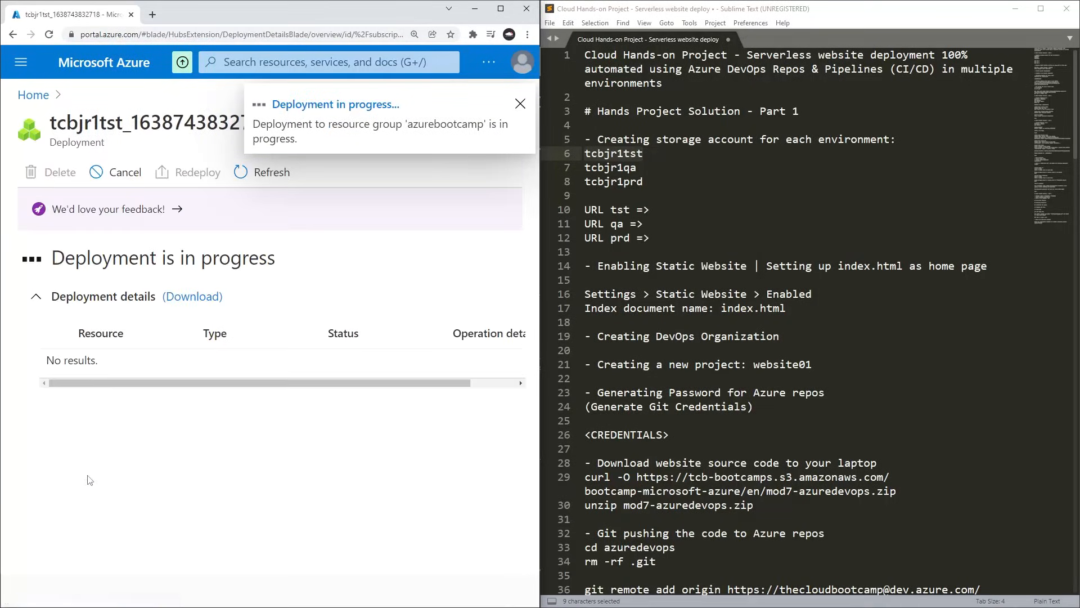
Return to the Storage accounts list and start a new storage account for the QA environment.
click(236, 62)
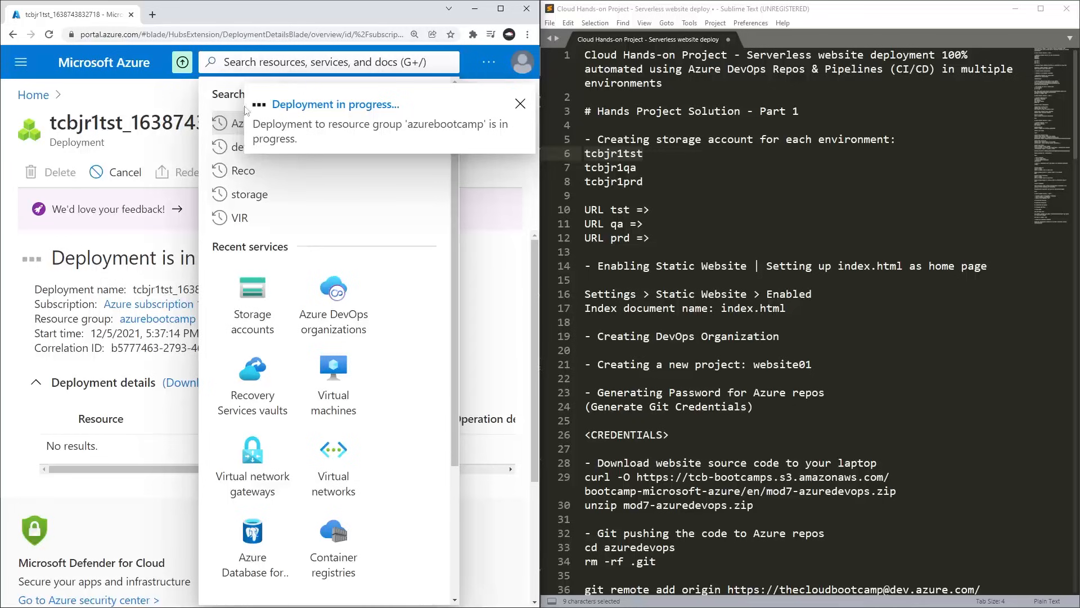
click(253, 318)
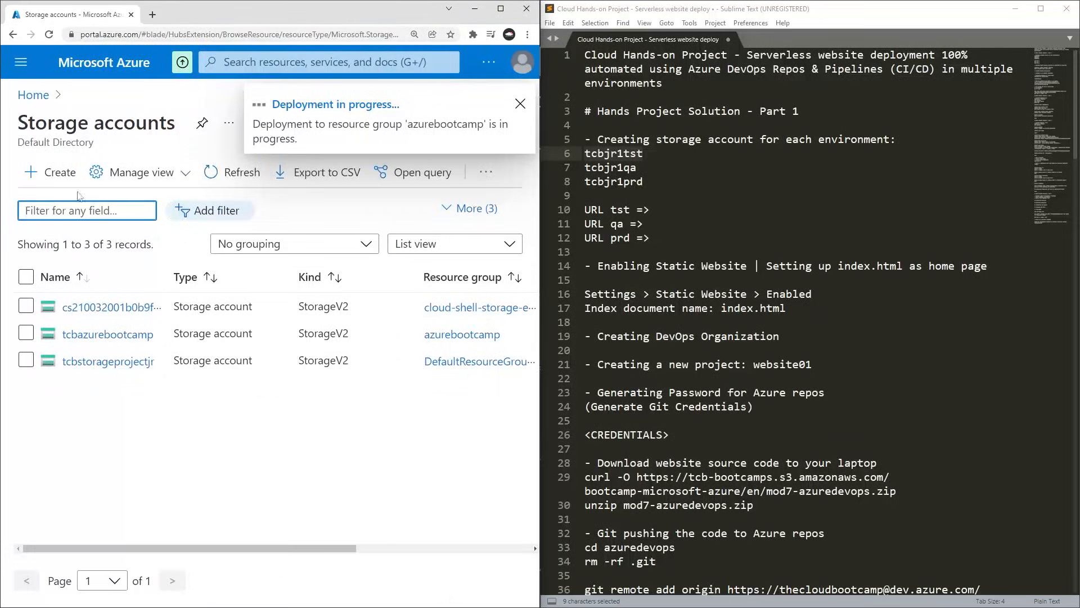
click(54, 173)
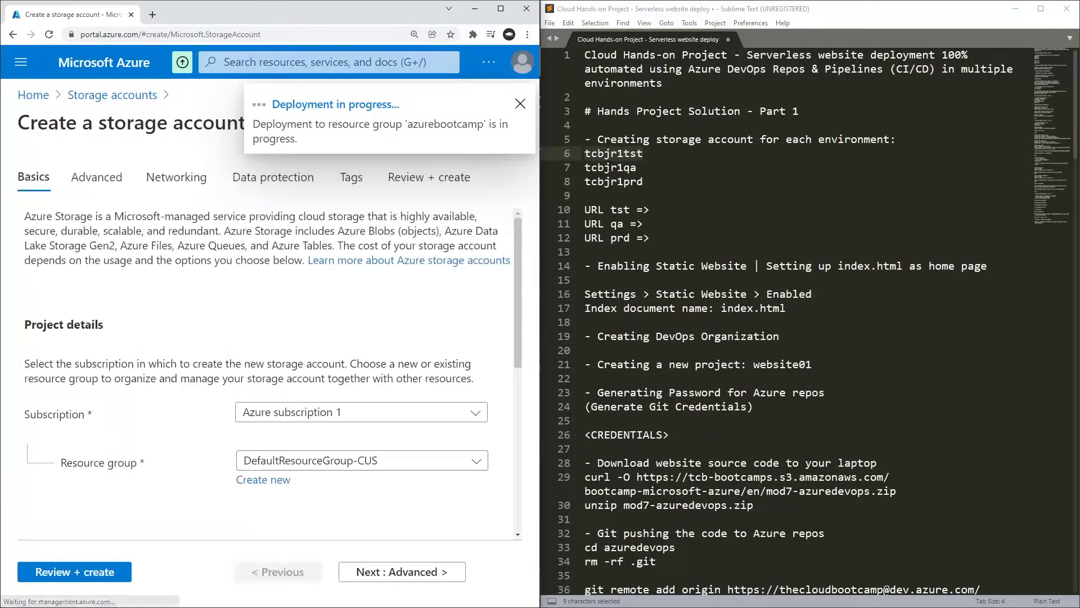
Assign the QA storage account to the azurebootcamp resource group and name it tcbjr1qa, copied from the notes.
double_click(610, 168)
key(ctrl+c)
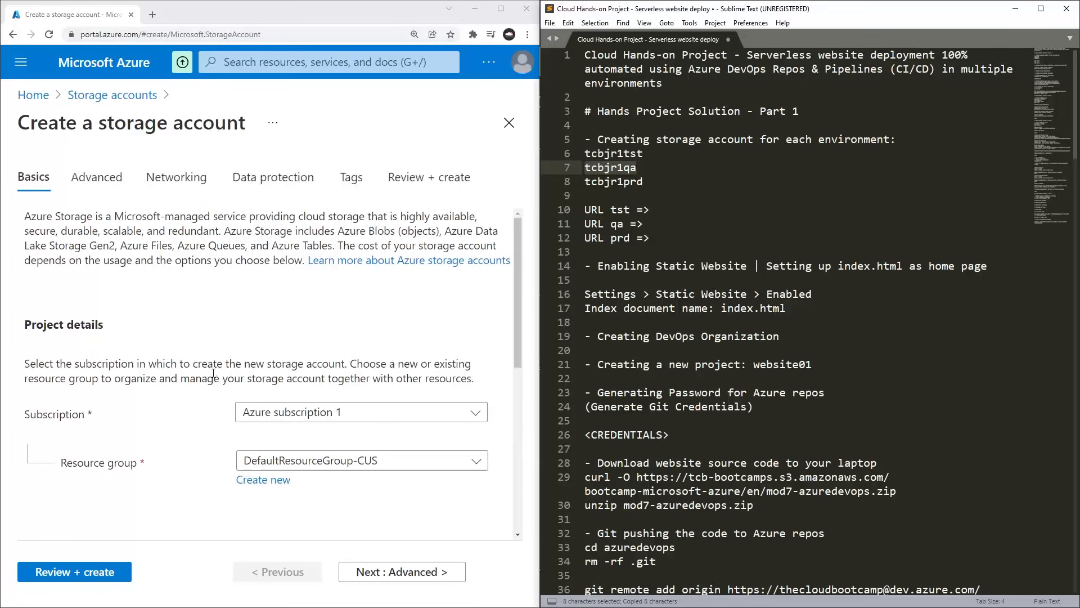
scroll(340, 339, down, 2)
click(340, 338)
click(335, 346)
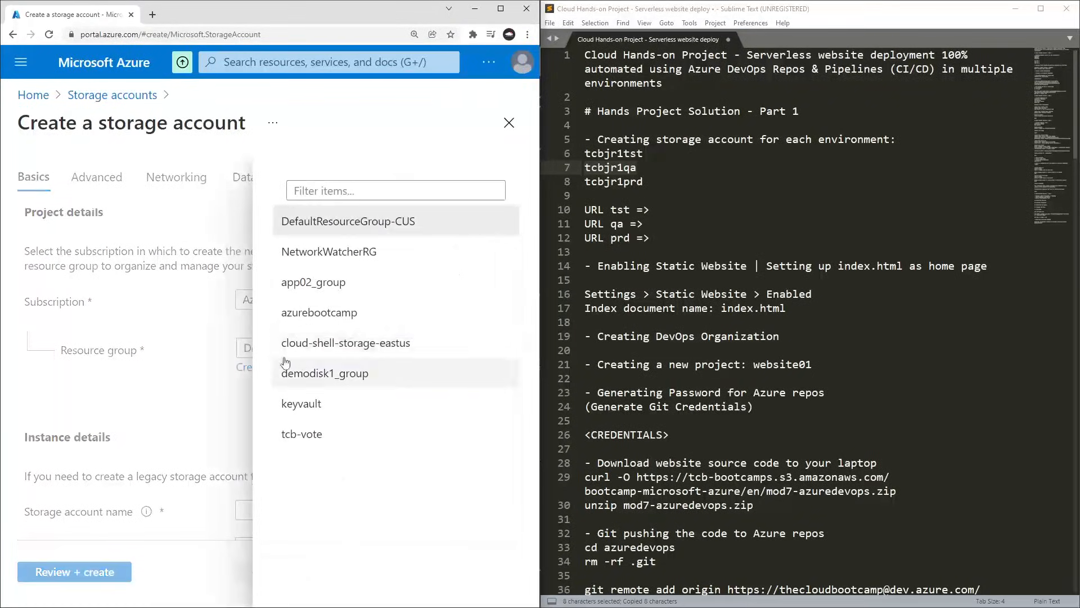
click(320, 315)
scroll(276, 418, down, 2)
click(264, 398)
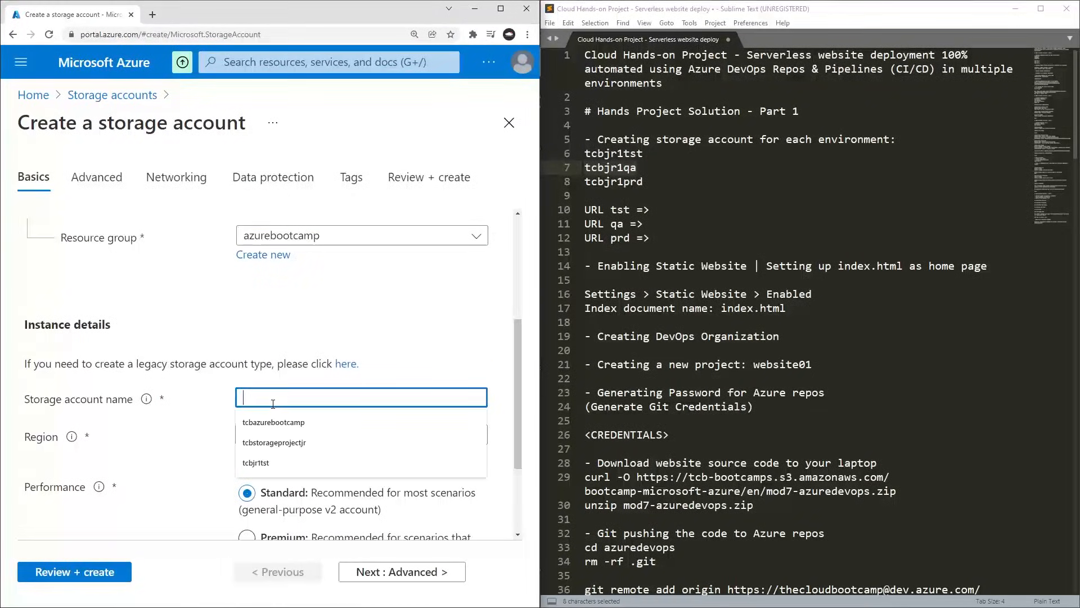
key(ctrl+v)
Validate the tcbjr1qa storage account with its default settings and create it.
scroll(339, 378, down, 3)
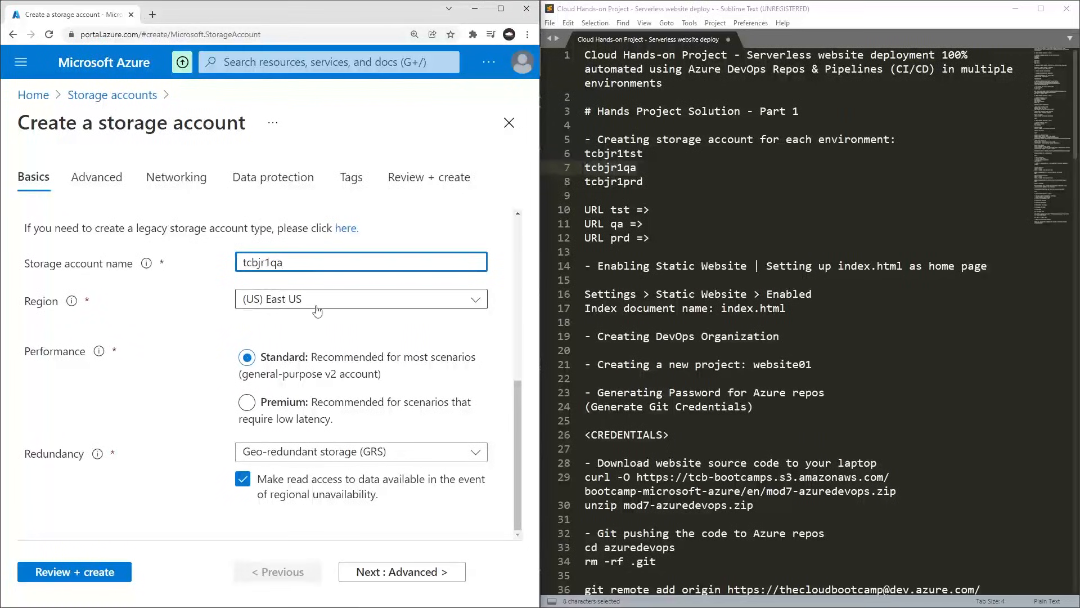
click(69, 572)
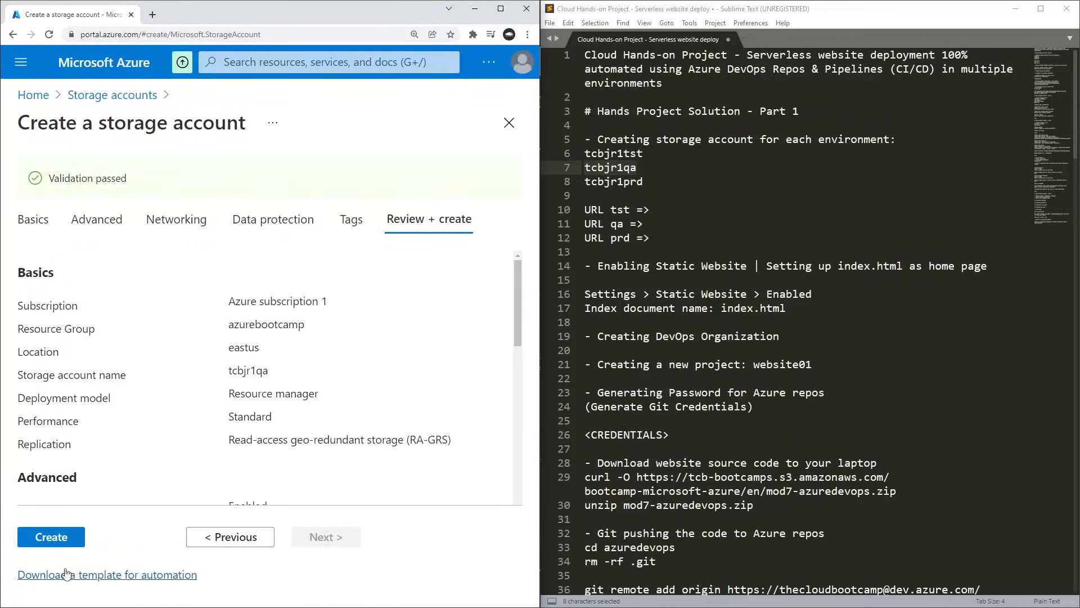
click(54, 540)
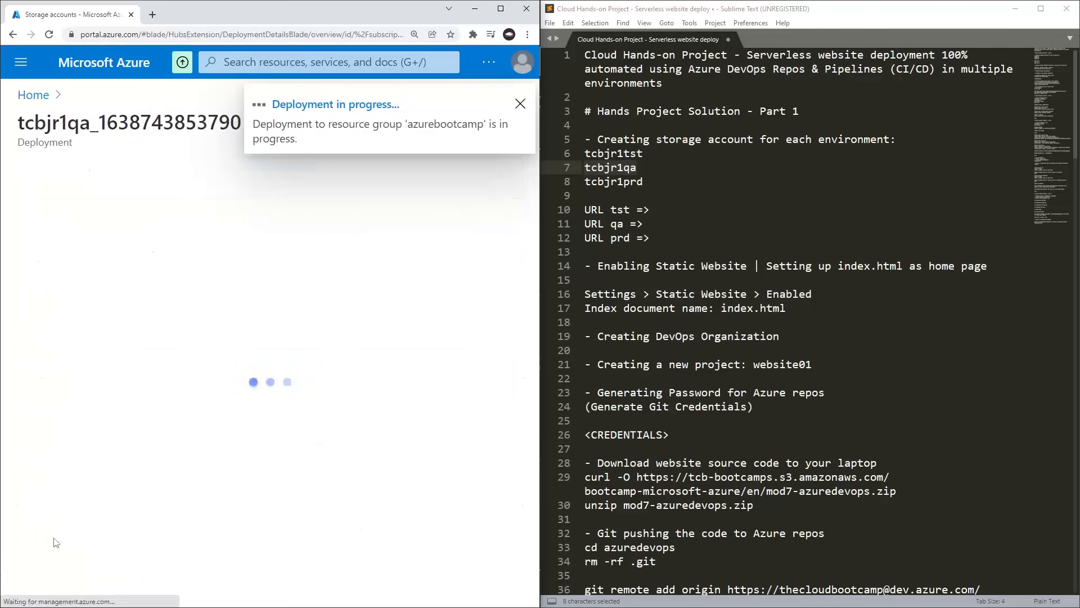
Go back to the Storage accounts list and start another storage account for the production environment.
click(272, 62)
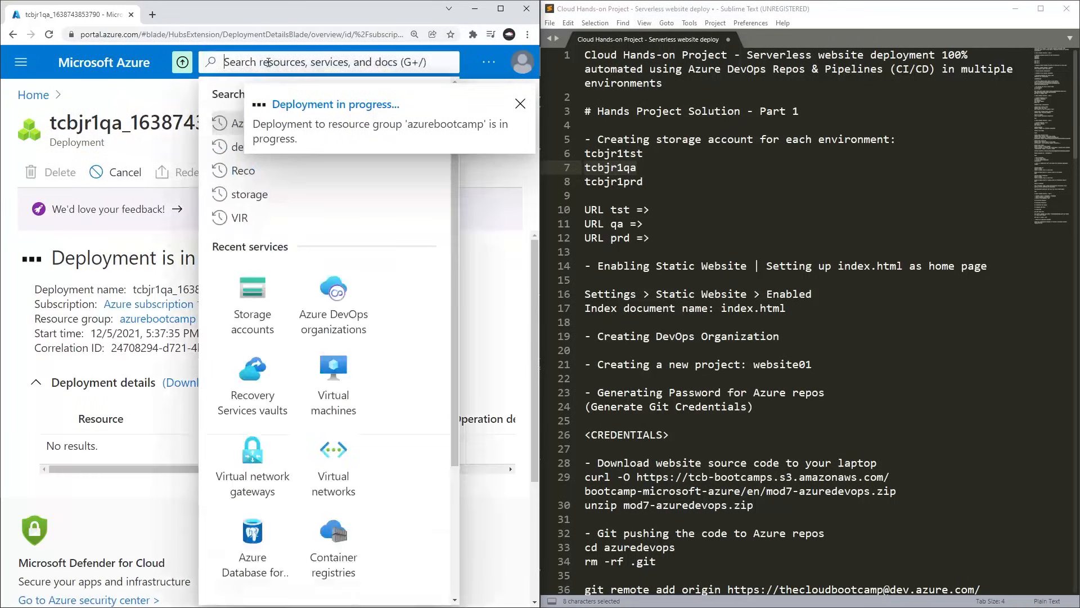
click(267, 309)
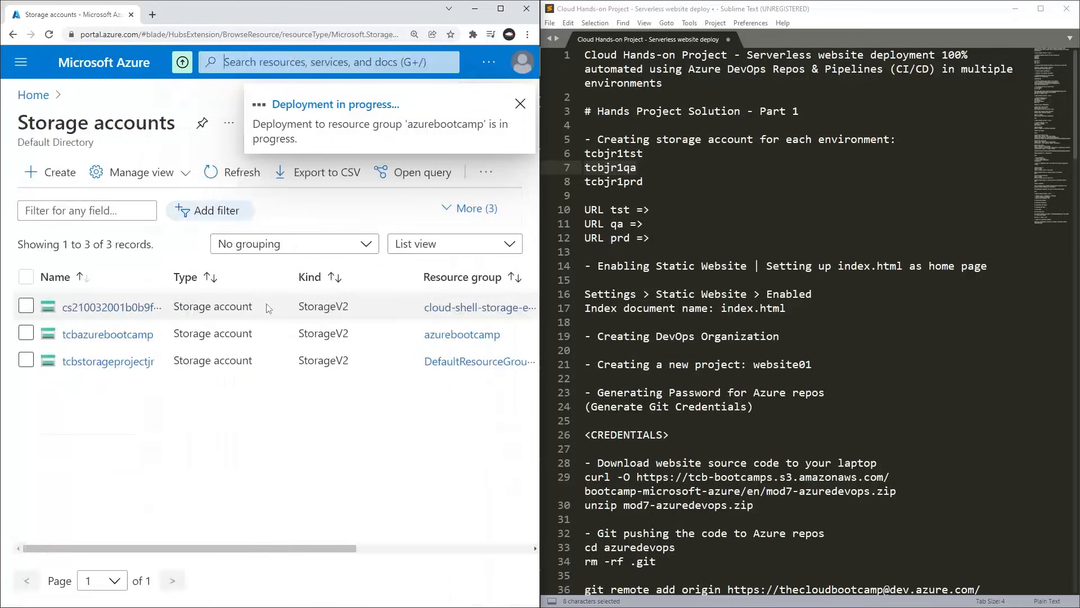
click(42, 178)
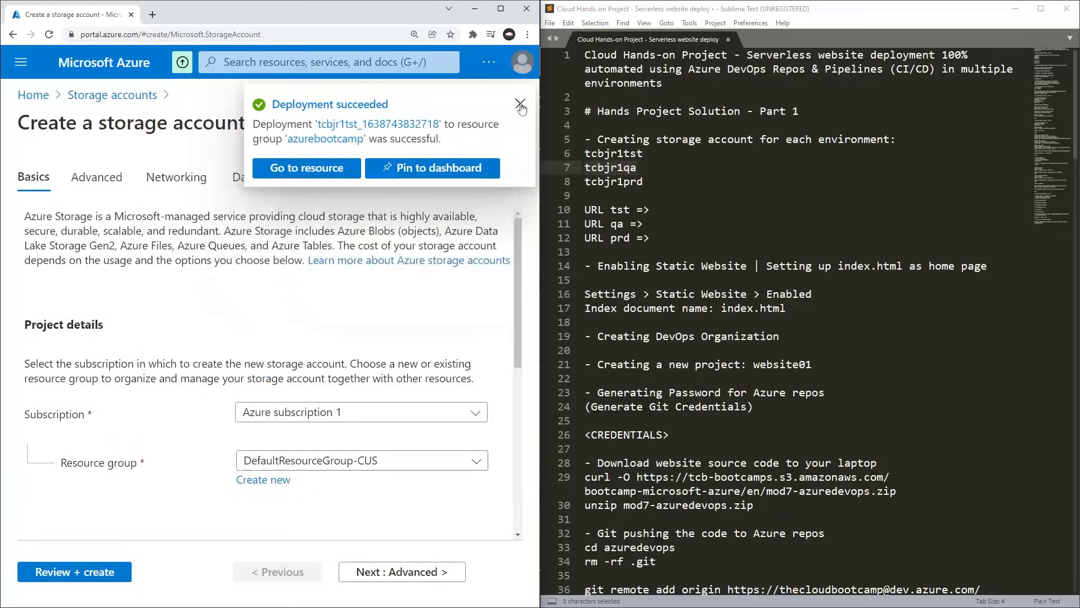
scroll(145, 329, down, 2)
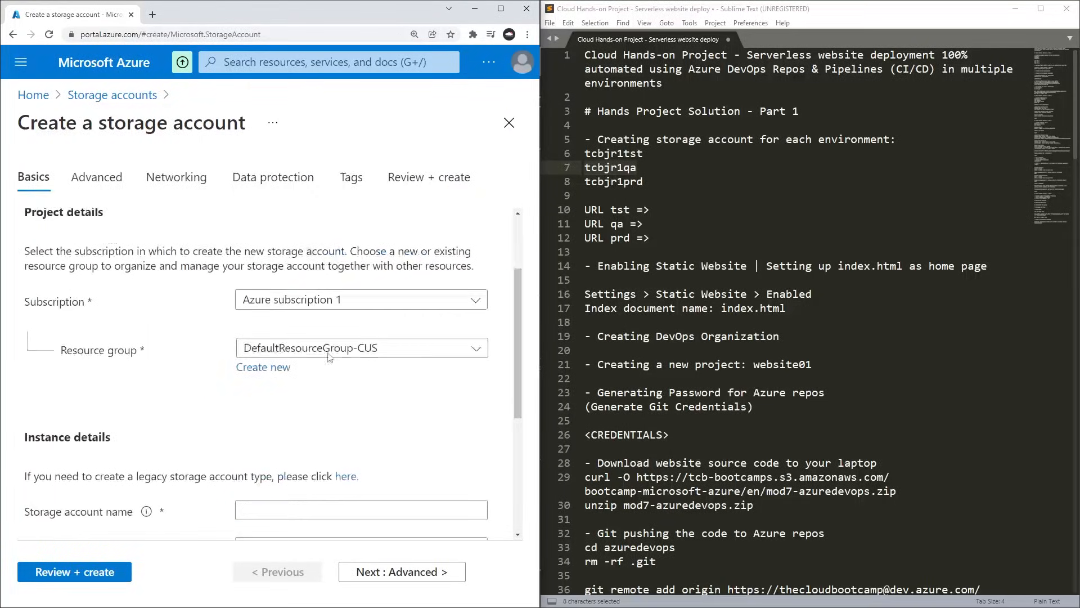
Assign the production storage account to the azurebootcamp resource group and name it tcbjr1prd, copied from the notes.
click(328, 350)
click(326, 312)
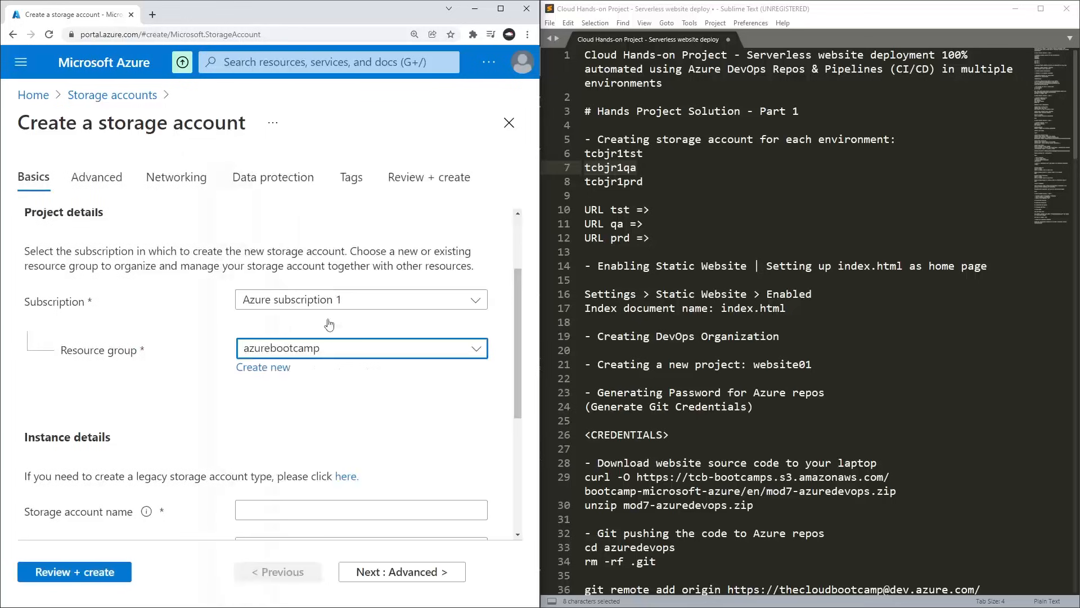
scroll(329, 325, down, 2)
click(303, 396)
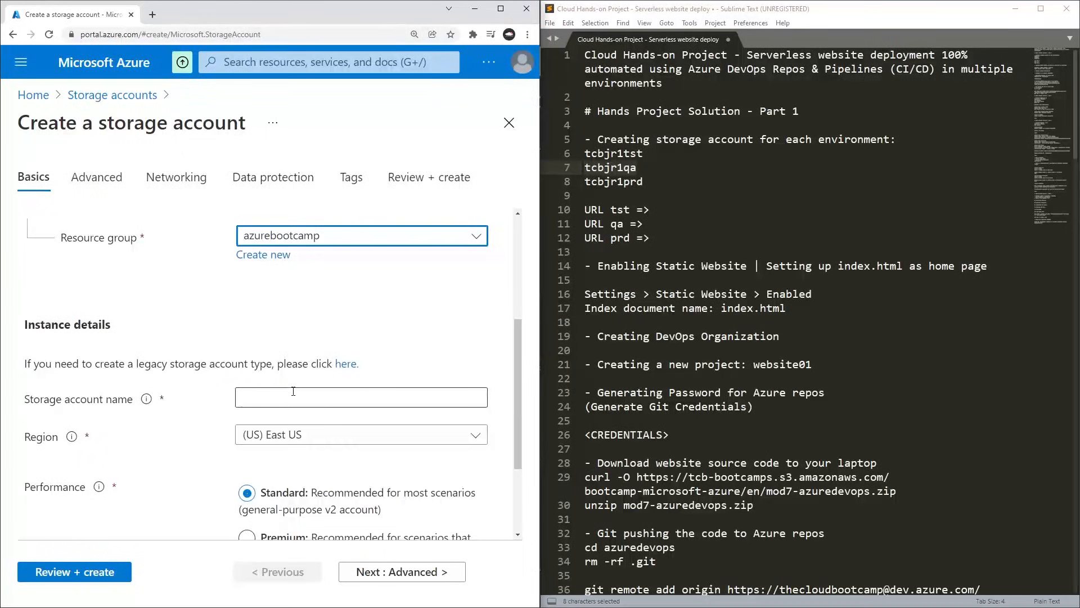
double_click(622, 181)
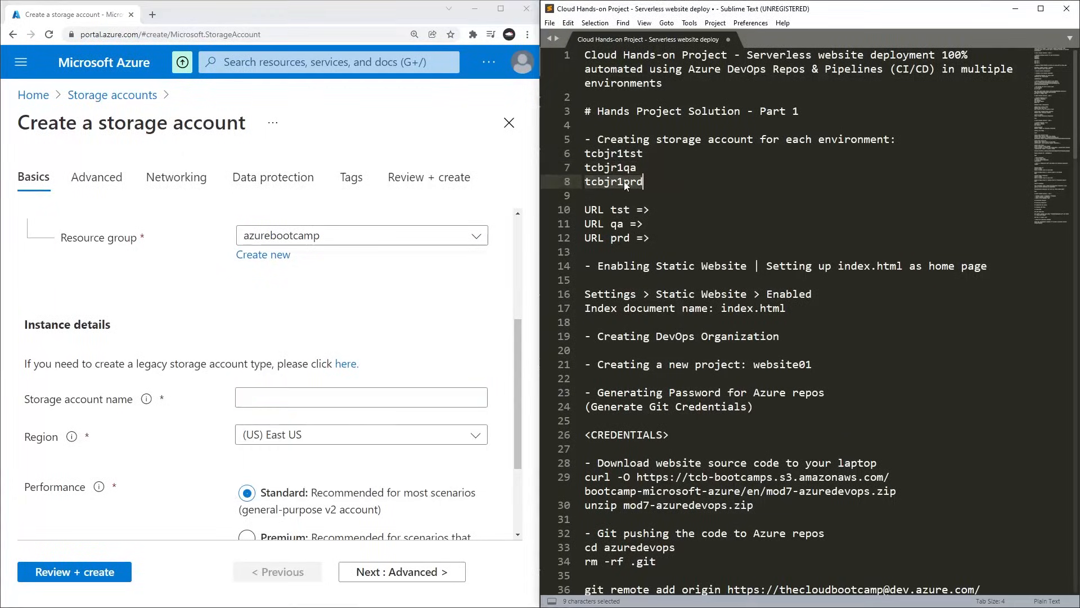
key(ctrl+c)
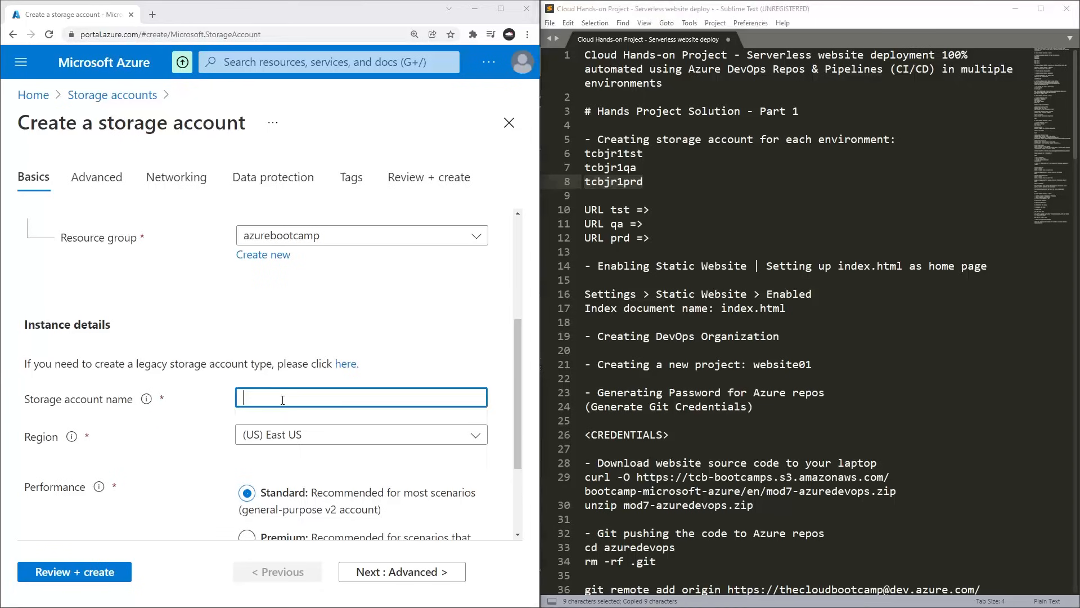
click(283, 399)
key(ctrl+v)
click(355, 315)
Validate the tcbjr1prd storage account with its default settings and create it.
scroll(355, 315, down, 2)
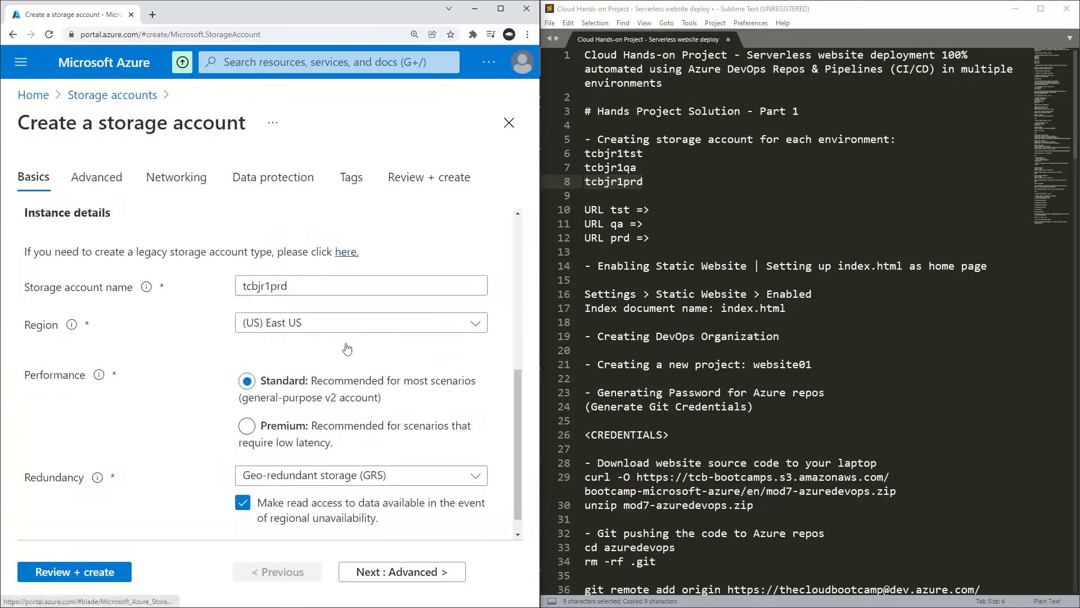
click(78, 573)
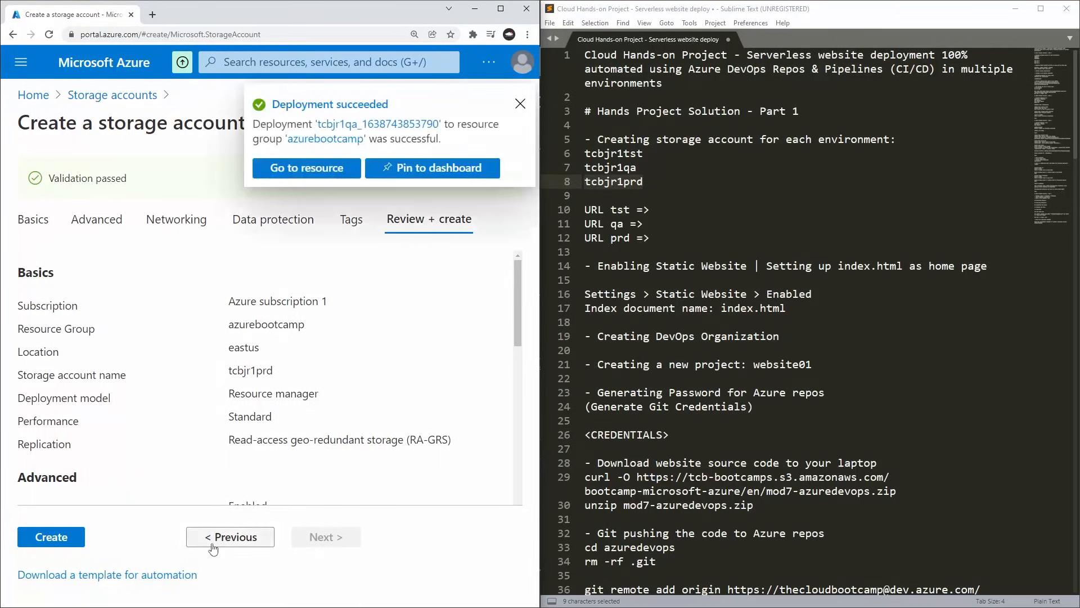
click(64, 543)
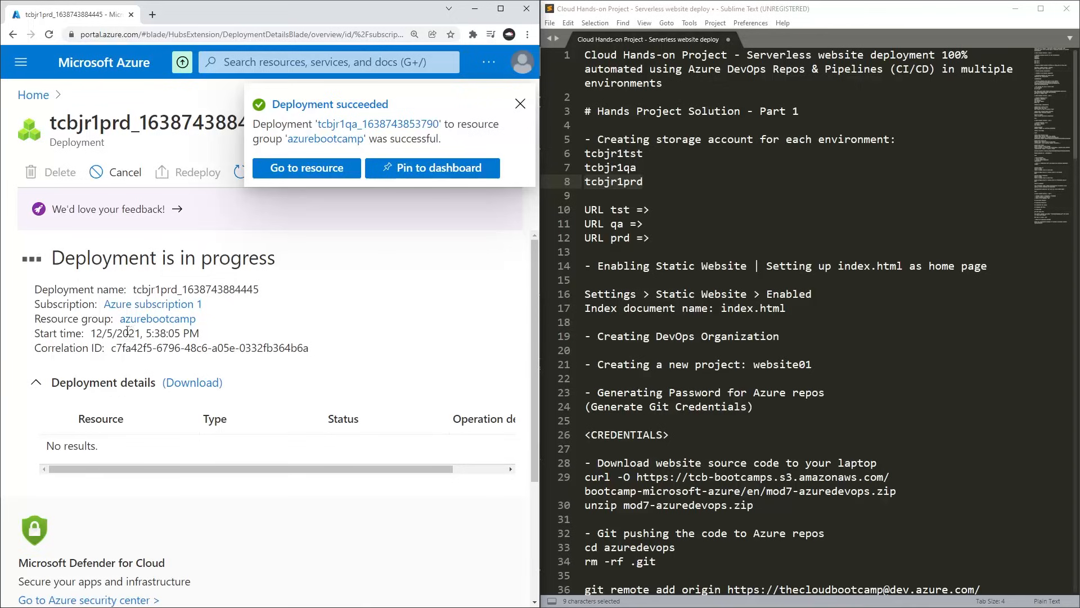
Dismiss the deployment notification and go back to the Storage accounts list.
click(520, 103)
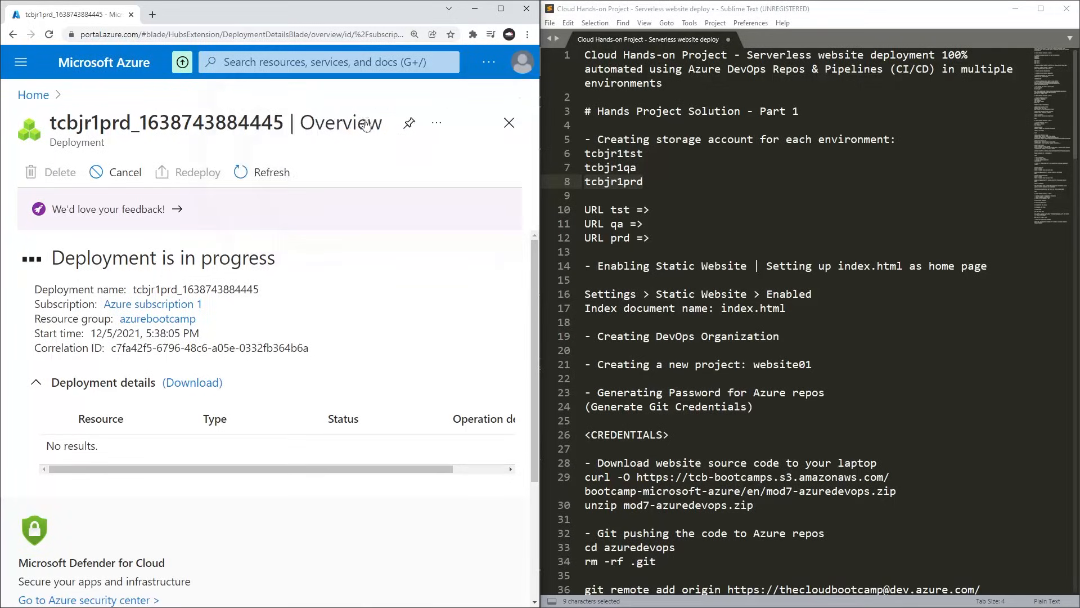
click(259, 62)
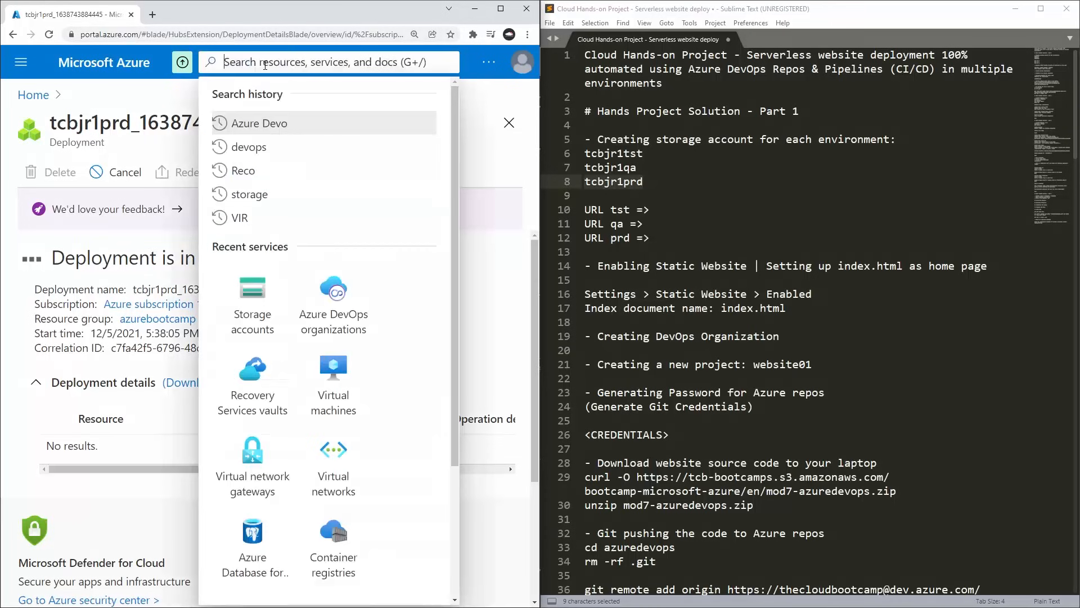
click(256, 296)
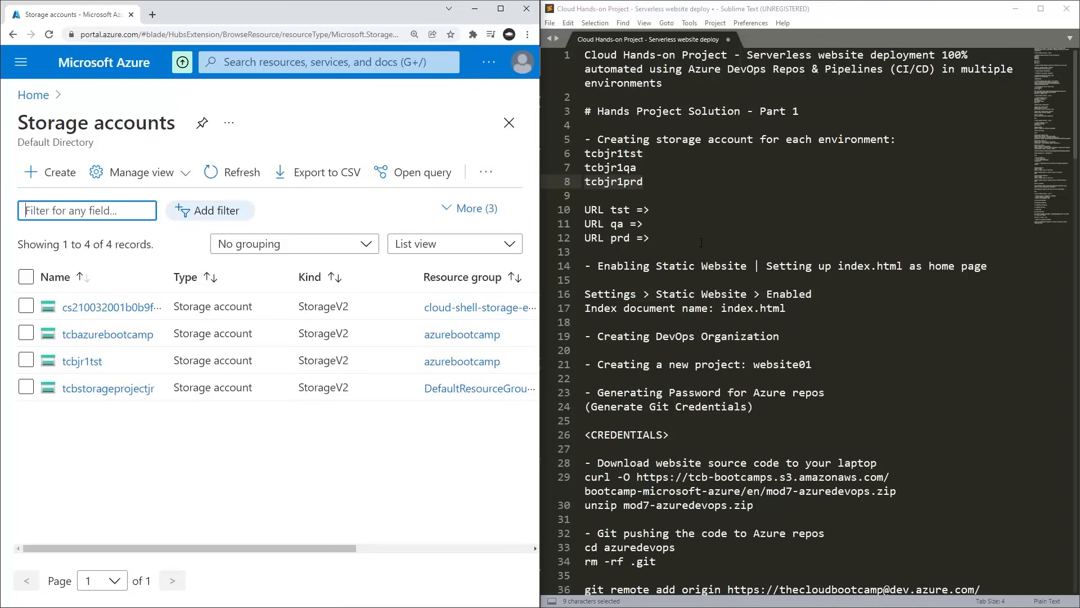
Read the notes in Sublime Text on enabling the static website and setting index.html as home page.
scroll(701, 242, down, 1)
drag(617, 224, 778, 212)
click(779, 223)
click(837, 240)
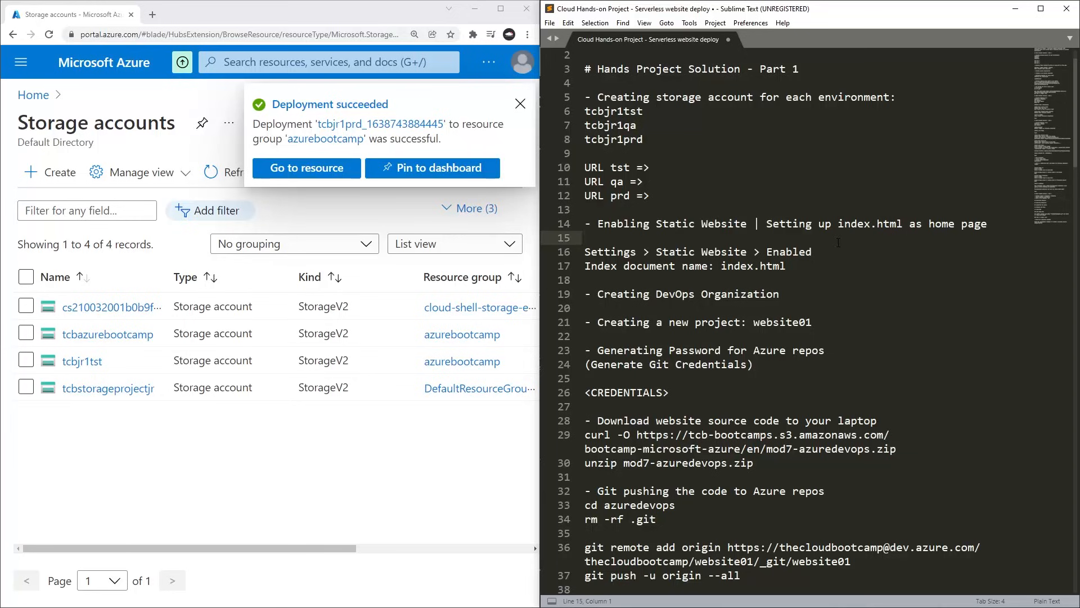
drag(845, 223, 982, 224)
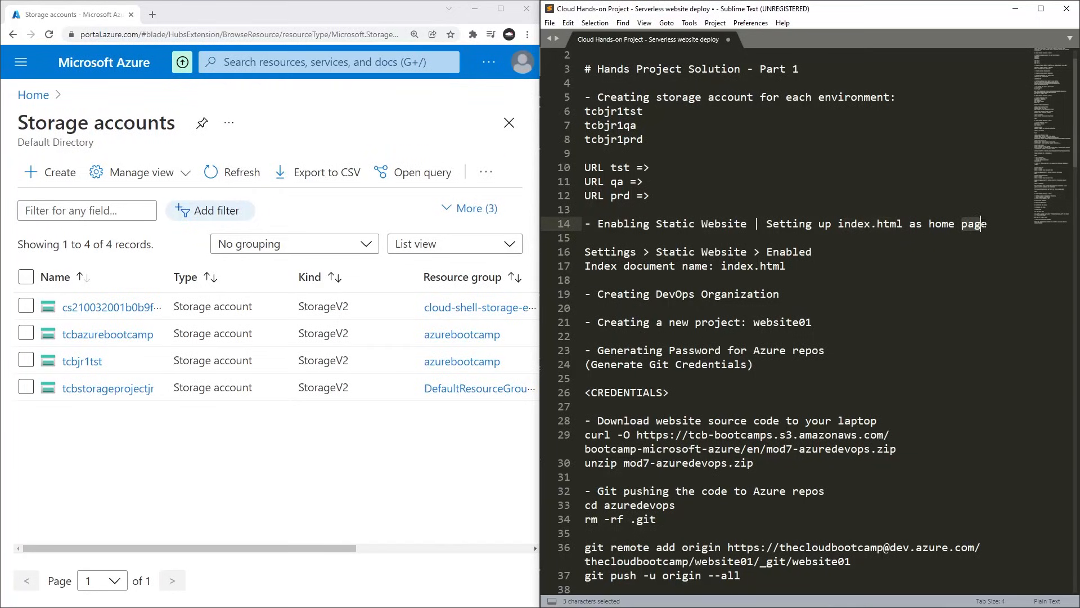
click(787, 265)
click(784, 211)
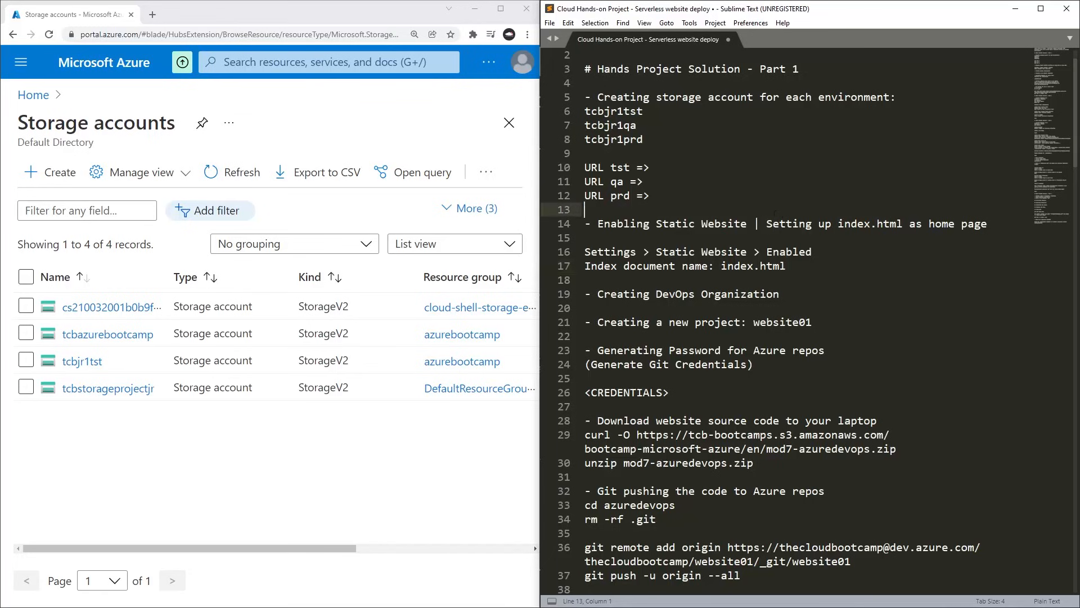
Open the tcbjr1tst storage account from the list and look through its overview properties.
click(82, 365)
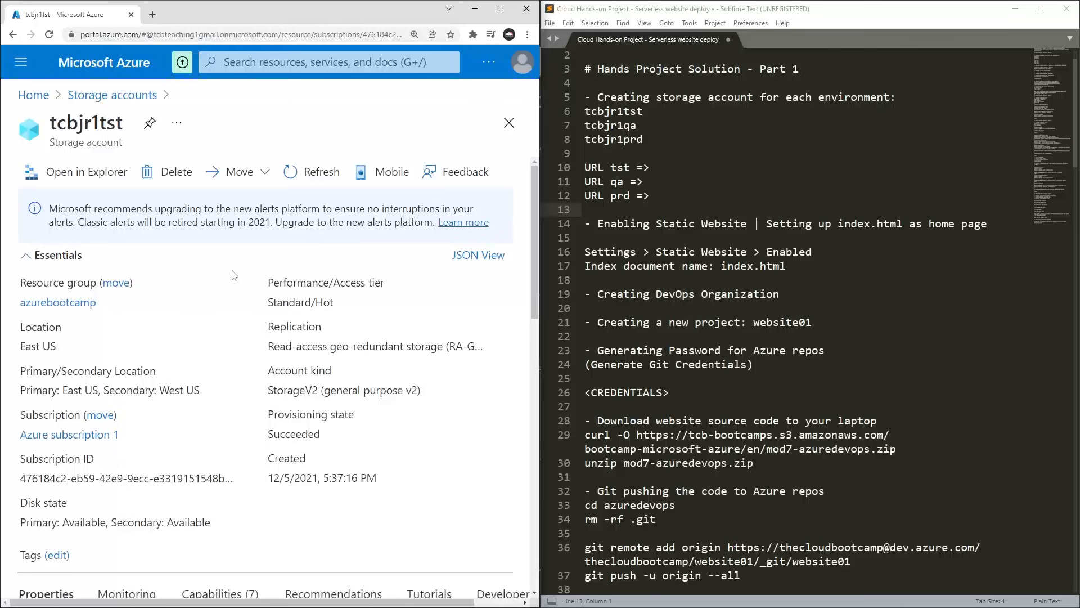
scroll(234, 292, down, 1)
scroll(235, 292, down, 3)
scroll(234, 292, down, 5)
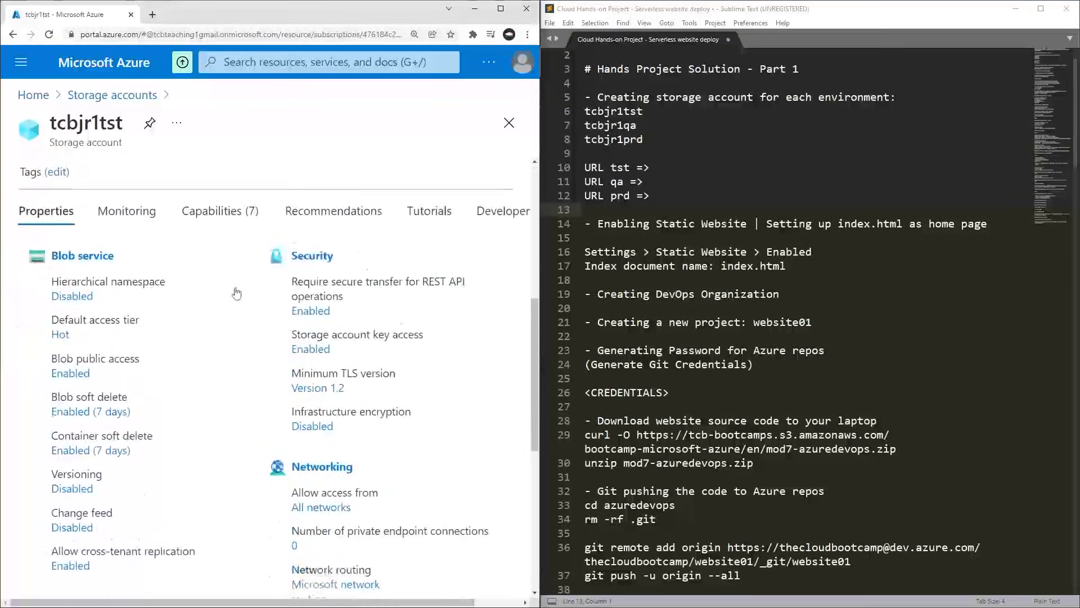
scroll(236, 292, down, 5)
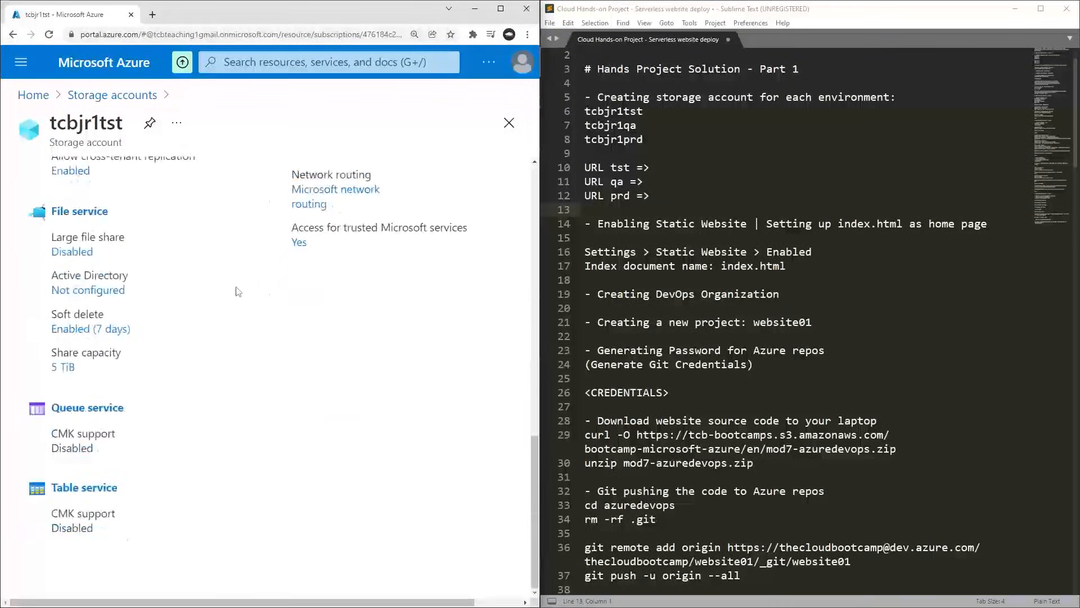
scroll(237, 291, up, 11)
scroll(238, 291, up, 4)
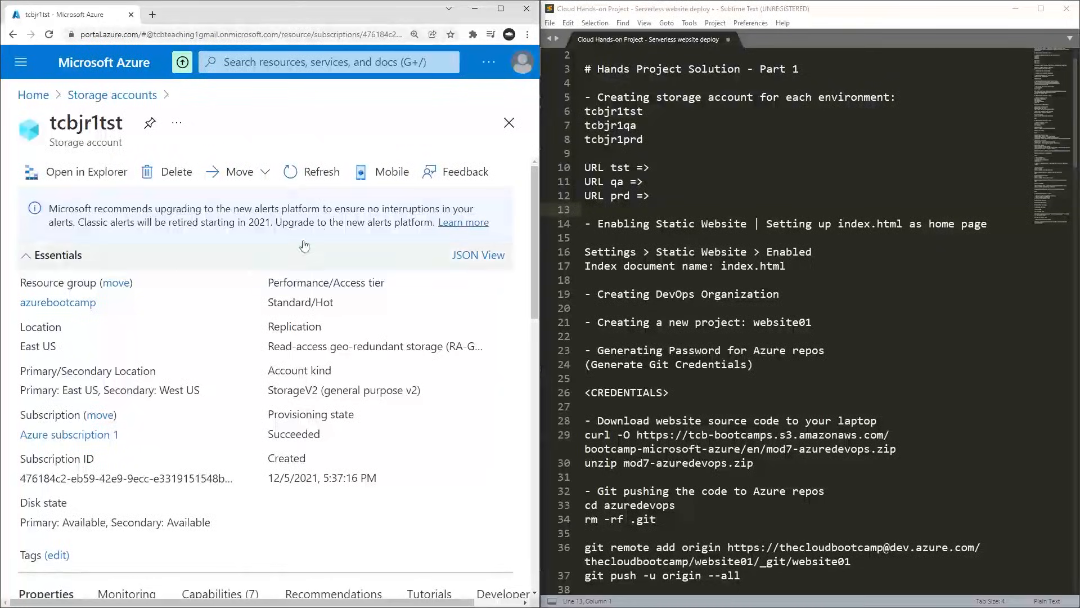
Maximize the browser window and open the Static website settings of the tcbjr1tst storage account.
click(501, 9)
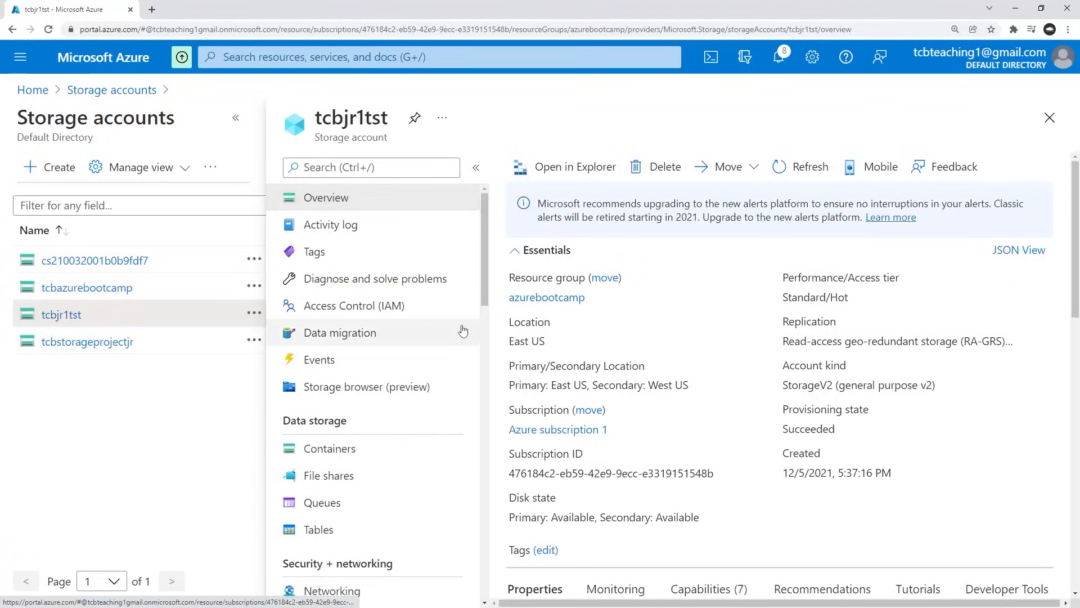
click(236, 117)
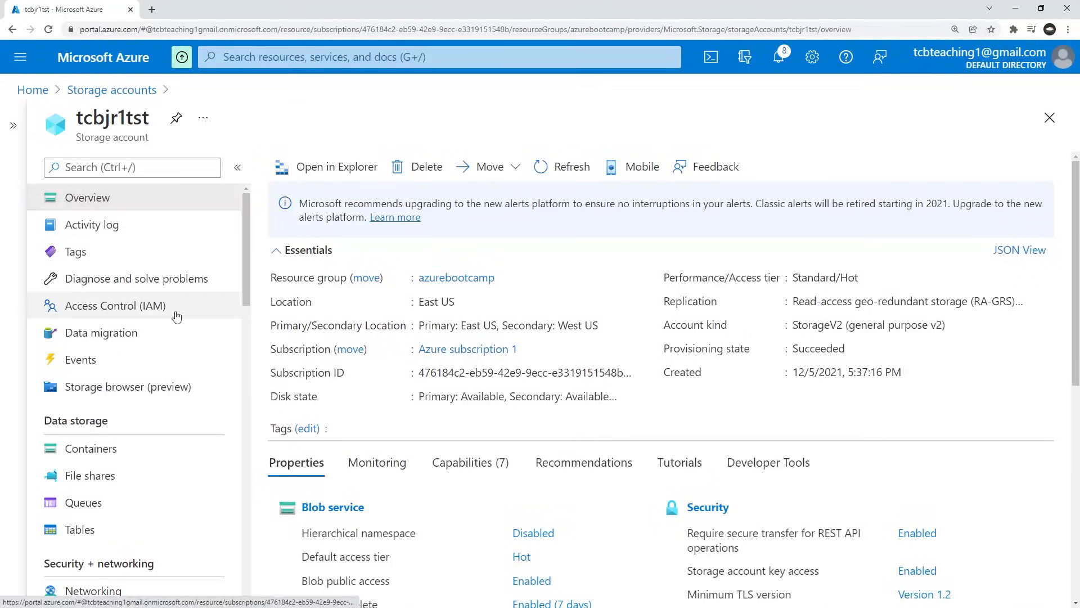
scroll(127, 230, down, 1)
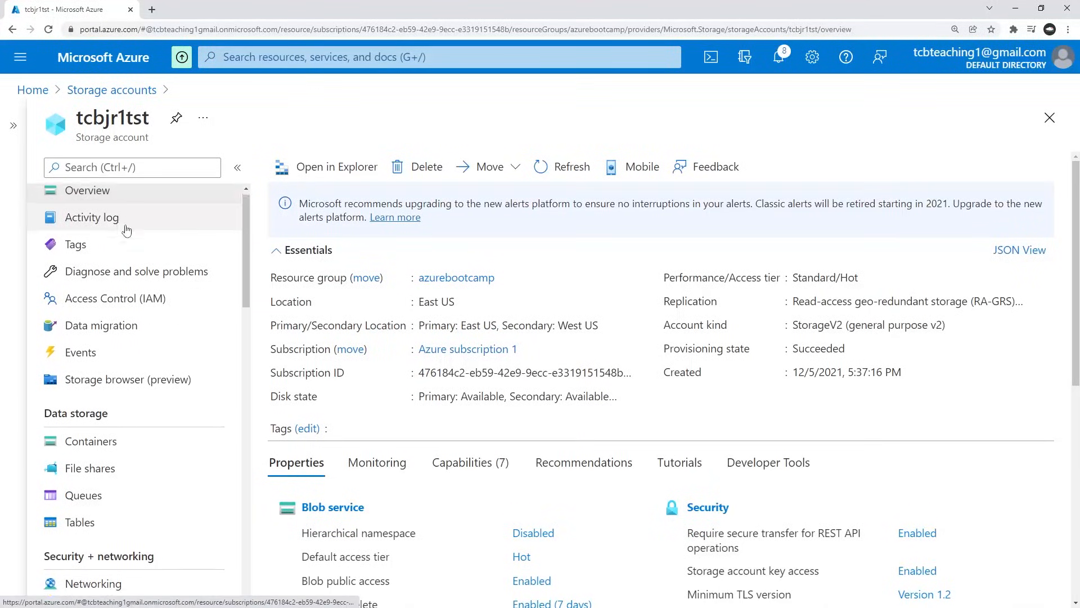
scroll(127, 230, down, 8)
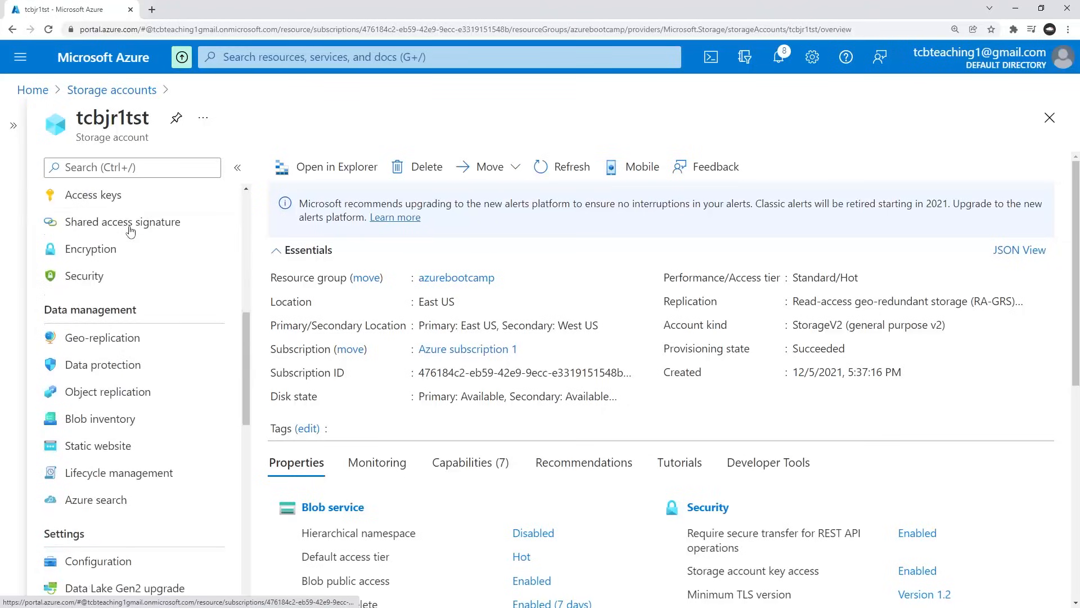
click(87, 453)
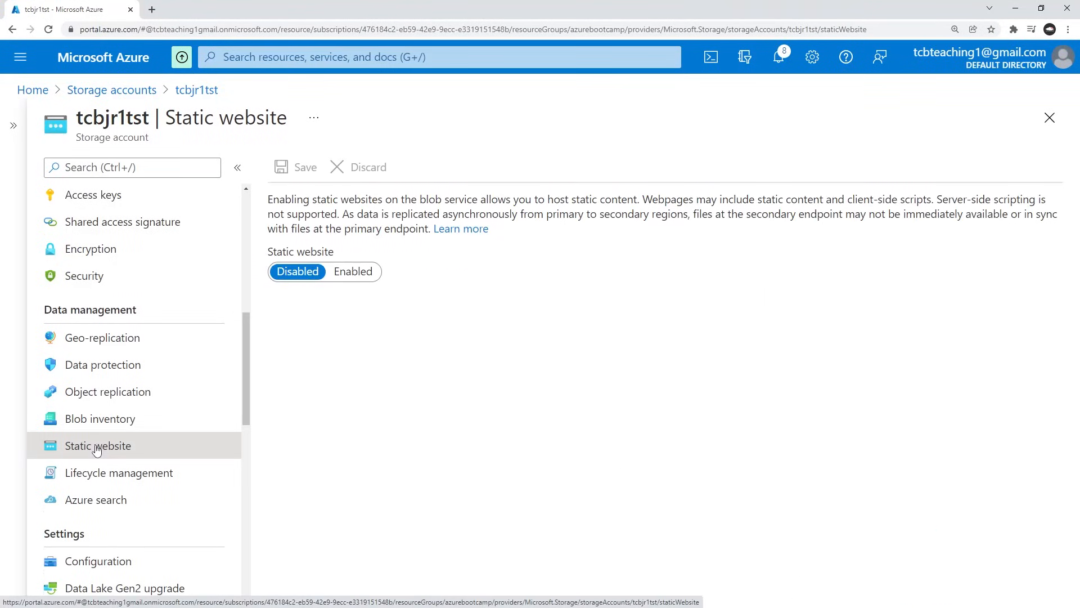
Enable the static website on tcbjr1tst with index.html as the index document name and save the settings.
click(355, 272)
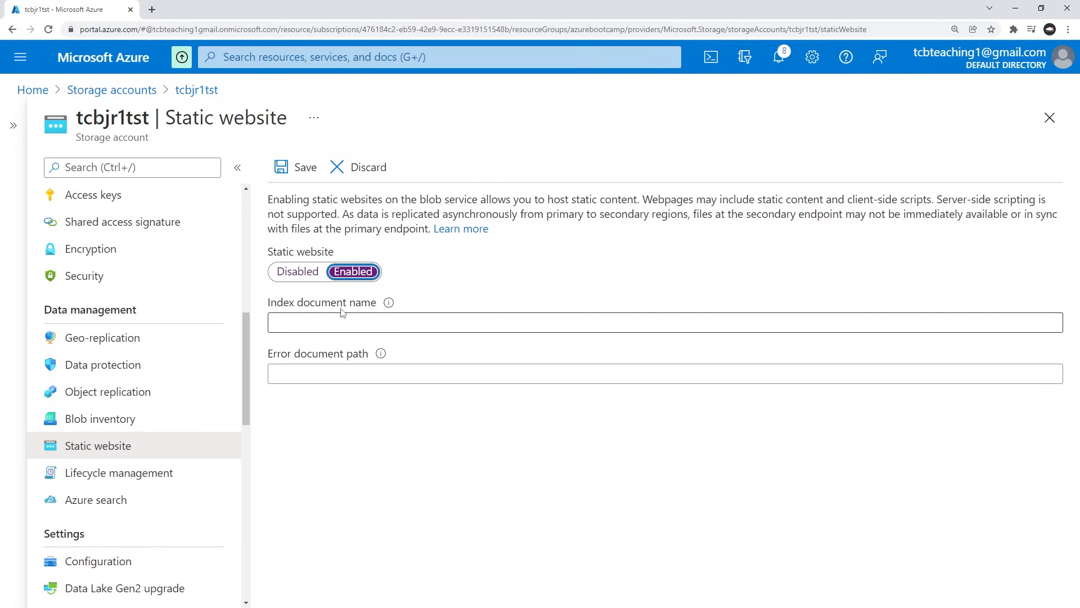
click(354, 321)
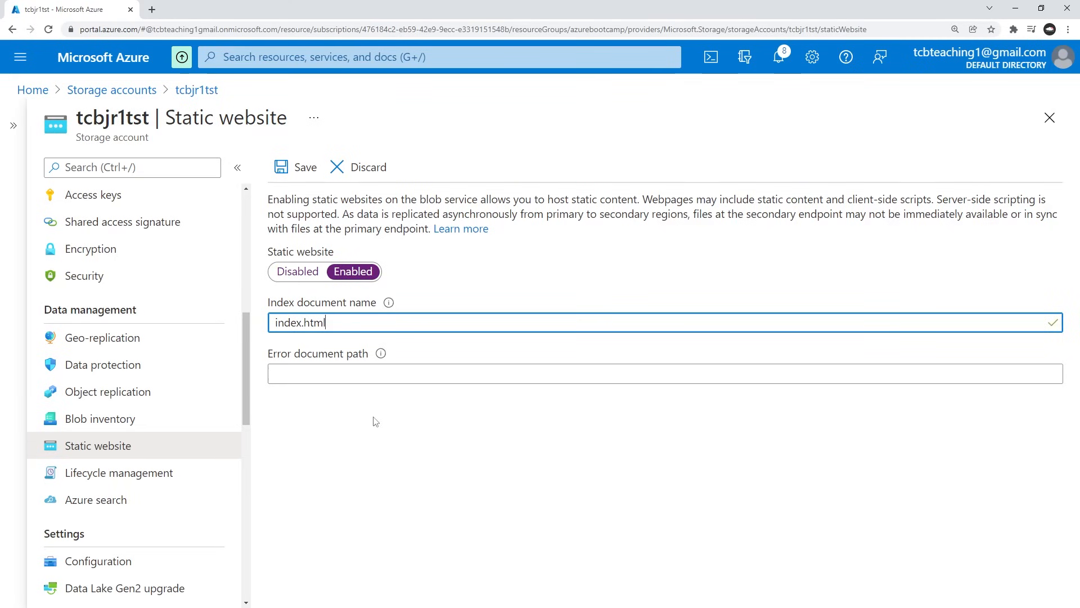
click(395, 400)
click(290, 170)
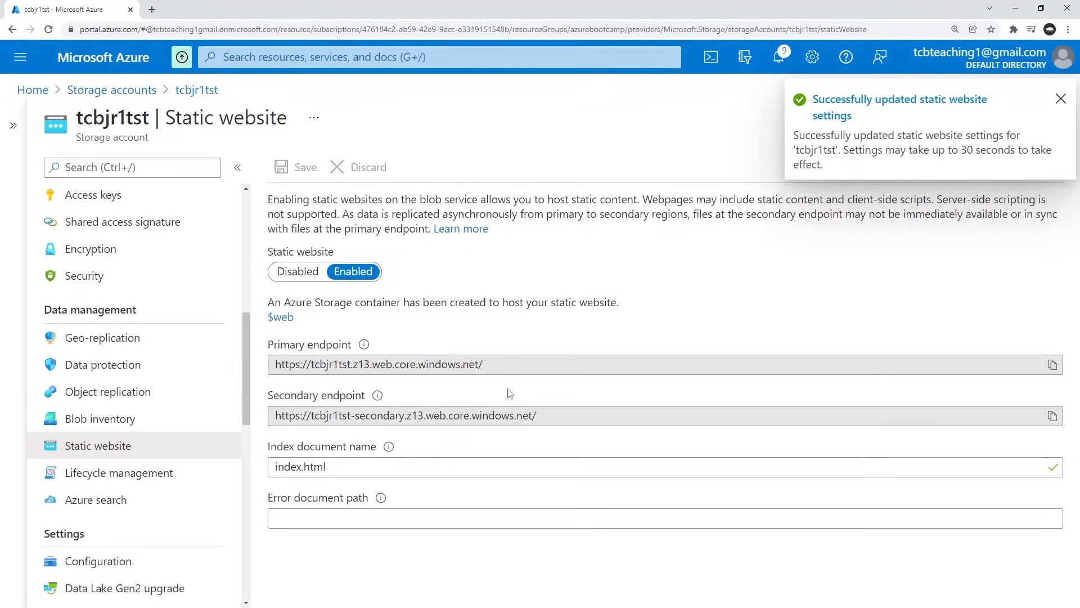
Copy the primary endpoint of tcbjr1tst and paste it after "URL tst =>" in the Sublime Text notes.
drag(485, 364, 275, 364)
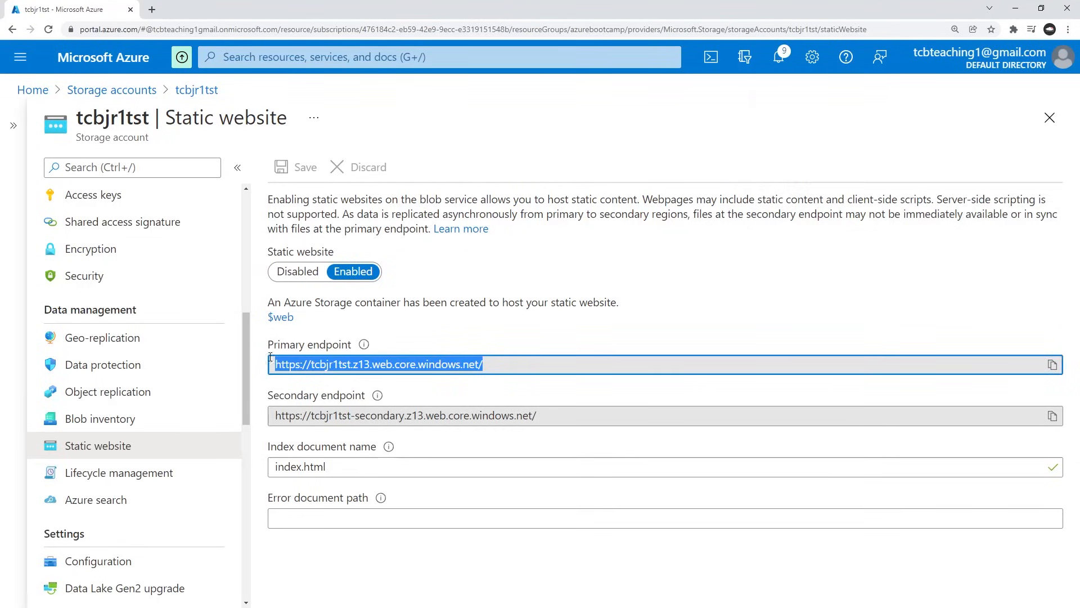
right_click(371, 364)
click(396, 373)
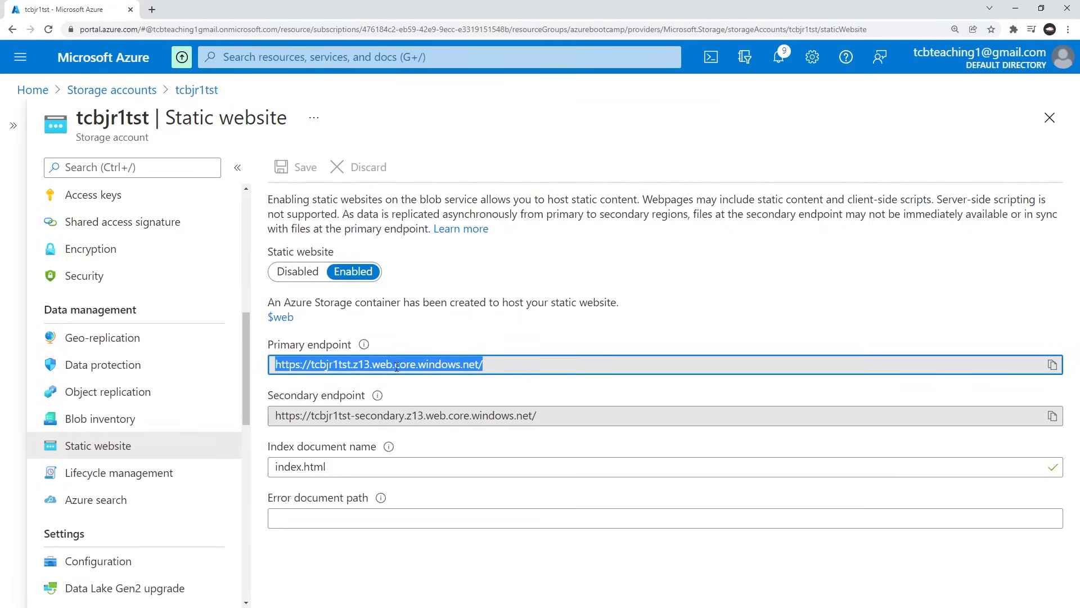
key(alt+Tab)
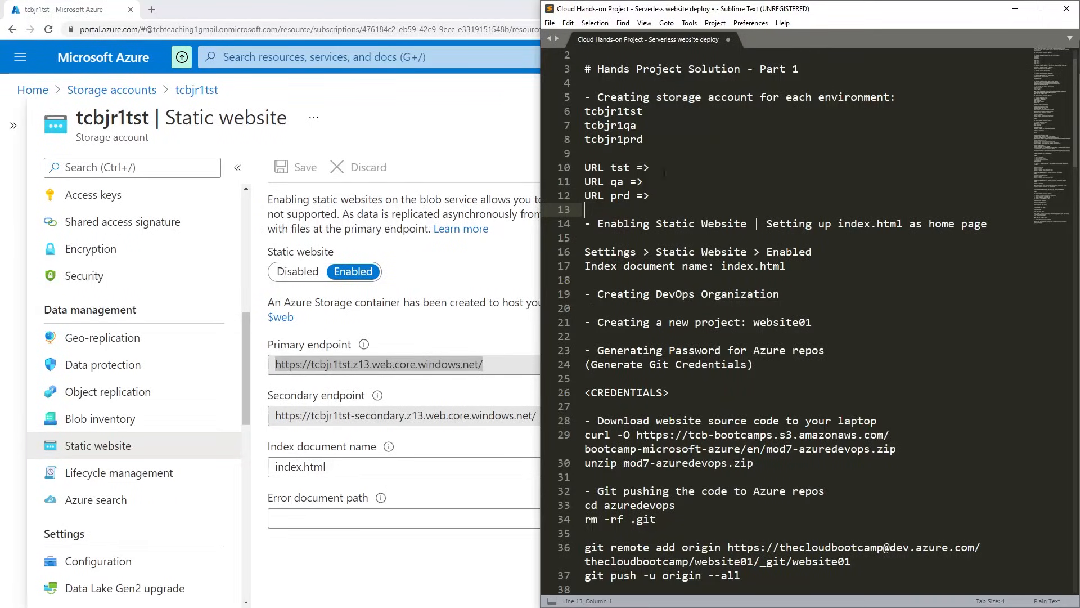
click(674, 164)
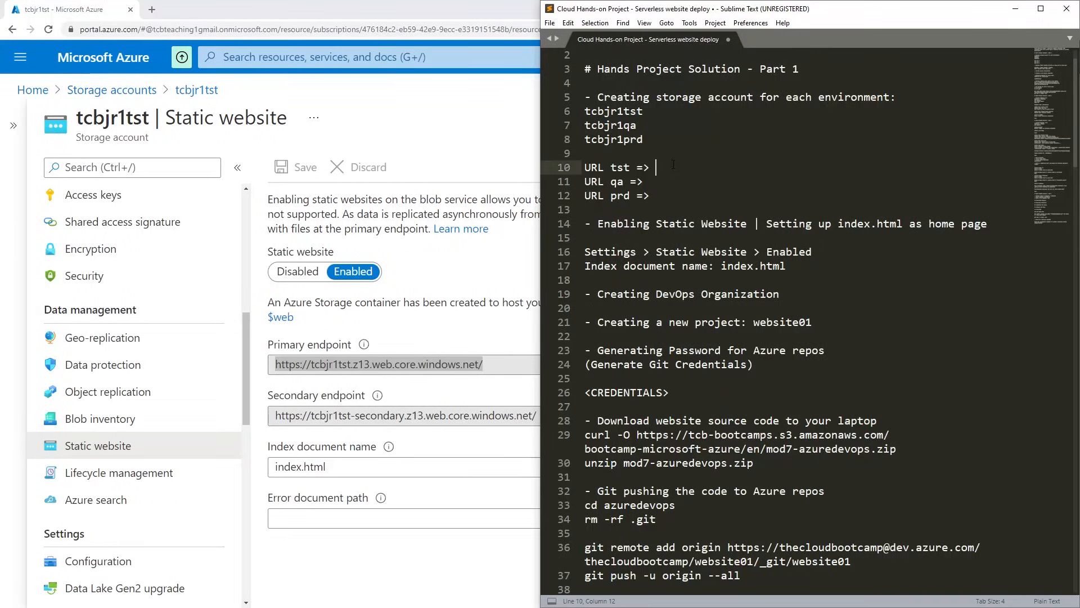
key(ctrl+v)
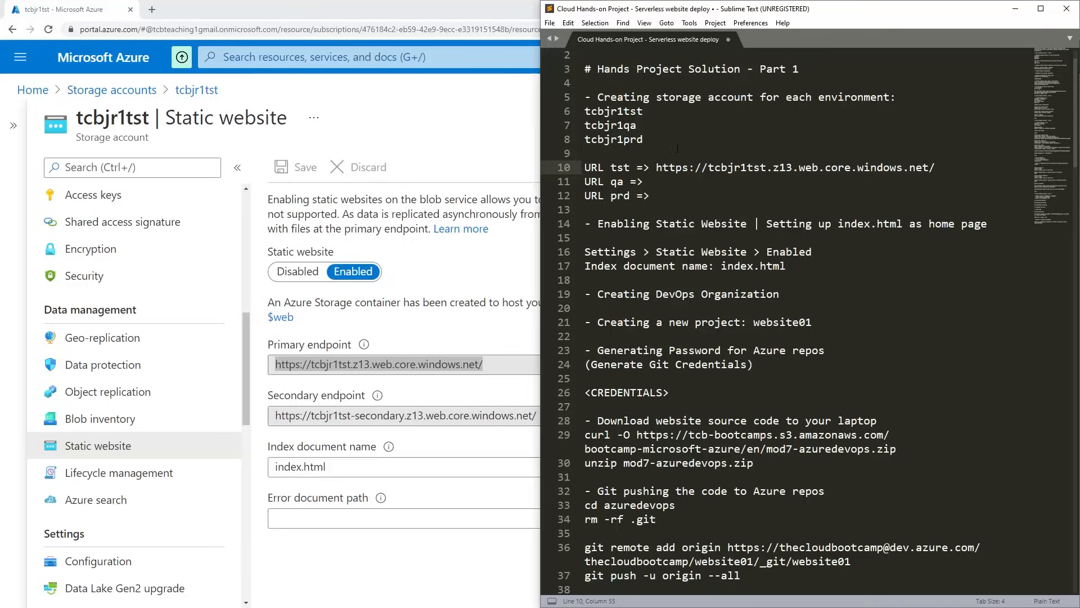
Switch back to the Azure portal, refresh the Storage accounts list and open the Static website settings of tcbjr1qa.
key(alt+Tab)
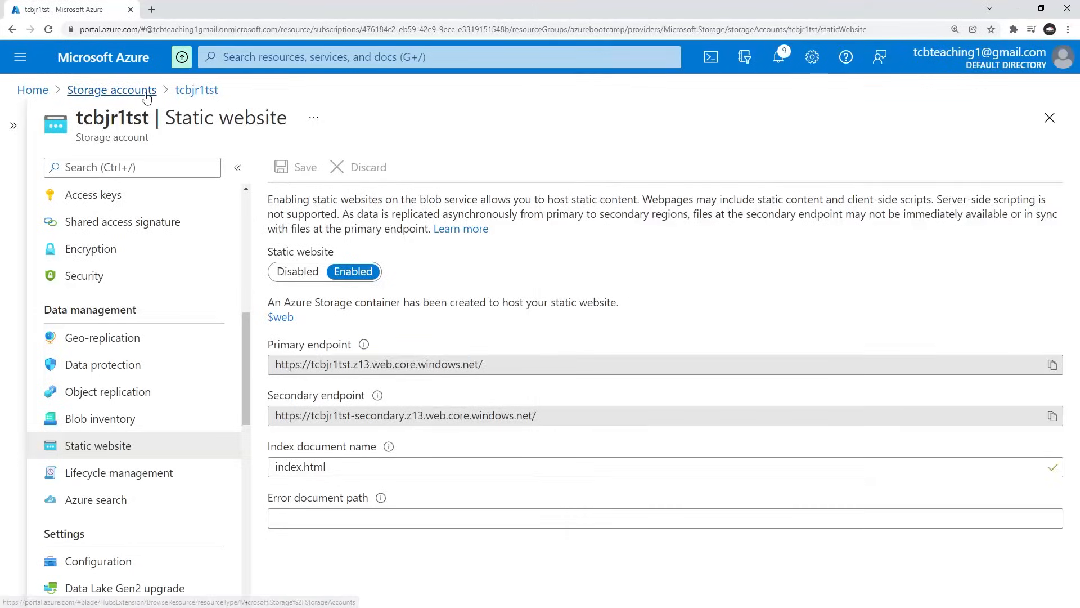
click(113, 90)
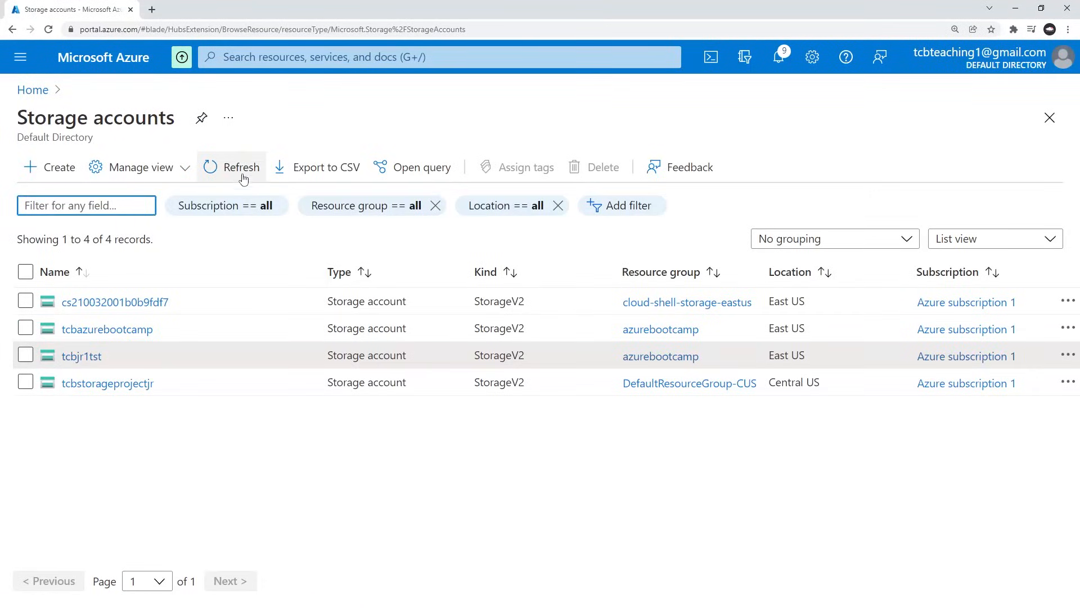
click(213, 169)
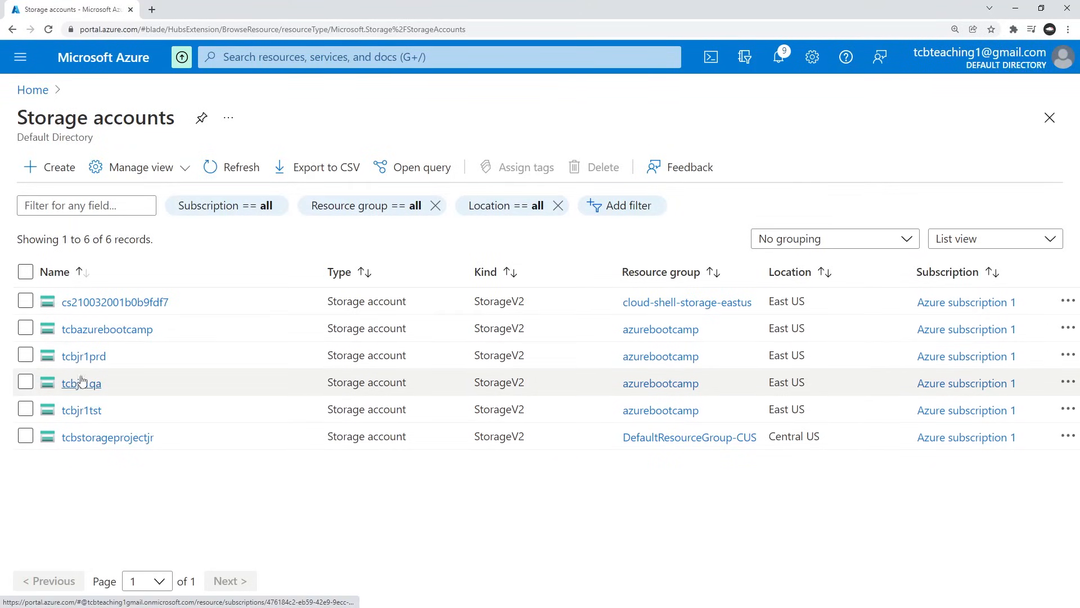
click(80, 384)
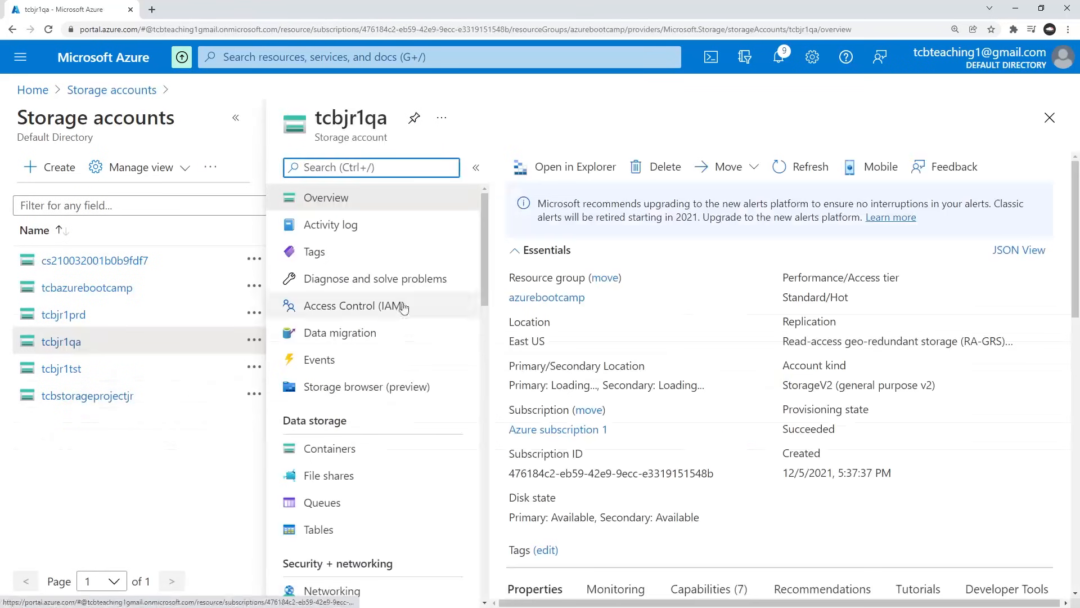
scroll(153, 387, down, 7)
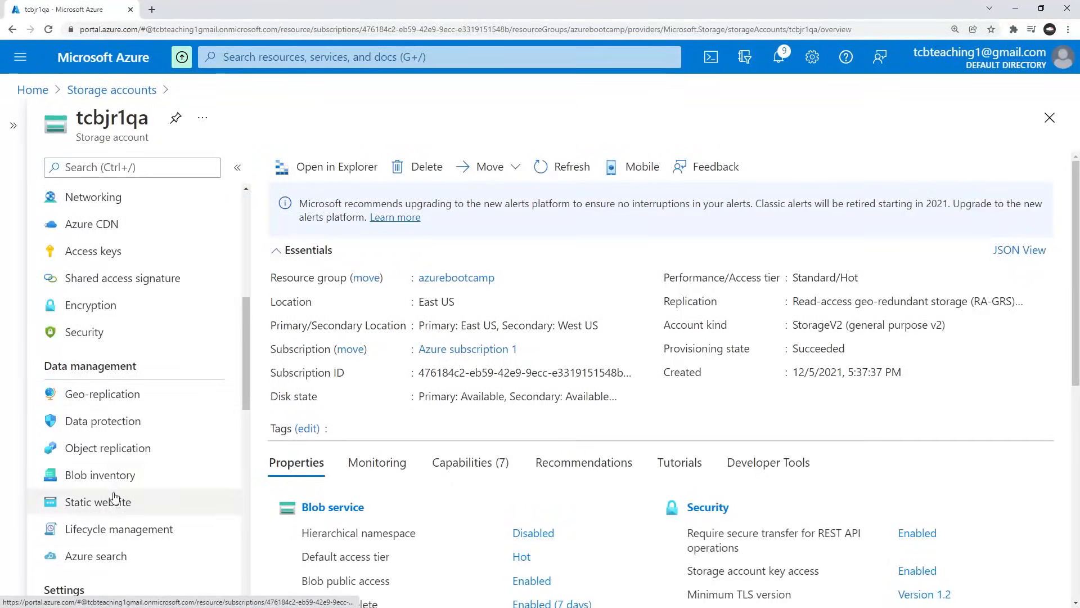
click(98, 502)
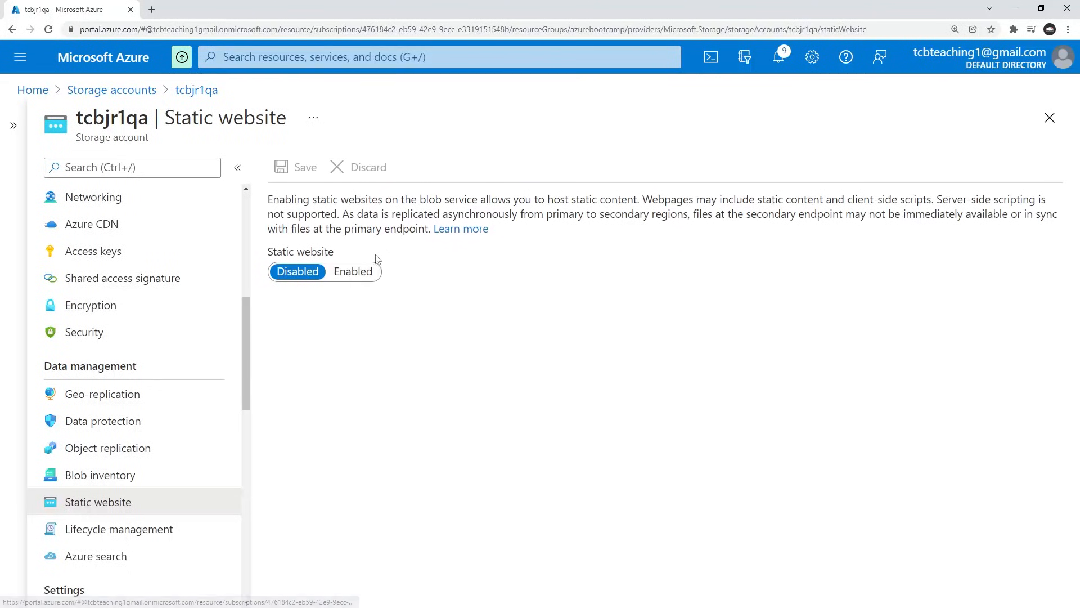
Enable the static website on tcbjr1qa with index.html as the index document name and save the settings.
click(353, 272)
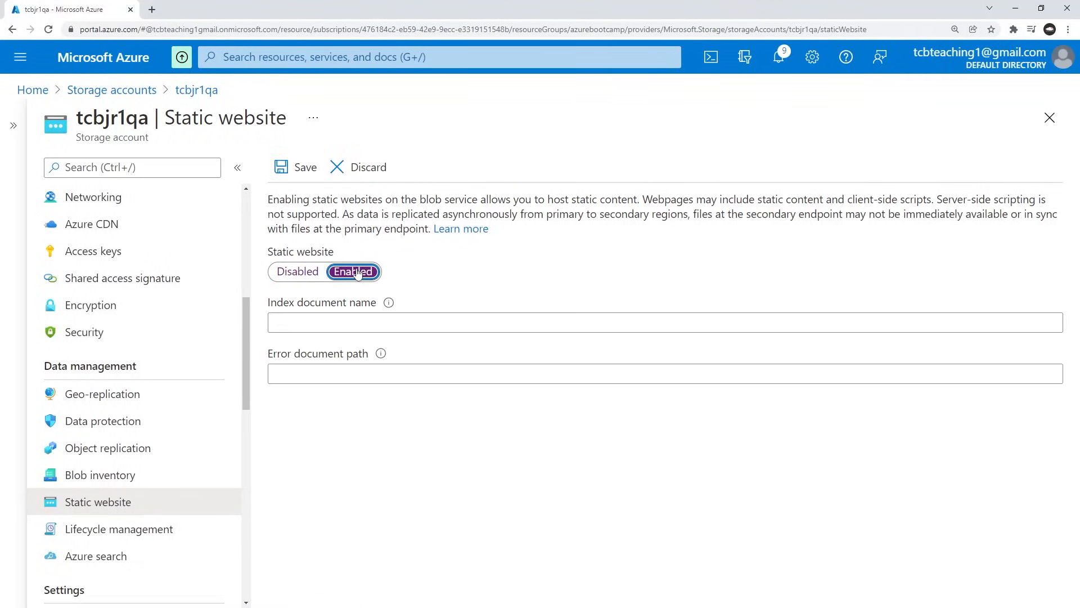
click(322, 324)
text(index.t)
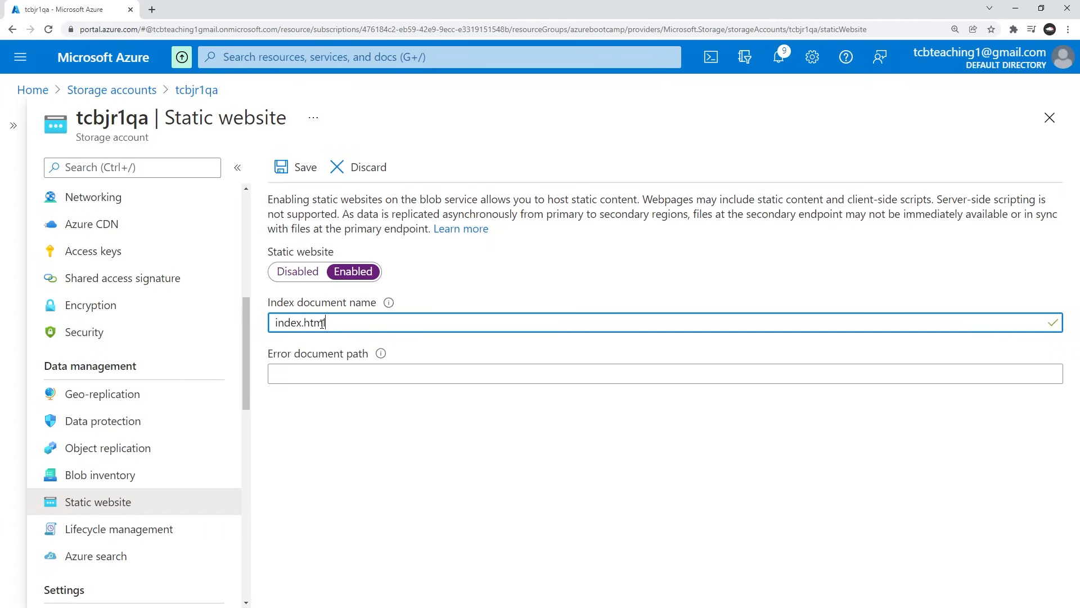
click(301, 170)
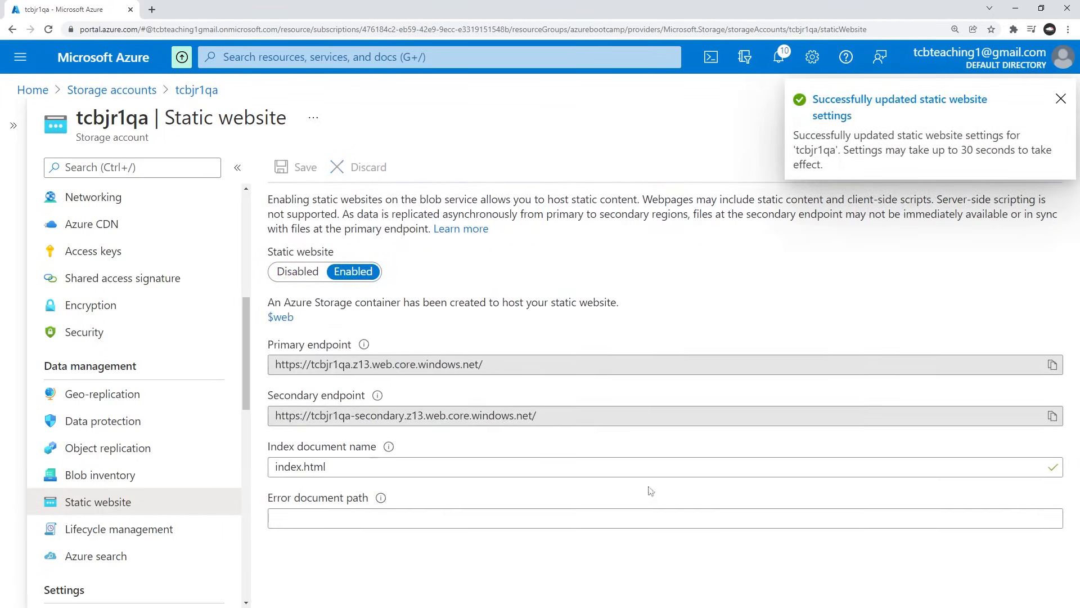
Copy the primary endpoint of tcbjr1qa and paste it after "URL qa =>" in the Sublime Text notes.
drag(487, 365, 251, 365)
right_click(370, 363)
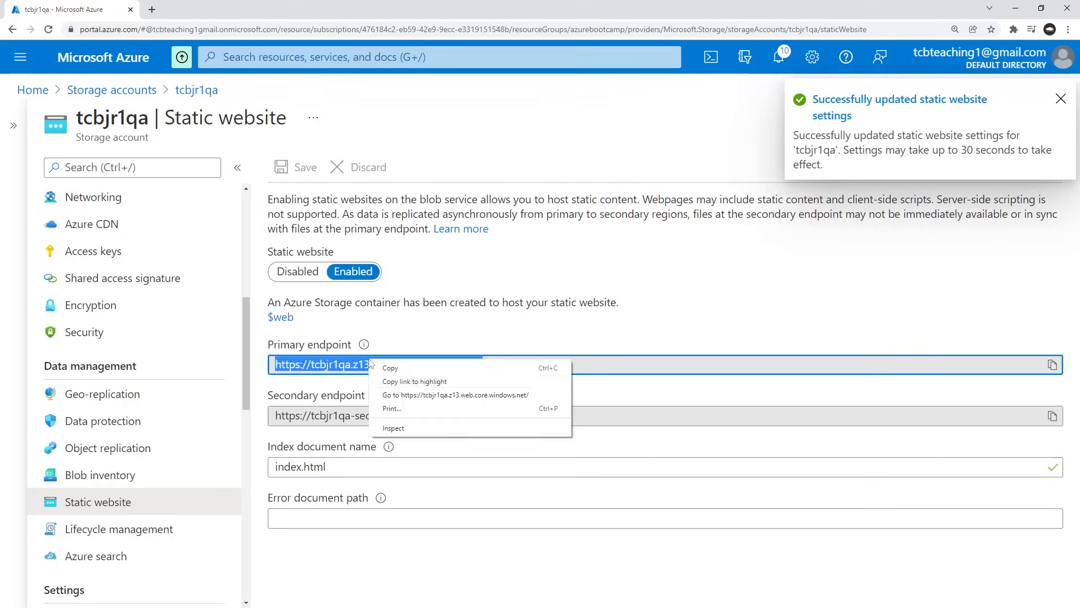
click(409, 369)
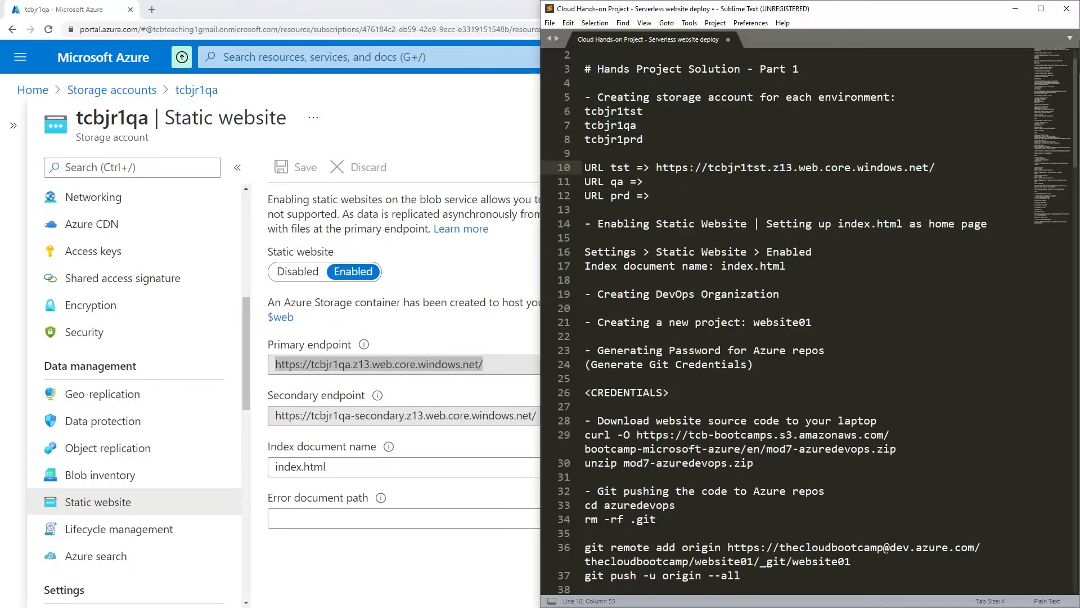
click(686, 181)
key(ctrl+v)
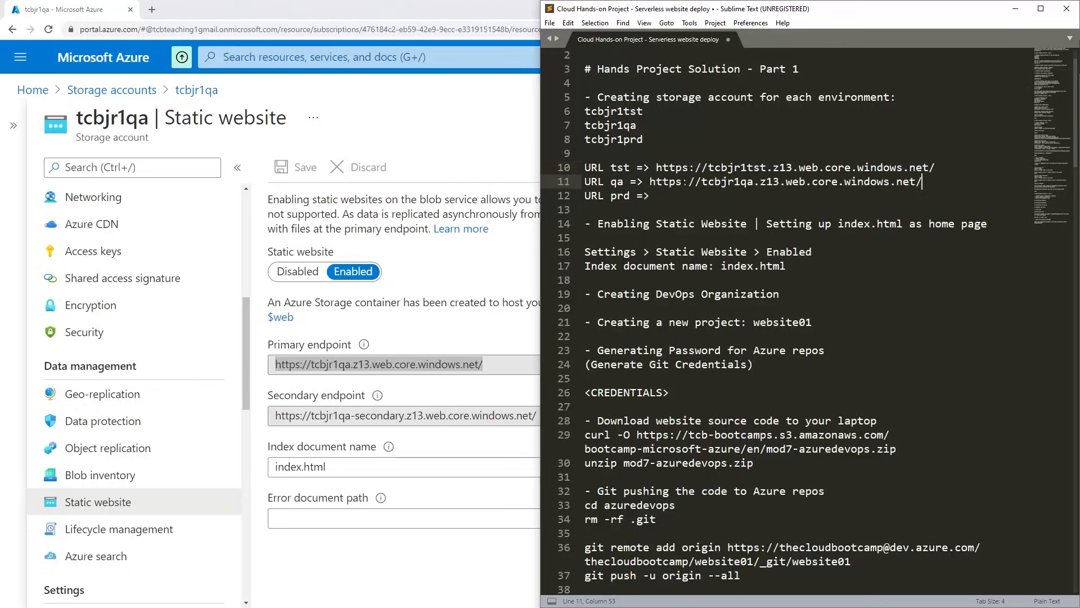
Switch back to the Azure portal and open the Static website settings of the tcbjr1prd storage account.
click(442, 252)
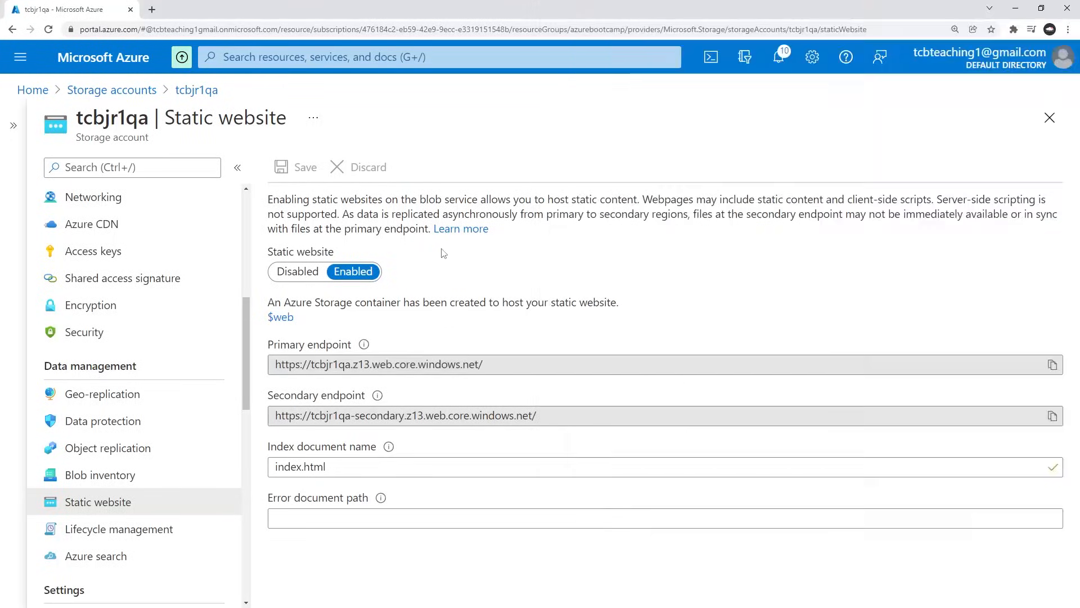
click(111, 90)
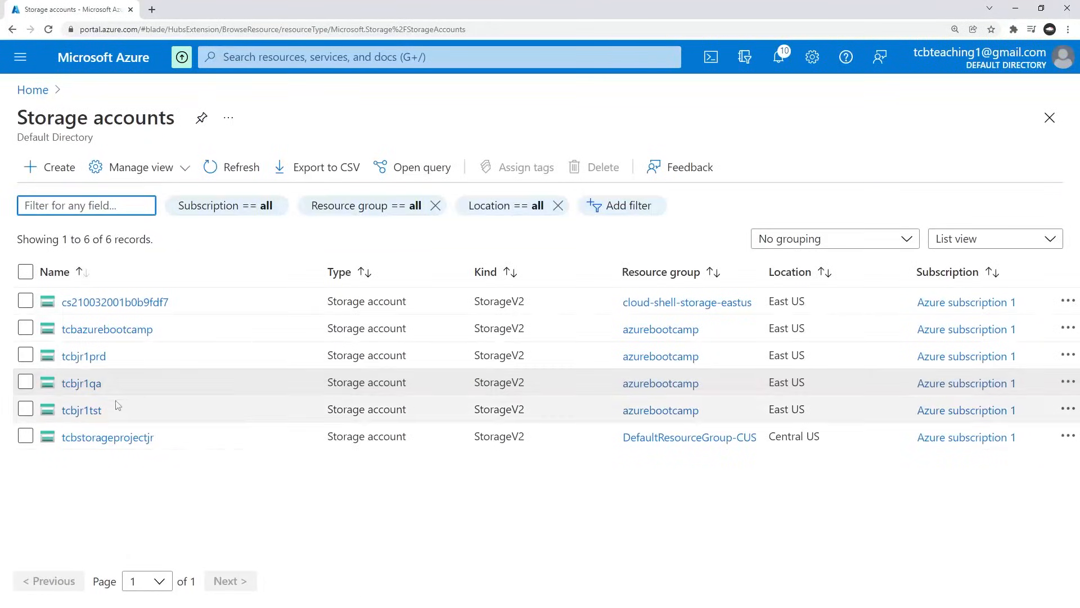
click(85, 356)
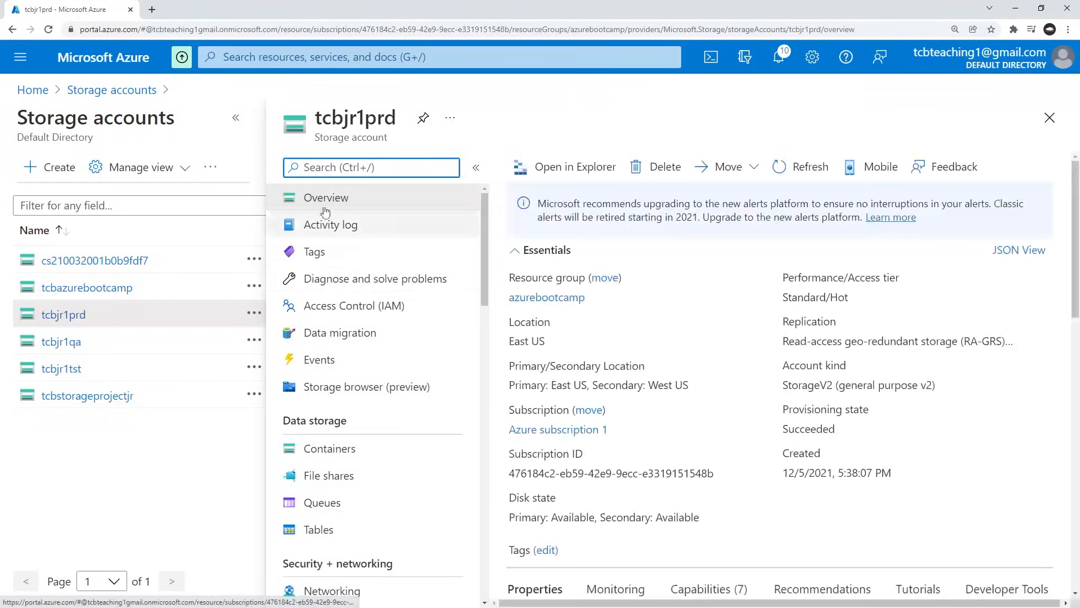
scroll(193, 309, down, 2)
scroll(193, 309, down, 7)
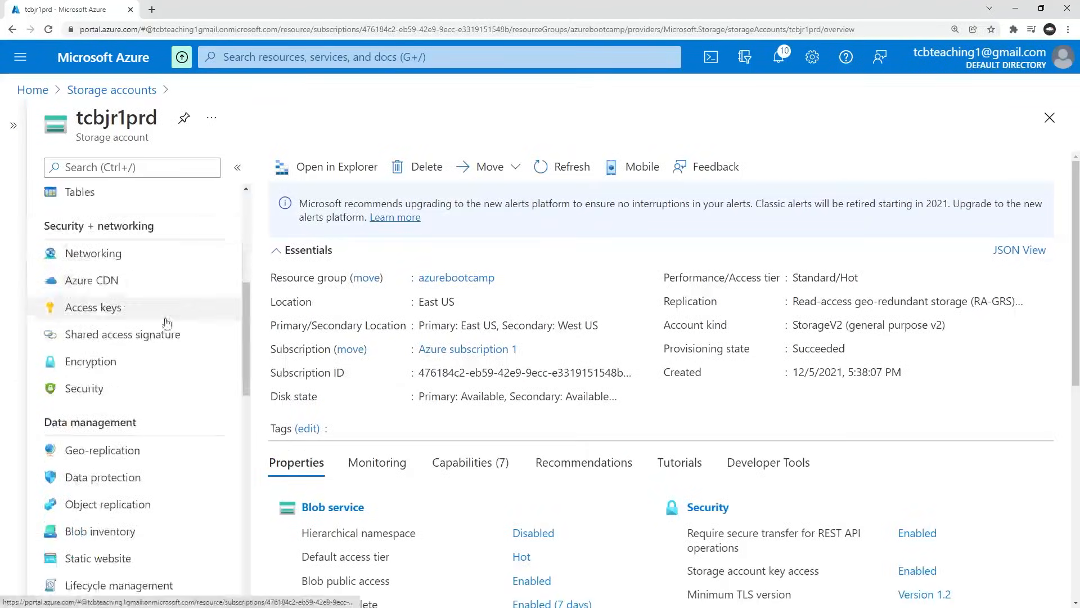
click(98, 389)
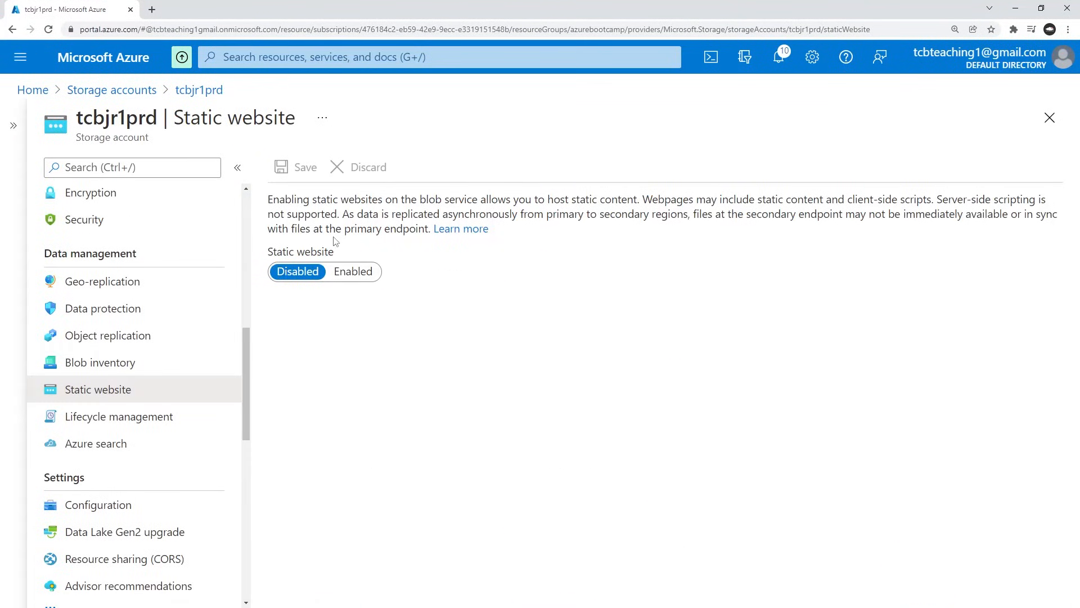
Enable the static website on tcbjr1prd with index.html as the index document name and save the settings.
click(355, 272)
click(337, 324)
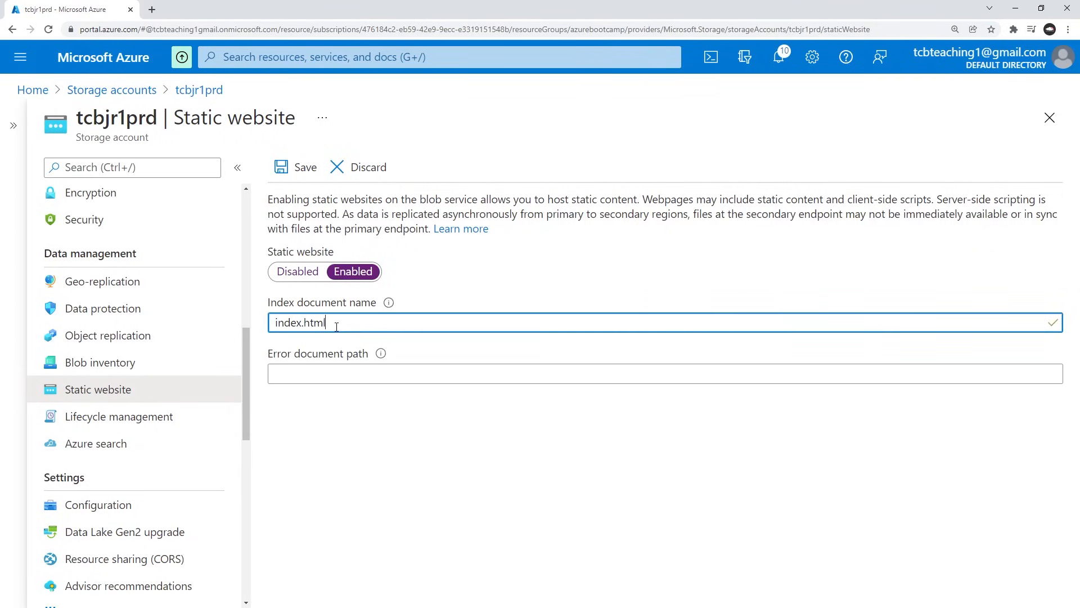
click(294, 167)
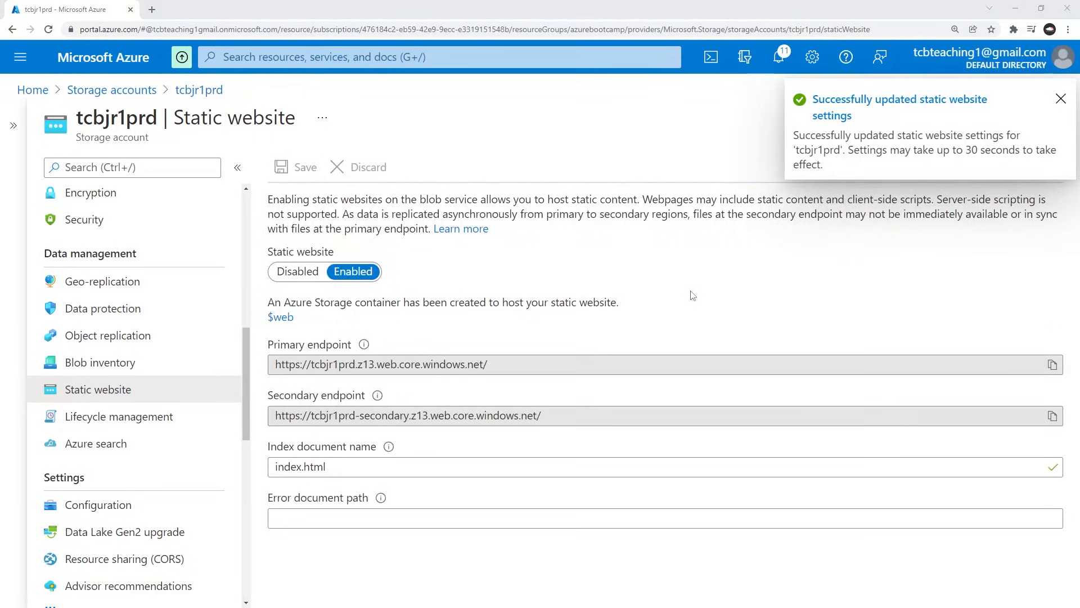
Put the primary endpoint of tcbjr1prd after "URL prd =>" in the Sublime Text notes.
key(alt+Tab)
key(Down)
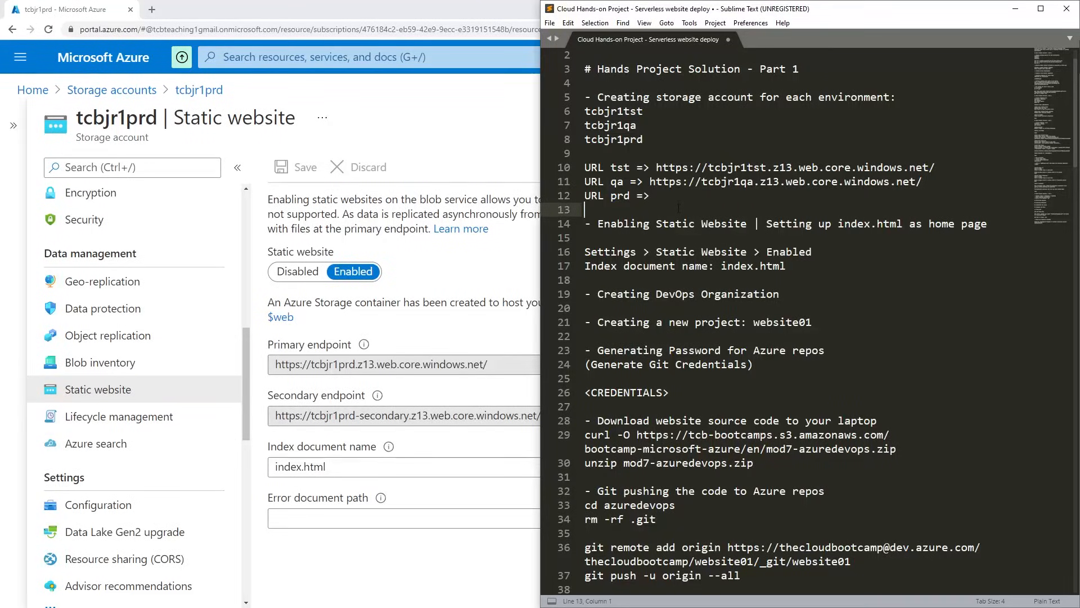
key(ctrl+v)
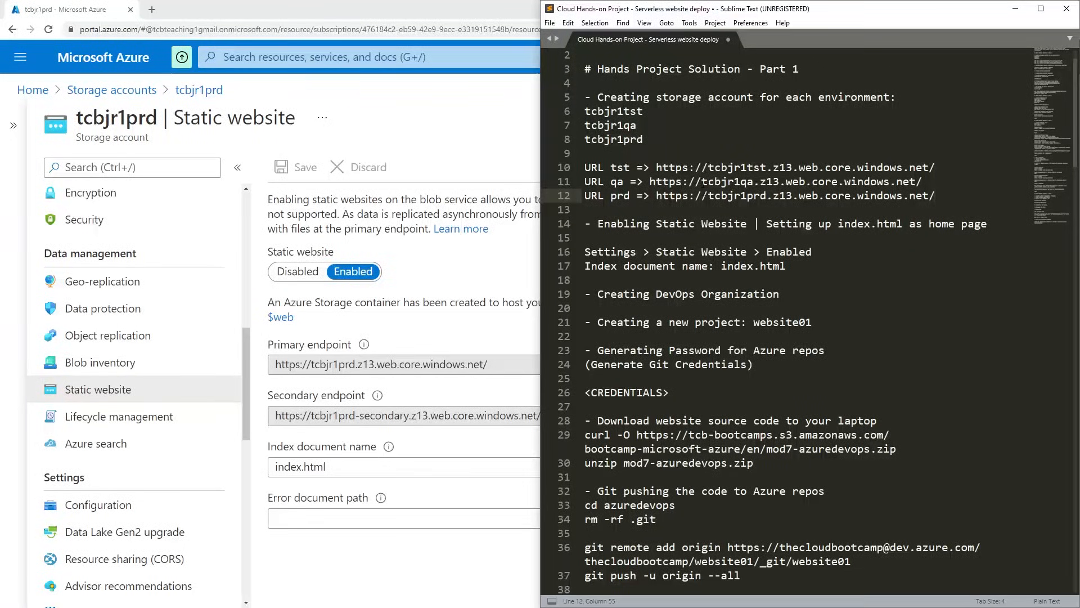
Review the notes on creating the DevOps organization, the new project and the Azure repos credentials.
scroll(735, 206, down, 1)
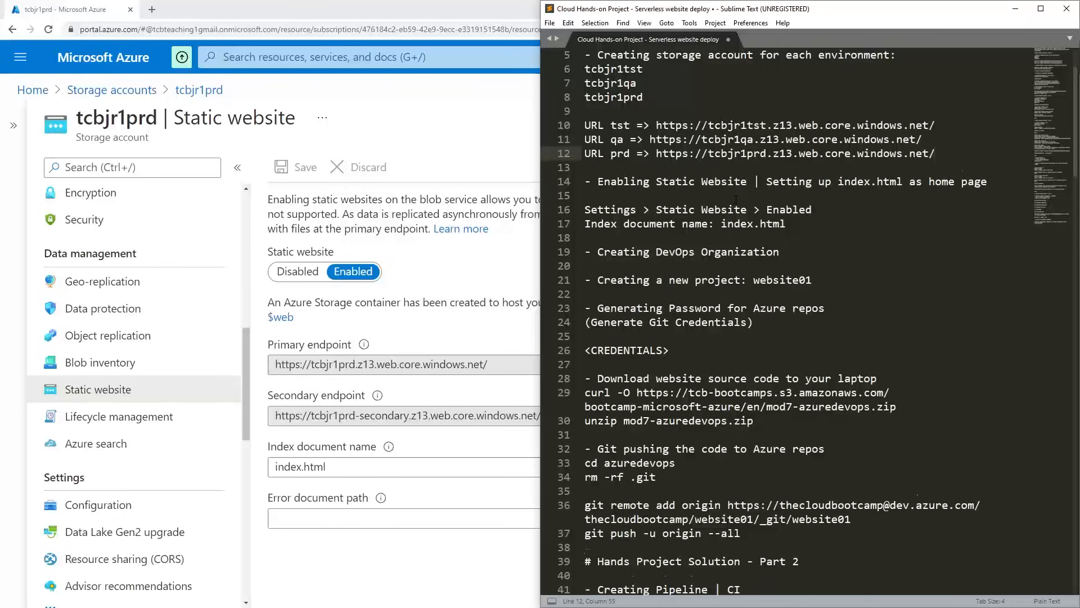
scroll(734, 206, down, 4)
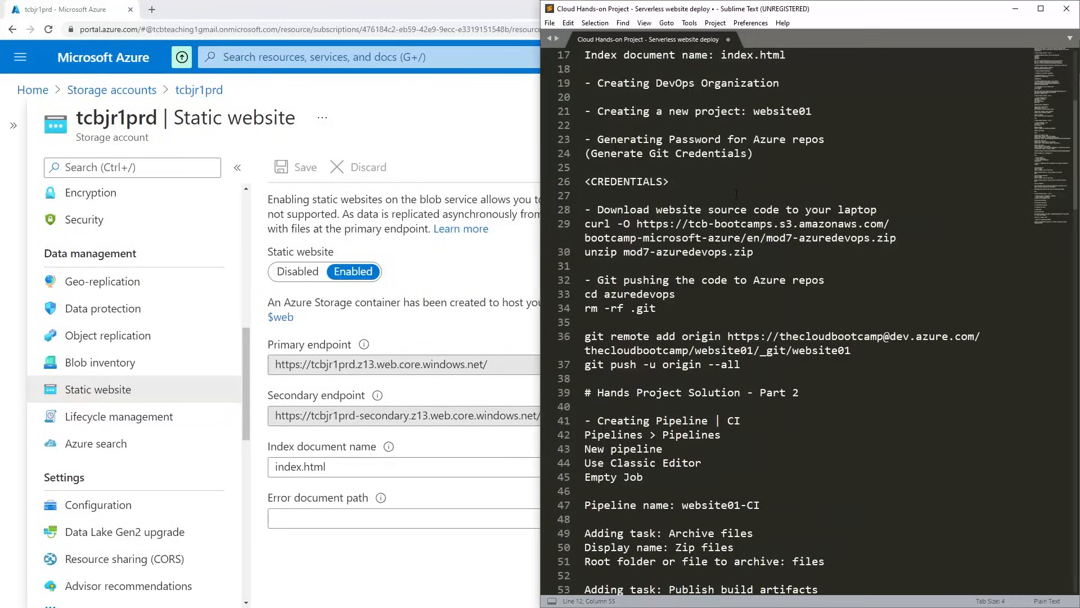
scroll(736, 194, down, 1)
scroll(704, 169, up, 1)
drag(611, 84, 696, 85)
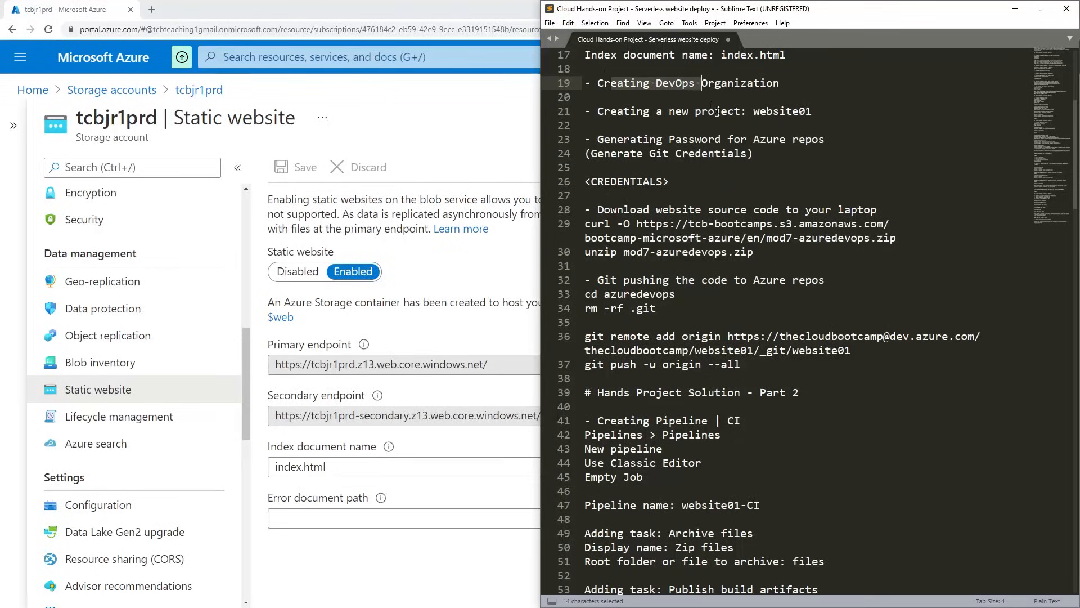
drag(697, 111, 813, 111)
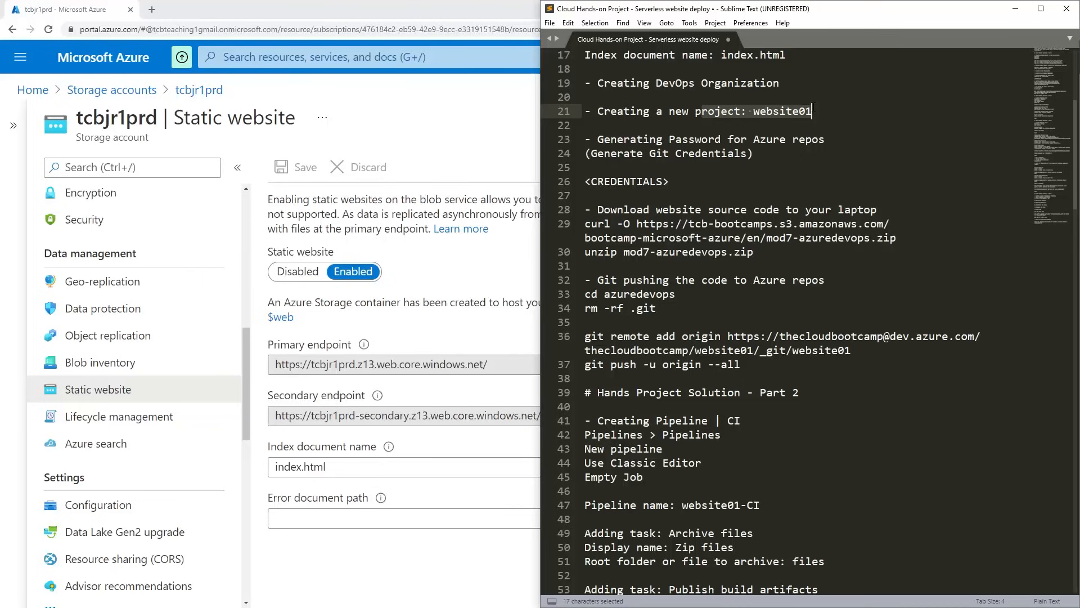
click(808, 170)
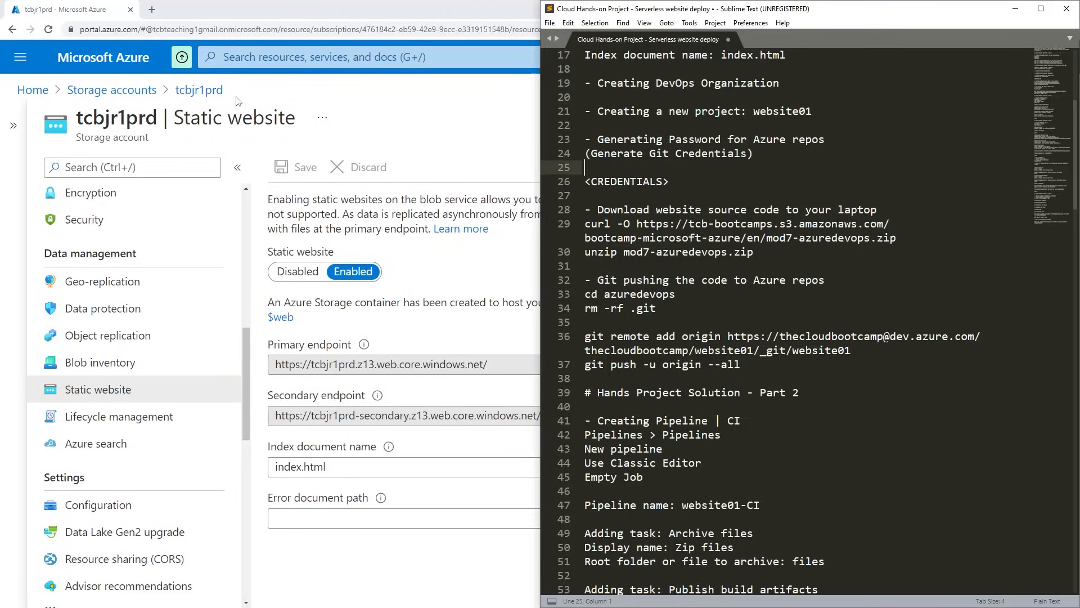
Search the Azure portal for devops, go to the Azure DevOps organizations and open the existing organization.
click(268, 57)
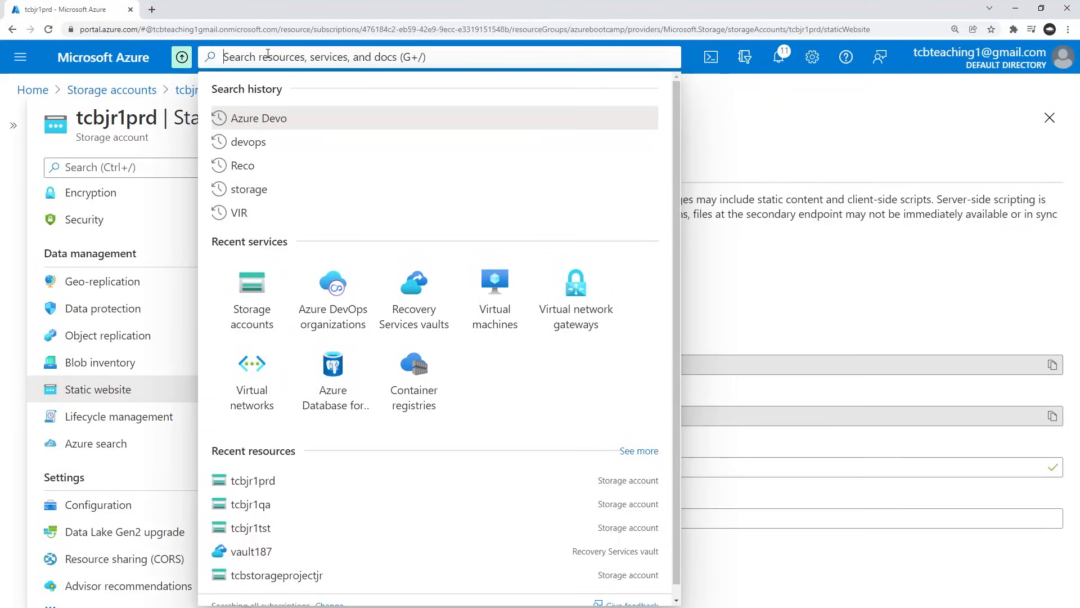
text(devops)
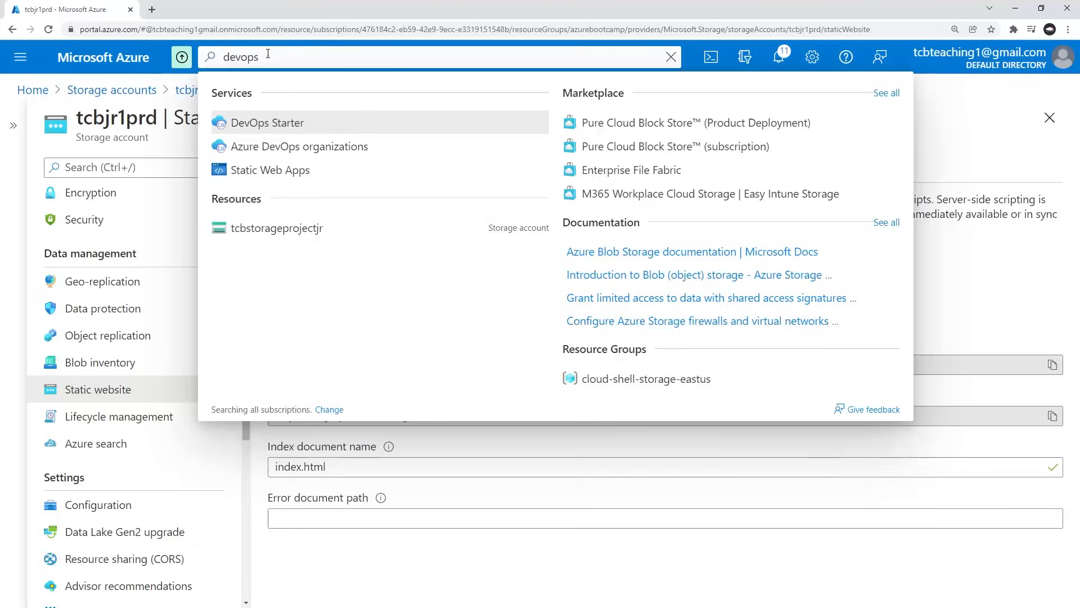
click(284, 145)
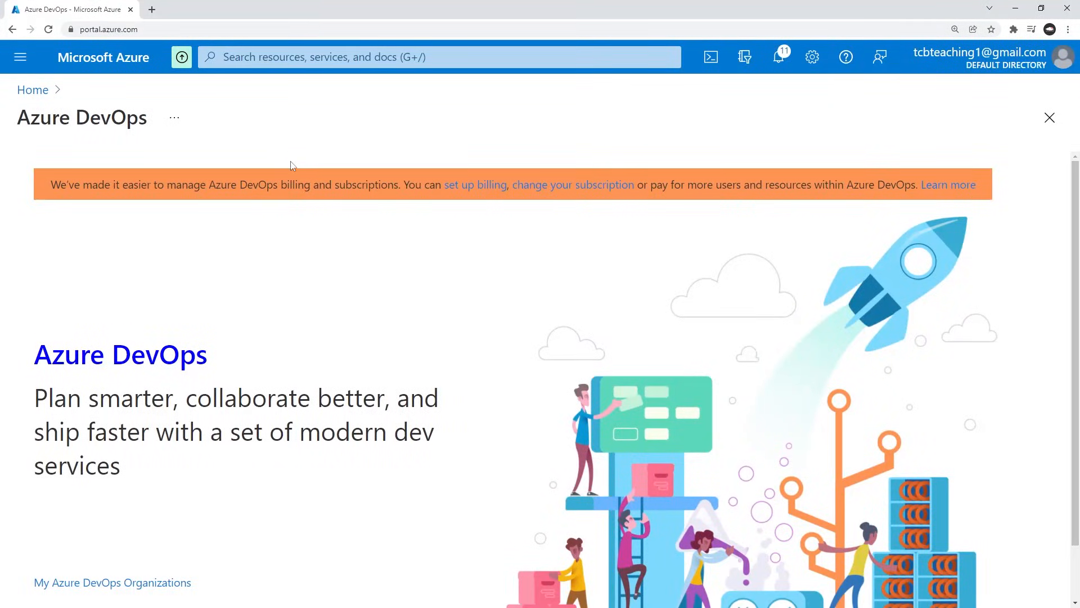
scroll(225, 309, down, 1)
click(104, 526)
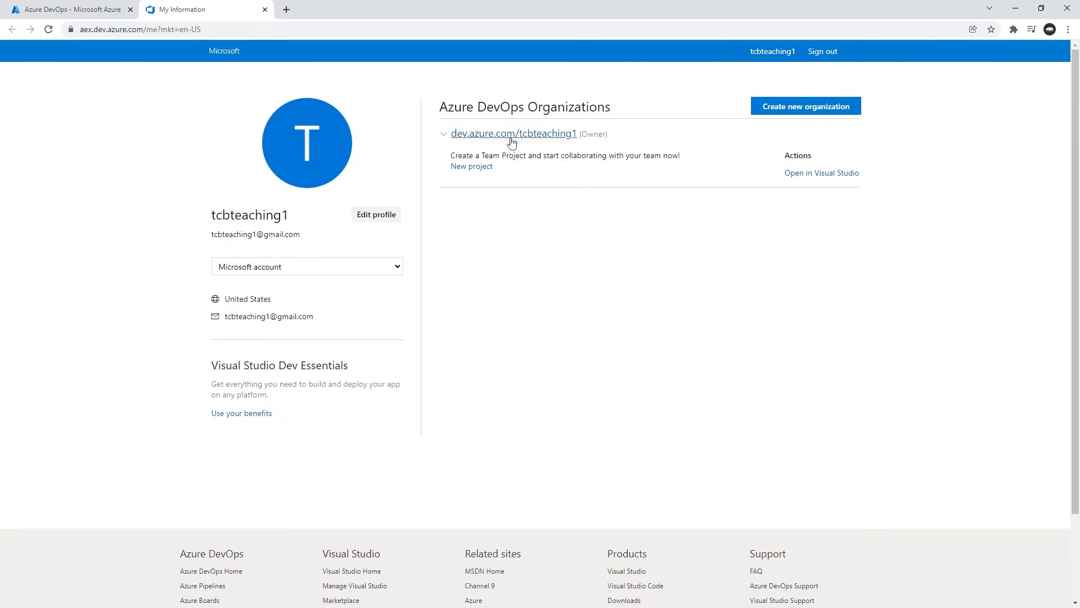
click(549, 135)
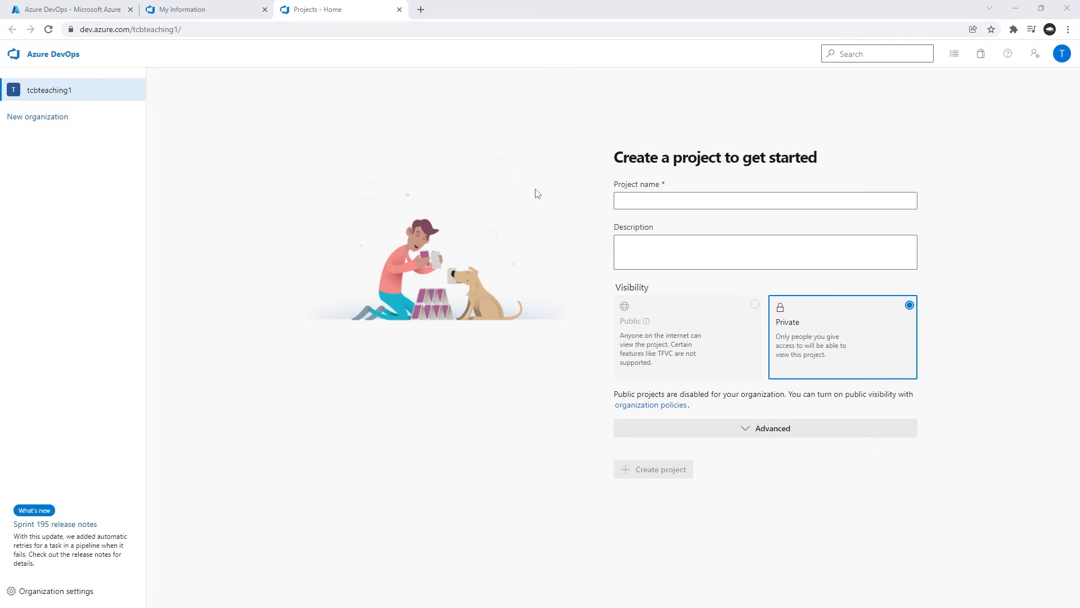
Look up the project name in the Sublime Text notes and create a private Azure DevOps project named website01.
key(alt+Tab)
drag(643, 113, 819, 112)
key(Down)
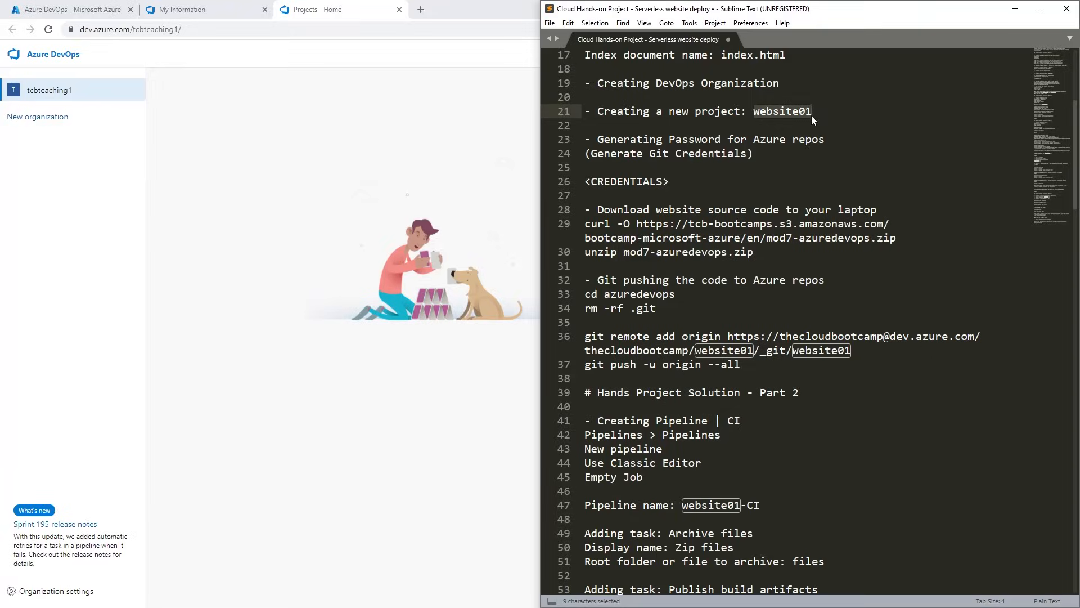
click(435, 179)
click(677, 205)
text(we)
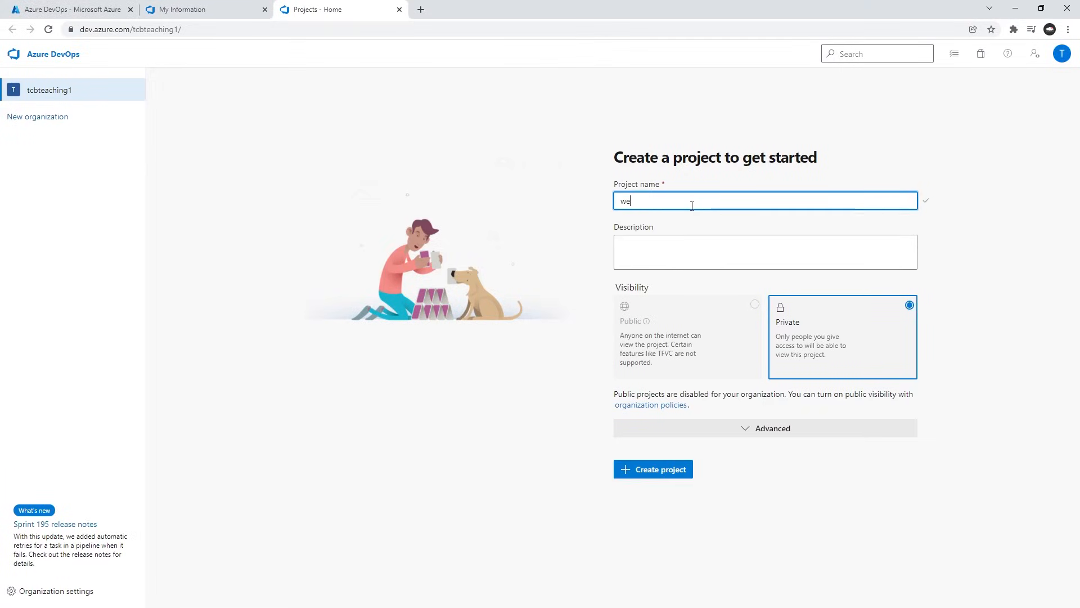
text(bsite01)
click(675, 471)
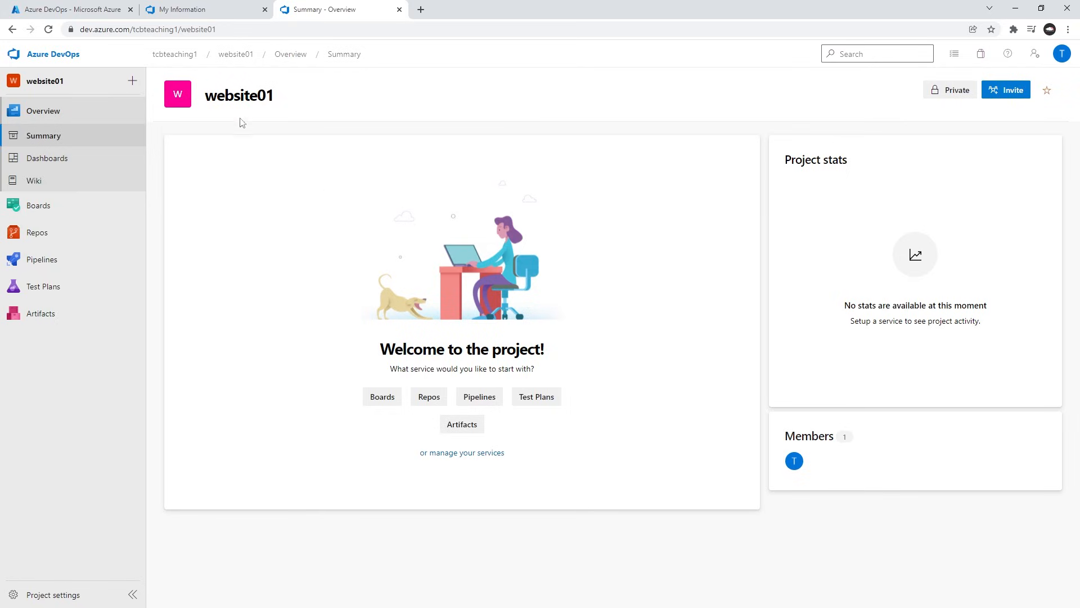
Check the credentials instructions in the Sublime Text notes, then generate Git credentials for the website01 repository in Azure Repos.
mouse_move(296, 106)
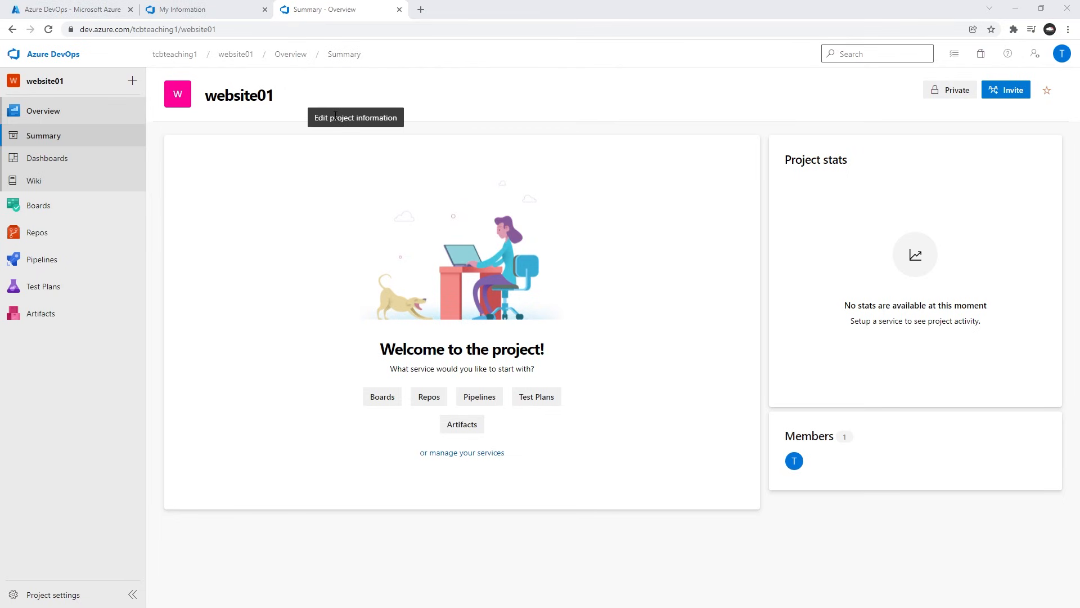
key(alt+Tab)
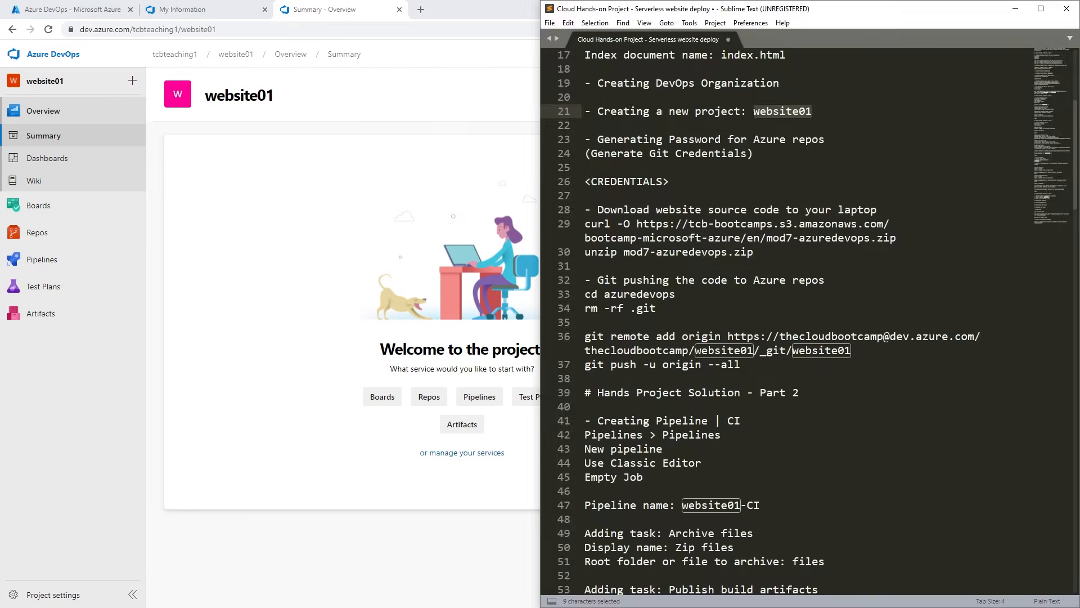
click(674, 184)
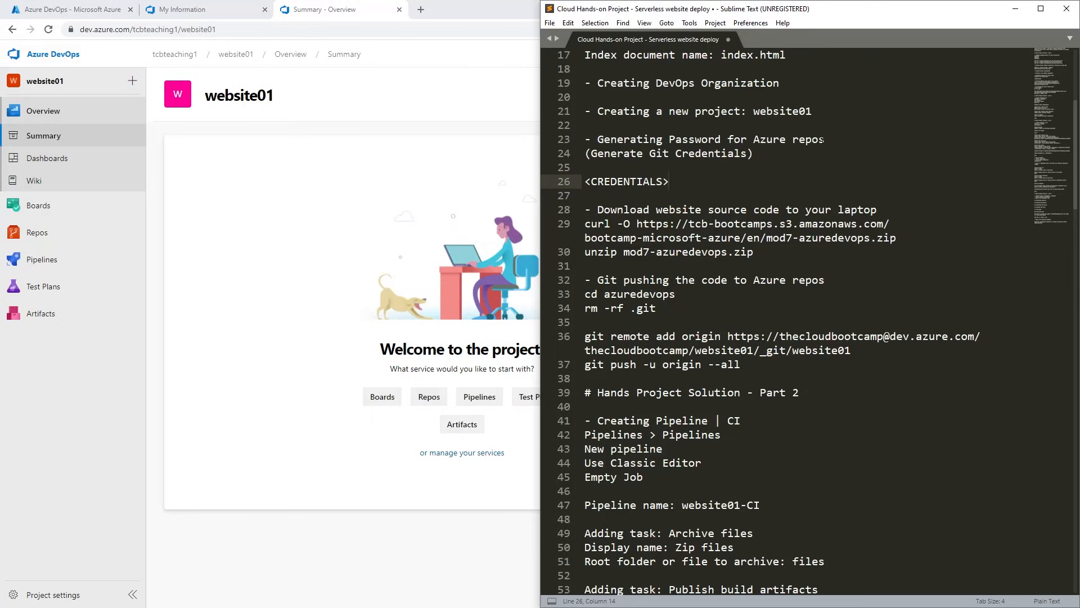
drag(825, 139, 650, 139)
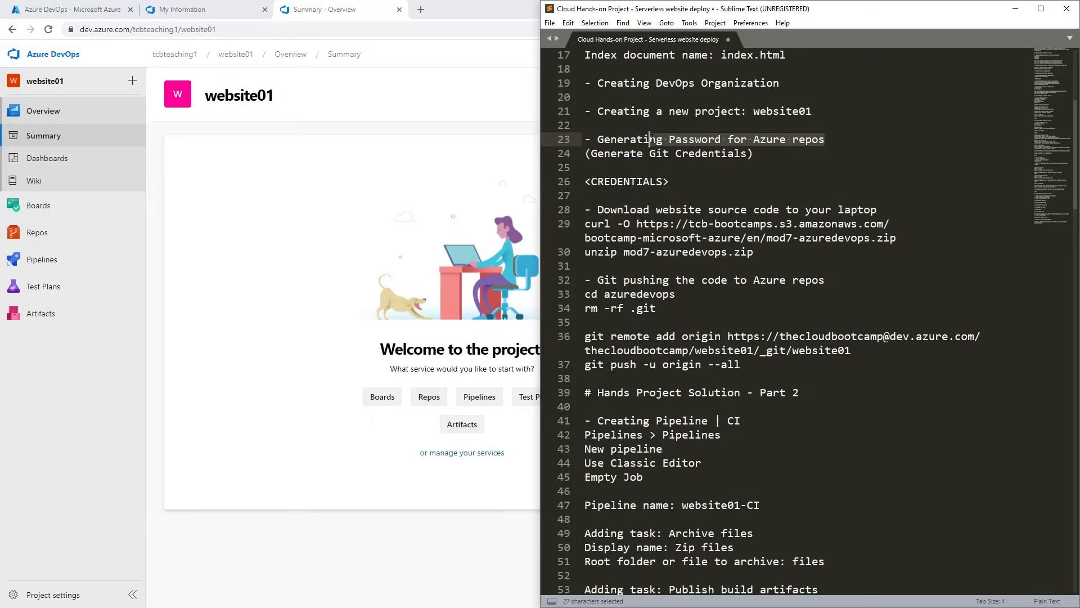
click(734, 153)
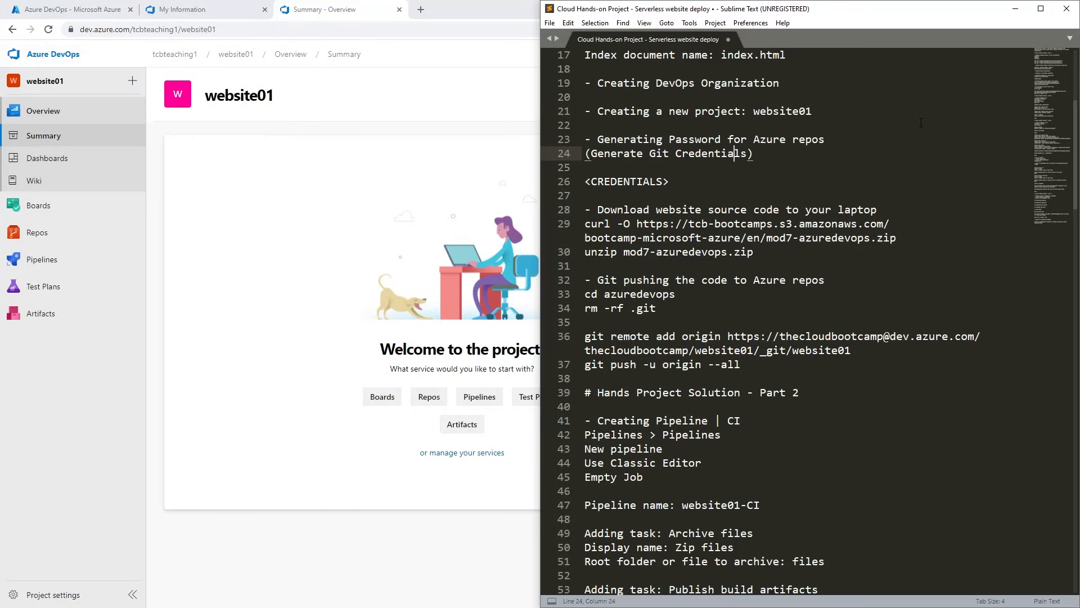
click(49, 232)
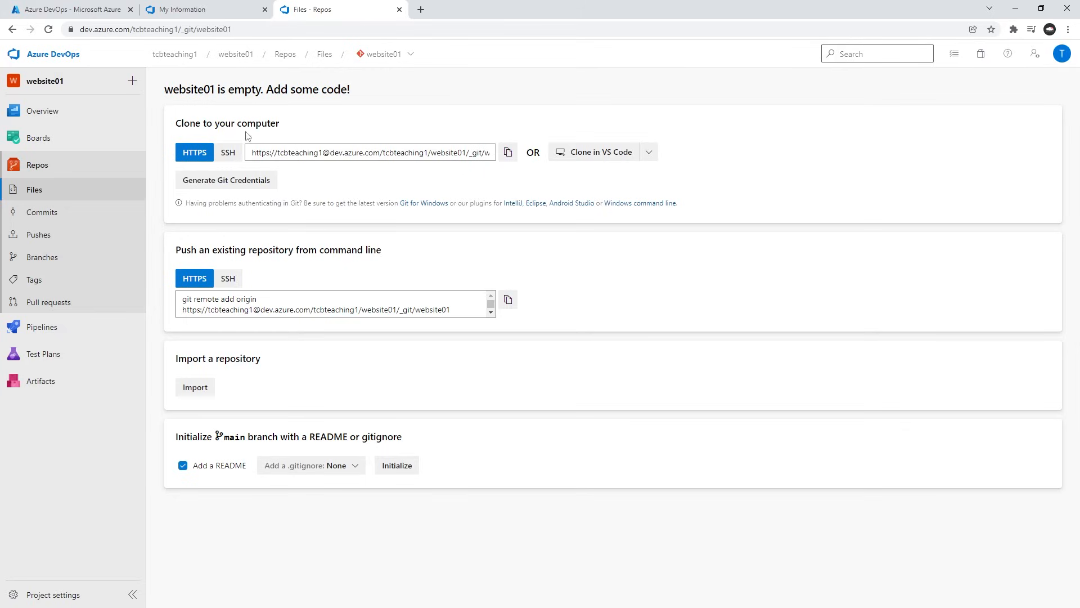
click(236, 187)
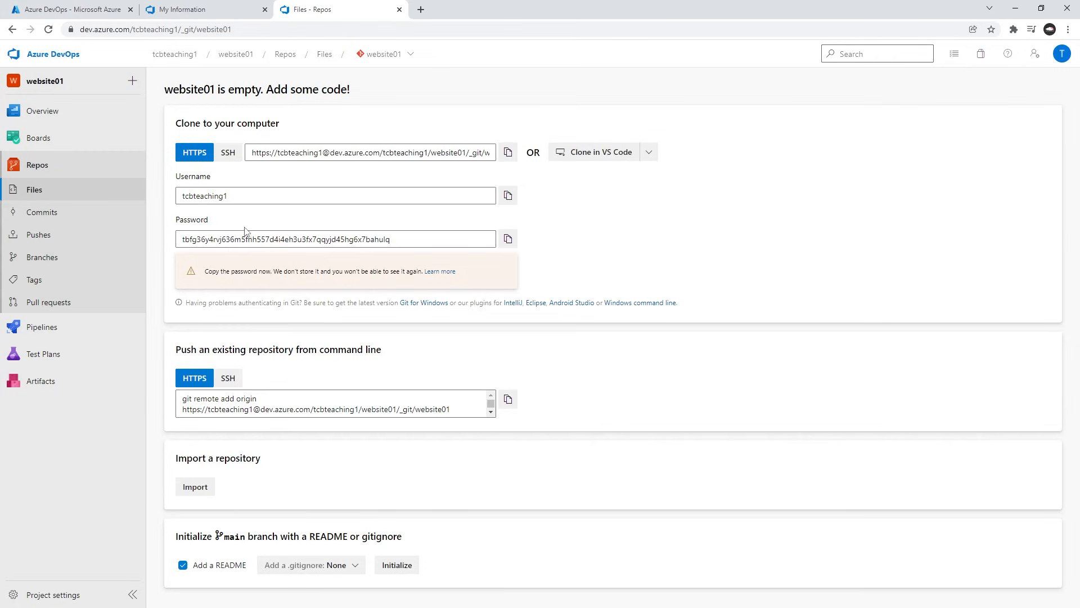
Copy the generated Git password from Azure Repos and replace the <CREDENTIALS> placeholder in the Sublime Text notes with it.
click(508, 238)
click(508, 240)
key(alt+Tab)
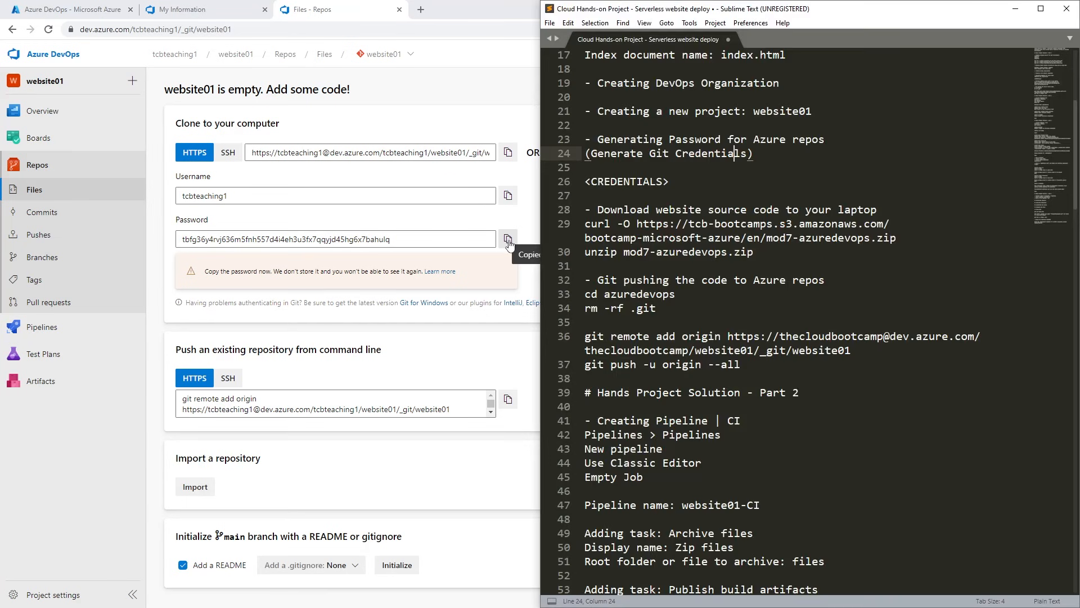
drag(670, 182, 567, 180)
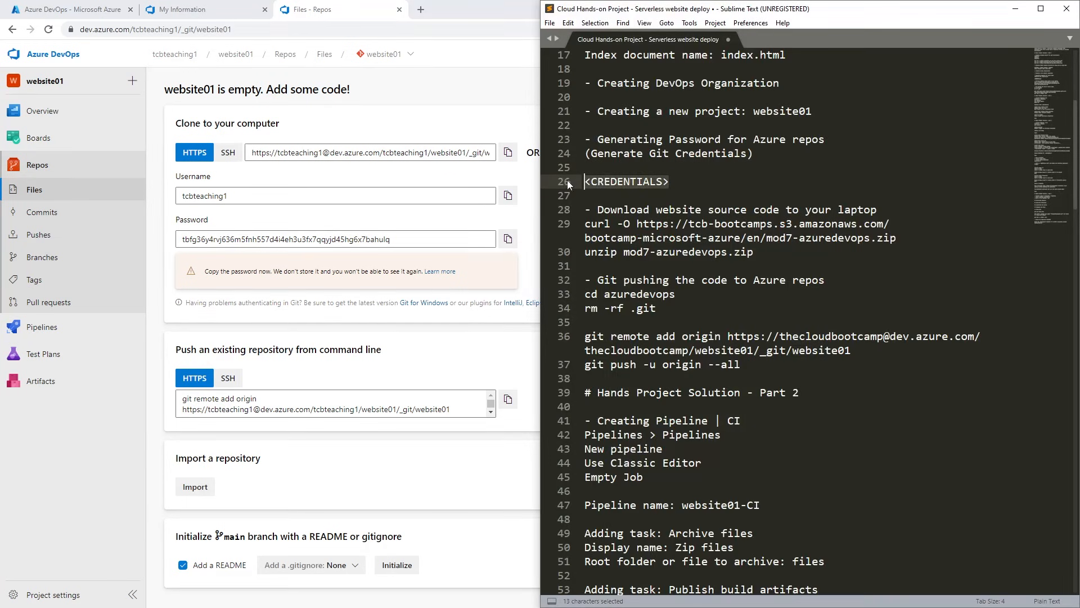
key(ctrl+v)
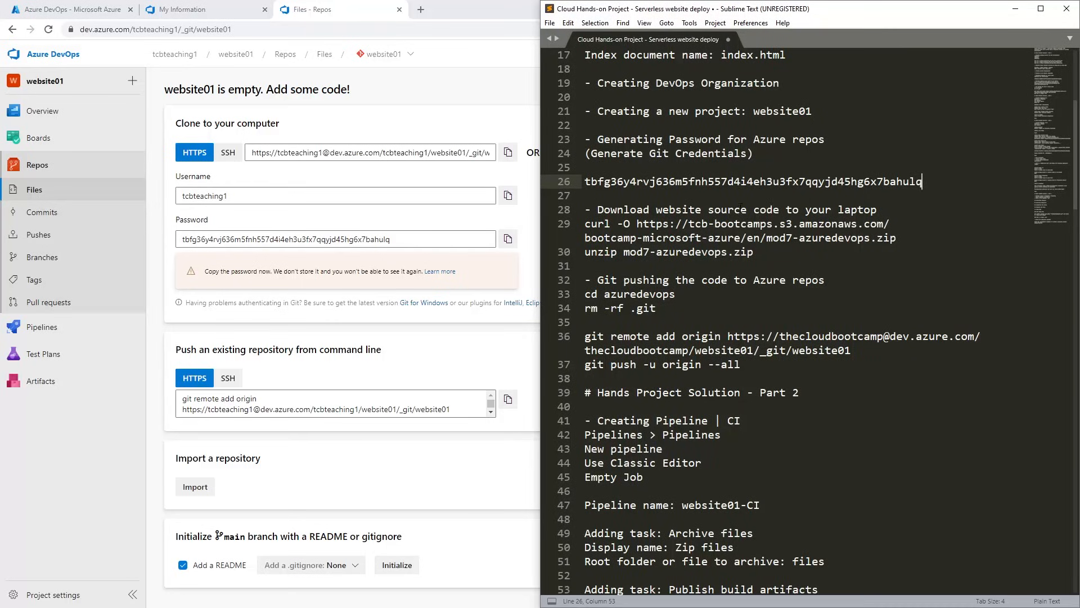
Copy the curl command for mod7-azuredevops.zip from the notes and run it in the Git Bash terminal to download the website source code.
drag(764, 254, 574, 211)
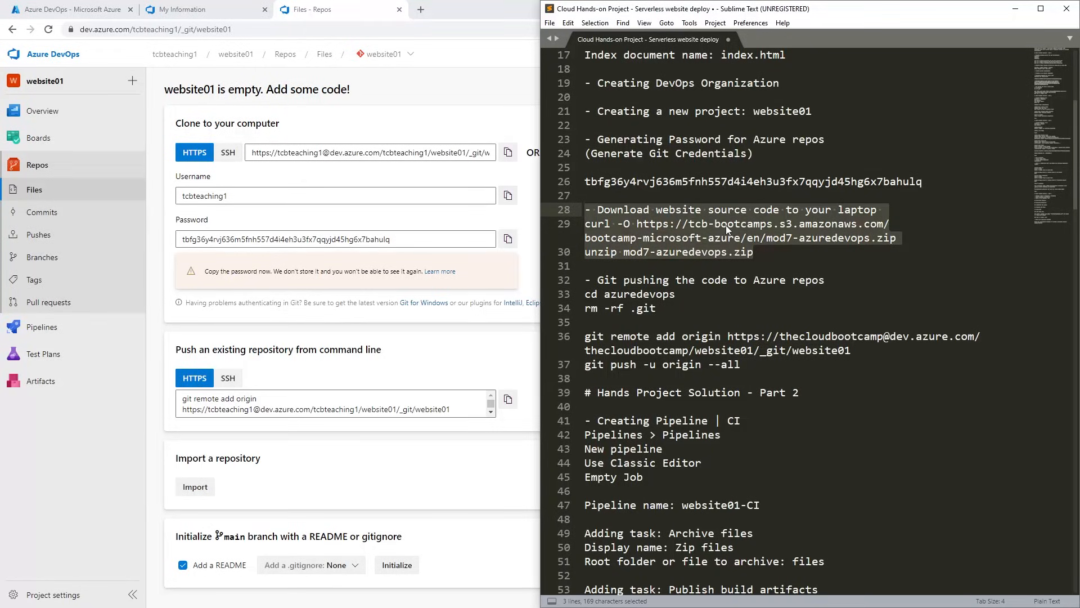
click(726, 294)
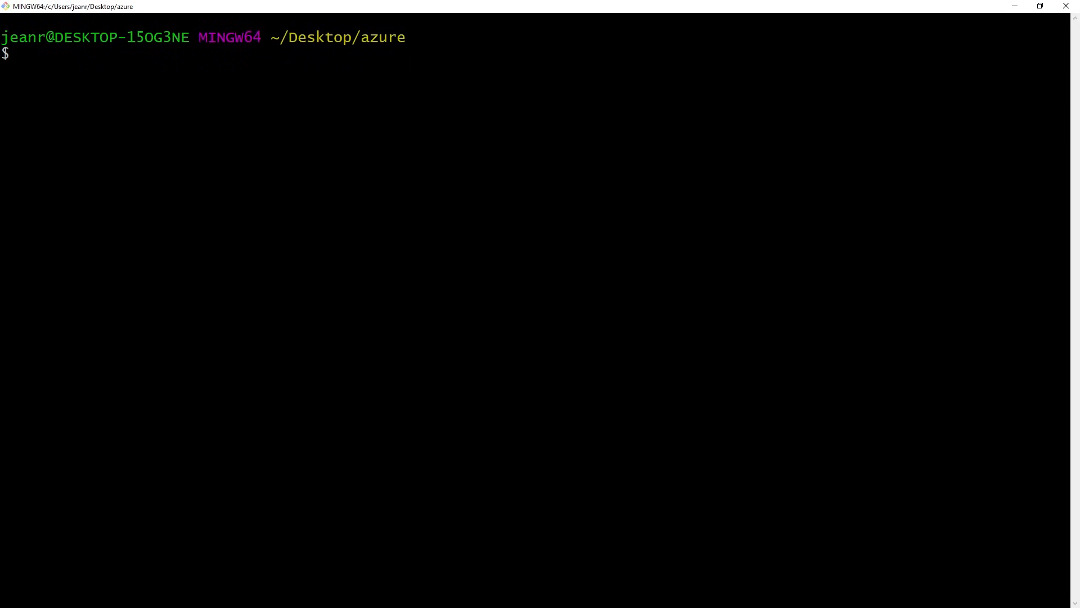
key(alt+Tab)
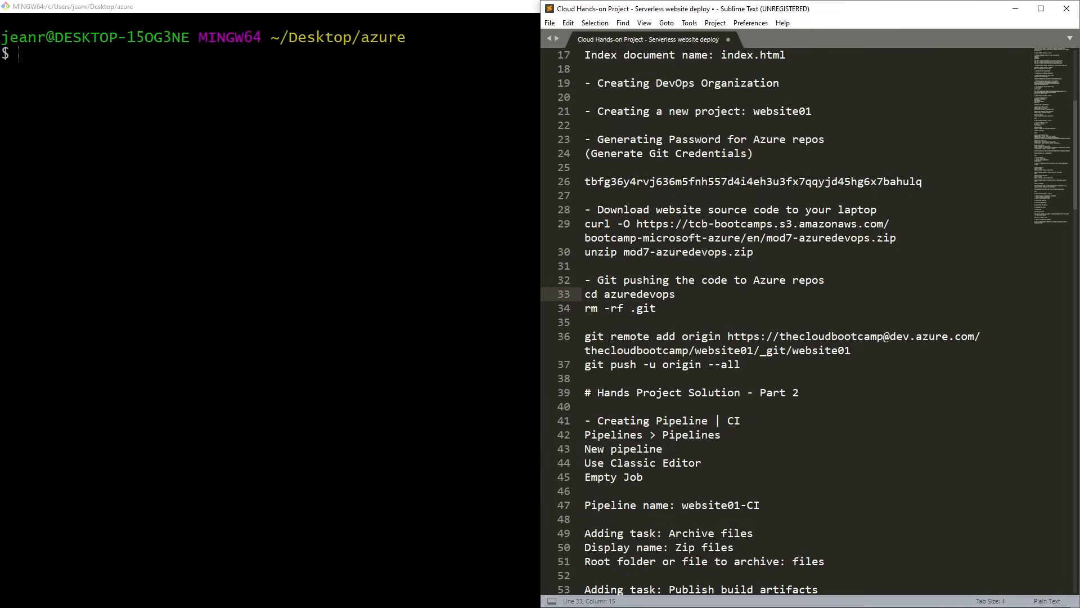
click(890, 237)
drag(906, 238, 585, 223)
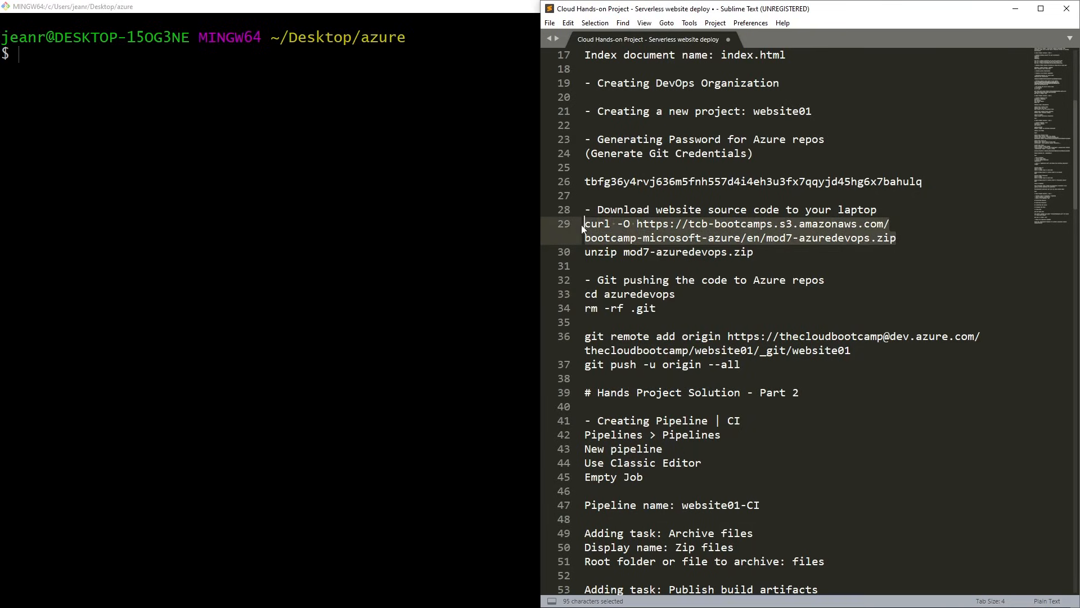
key(alt+Tab)
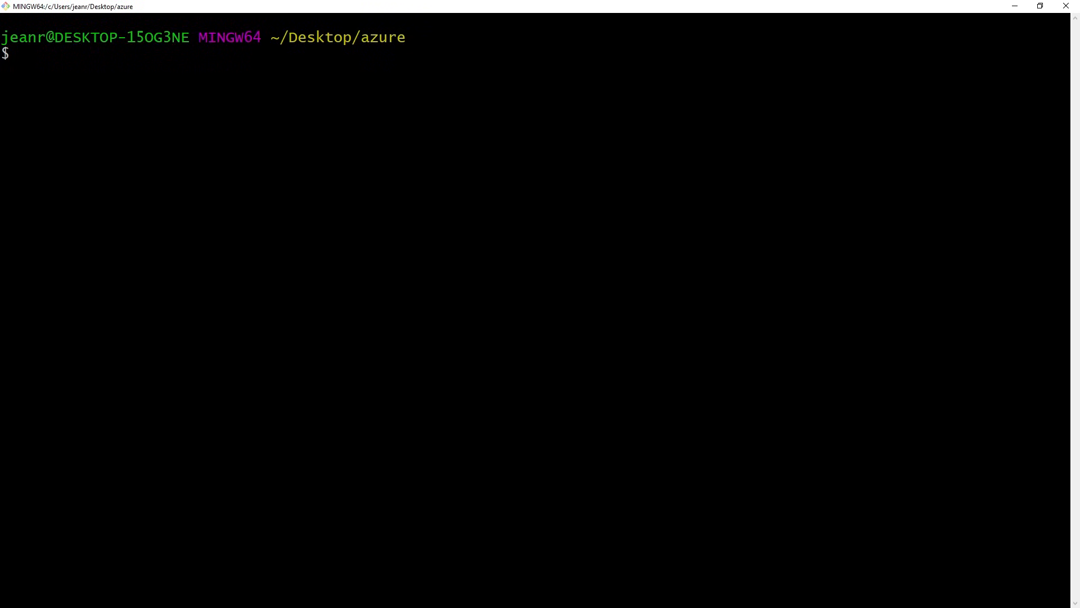
key(shift+Insert)
key(Return)
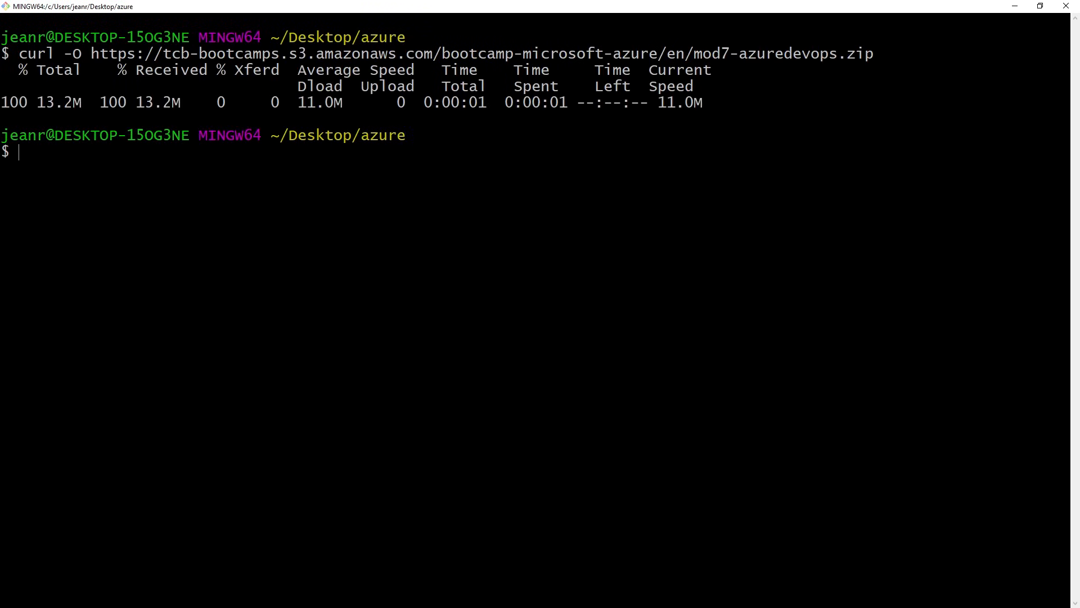
Copy the unzip mod7-azuredevops.zip command from the Sublime Text notes and run it in Git Bash to extract the archive.
key(alt+Tab)
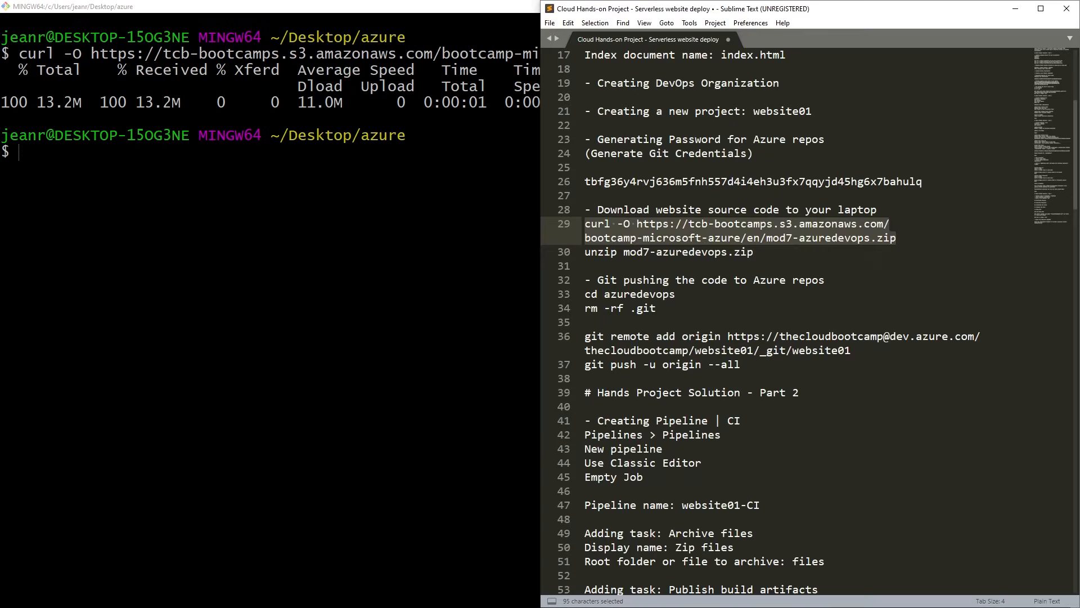
click(735, 224)
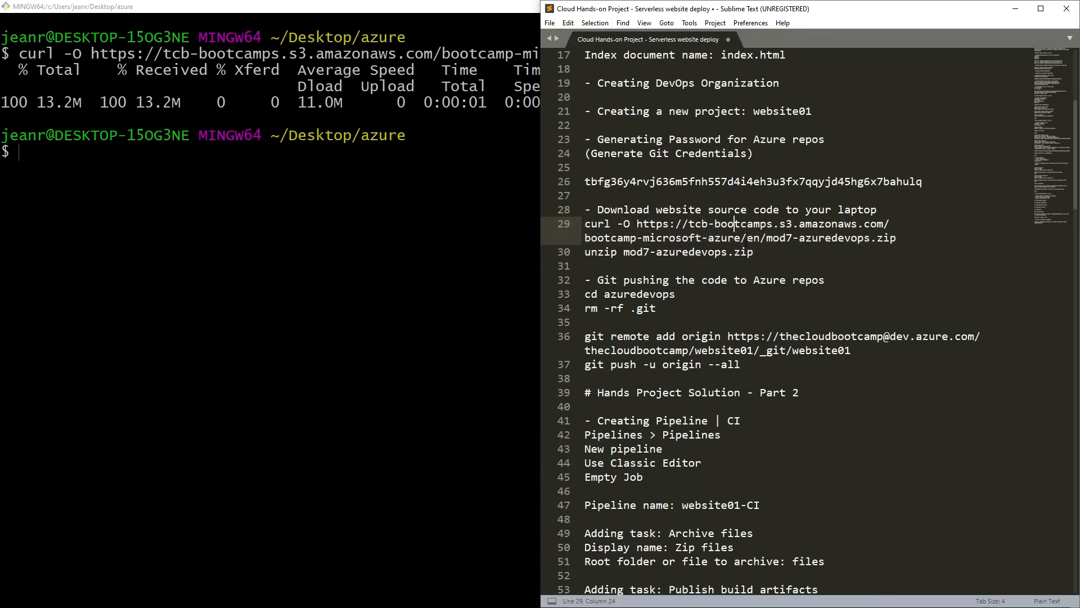
drag(757, 255, 550, 254)
key(ctrl+c)
key(alt+Tab)
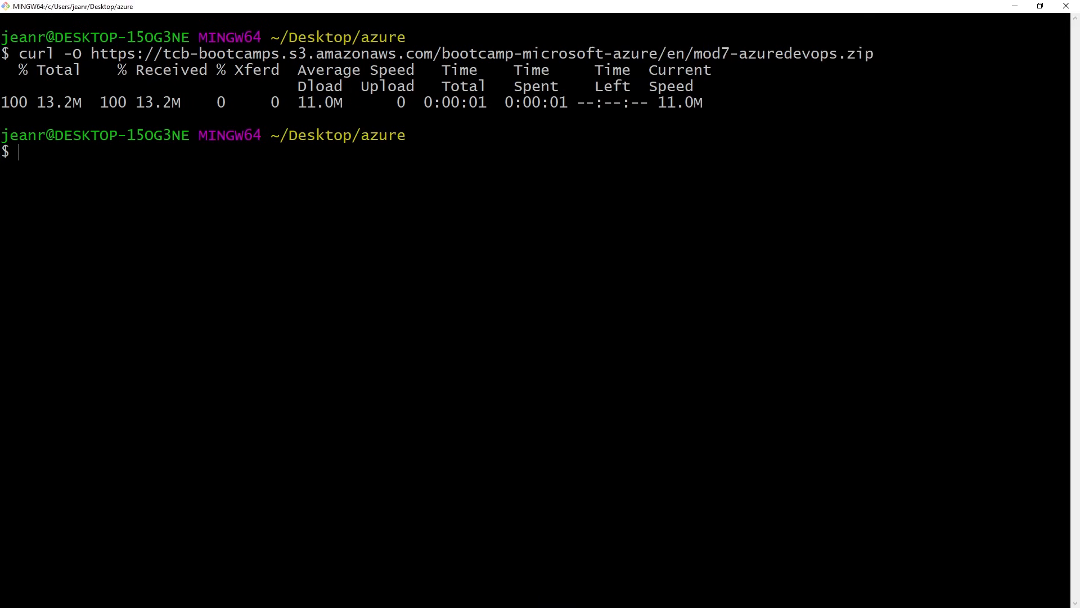
key(shift+Insert)
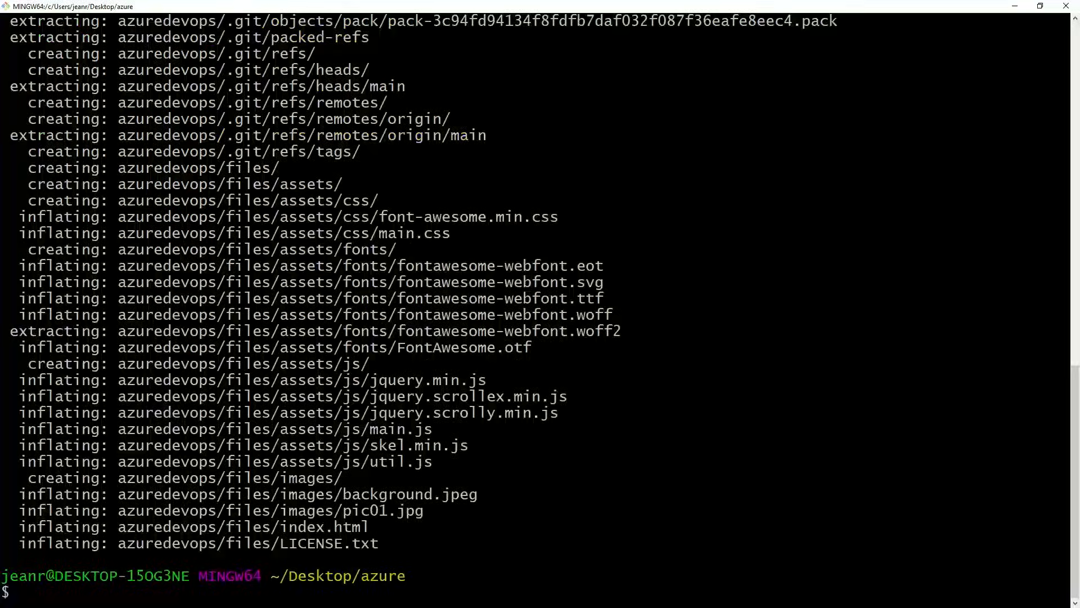
Clear the terminal and list the azure folder's contents with ls -ltr to check for the extracted azuredevops directory.
text(clear)
key(Return)
text(ls -ltr)
key(Return)
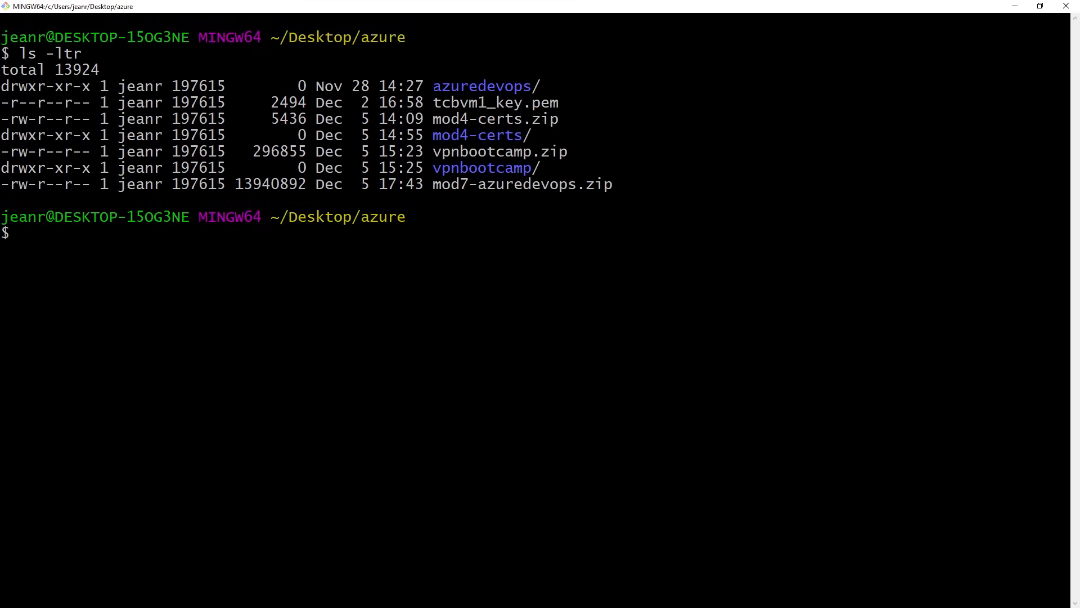
drag(434, 88, 521, 88)
click(462, 88)
Copy the cd azuredevops command from the push section of the Sublime Text notes and run it in Git Bash.
key(alt+Tab)
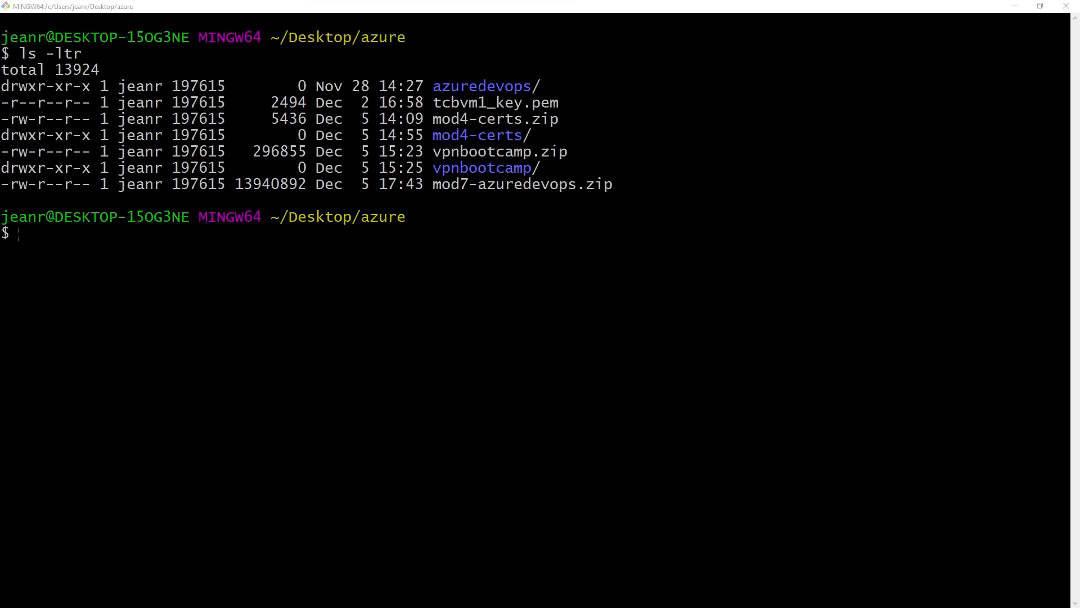
key(alt+Tab)
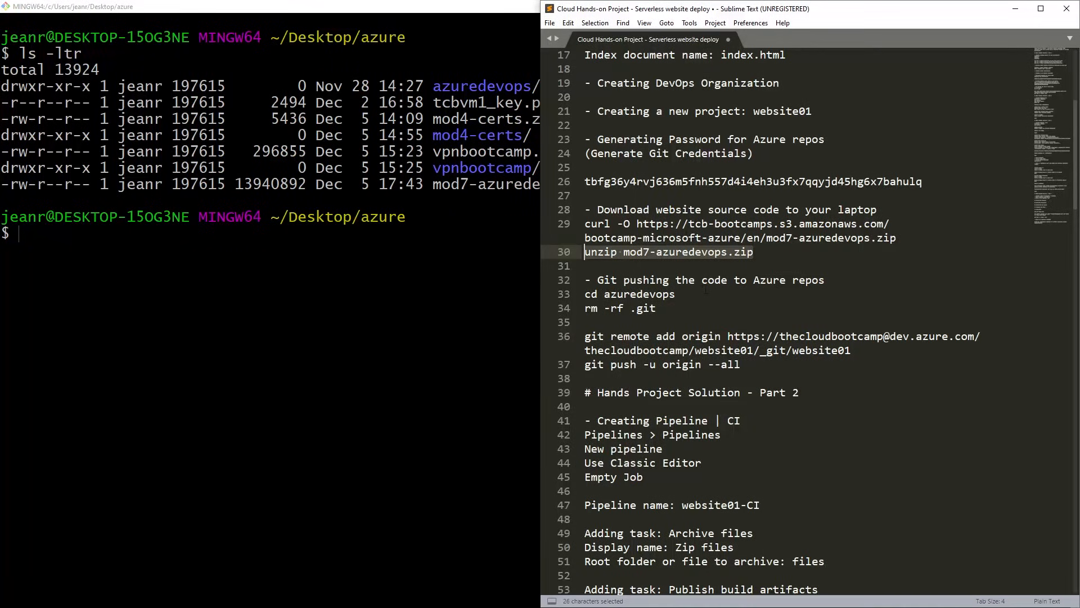
scroll(706, 290, down, 2)
click(702, 266)
scroll(683, 211, down, 1)
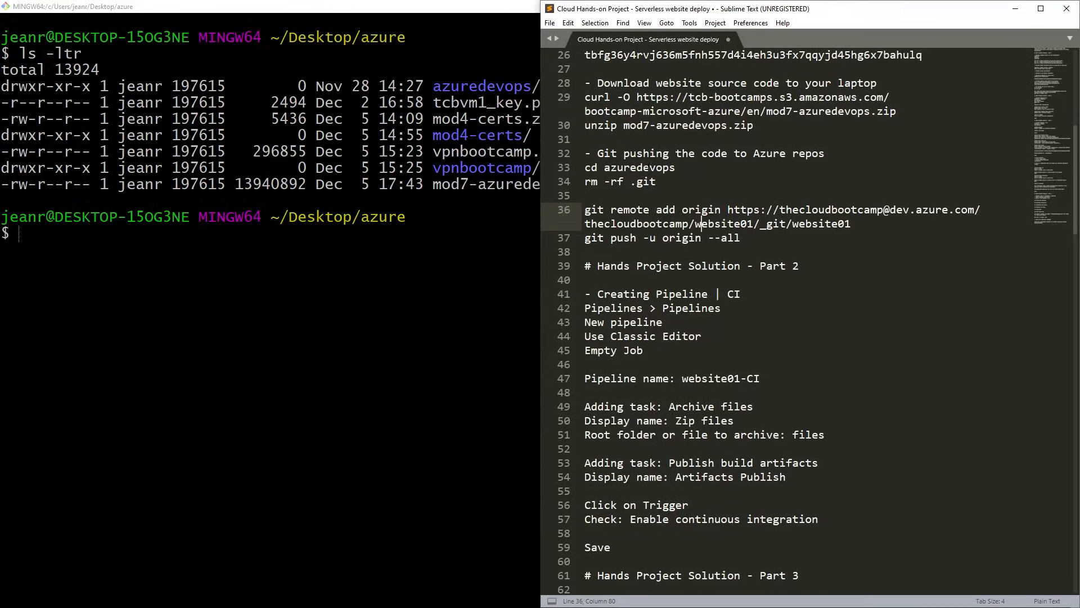
drag(589, 167, 678, 167)
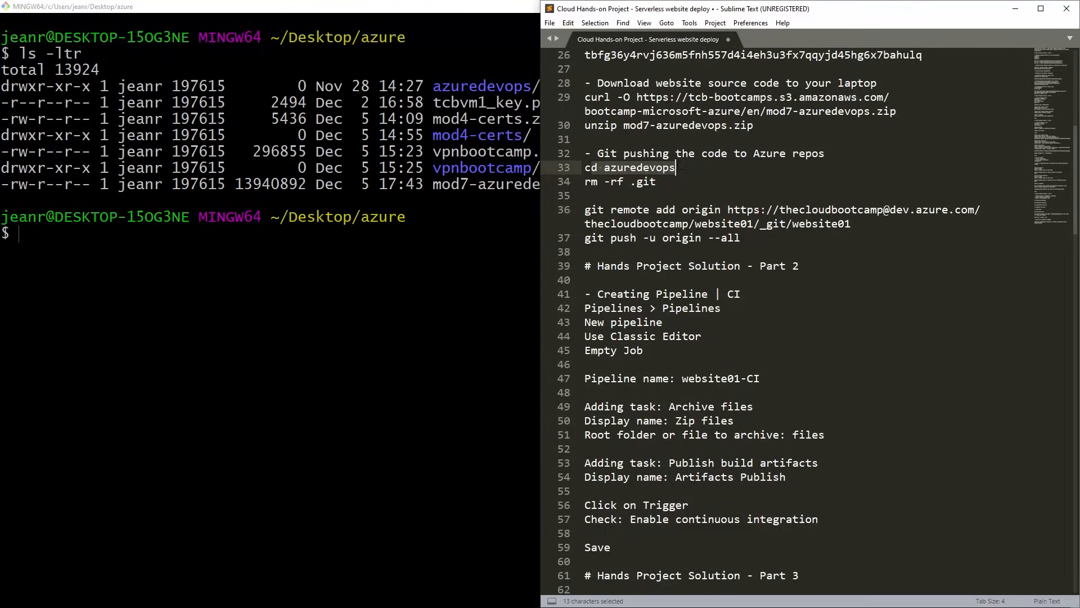
click(585, 195)
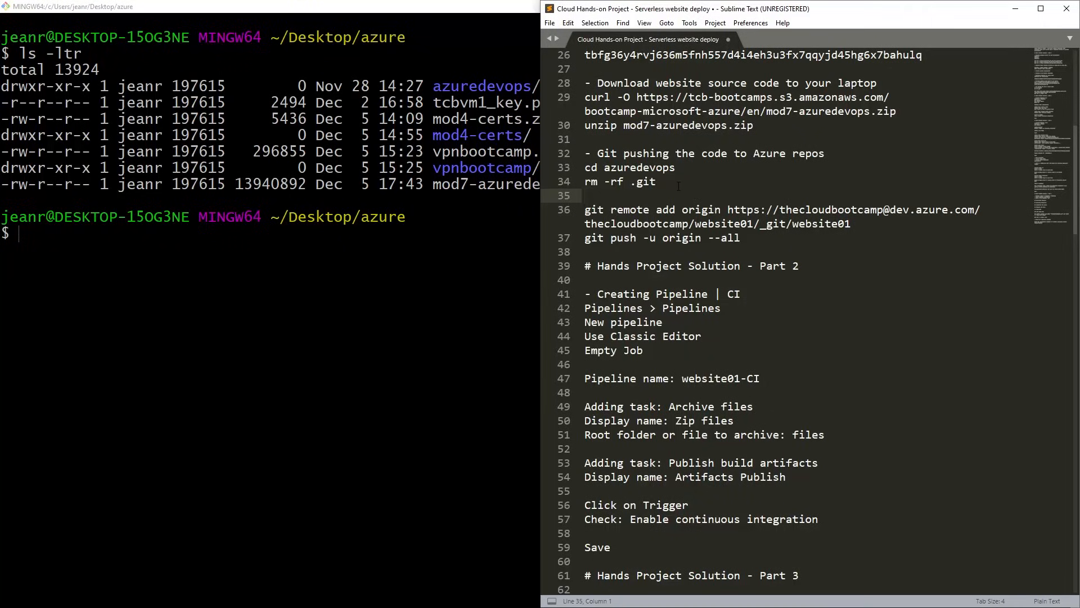
drag(675, 167, 584, 167)
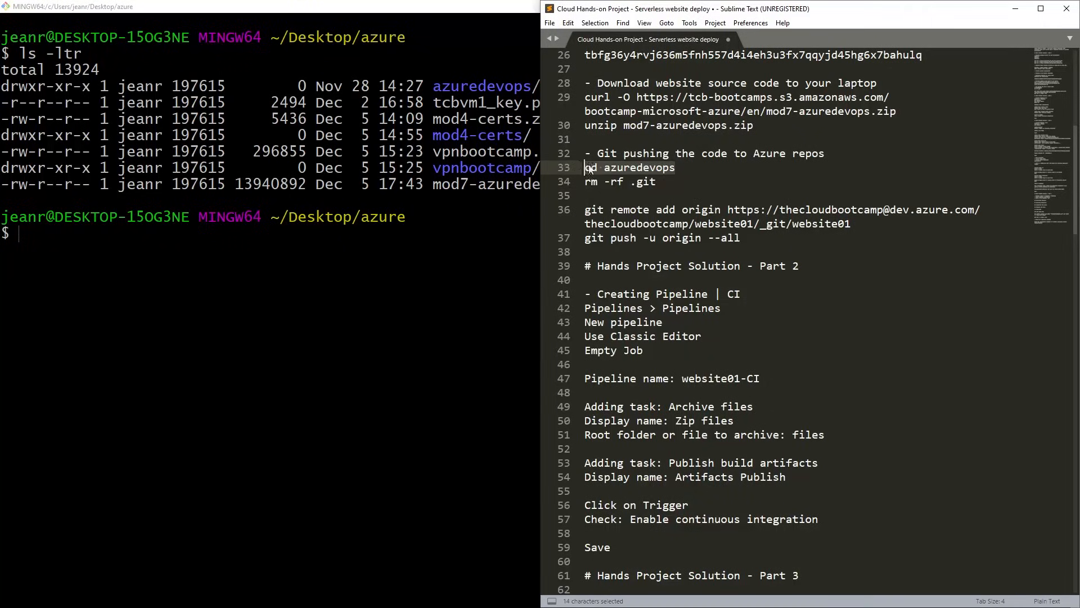
key(alt+Tab)
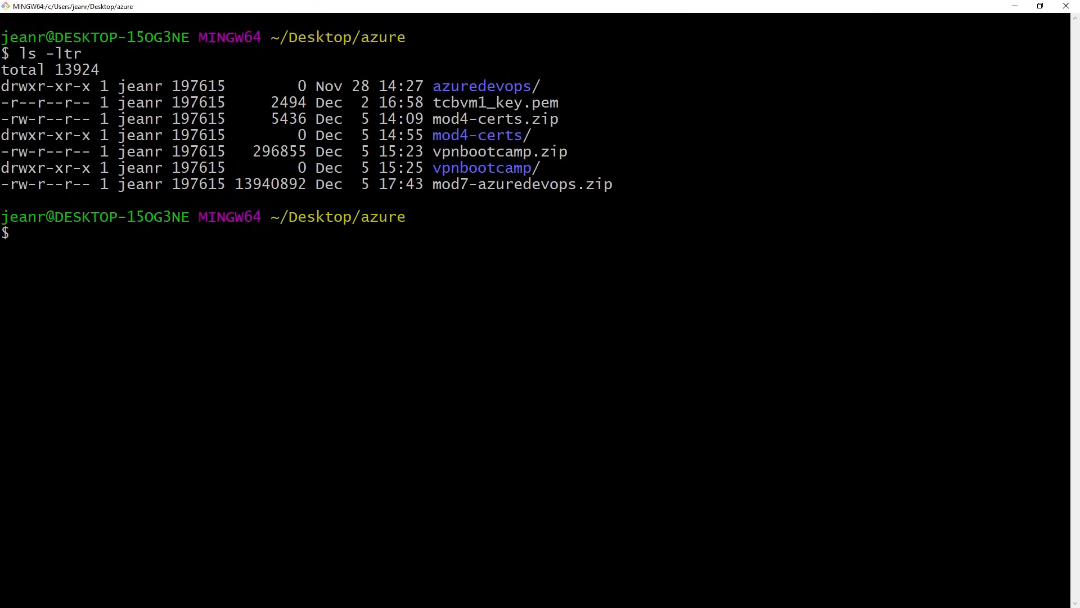
key(shift+Insert)
key(Return)
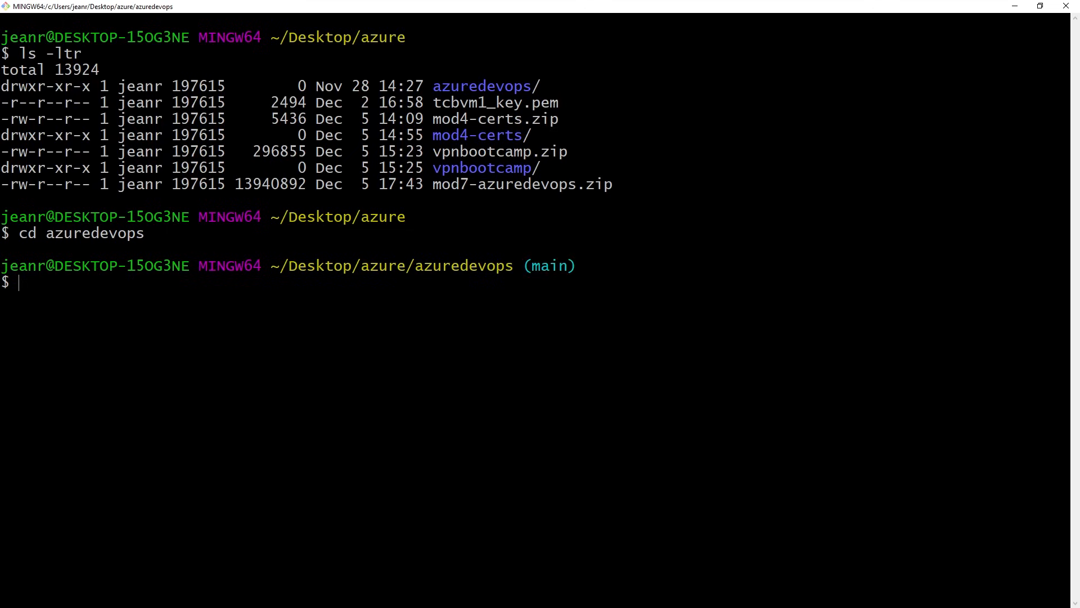
List the azuredevops directory with ls, including its hidden entries with ls -ltra.
text(ls)
key(Return)
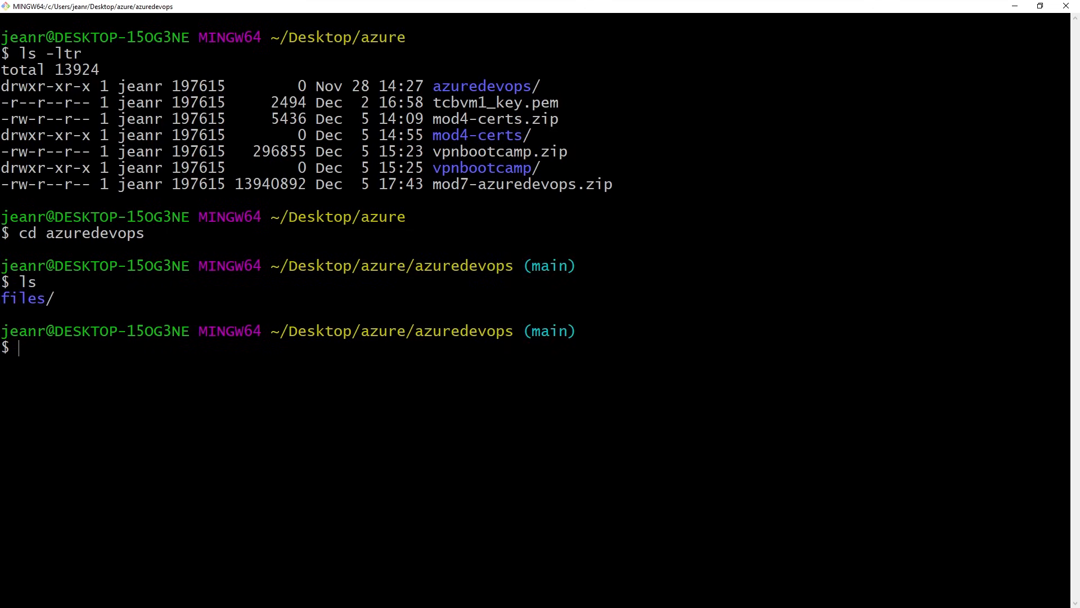
text(ls -ltra)
key(Return)
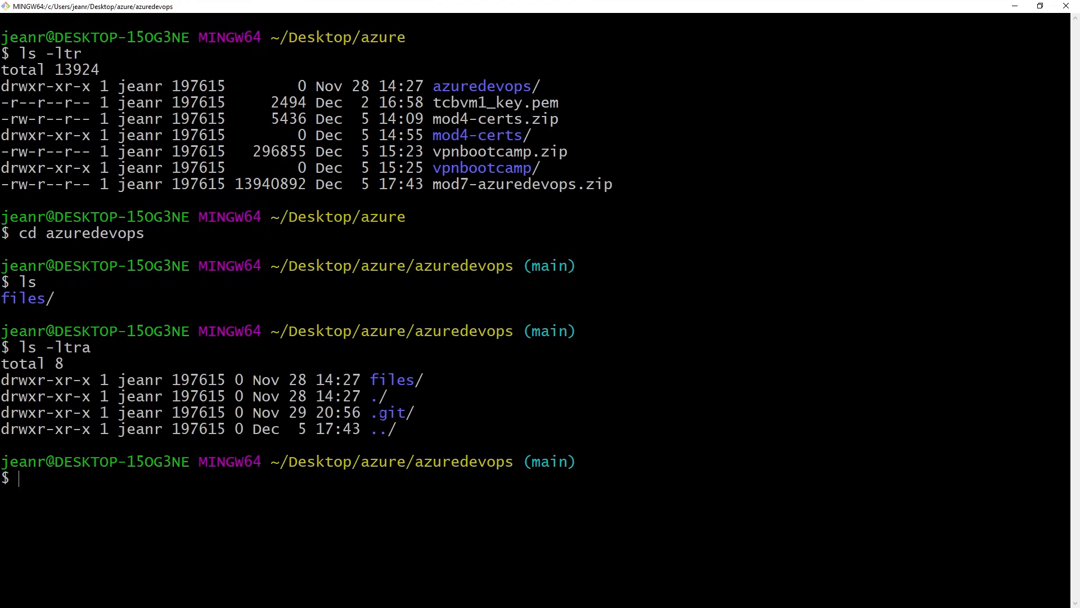
Delete the rm -rf .git line from the Git push instructions in the Sublime Text notes.
key(alt+Tab)
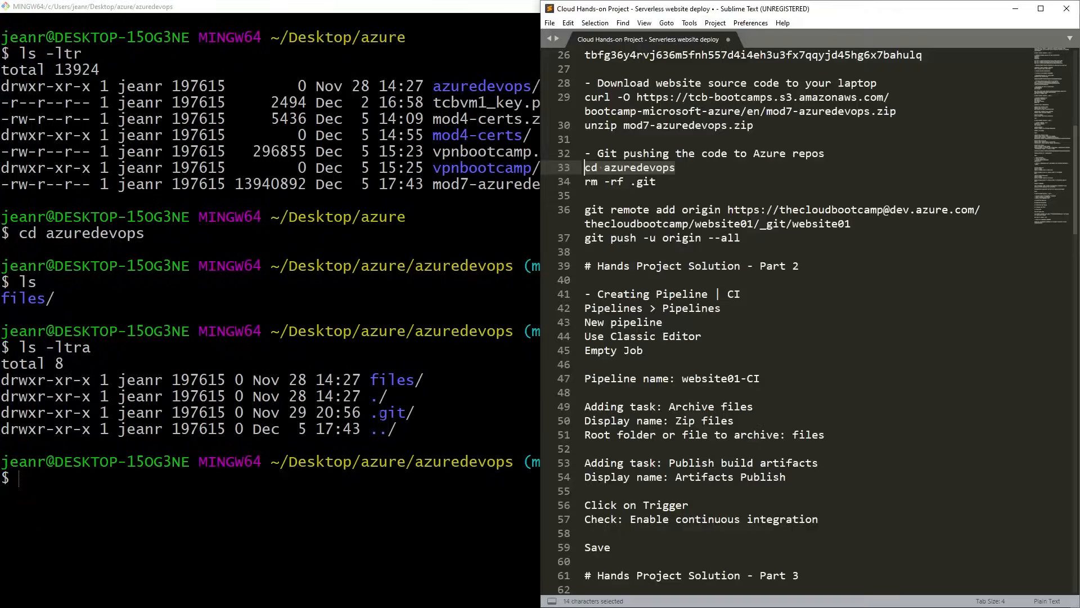
drag(675, 183, 584, 182)
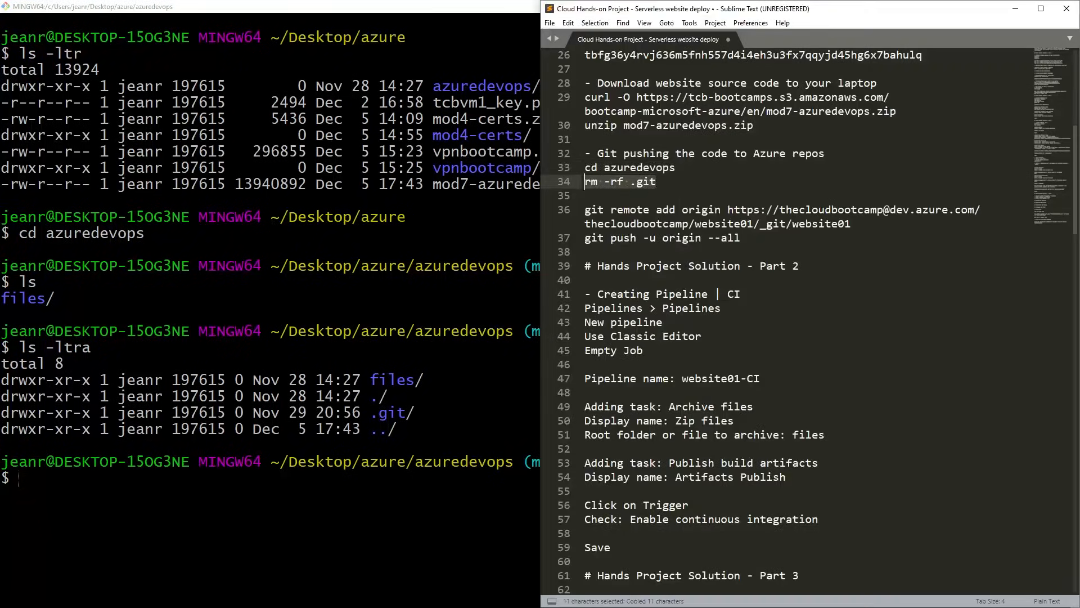
key(alt+Tab)
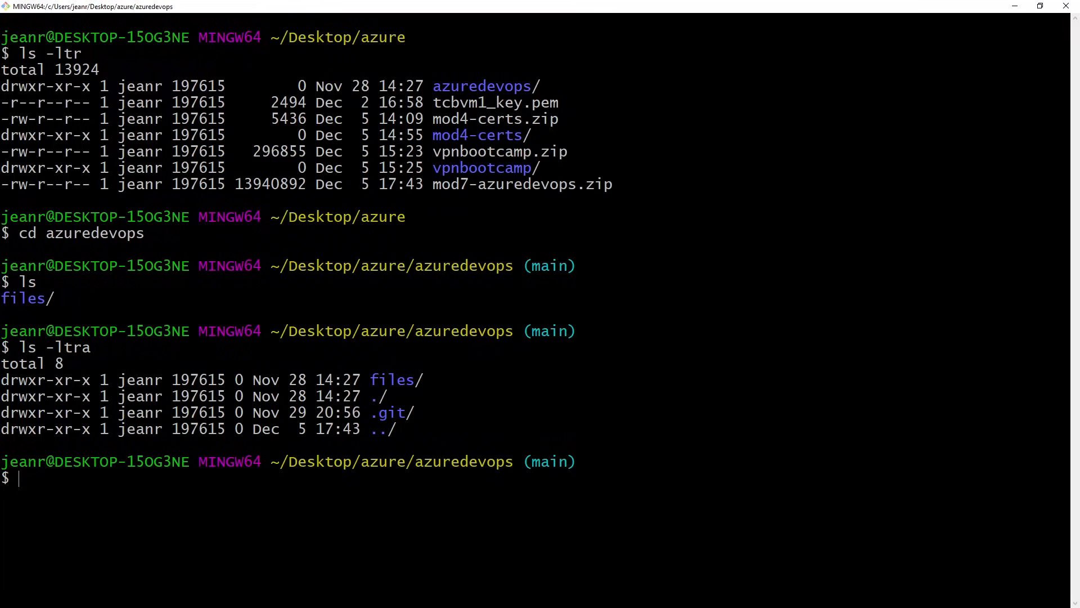
key(alt+Tab)
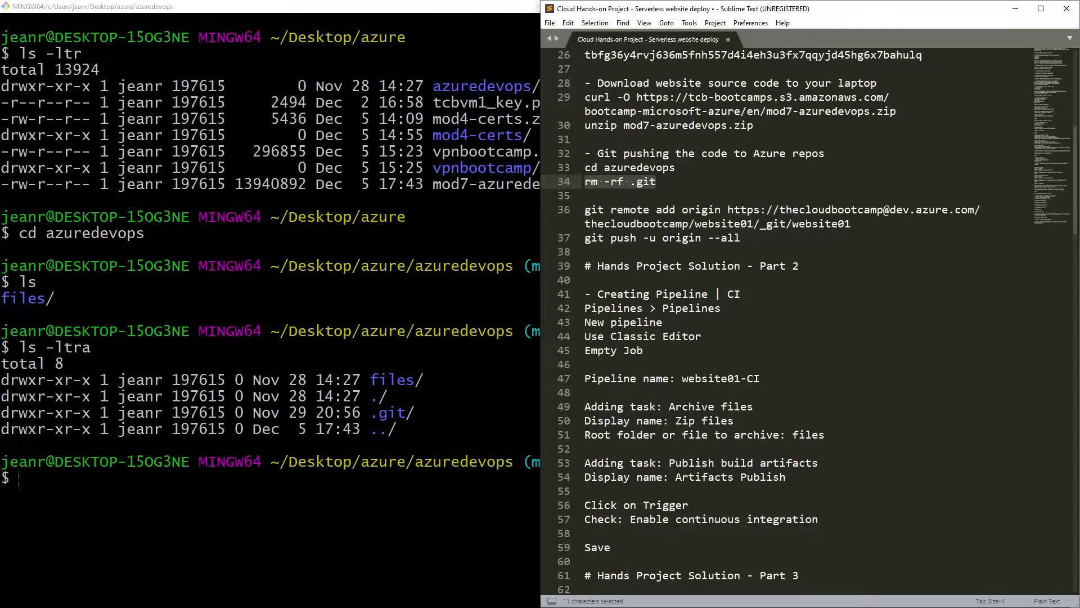
click(750, 242)
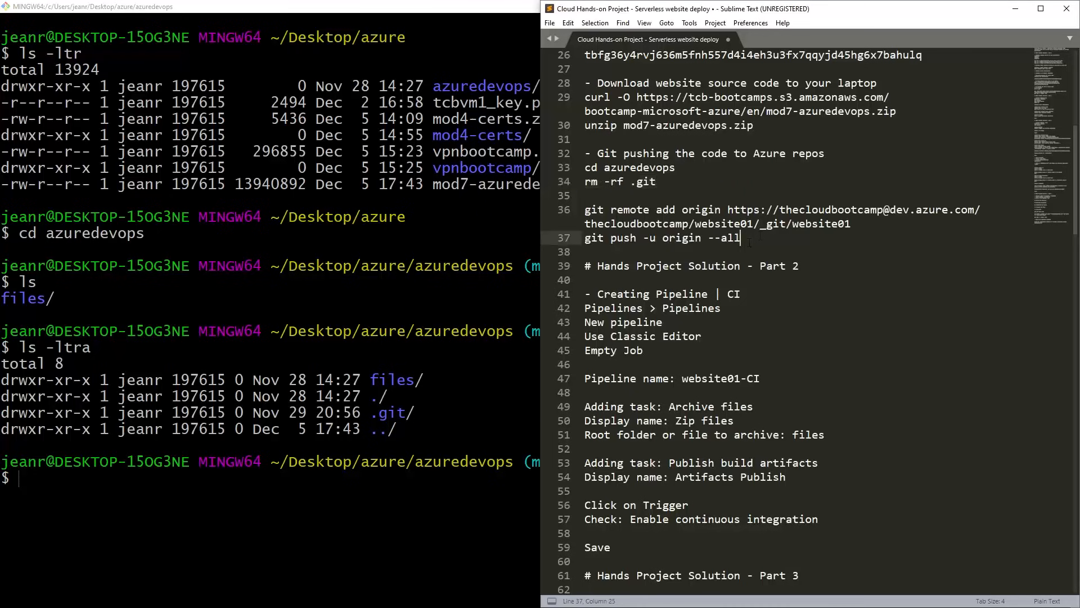
click(729, 187)
key(shift+Home)
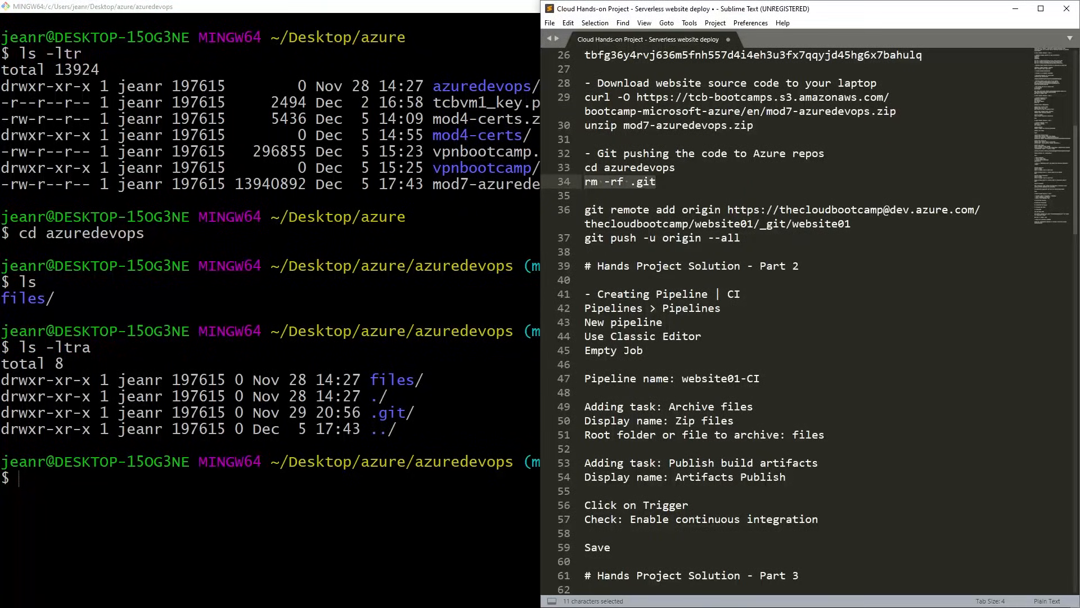
key(BackSpace)
key(BackSpace)
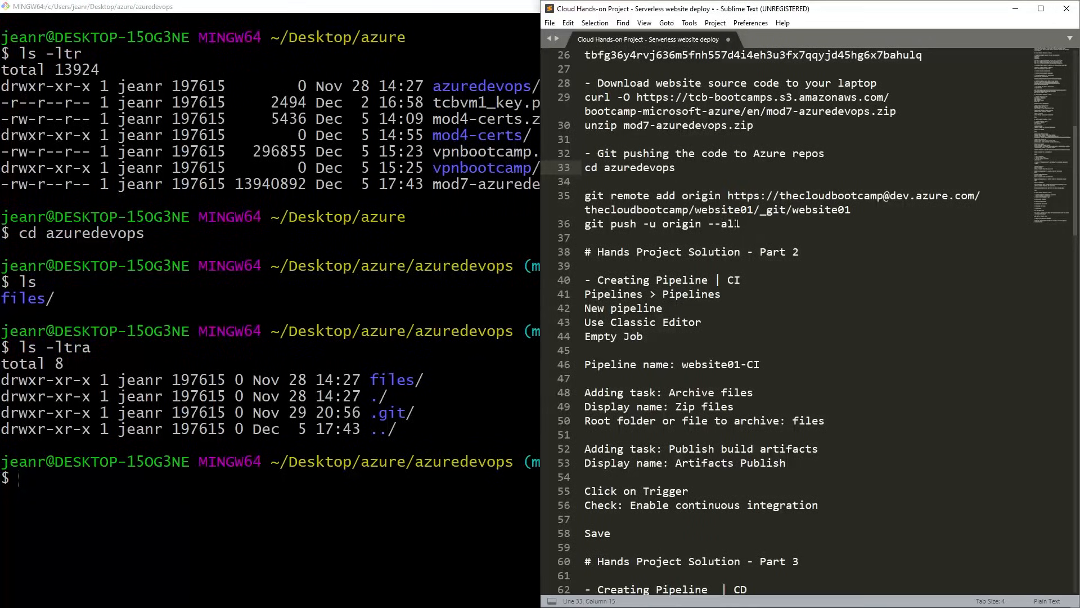
Copy the HTTPS commands for pushing an existing repository from the website01 repo page in Azure DevOps.
drag(586, 196, 819, 209)
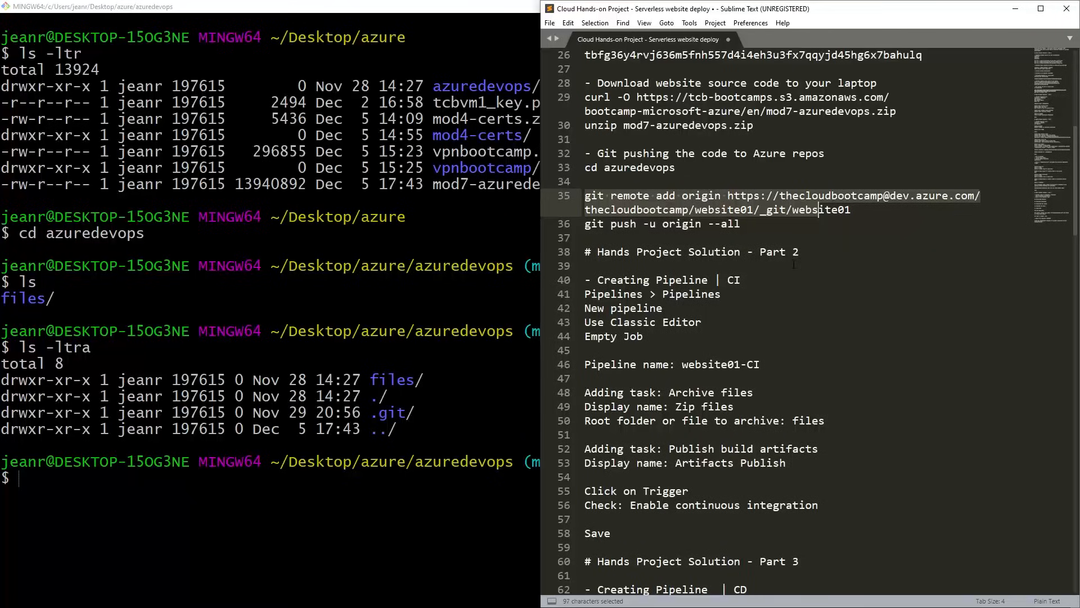
click(773, 252)
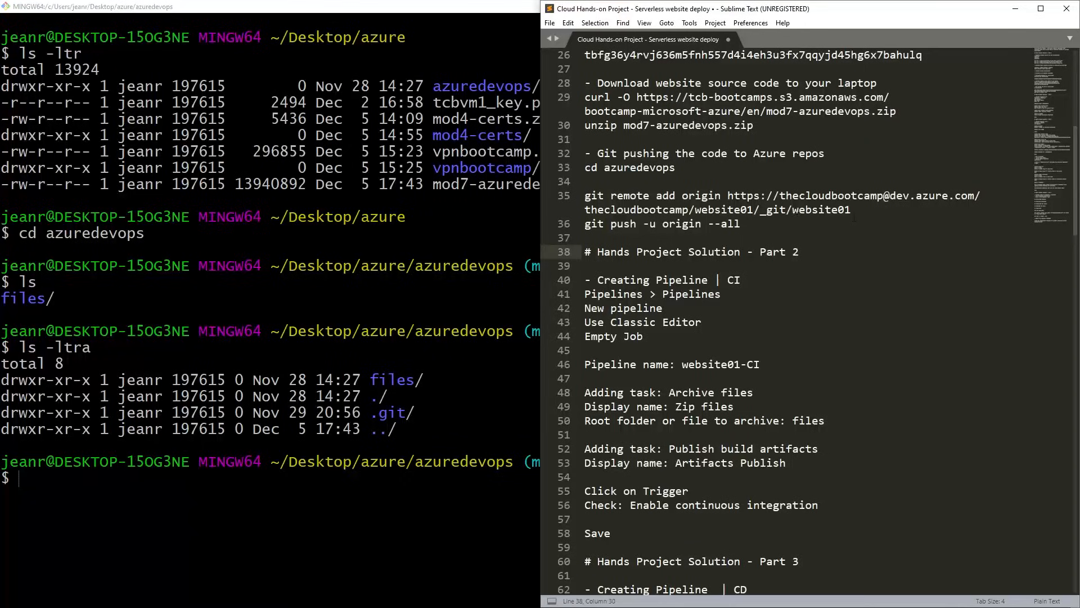
triple_click(586, 196)
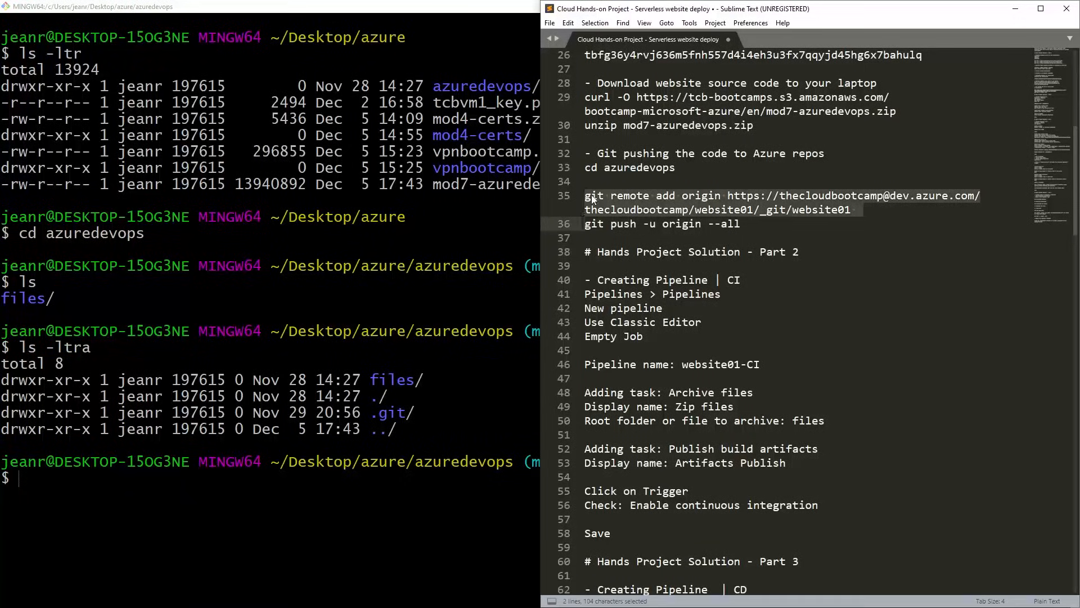
click(585, 197)
drag(585, 196, 882, 211)
key(alt+Tab)
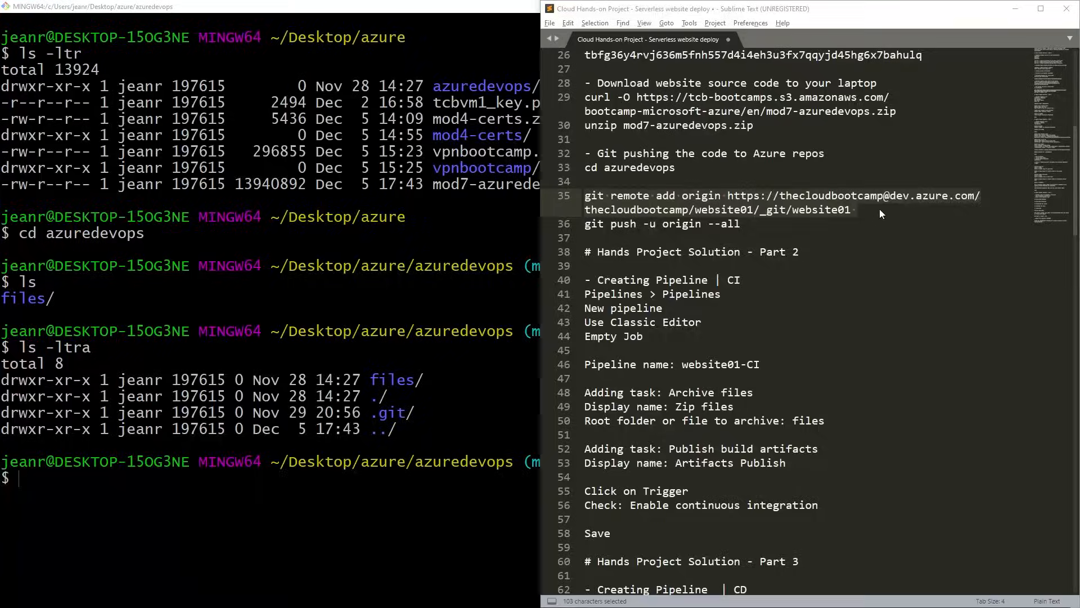
key(alt+Tab)
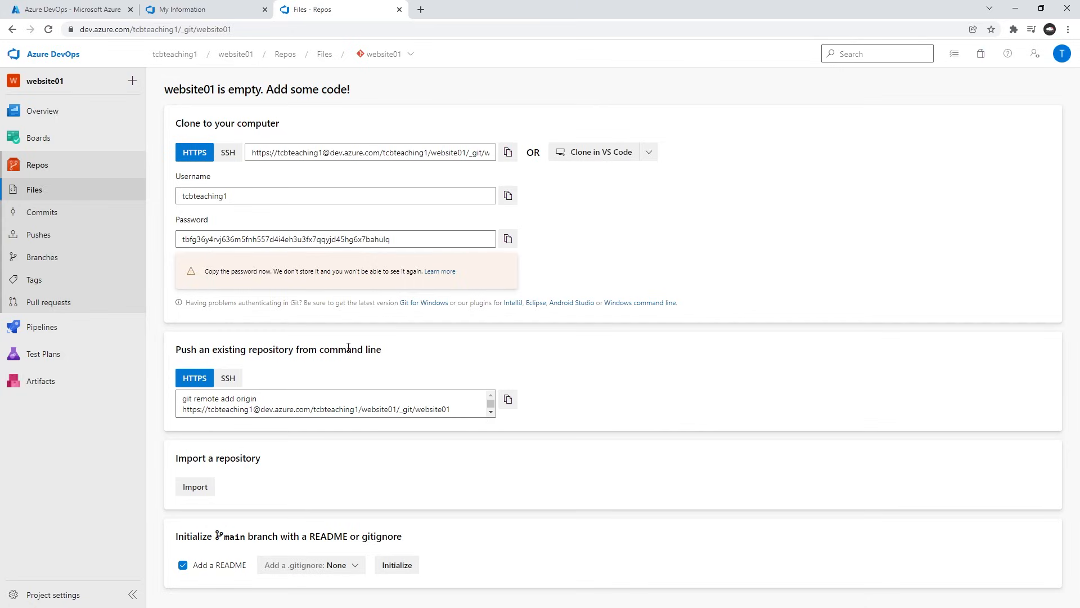
click(507, 399)
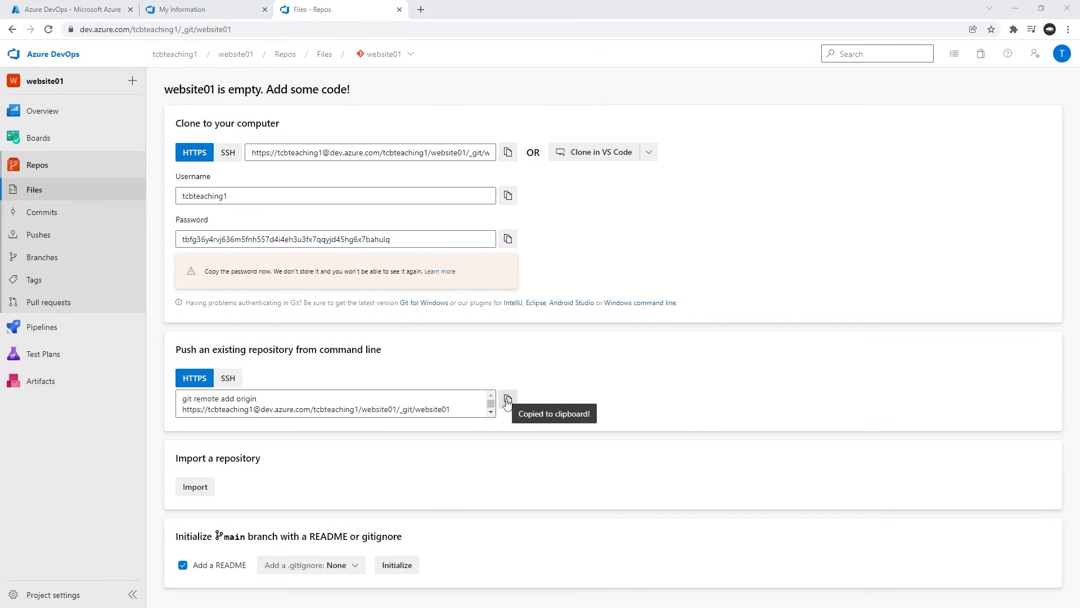
Replace the git remote add origin and git push lines in the Sublime Text notes with the commands copied from Azure DevOps.
key(alt+Tab)
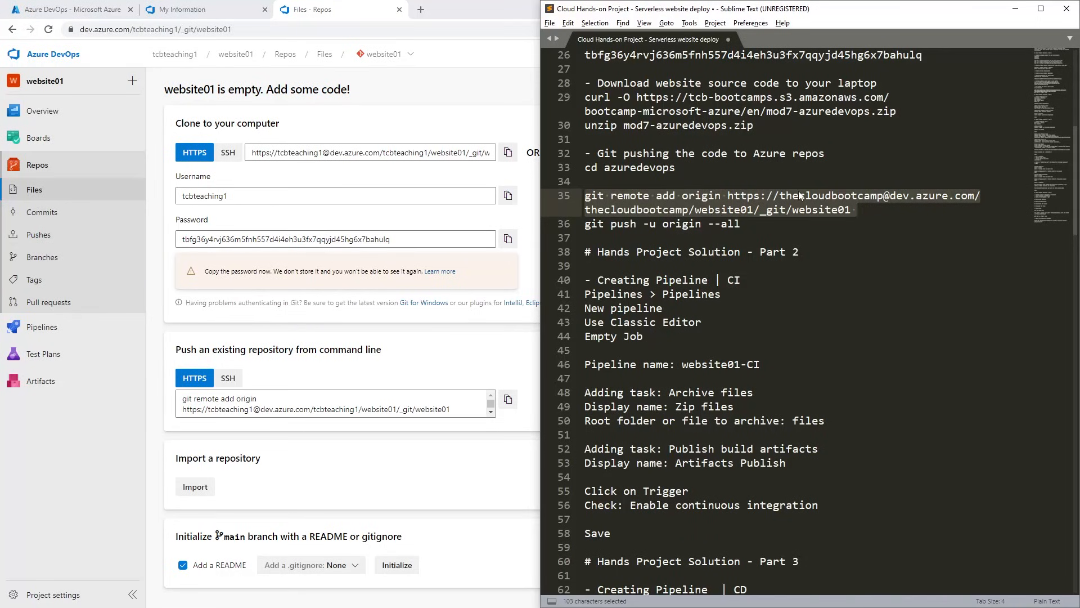
click(848, 210)
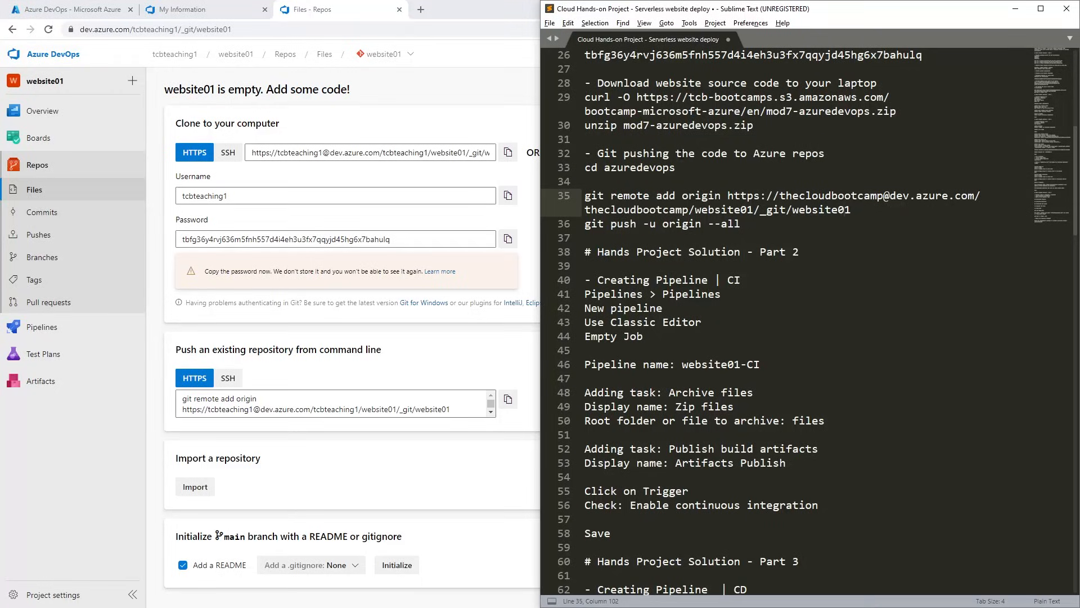
drag(872, 212, 585, 196)
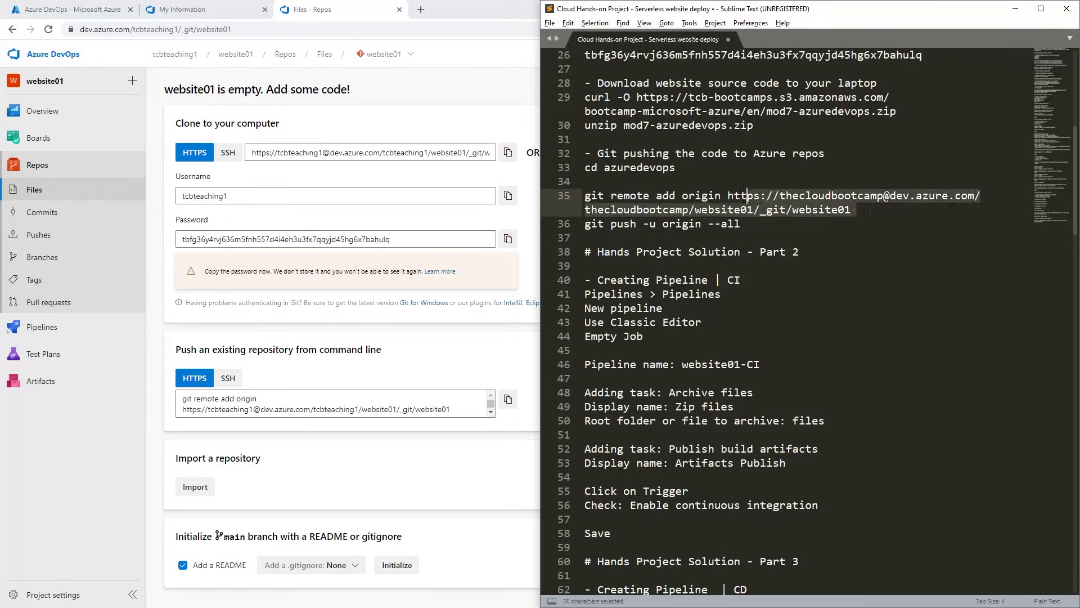
key(ctrl+v)
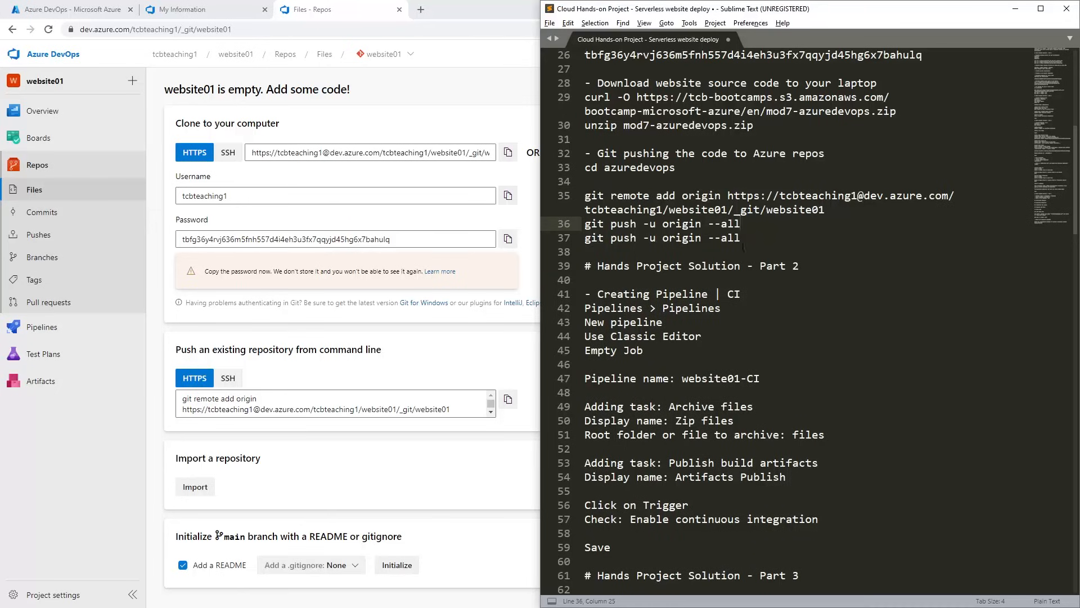
key(ctrl+z)
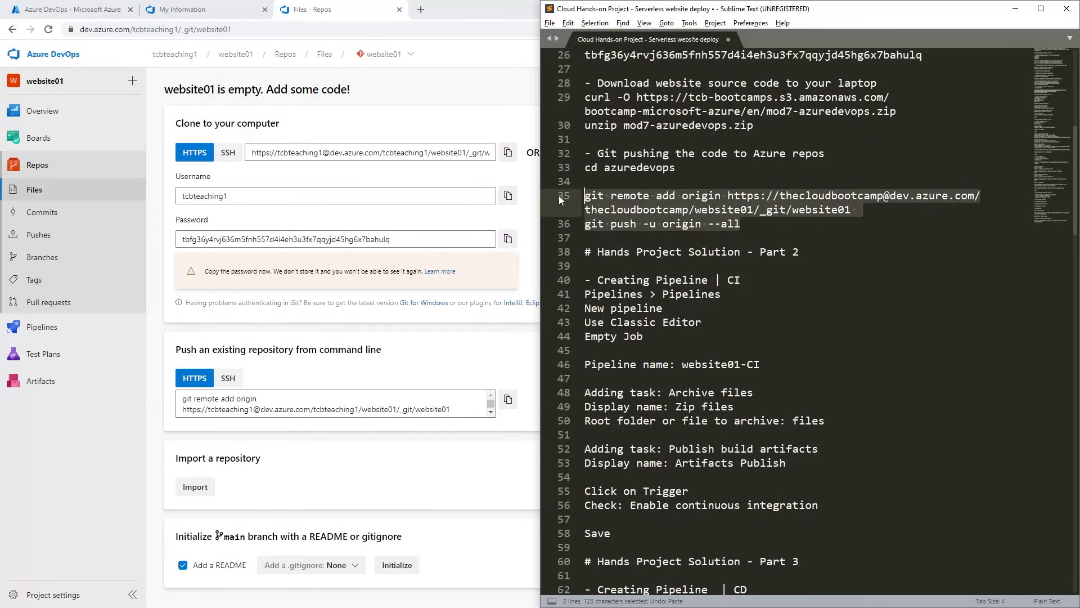
key(ctrl+v)
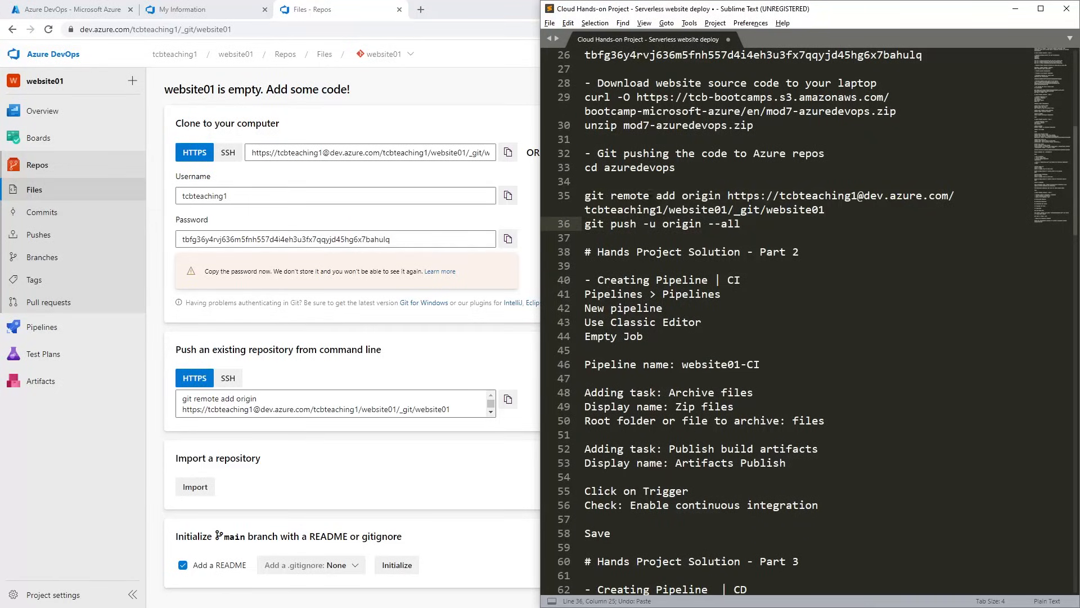
Copy the updated git remote and push commands from the notes, and list the azuredevops directory with ls -ltr in Git Bash.
drag(779, 195, 863, 195)
click(739, 209)
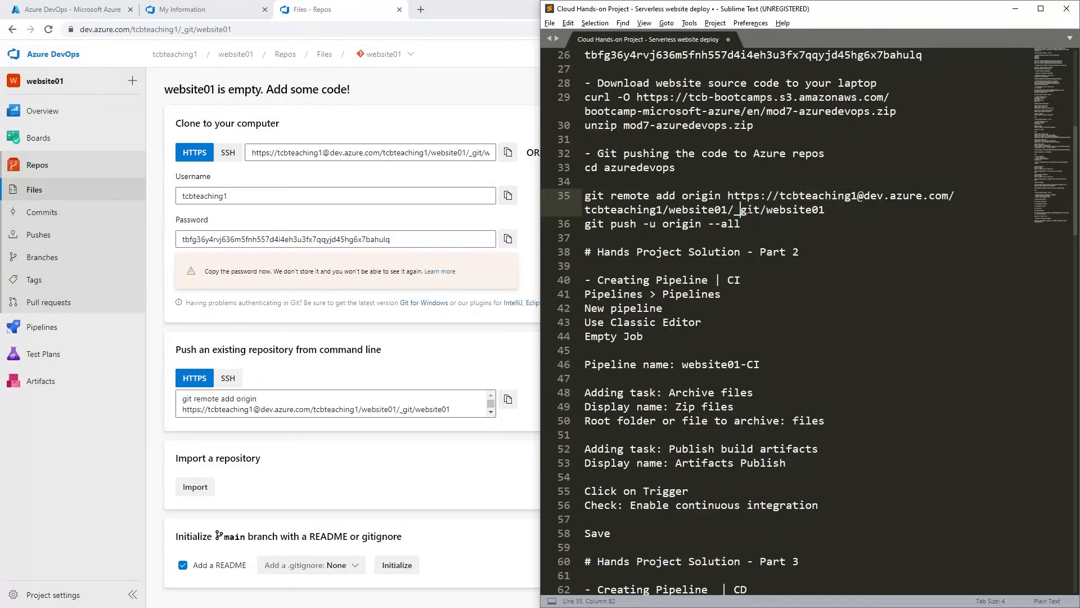
drag(772, 209, 813, 214)
click(838, 206)
drag(777, 227, 585, 195)
key(ctrl+c)
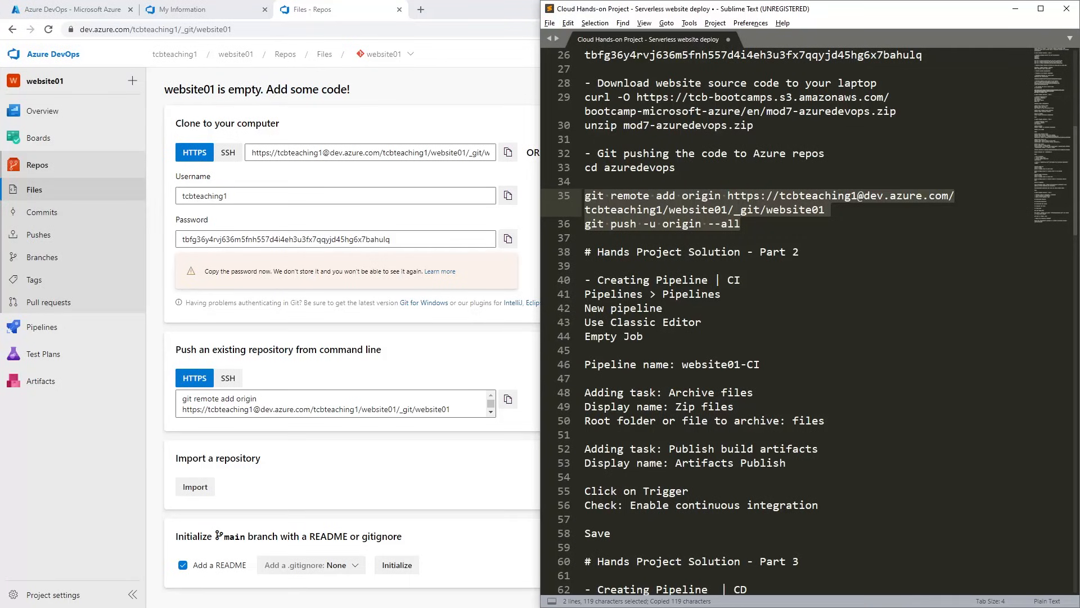
key(alt+Tab)
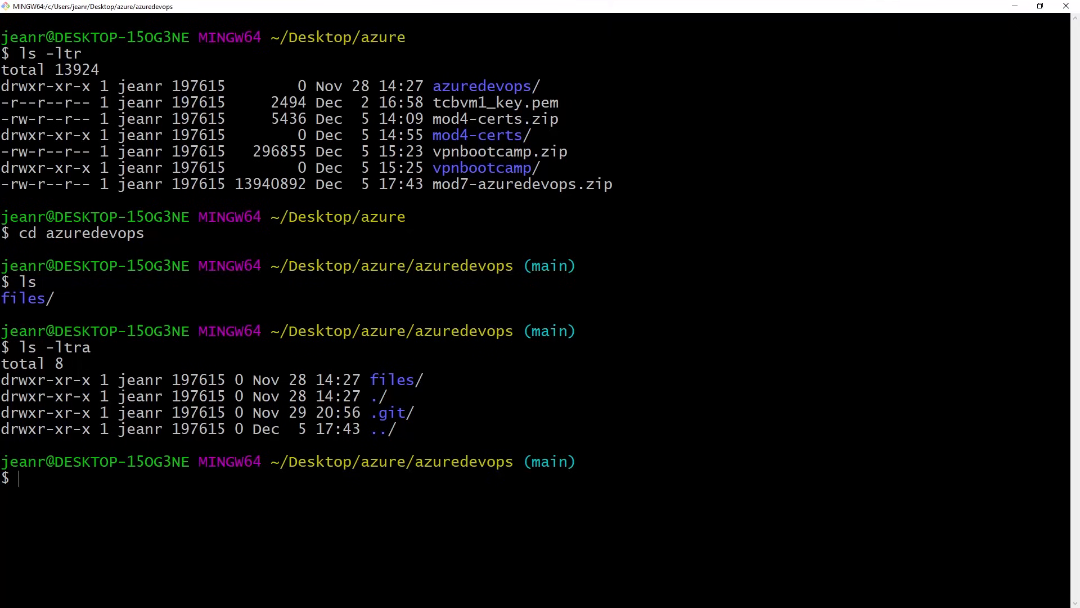
text(ls -ltr)
key(Return)
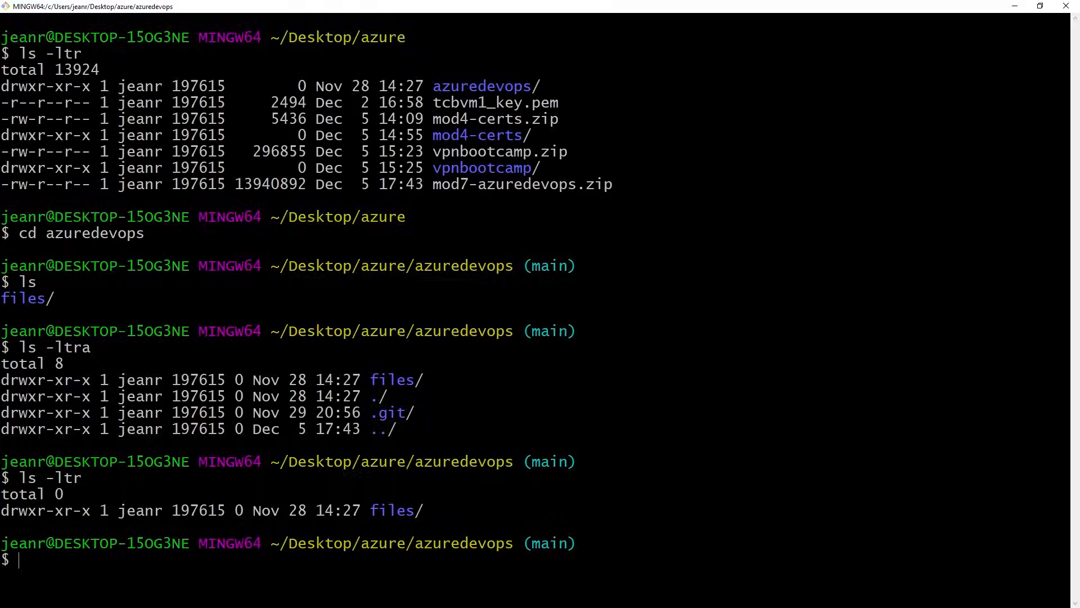
Clear the terminal and try to add the website01 repository as remote origin, discarding the pending git push command.
text(clear)
key(Return)
key(shift+Insert)
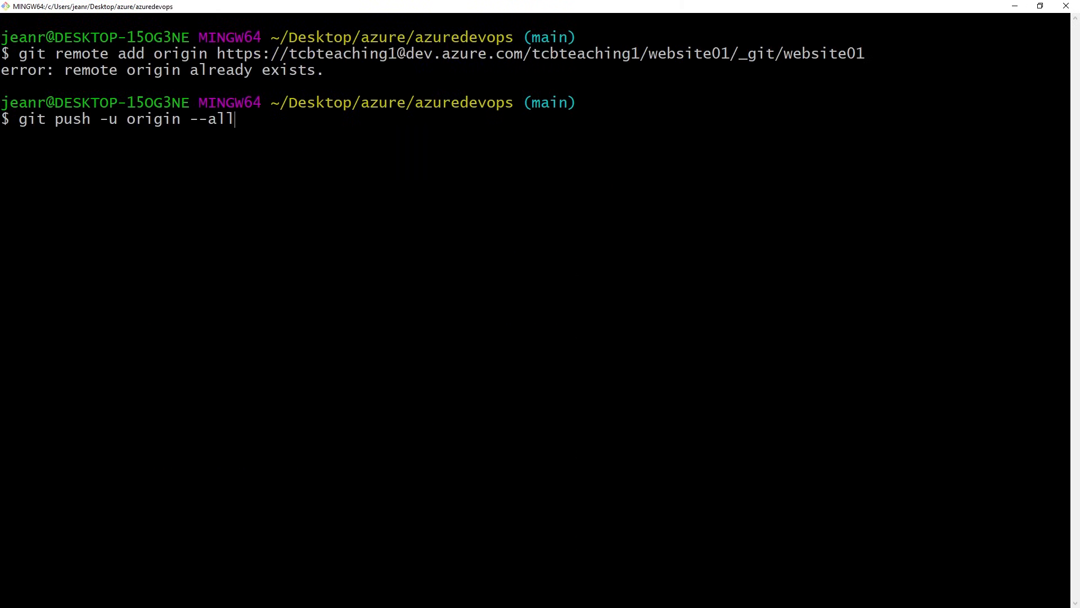
key(BackSpace)
key(BackSpace)
key(BackSpace)
key(BackSpace)
key(BackSpace)
key(BackSpace)
key(BackSpace)
key(BackSpace)
key(BackSpace)
key(BackSpace)
key(BackSpace)
key(BackSpace)
key(BackSpace)
key(BackSpace)
key(BackSpace)
key(BackSpace)
key(BackSpace)
key(BackSpace)
key(BackSpace)
key(BackSpace)
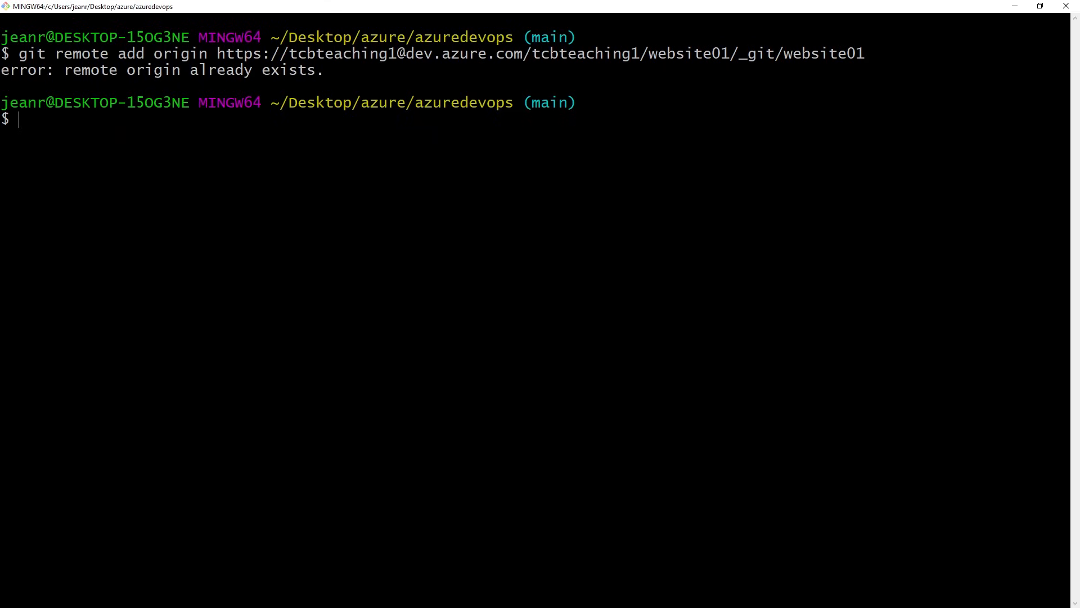
Remove the existing origin remote with git remote remove origin.
text(git)
text( remove)
key(BackSpace)
key(BackSpace)
text(te remove)
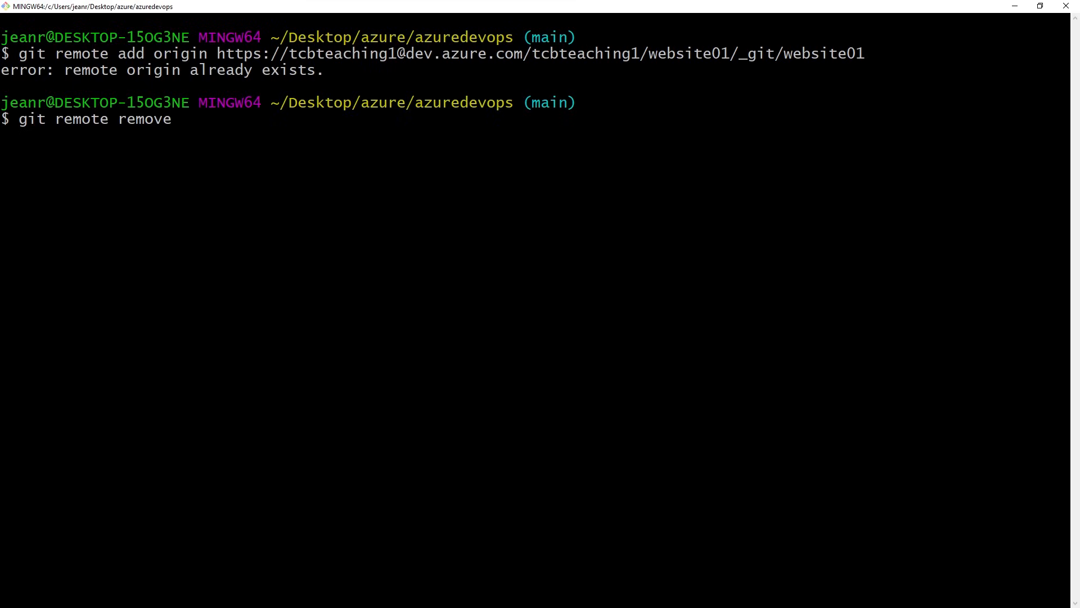
text( origin)
key(Return)
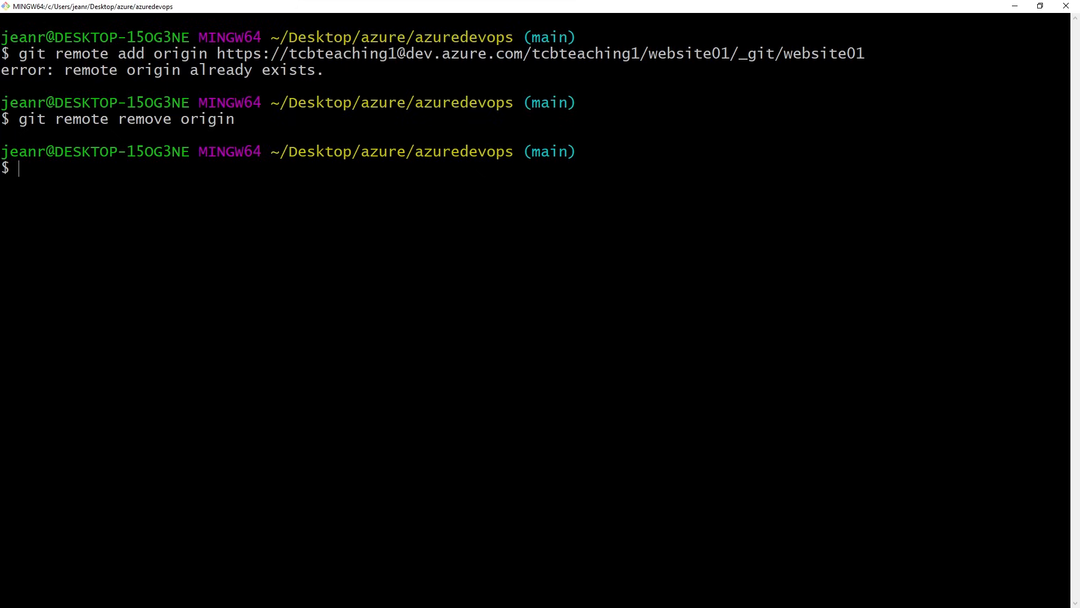
Insert a git remote remove origin line below the git remote add origin command in the Sublime Text notes.
key(alt+Tab)
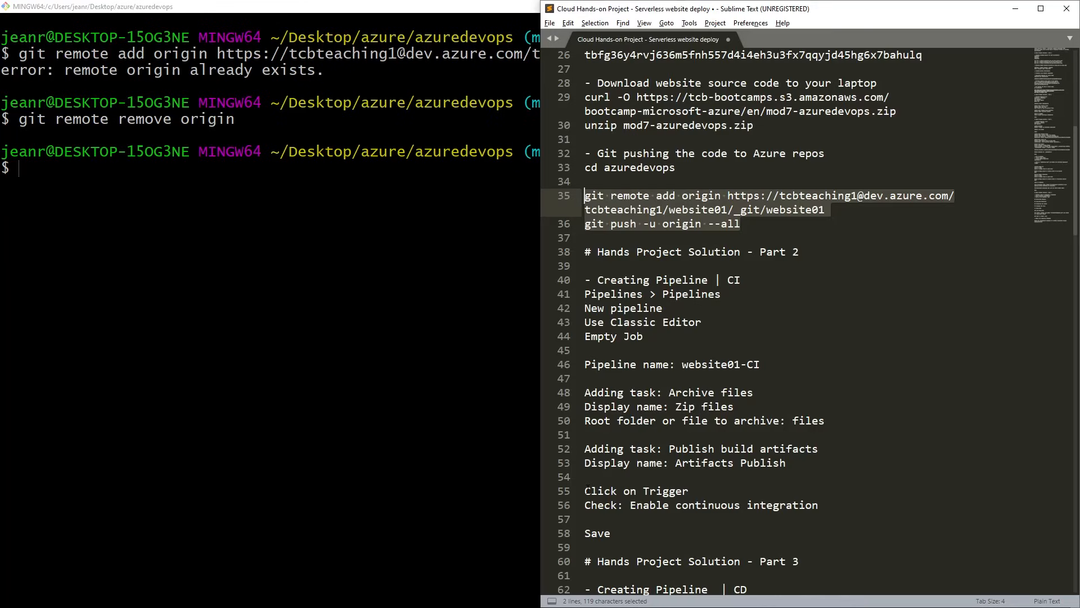
click(722, 294)
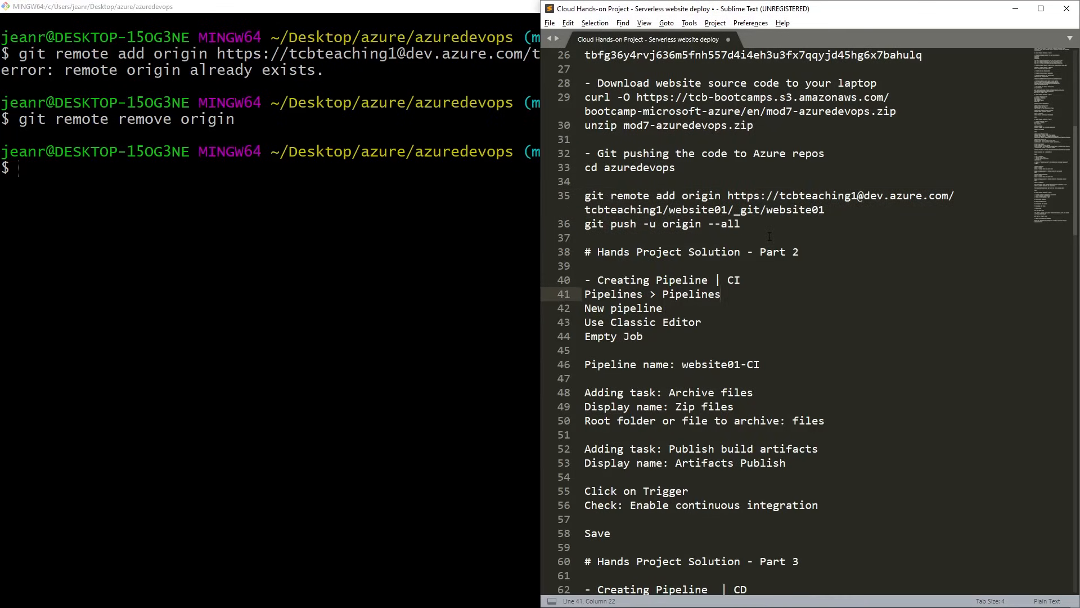
click(844, 214)
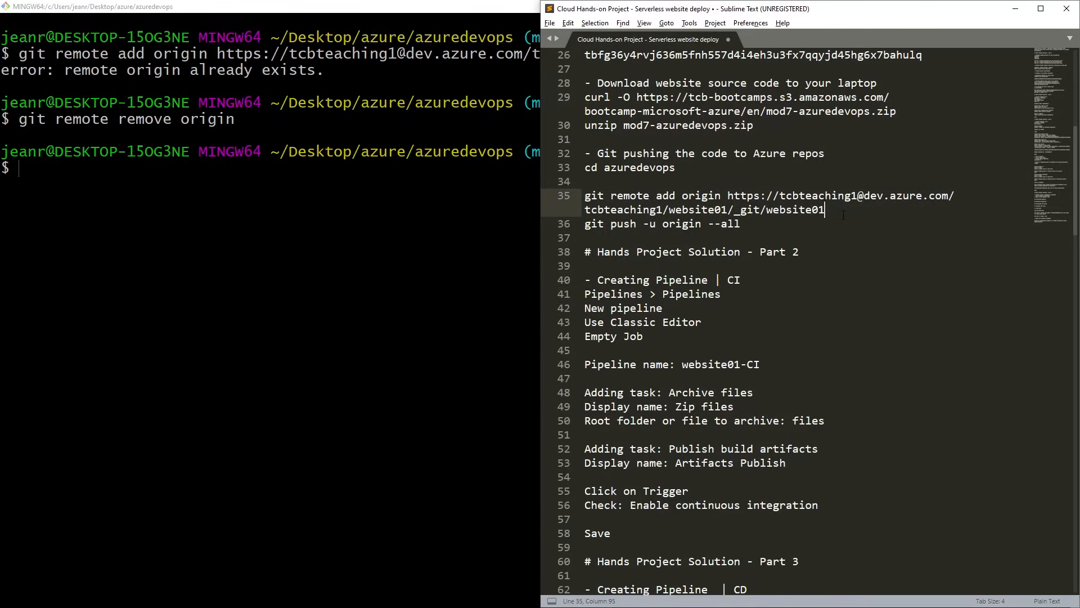
key(Return)
text(git )
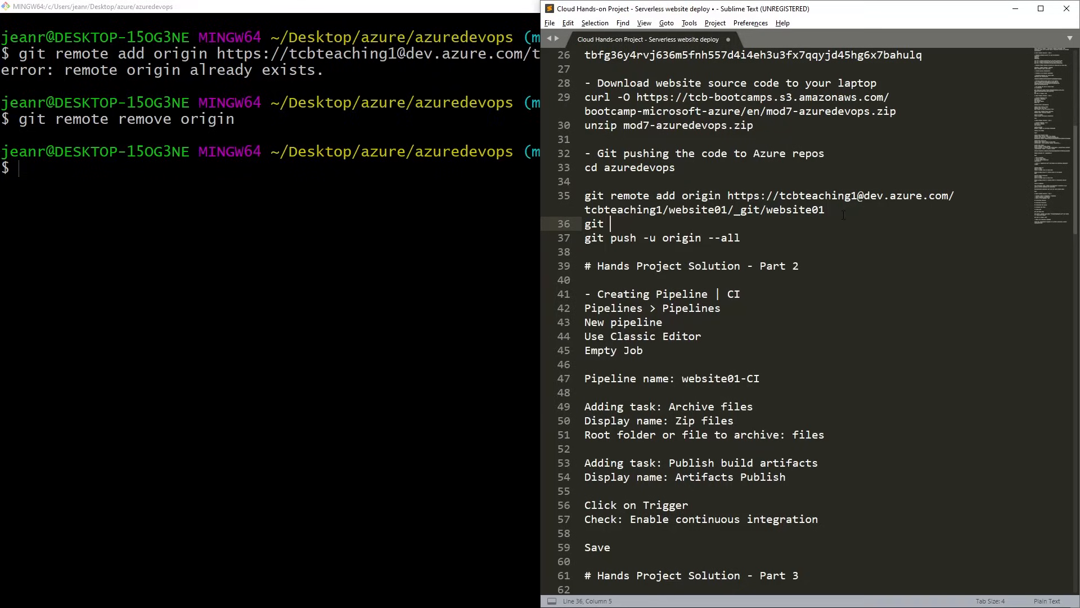
text(remote remove origin)
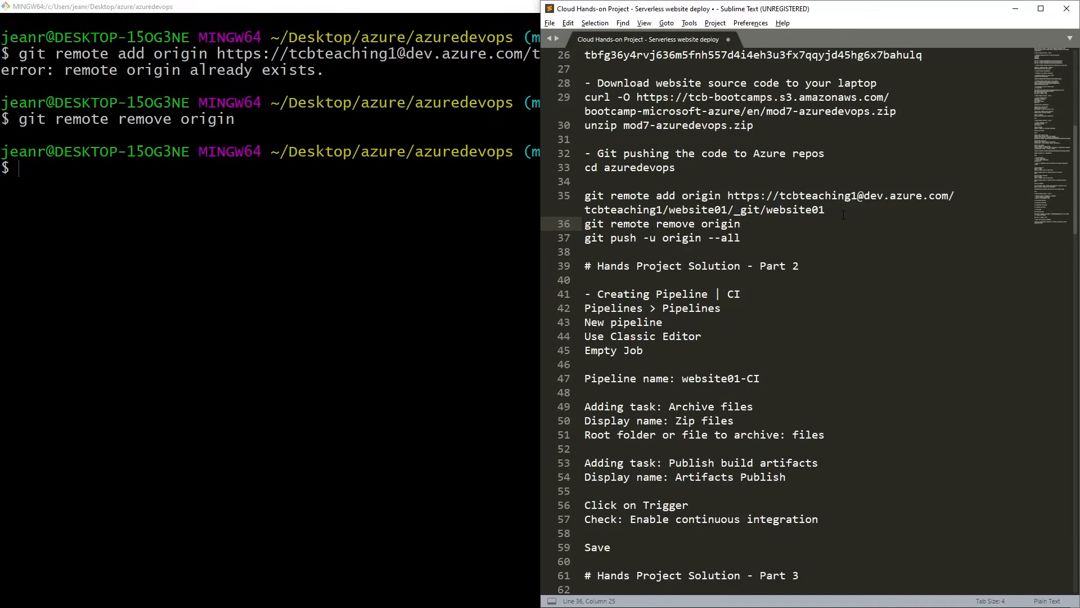
key(Down)
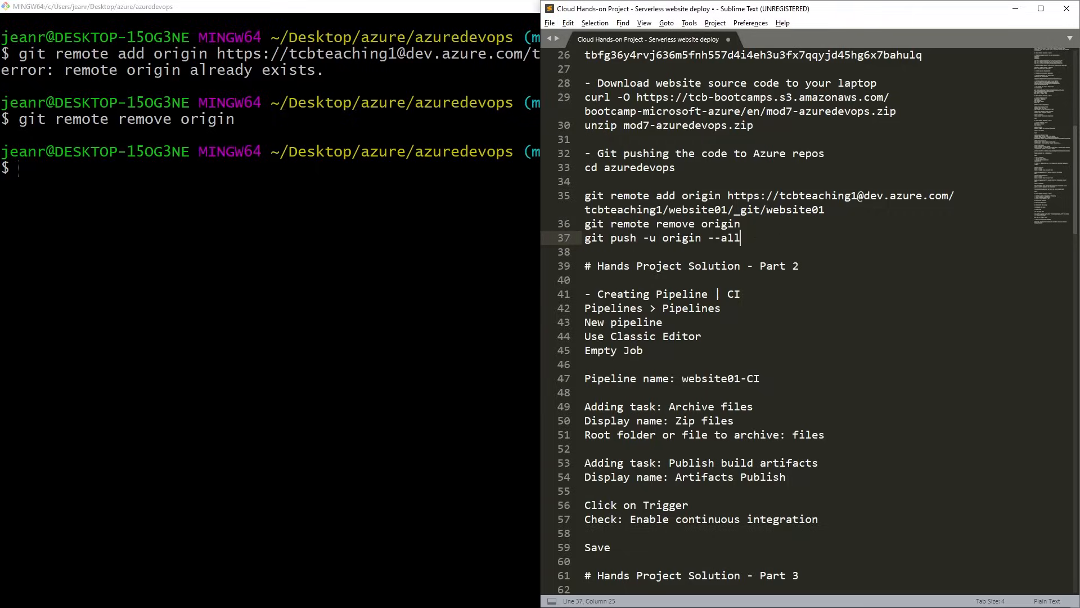
key(shift+Home)
key(ctrl+c)
key(alt+Tab)
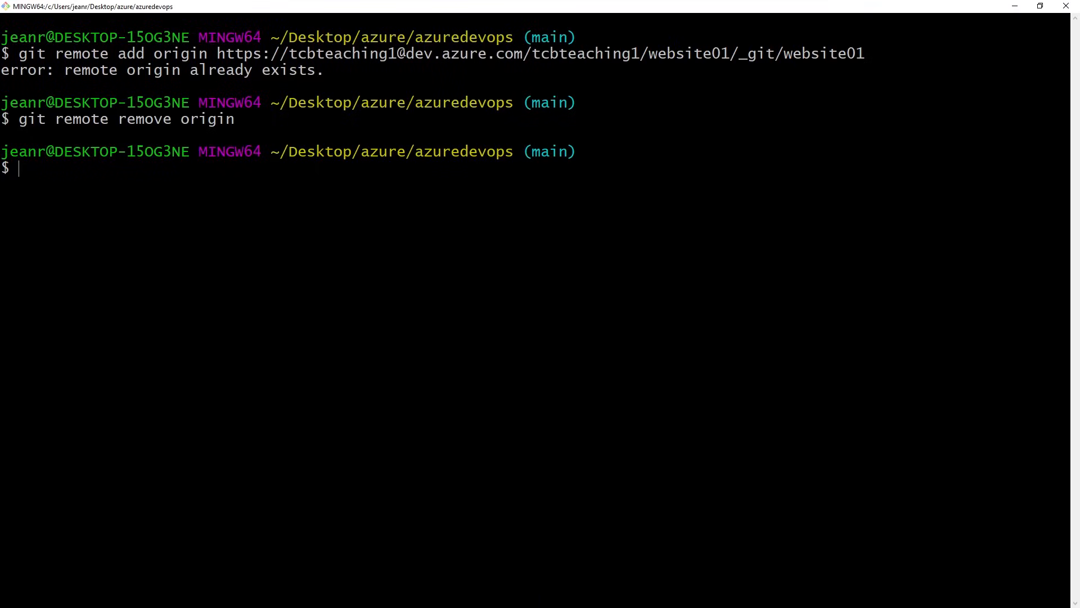
key(shift+Insert)
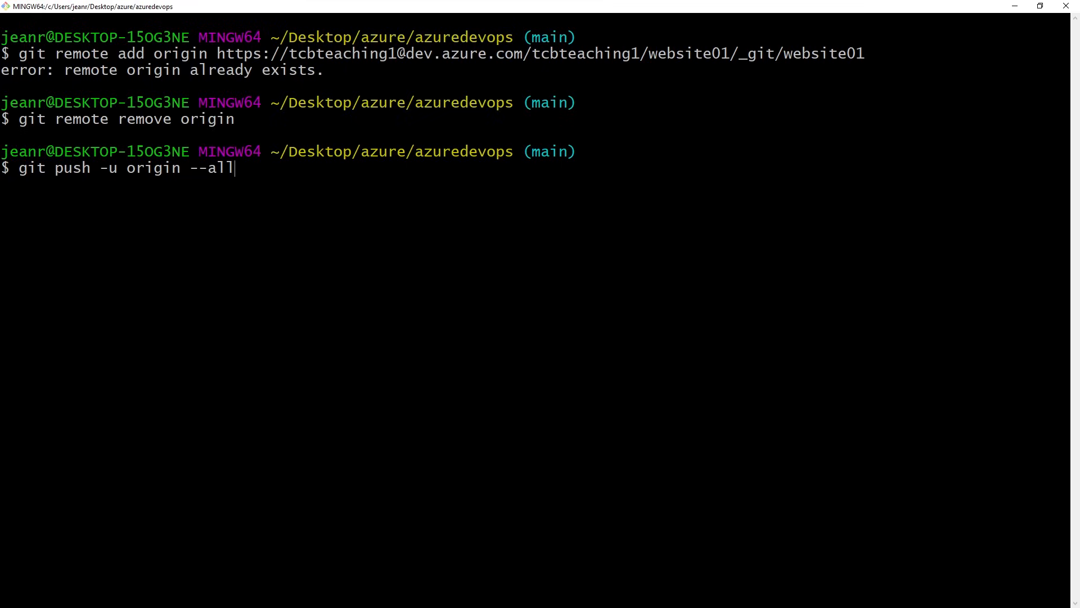
key(BackSpace)
key(BackSpace)
key(BackSpace)
key(BackSpace)
key(BackSpace)
key(BackSpace)
key(BackSpace)
key(BackSpace)
key(BackSpace)
key(BackSpace)
key(BackSpace)
key(BackSpace)
key(BackSpace)
key(BackSpace)
key(BackSpace)
key(BackSpace)
key(BackSpace)
key(BackSpace)
key(BackSpace)
key(BackSpace)
List the azuredevops directory and its files folder with ls -ltr in Git Bash.
text(ls -l)
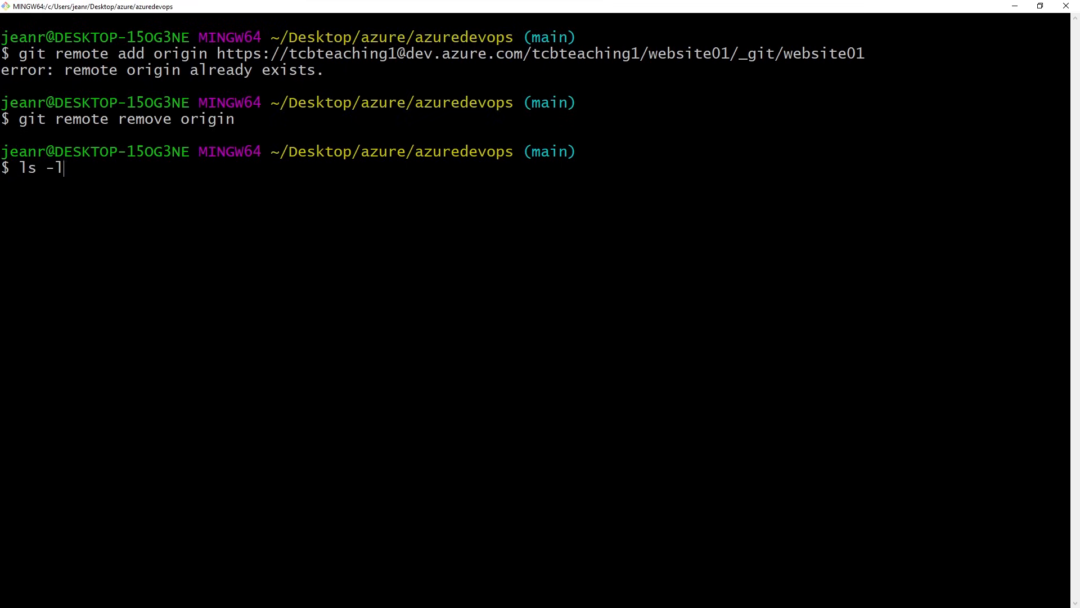
text(tr)
key(Return)
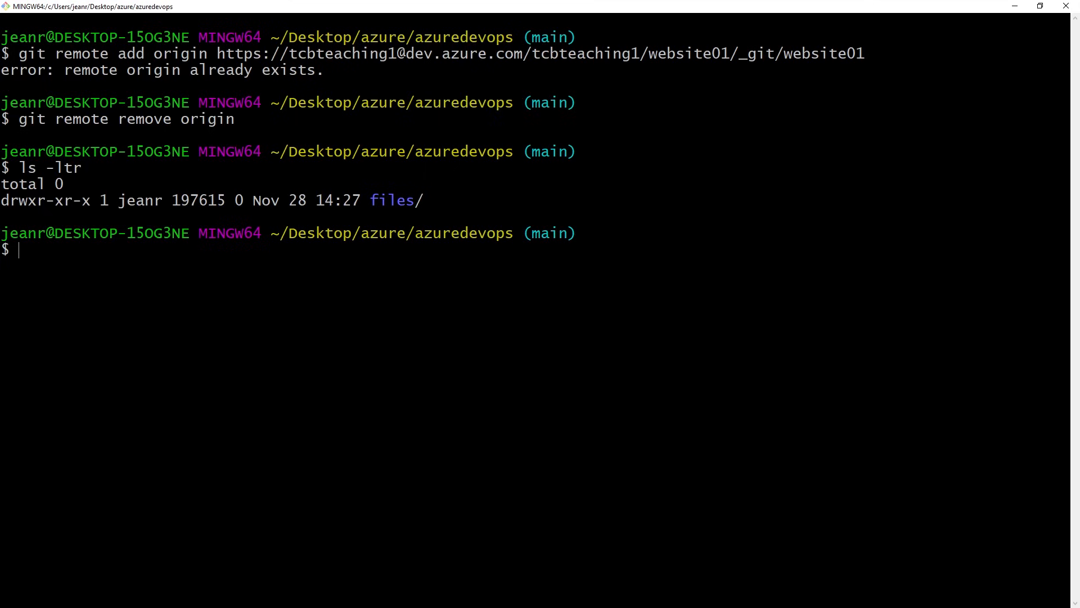
text(ls -ltr files/)
key(Return)
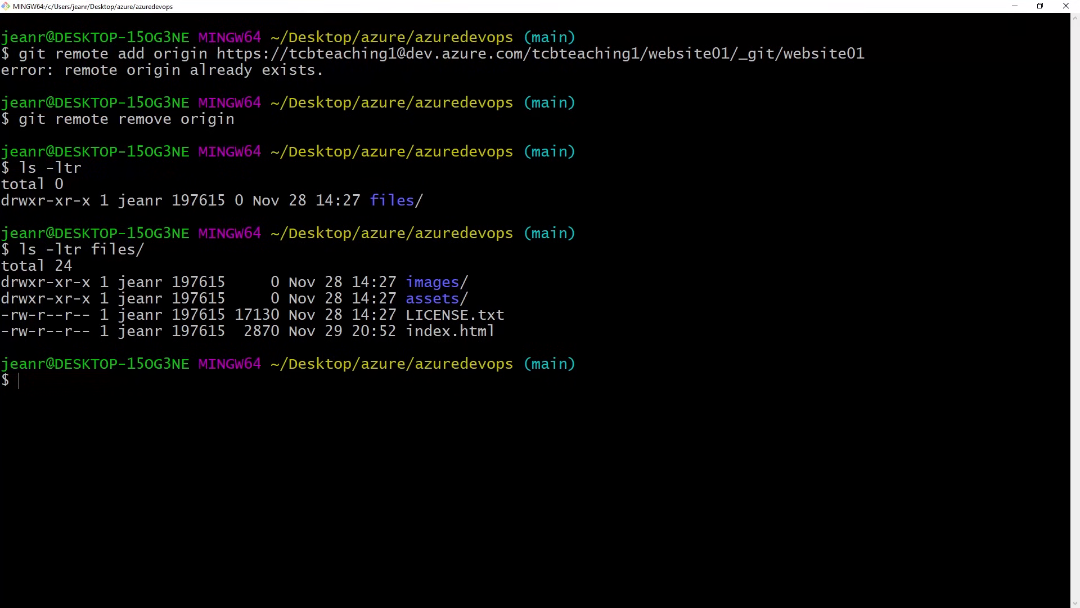
key(alt+Tab)
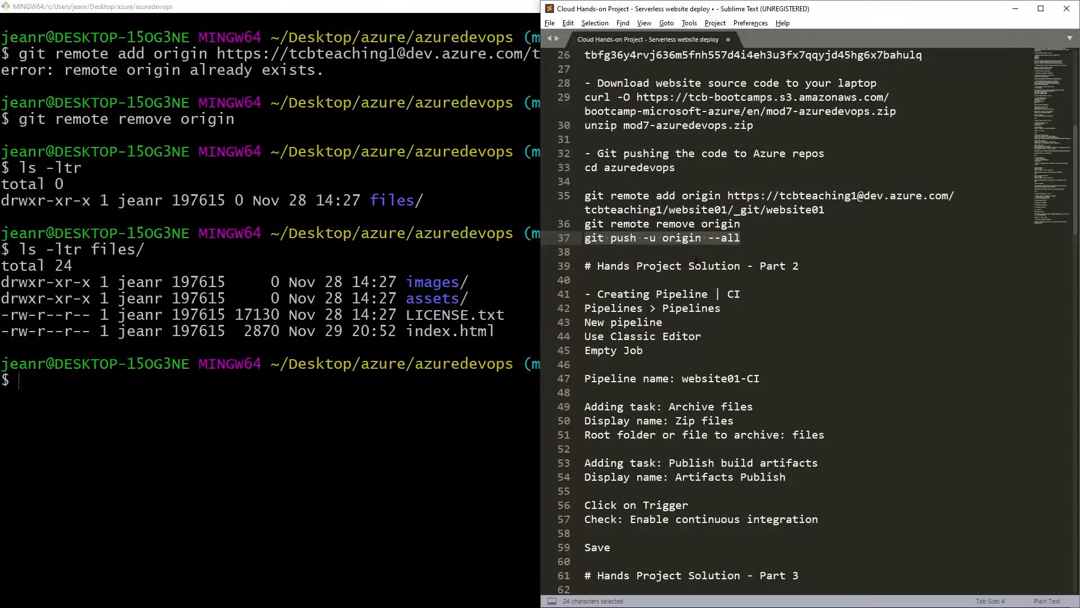
click(694, 265)
double_click(723, 238)
drag(722, 238, 584, 238)
Clear the Git Bash terminal and list the azuredevops directory again with ls -ltr.
click(453, 314)
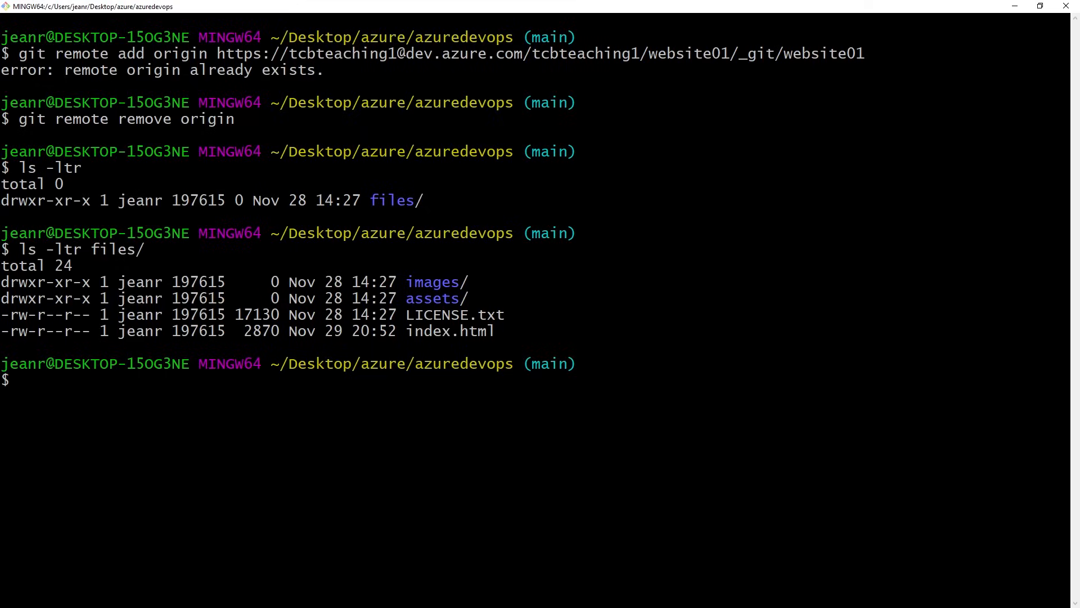
text(clear)
key(Return)
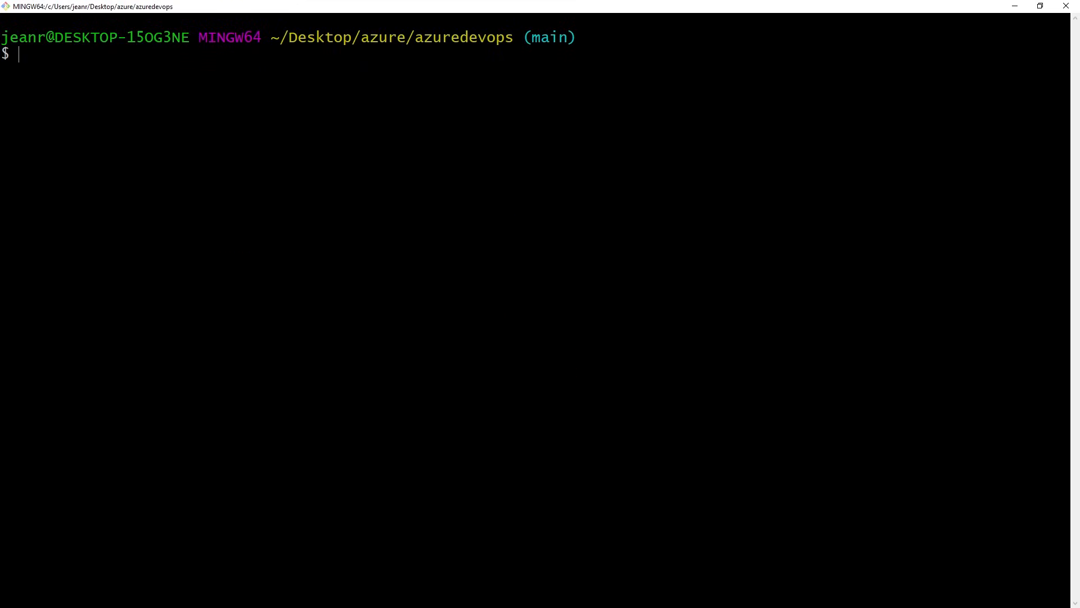
text(ls -ltr)
key(Return)
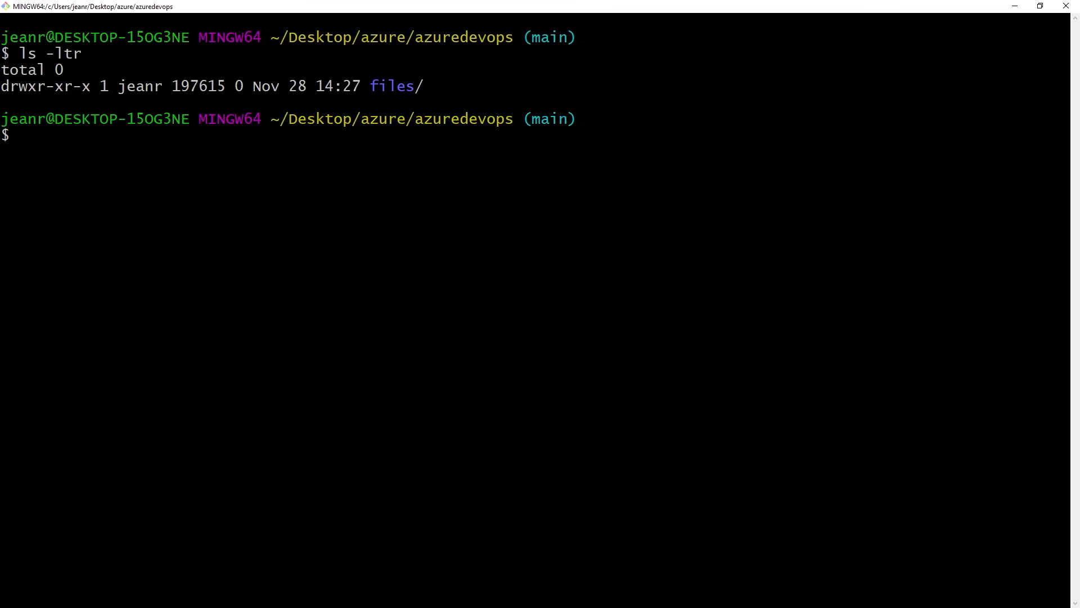
Try to push all local branches with git push -u origin --all.
key(shift+Insert)
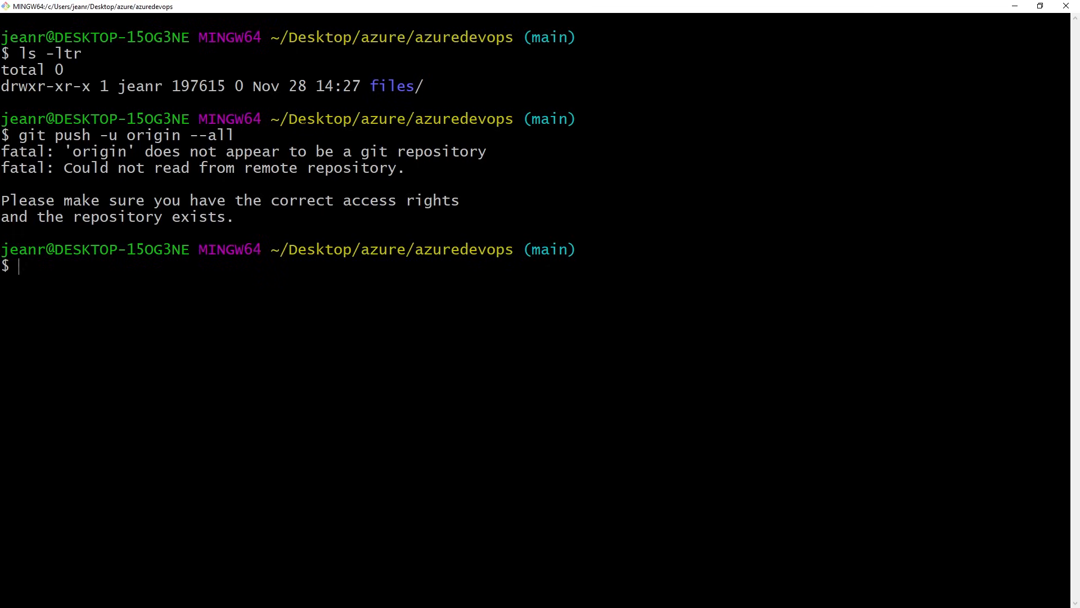
Switch to the Sublime Text notes and move the git remote remove origin line above the git remote add origin command.
key(alt+Tab)
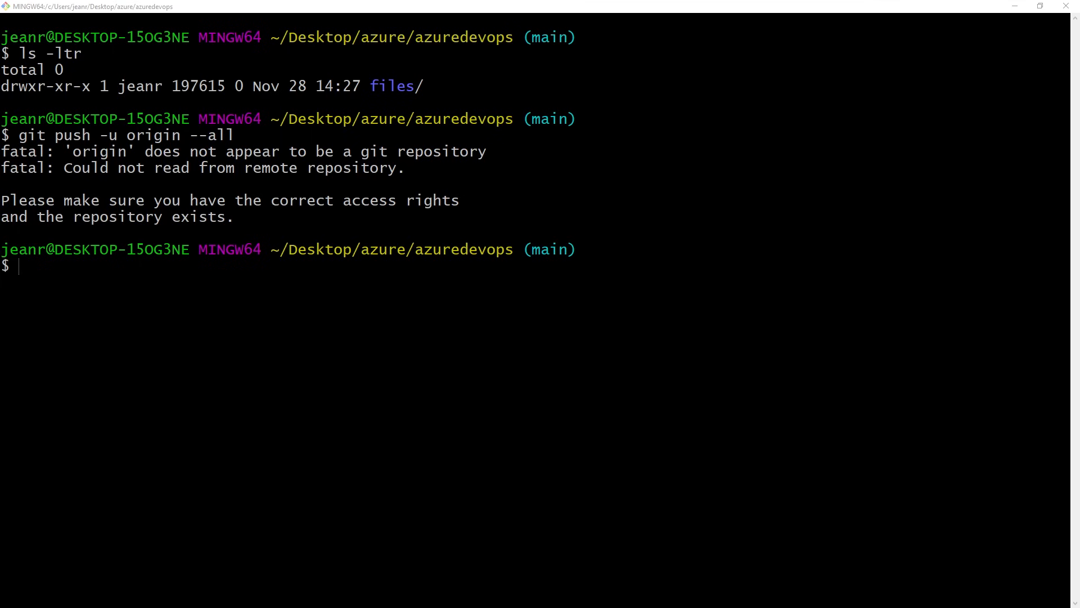
key(alt+Tab)
click(693, 266)
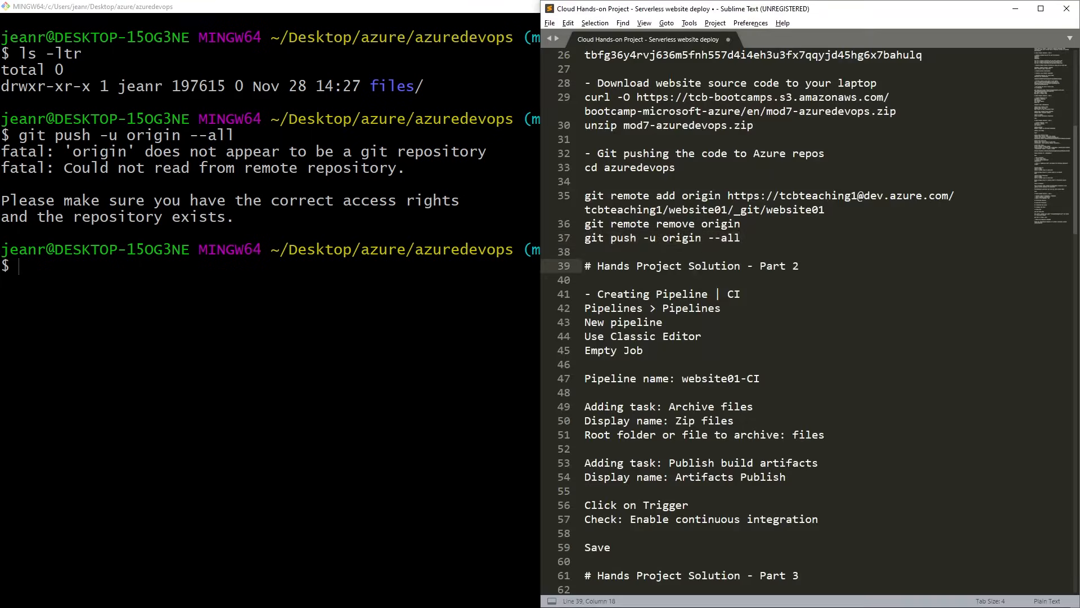
drag(741, 223, 529, 225)
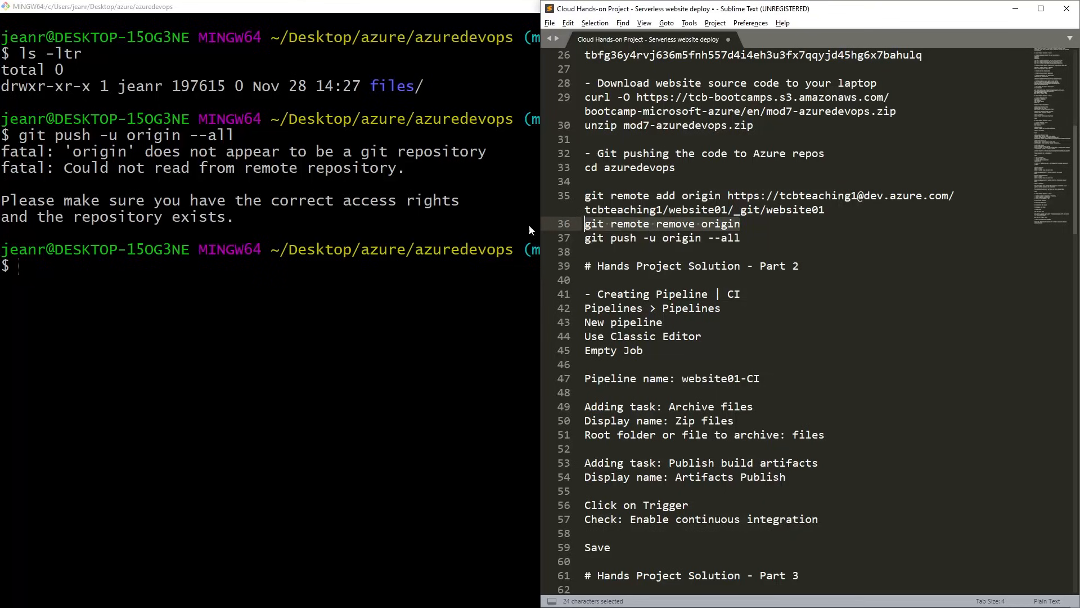
key(ctrl+x)
click(663, 177)
key(Return)
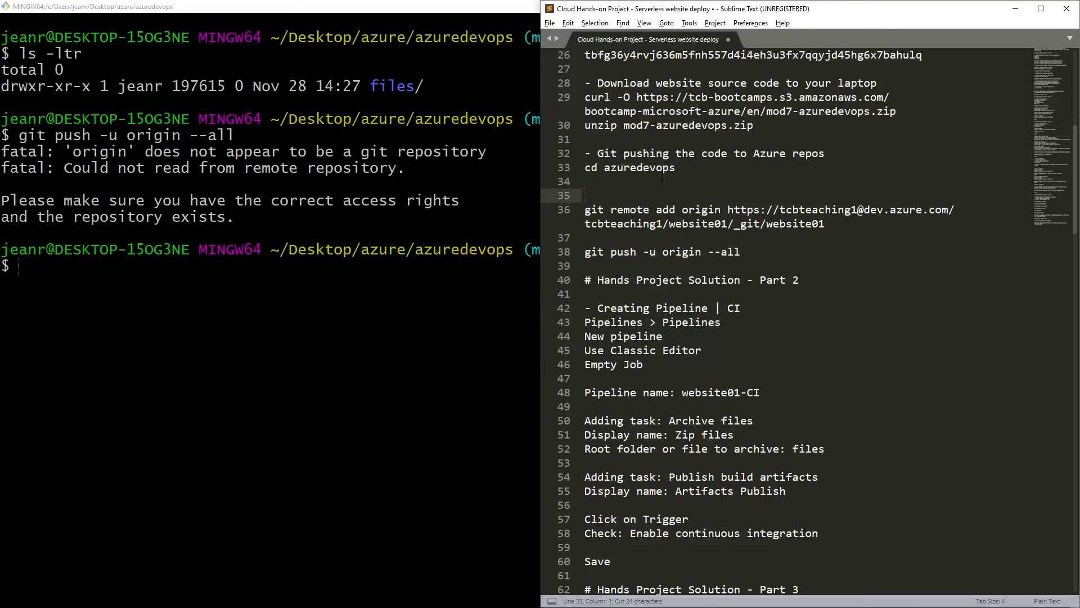
key(ctrl+v)
key(Down)
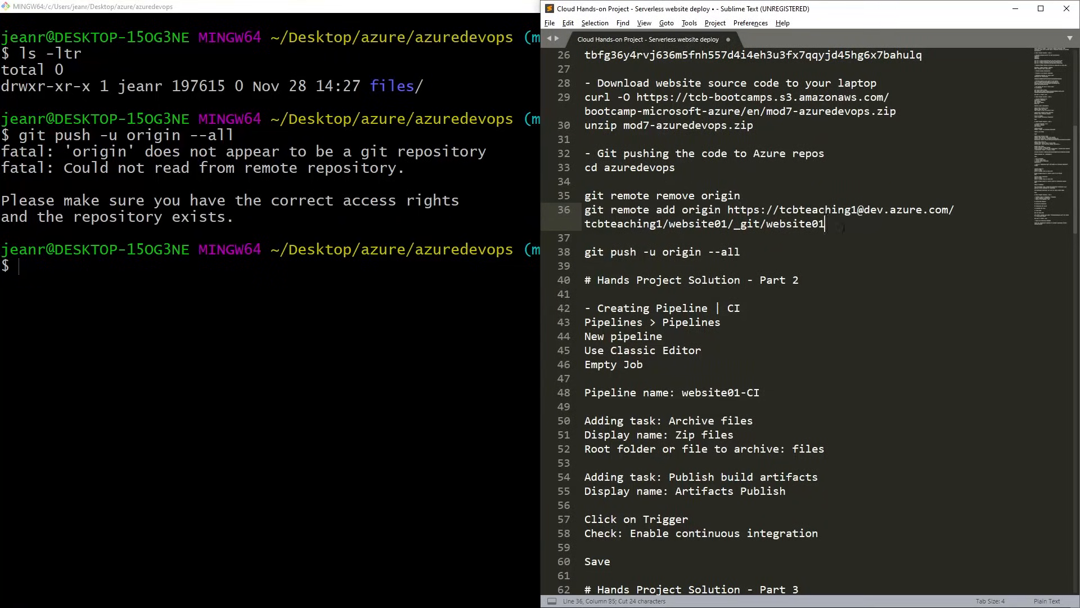
Copy the git remote add origin command with the website01 repository URL from the notes and run it in Git Bash.
drag(842, 226, 585, 209)
key(ctrl+c)
key(alt+Tab)
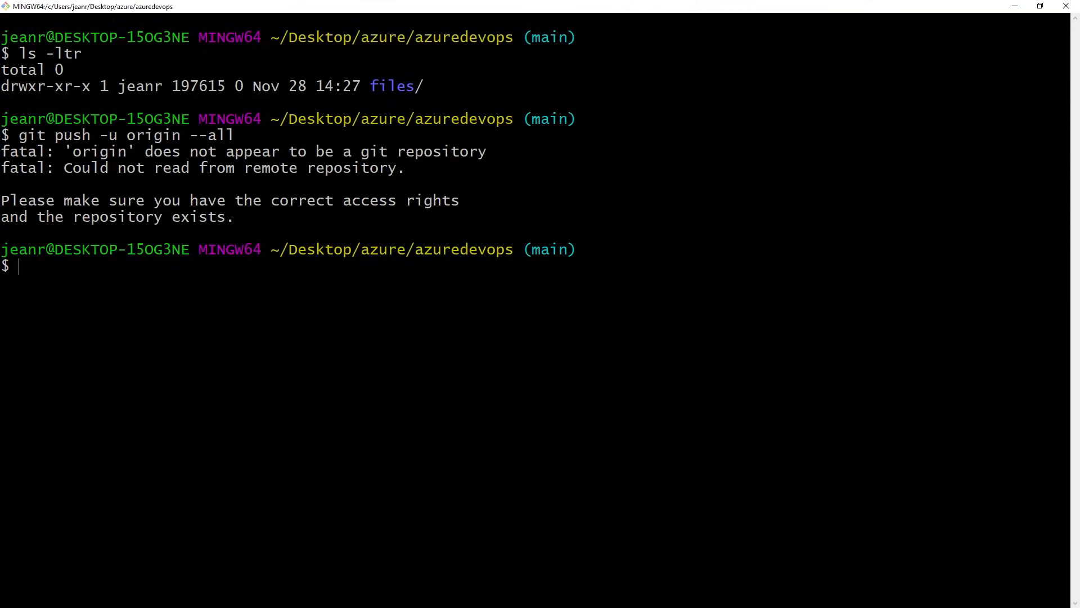
key(shift+Insert)
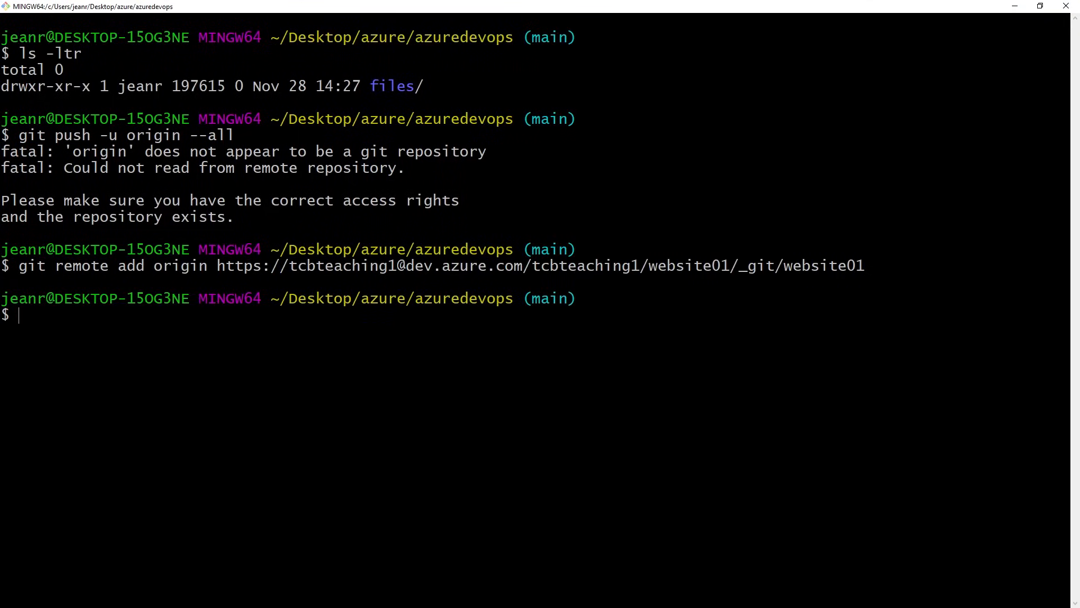
Run git push -u origin --all in Git Bash and dismiss the Microsoft sign-in and Git for Windows password dialogs.
key(alt+Tab)
drag(740, 251, 585, 253)
key(ctrl+c)
key(alt+Tab)
key(shift+Insert)
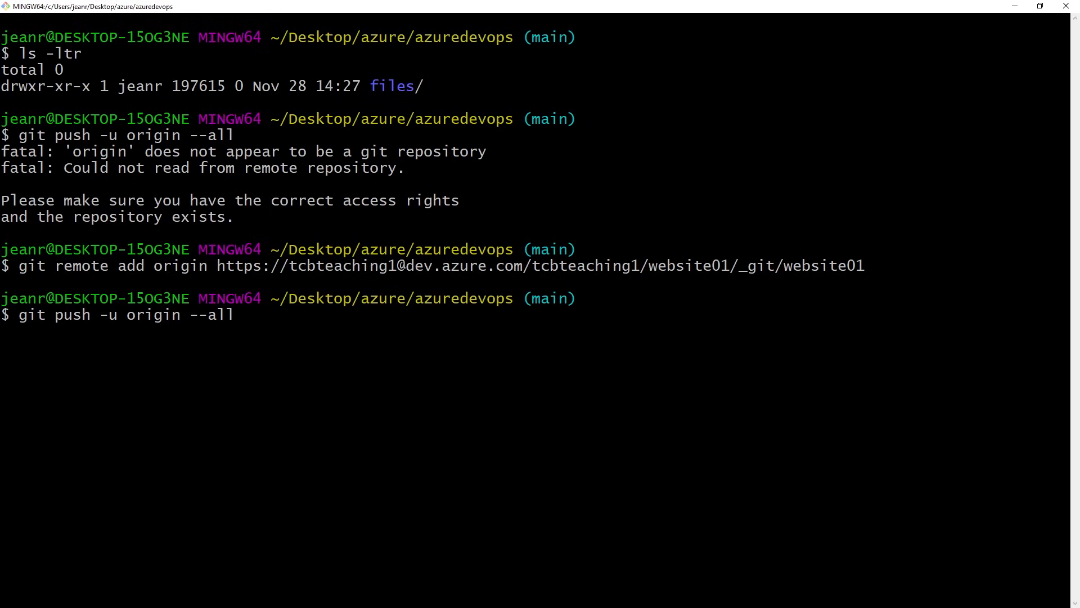
key(Return)
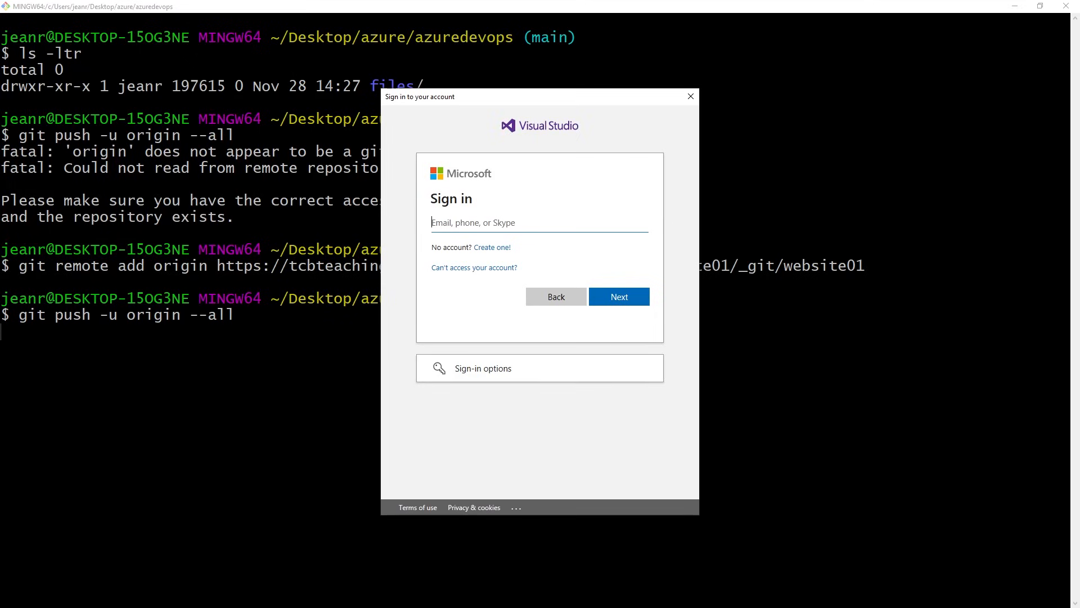
click(690, 99)
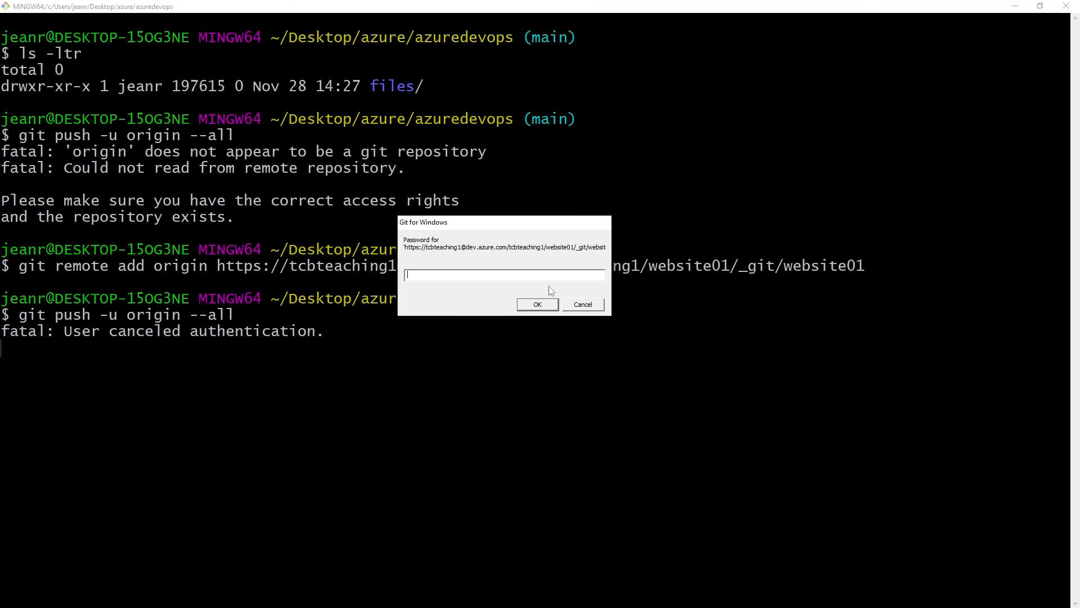
click(585, 308)
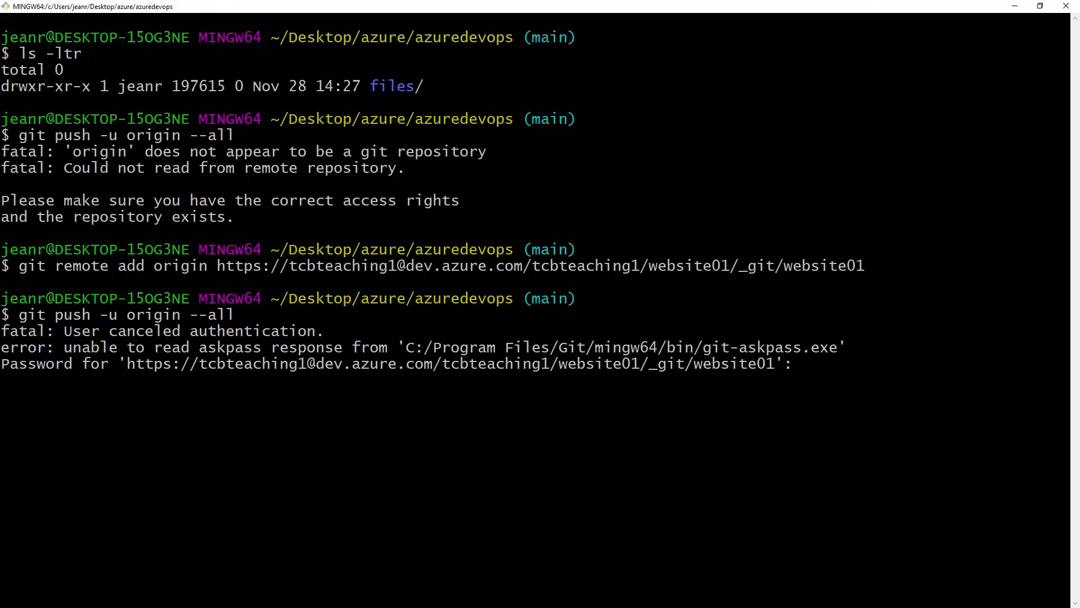
Copy the generated Git credentials password from the Sublime Text notes and enter it at the Git Bash password prompt.
key(alt+Tab)
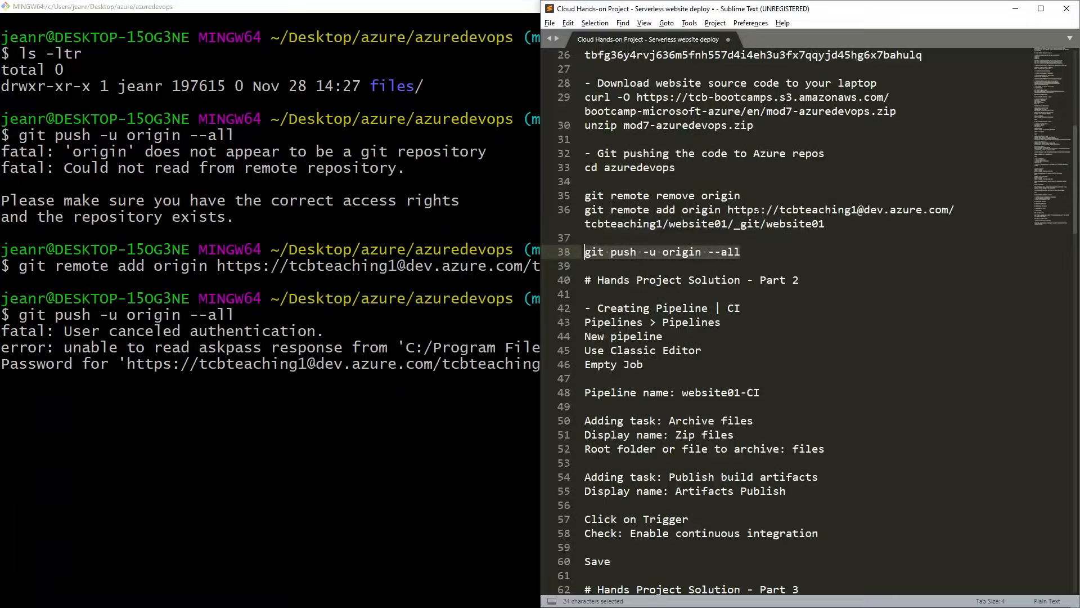
click(755, 209)
scroll(739, 163, up, 4)
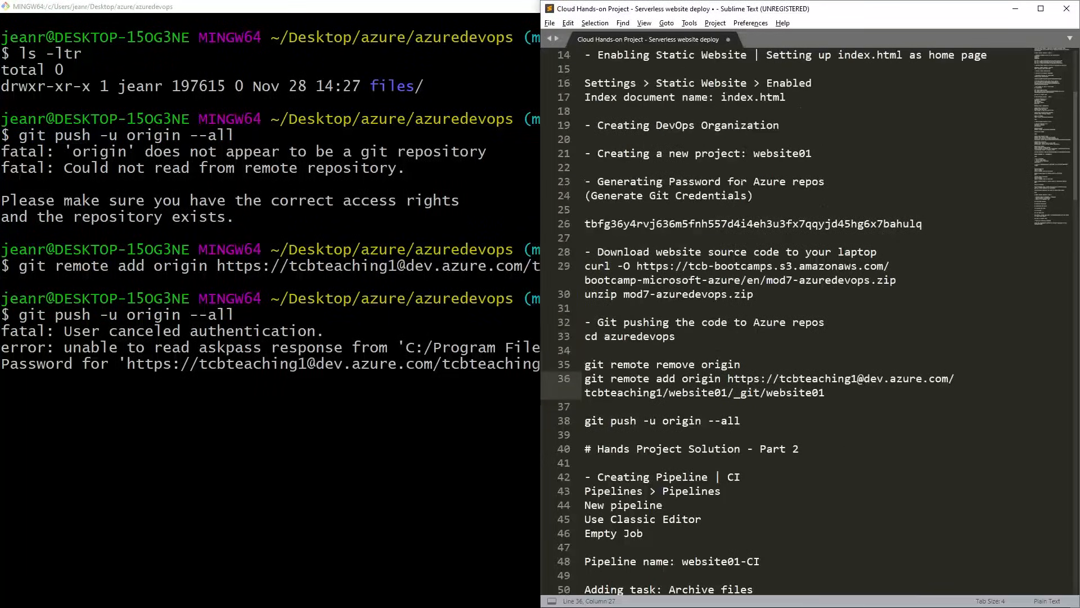
drag(934, 225, 585, 223)
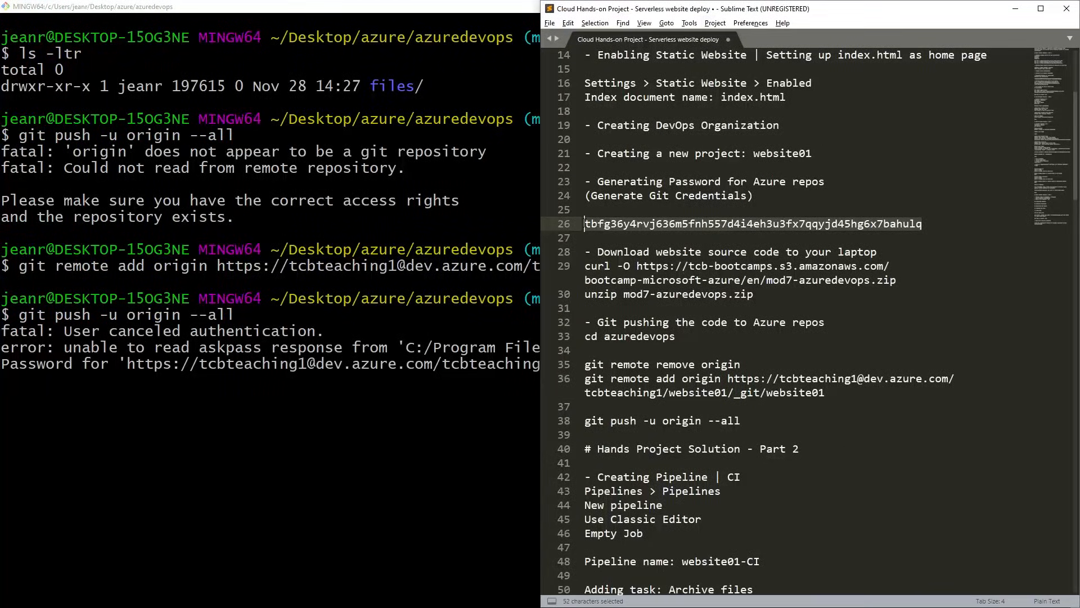
right_click(611, 224)
click(651, 258)
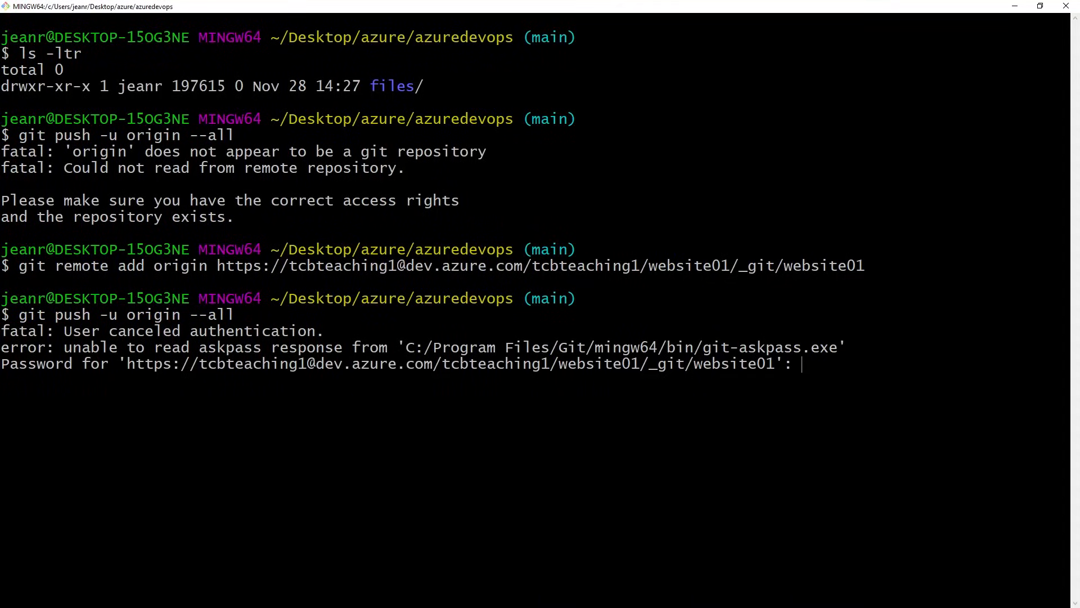
key(shift+Insert)
key(Return)
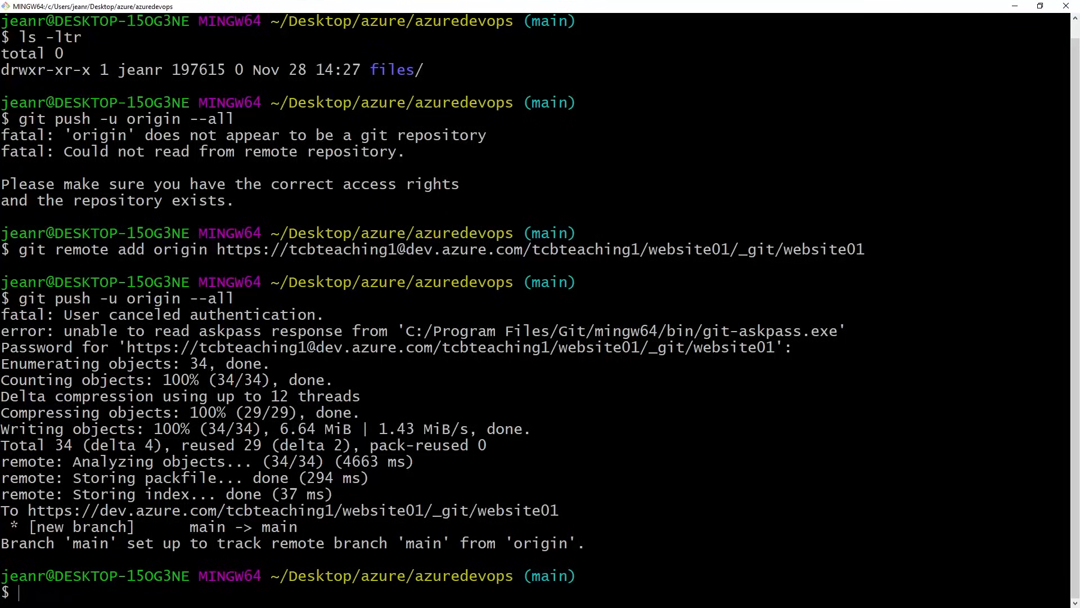
Switch to Azure DevOps, reload the website01 repository files, and browse the files folder and its images subfolder.
key(alt+Tab)
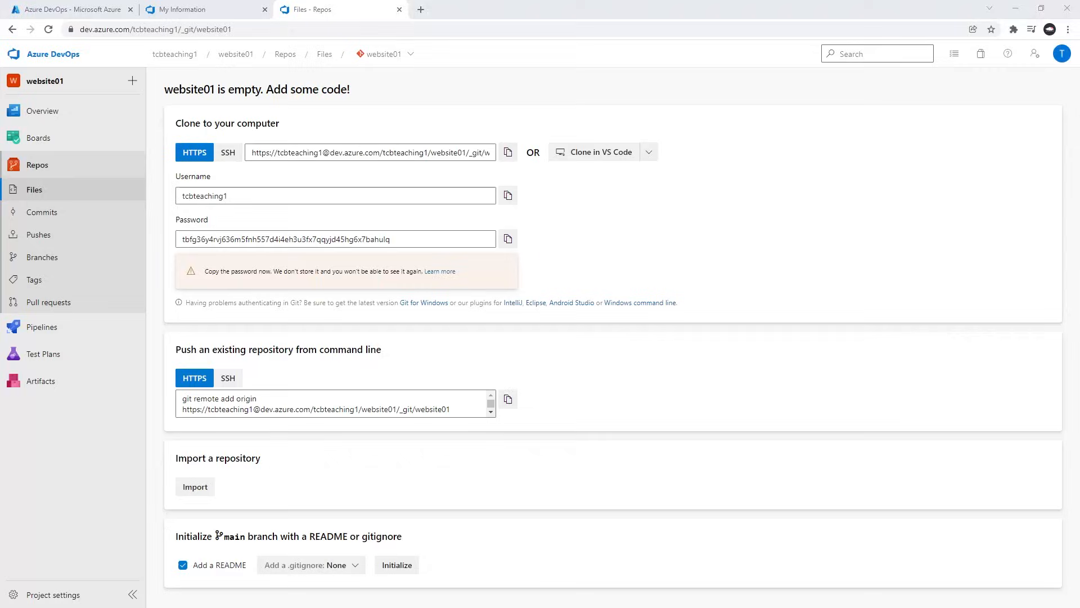
click(54, 183)
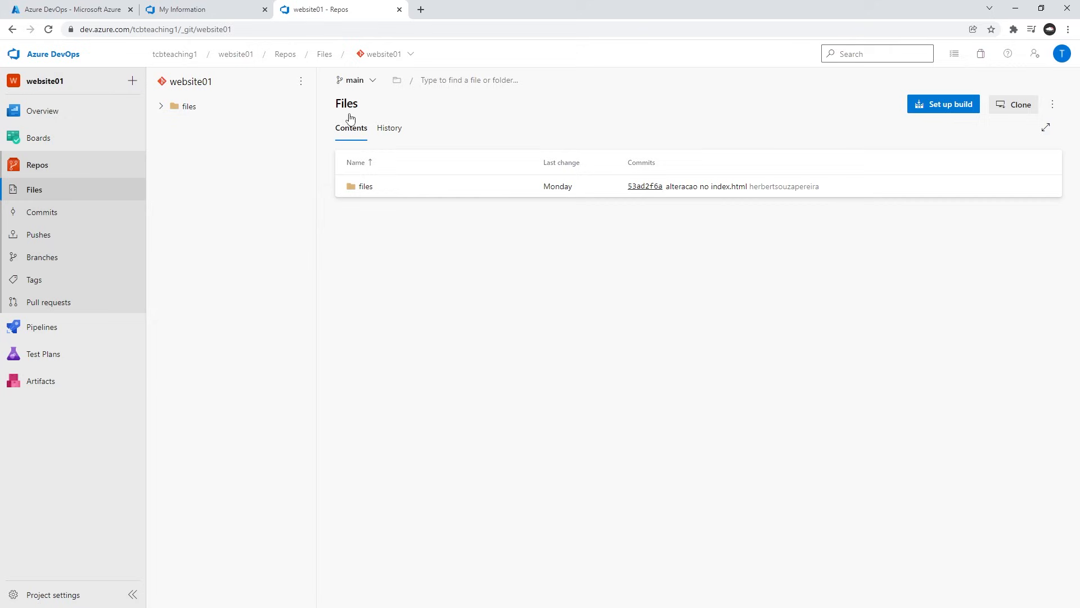
click(366, 192)
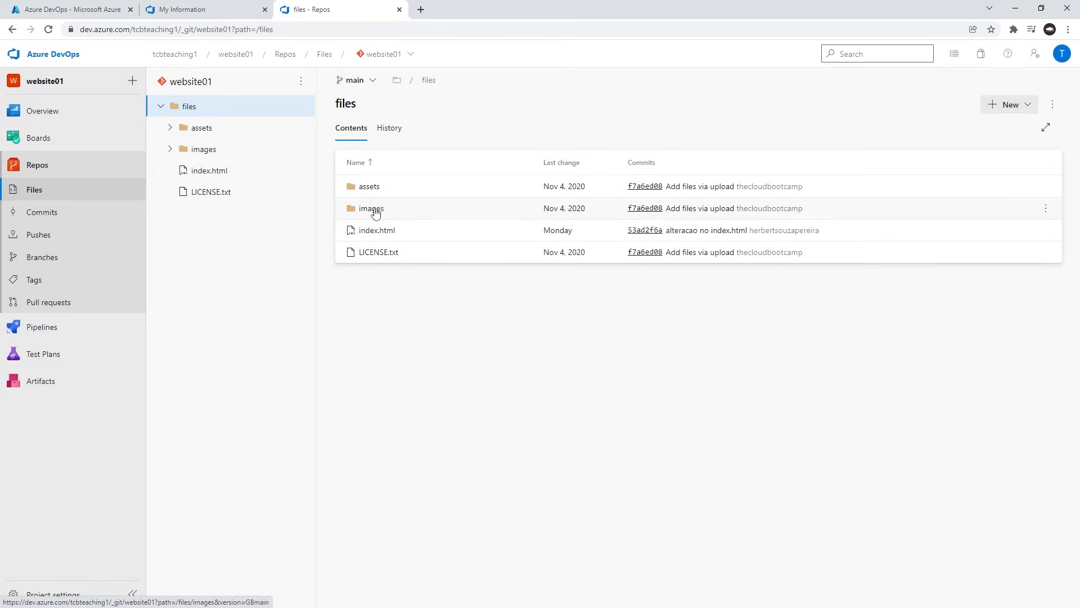
click(372, 211)
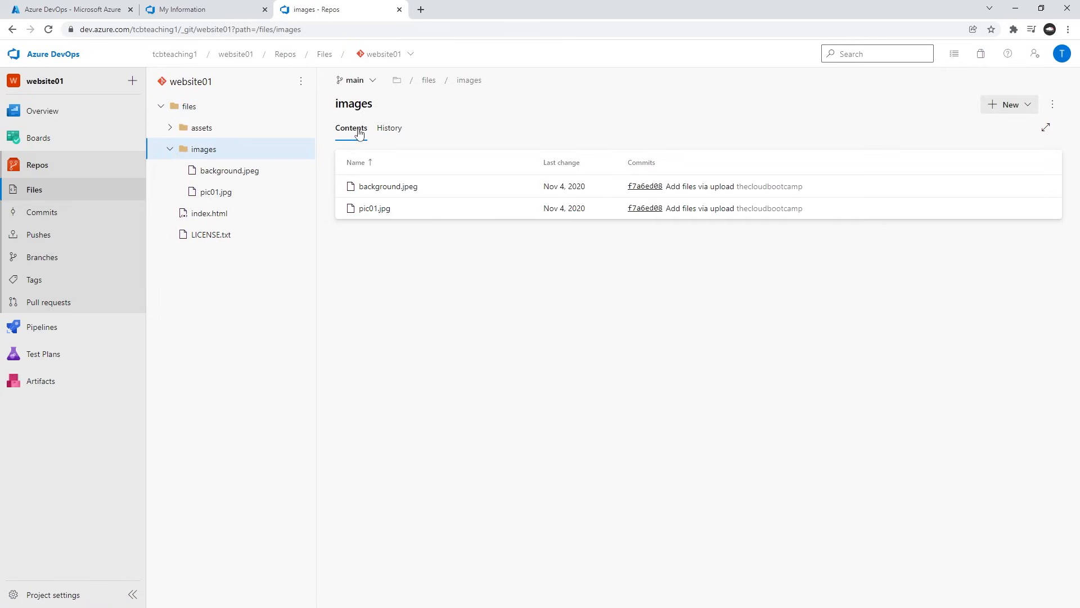
click(181, 114)
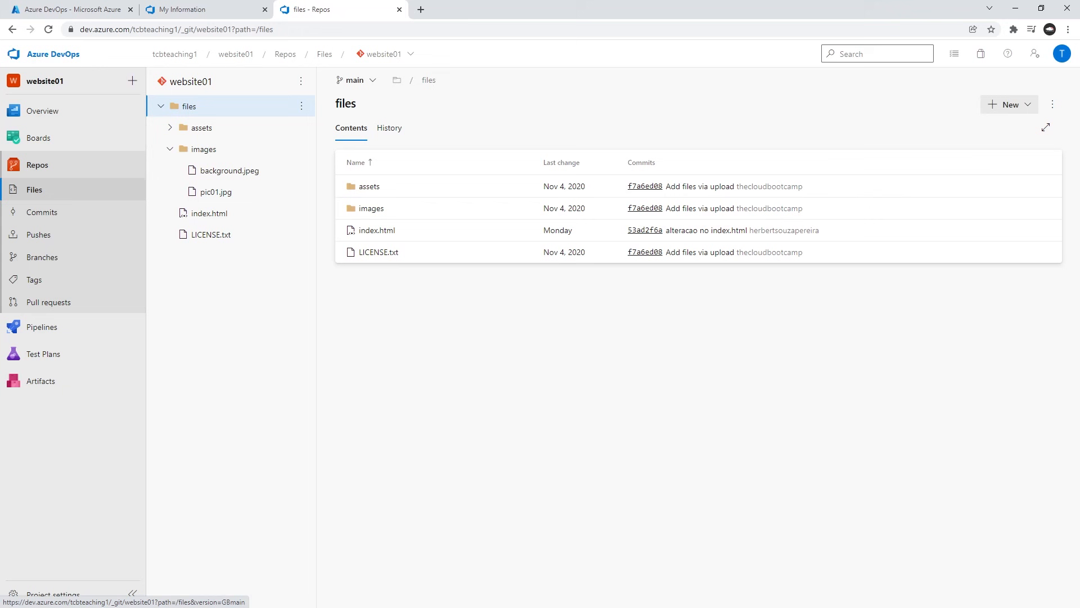
Insert a blank line between the git remote remove origin and git remote add origin commands in the Sublime Text notes.
key(alt+Tab)
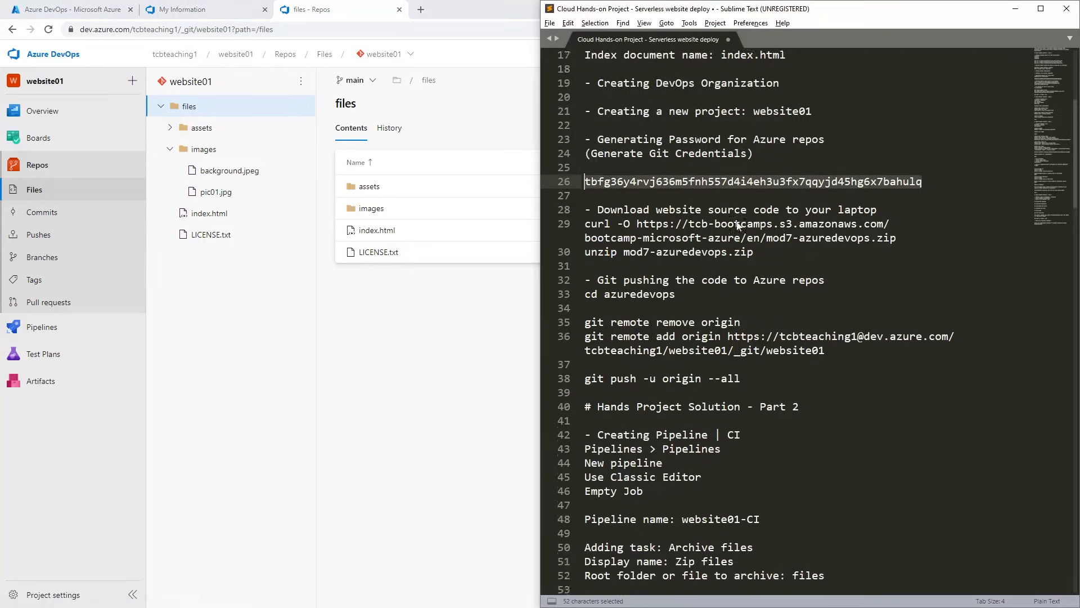
scroll(737, 225, down, 2)
click(689, 211)
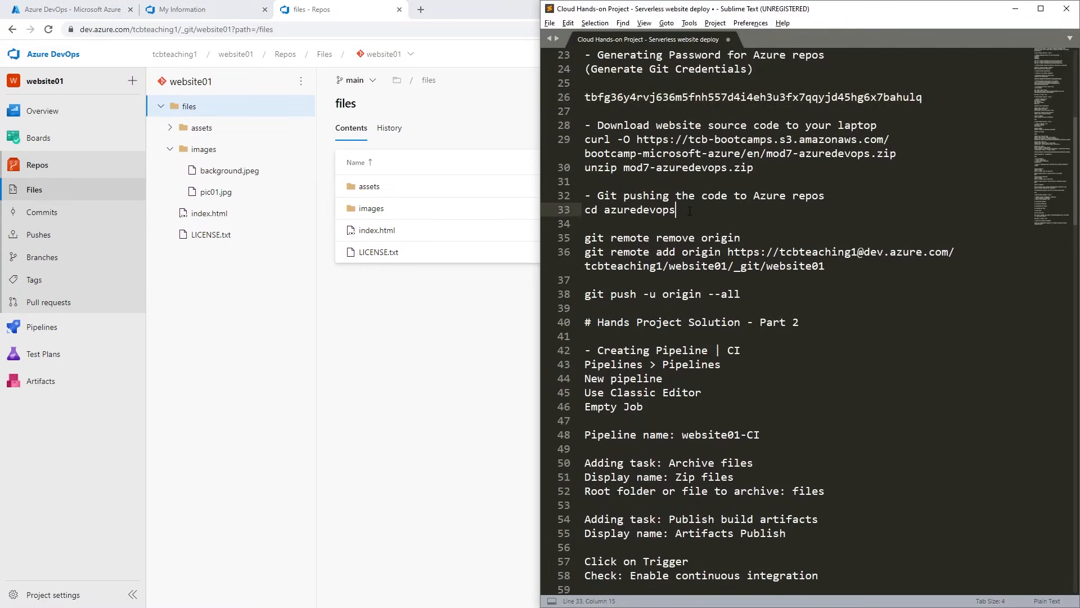
drag(630, 141, 747, 139)
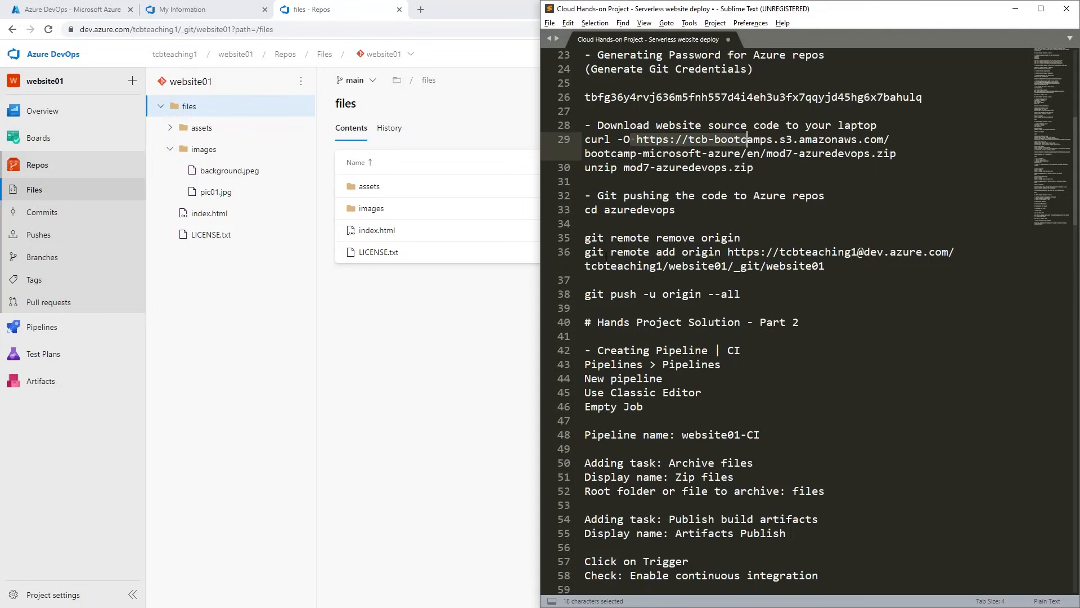
click(605, 239)
click(765, 238)
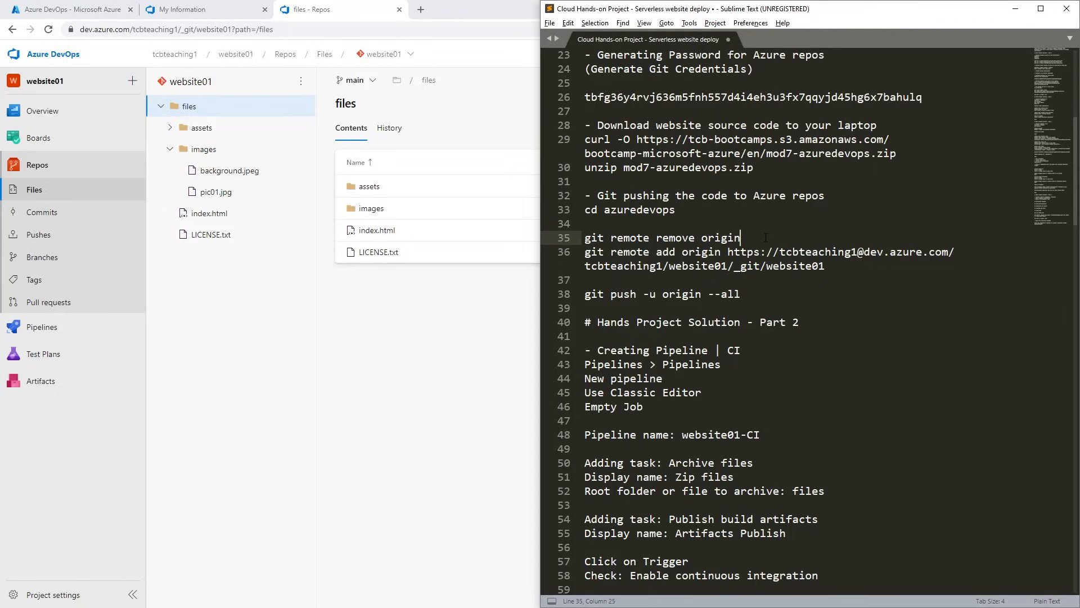
key(Return)
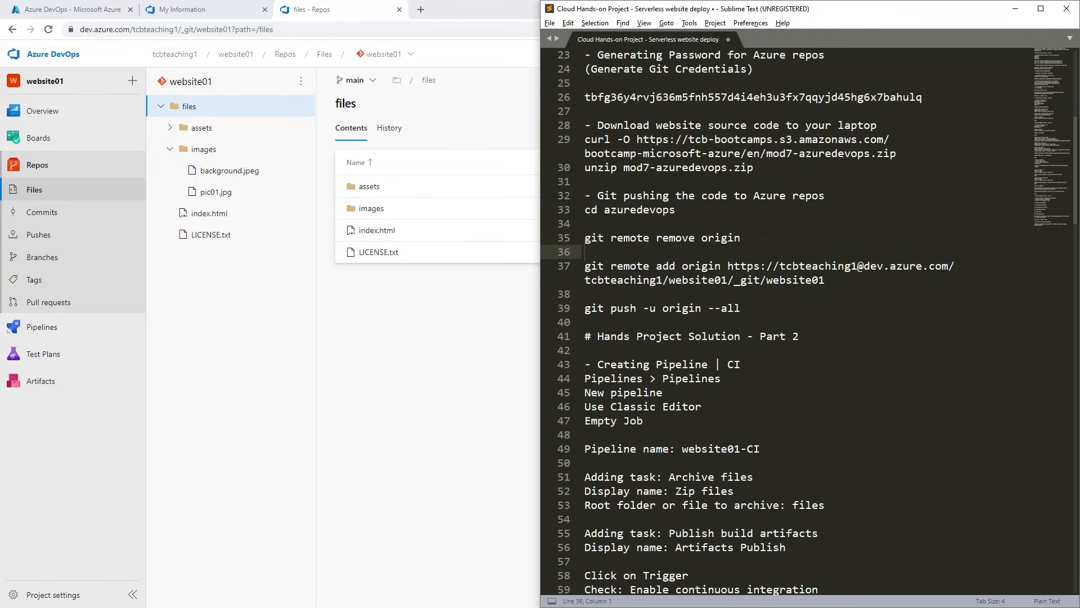
Review the git remote add and git push commands and the Part 2 pipeline instructions in the notes.
drag(827, 280, 591, 265)
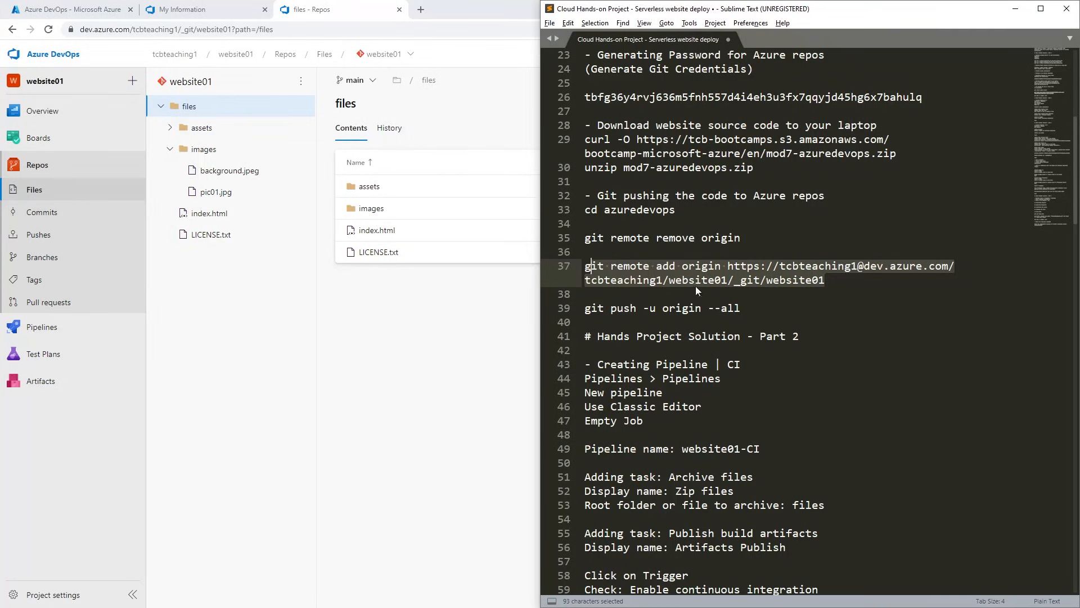
scroll(708, 269, down, 3)
drag(743, 182, 580, 184)
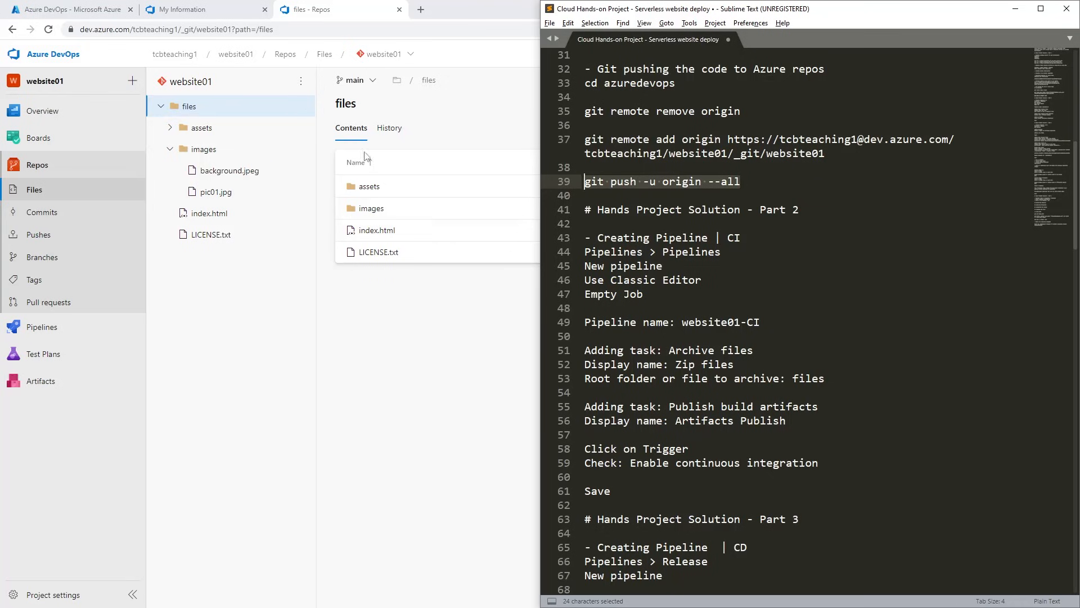
scroll(852, 227, down, 2)
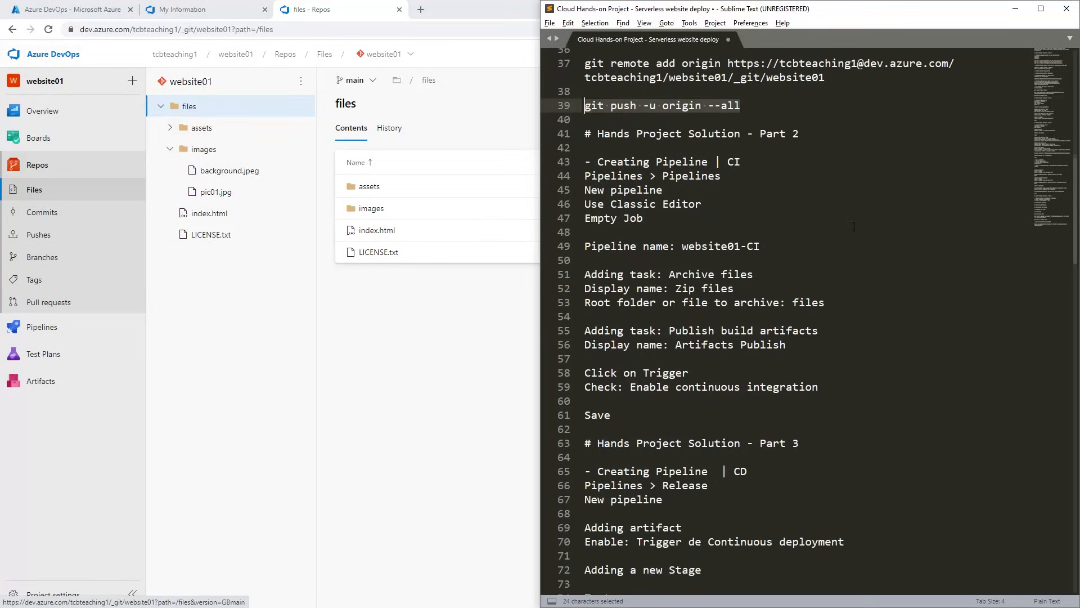
click(703, 195)
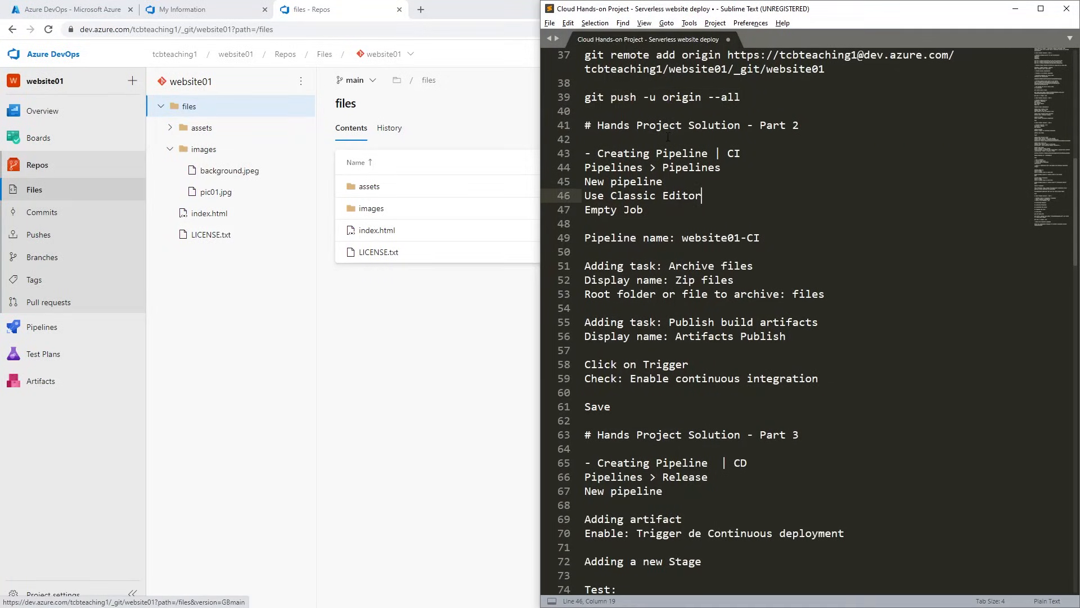
scroll(668, 136, down, 2)
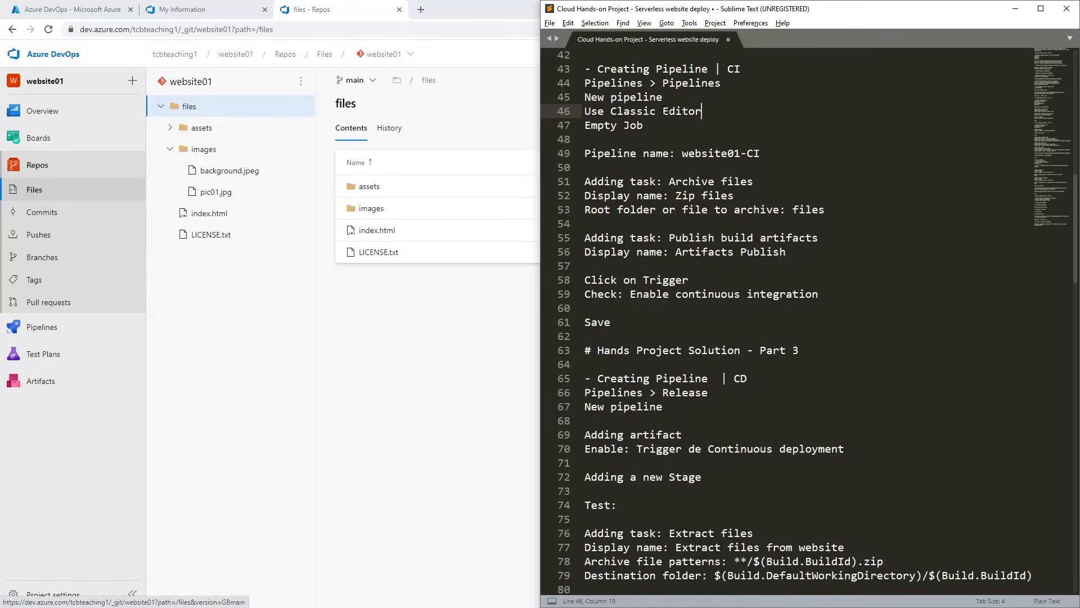
scroll(579, 98, up, 1)
drag(591, 83, 792, 84)
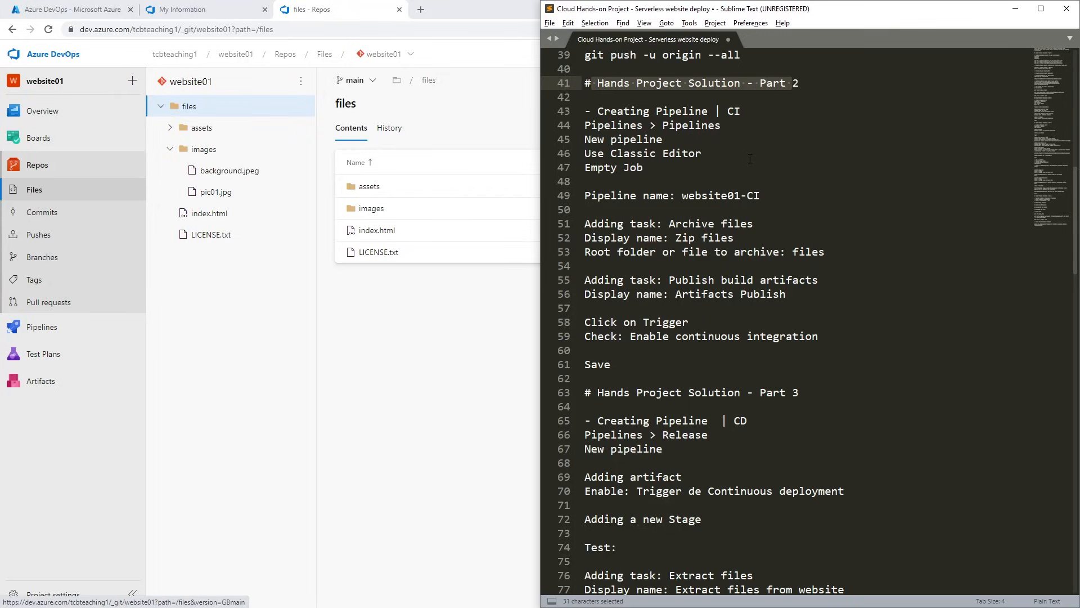
Snap the Azure DevOps browser window beside the Sublime Text notes and reveal the Pipelines options.
click(353, 361)
drag(905, 17, 3, 90)
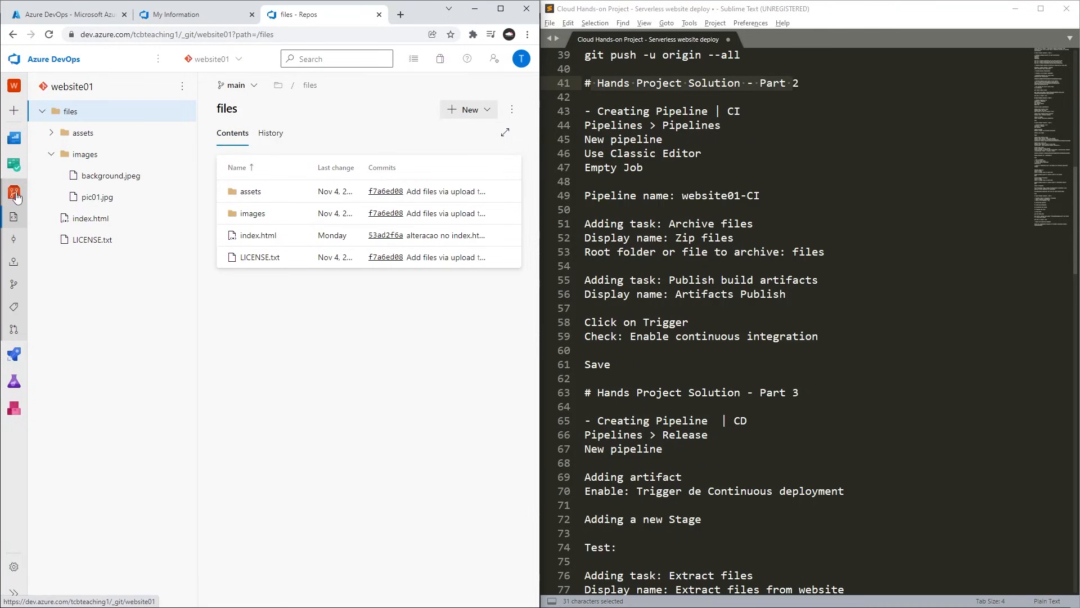
mouse_move(16, 358)
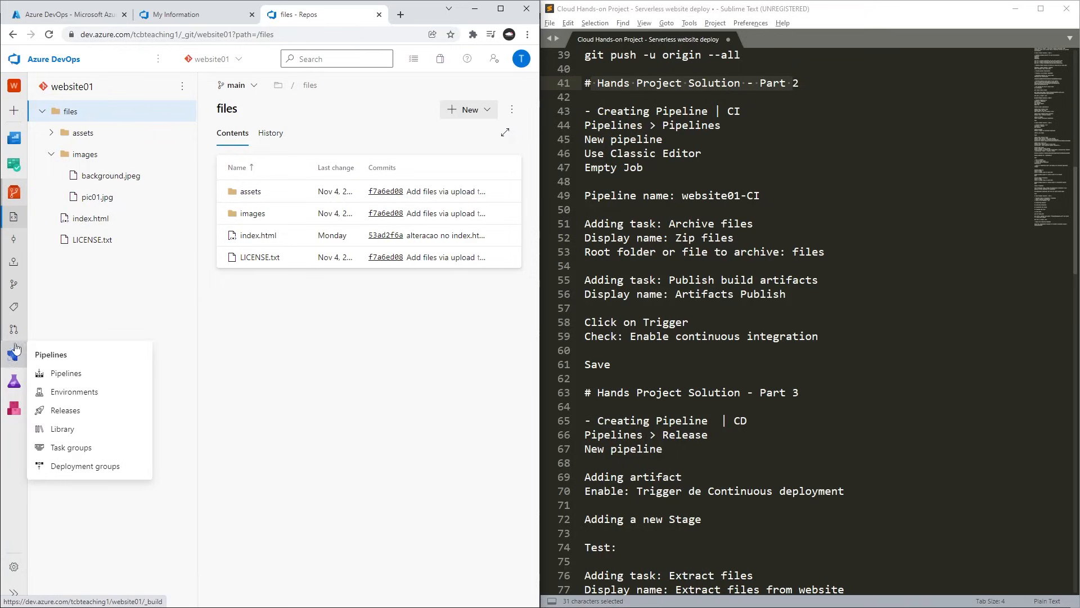
Start creating the project's first build pipeline using the classic editor, following the Part 2 notes.
click(78, 375)
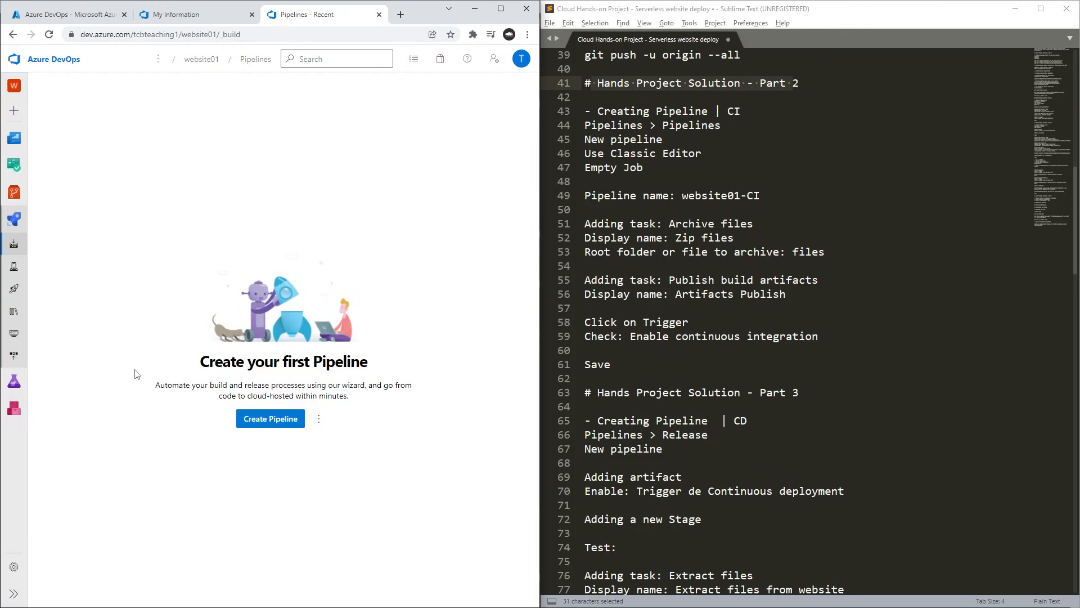
click(282, 428)
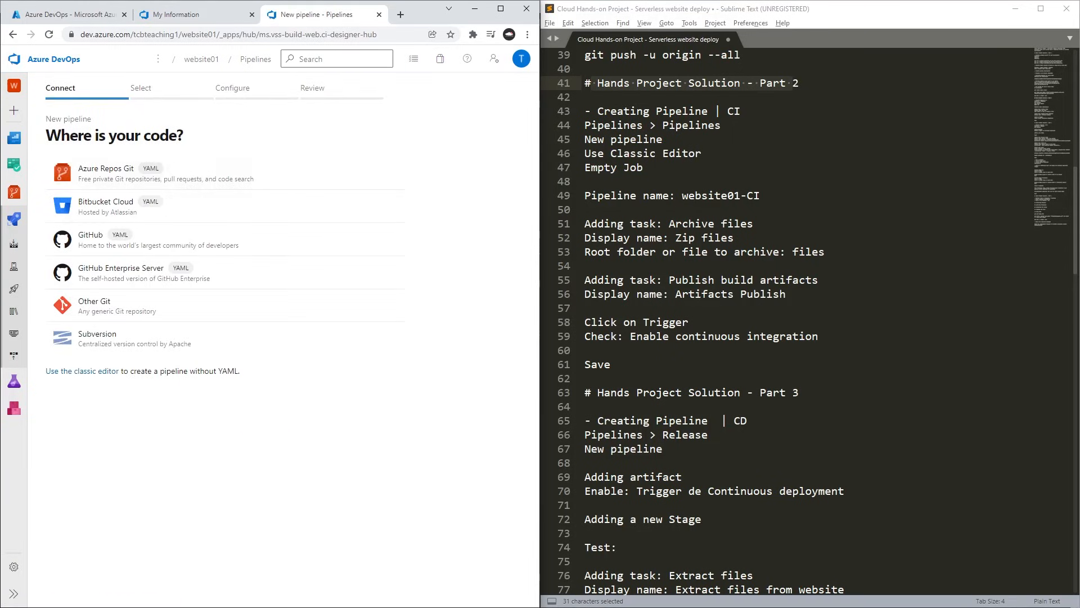
click(650, 126)
scroll(650, 126, down, 1)
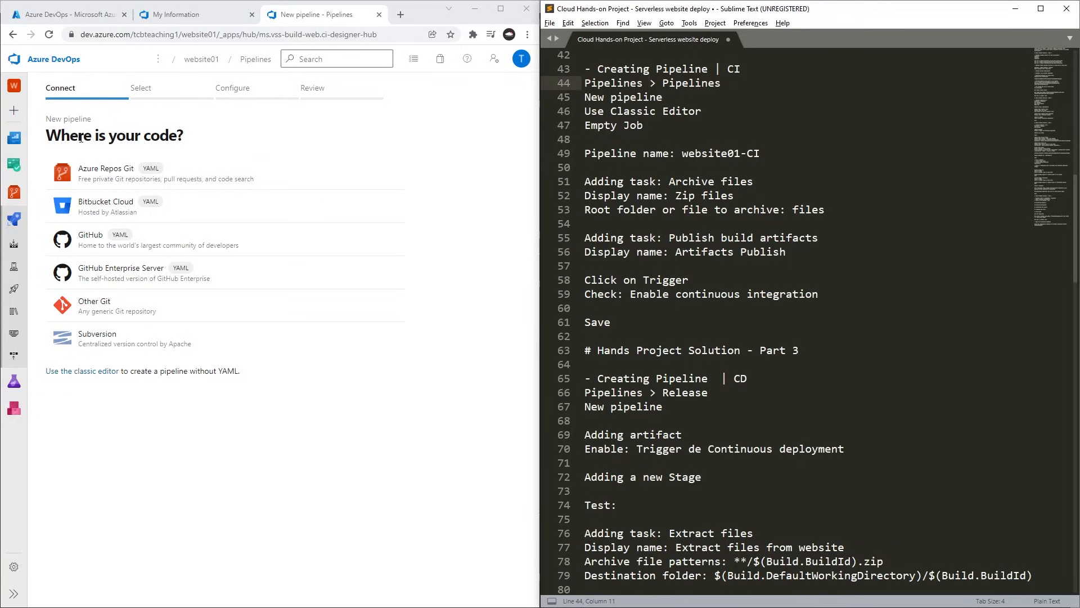
click(97, 378)
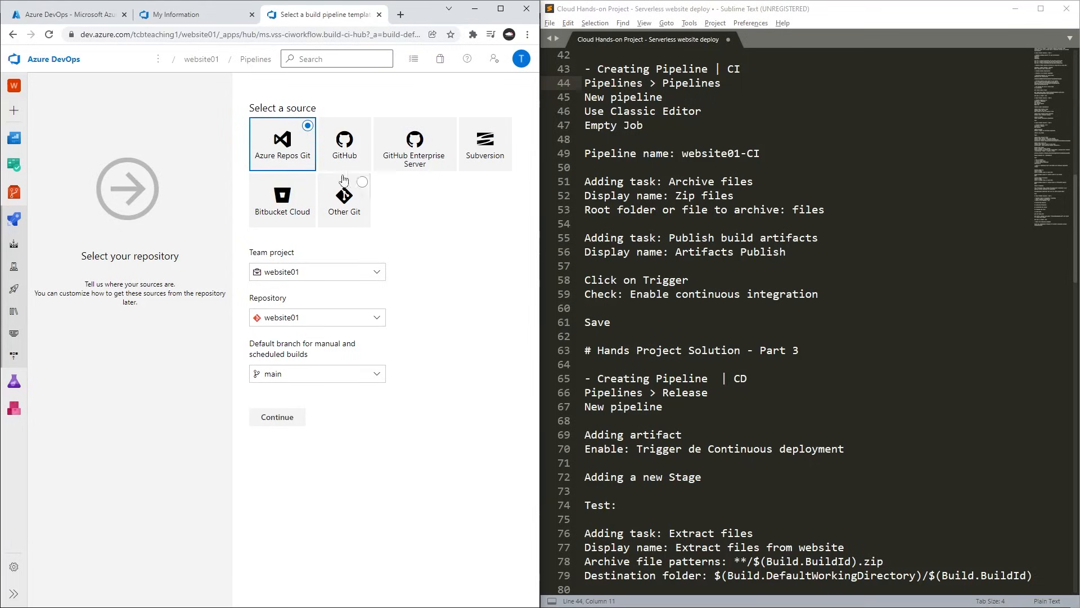
Choose the website01 repository from Azure Repos Git as the source and start the pipeline from an Empty job.
click(297, 325)
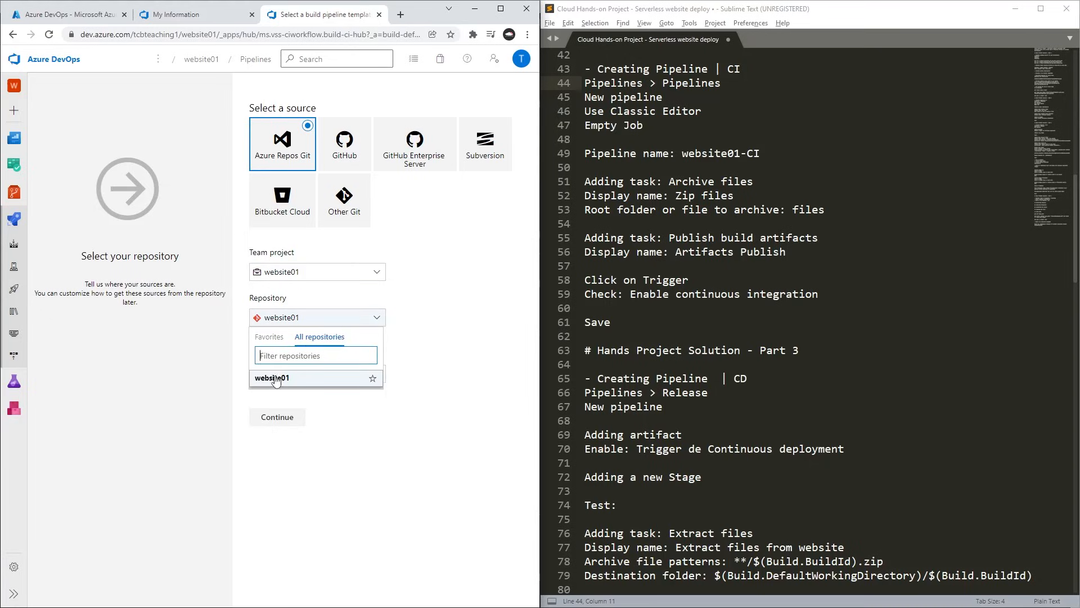
click(283, 377)
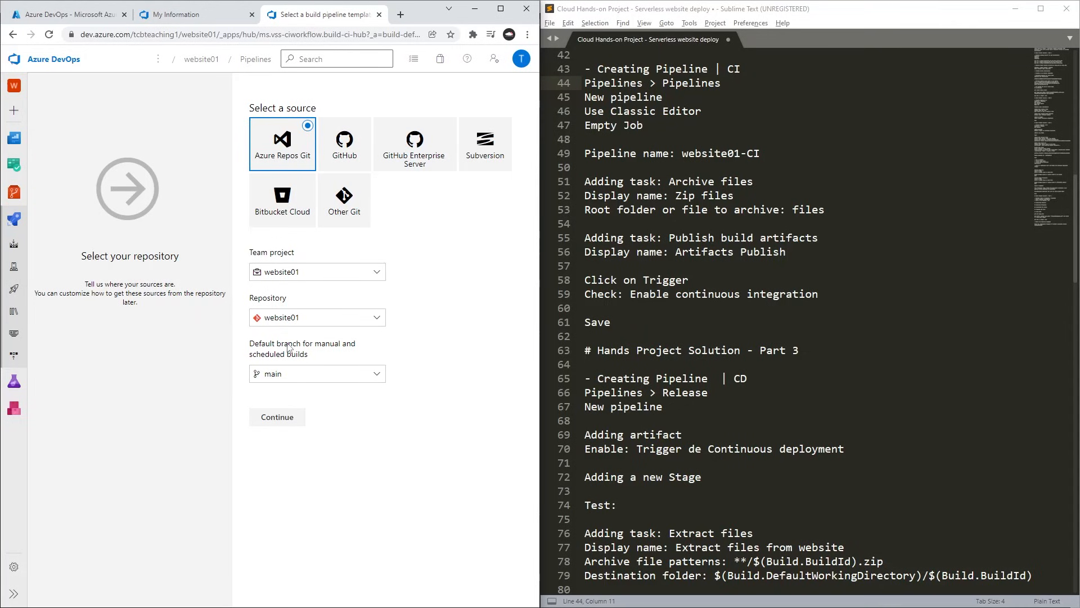
click(281, 418)
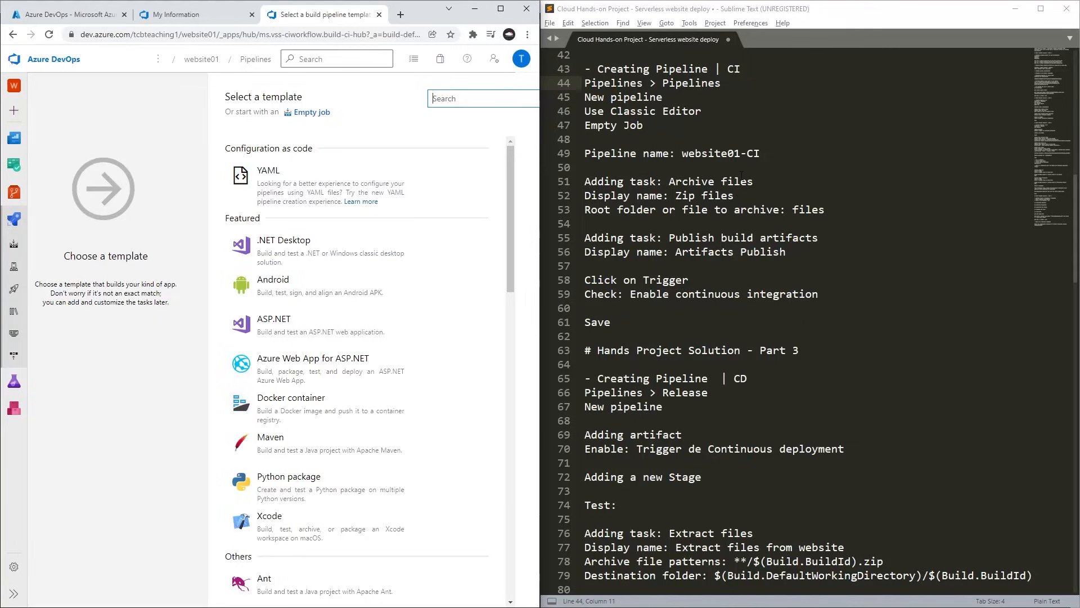
drag(645, 125, 585, 125)
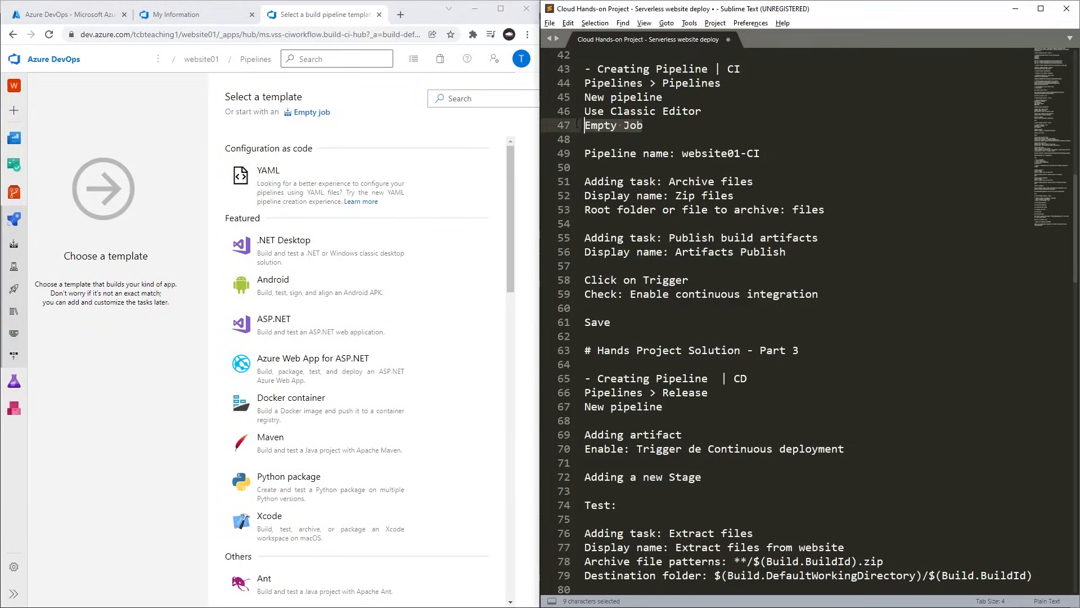
click(314, 114)
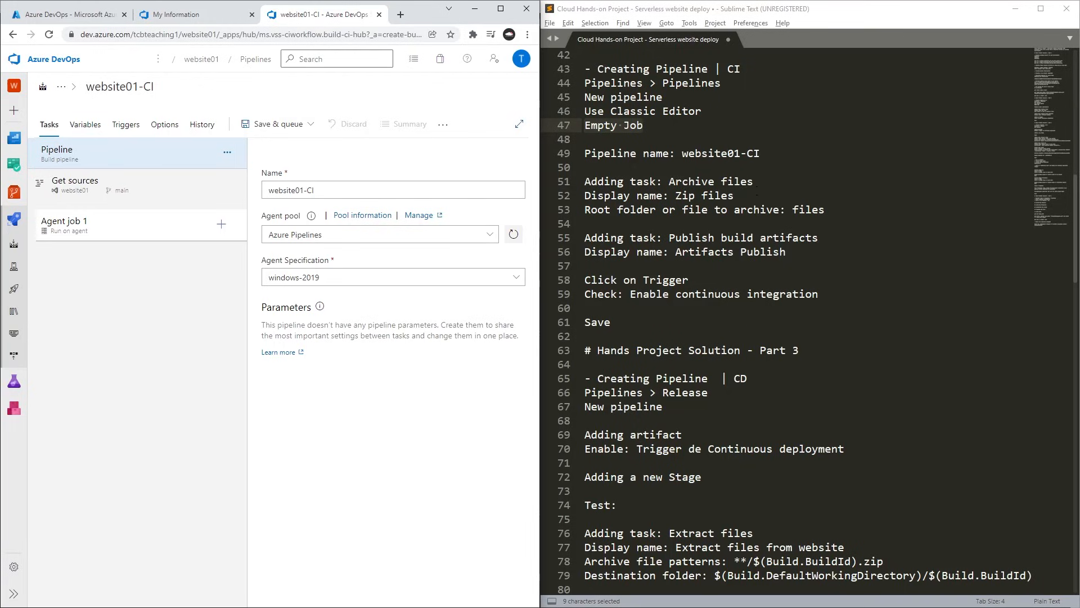
Find the Archive files task and add it to Agent job 1 of the website01-CI pipeline.
drag(665, 181, 754, 180)
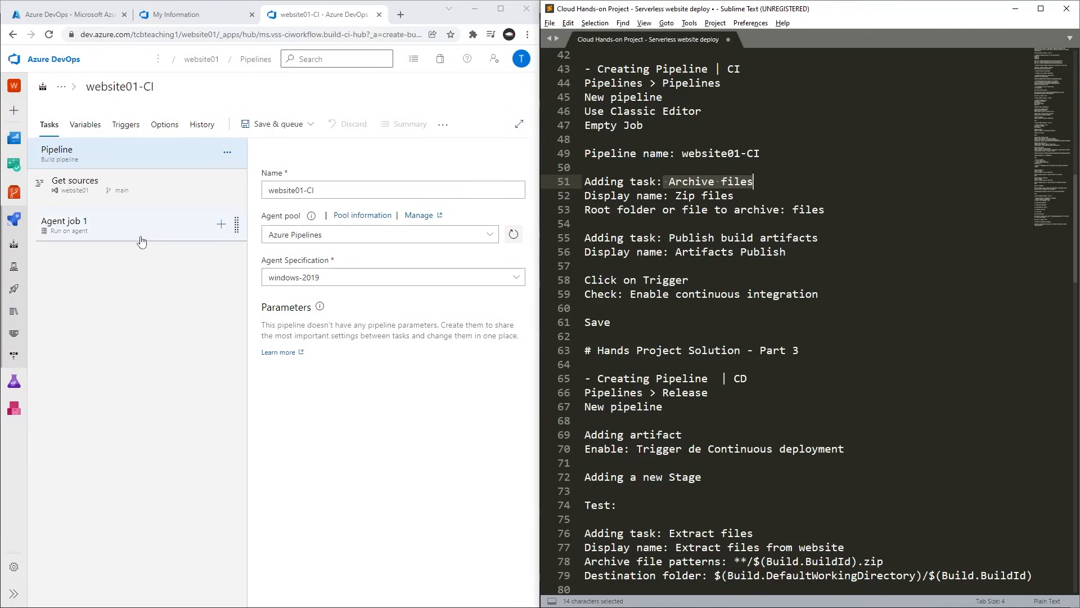
click(86, 228)
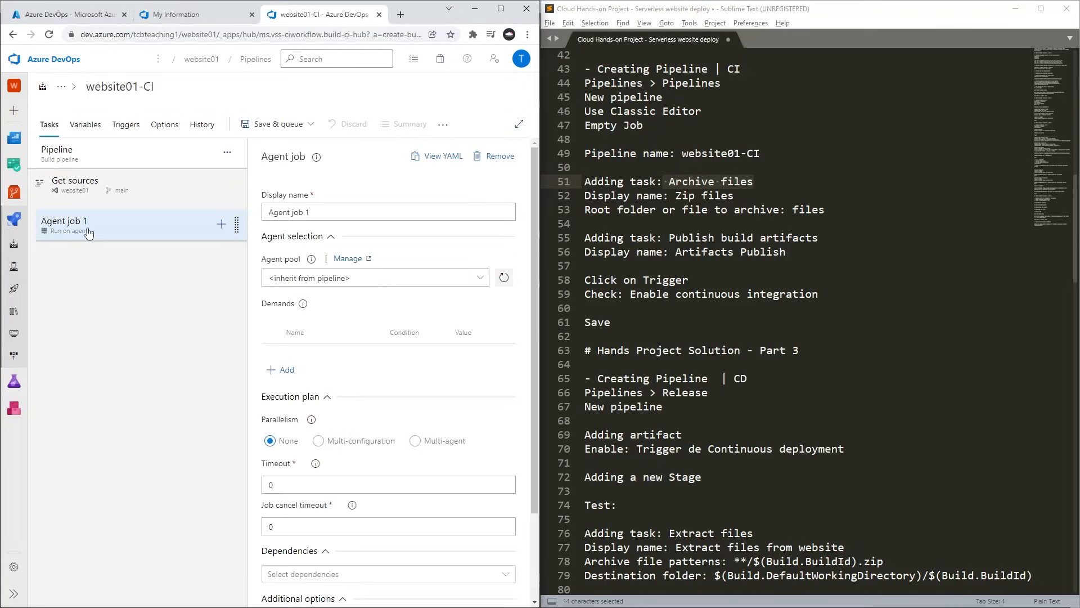
click(221, 225)
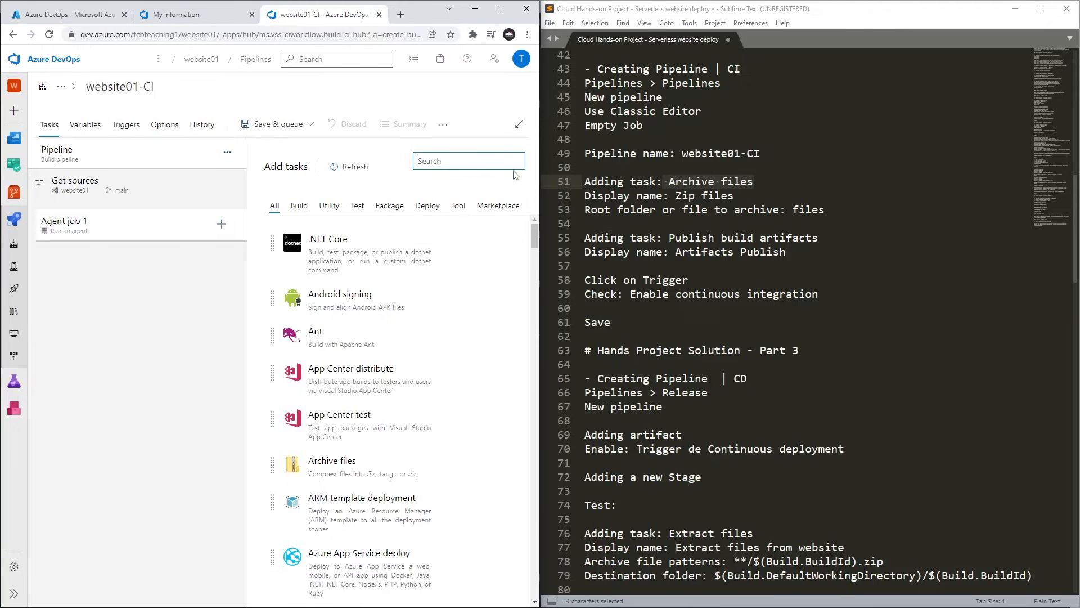
text(archive files)
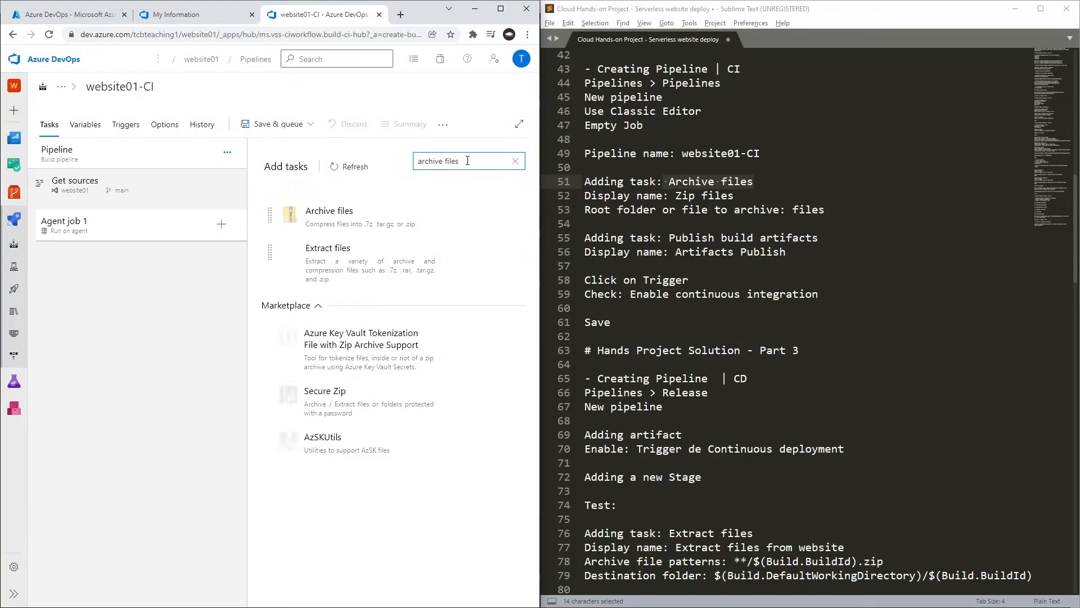
mouse_move(344, 200)
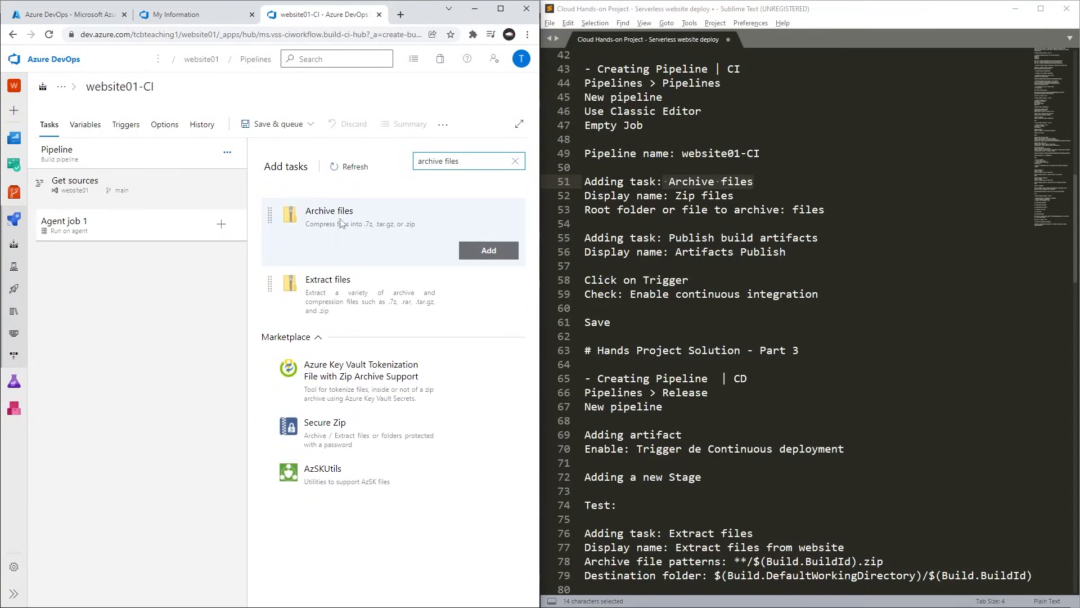
click(504, 259)
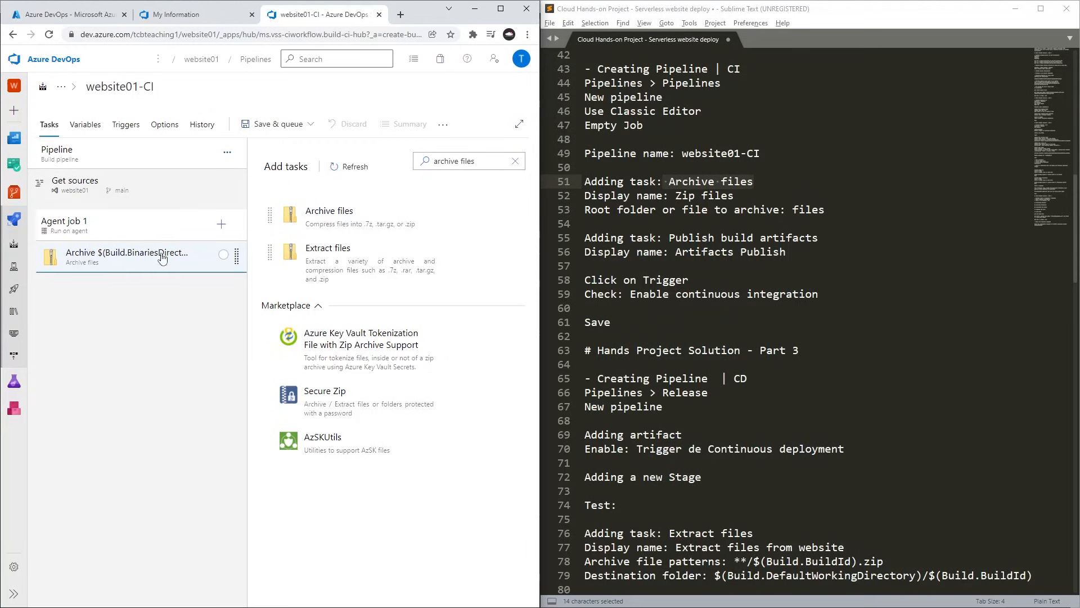
Set the Archive files task's display name to "Zip files", copied from the notes.
click(172, 263)
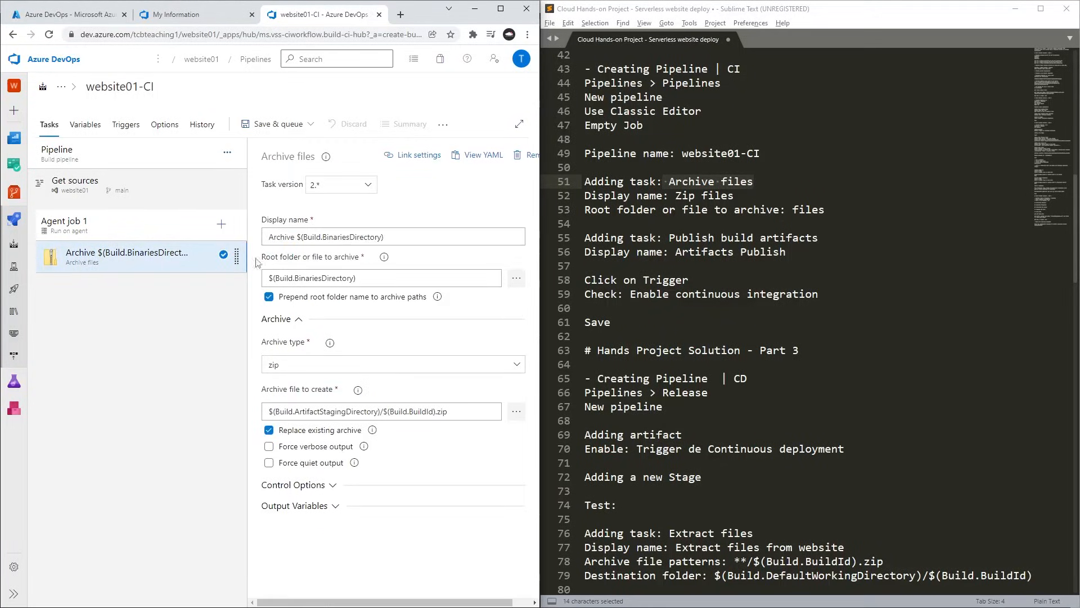
triple_click(400, 238)
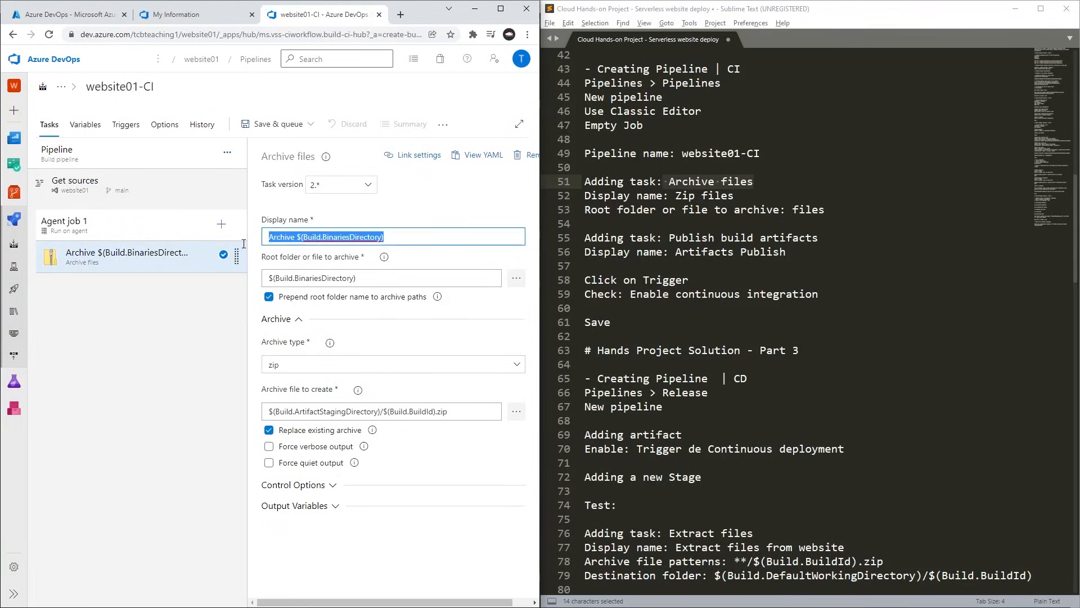
drag(677, 195, 740, 196)
key(ctrl+c)
click(495, 237)
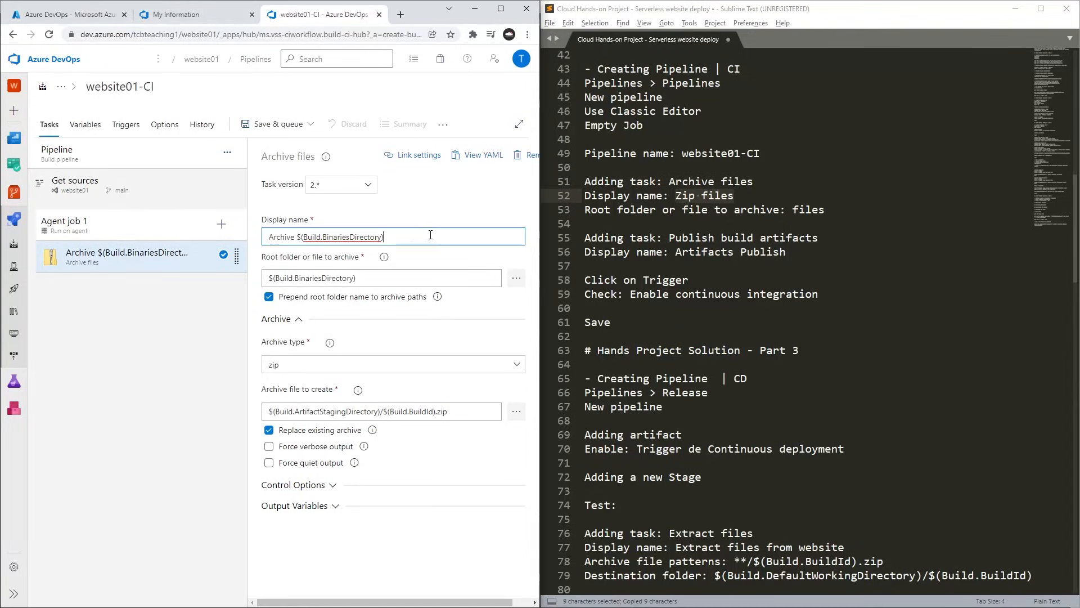
key(ctrl+a)
key(ctrl+v)
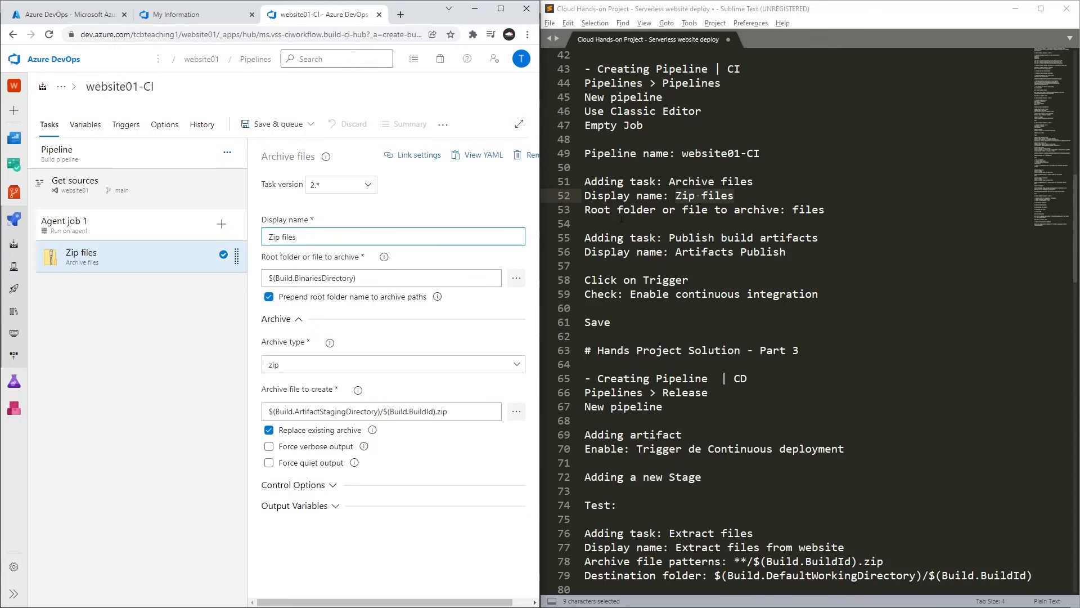
Set the Zip files task's root folder to archive to the files folder of the website01 repository.
drag(622, 209, 702, 209)
click(792, 209)
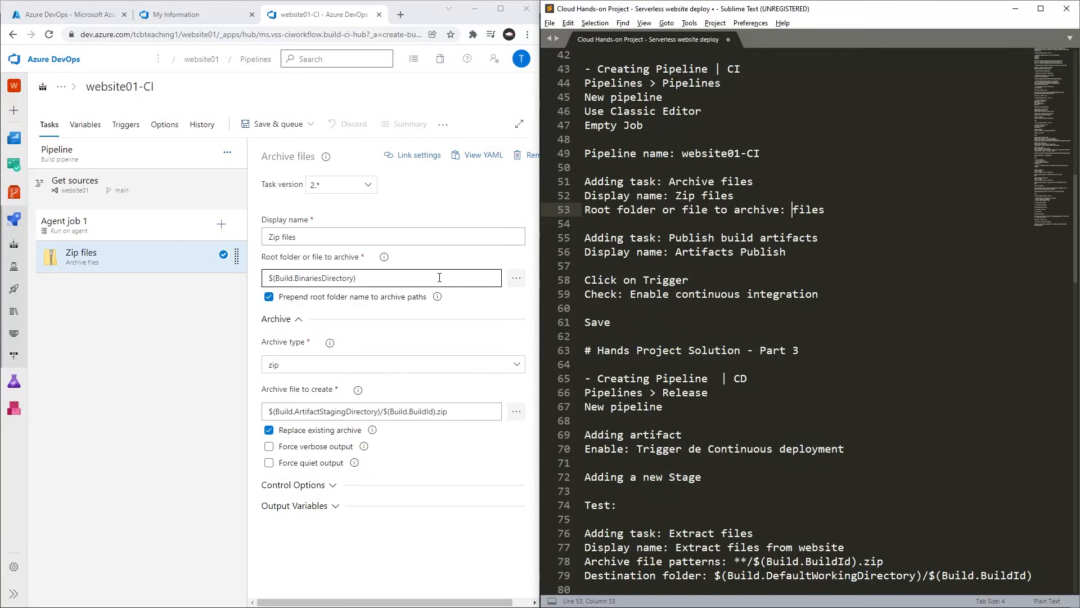
click(514, 279)
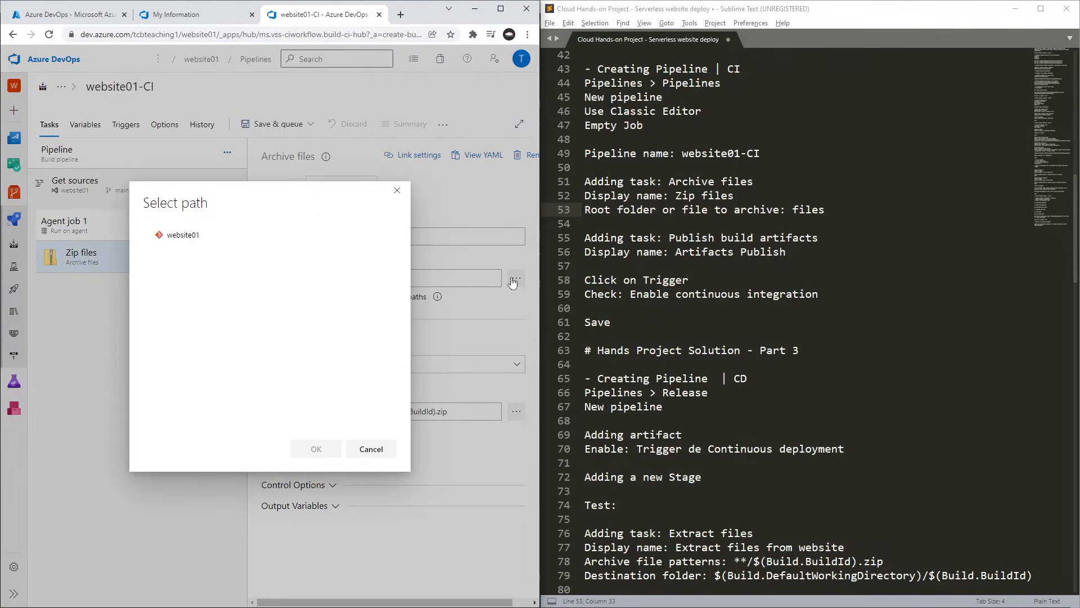
click(149, 235)
click(186, 250)
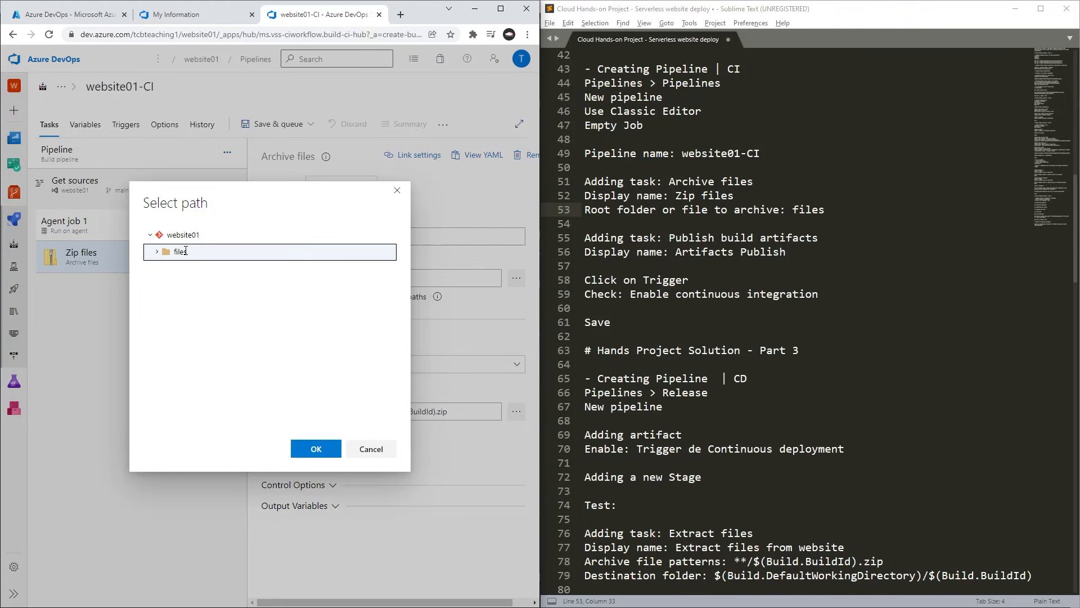
double_click(186, 251)
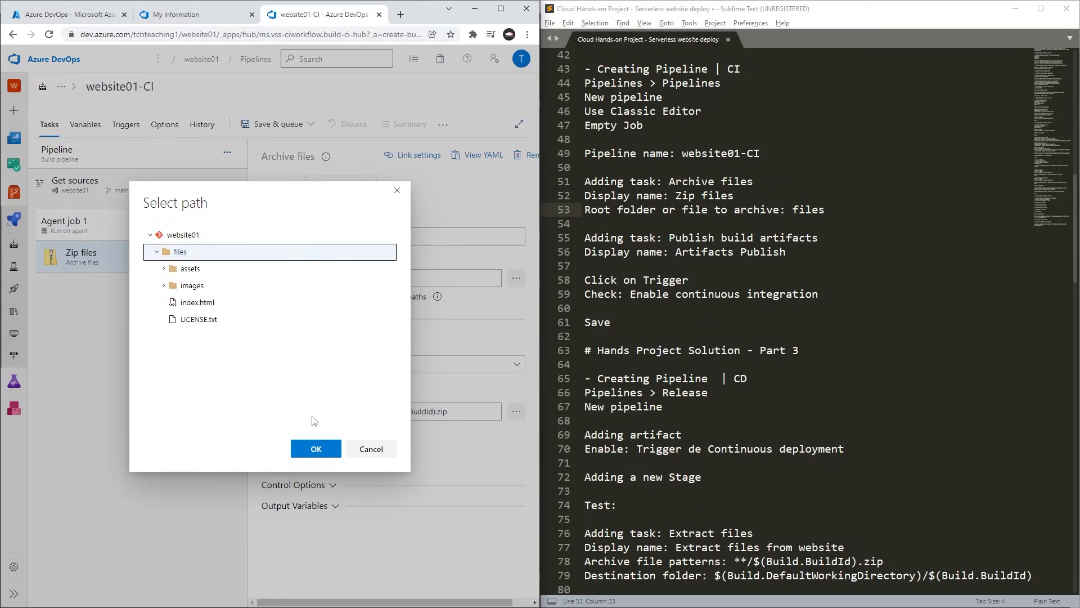
click(318, 452)
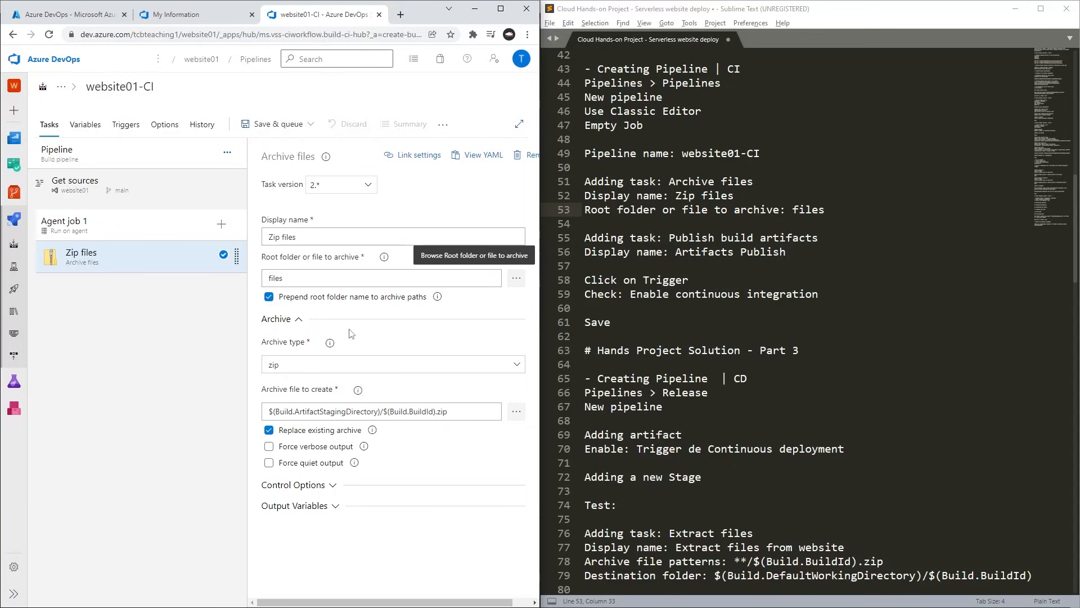
Review the Archive files task's display name and root folder instructions in the notes.
click(793, 222)
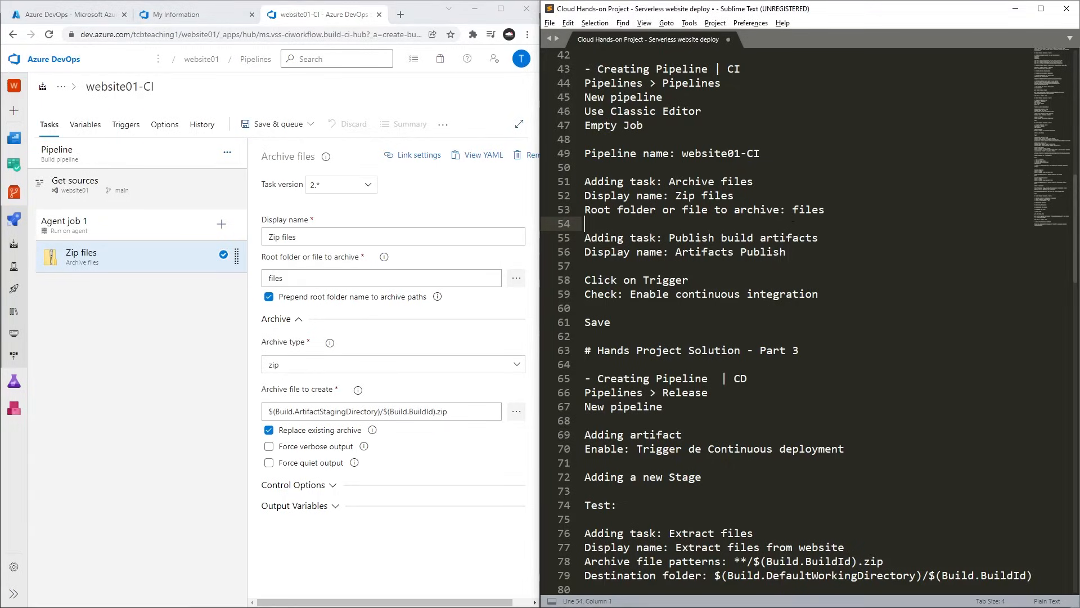
drag(848, 211, 569, 186)
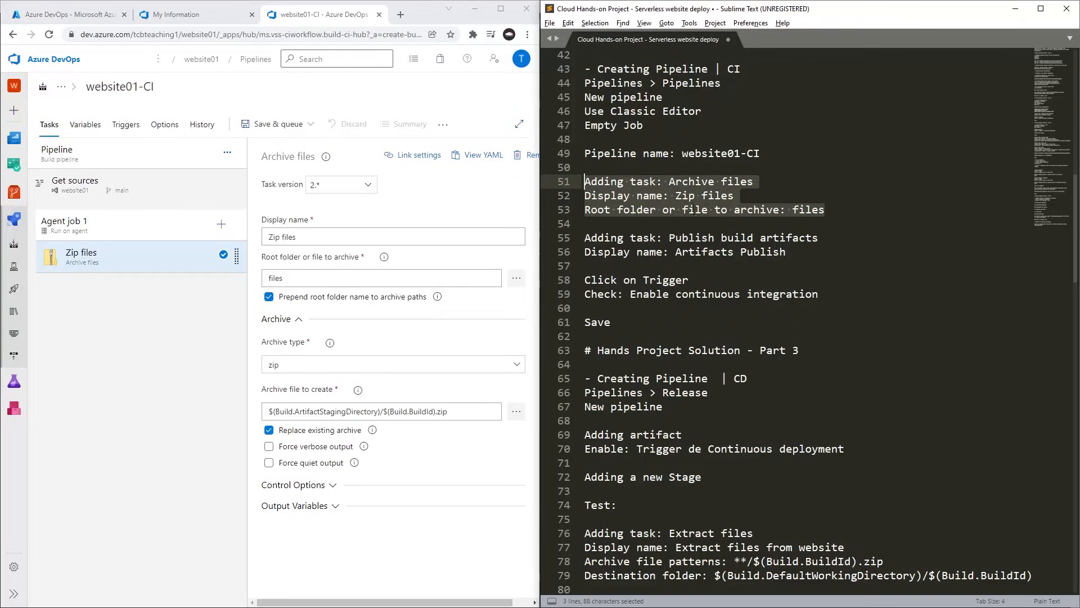
click(696, 209)
drag(676, 196, 734, 195)
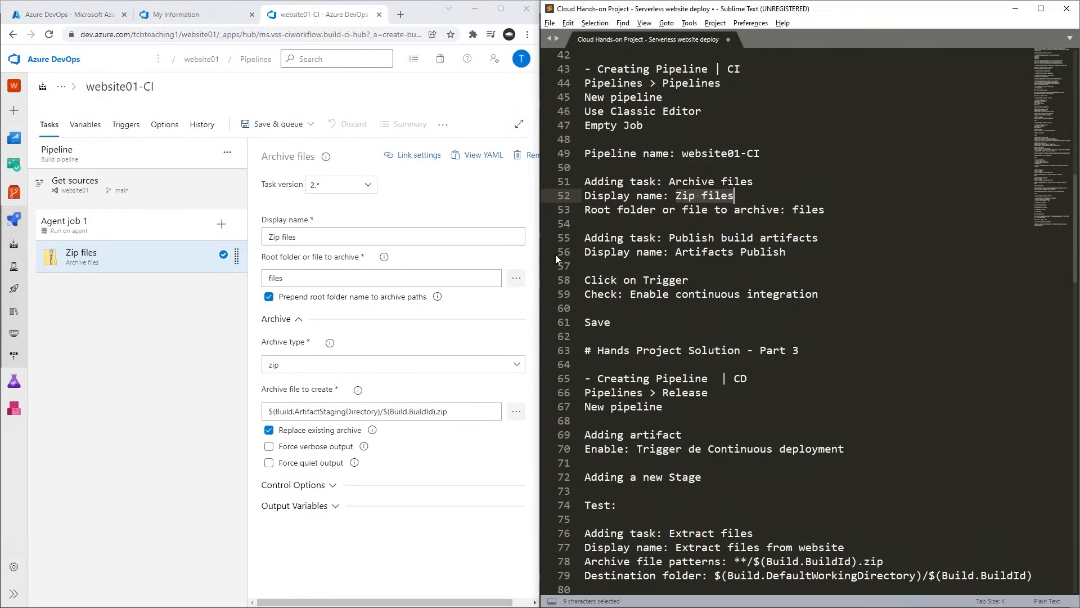
drag(617, 210, 825, 209)
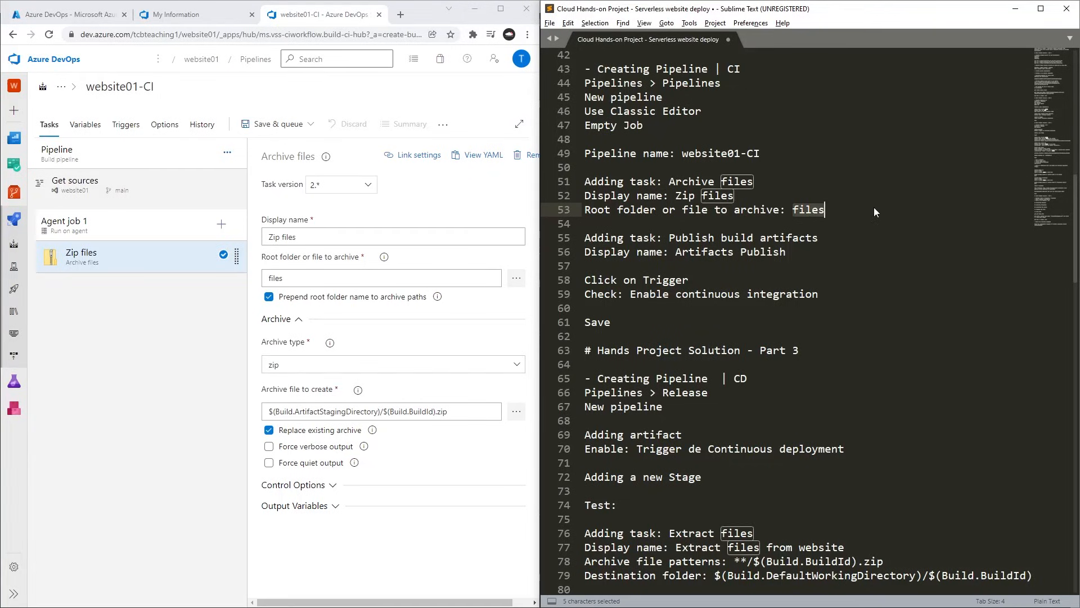
click(788, 264)
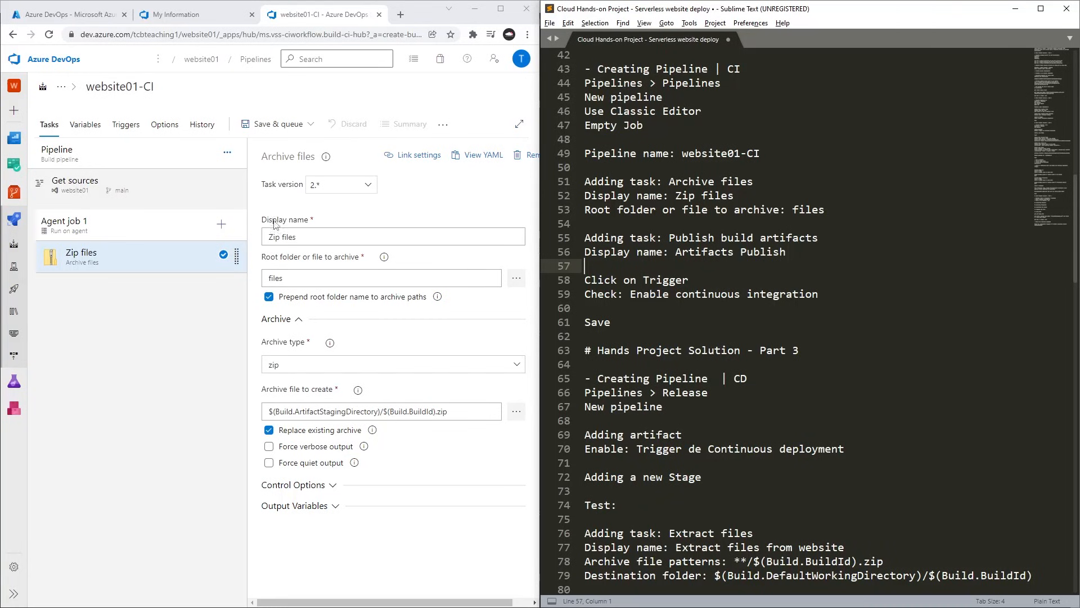
Find the Publish build artifacts task and add it to Agent job 1 after the Zip files task.
click(221, 226)
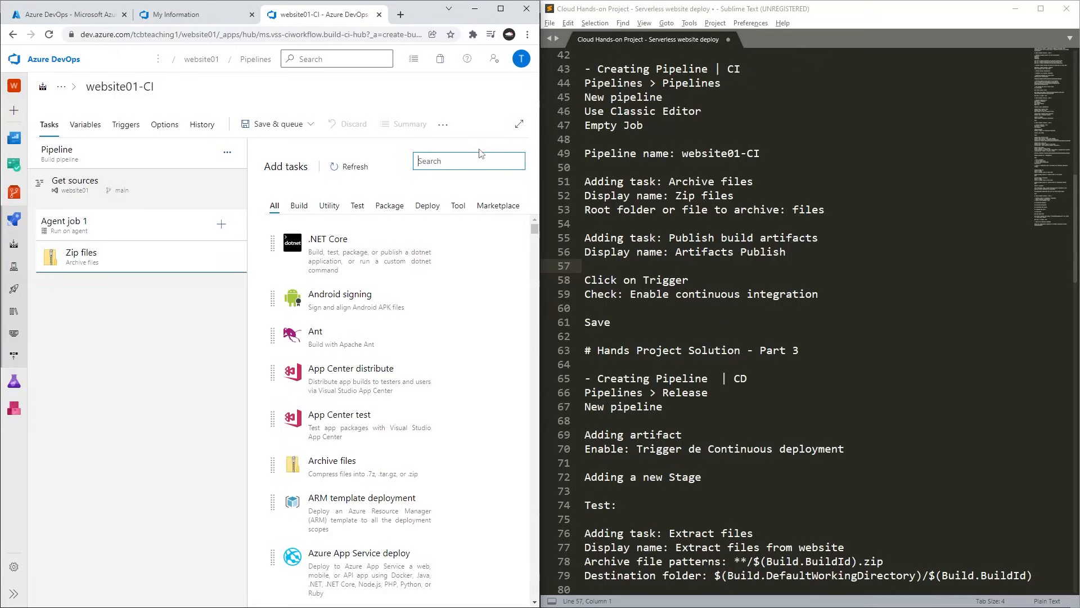
text(Publish build art)
mouse_move(339, 235)
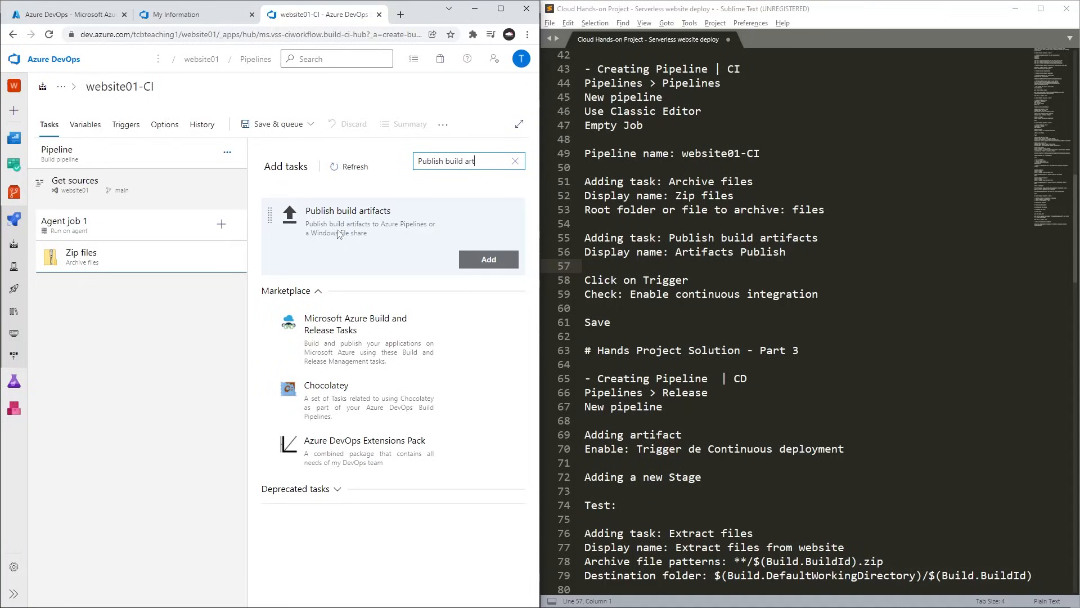
click(488, 259)
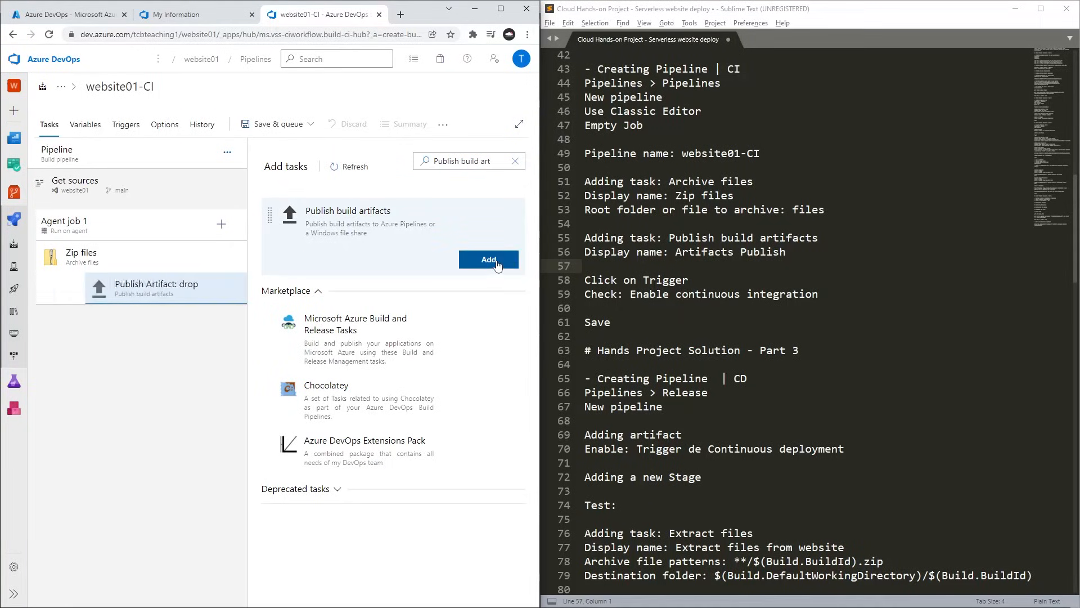
Set the Publish build artifacts task's display name to "Artifacts Publish", copied from the notes.
click(104, 298)
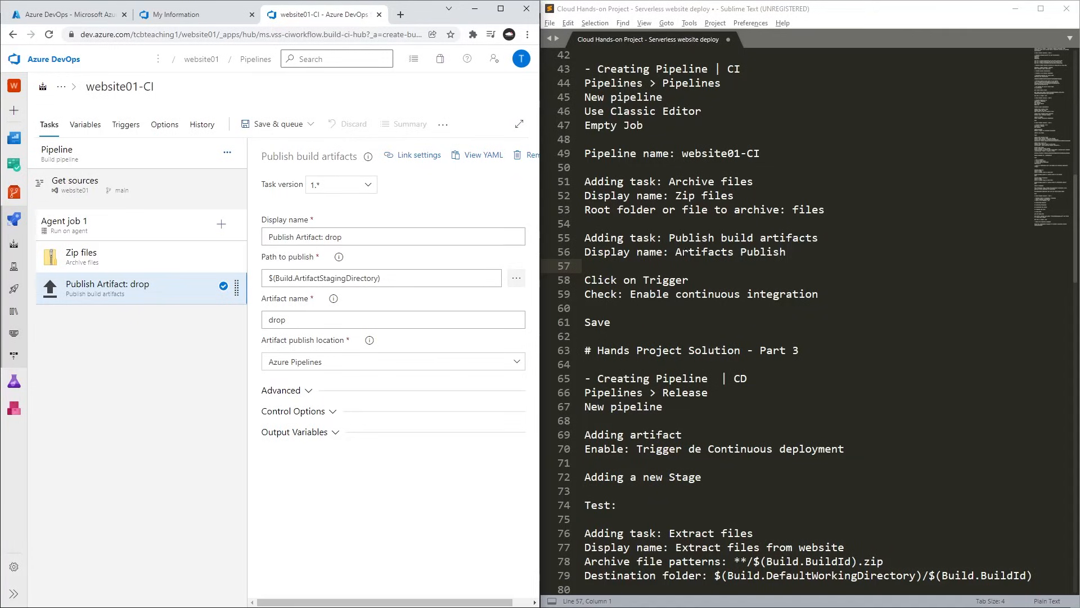
drag(676, 252, 791, 253)
key(ctrl+c)
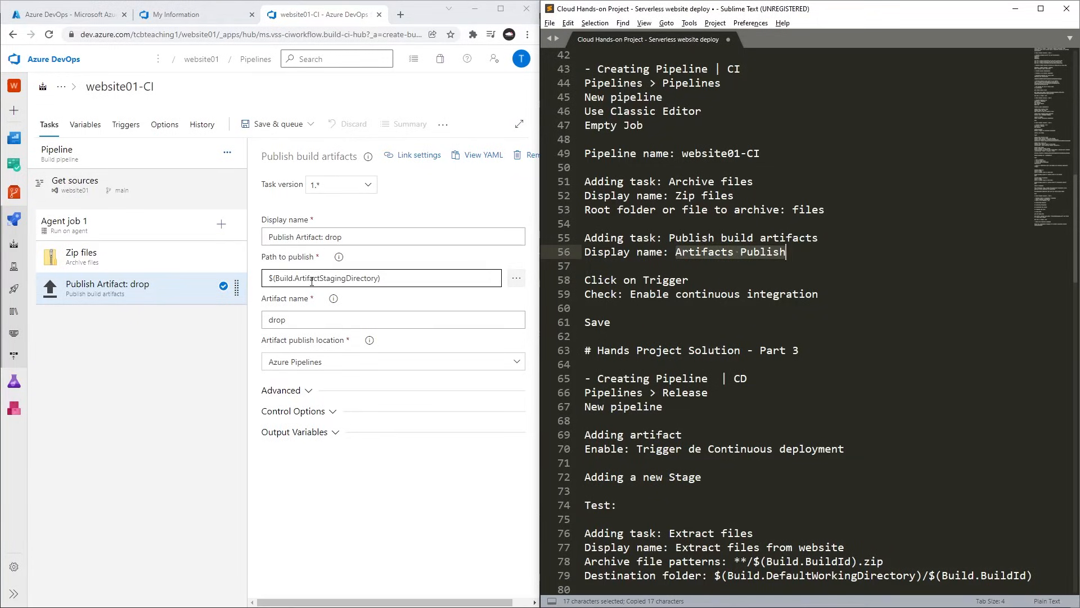
click(432, 235)
key(ctrl+a)
key(ctrl+v)
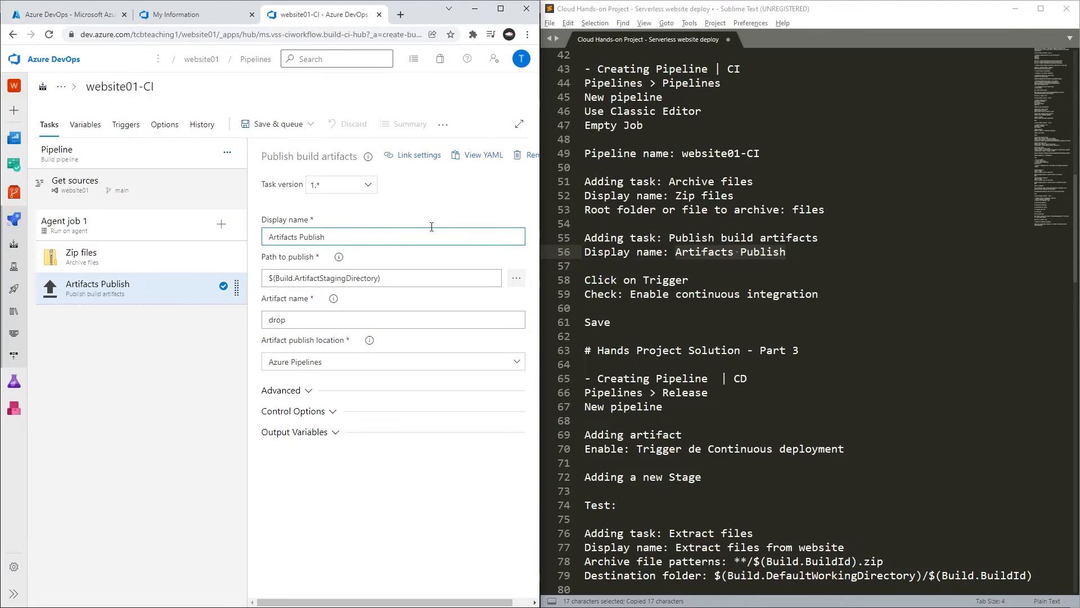
Review the website01-CI pipeline's source settings, Agent job 1, and the Zip files and Artifacts Publish tasks.
click(363, 209)
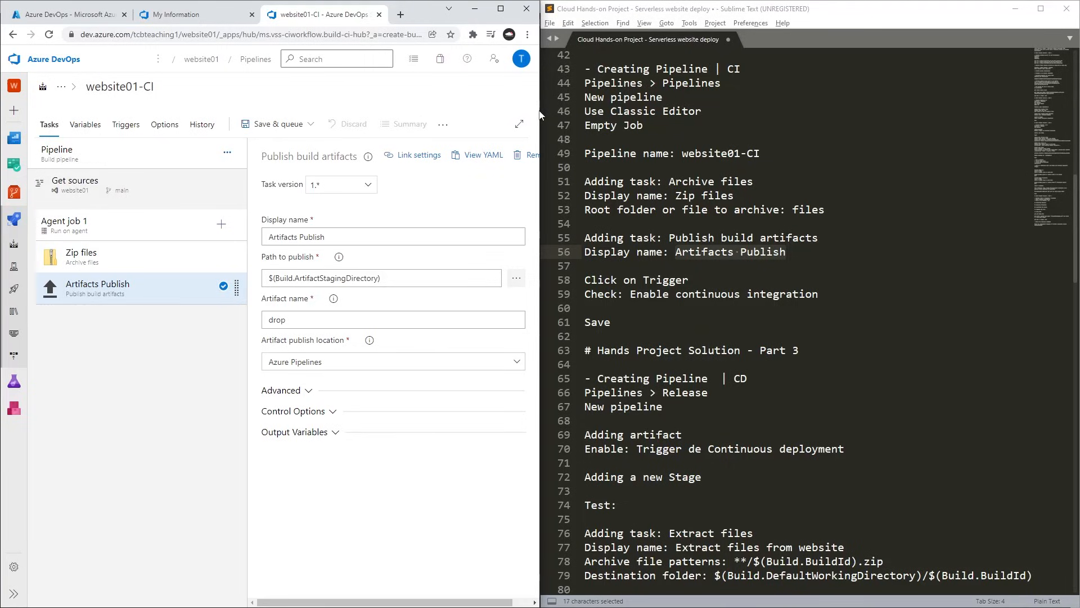
click(500, 9)
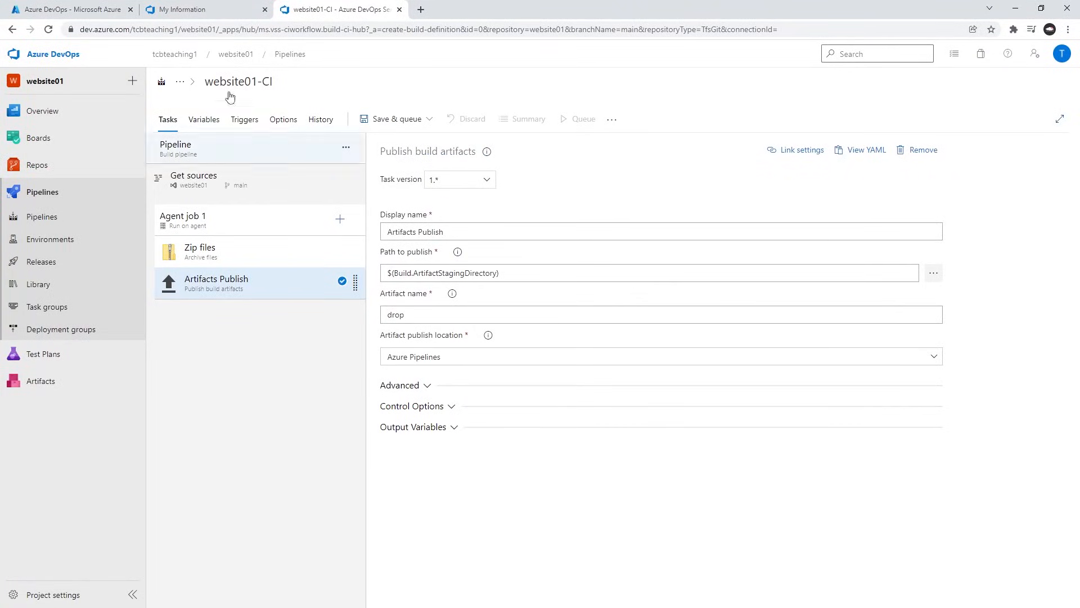
mouse_move(276, 85)
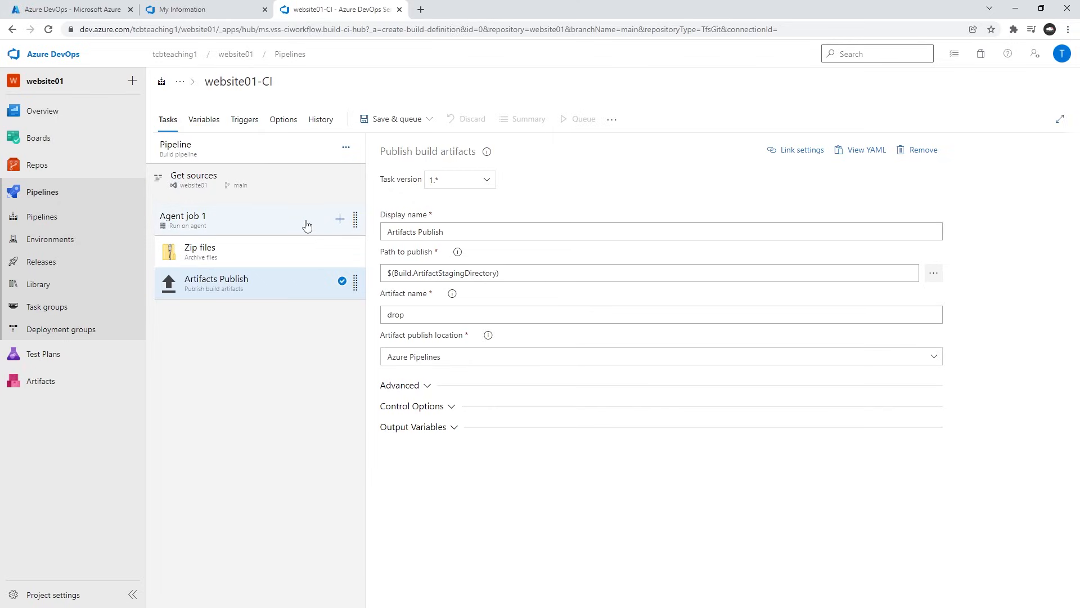
click(190, 179)
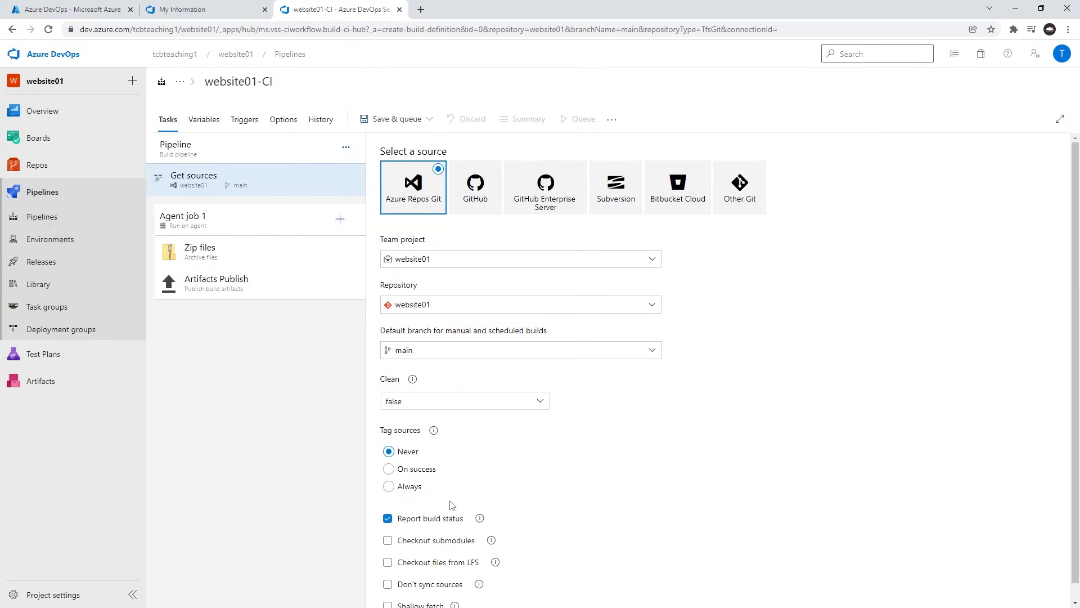
click(174, 225)
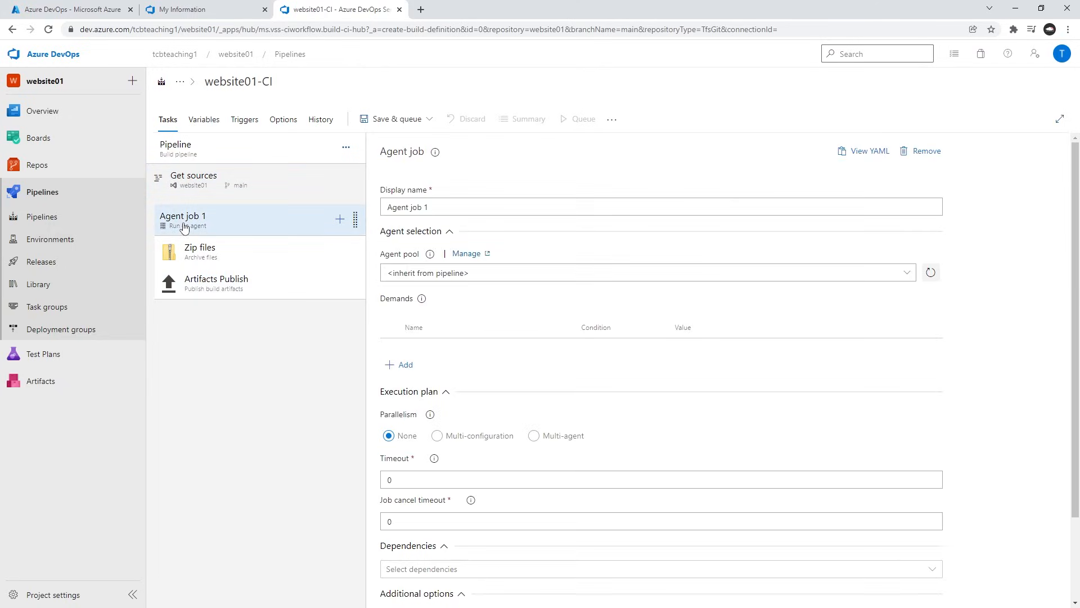
click(206, 252)
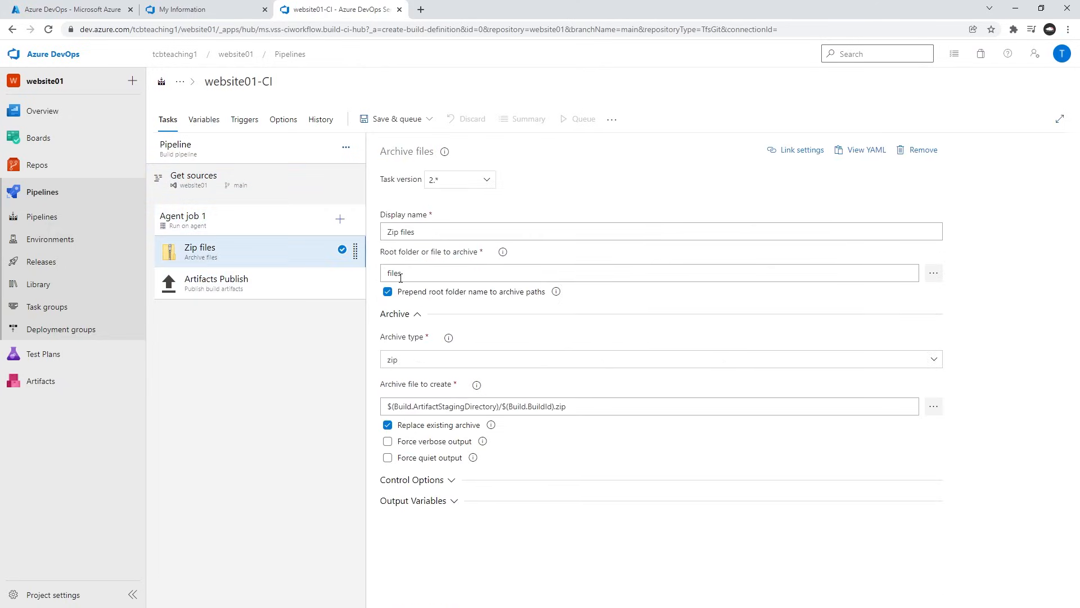
click(204, 288)
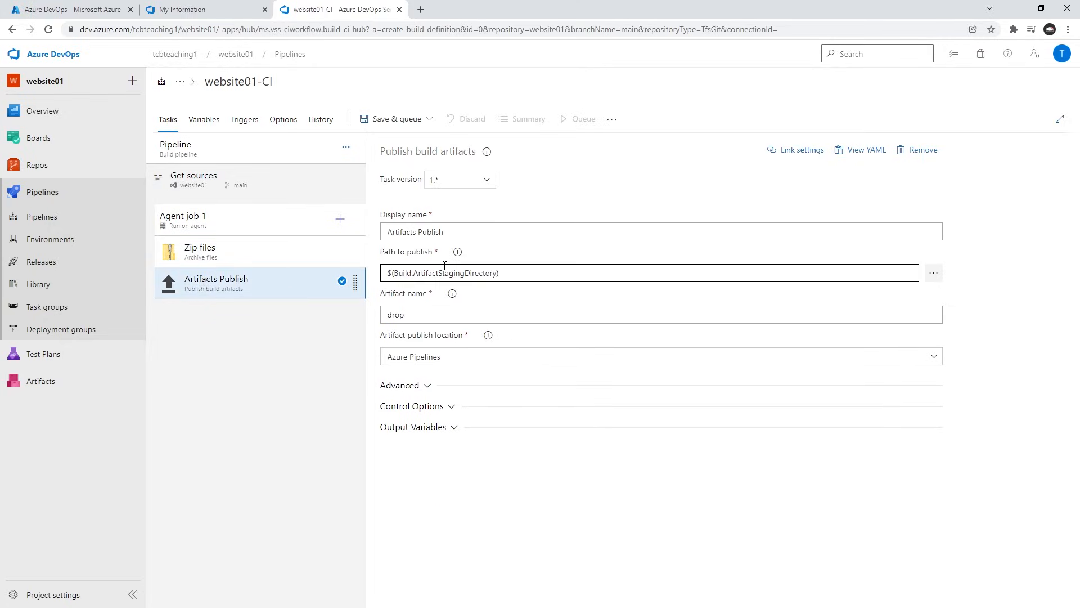
Save the website01-CI build pipeline in the root folder without queuing a build or adding a comment.
click(429, 119)
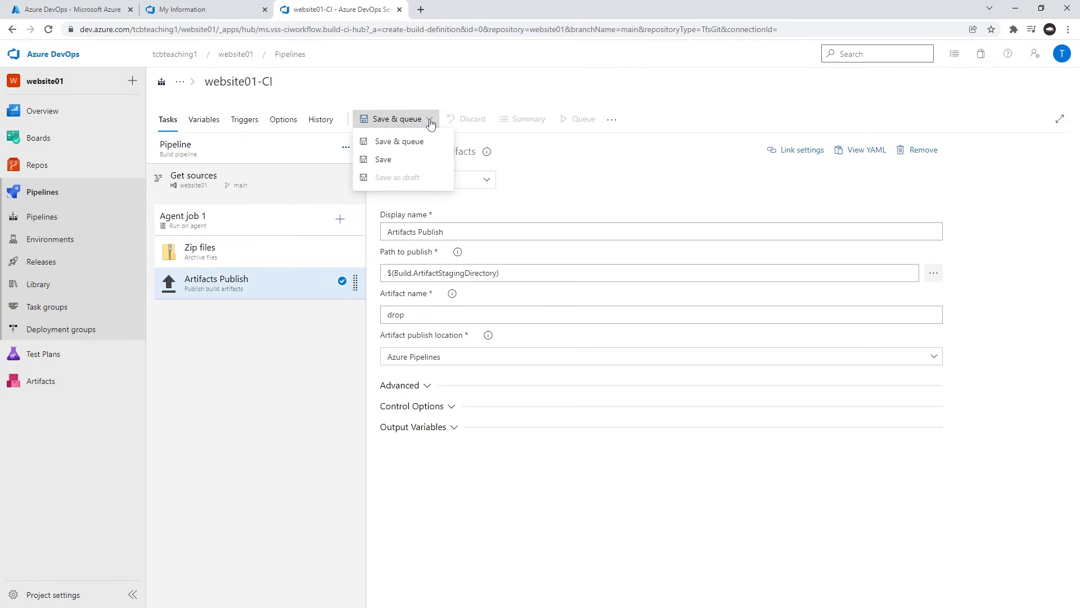
click(379, 162)
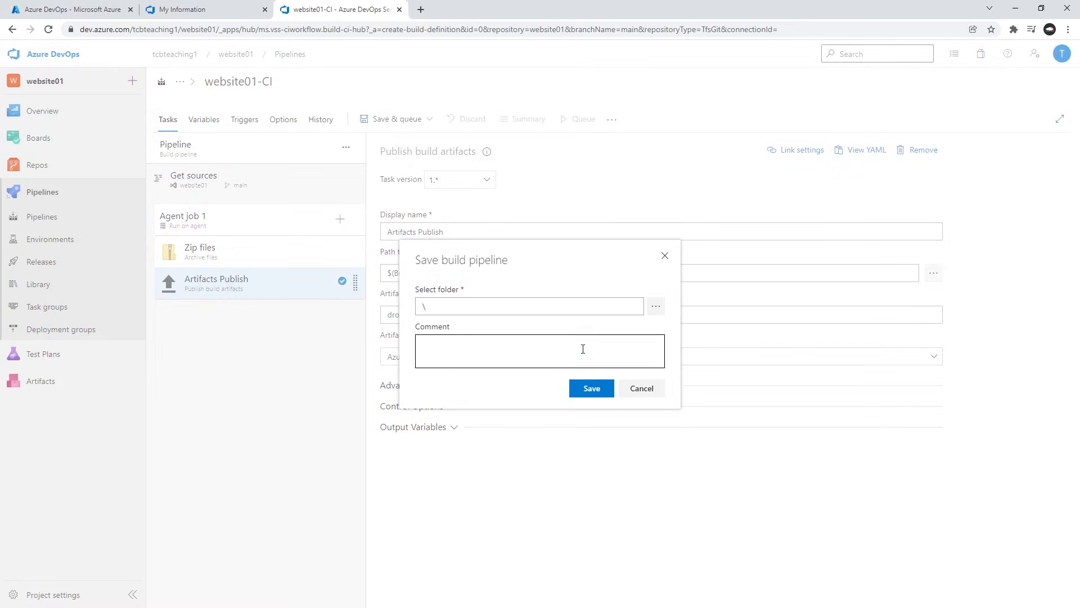
click(592, 387)
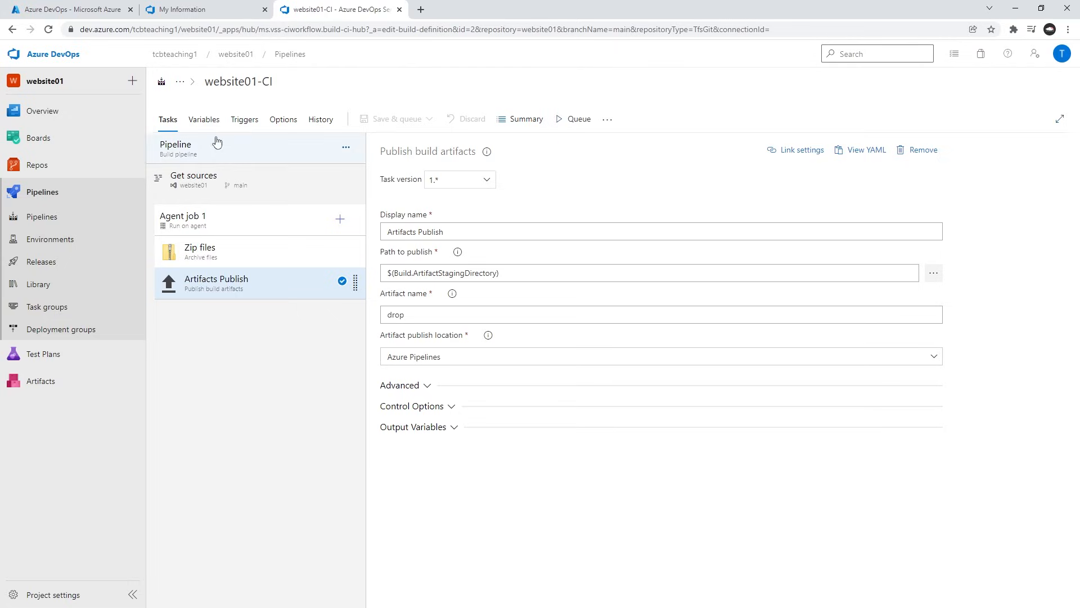
Enable continuous integration for the website01 repository in the pipeline's triggers and check the setting against the notes.
click(244, 120)
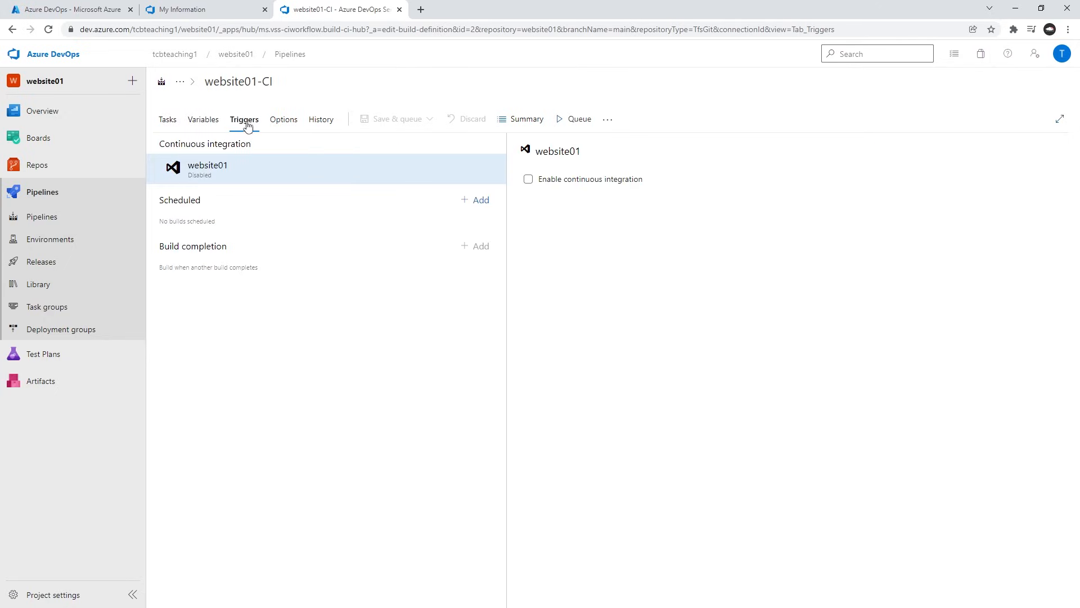
click(529, 180)
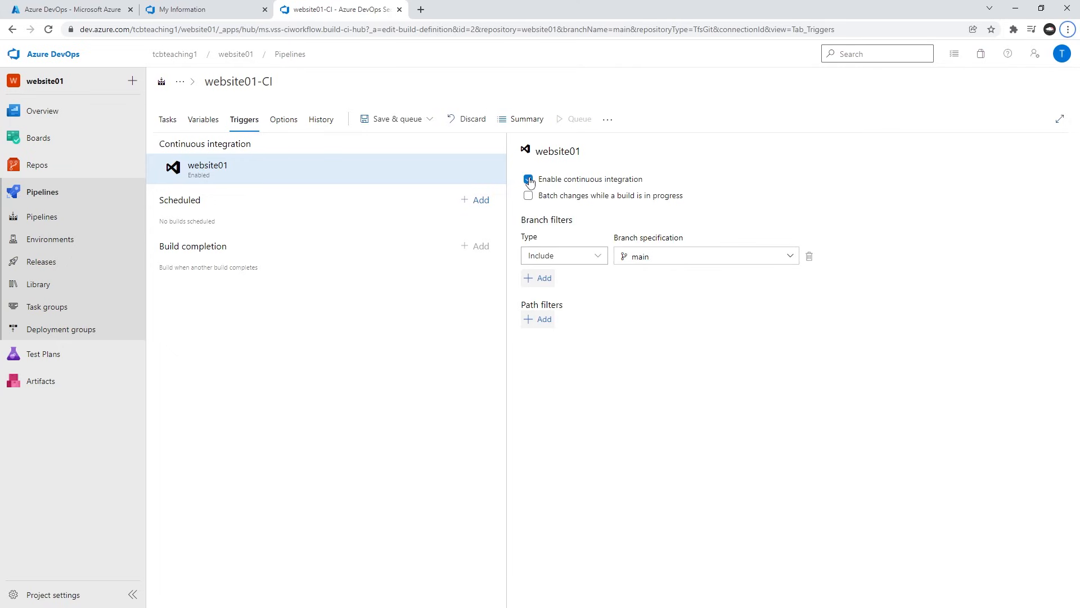
key(alt+Tab)
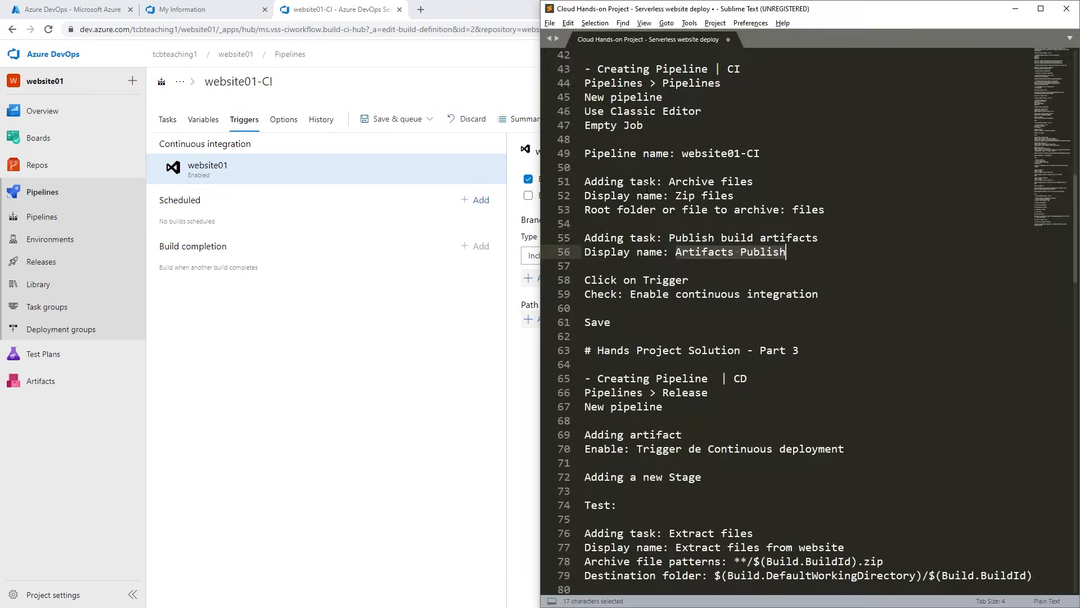
click(689, 280)
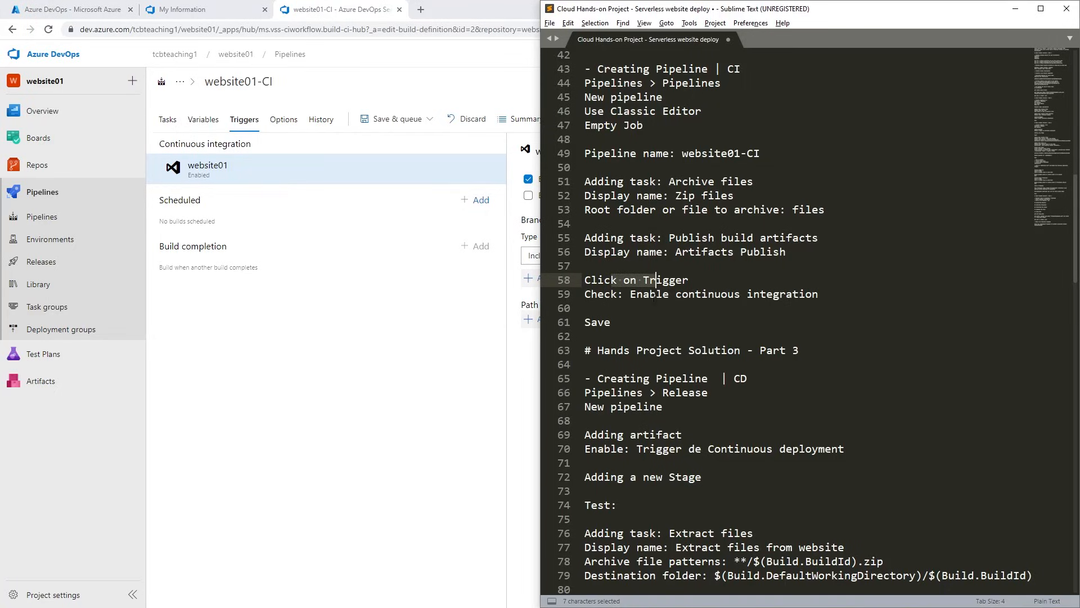
click(630, 293)
drag(630, 294, 800, 294)
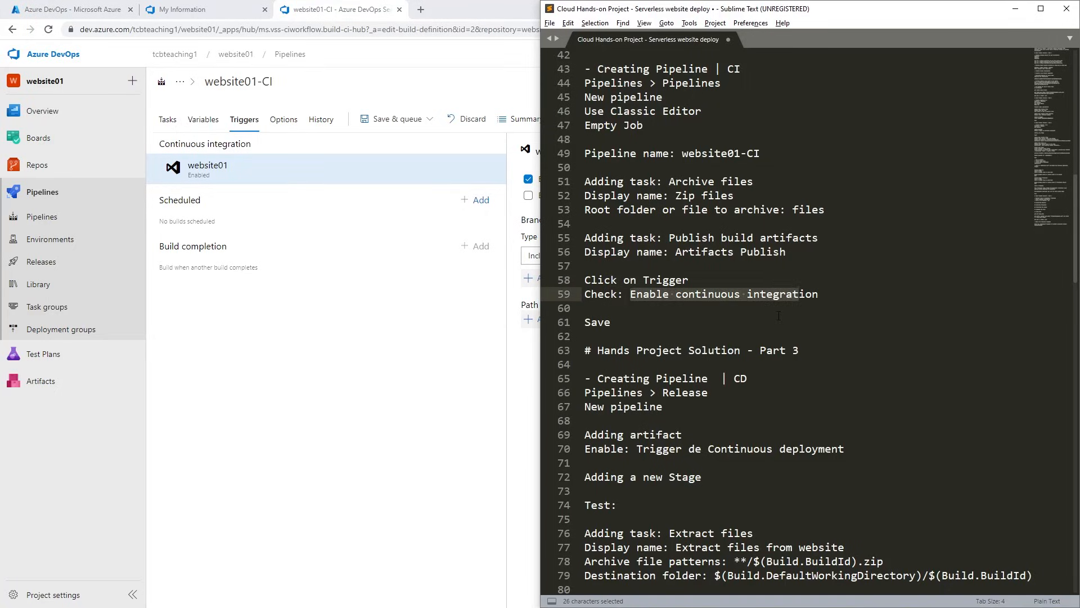
Save the trigger change to website01-CI without queuing a build or adding a comment.
click(452, 322)
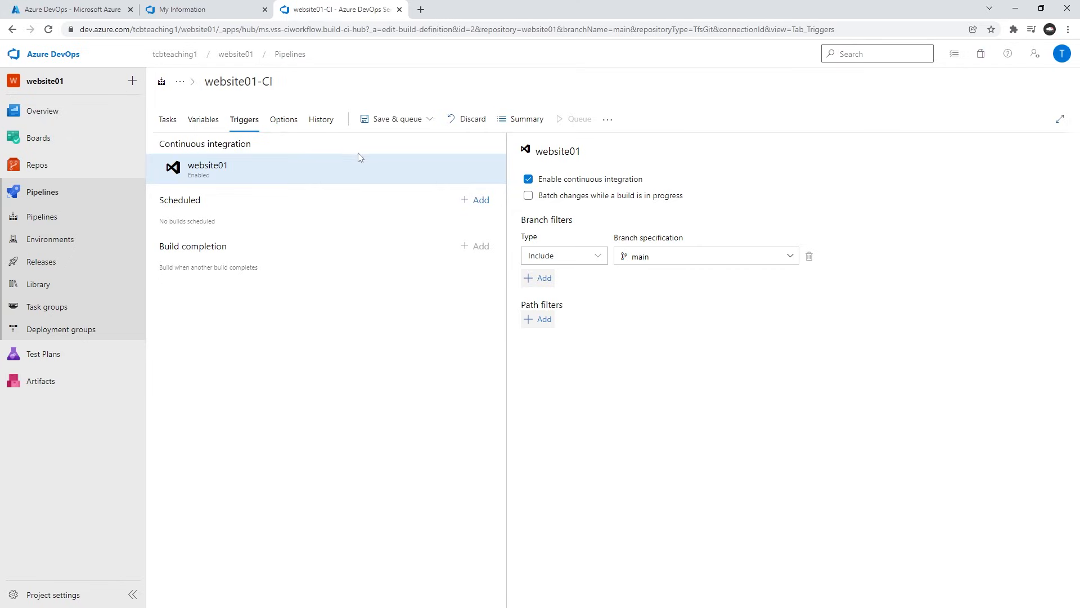
click(430, 120)
click(392, 162)
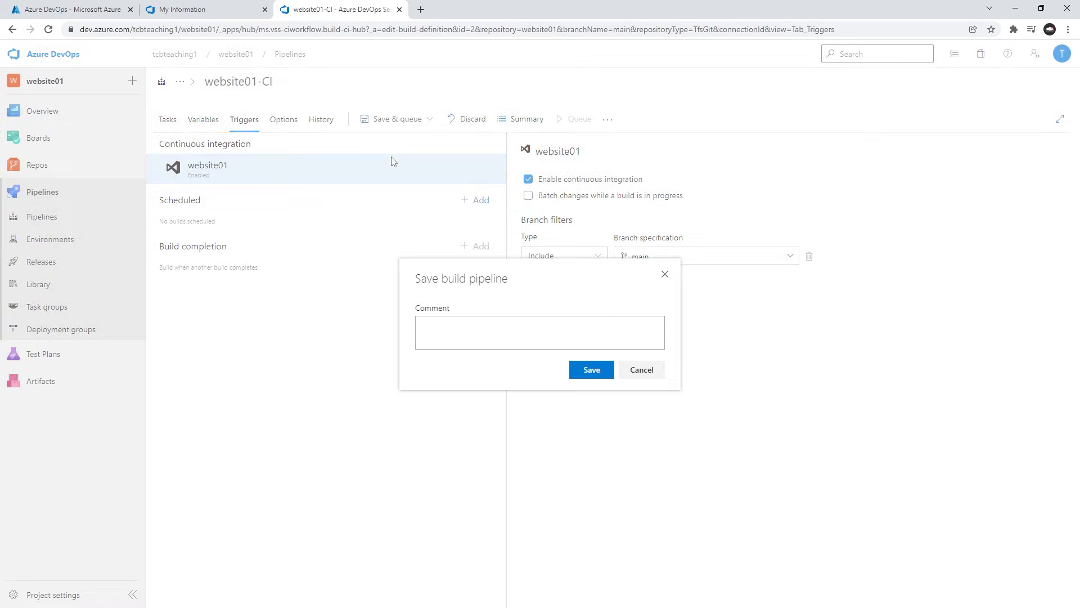
click(592, 369)
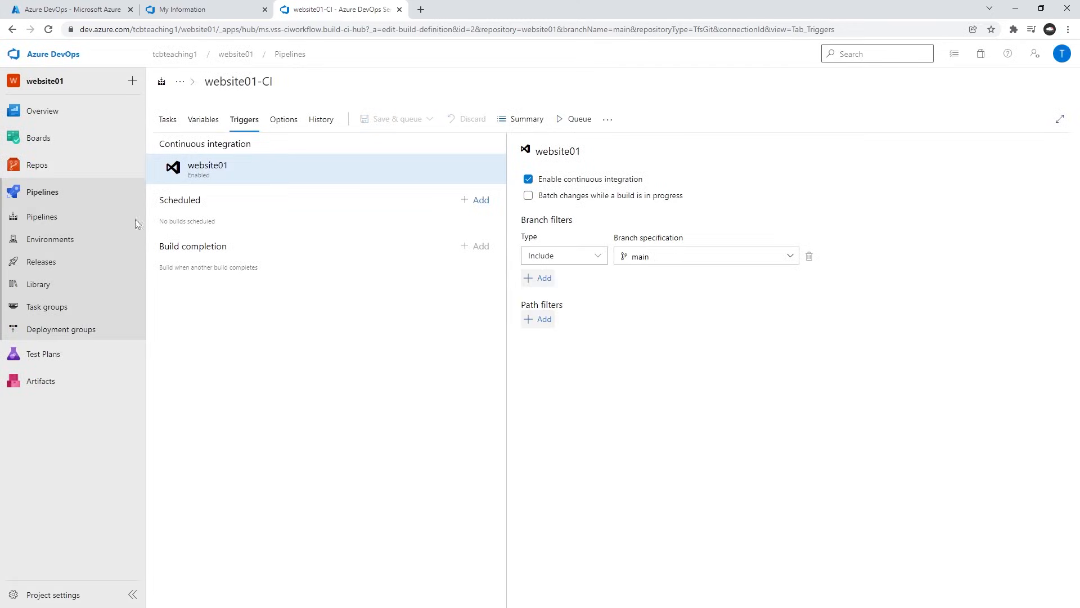
Open the saved website01-CI pipeline for editing from the pipelines list and look at its run summary.
click(54, 223)
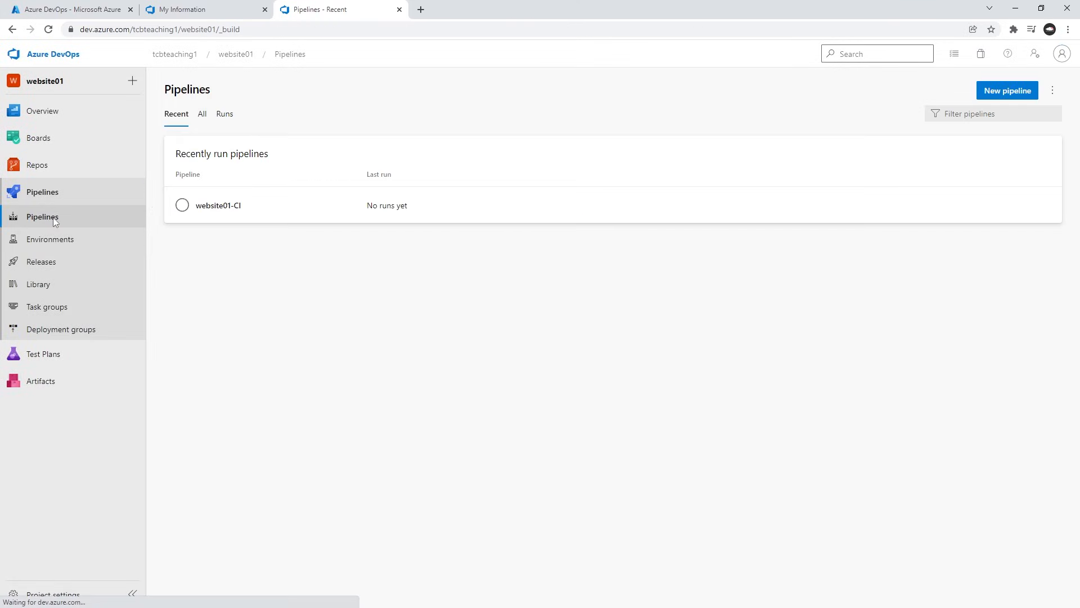
click(220, 208)
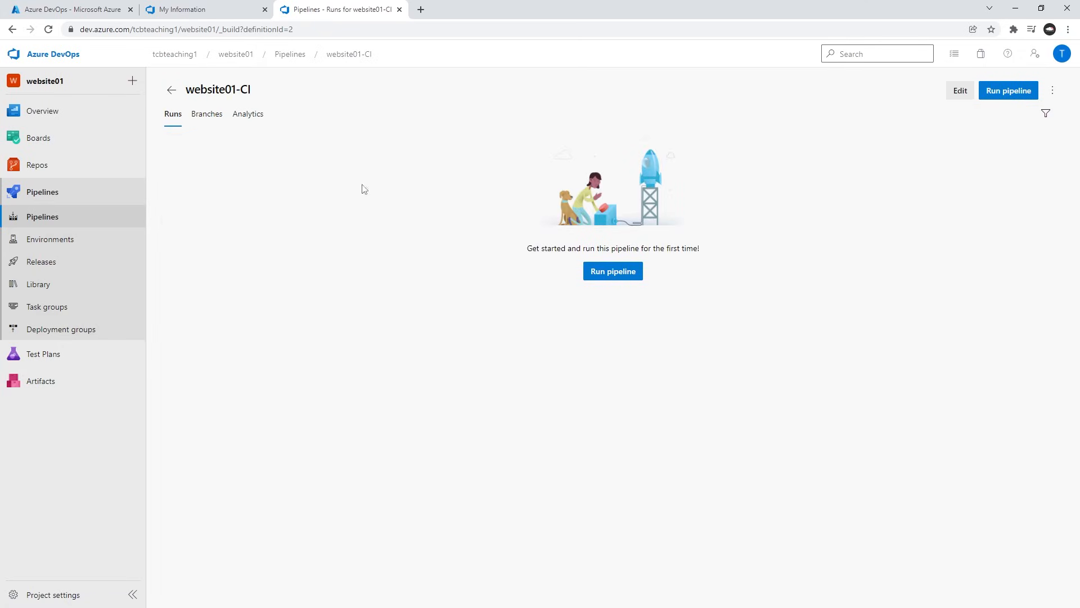
click(958, 90)
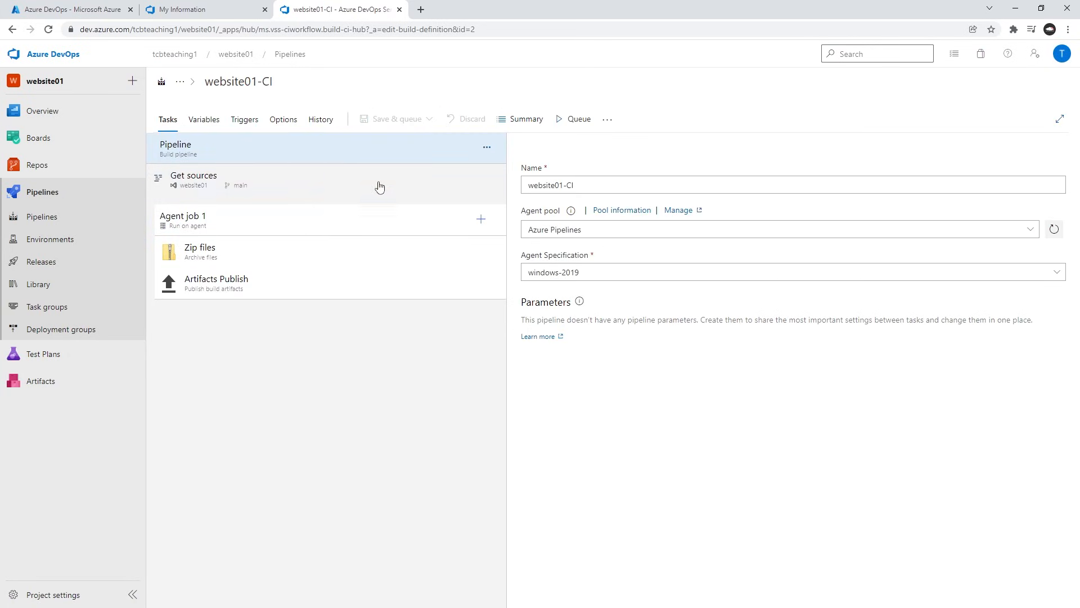
click(524, 119)
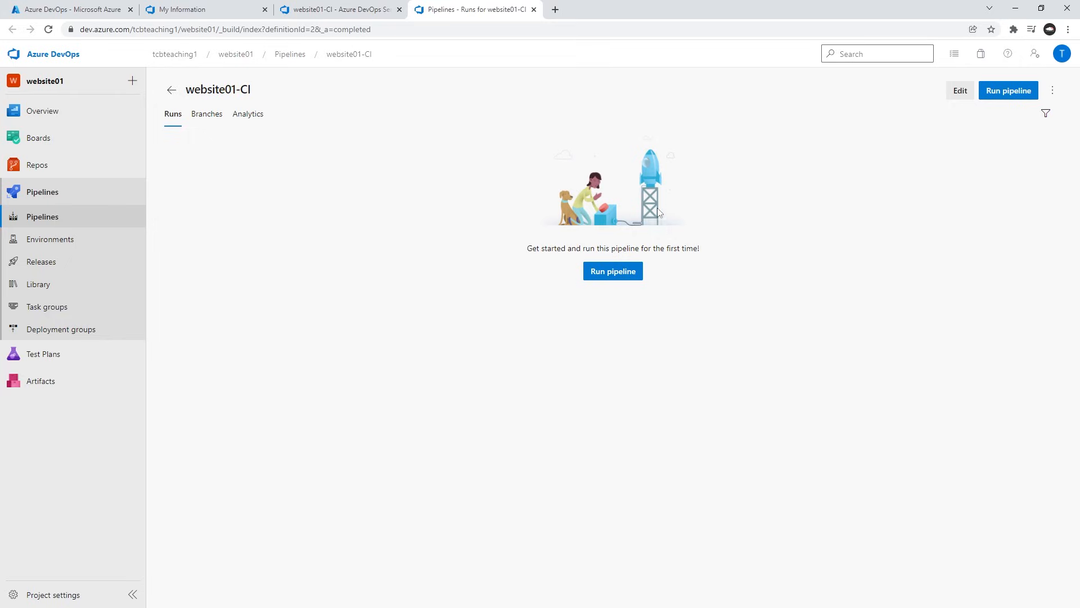
click(533, 10)
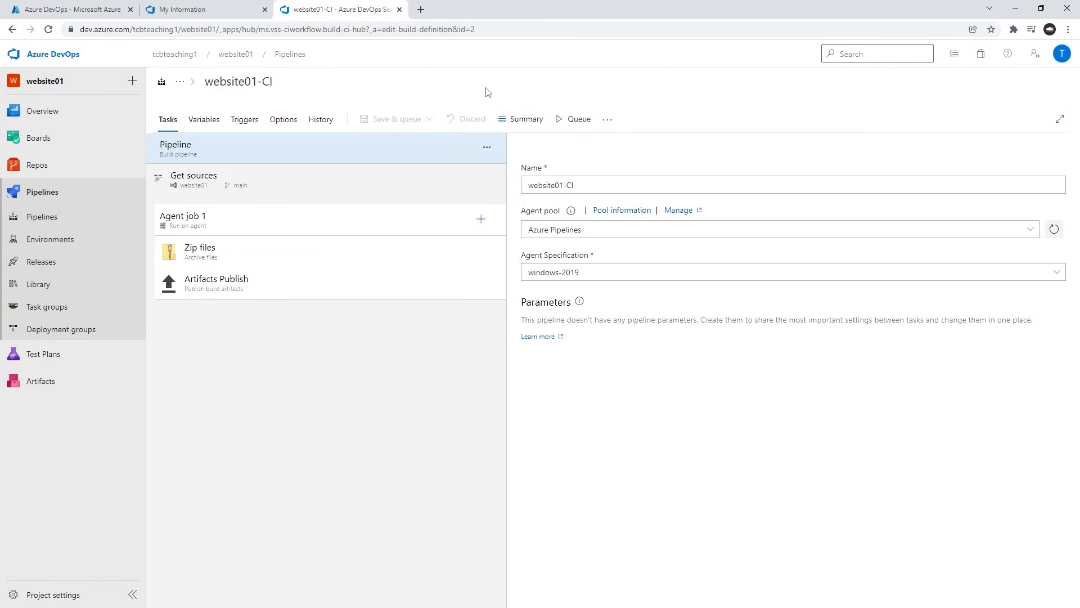
Look through the website01-CI pipeline's variables, triggers, options and change history.
click(214, 120)
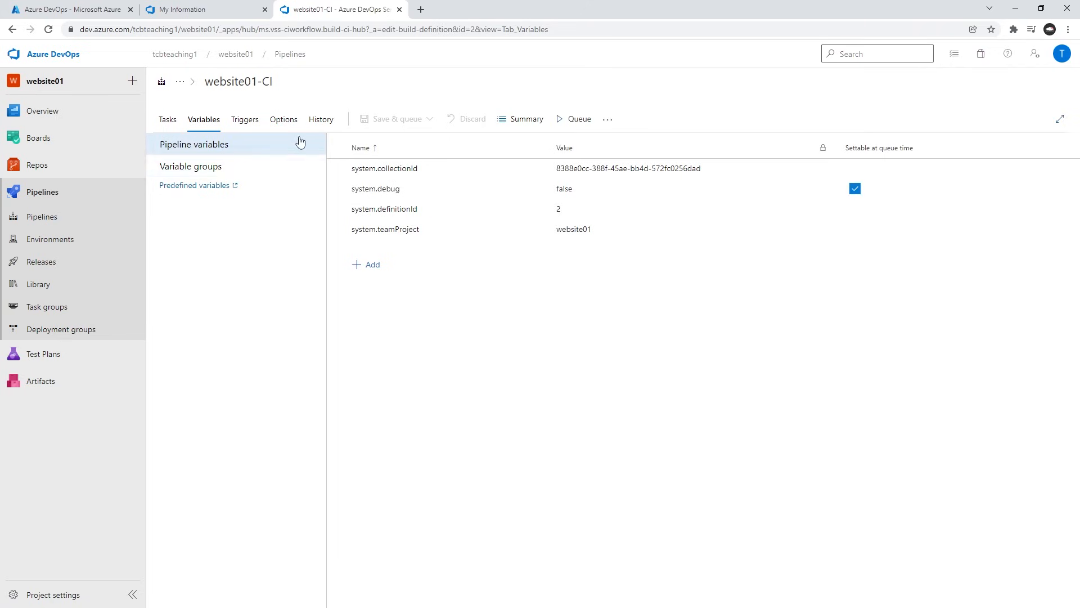
click(244, 124)
click(280, 122)
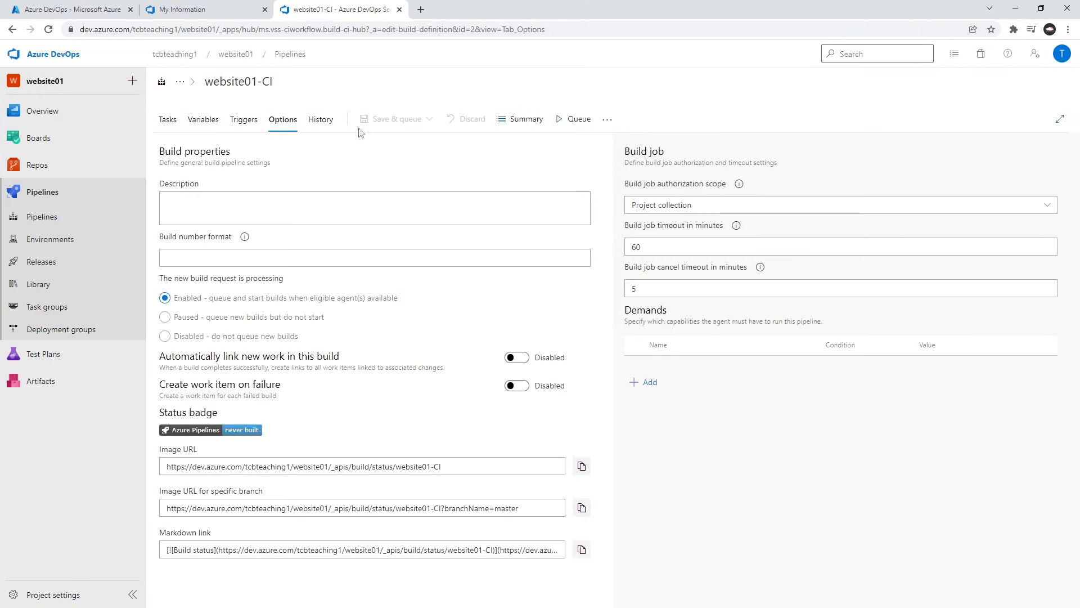
click(329, 128)
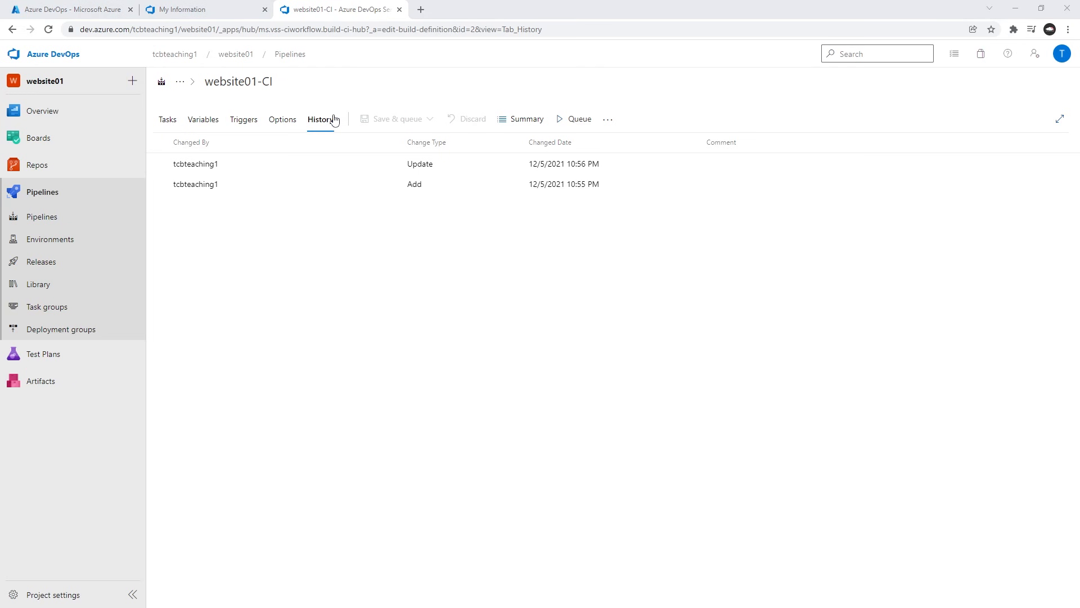
Find the CD pipeline instructions under Part 3 of the notes and open the website01 project's Releases page.
key(alt+Tab)
scroll(810, 323, down, 3)
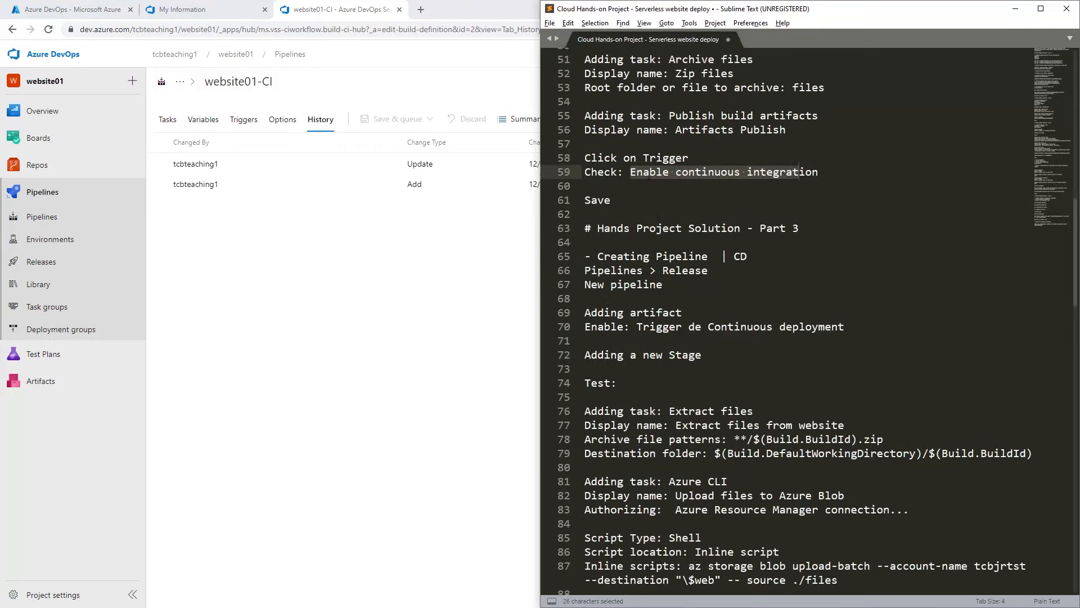
click(585, 237)
scroll(810, 323, down, 2)
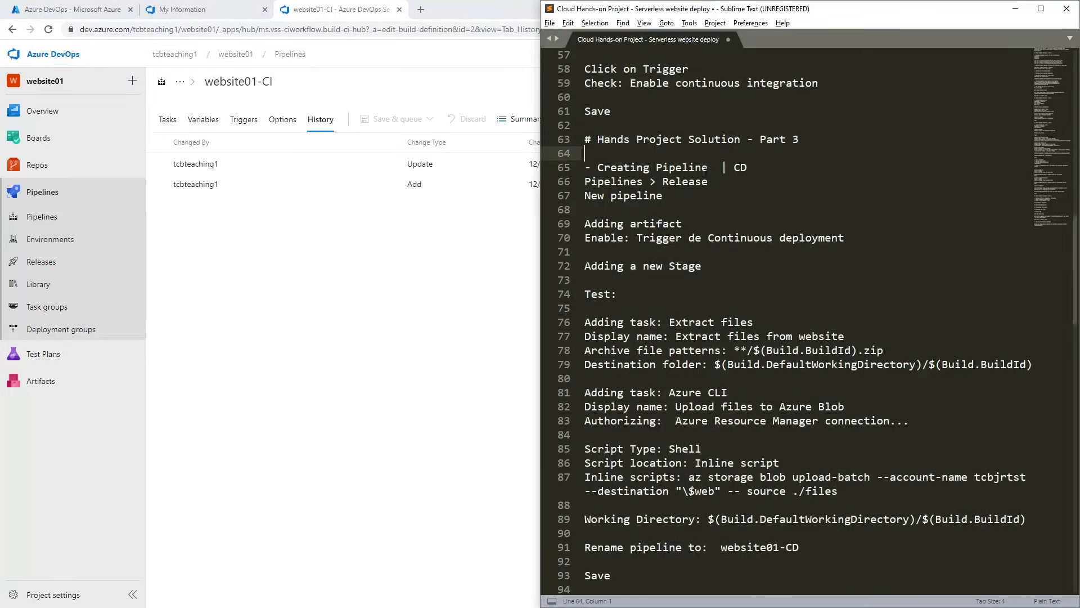
drag(719, 167, 756, 167)
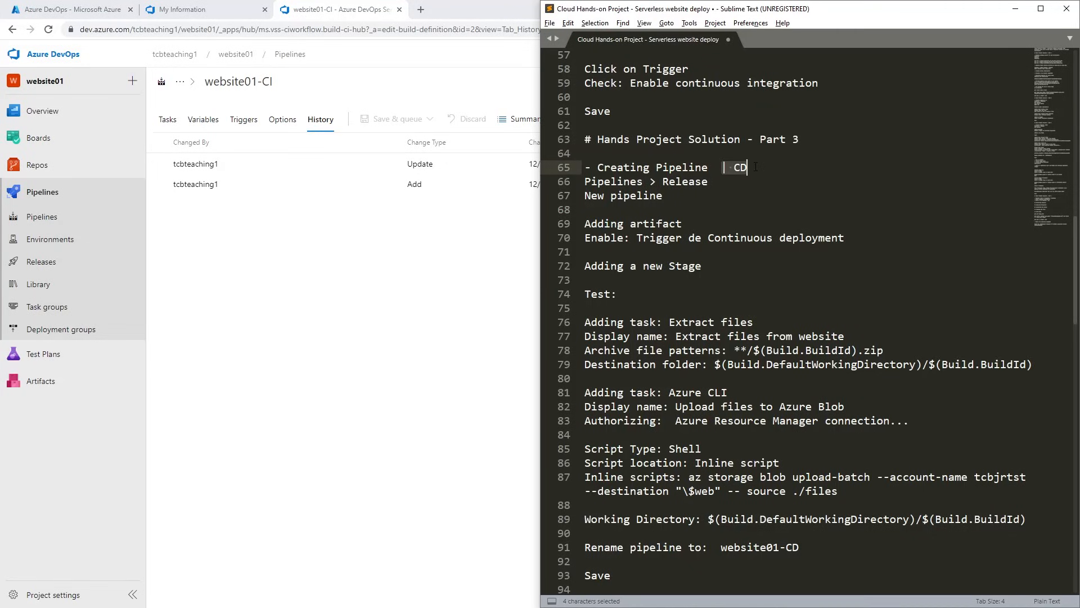
click(766, 173)
click(392, 269)
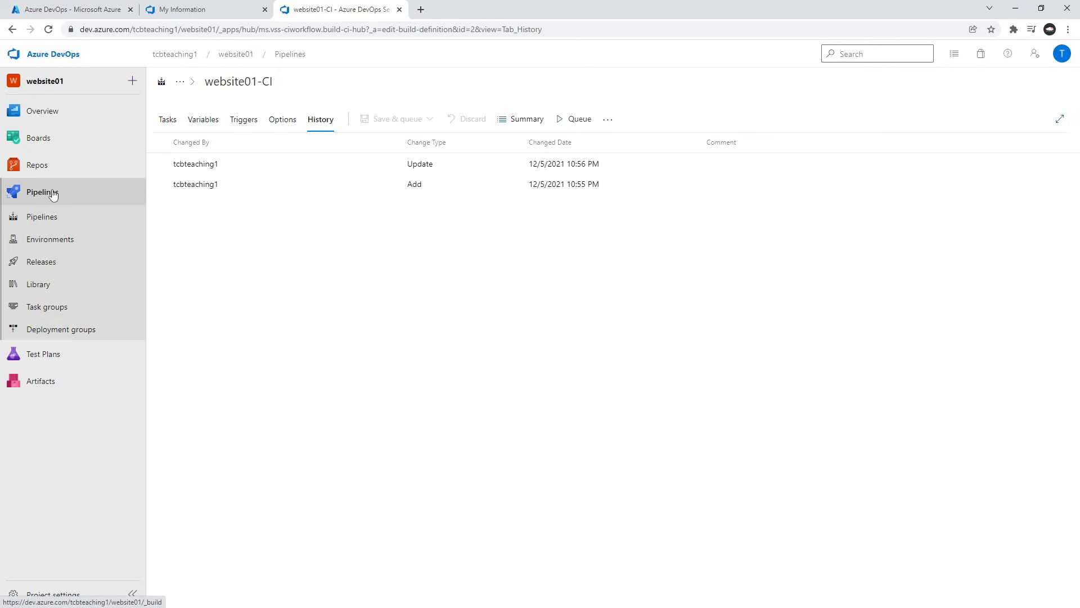
click(49, 267)
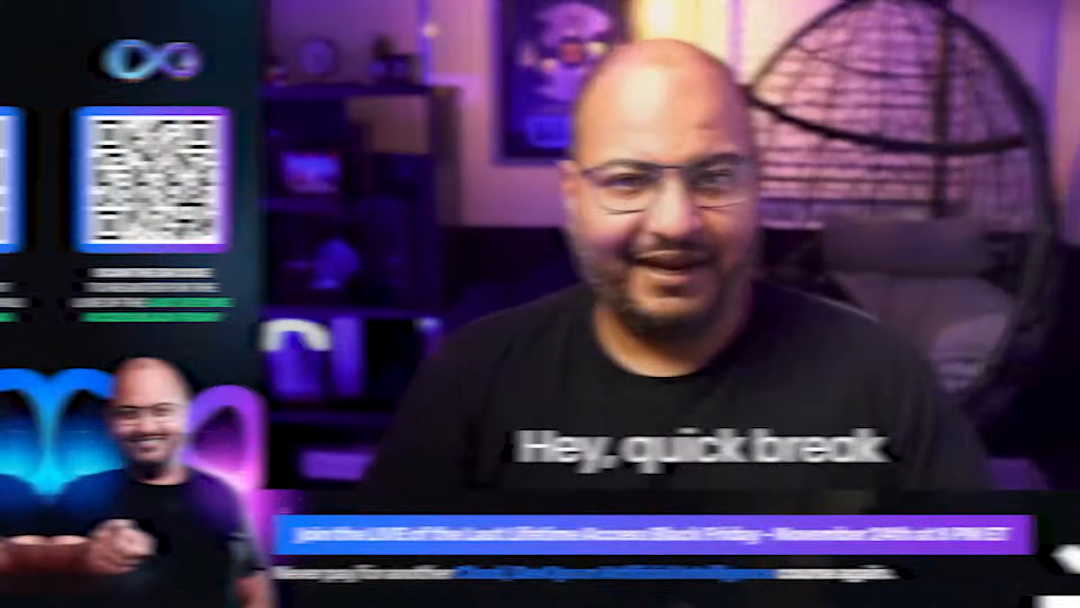
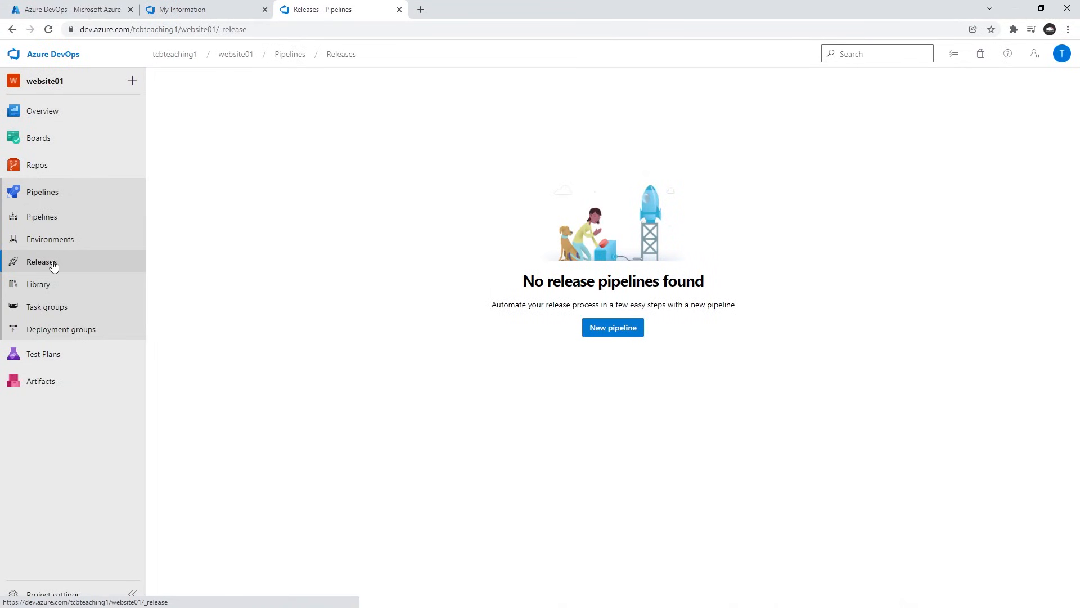
Create a new release pipeline starting from an Empty job, checking the Part 3 instructions in the Sublime Text notes.
click(619, 330)
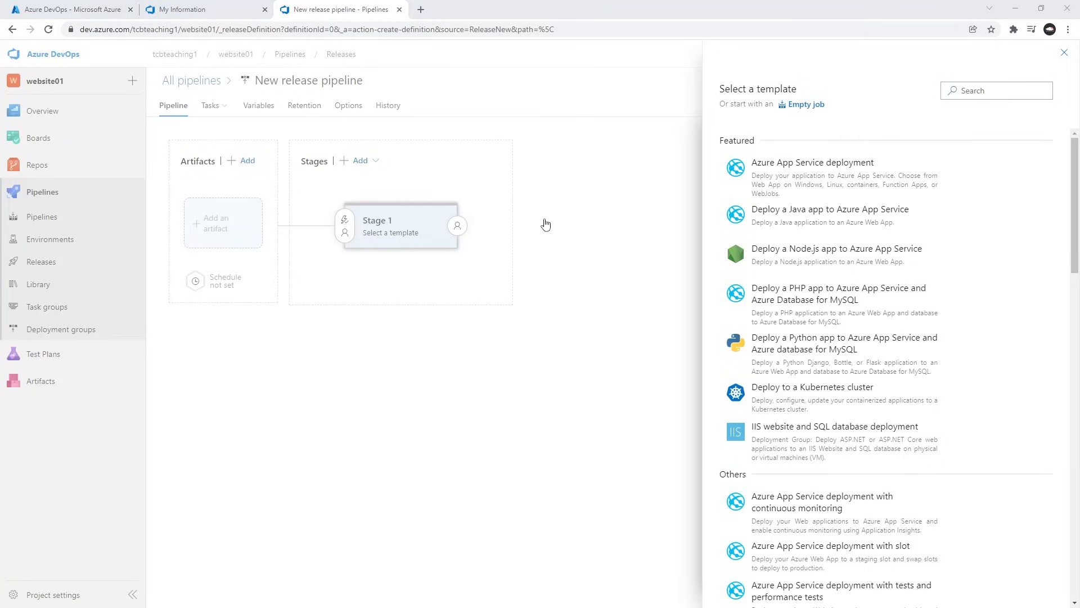
key(alt+Tab)
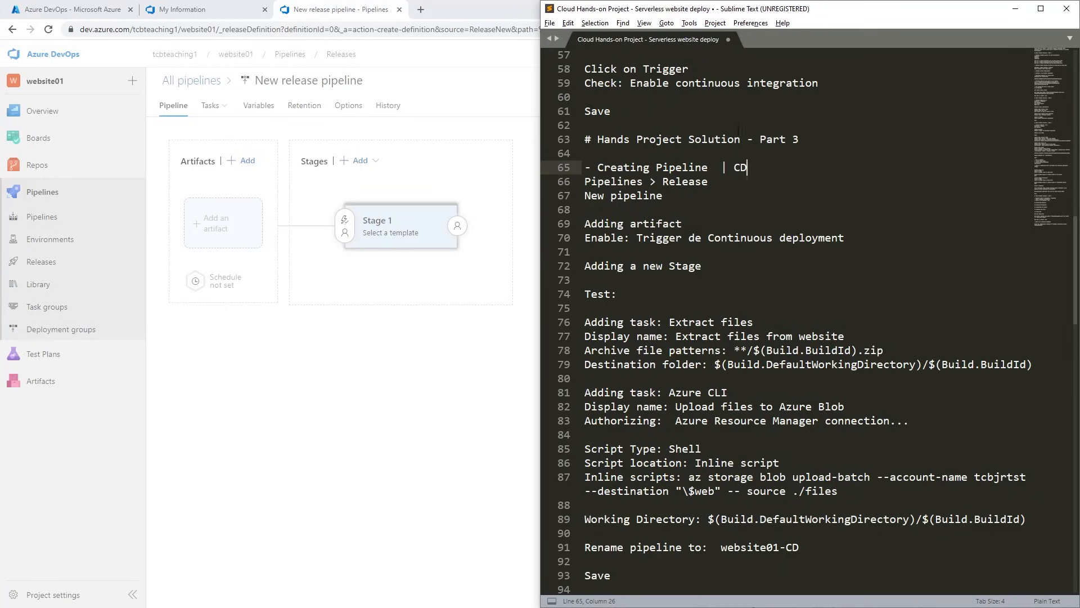
double_click(632, 196)
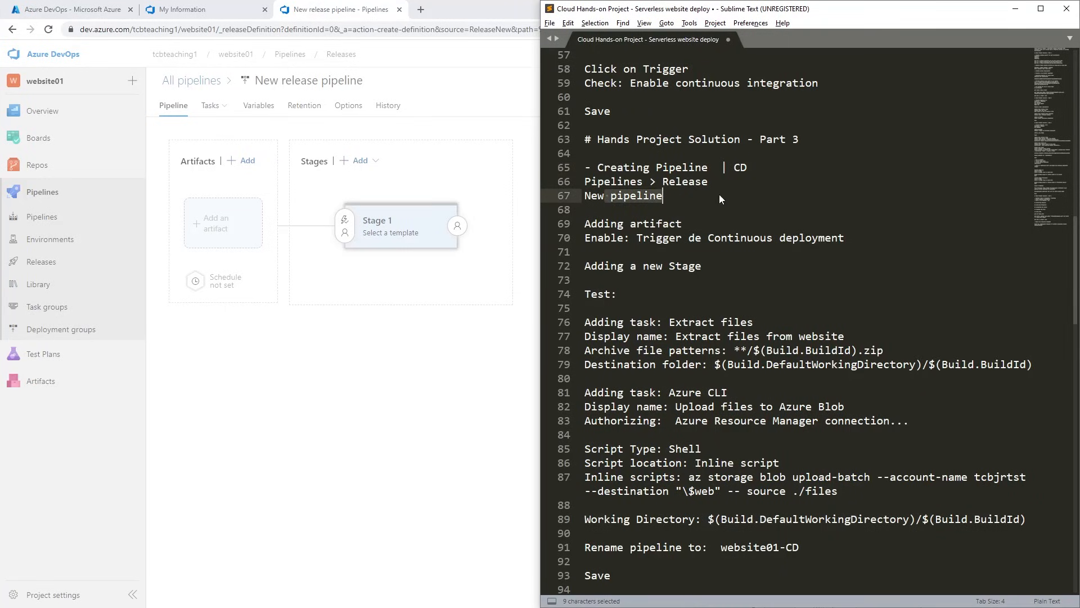
click(683, 237)
click(461, 419)
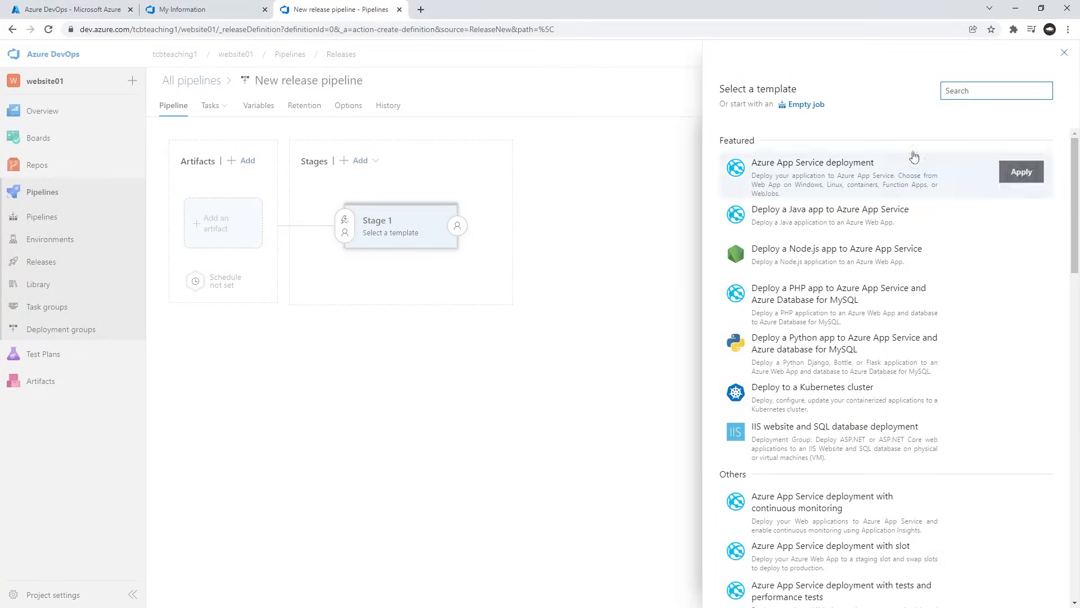
click(804, 104)
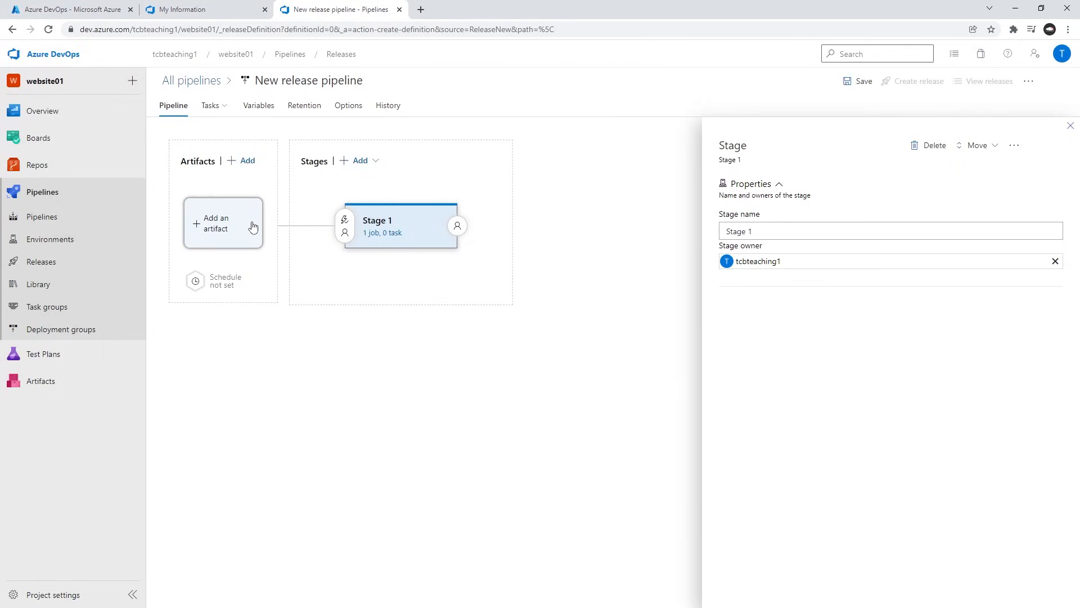
Add the website01-CI build pipeline of project website01 as the release's artifact, using the latest version.
click(236, 225)
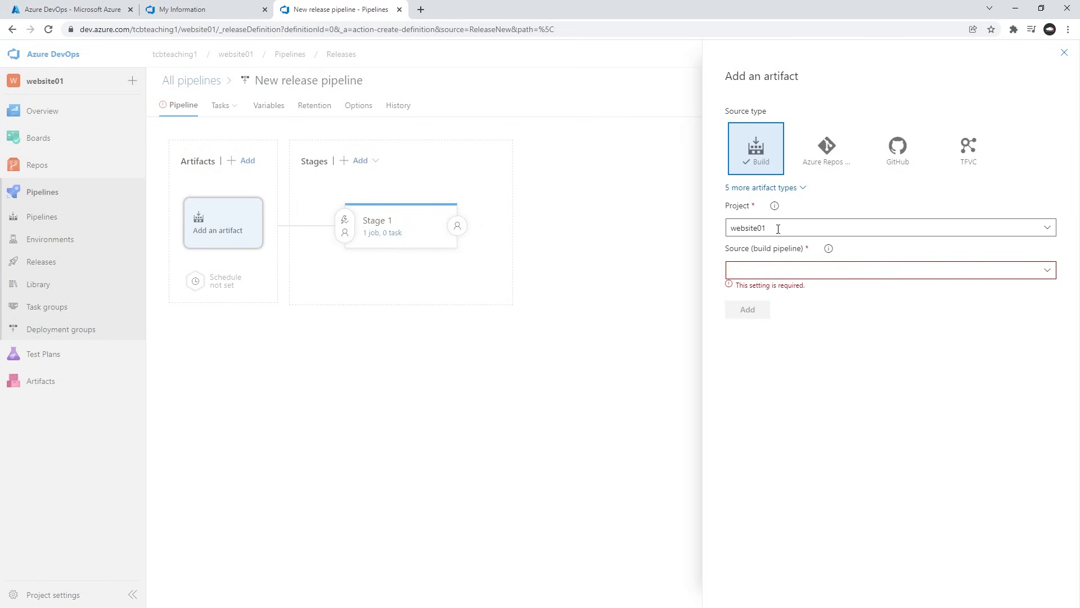
click(1048, 270)
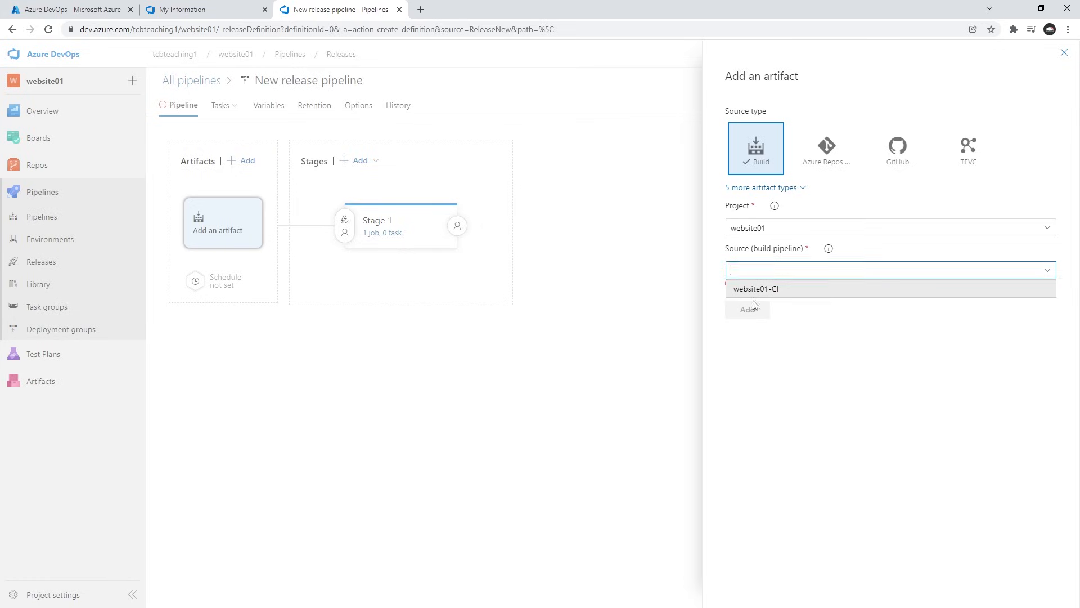
click(785, 290)
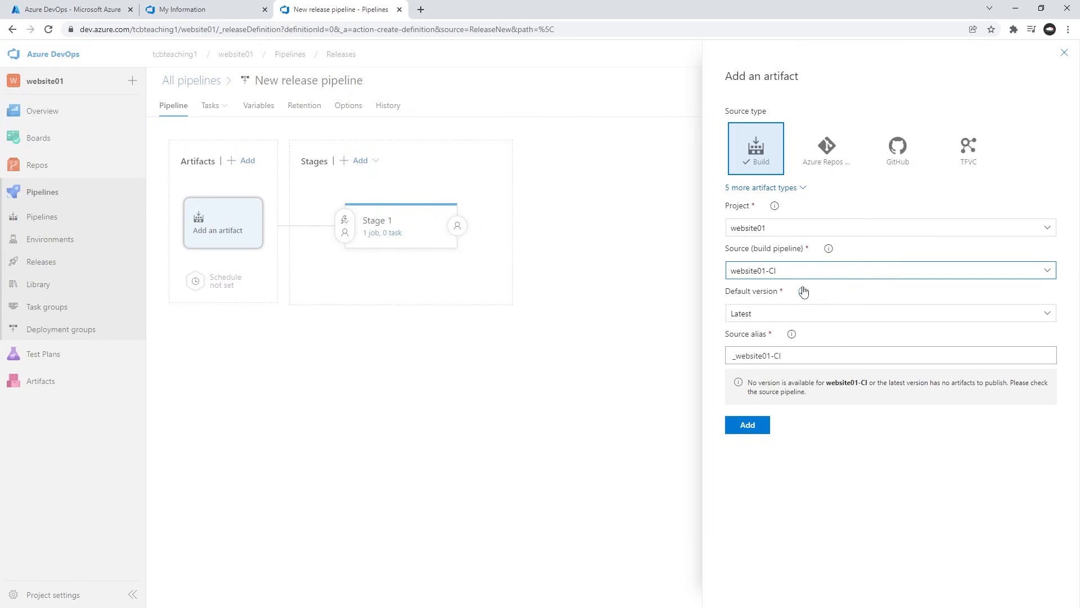
click(749, 428)
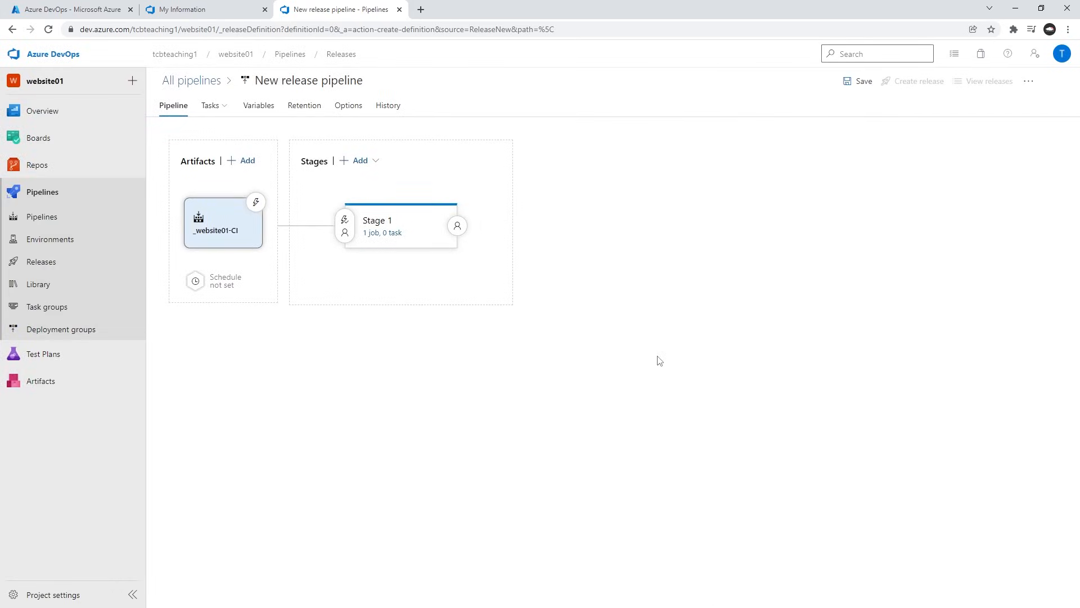
Enable the continuous deployment trigger on the website01-CI artifact and compare it with the notes.
click(257, 205)
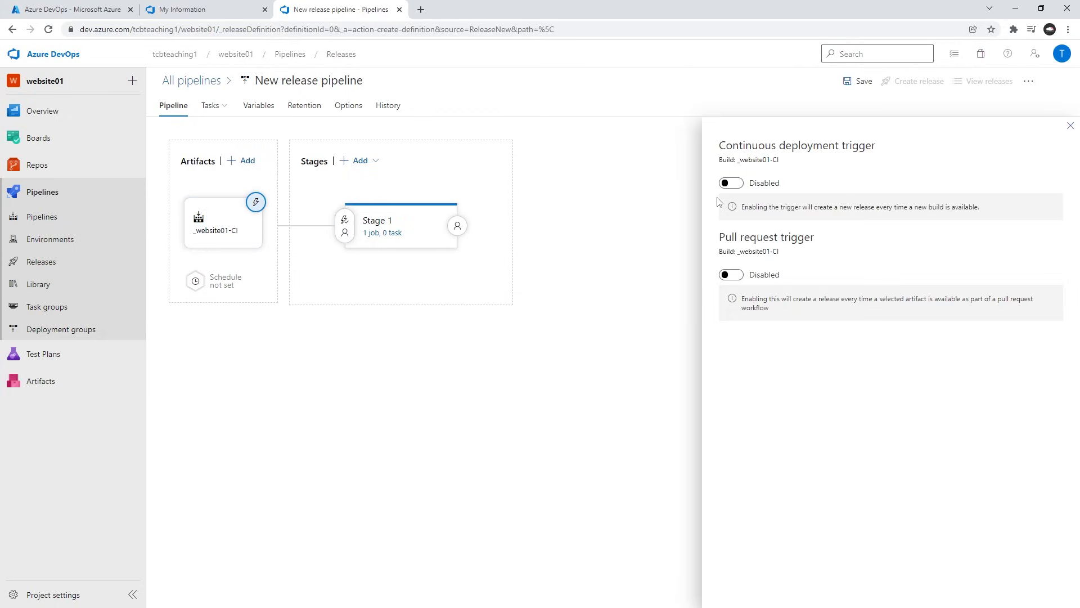
click(732, 182)
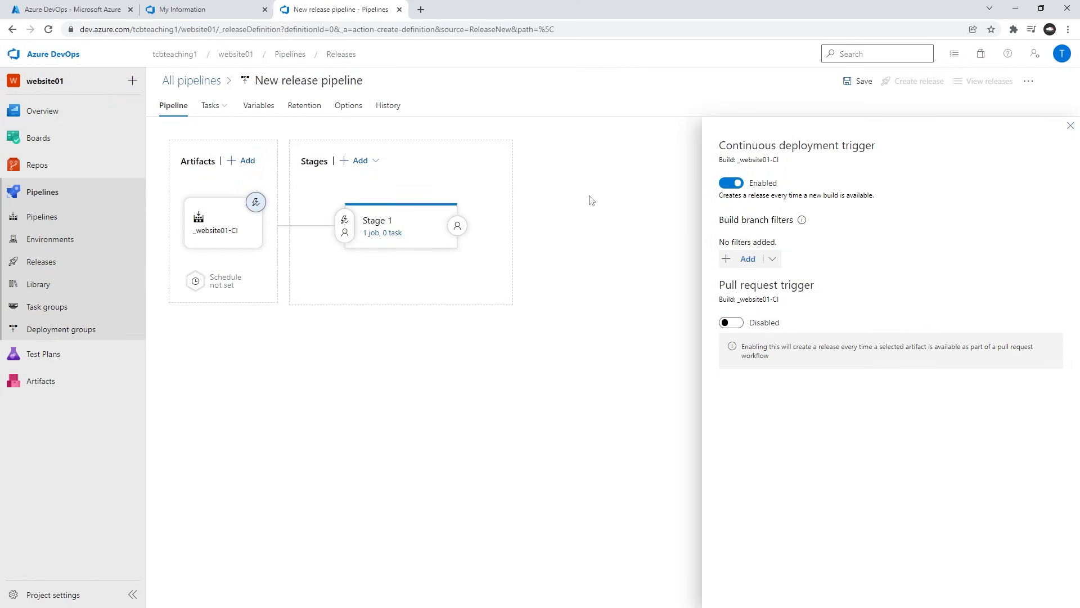
key(alt+Tab)
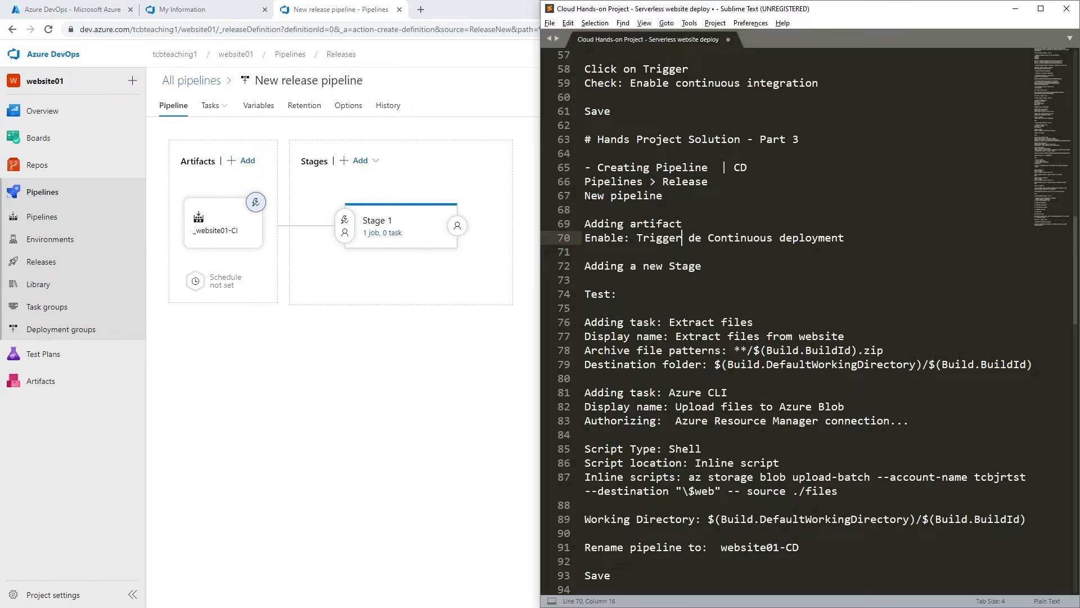
drag(648, 238, 761, 238)
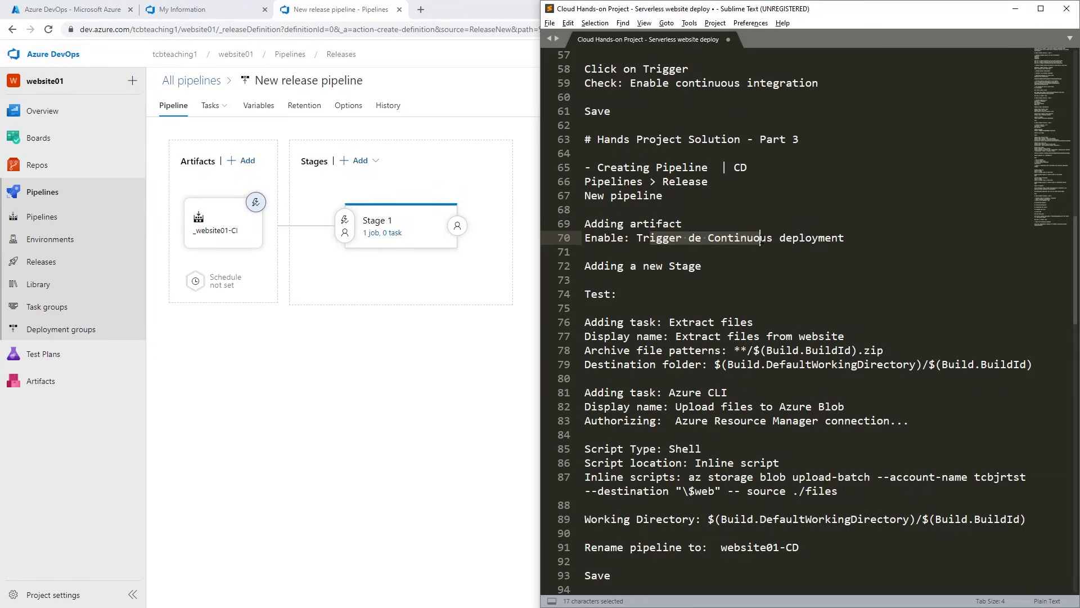
Read the new-stage instructions in the notes and rename Stage 1 to Testing.
click(727, 266)
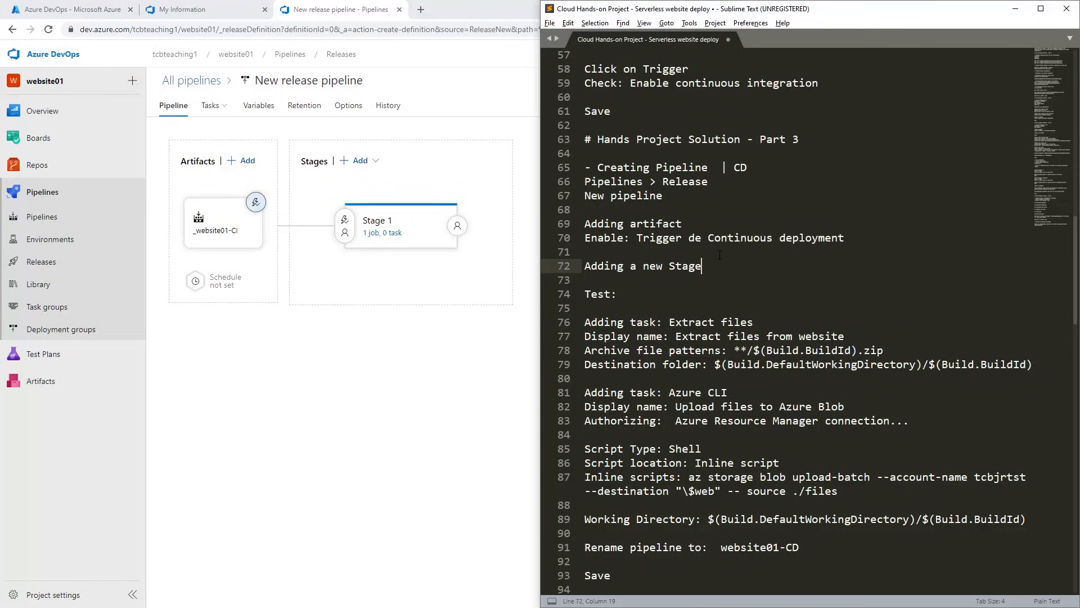
scroll(731, 259, down, 4)
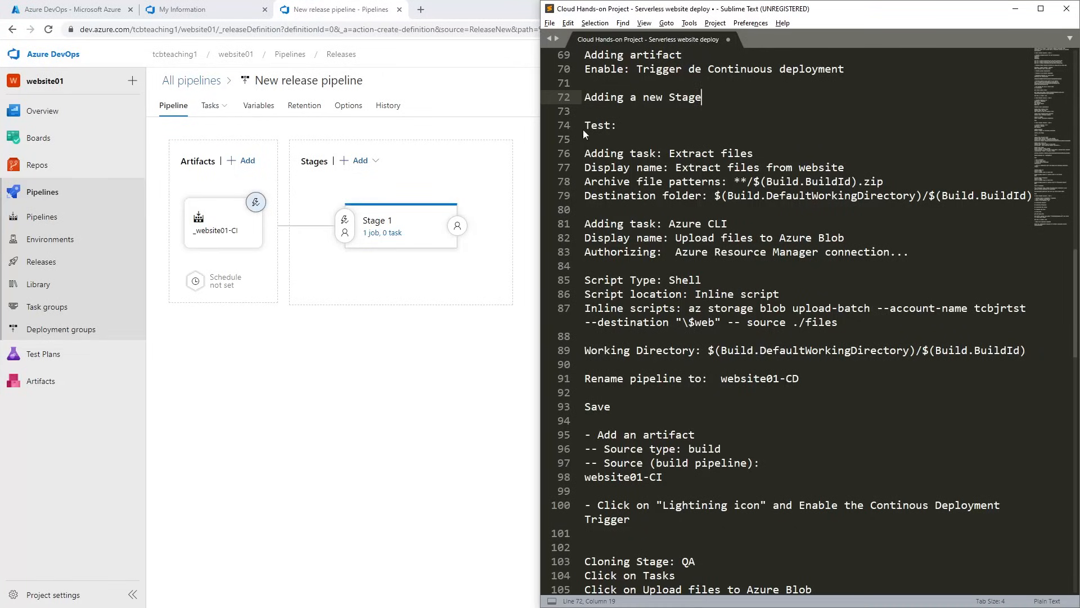
double_click(600, 119)
click(651, 153)
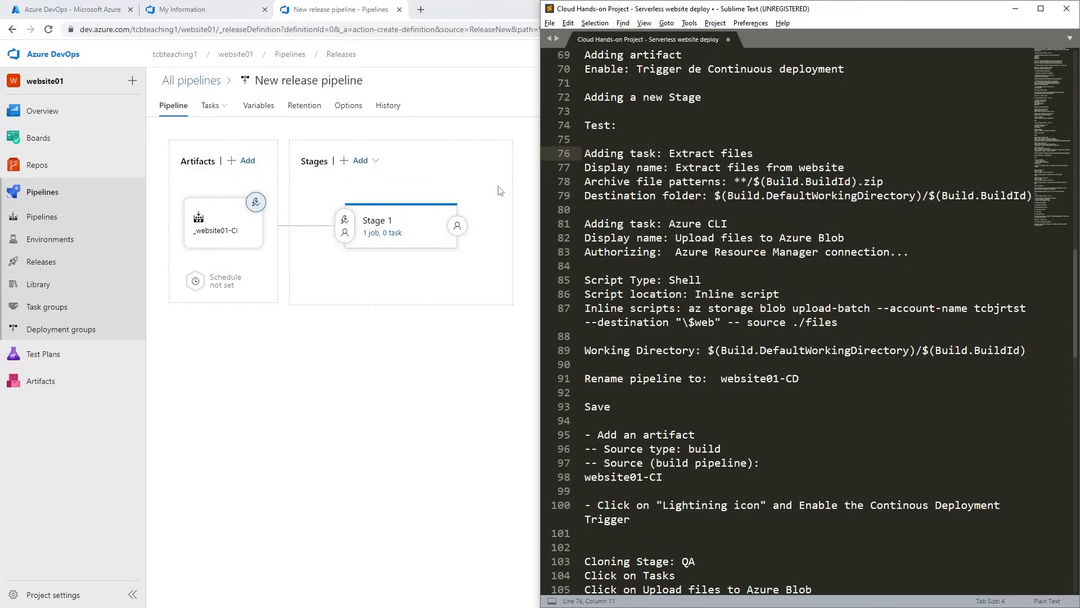
click(328, 304)
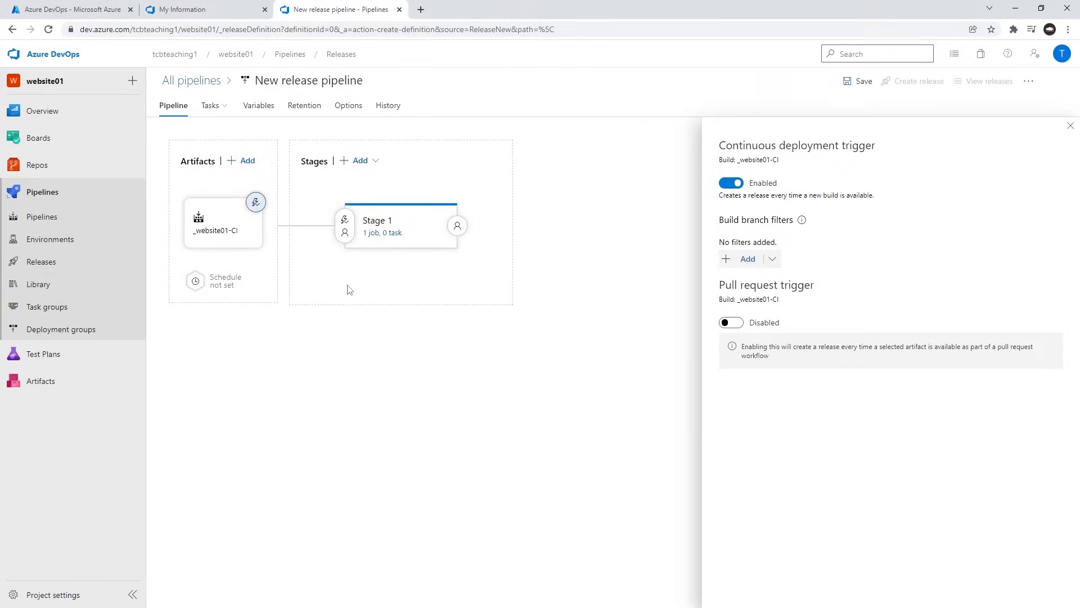
click(394, 222)
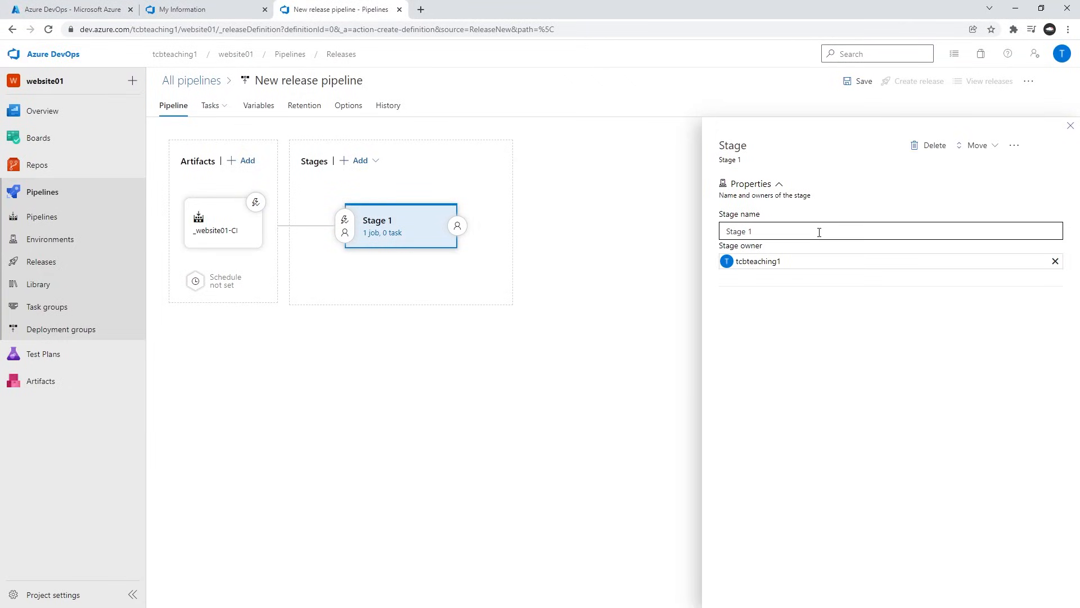
drag(800, 230, 724, 224)
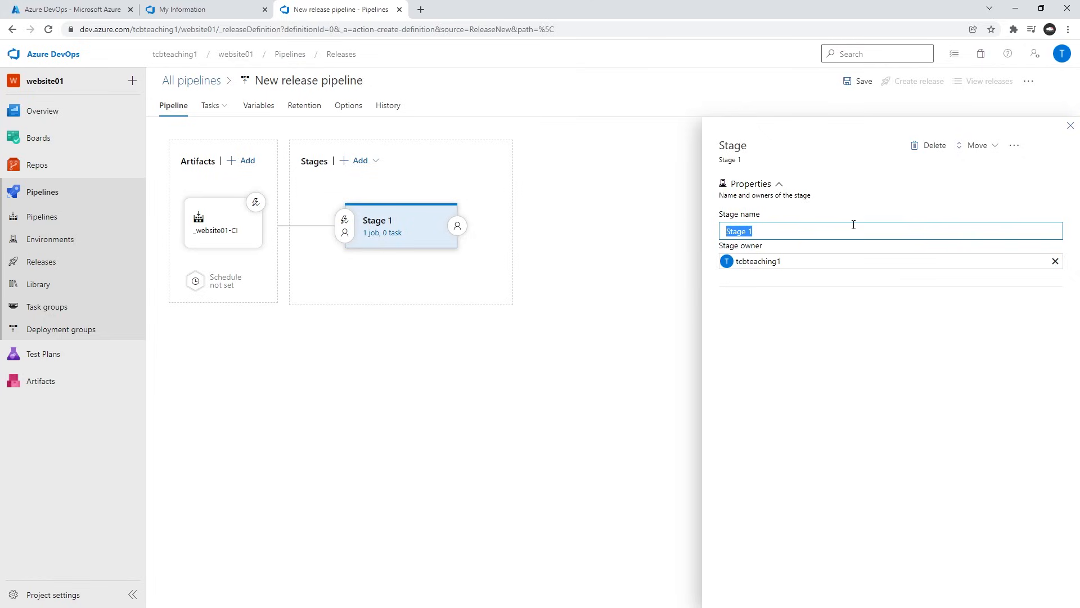
text(Testing)
click(408, 282)
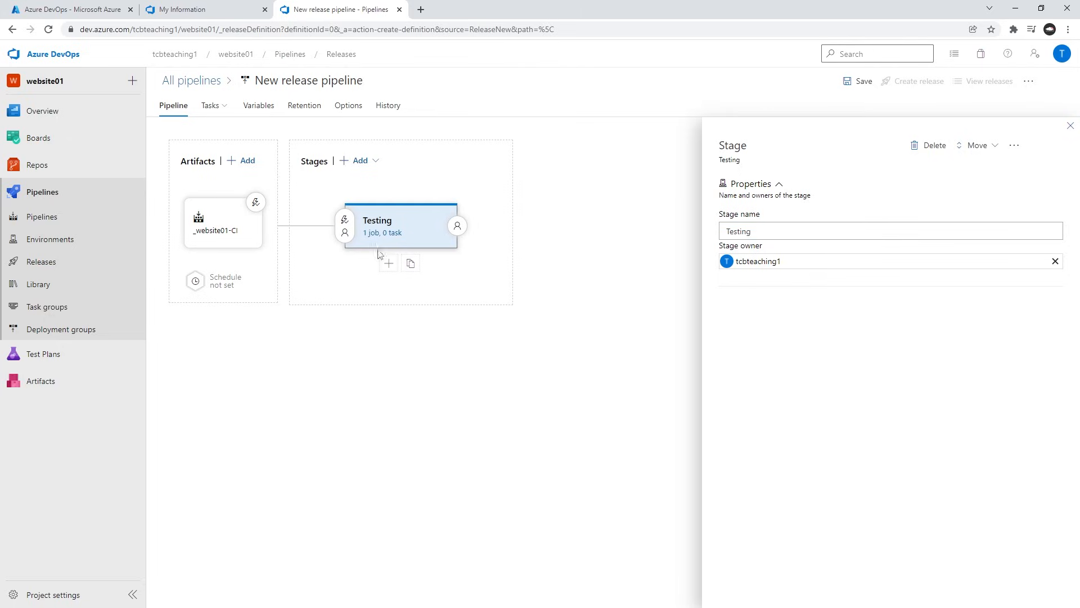
Open the task catalogue for the Testing stage's agent job and review the Extract files and Azure CLI task instructions in the notes.
click(381, 234)
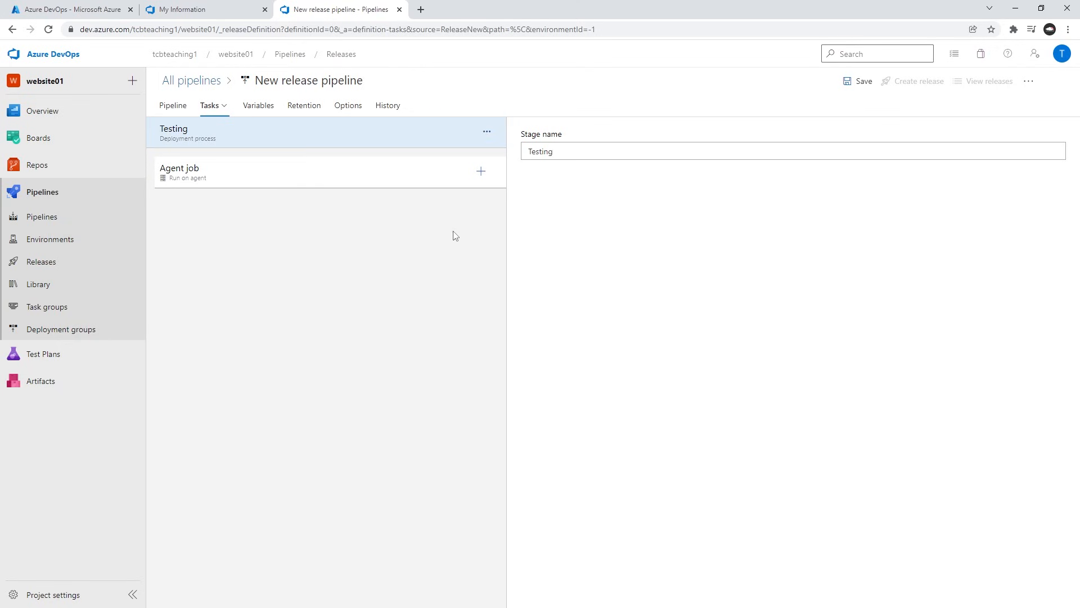
click(276, 177)
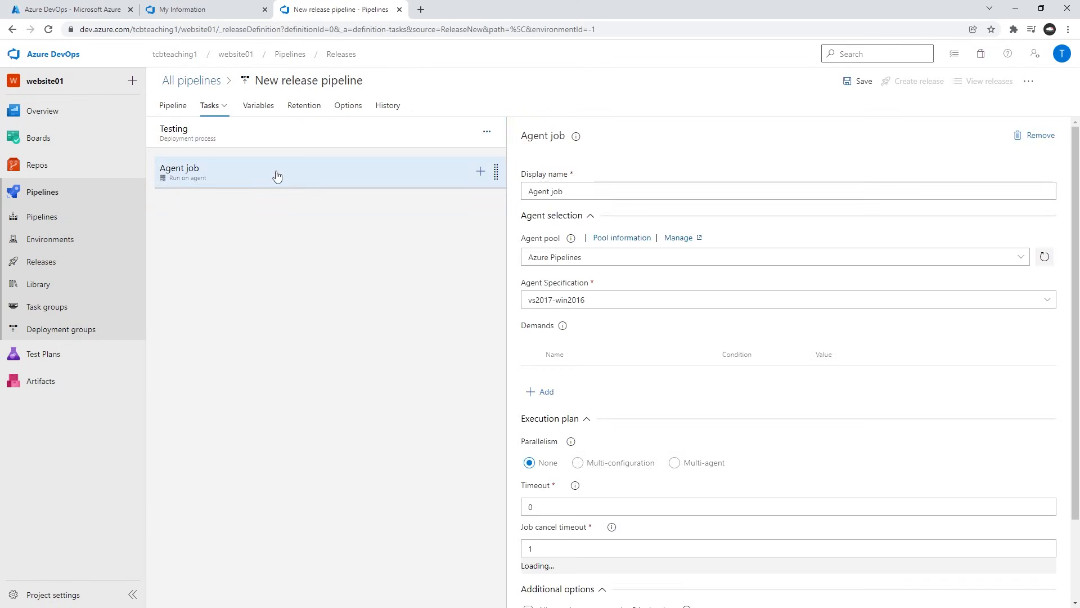
click(480, 173)
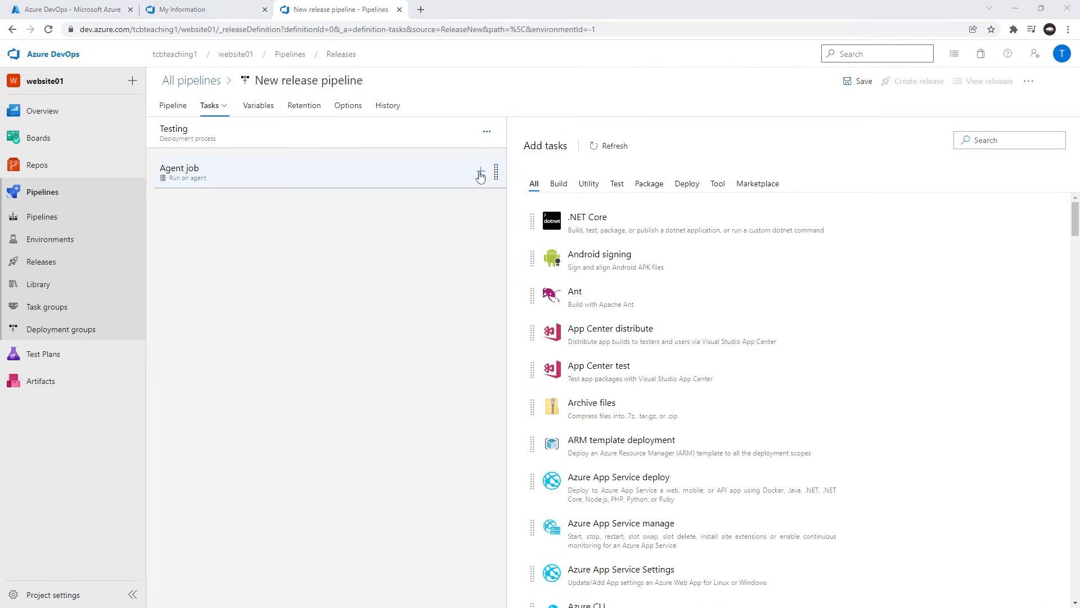
key(alt+Tab)
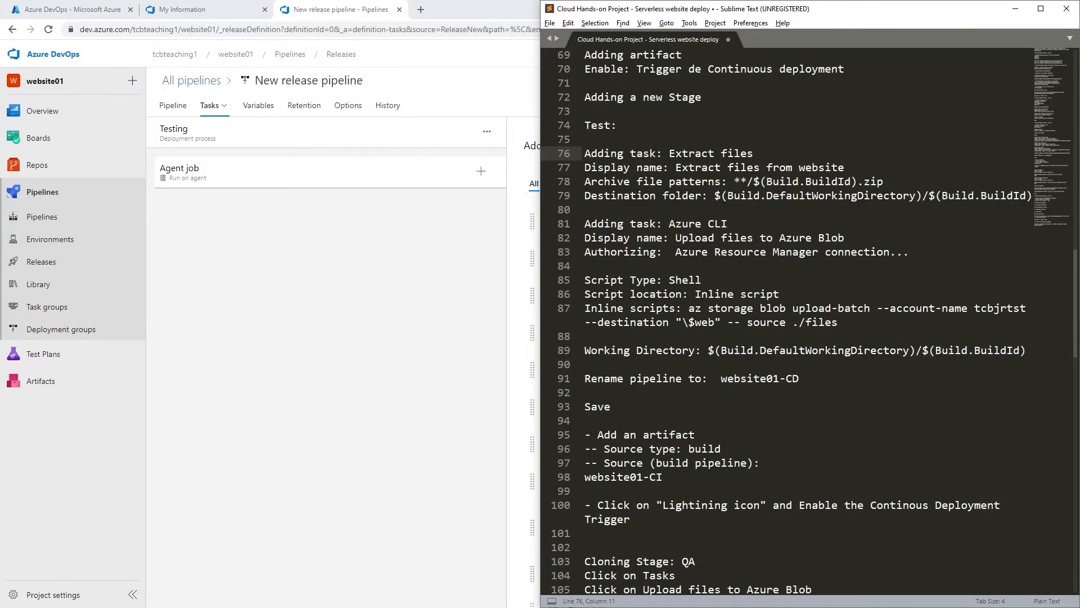
click(702, 224)
click(677, 293)
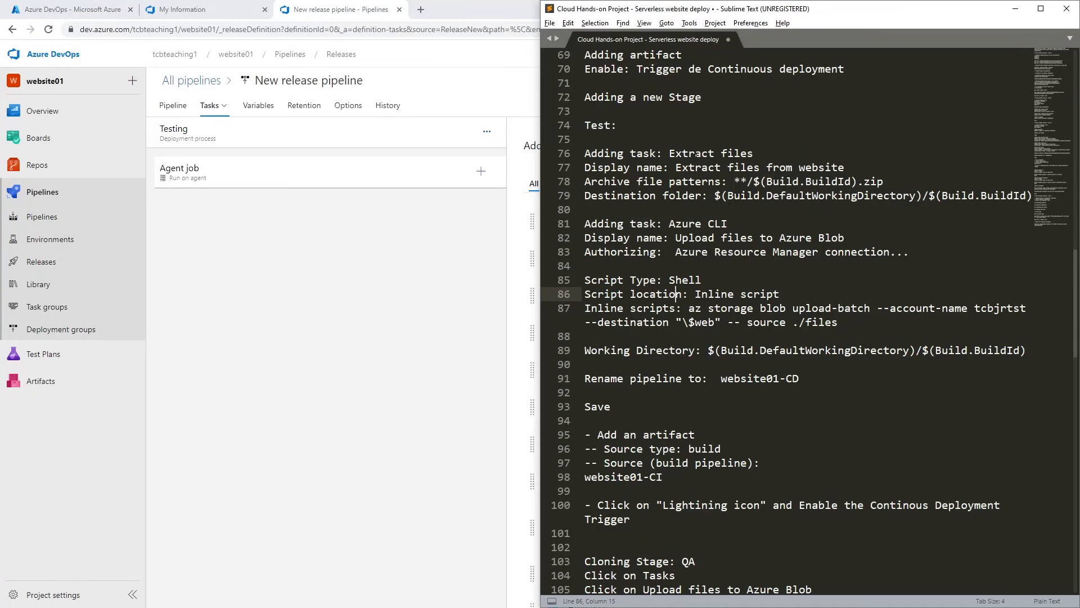
drag(669, 153, 754, 153)
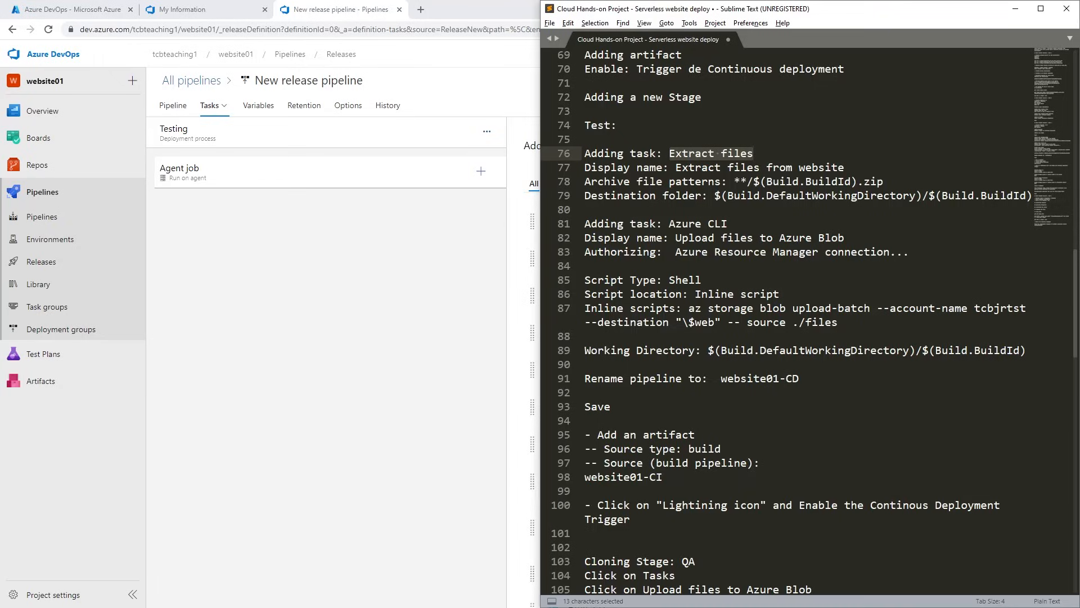
drag(630, 223, 728, 223)
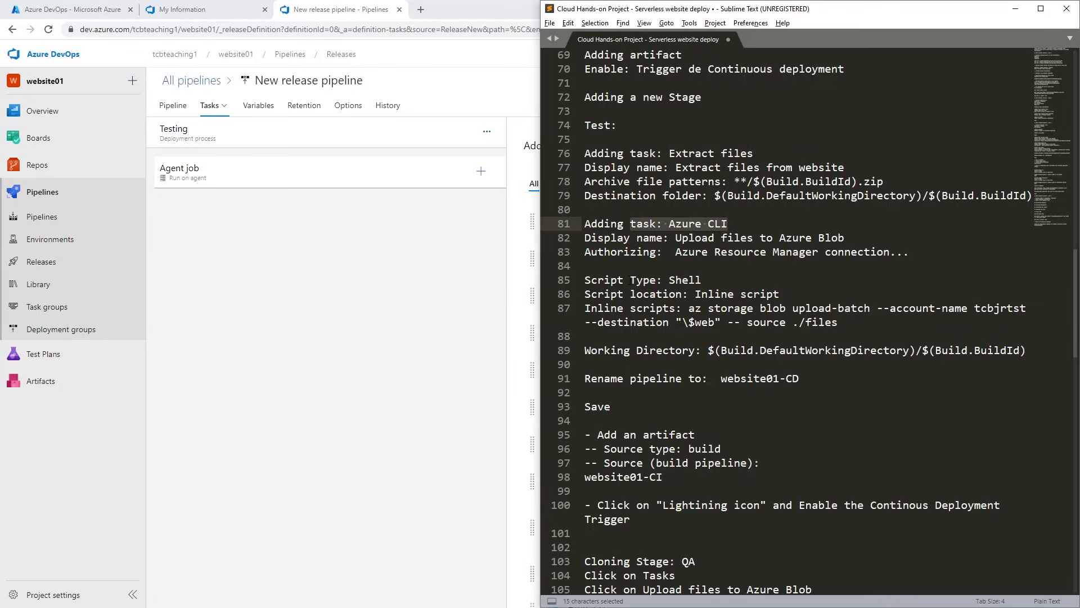
click(747, 181)
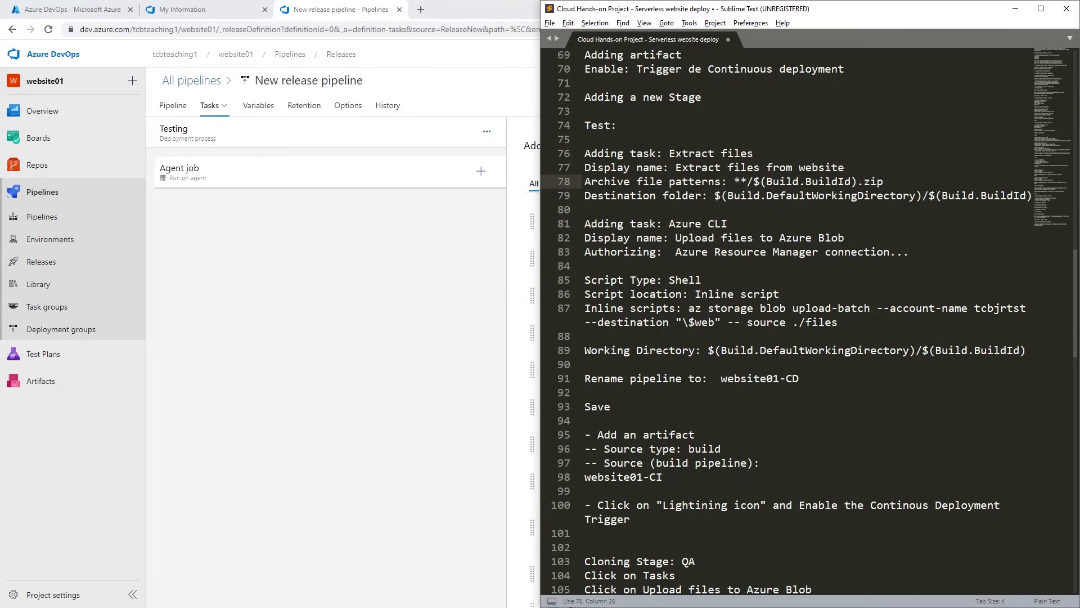
Copy the task name Extract files from the notes, search for it and add that task to the Testing stage's agent job.
drag(670, 153, 787, 154)
key(ctrl+c)
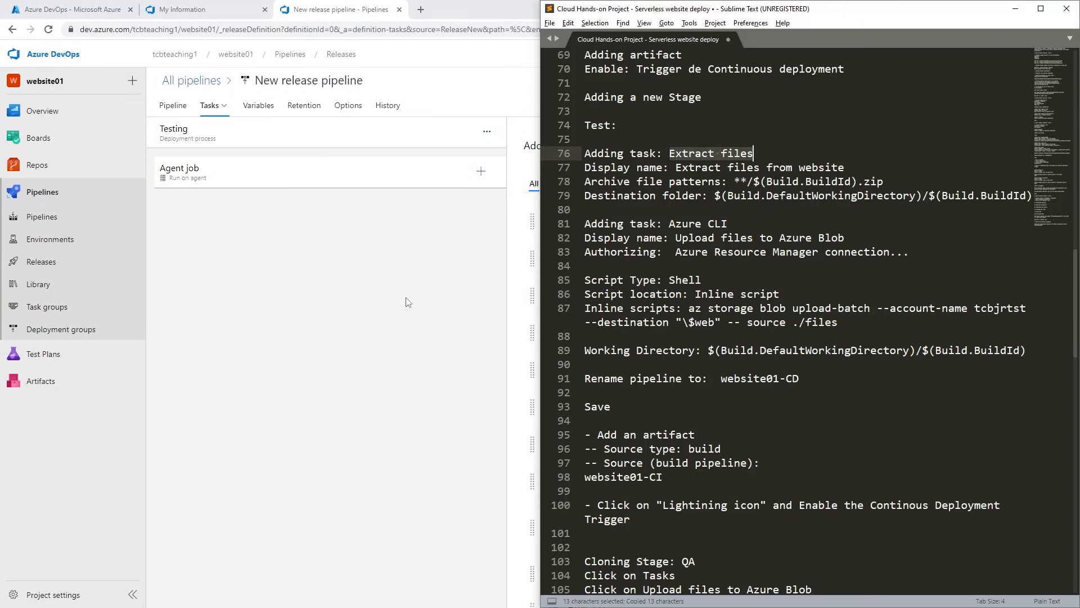
click(407, 302)
click(1016, 142)
key(ctrl+v)
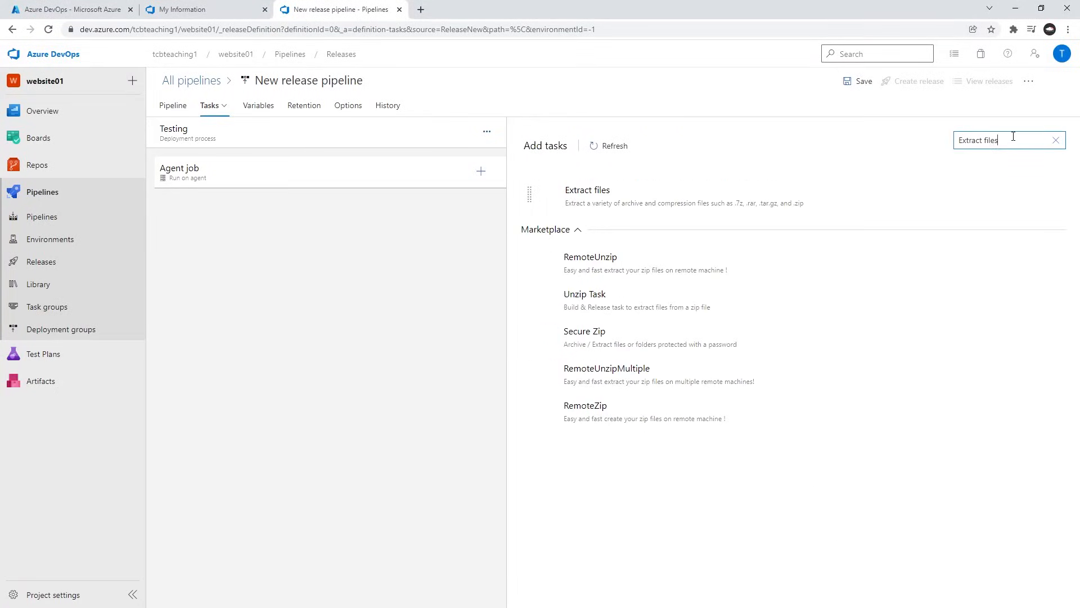
mouse_move(654, 207)
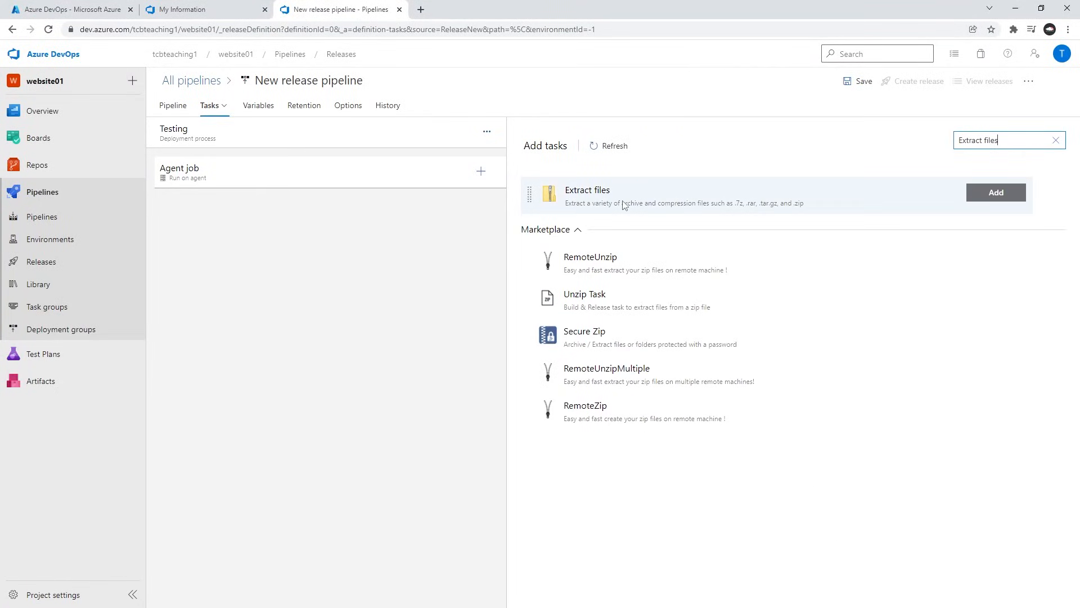
click(1001, 196)
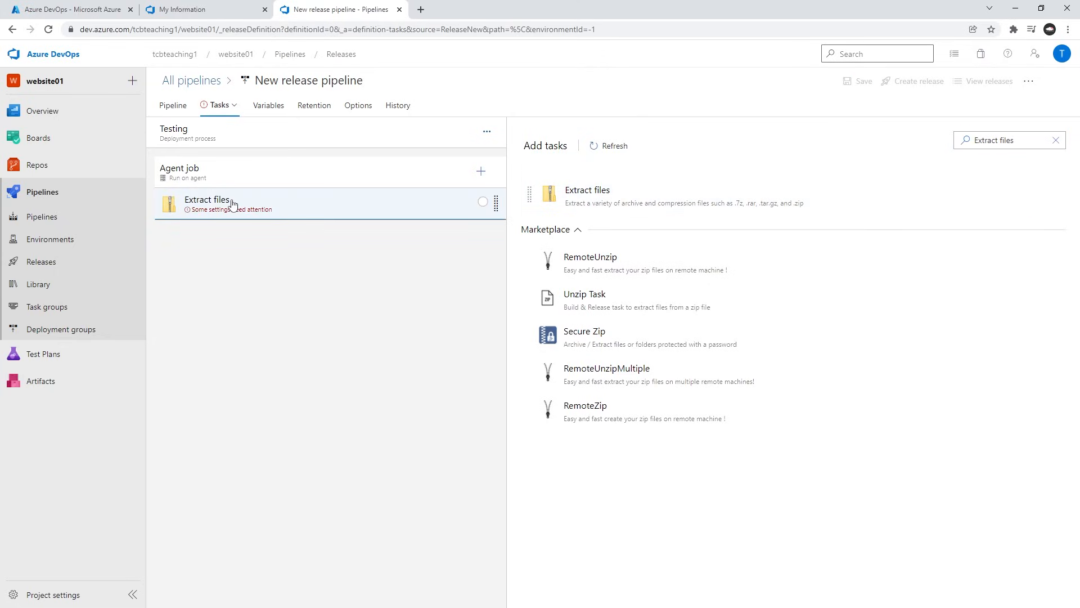
Open the Extract files task and set its display name to Extract files from website, copied from the notes.
click(232, 204)
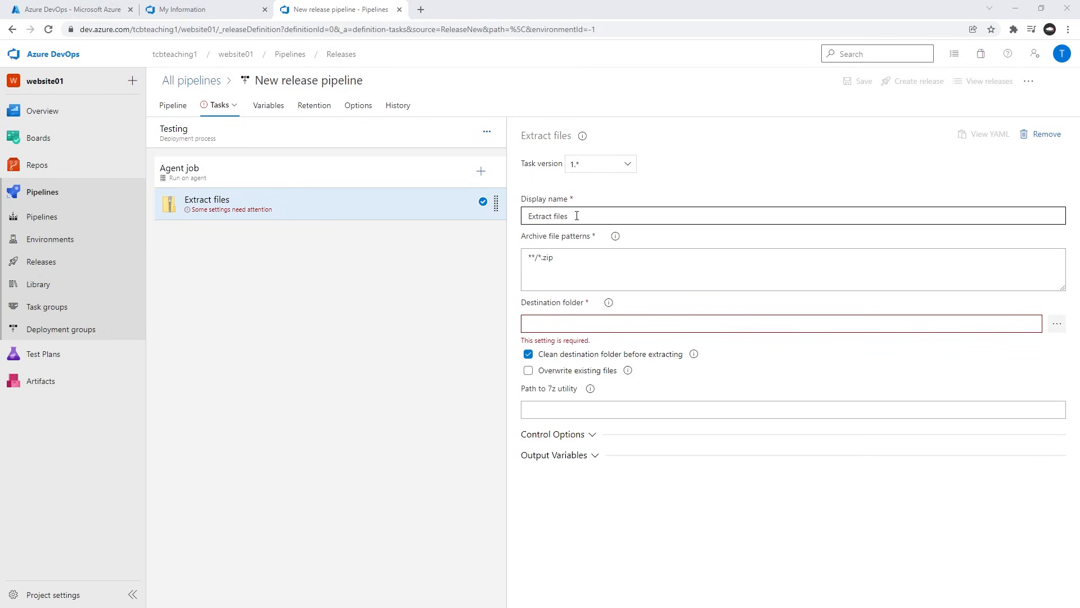
key(alt+Tab)
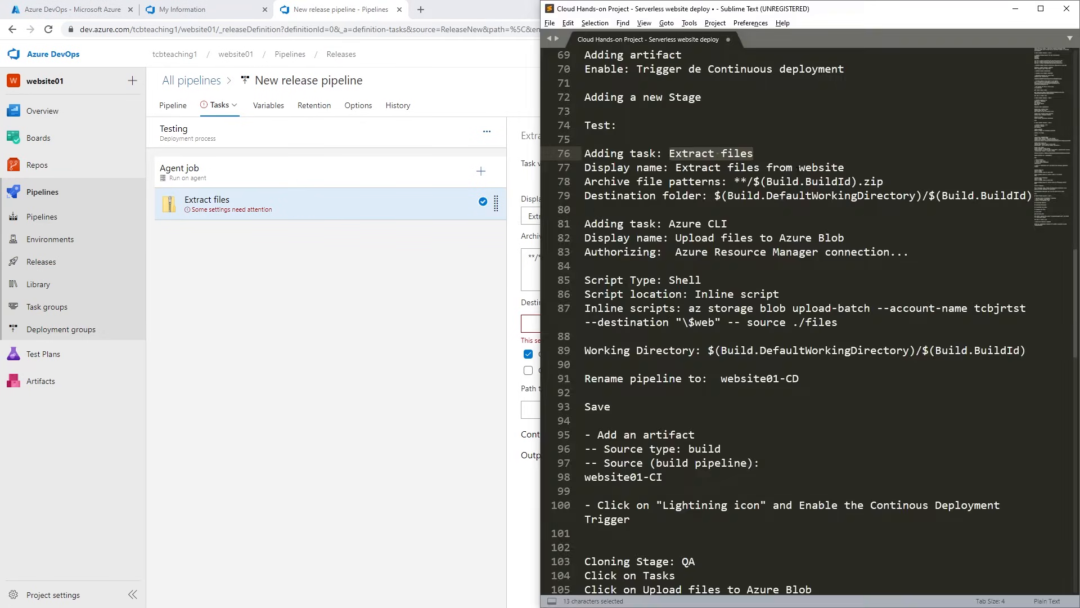
drag(851, 167, 675, 167)
key(ctrl+c)
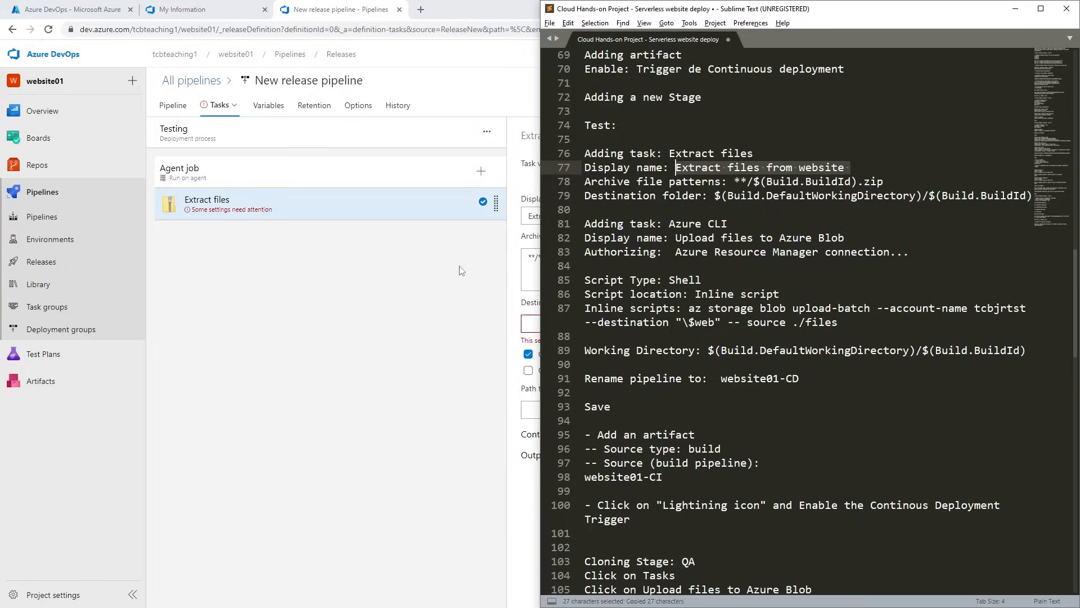
key(alt+Tab)
click(610, 217)
key(ctrl+a)
key(ctrl+v)
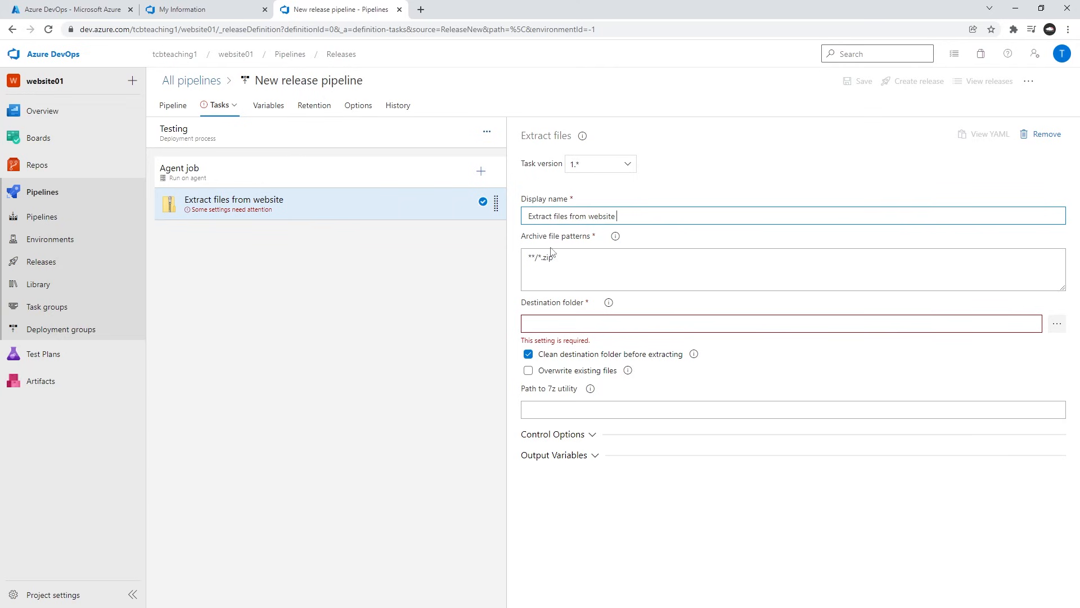
Copy the archive file pattern **/$(Build.BuildId).zip from the notes and replace the Extract files task's default pattern with it.
key(alt+Tab)
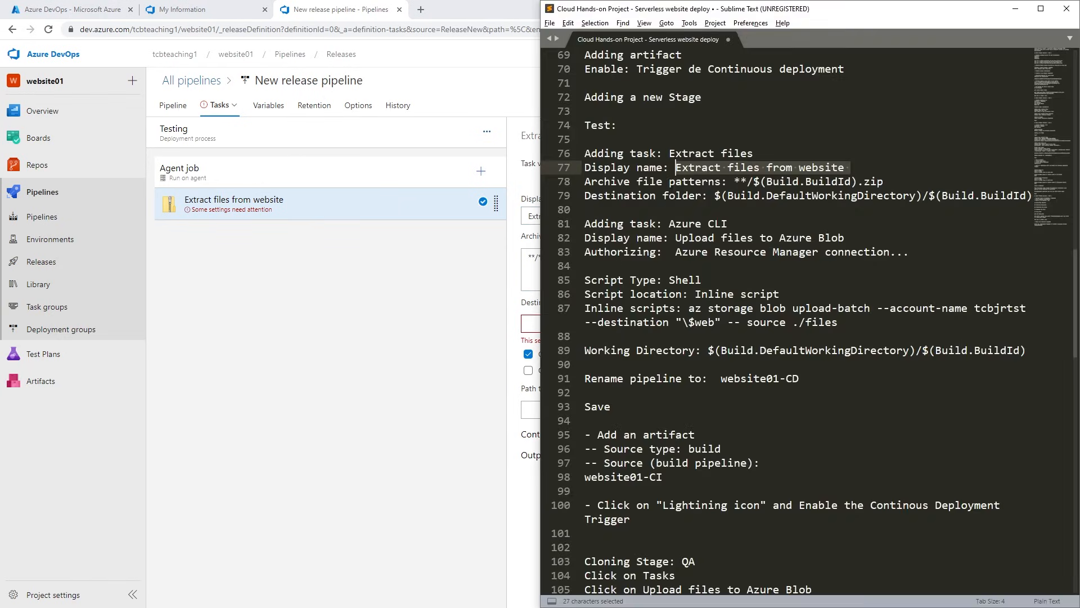
drag(733, 181, 885, 182)
key(ctrl+c)
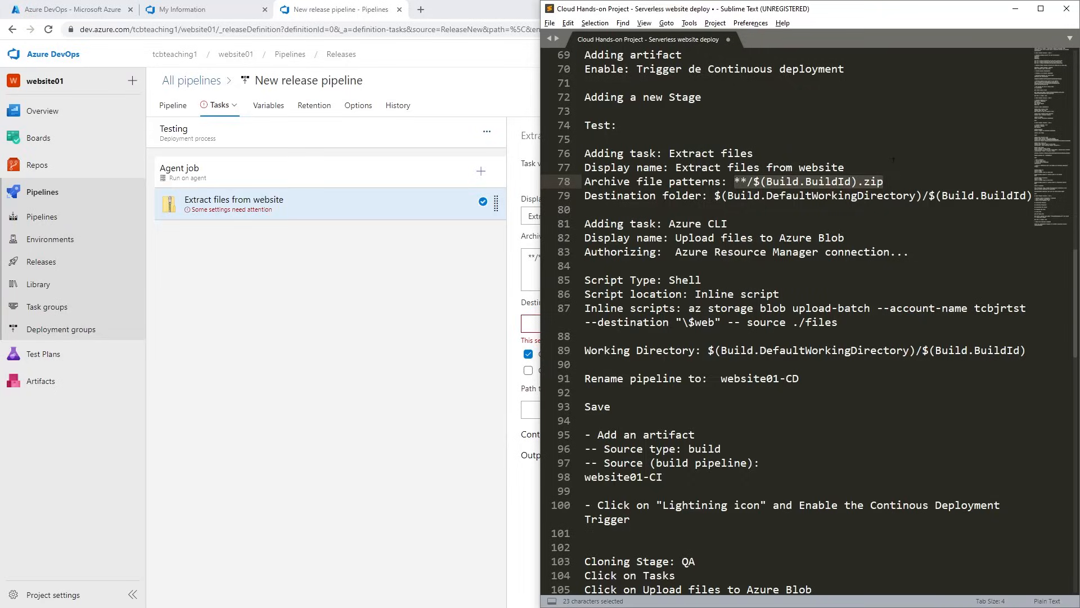
key(ctrl+c)
click(496, 269)
click(654, 265)
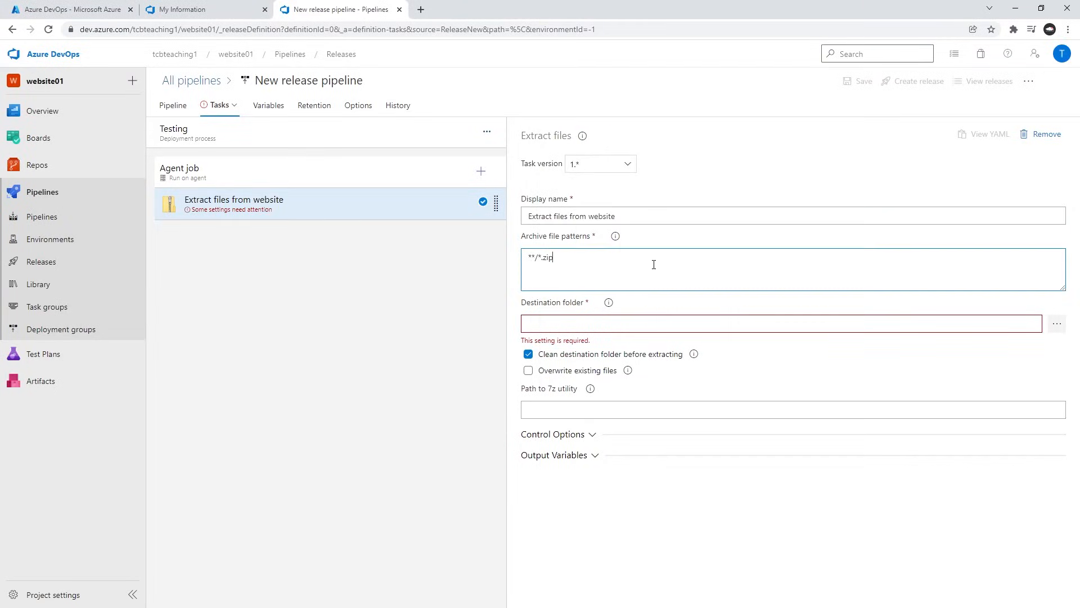
key(ctrl+a)
key(ctrl+v)
click(471, 337)
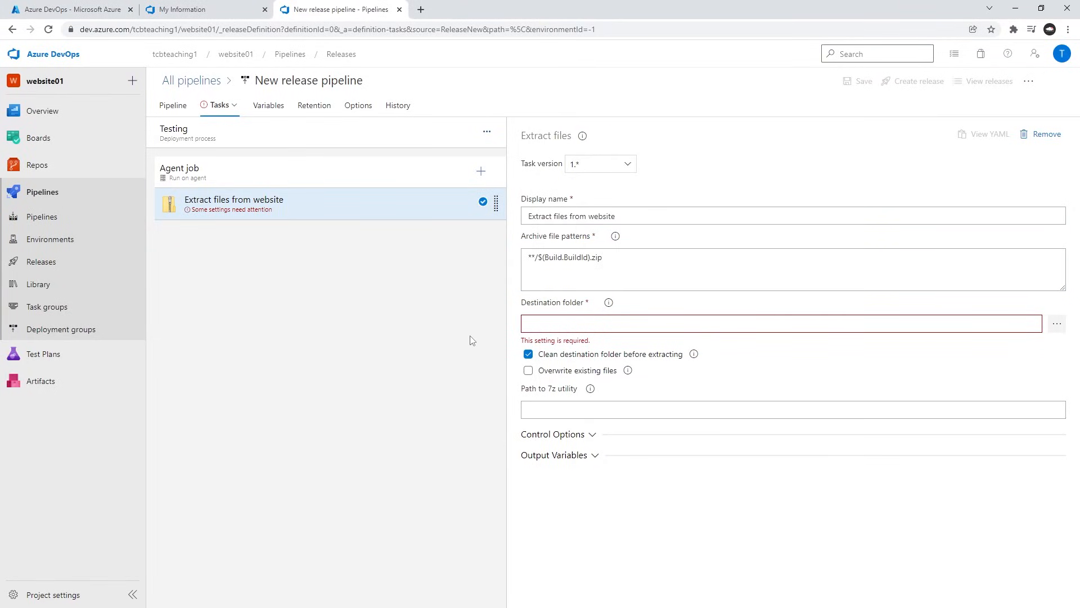
Set the Extract files task's destination folder to $(Build.DefaultWorkingDirectory)/$(Build.BuildId), copied from the notes.
key(alt+Tab)
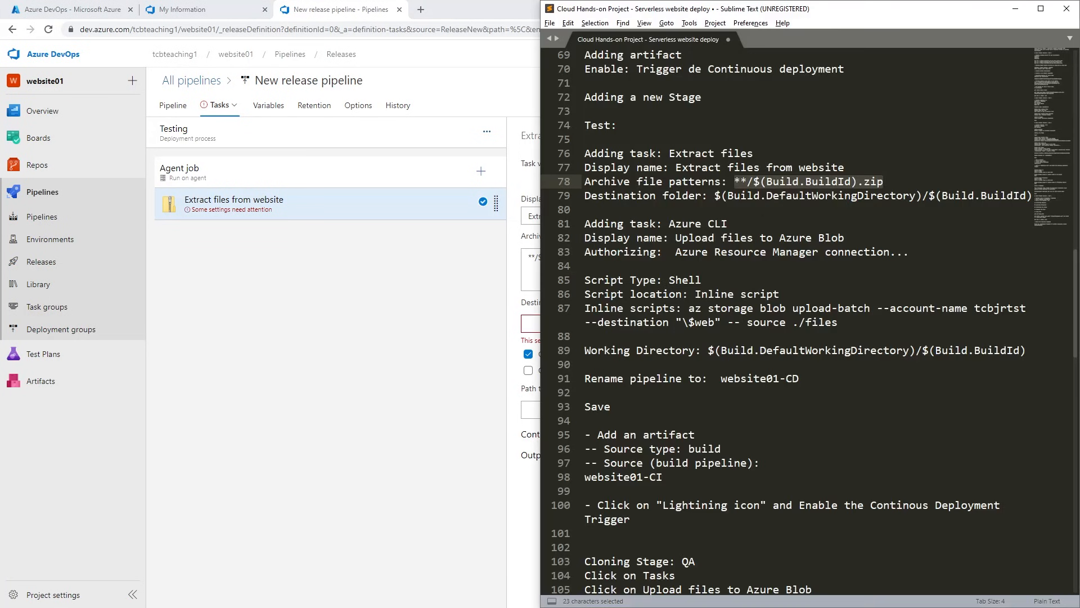
drag(715, 197, 1032, 197)
key(ctrl+c)
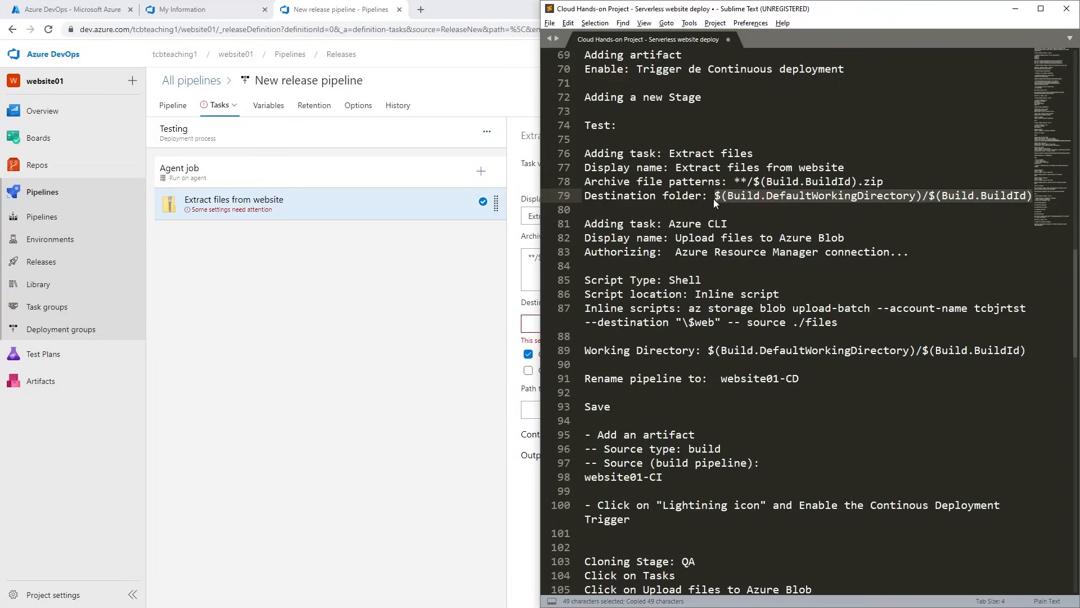
key(alt+Tab)
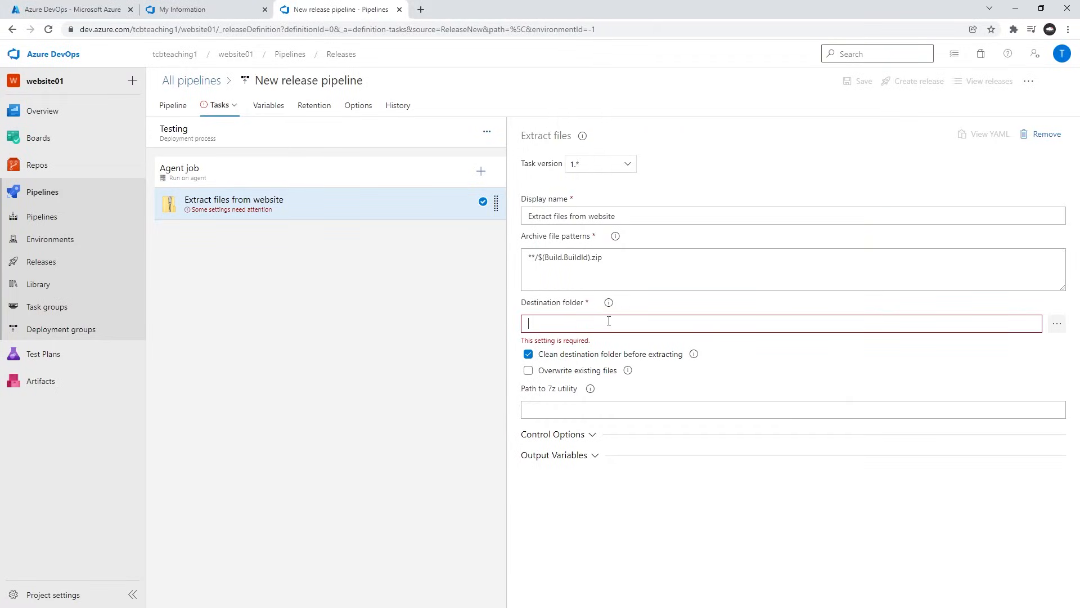
key(ctrl+v)
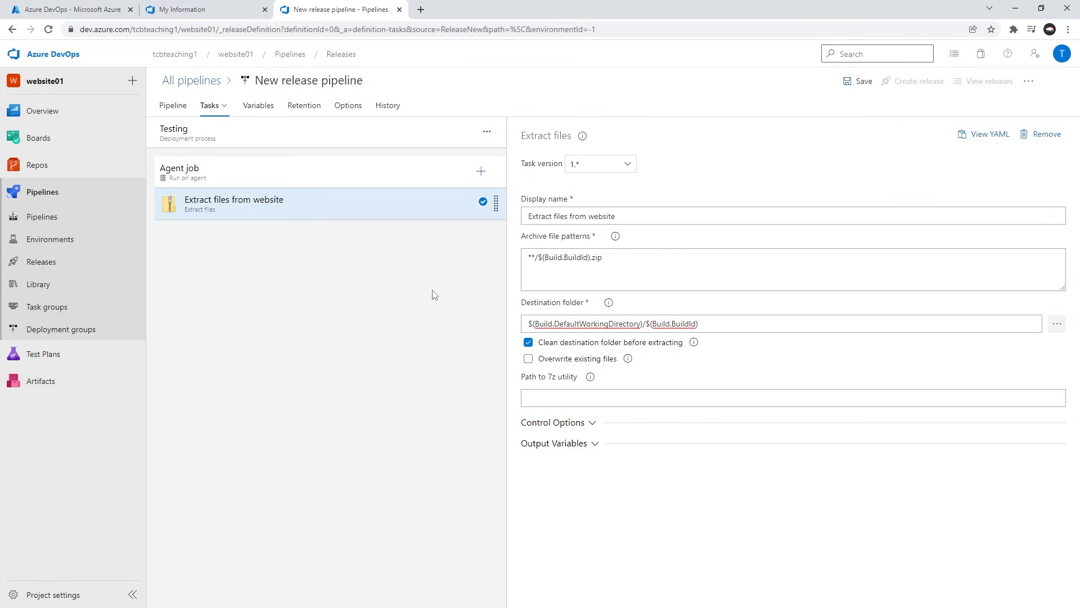
Copy the task name Azure CLI from the notes, add that task to the Testing stage's agent job and open its settings.
click(481, 174)
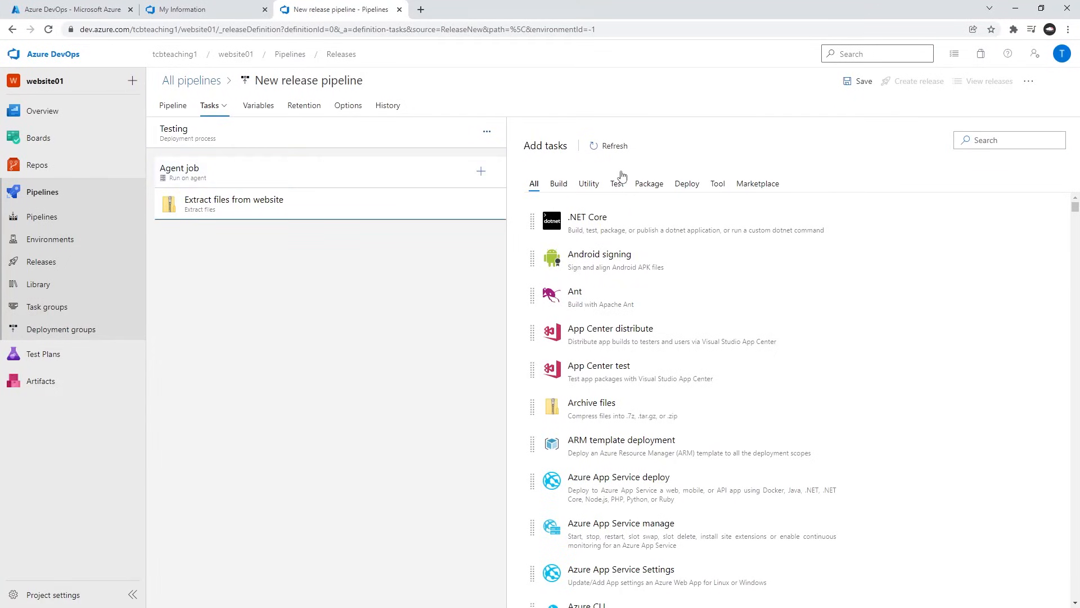
key(alt+Tab)
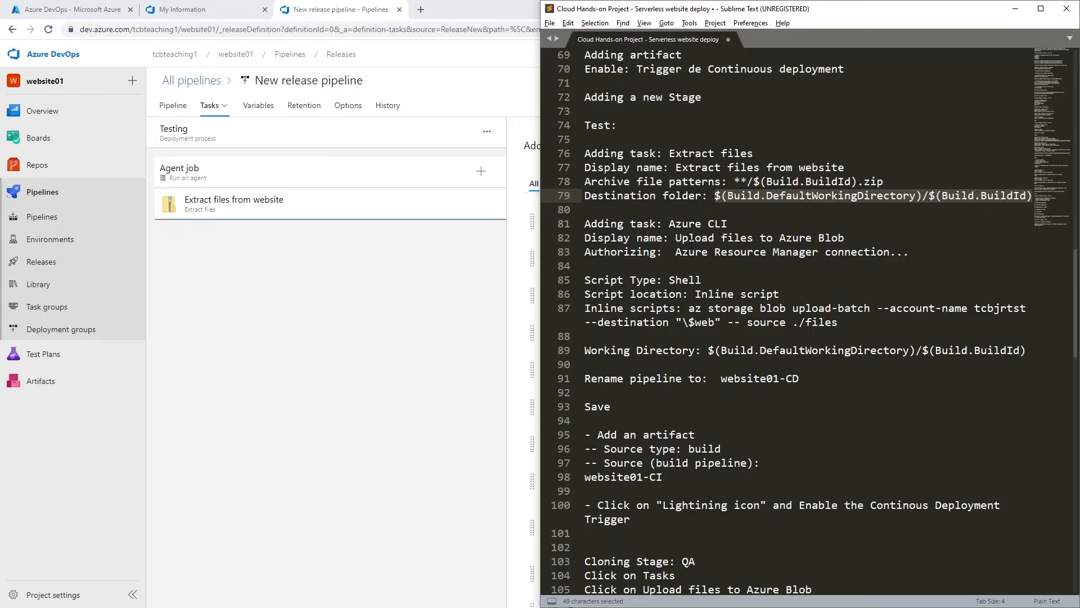
drag(669, 224, 727, 223)
key(alt+Tab)
click(991, 140)
key(ctrl+v)
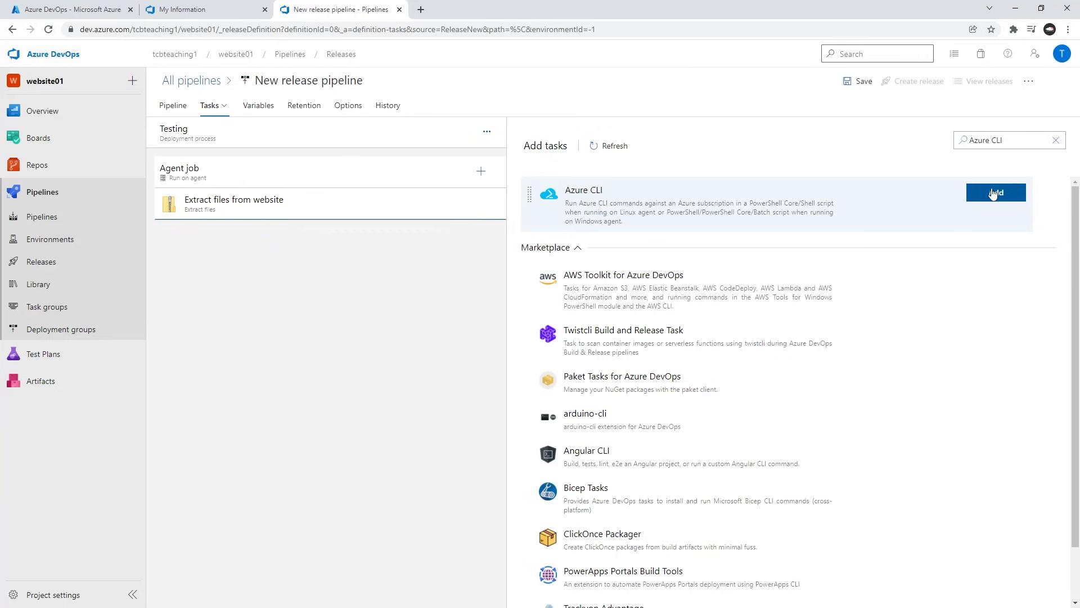
click(993, 193)
click(310, 248)
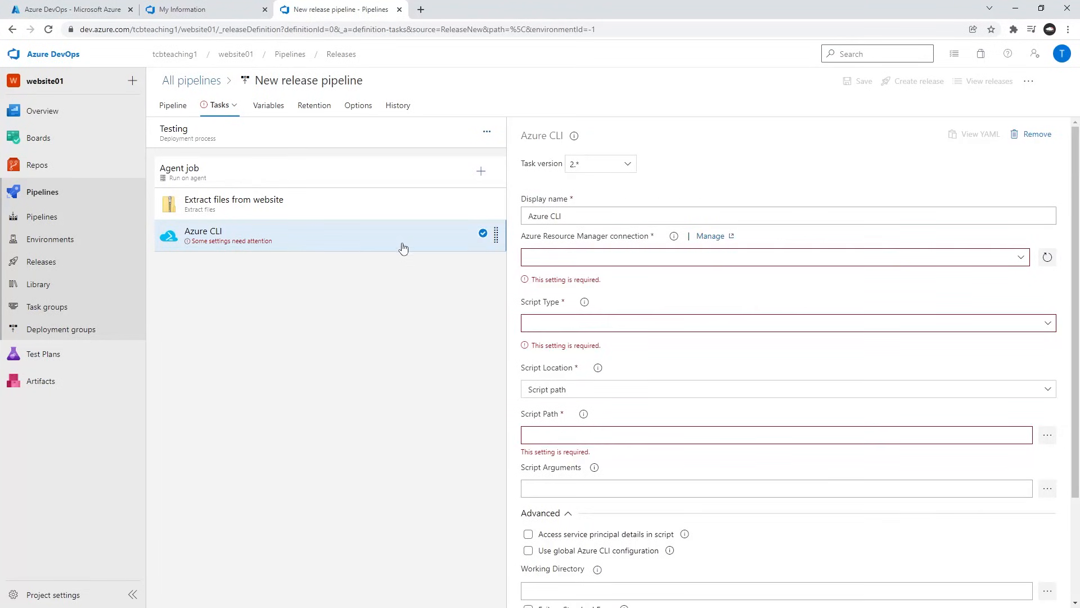
Copy the display name Upload files to Azure Blob from the notes and apply it to the Azure CLI task.
key(alt+Tab)
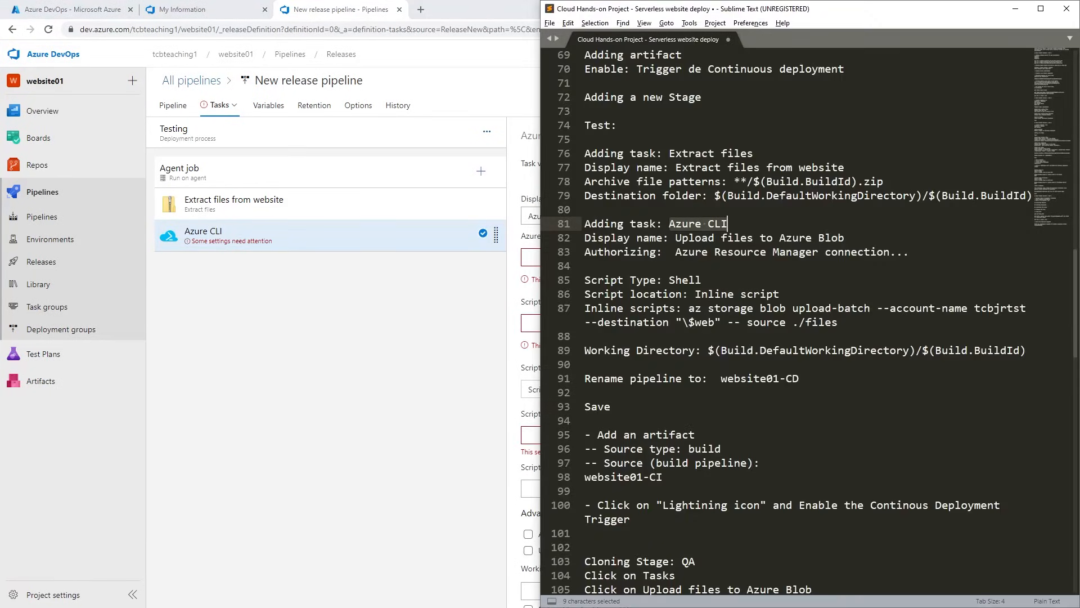
drag(672, 239, 686, 239)
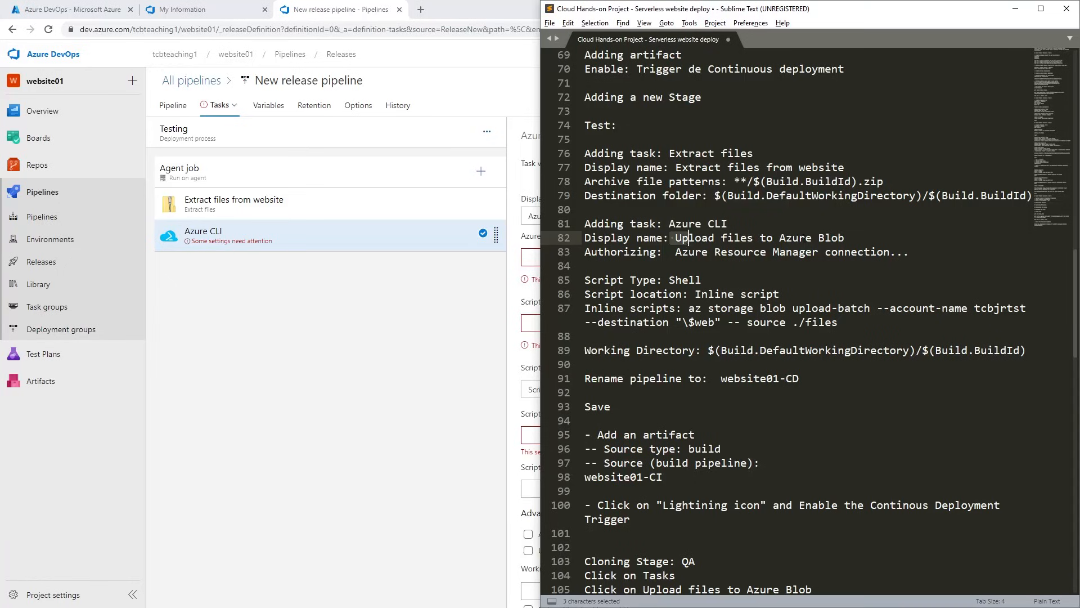
click(805, 238)
drag(845, 238, 676, 238)
key(ctrl+c)
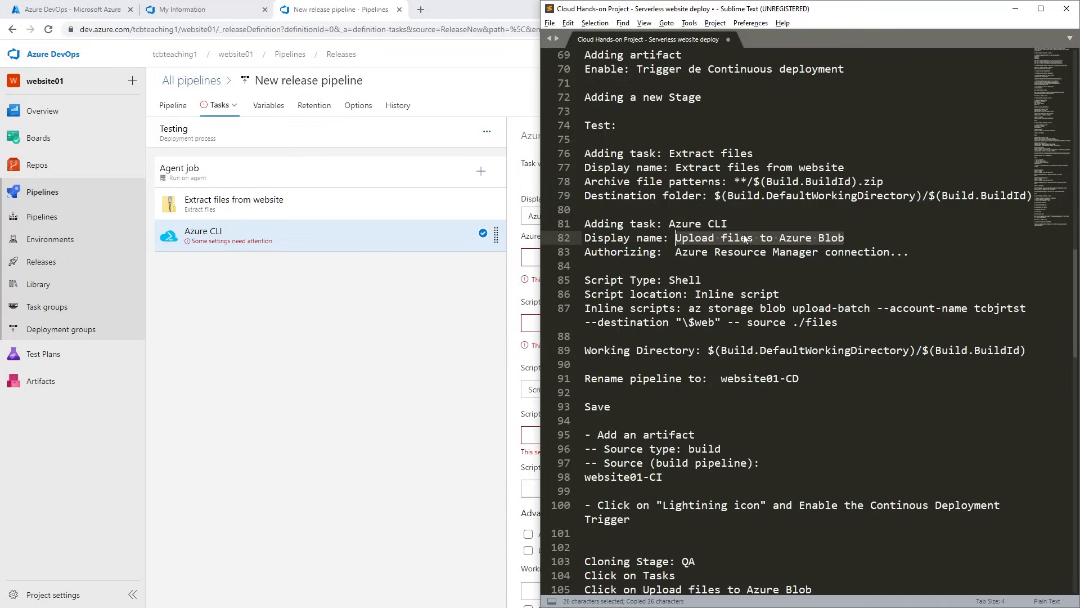
click(500, 316)
click(618, 213)
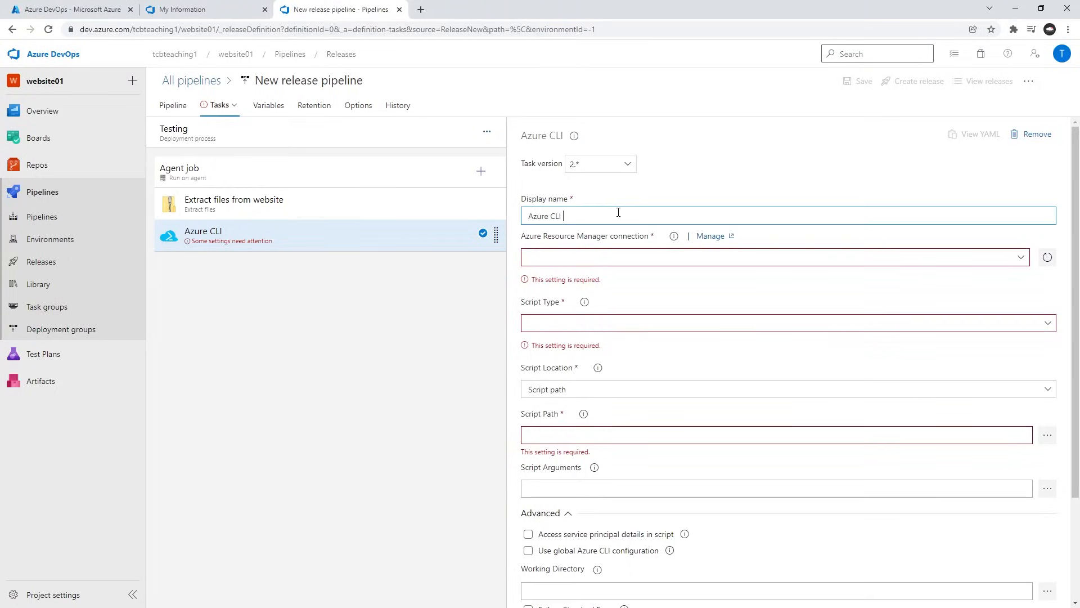
key(ctrl+a)
key(ctrl+v)
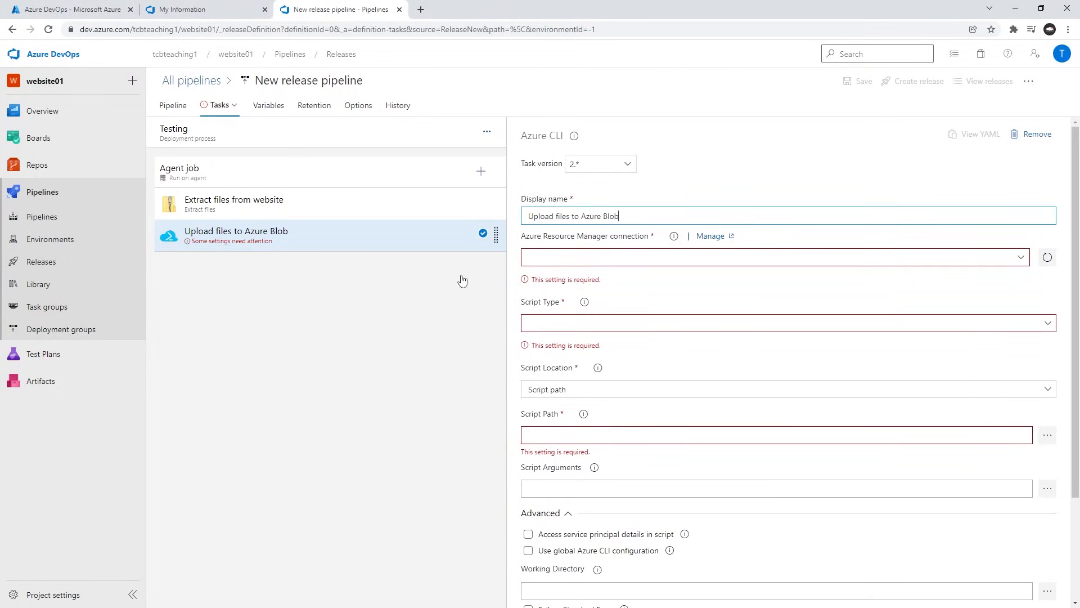
click(405, 372)
Select Azure subscription 1 as the upload task's Azure Resource Manager connection and authorize it with the Microsoft account.
key(alt+Tab)
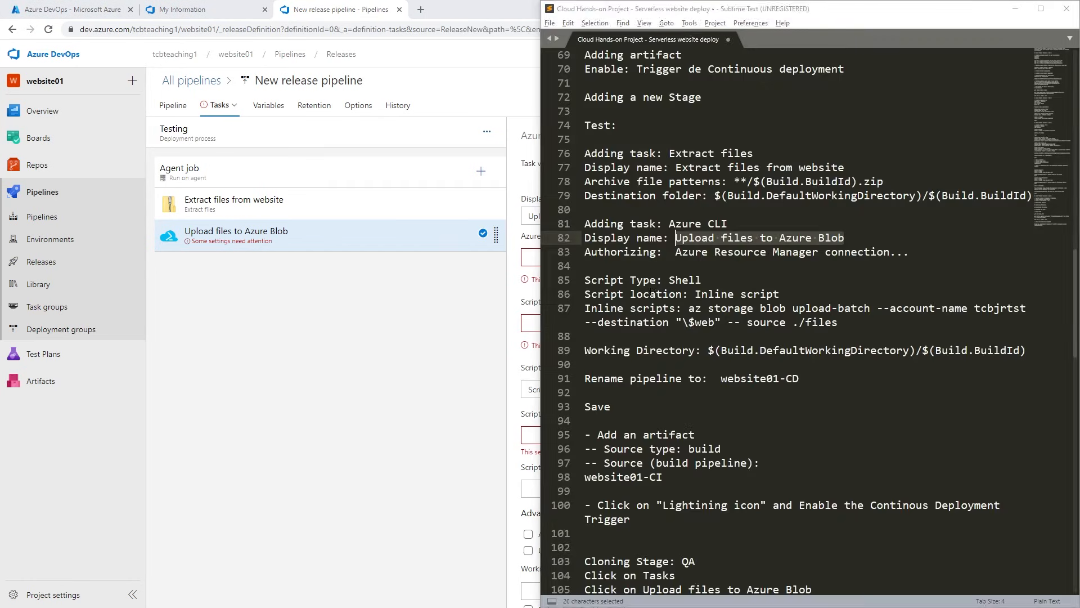
click(429, 325)
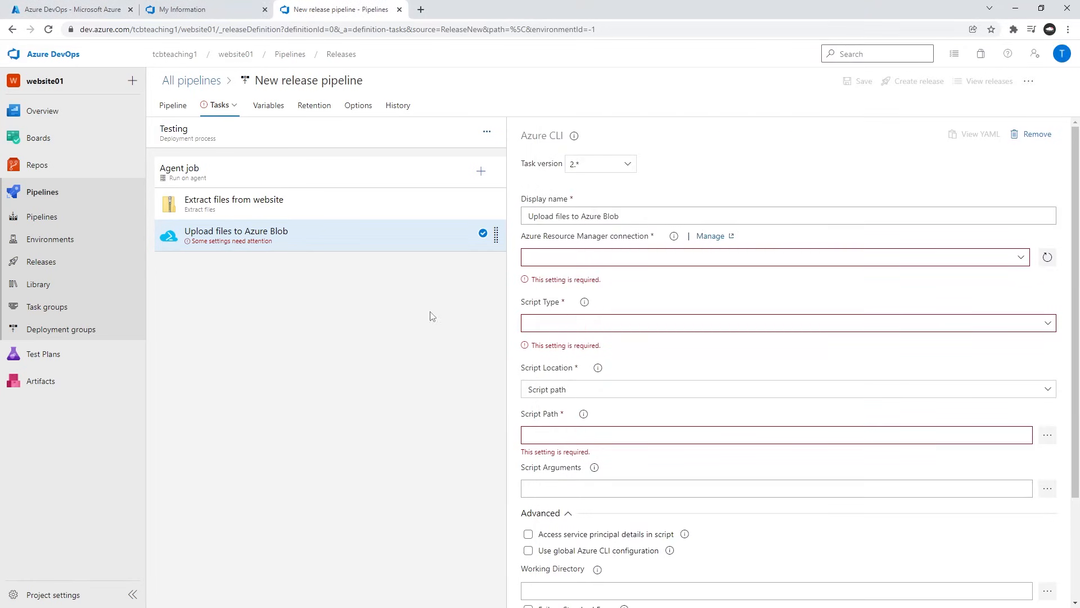
click(657, 258)
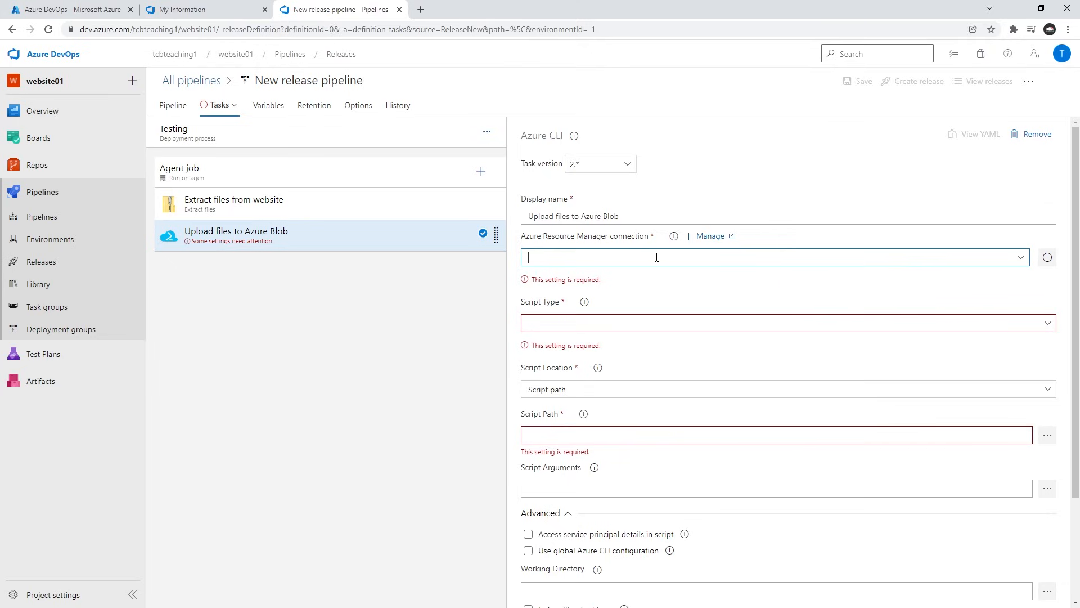
click(1019, 258)
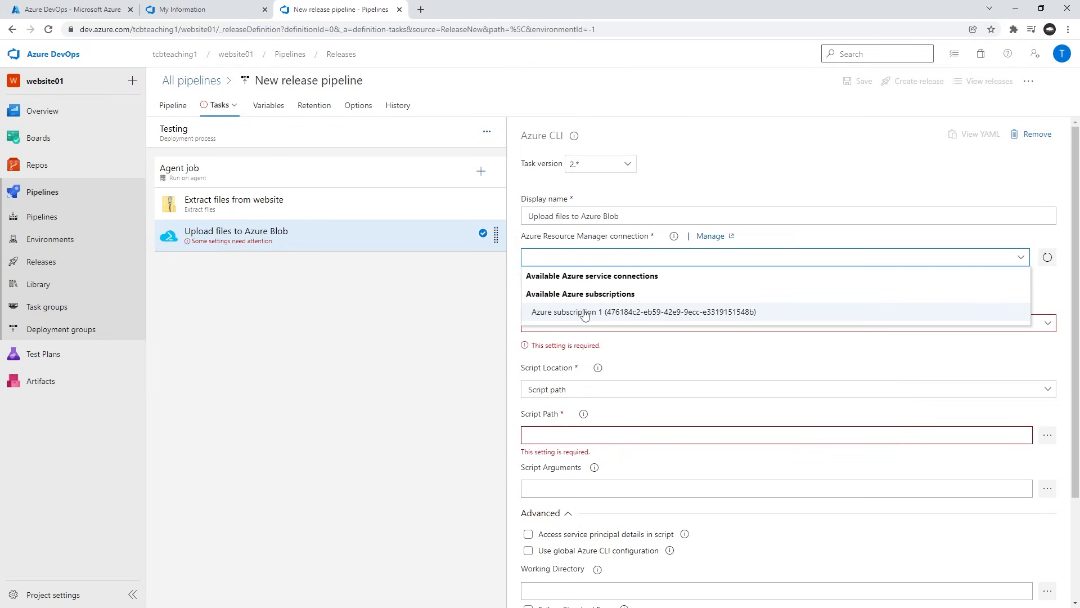
click(623, 315)
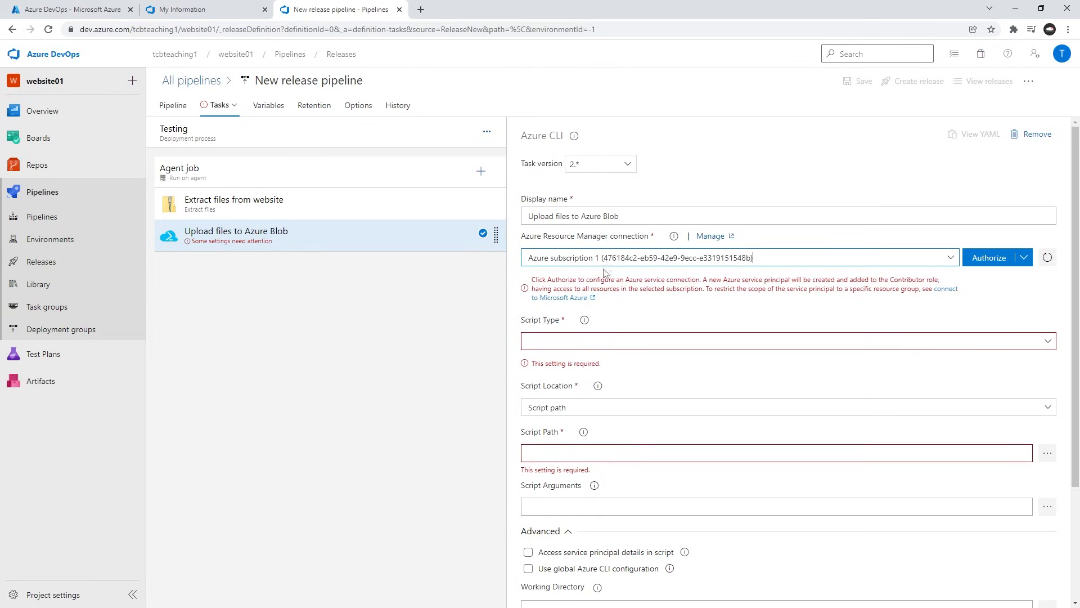
click(990, 257)
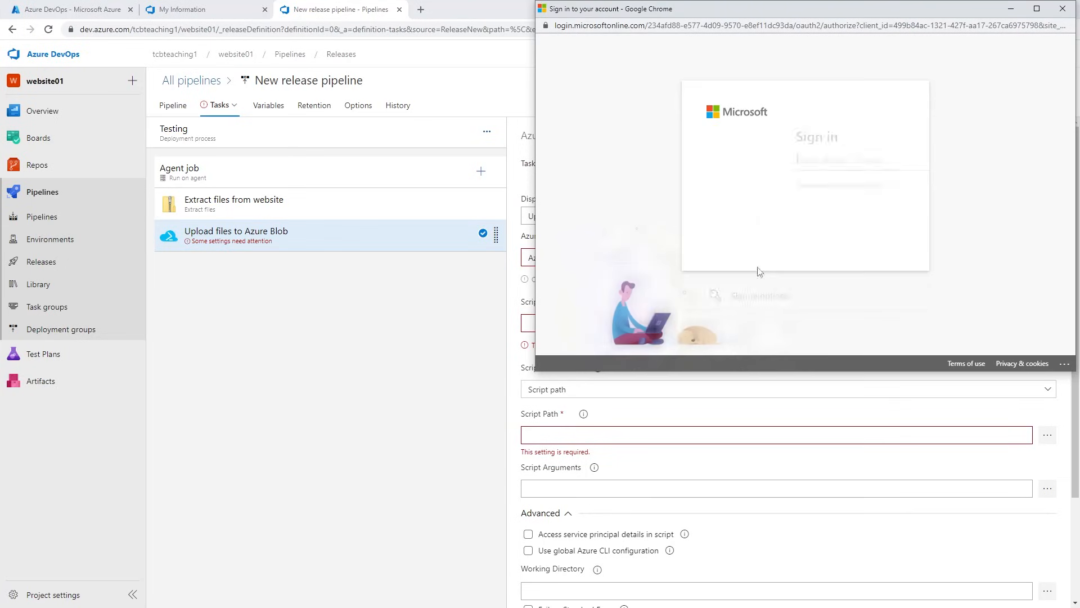
click(793, 165)
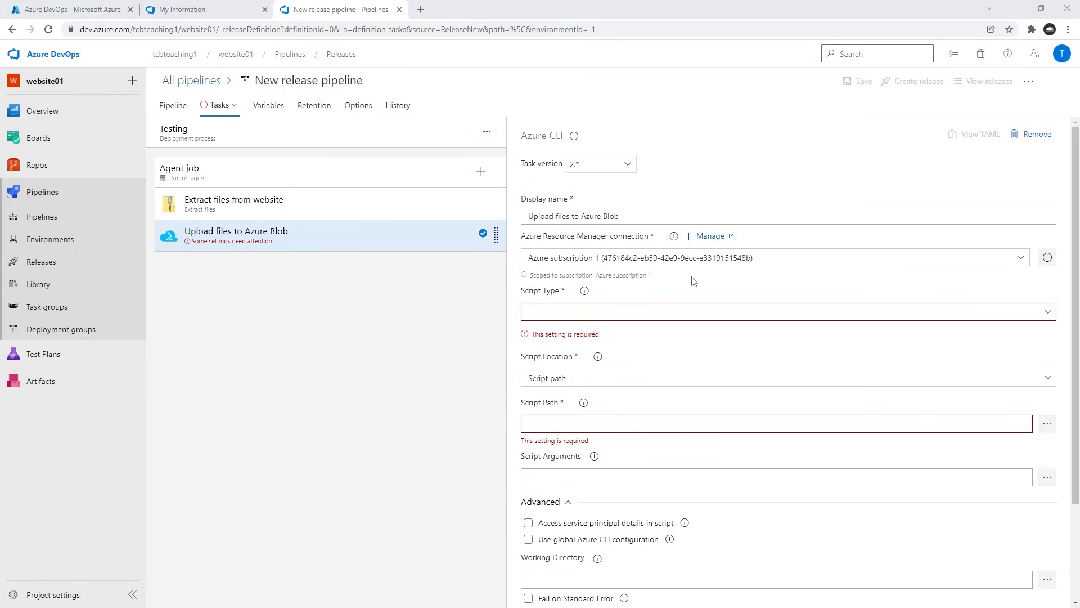
Check the authorizing instruction in the notes and set the upload task's script type to Shell.
key(alt+Tab)
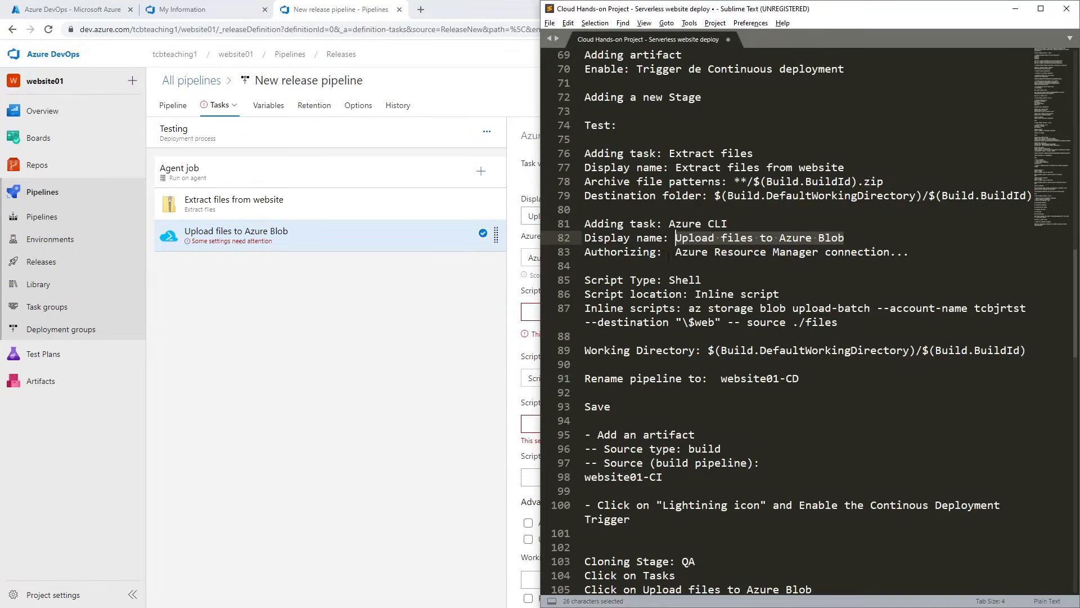
drag(675, 251, 892, 251)
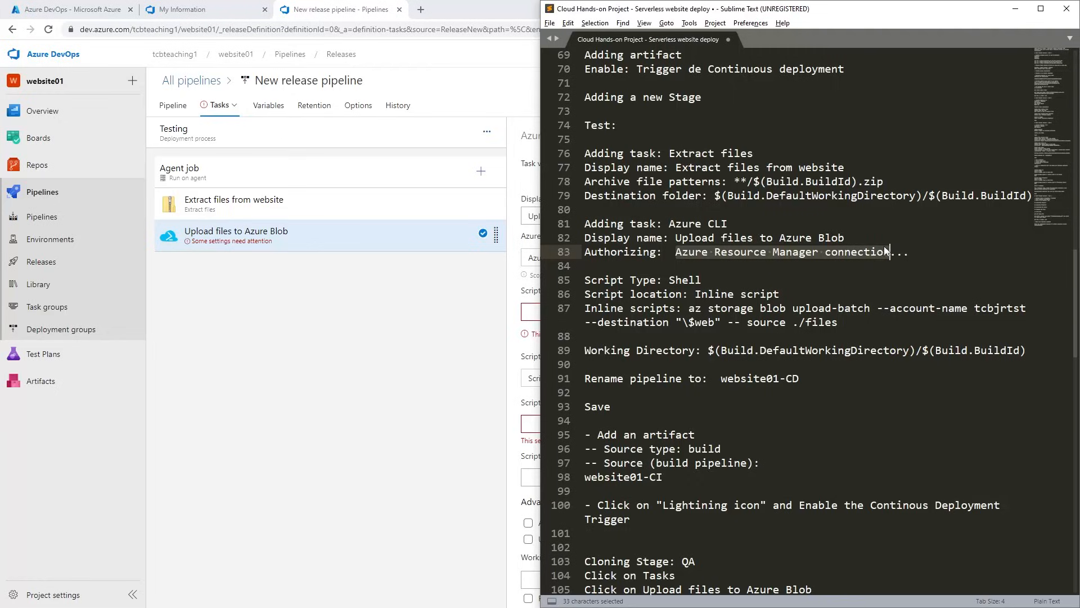
click(487, 326)
click(563, 311)
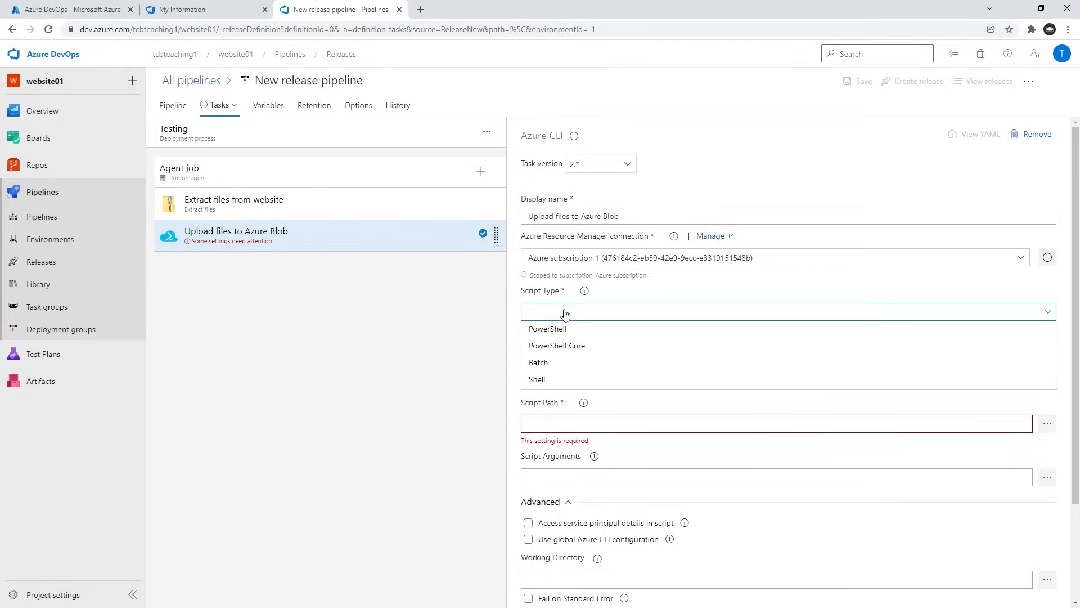
click(548, 380)
scroll(549, 379, down, 1)
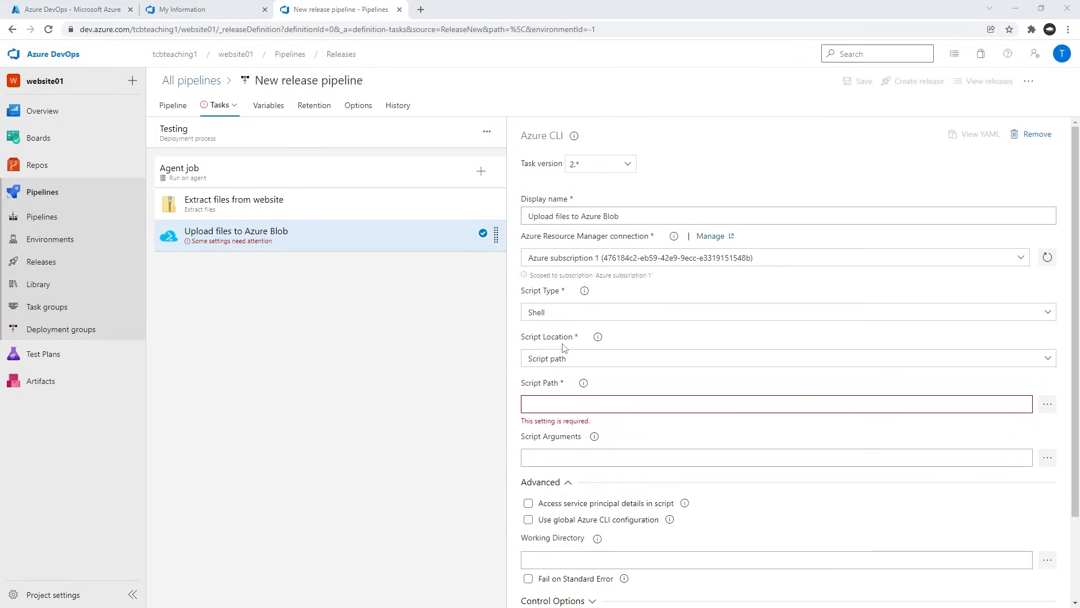
Check the script settings in the notes and set the upload task's script location to Inline script.
key(alt+Tab)
click(648, 284)
drag(703, 281, 579, 285)
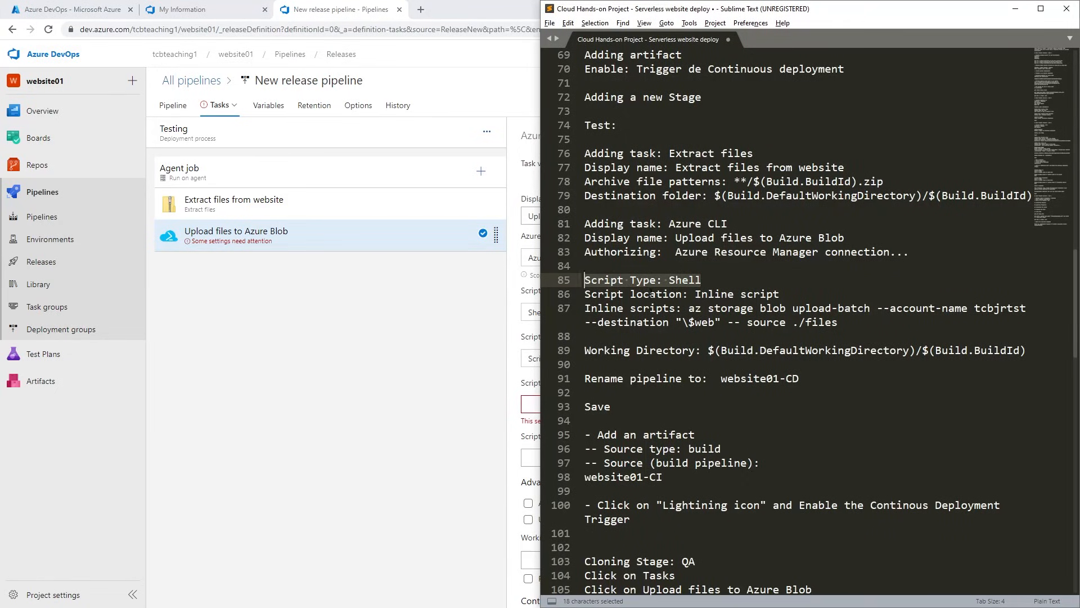
click(438, 333)
scroll(577, 370, down, 1)
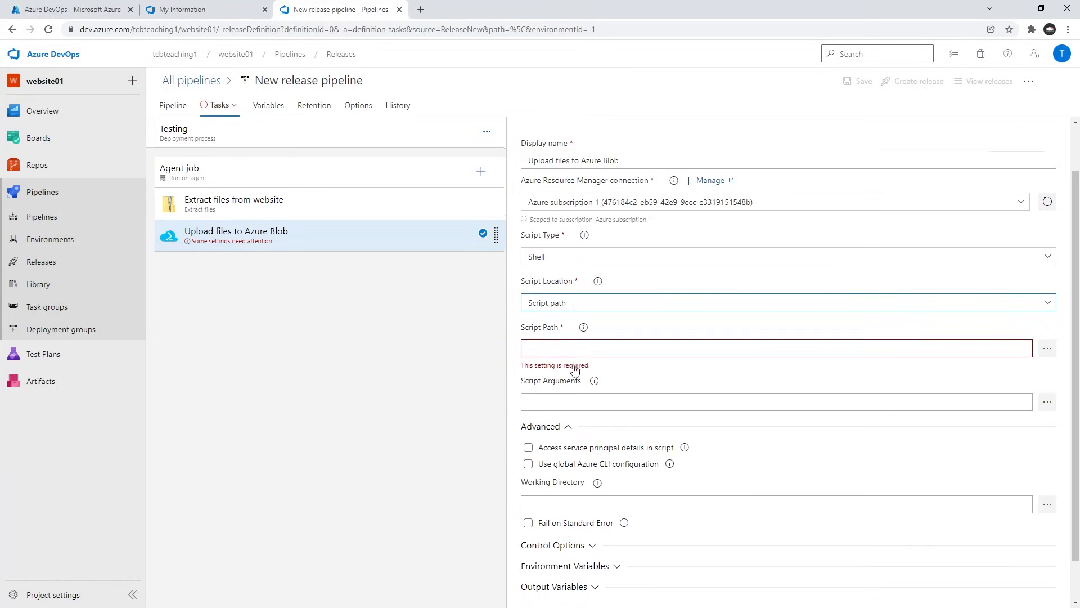
click(577, 302)
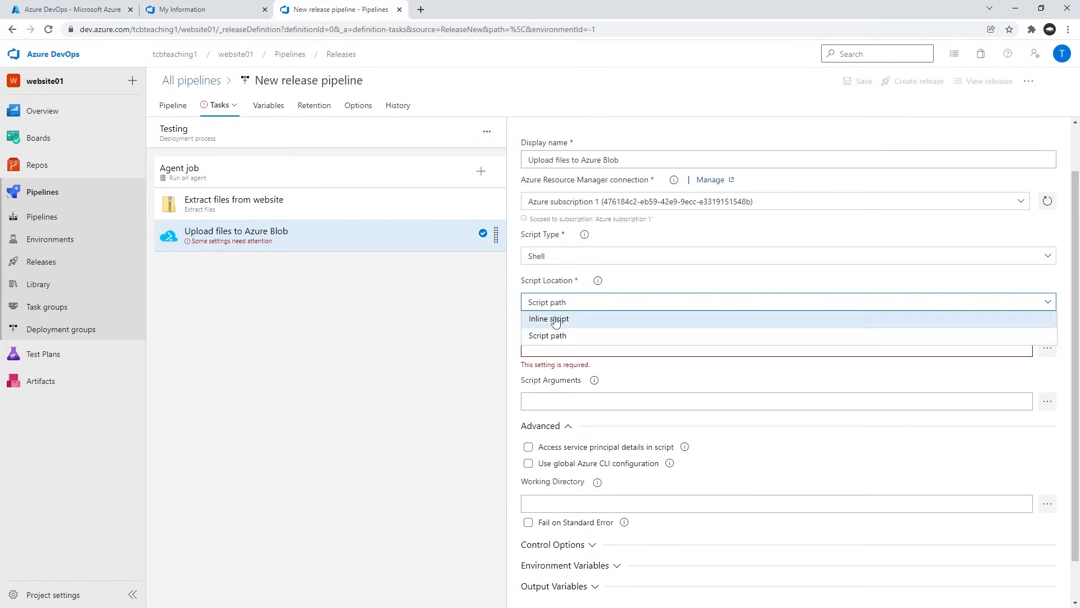
click(554, 318)
click(555, 385)
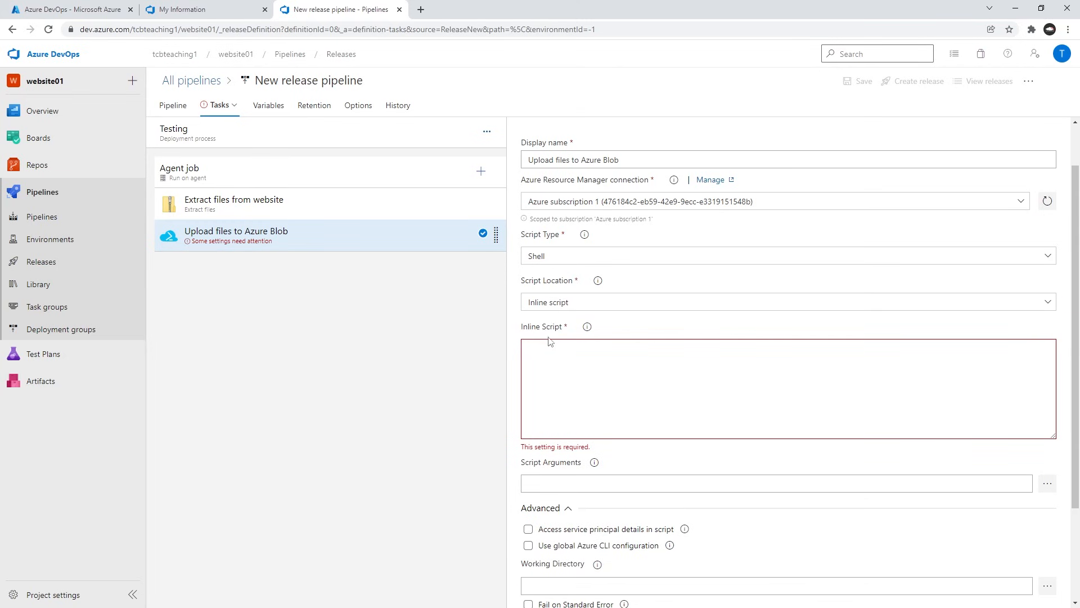
Copy the command az storage blob upload-batch --account-name tcbjrtst --destination "\$web" -- source ./files from the notes into the upload task's inline script.
key(alt+Tab)
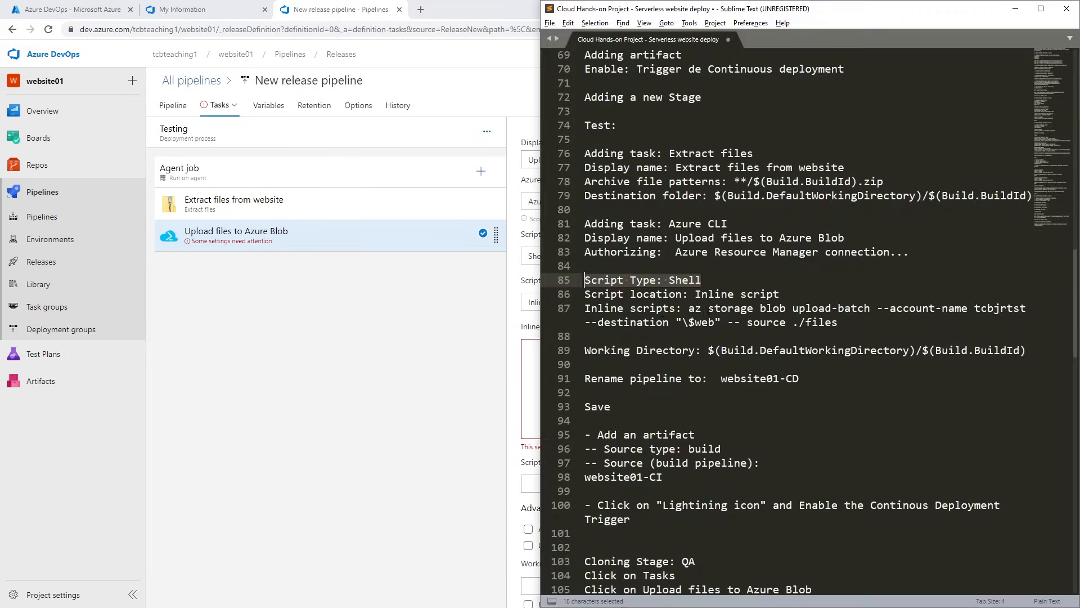
click(688, 322)
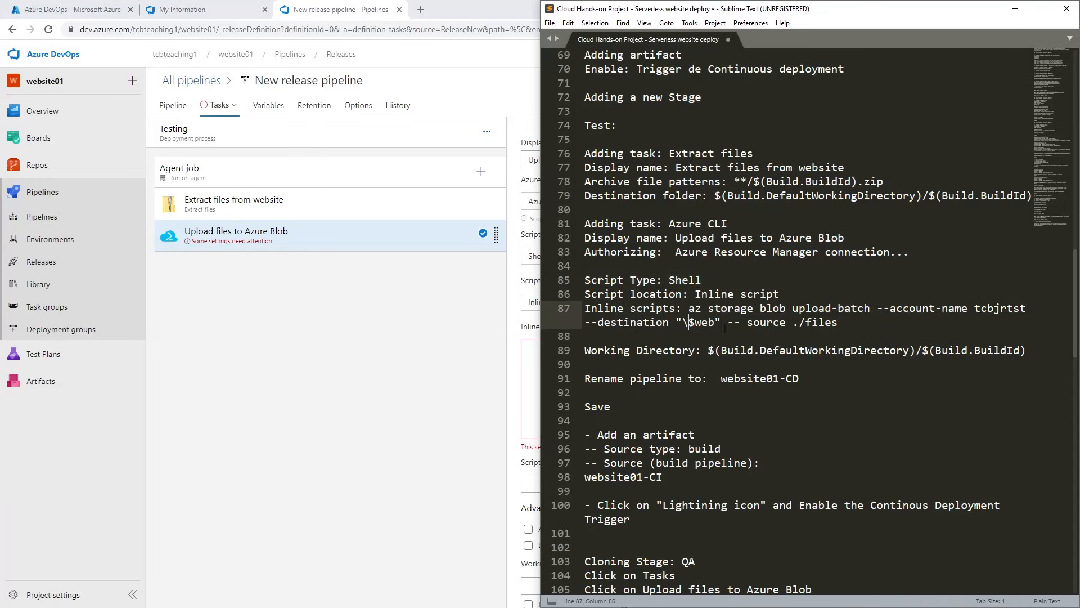
click(773, 323)
drag(852, 323, 688, 308)
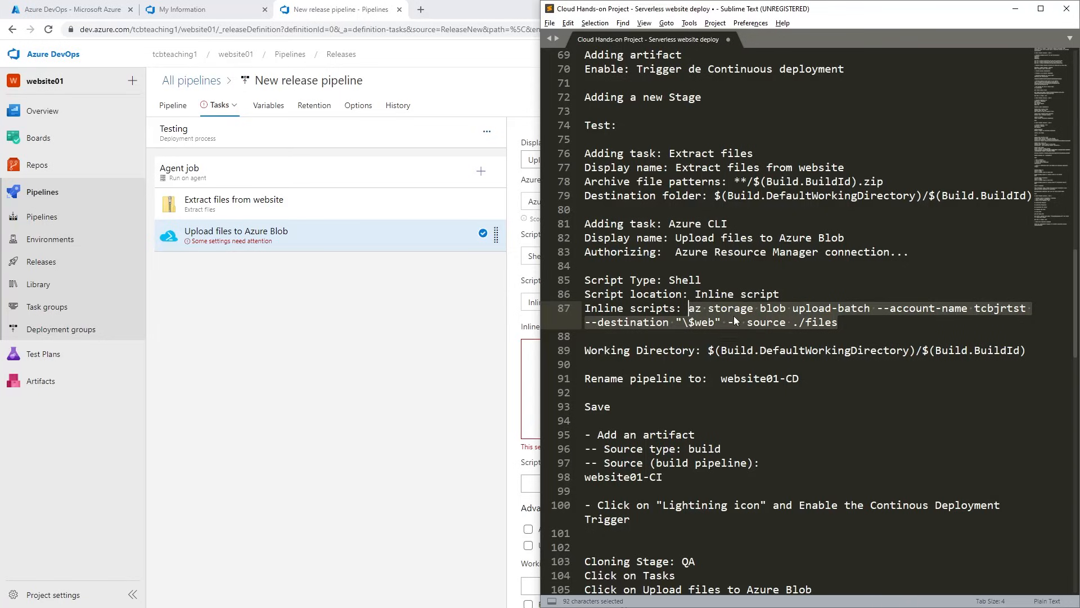
click(841, 322)
drag(838, 322, 793, 323)
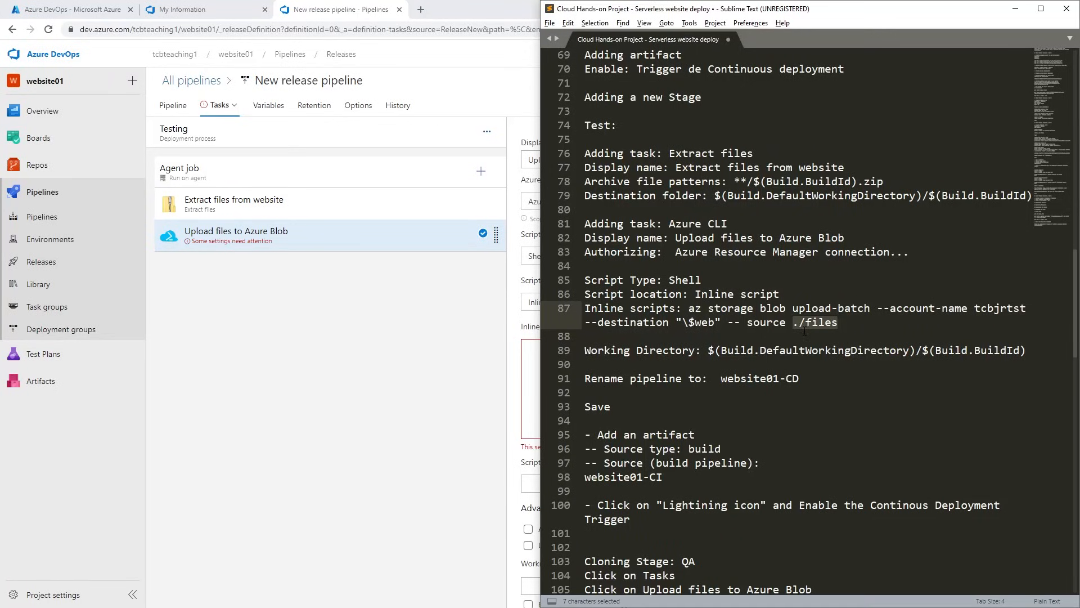
drag(969, 307, 1028, 307)
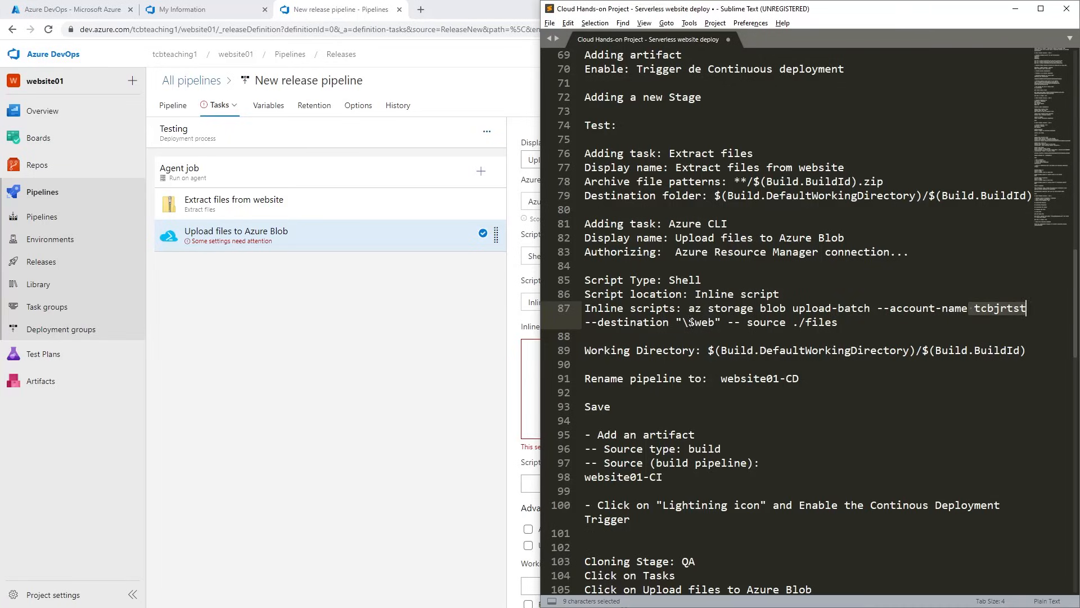
drag(688, 322, 715, 322)
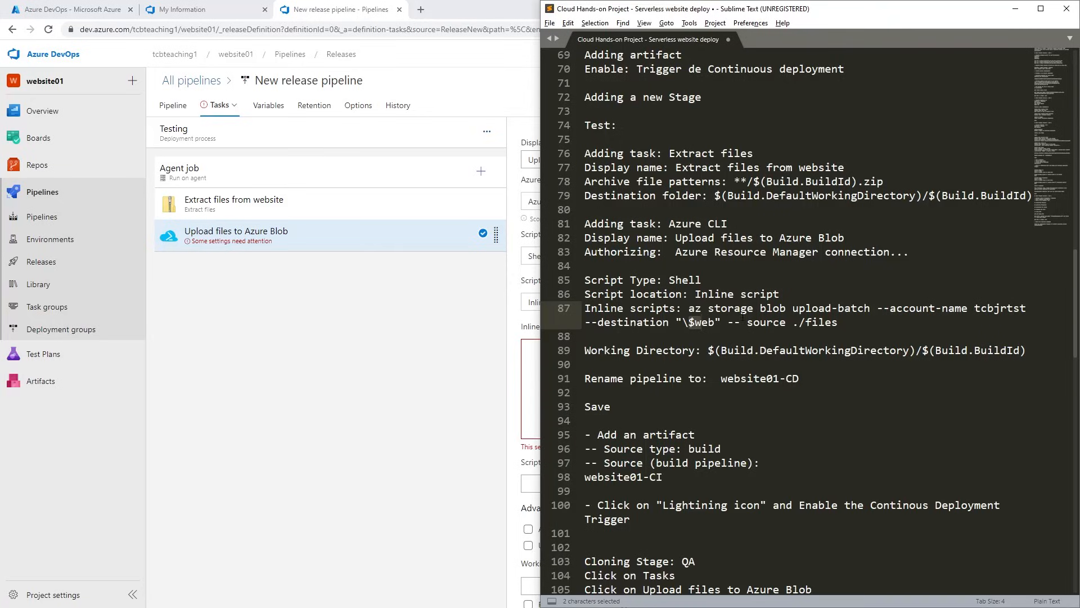
drag(837, 323, 688, 307)
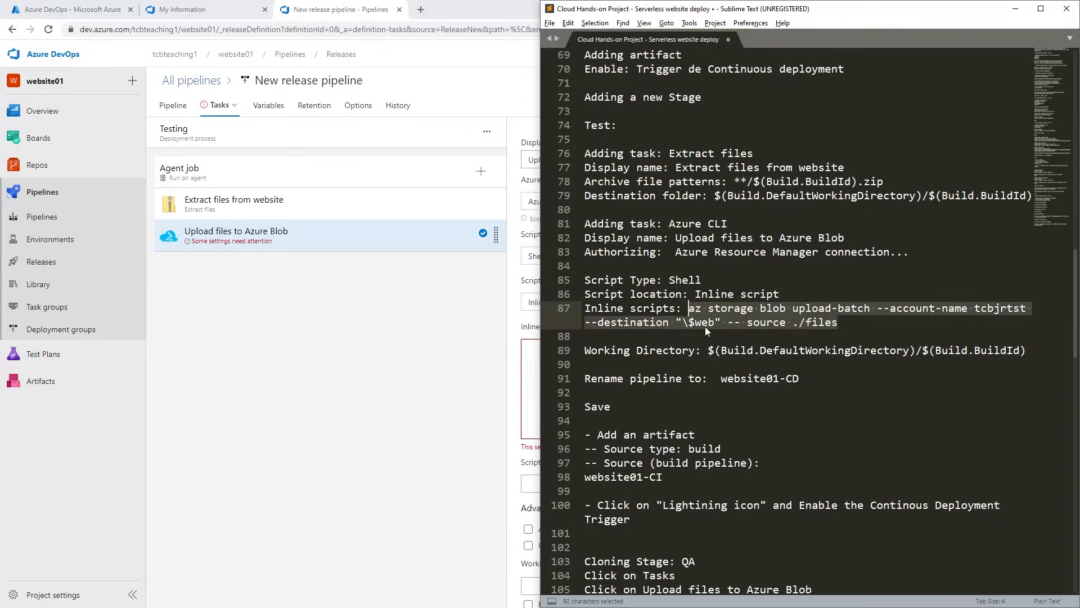
key(ctrl+c)
click(365, 405)
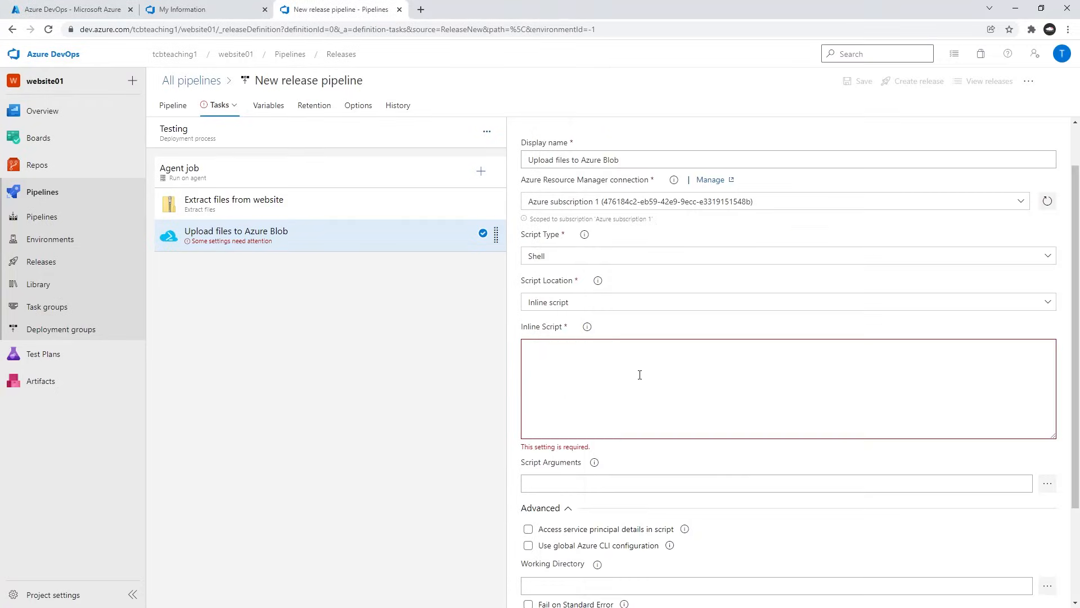
key(ctrl+v)
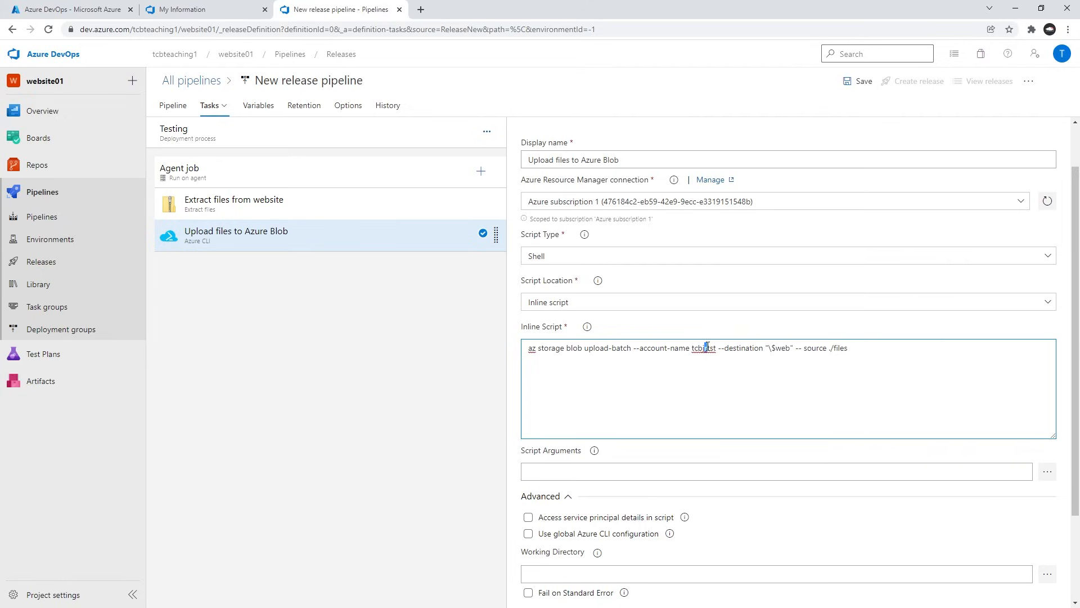
click(724, 350)
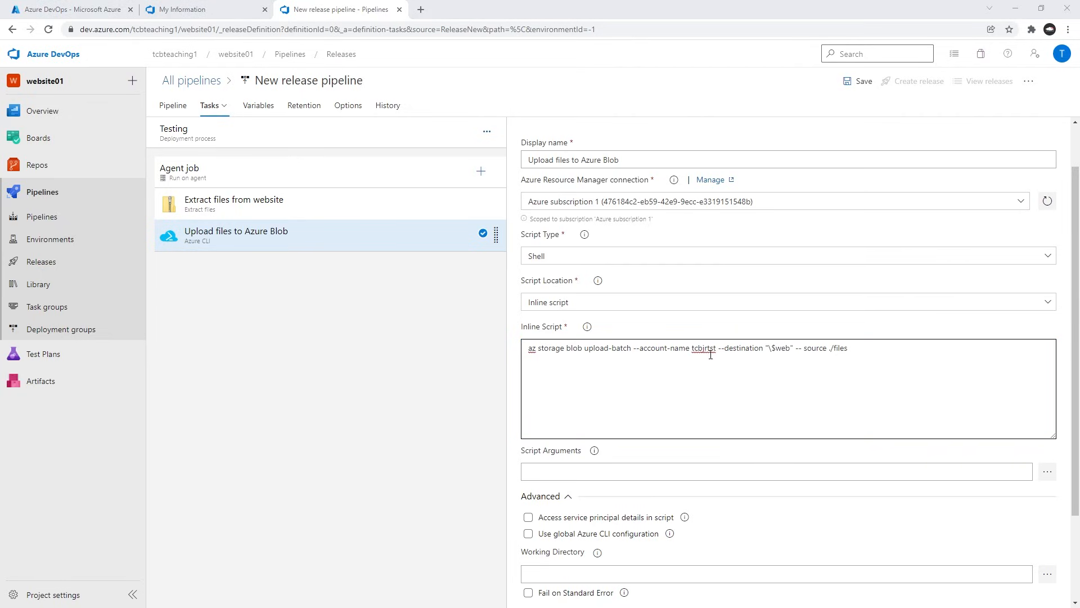
Copy the test storage account name tcbjr1tst from the notes and use it to replace the account name in the inline script.
key(alt+Tab)
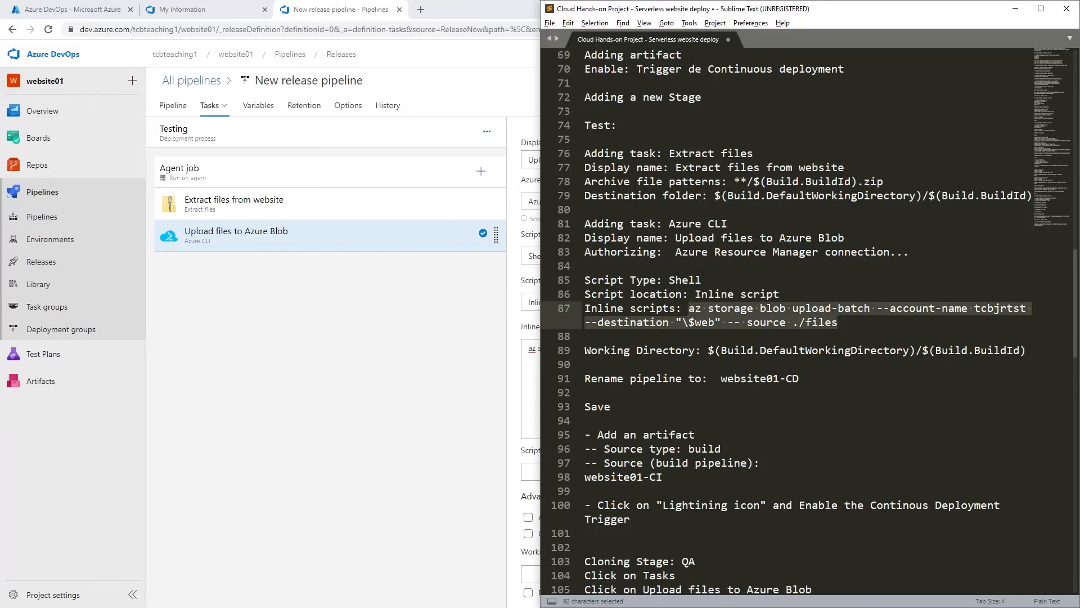
scroll(744, 276, down, 1)
scroll(746, 277, up, 20)
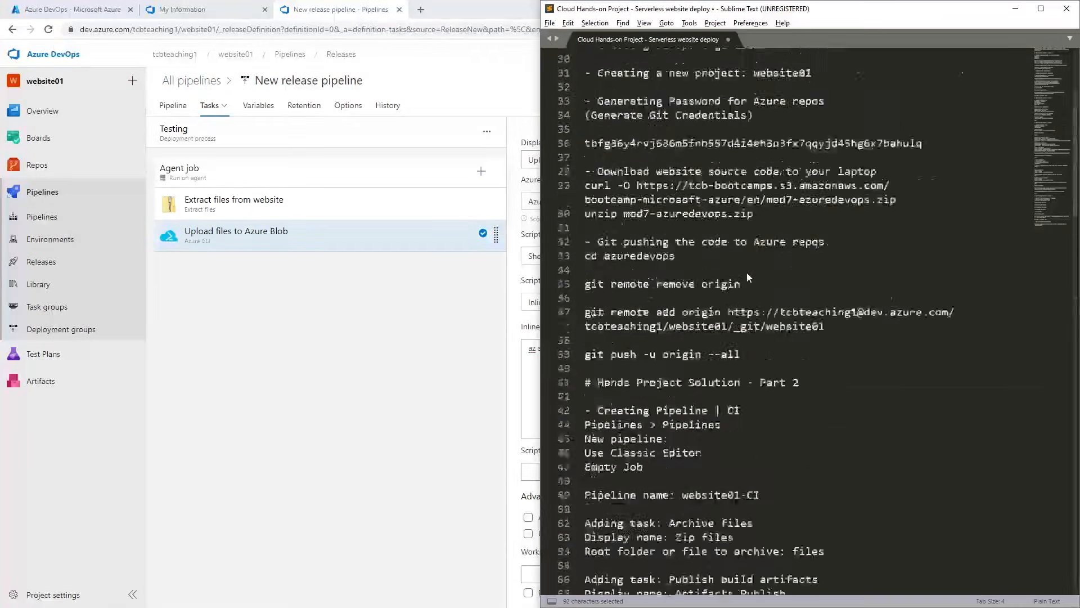
click(698, 195)
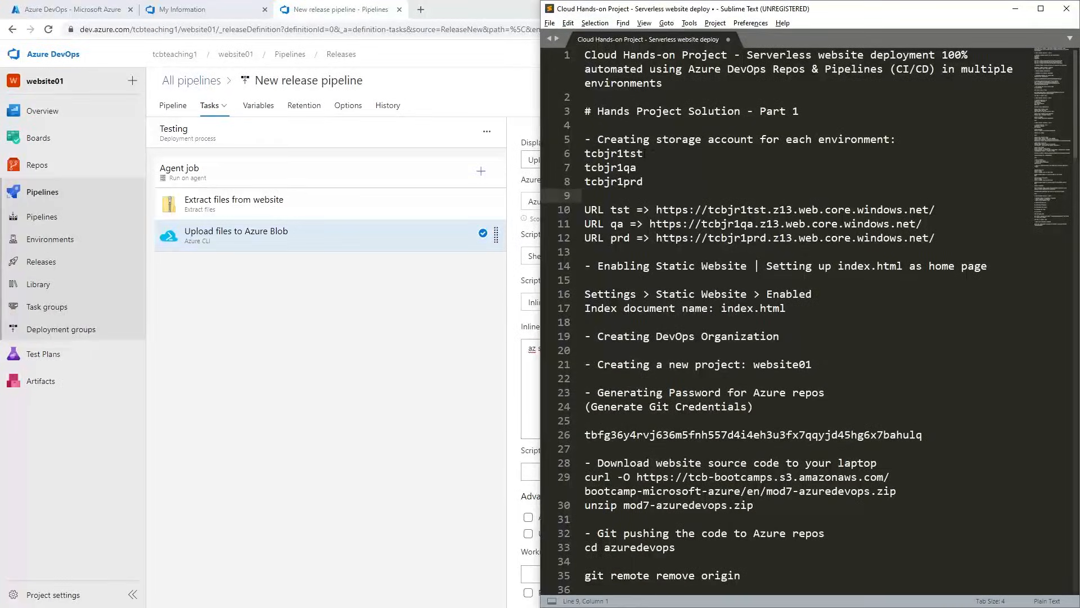
drag(643, 153, 574, 153)
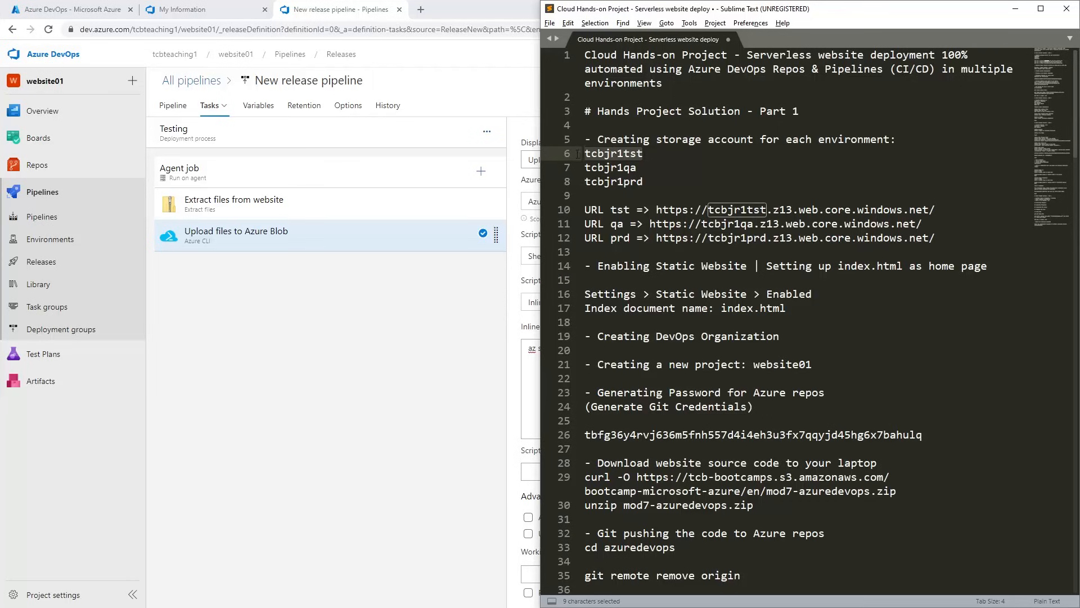
click(630, 163)
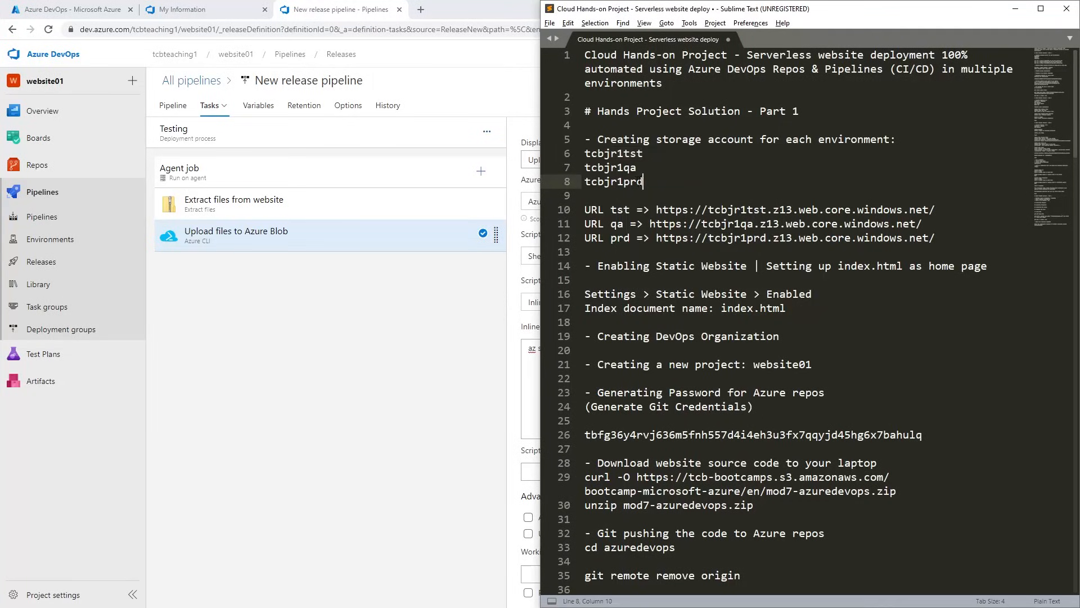
double_click(629, 155)
right_click(629, 156)
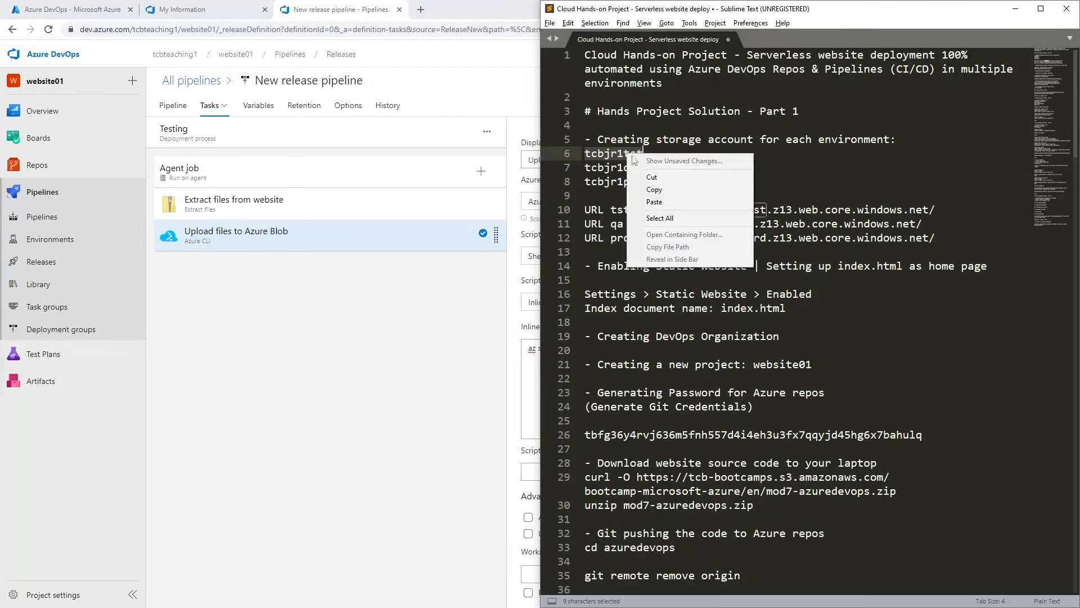
click(653, 190)
click(379, 382)
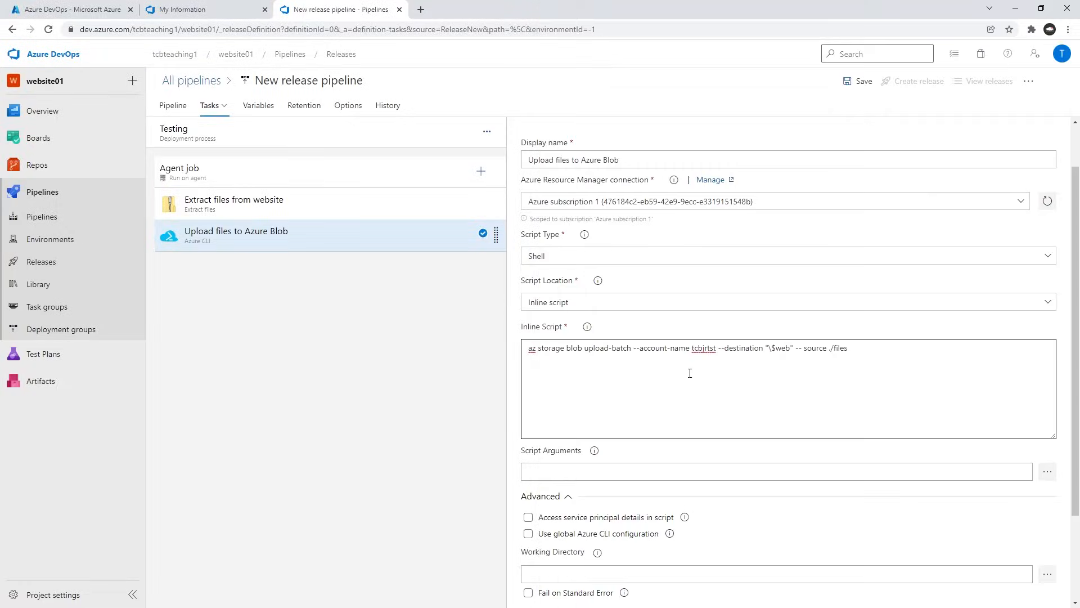
double_click(704, 349)
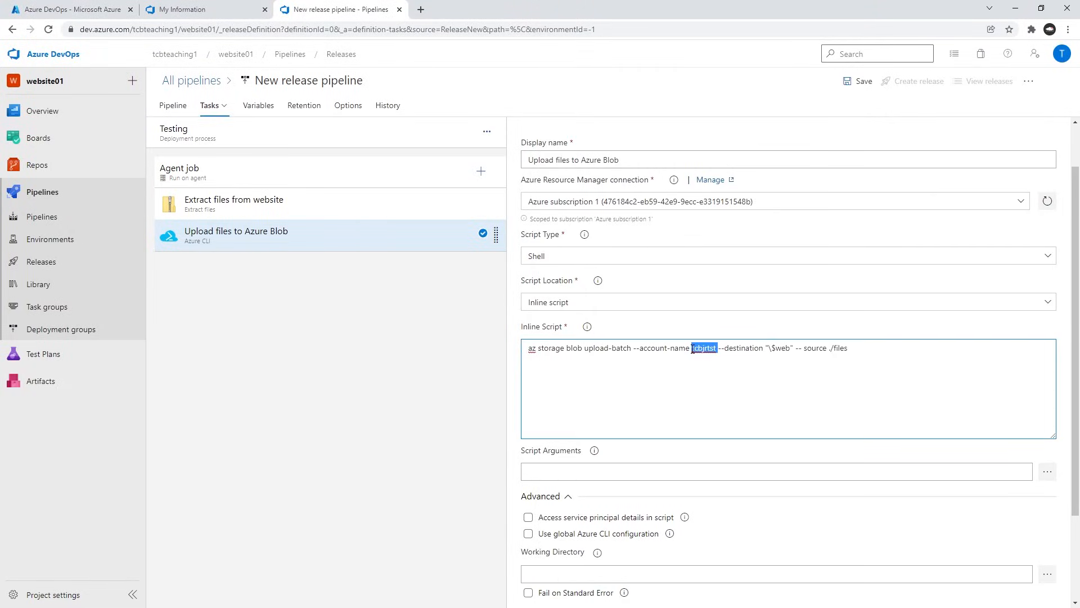
key(ctrl+v)
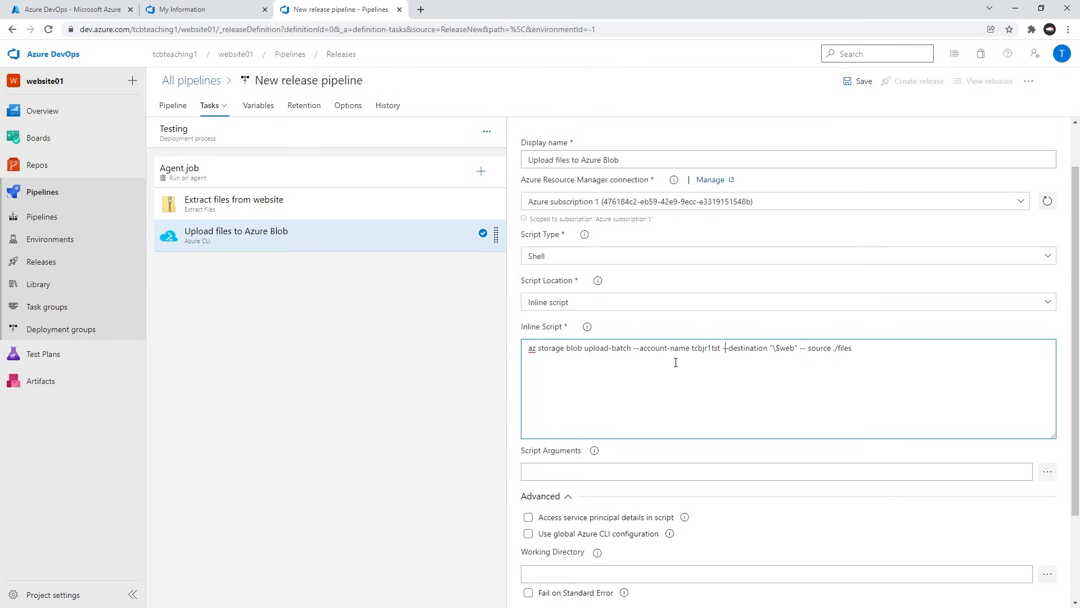
Replace the account name in the notes' inline script line with tcbjr1tst and review the corrected command.
key(alt+Tab)
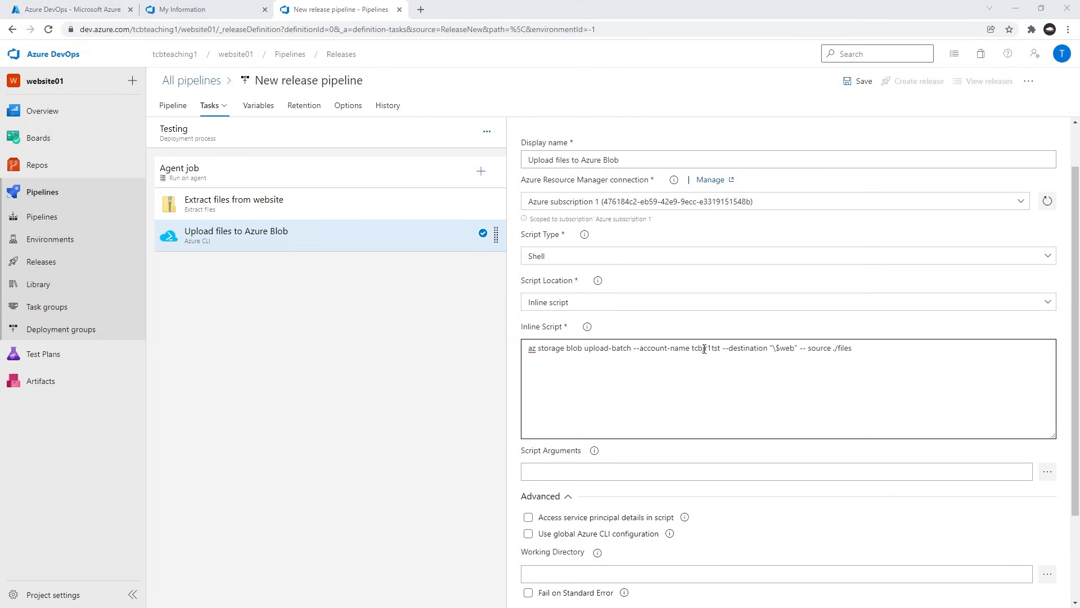
scroll(769, 332, down, 20)
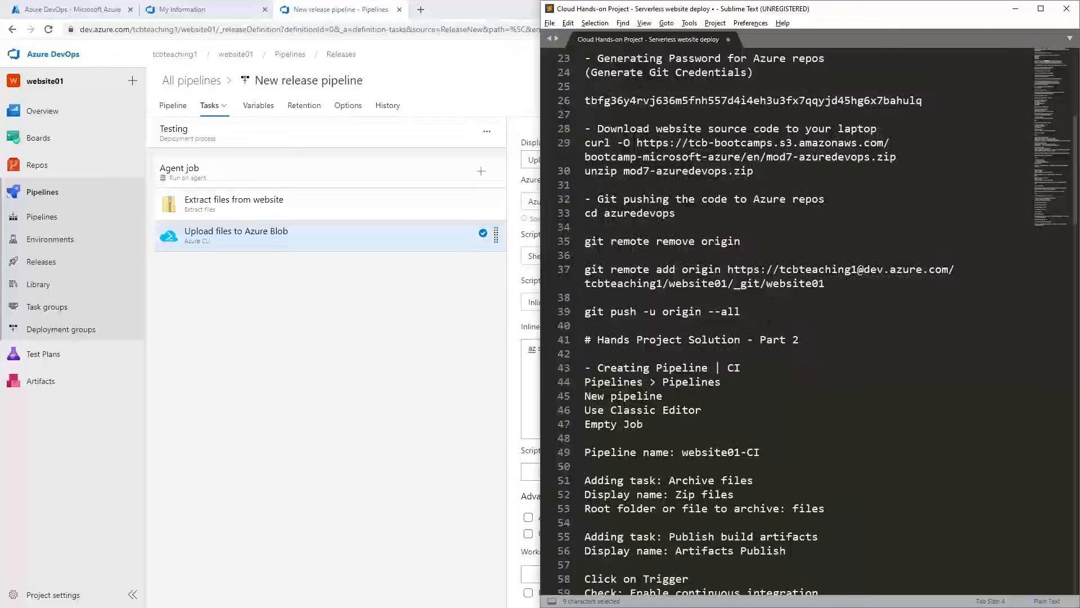
scroll(769, 332, up, 3)
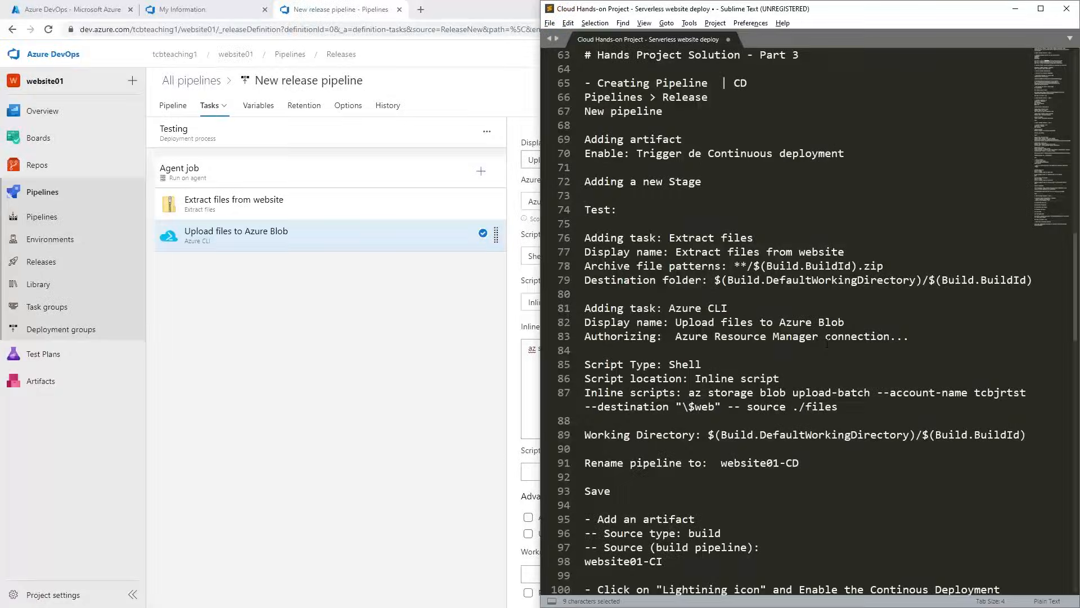
scroll(827, 342, down, 1)
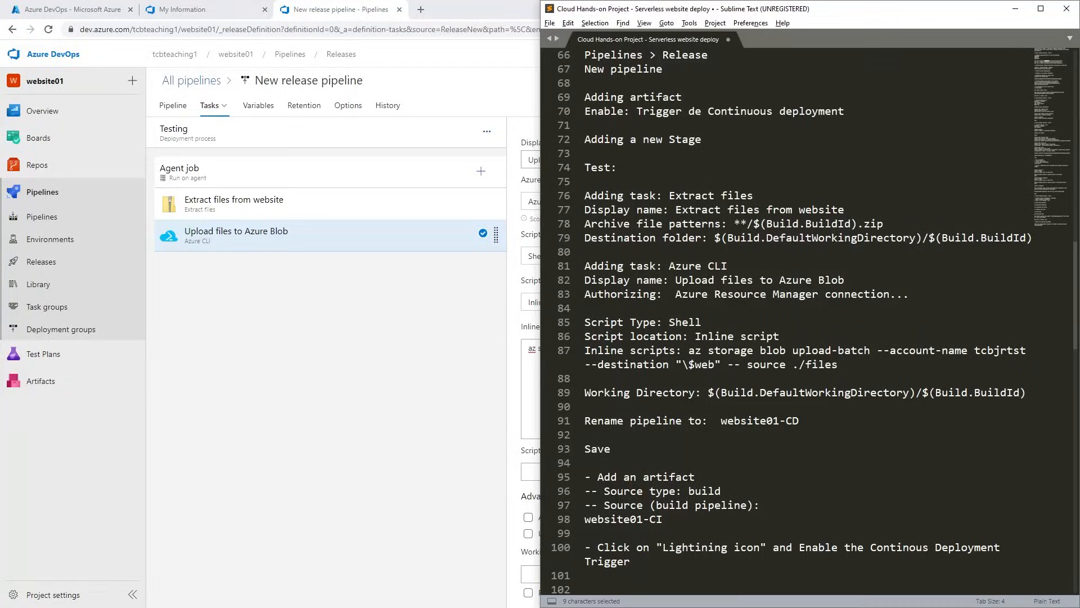
drag(1026, 350, 975, 350)
key(ctrl+v)
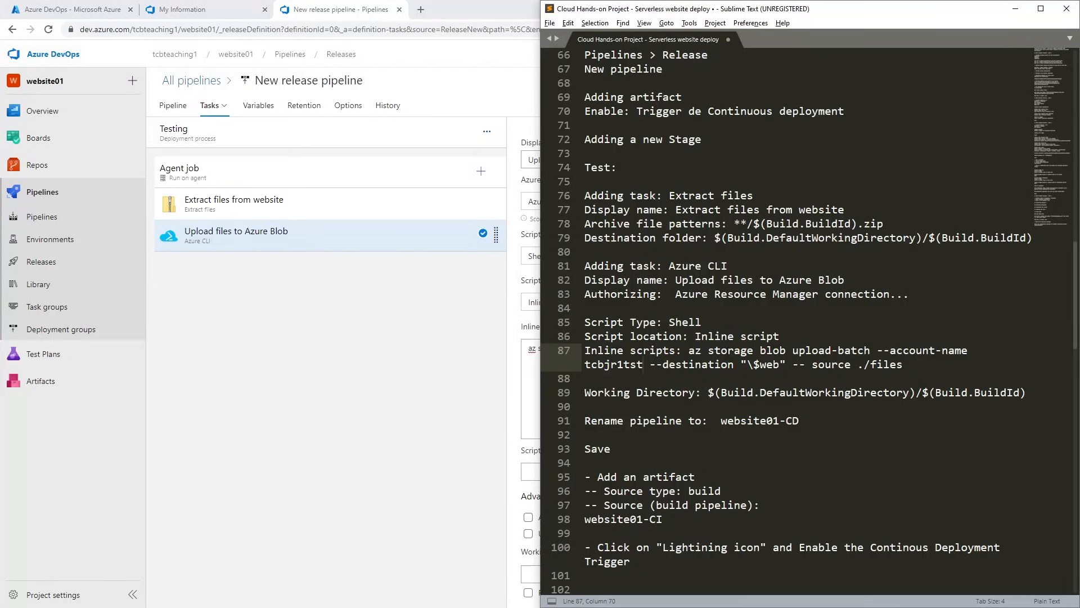
scroll(696, 356, down, 1)
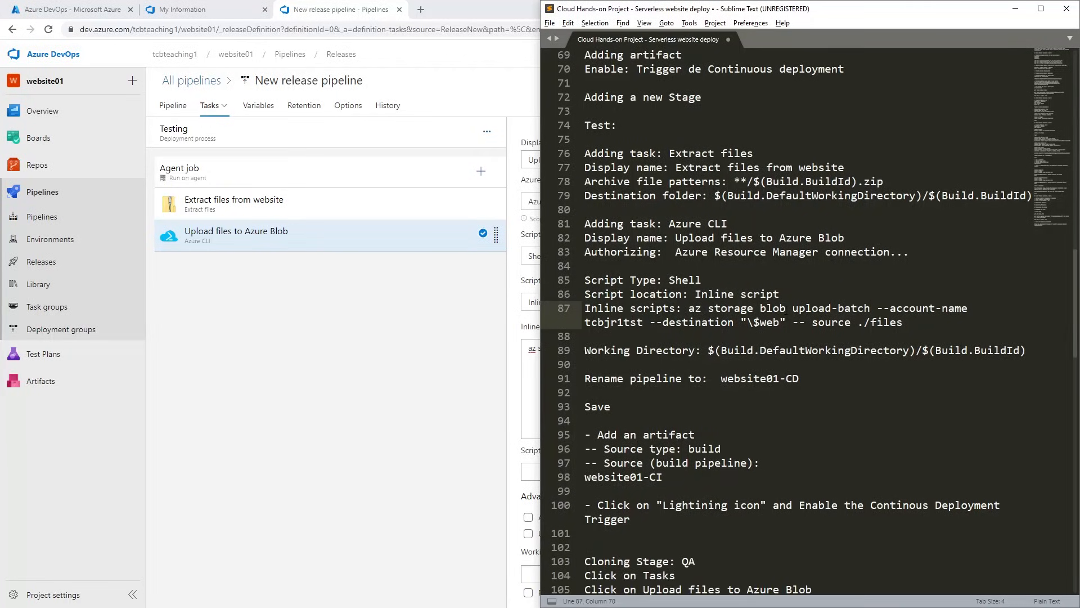
scroll(695, 338, down, 1)
drag(682, 265, 903, 280)
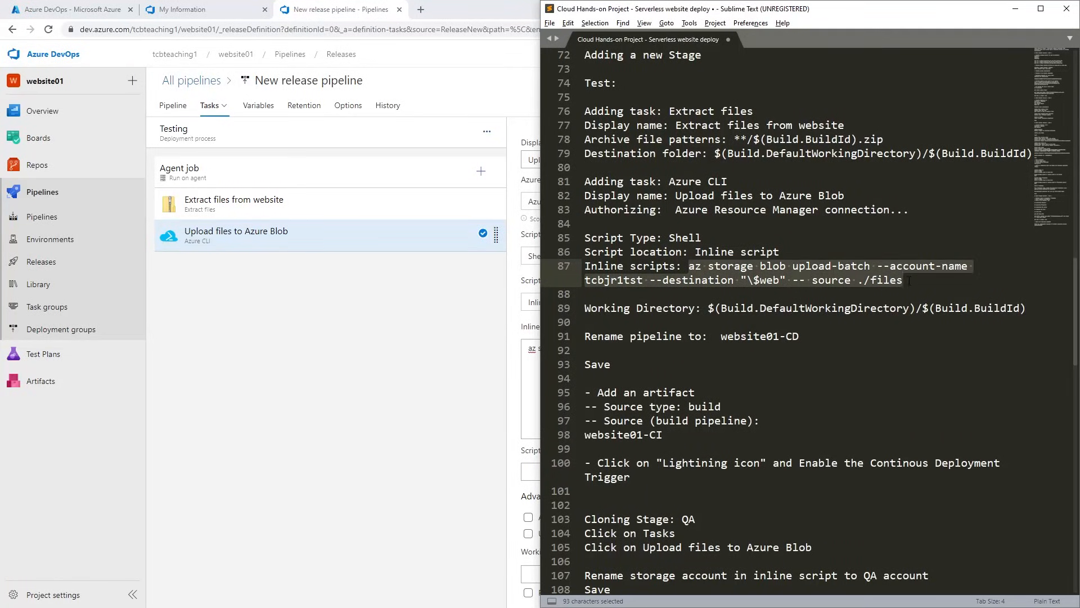
click(826, 297)
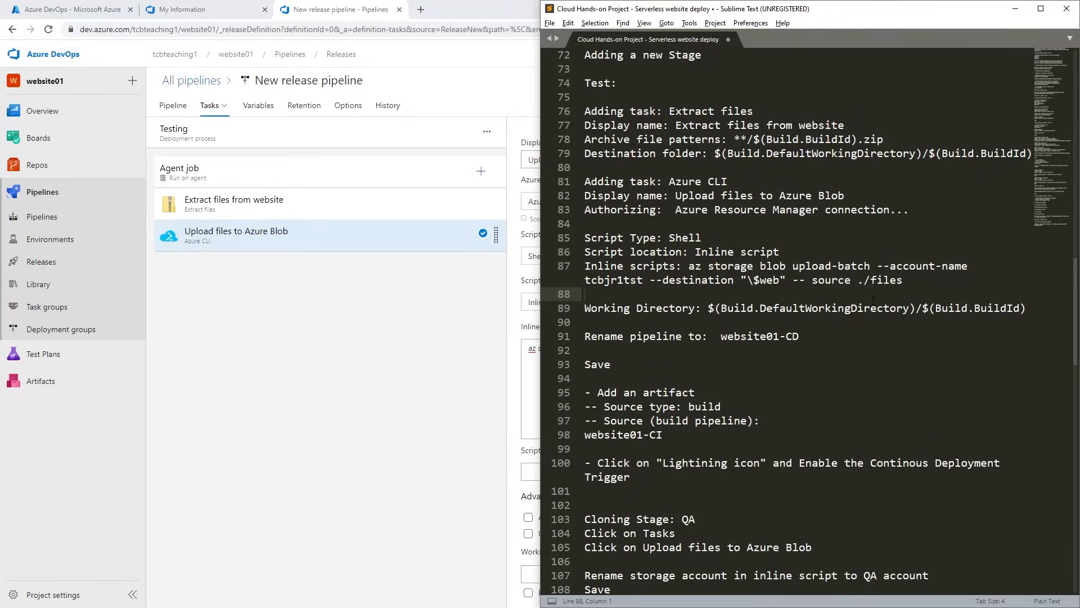
Compare the source argument in the task's inline script with the notes and delete the space between -- and source in the notes.
click(435, 416)
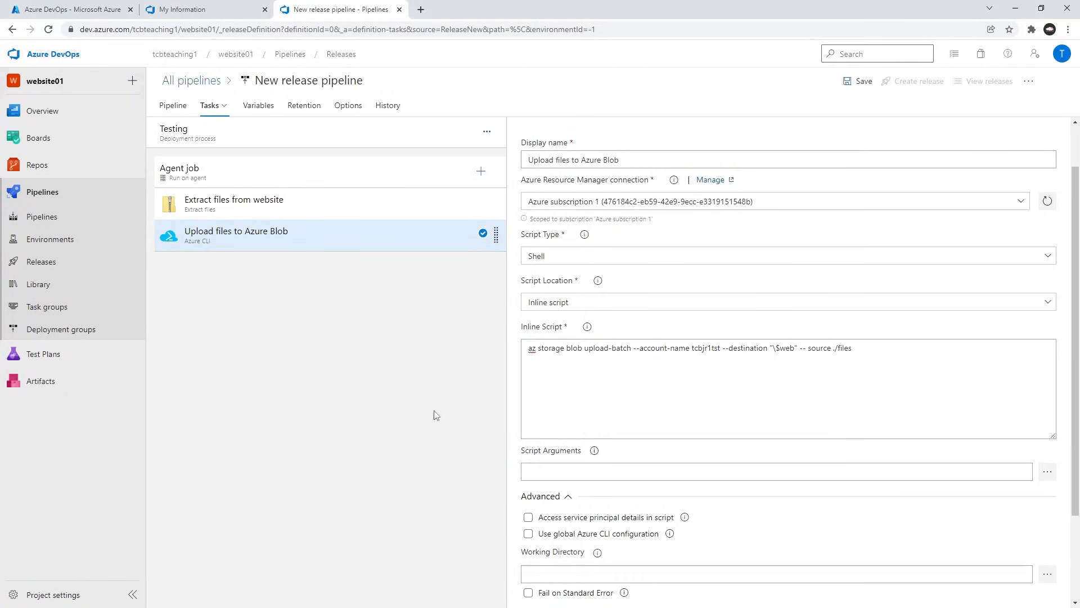
click(811, 347)
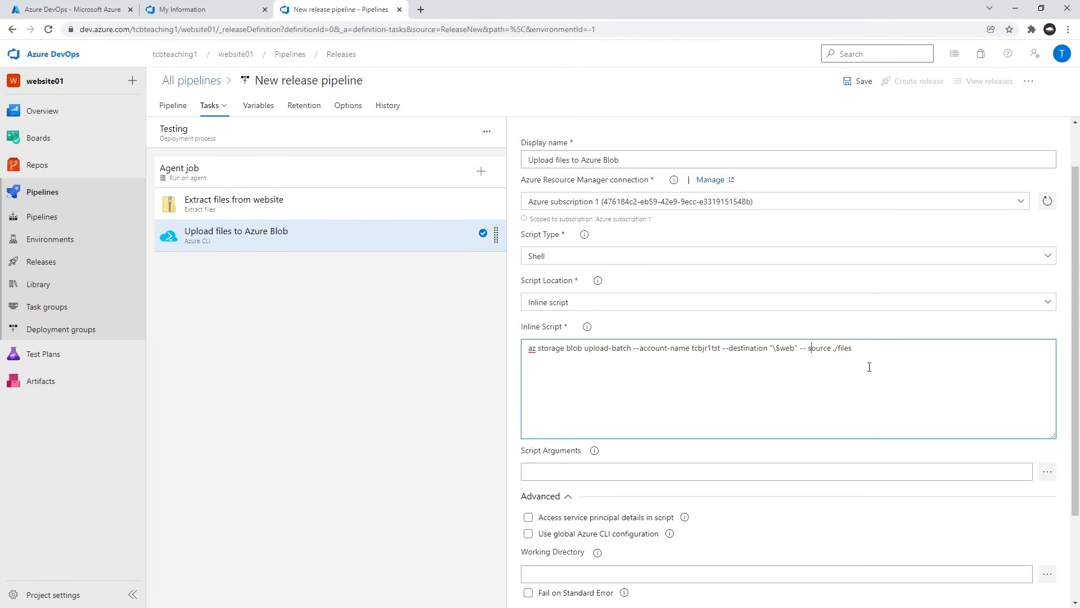
key(alt+Tab)
click(831, 308)
click(812, 280)
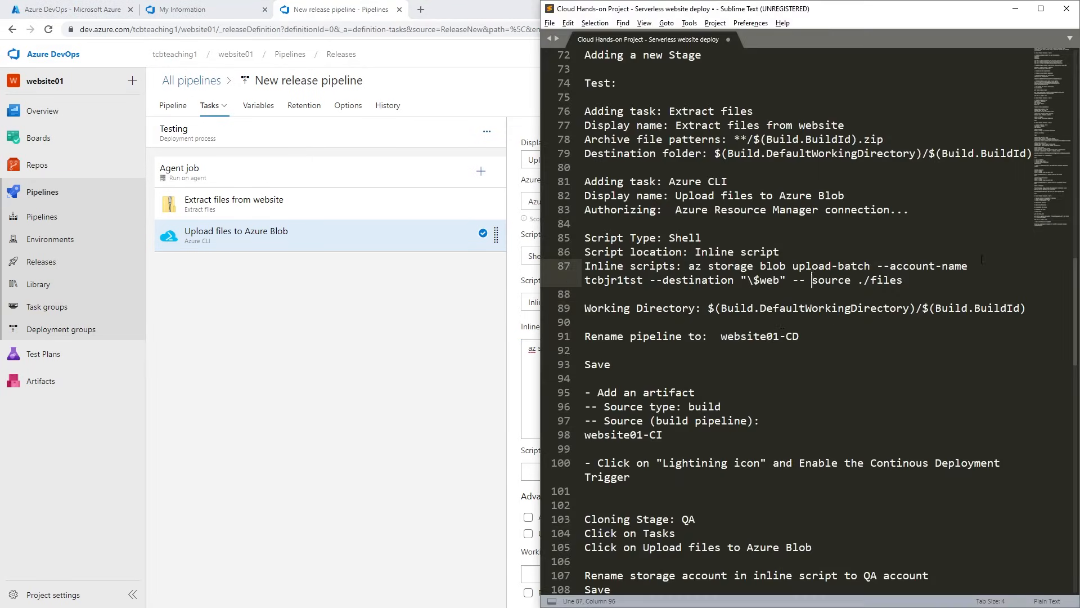
key(BackSpace)
Delete the space between -- and source in the upload task's inline script.
click(441, 429)
click(807, 347)
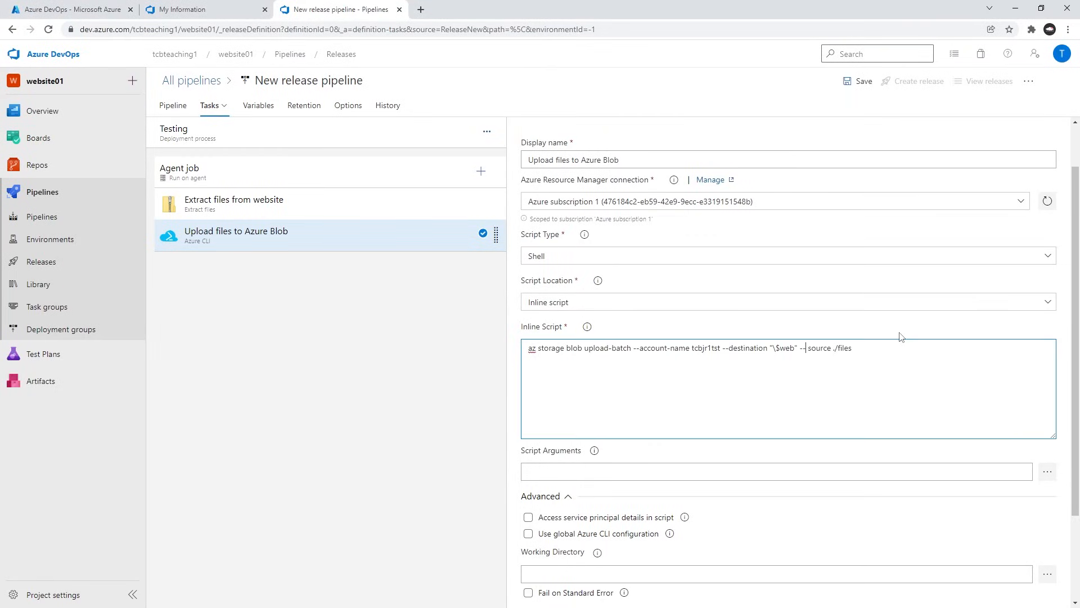
key(BackSpace)
Copy $(Build.DefaultWorkingDirectory)/$(Build.BuildId) from the notes into the upload task's Working Directory.
key(alt+Tab)
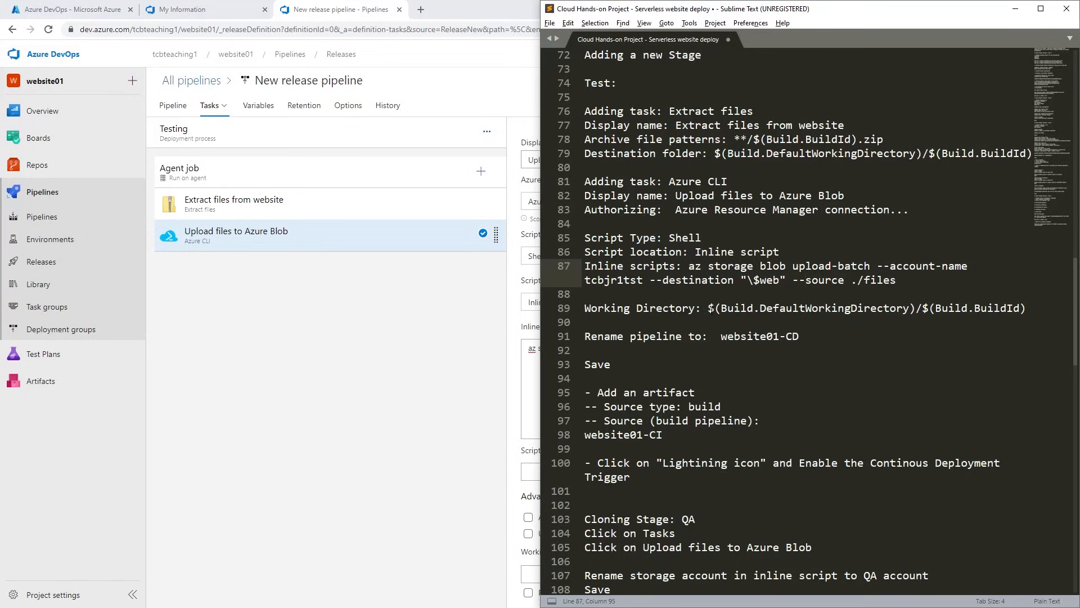
click(708, 308)
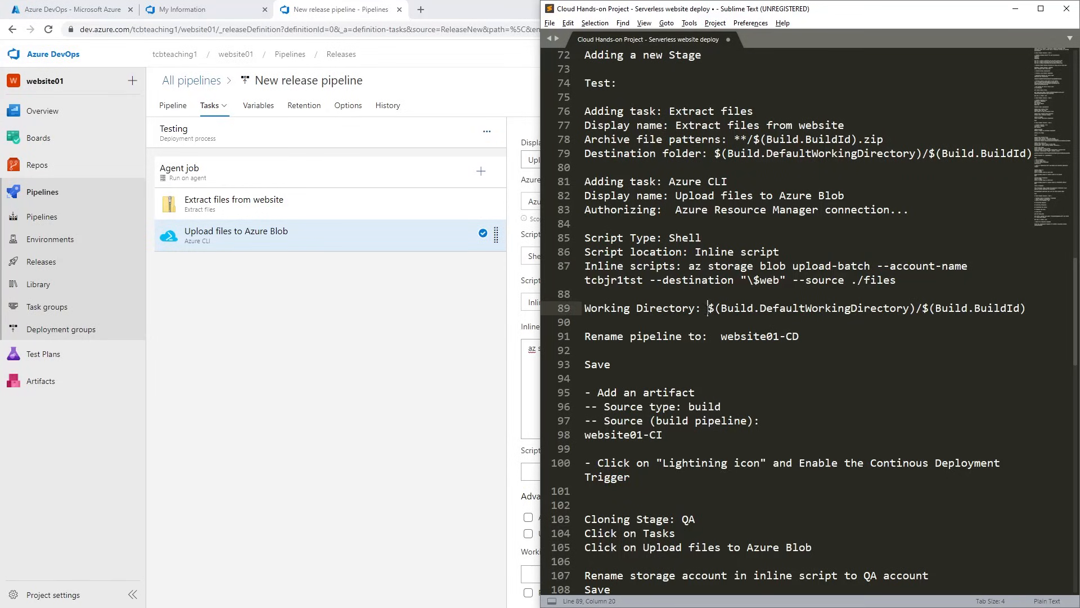
click(712, 325)
drag(710, 308, 1026, 309)
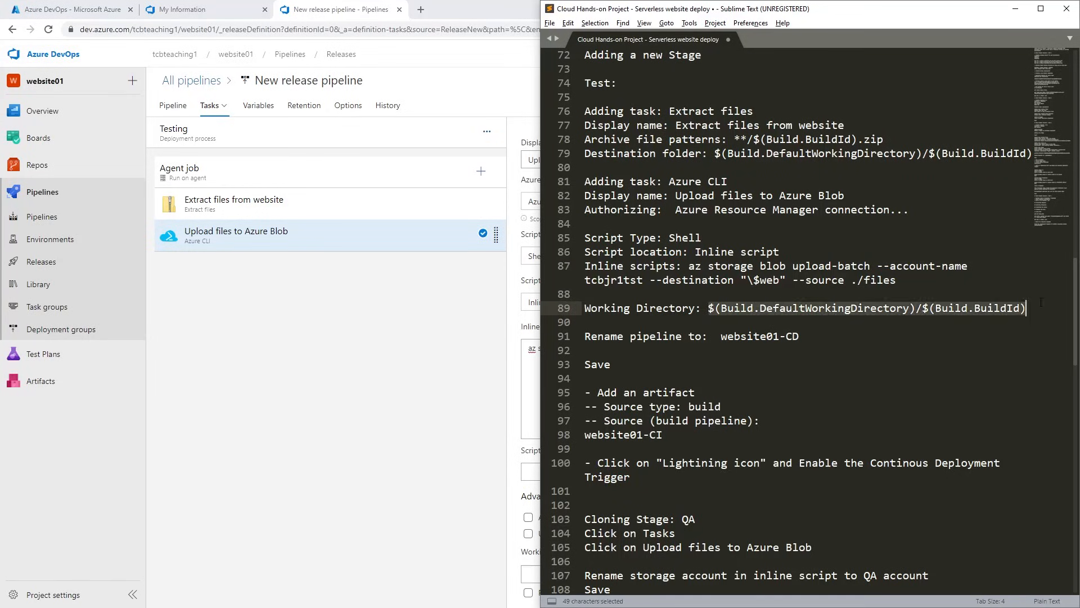
key(ctrl+c)
click(461, 384)
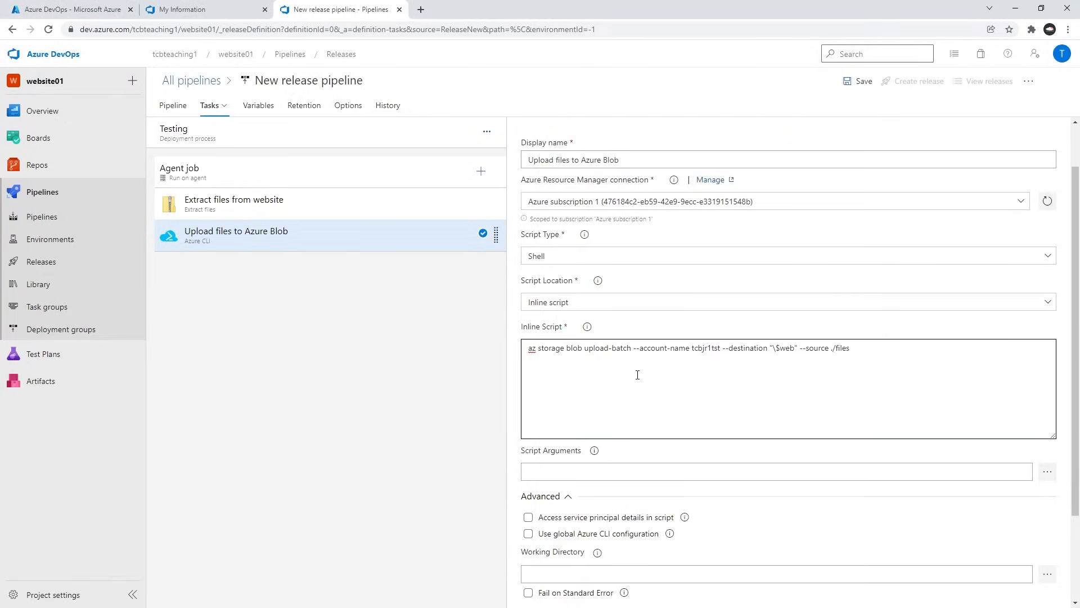
scroll(637, 375, down, 2)
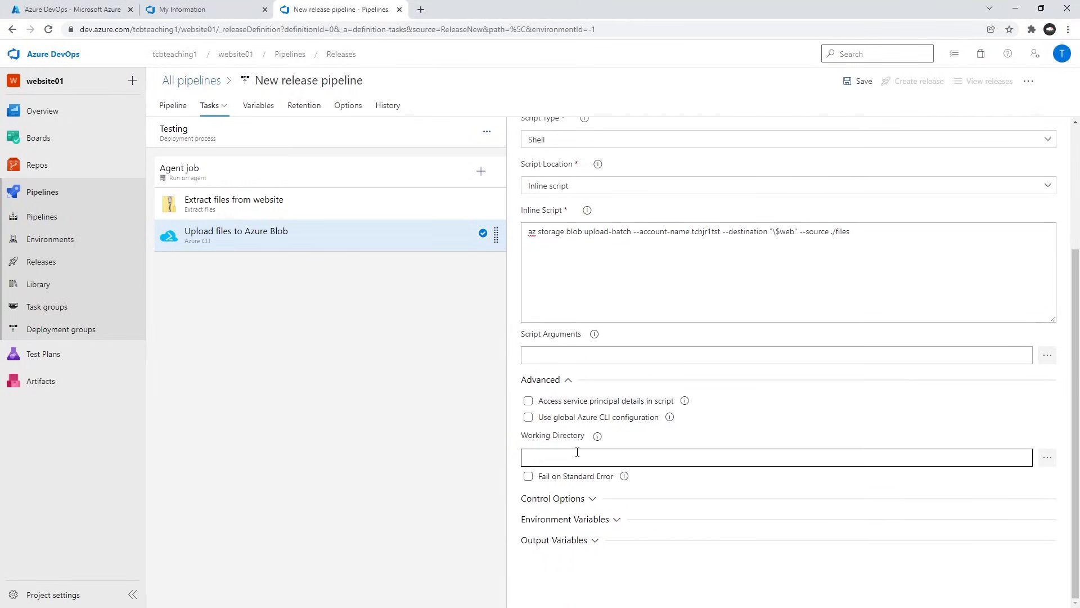
click(577, 452)
key(ctrl+v)
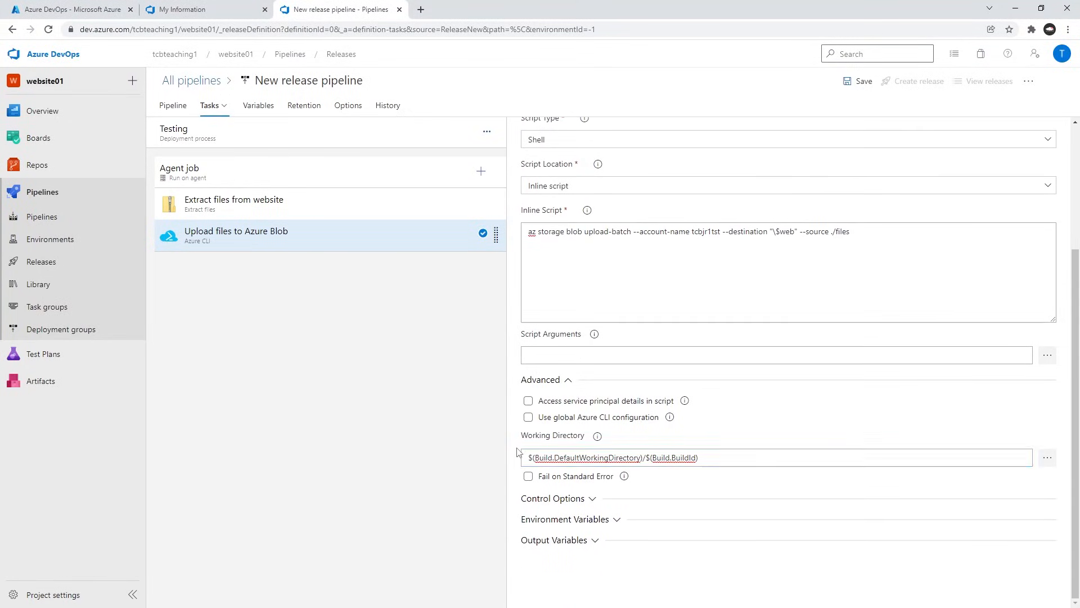
Review the working directory line in the notes and remove the blank line between Authorizing and Script Type.
key(alt+Tab)
click(707, 308)
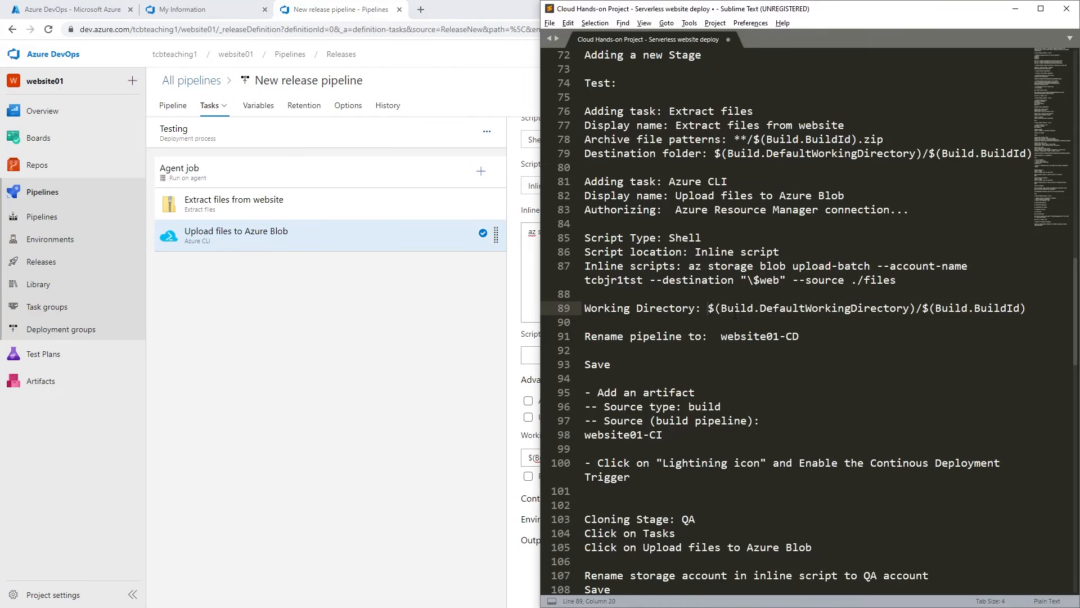
click(735, 312)
drag(701, 307, 1015, 308)
click(721, 336)
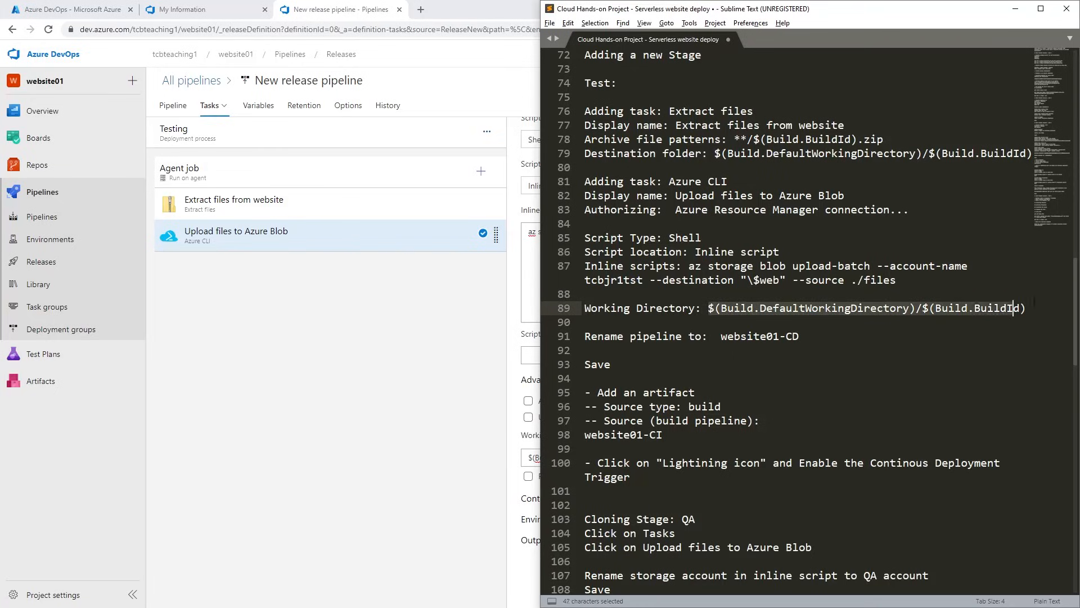
click(712, 228)
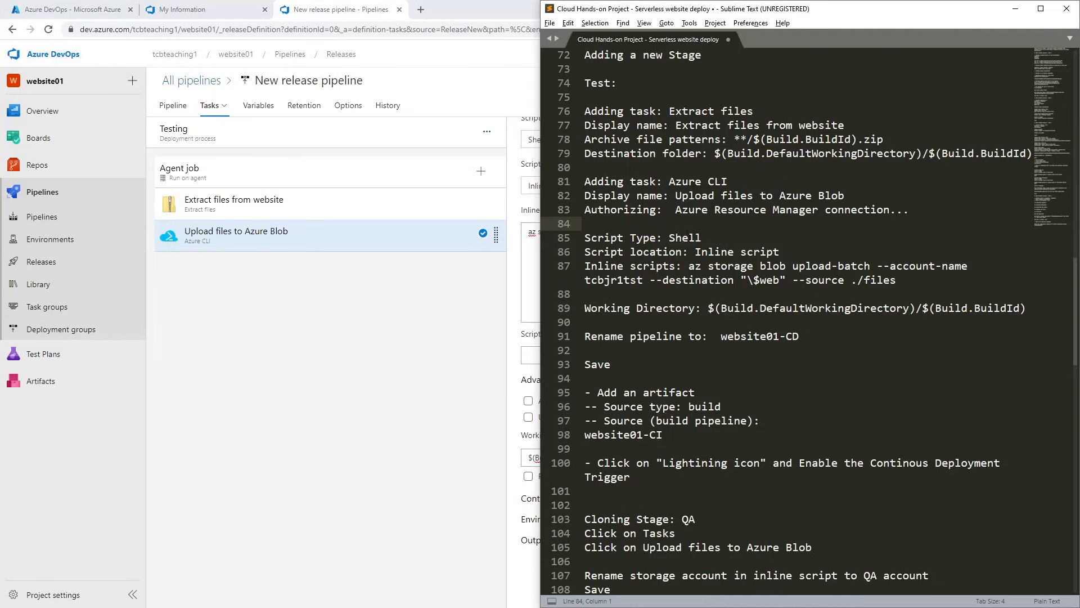
key(BackSpace)
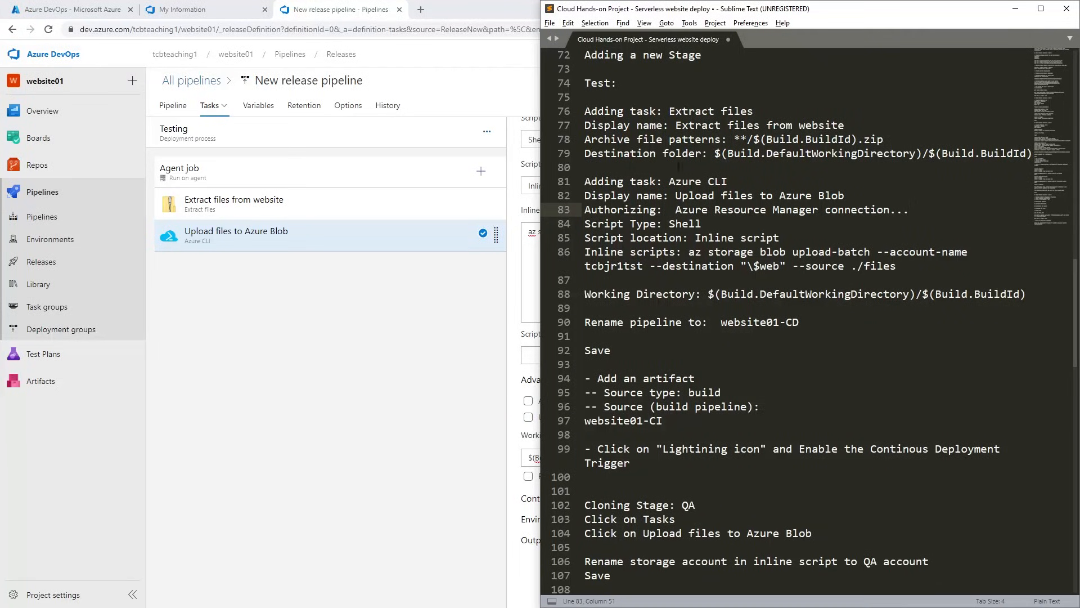
Review the notes' settings for the Extract files and Azure CLI tasks, from display names to inline script.
scroll(685, 172, up, 1)
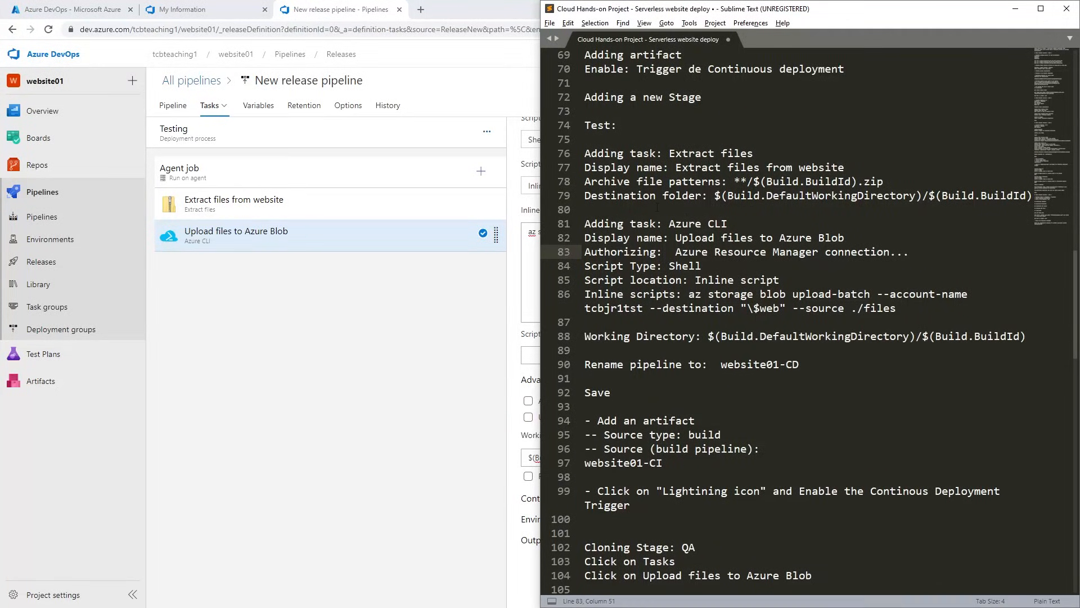
drag(600, 153, 727, 153)
click(668, 251)
drag(665, 223, 714, 223)
click(703, 251)
drag(819, 238, 851, 238)
click(794, 297)
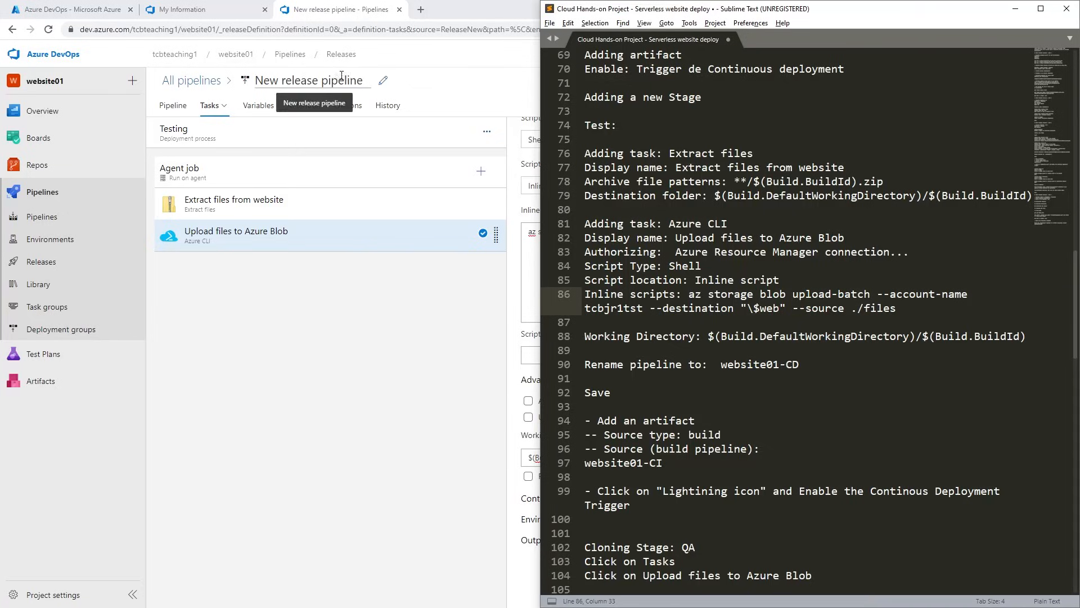
Rename the release pipeline to website01-CD, using the name from the notes, and save it in the root folder \.
drag(807, 364, 720, 365)
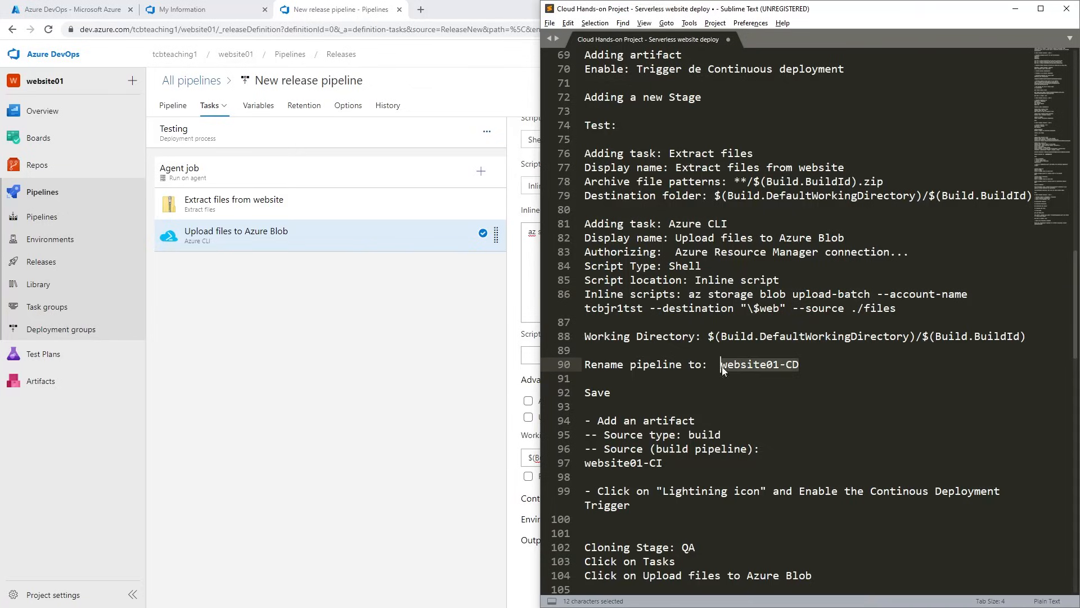
key(ctrl+c)
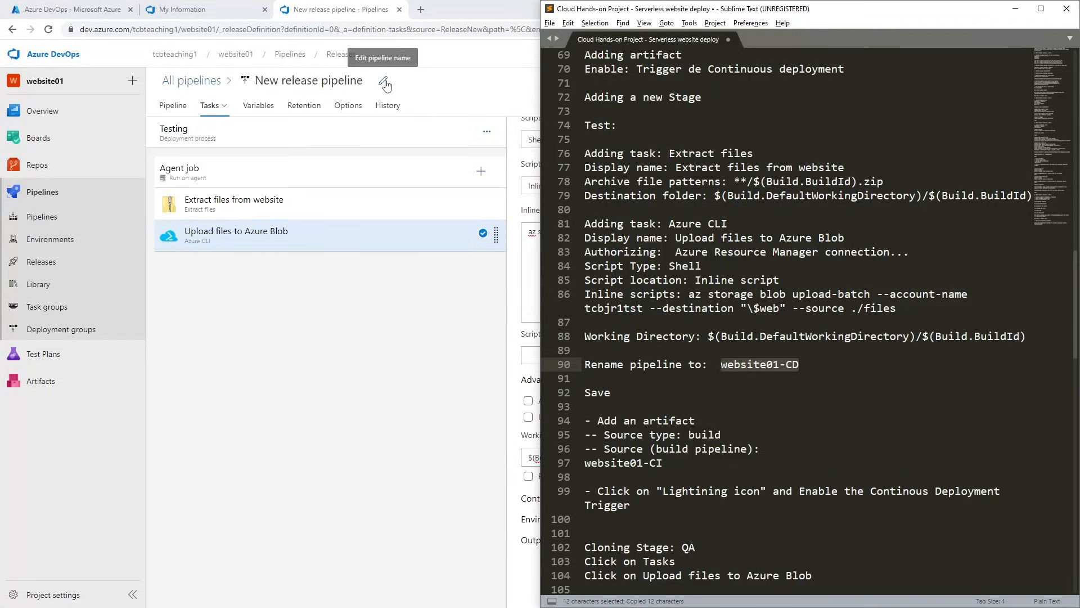
click(384, 84)
click(383, 84)
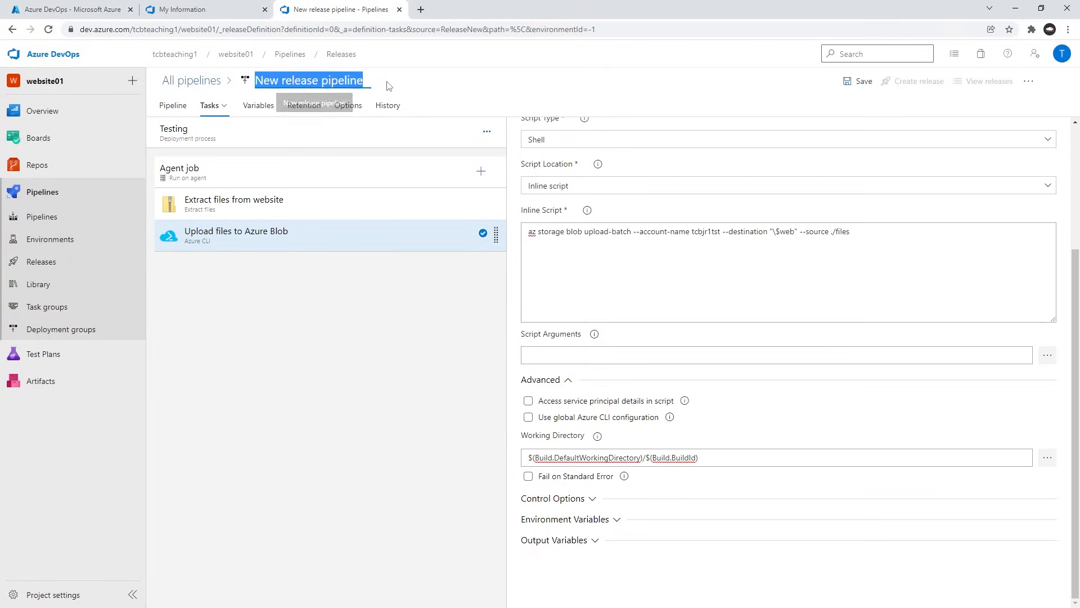
key(ctrl+v)
click(350, 325)
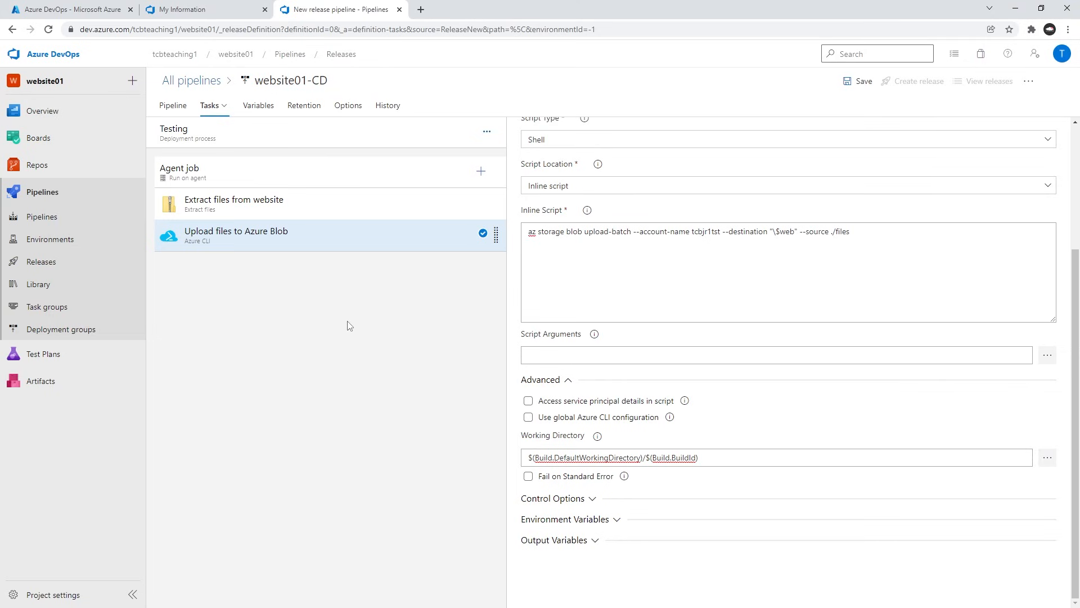
click(862, 82)
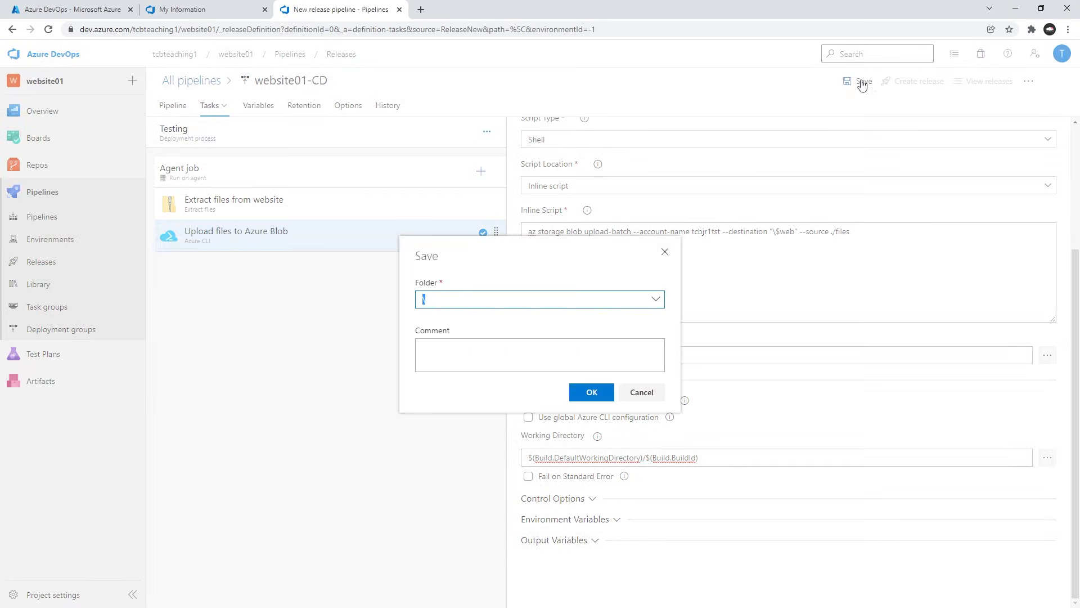
click(596, 397)
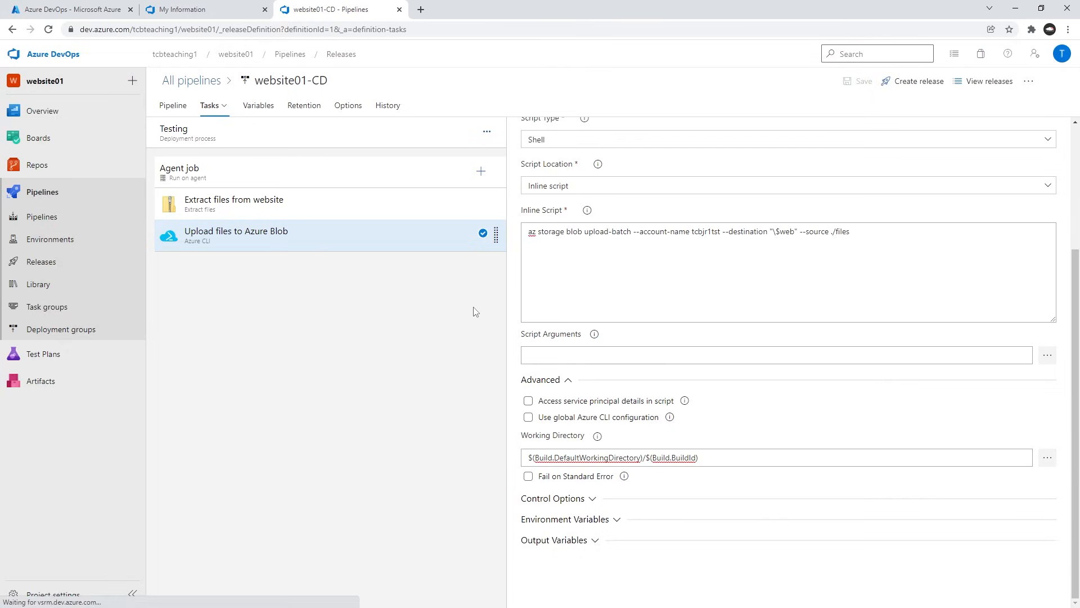
Check the notes' artifact and trigger instructions against the pipeline's _website01-CI artifact and its continuous deployment trigger.
click(175, 106)
mouse_move(362, 222)
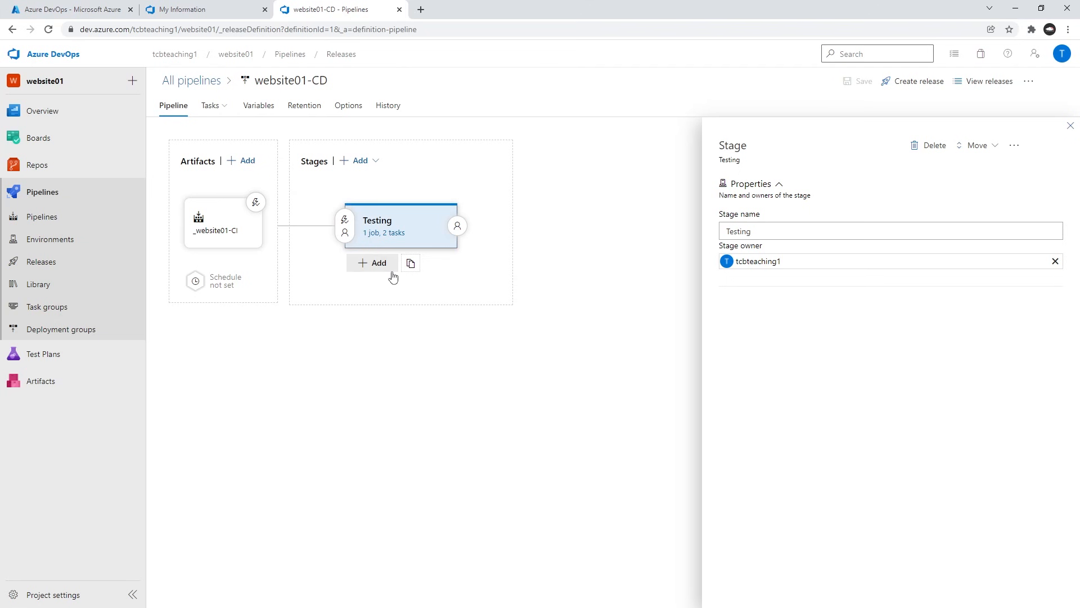
key(alt+Tab)
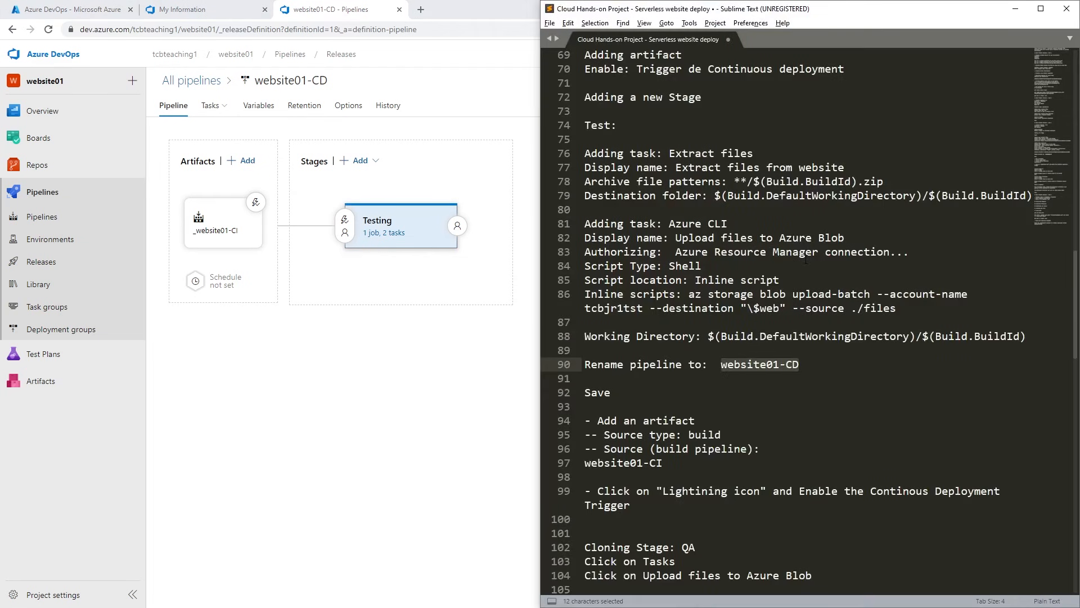
click(789, 336)
scroll(789, 332, down, 1)
scroll(791, 331, down, 2)
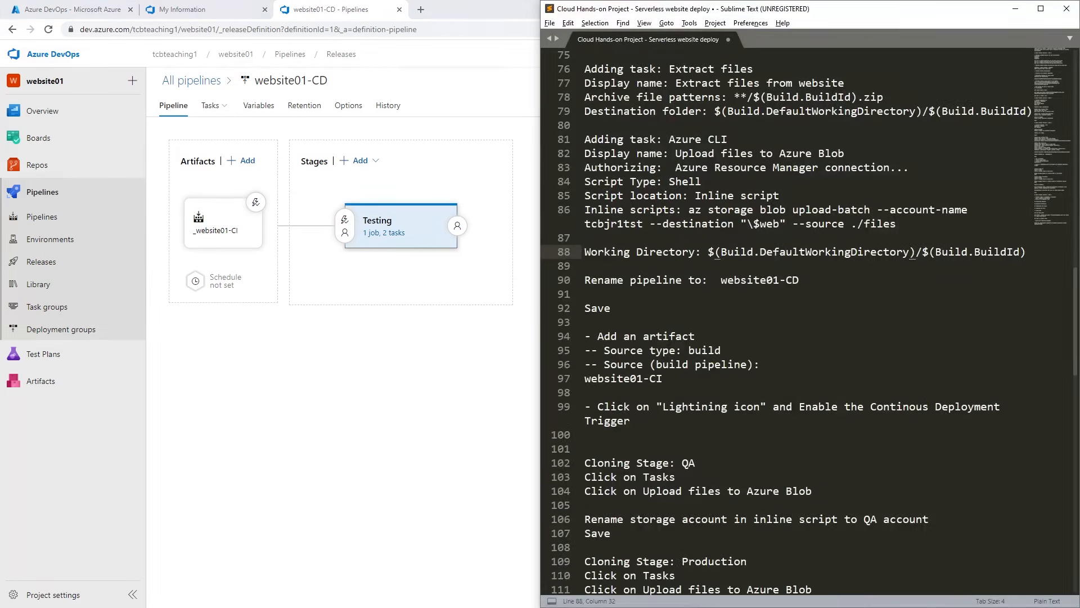
scroll(785, 250, down, 3)
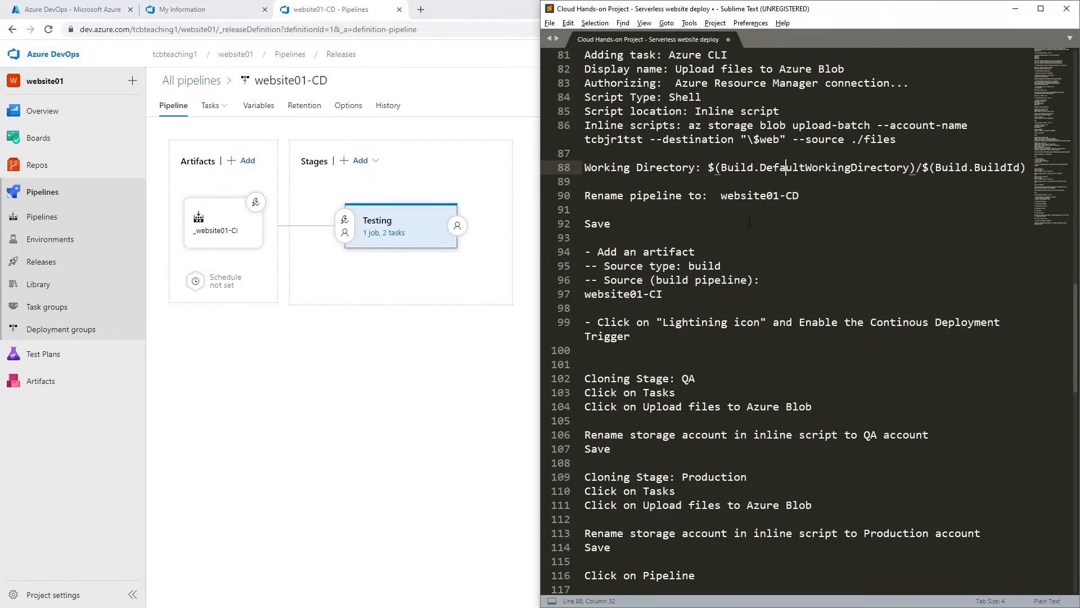
click(599, 255)
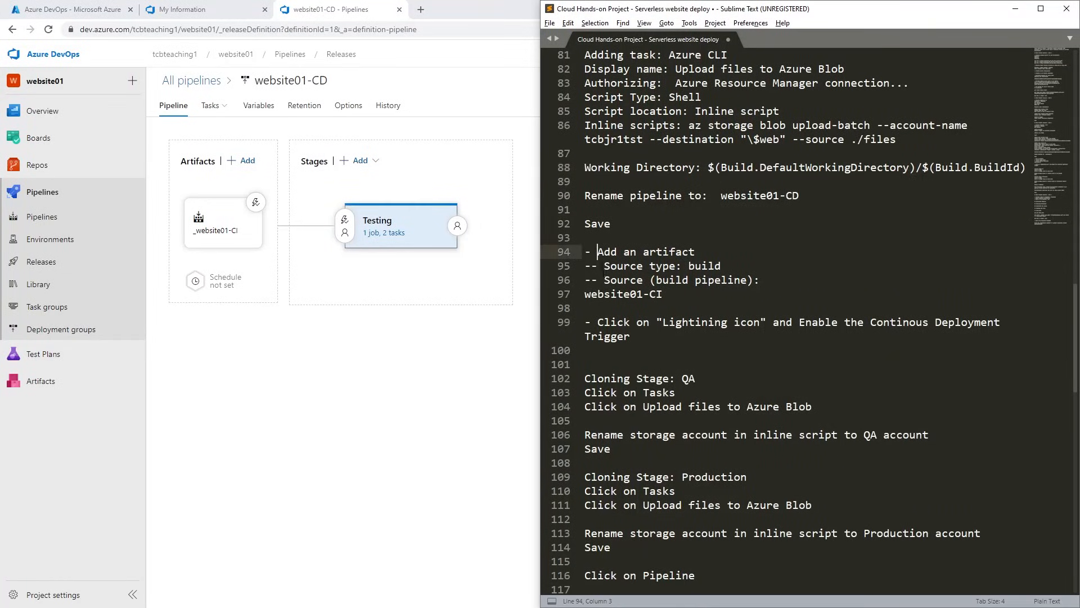
click(630, 280)
click(618, 265)
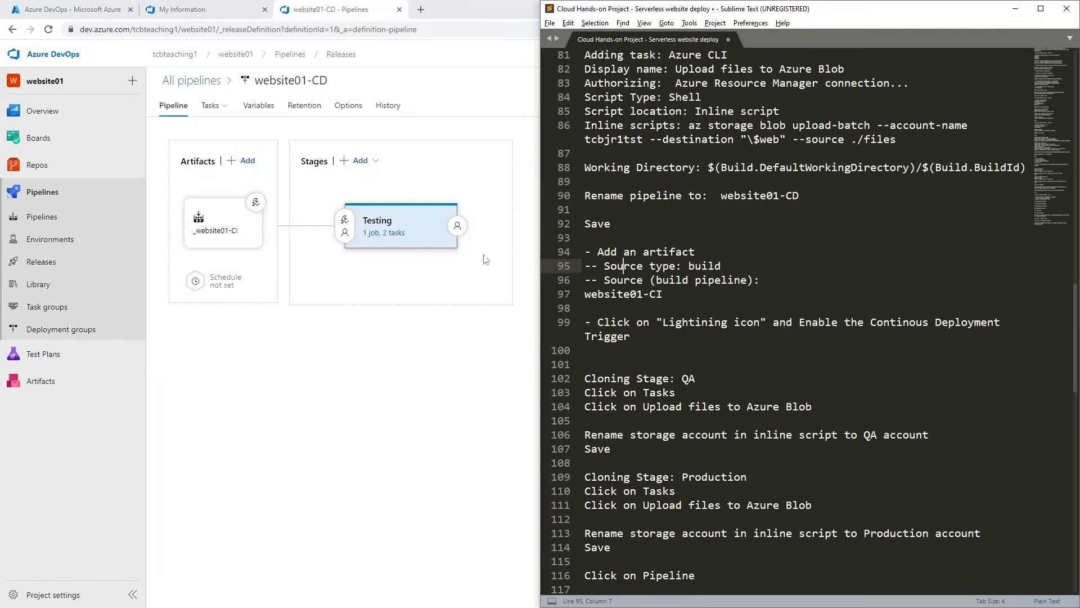
click(257, 202)
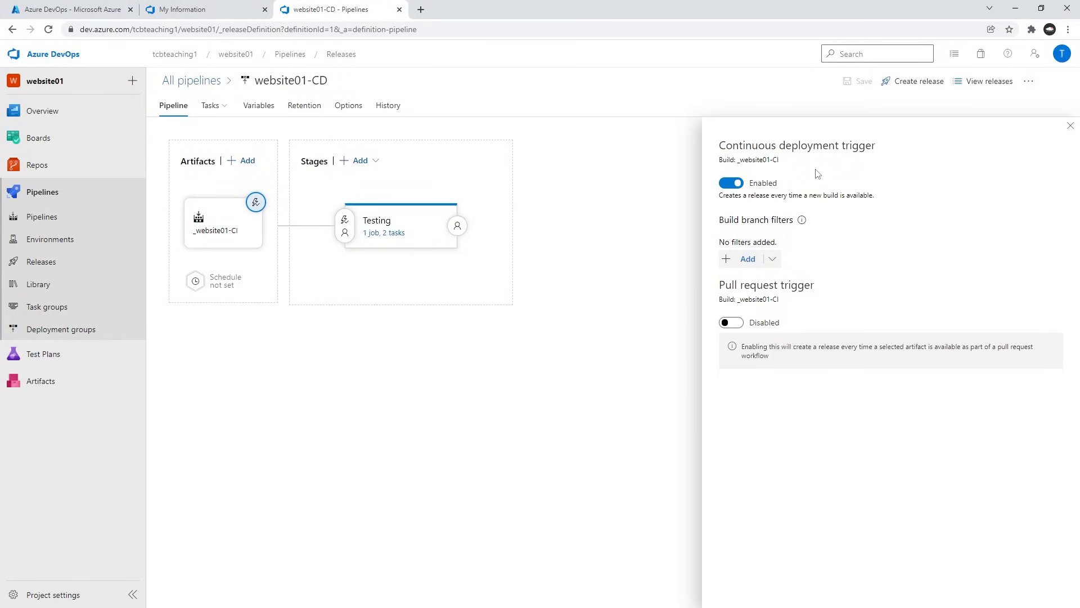
Delete the notes' lines on adding an artifact and enabling the continuous deployment trigger, along with the extra blank lines.
key(alt+Tab)
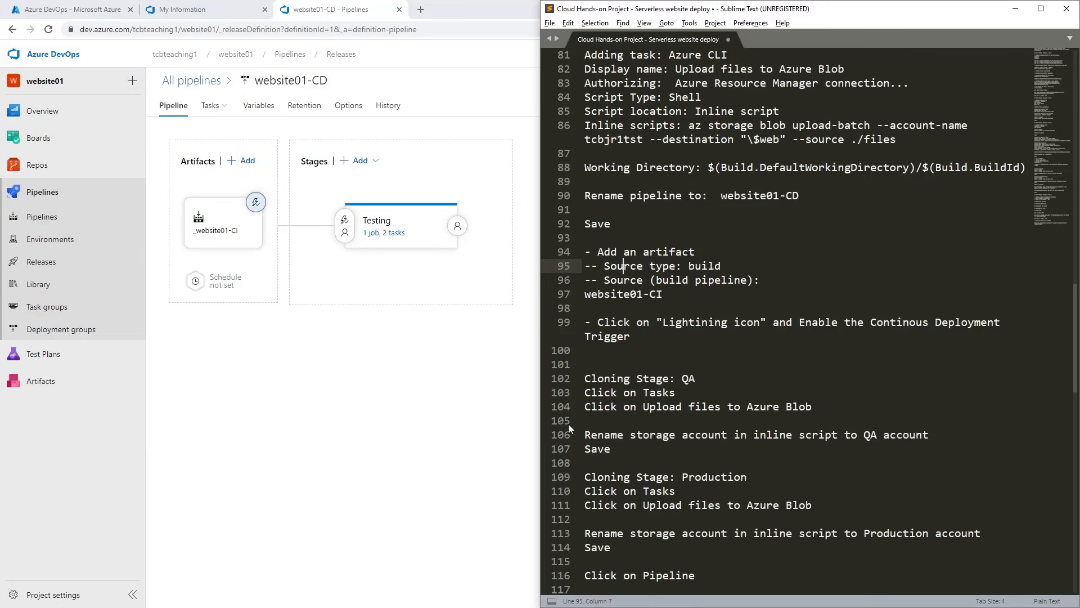
click(697, 344)
drag(639, 345, 562, 253)
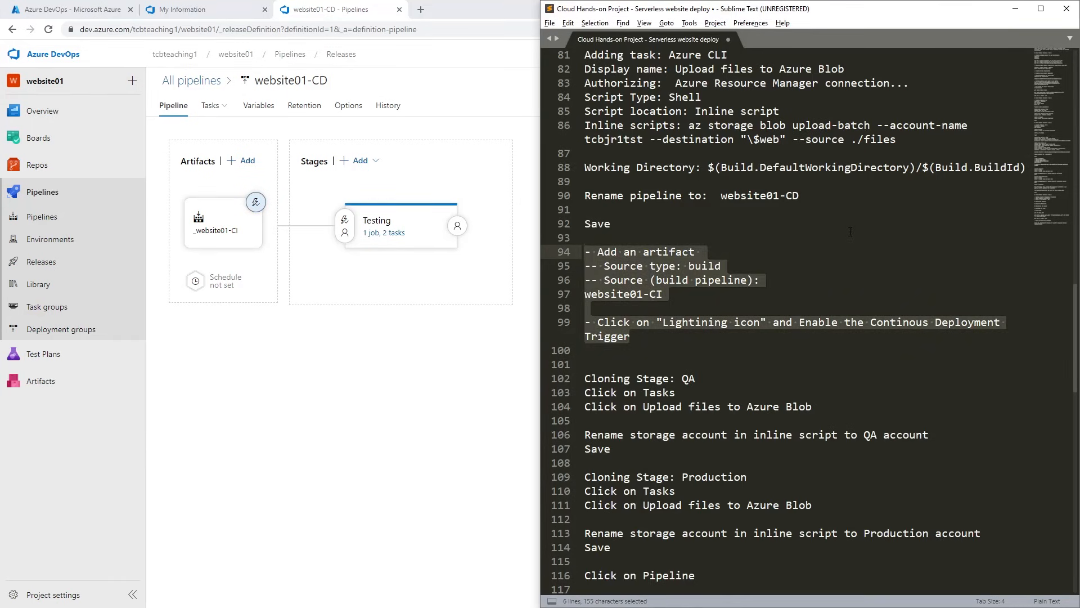
key(Delete)
key(Delete)
key(Delete)
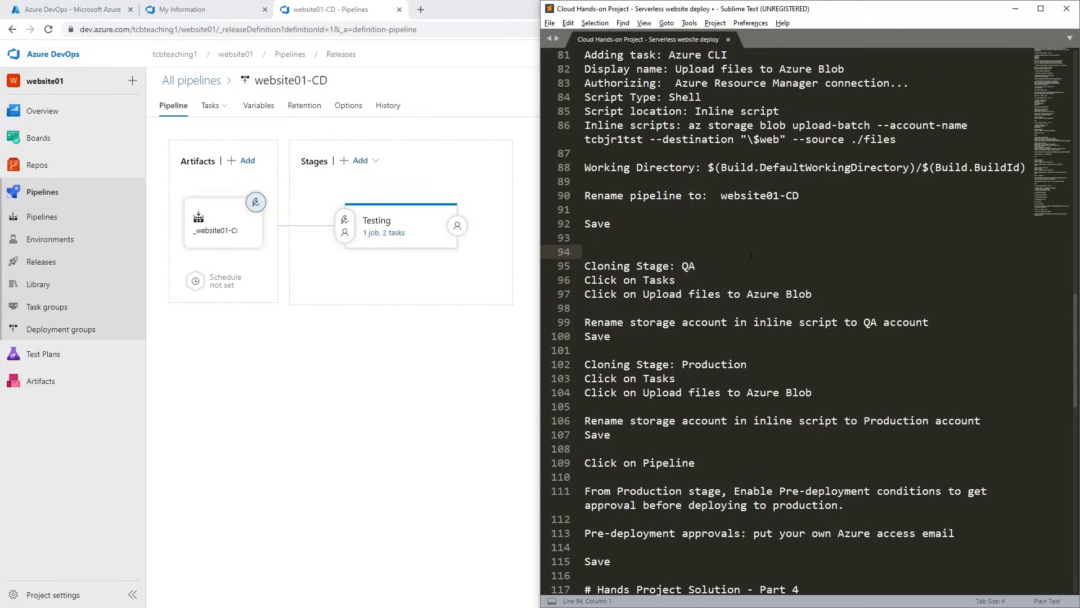
click(664, 296)
mouse_move(374, 227)
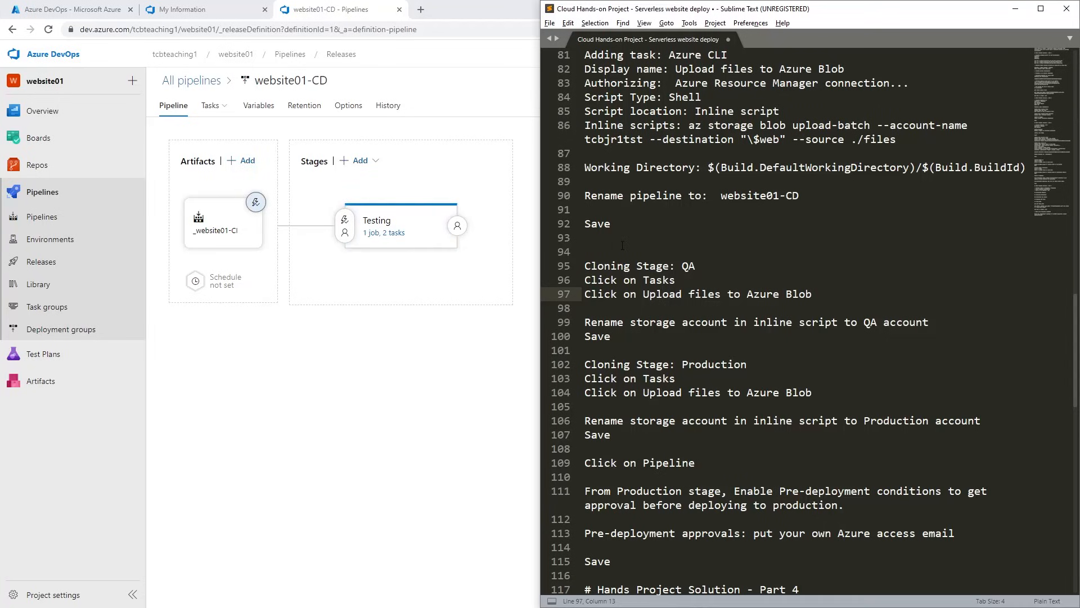
click(622, 243)
key(BackSpace)
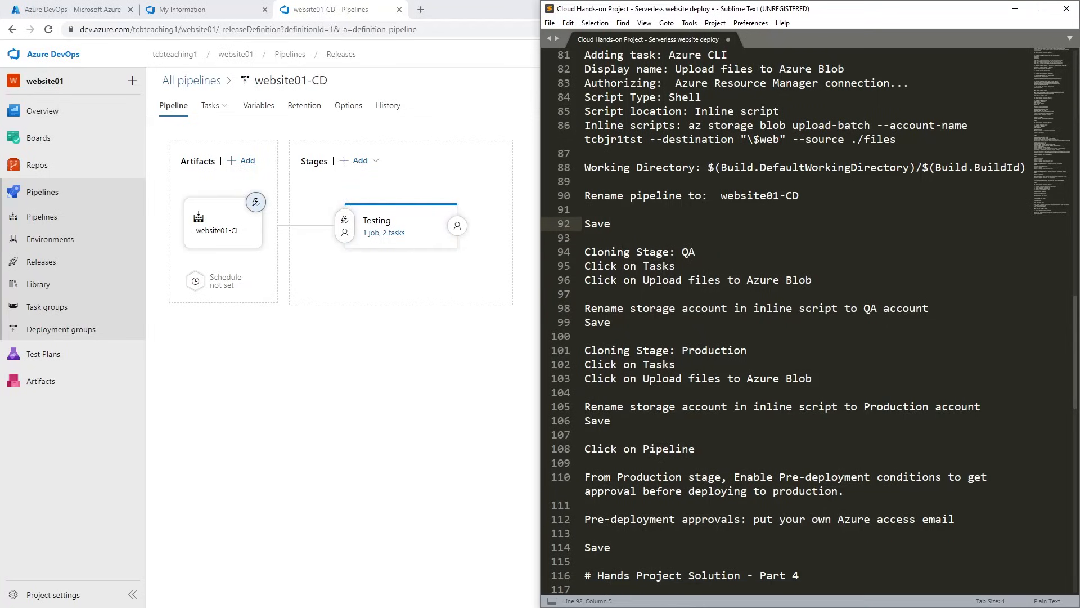
Review the notes' QA stage cloning instructions and clone the Testing stage in the release pipeline.
click(650, 308)
double_click(687, 251)
click(696, 280)
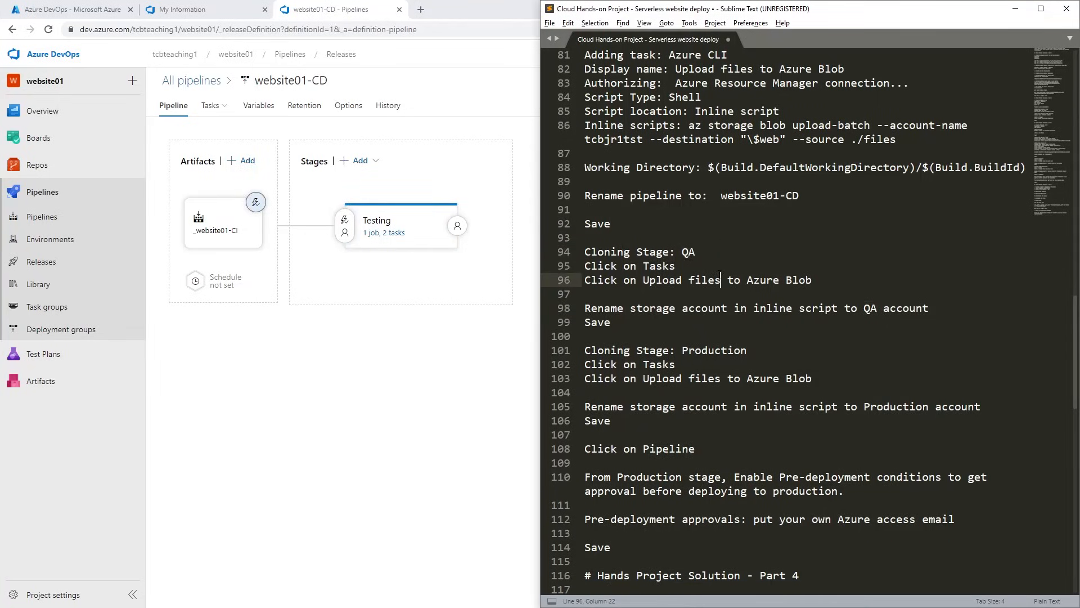
key(Down)
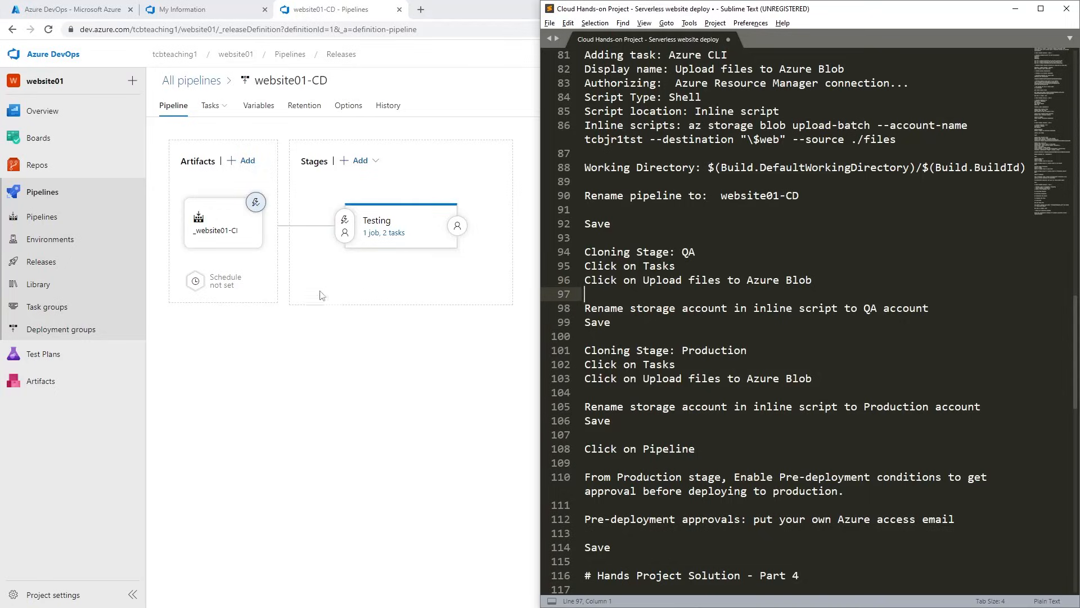
click(396, 279)
mouse_move(409, 265)
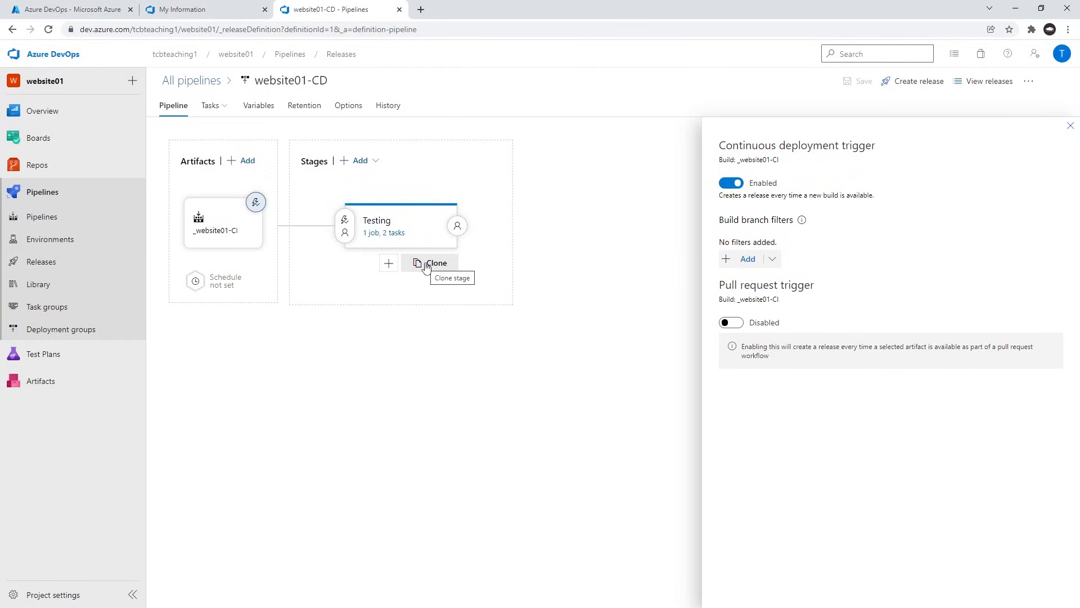
click(426, 265)
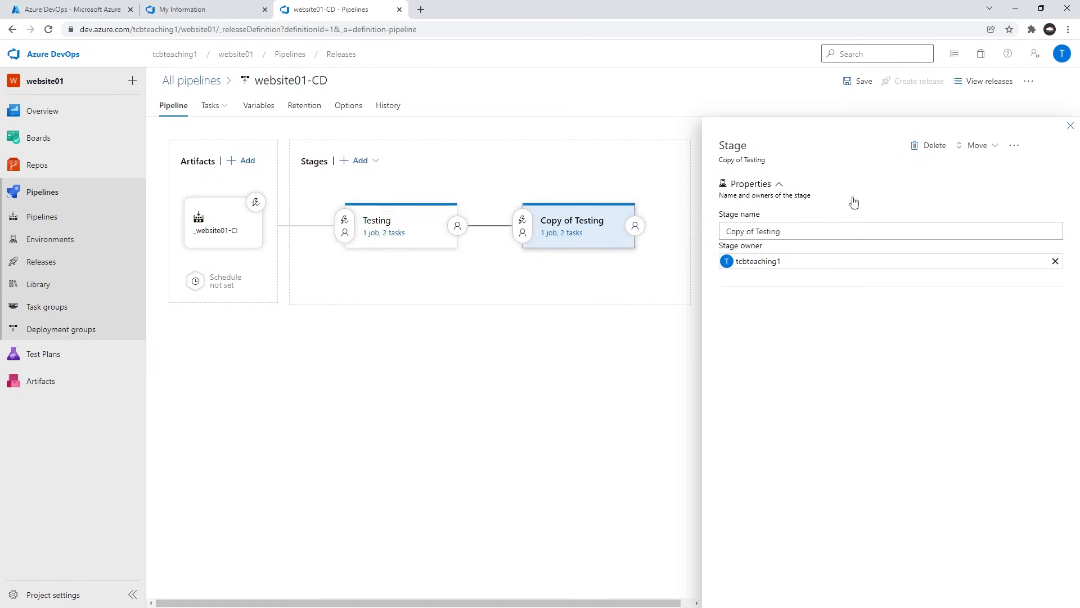
Name the cloned stage QA and open its Upload files to Azure Blob task.
drag(824, 228, 569, 232)
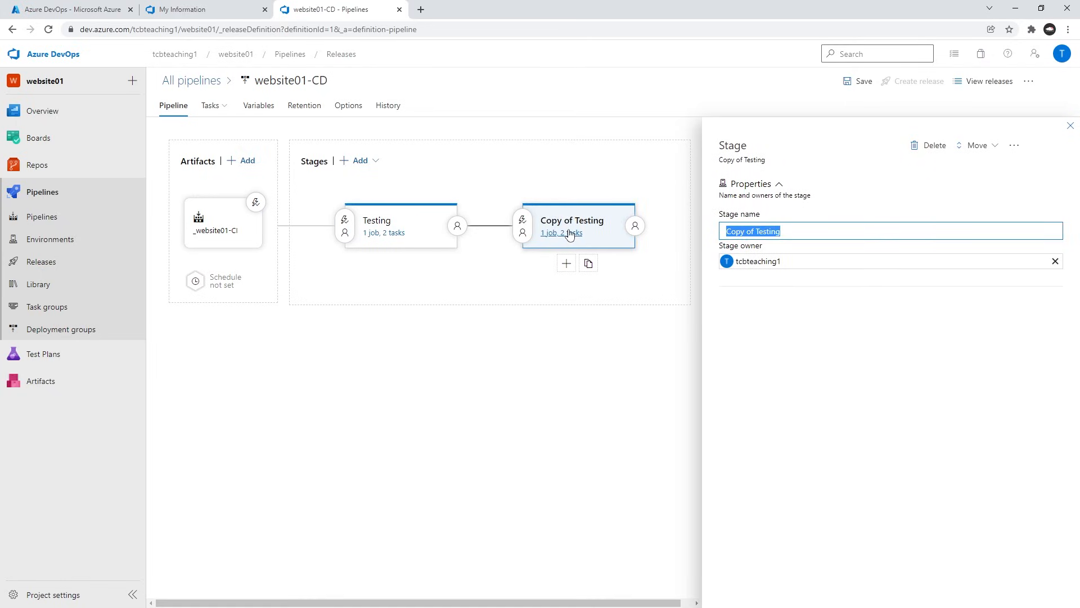
text(QA)
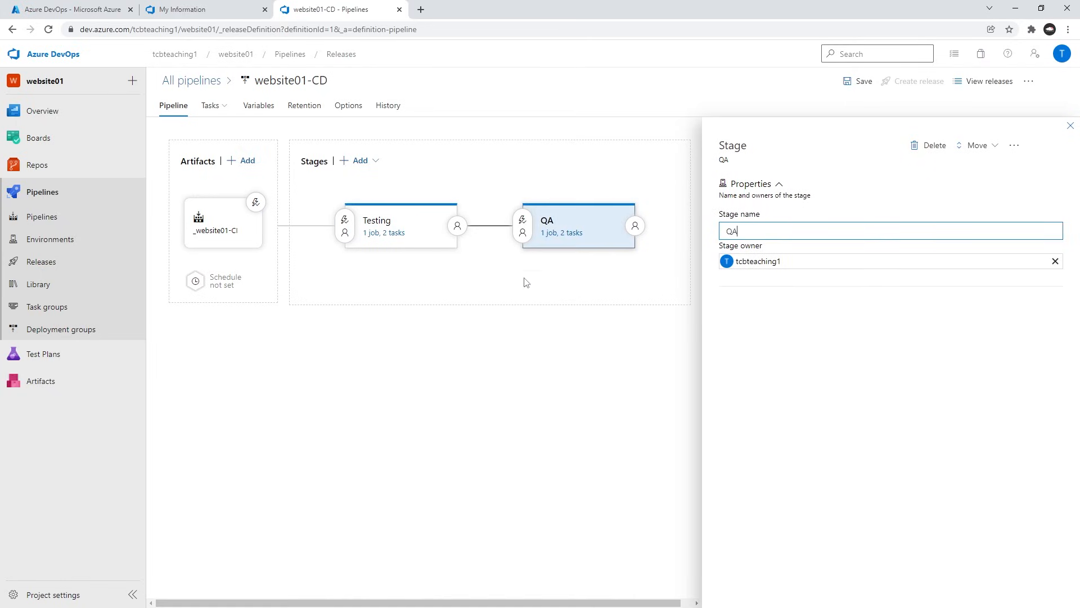
click(560, 232)
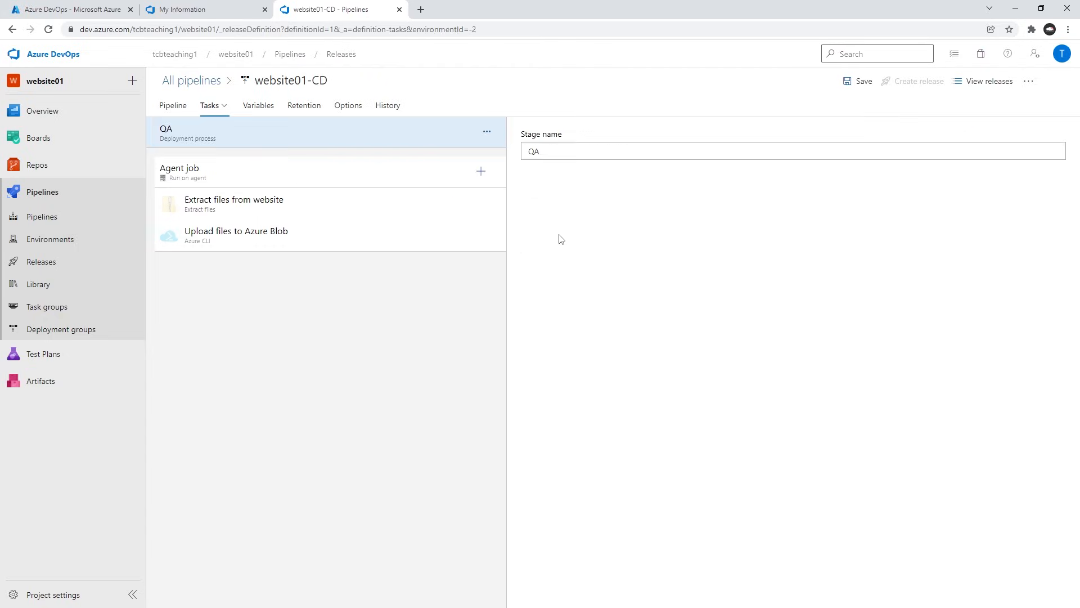
click(229, 240)
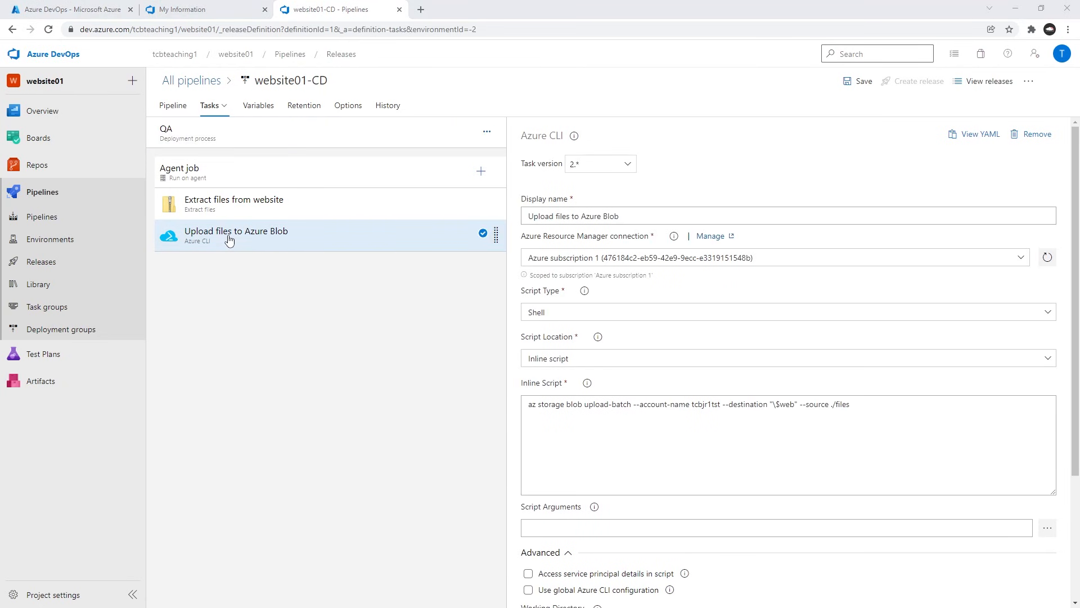
Review the notes' instruction on changing the storage account in the QA stage's inline script.
key(alt+Tab)
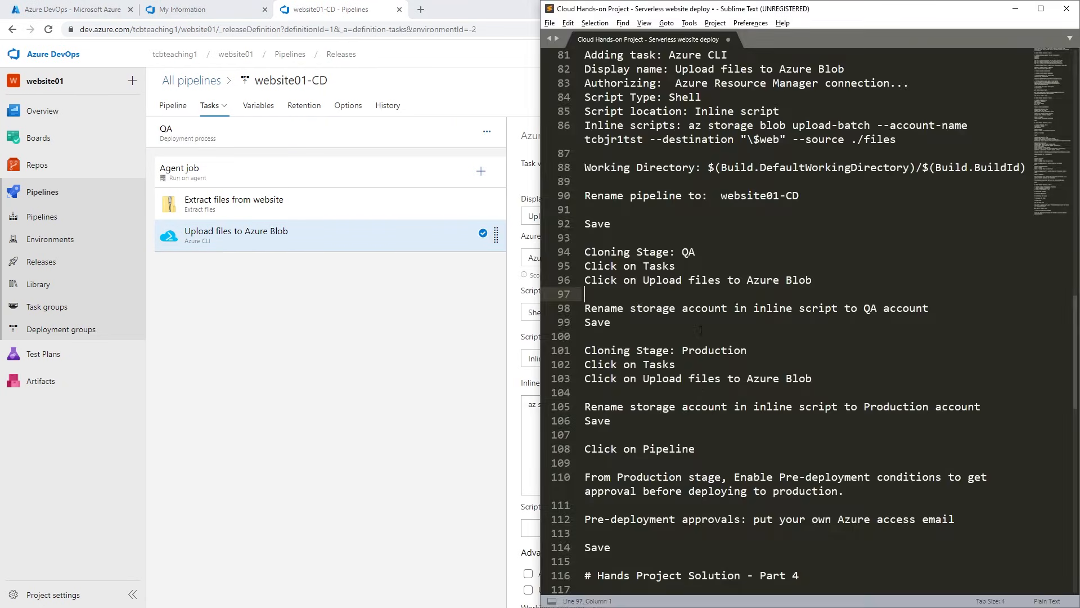
drag(630, 406, 897, 406)
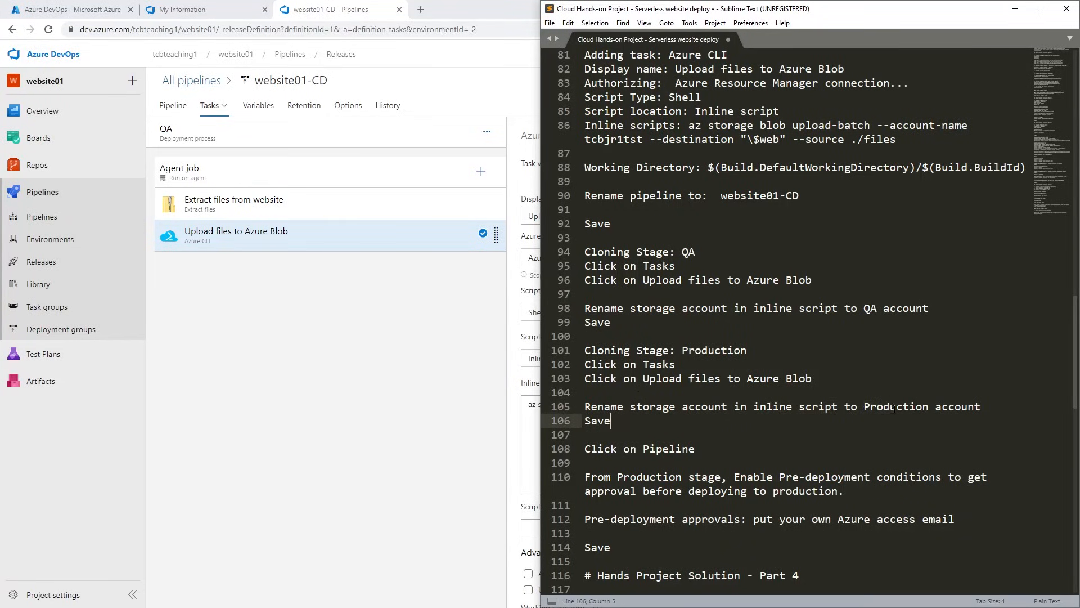
double_click(896, 408)
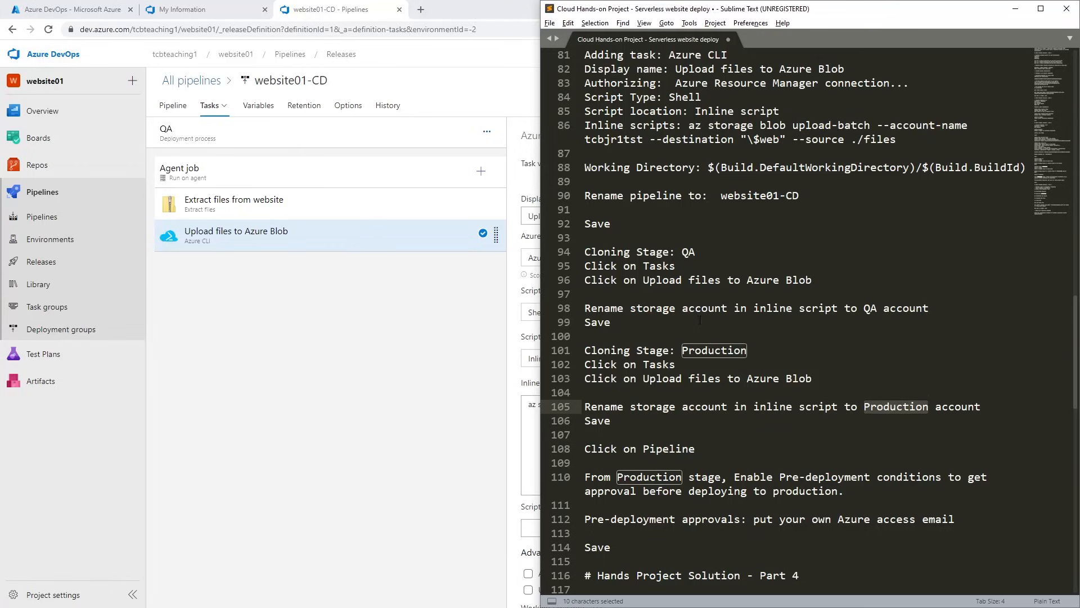
drag(699, 307, 706, 307)
click(721, 308)
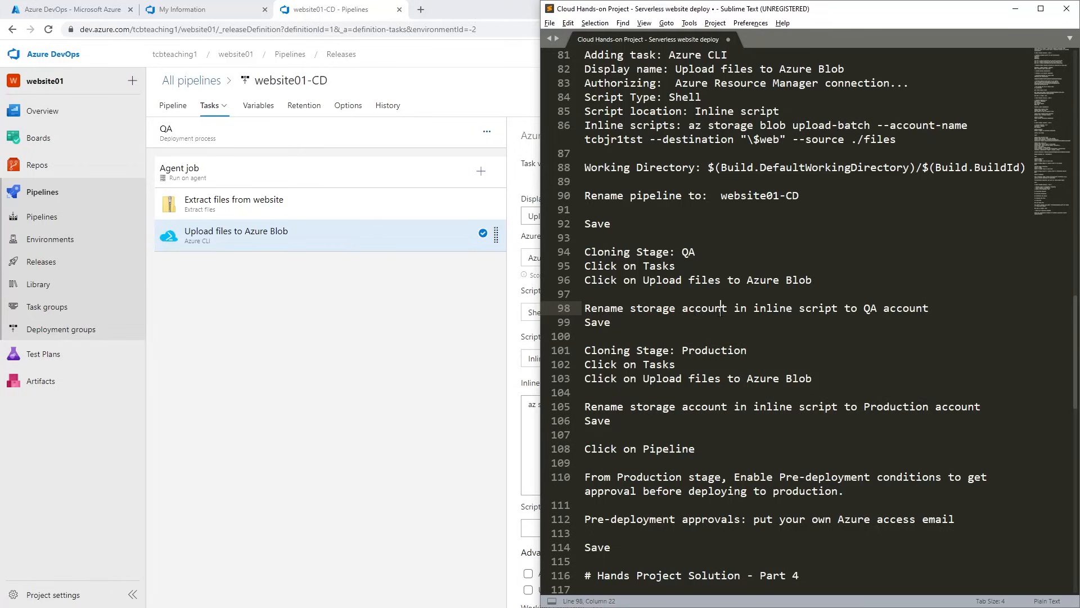
double_click(708, 307)
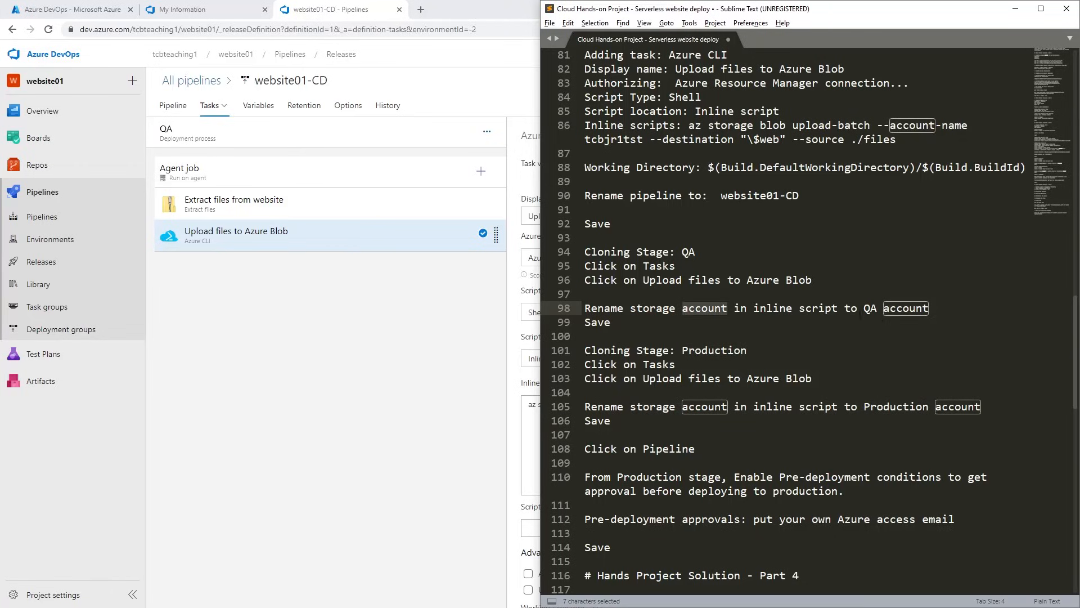
drag(857, 308, 883, 308)
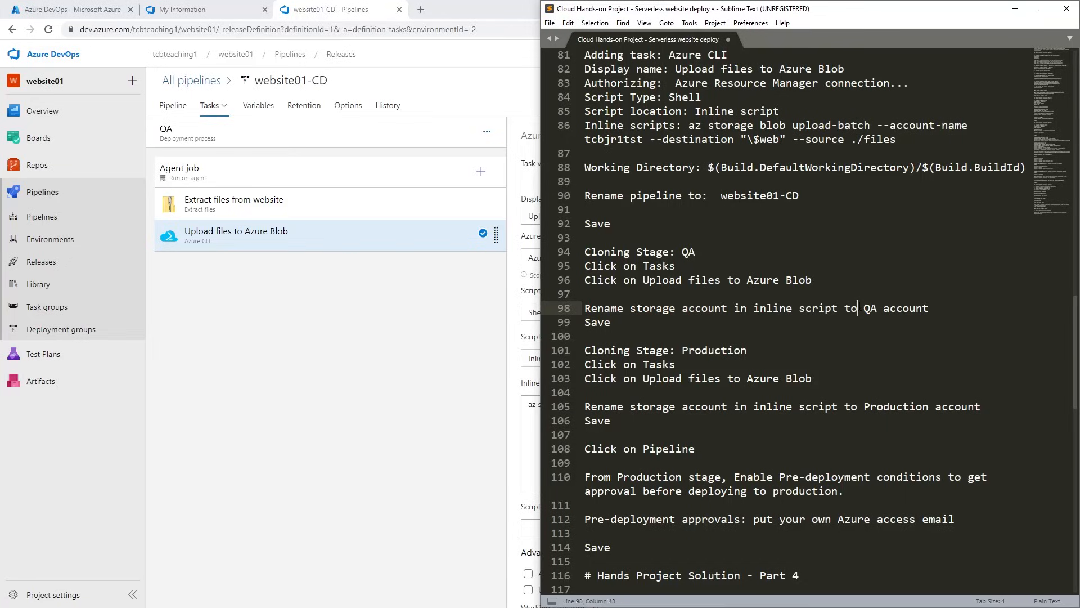
click(876, 309)
double_click(869, 308)
click(903, 307)
Check the account name in the QA inline script and copy the QA storage account name tcbjr1qa from the notes.
key(alt+Tab)
click(725, 418)
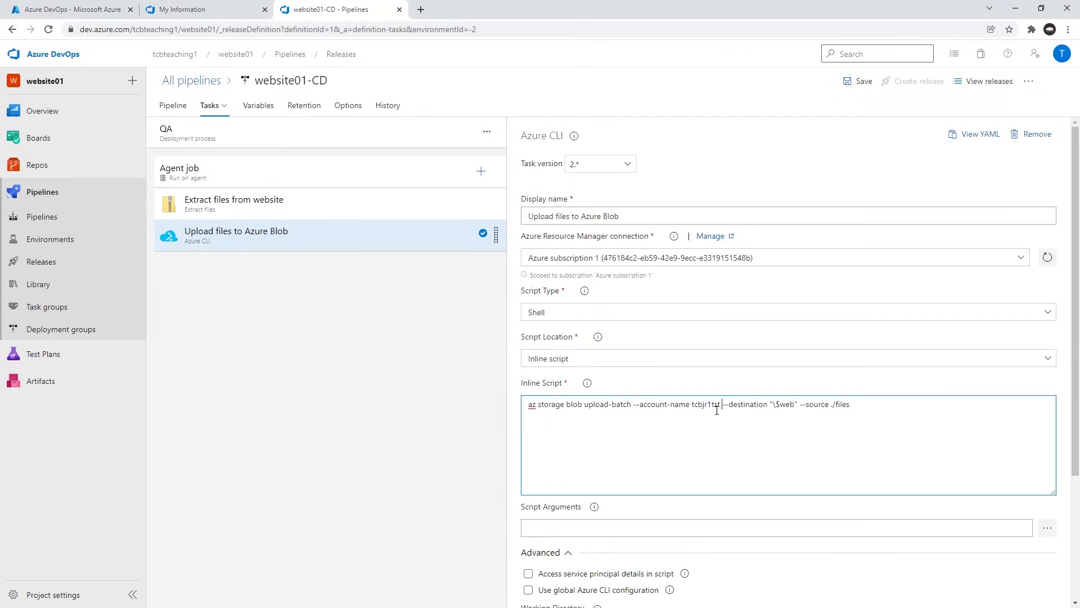
double_click(704, 405)
click(714, 429)
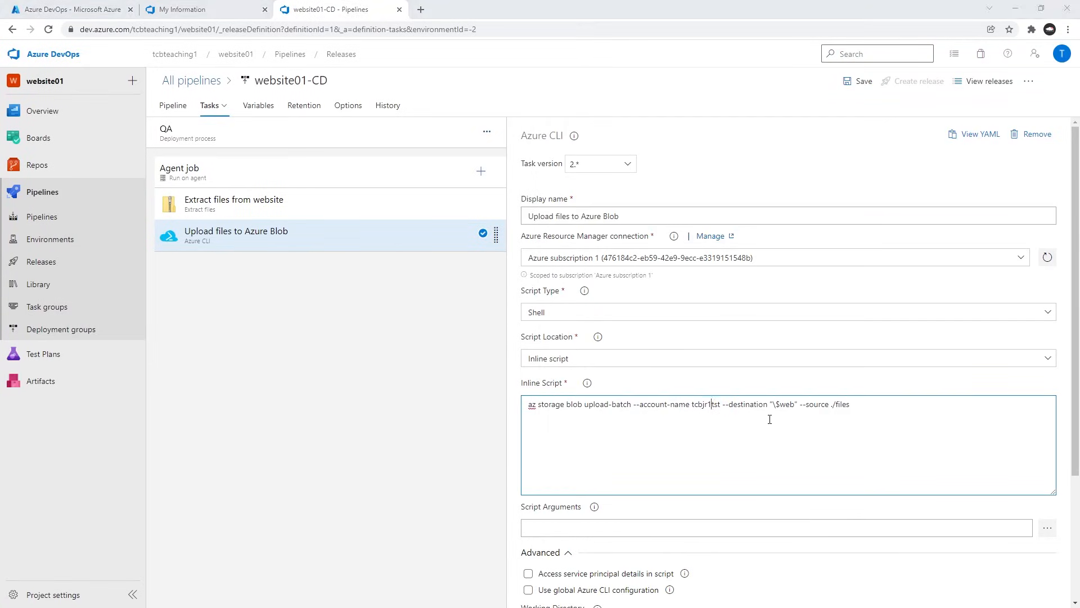
key(alt+Tab)
scroll(793, 191, up, 20)
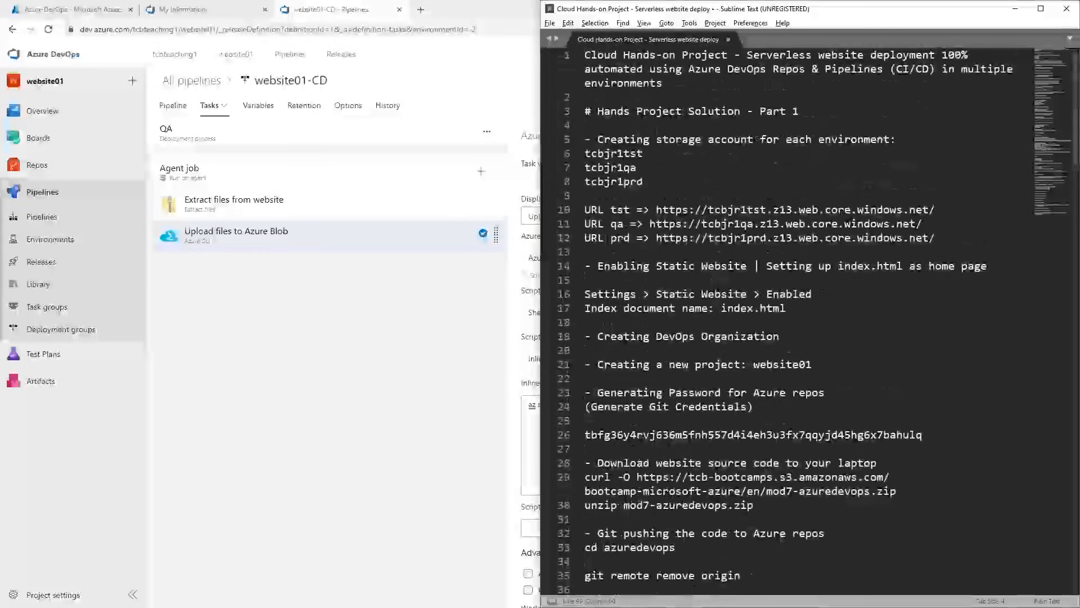
double_click(610, 167)
key(ctrl+c)
key(alt+Tab)
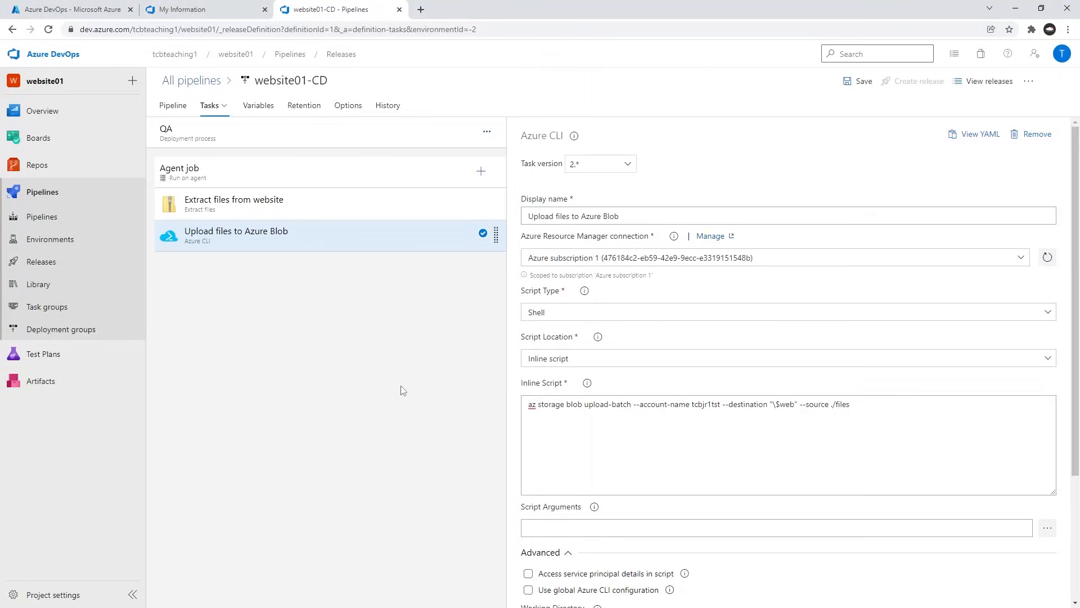
Set the account name in the QA stage's inline script to tcbjr1qa and save the release pipeline.
double_click(706, 404)
key(ctrl+v)
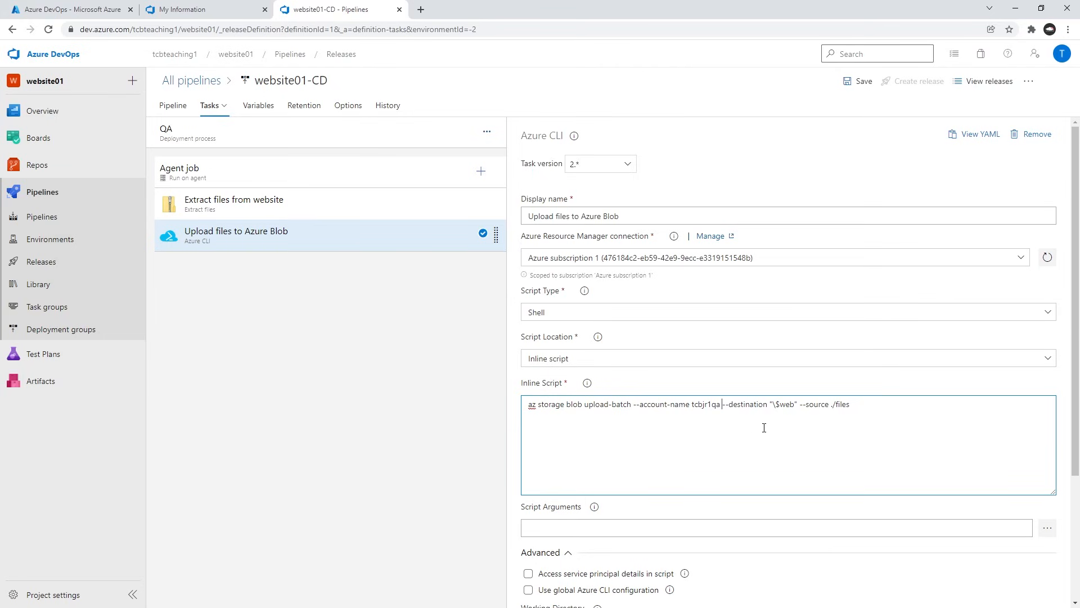
scroll(764, 427, down, 3)
scroll(802, 335, up, 3)
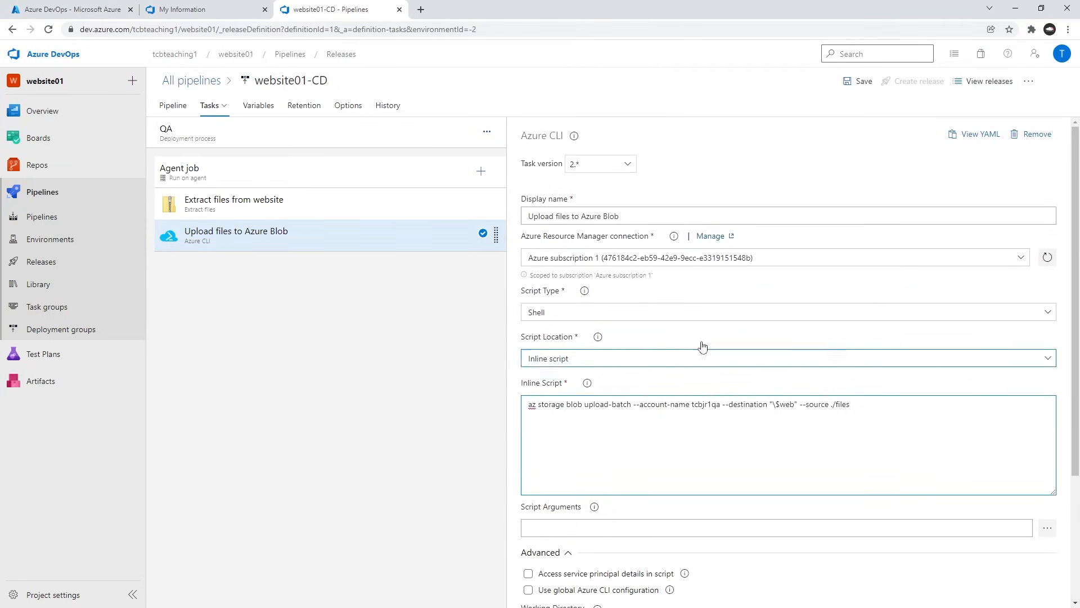
click(858, 82)
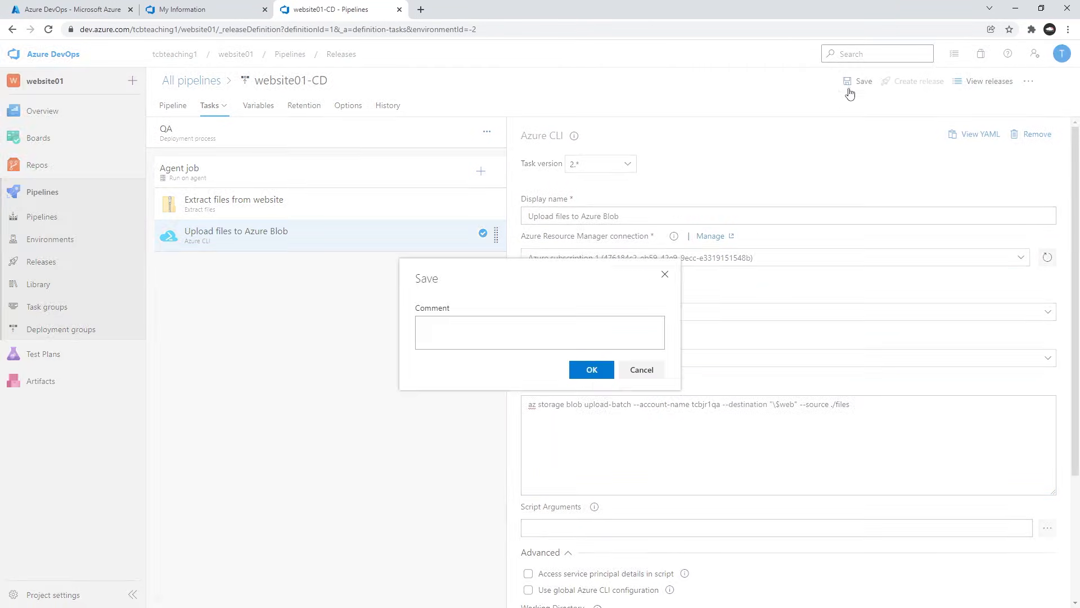
click(590, 372)
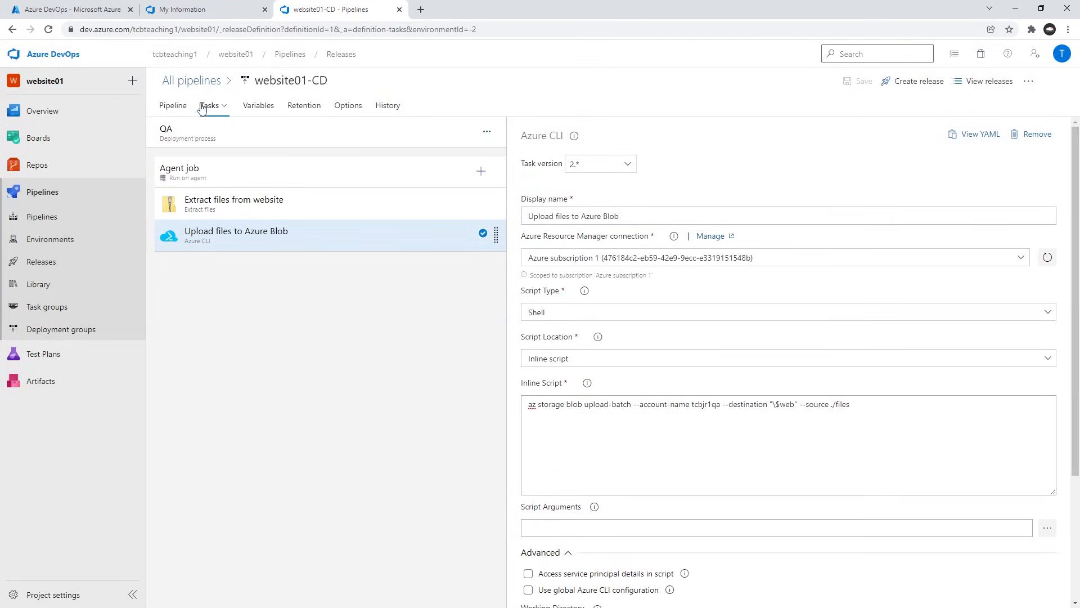
Clone the QA stage, name the copy Production and open its Upload files to Azure Blob task.
click(178, 107)
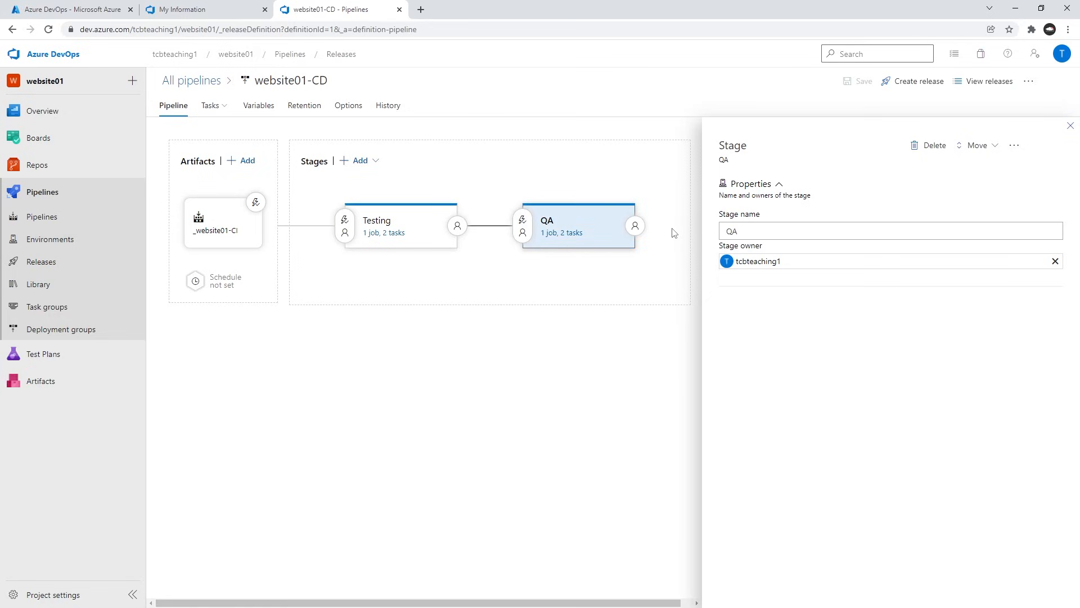
mouse_move(577, 239)
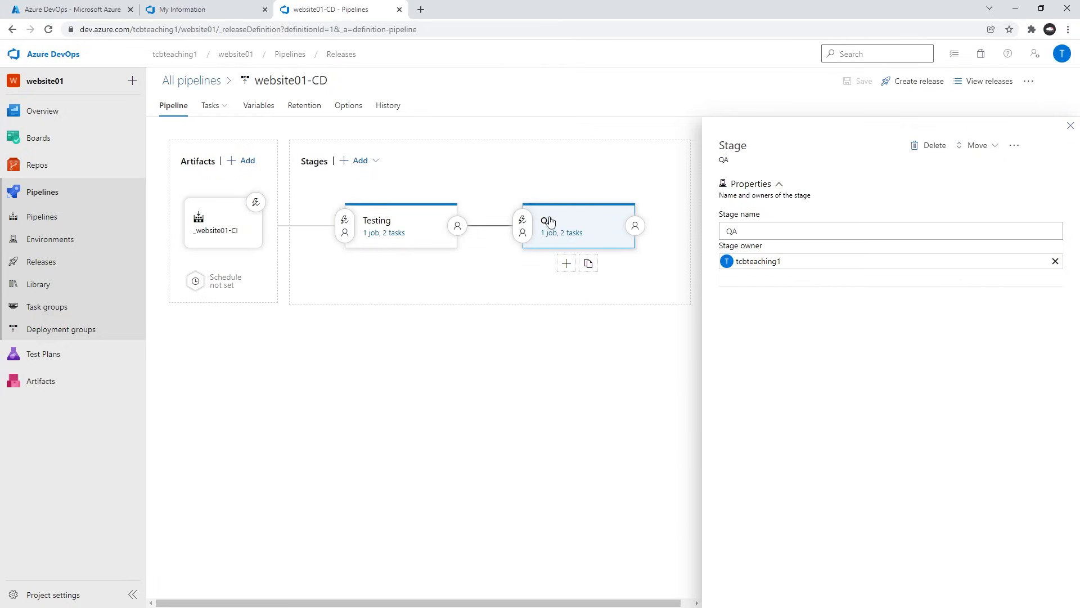
click(608, 265)
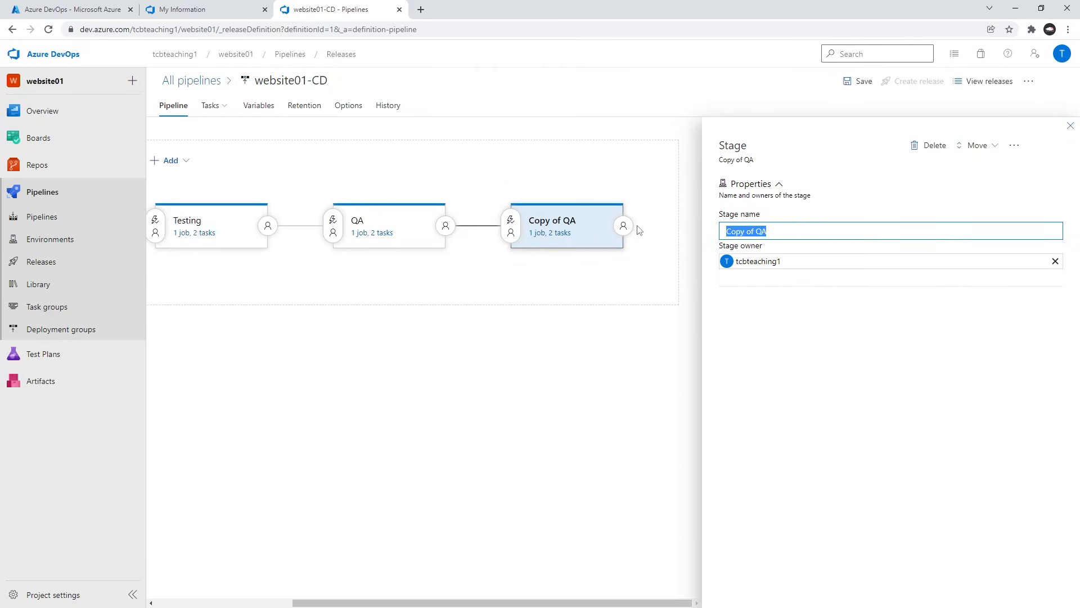
text(Production)
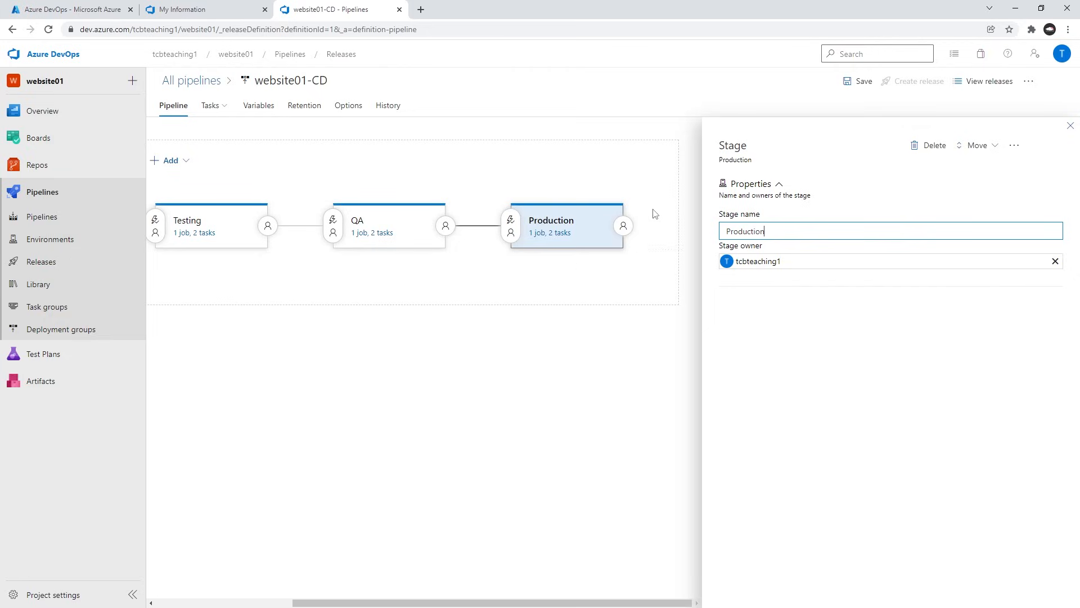
click(553, 233)
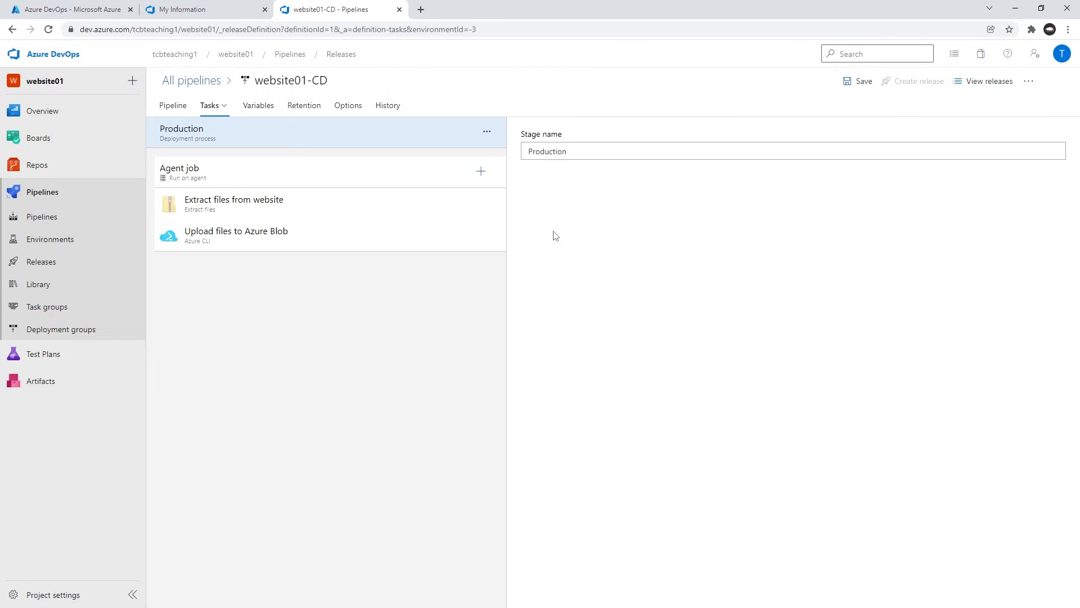
click(240, 238)
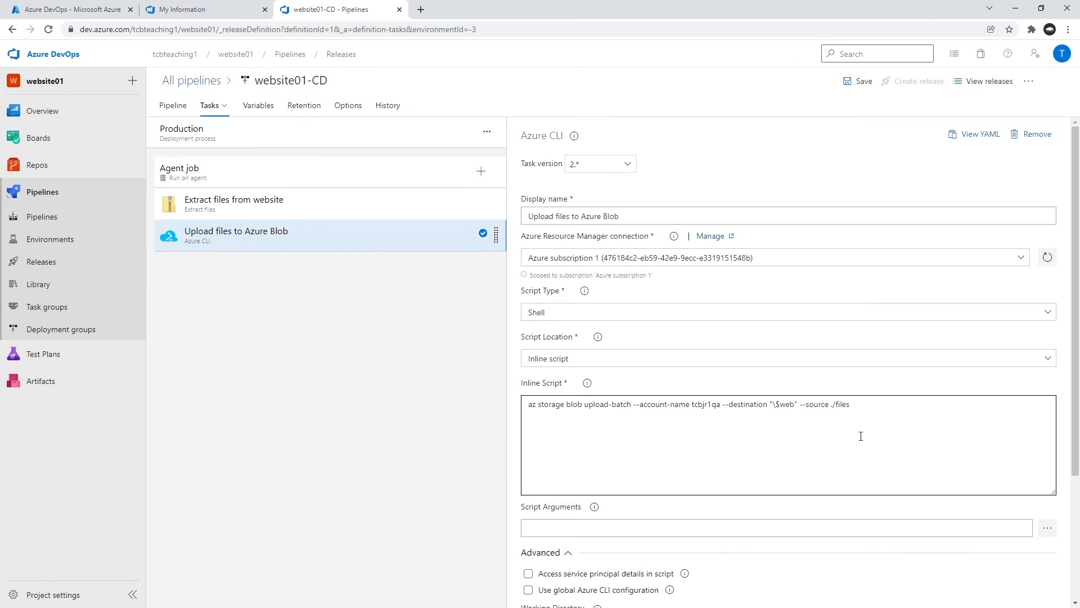
Locate the account name in the Production inline script and copy the production storage account name tcbjr1prd from the notes.
click(677, 404)
double_click(700, 406)
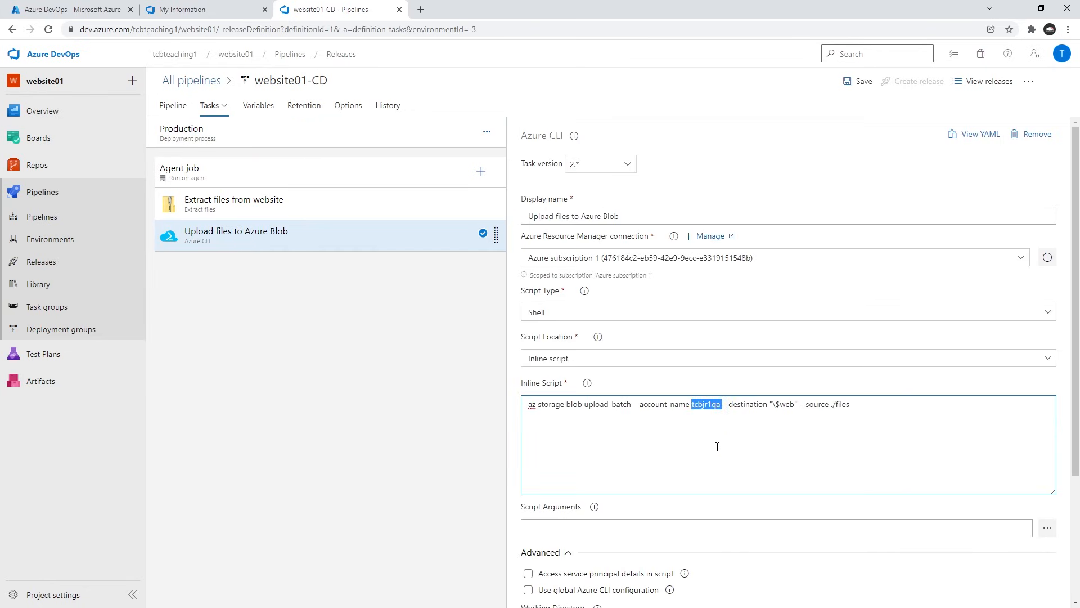
key(alt+Tab)
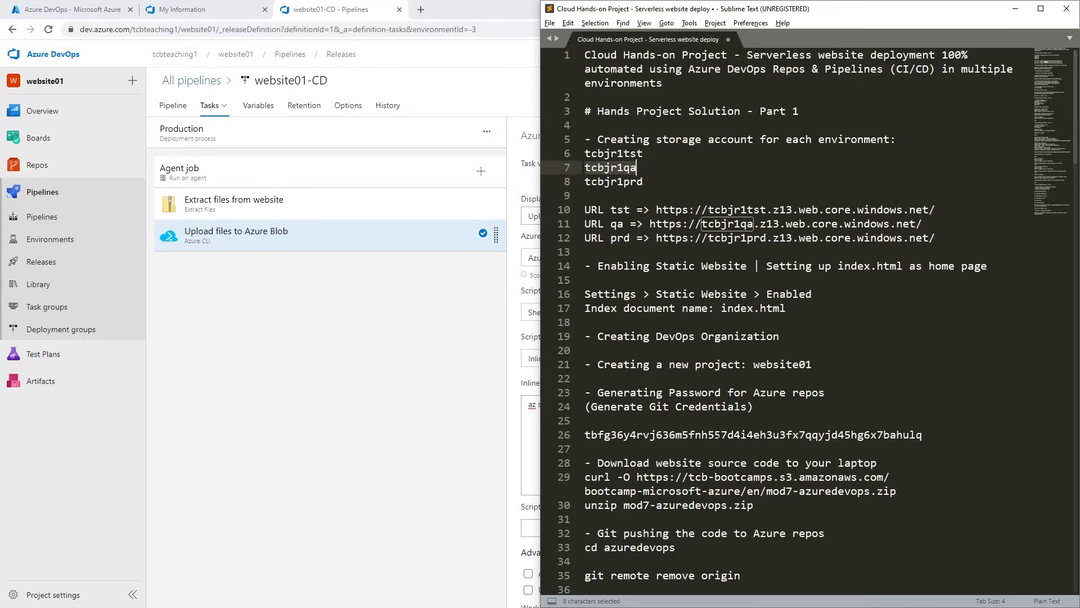
double_click(613, 181)
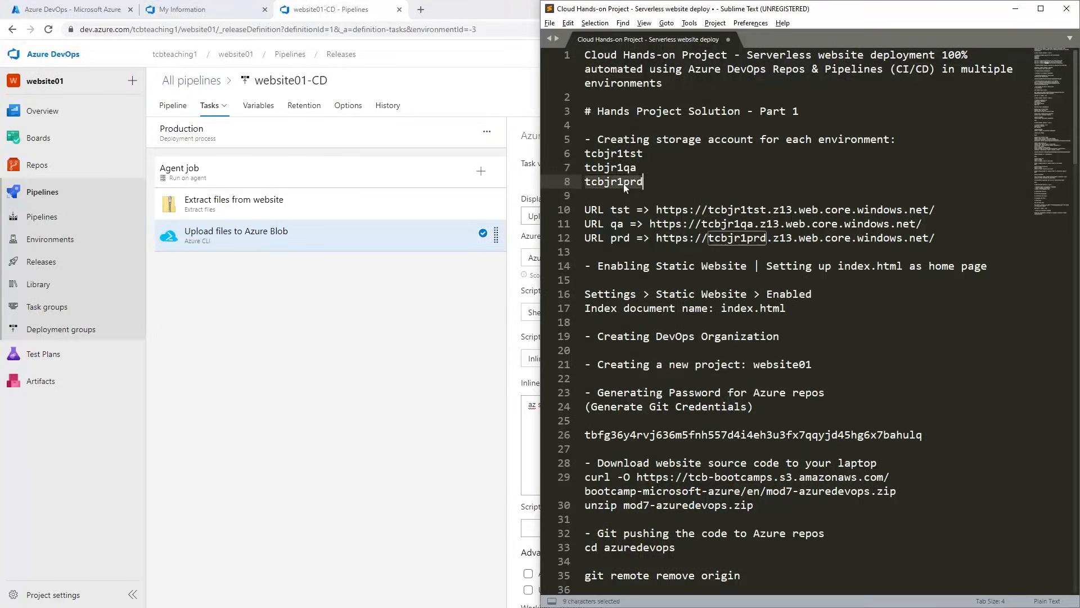
key(ctrl+c)
Review the notes' instructions on cloning the QA and Production stages and changing the Production storage account.
scroll(727, 274, down, 6)
scroll(727, 274, down, 19)
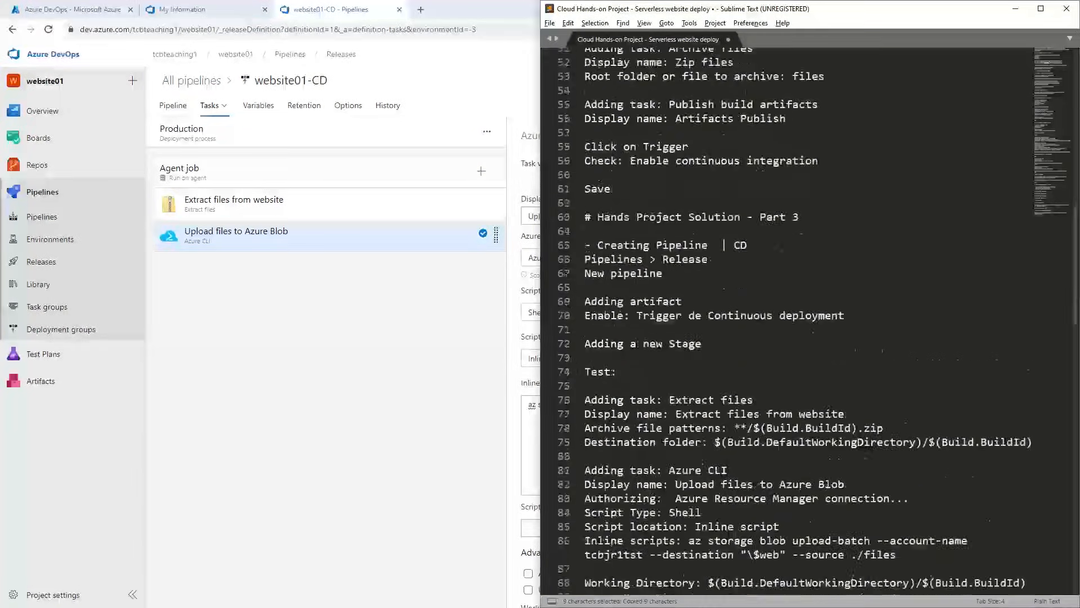
scroll(727, 274, down, 4)
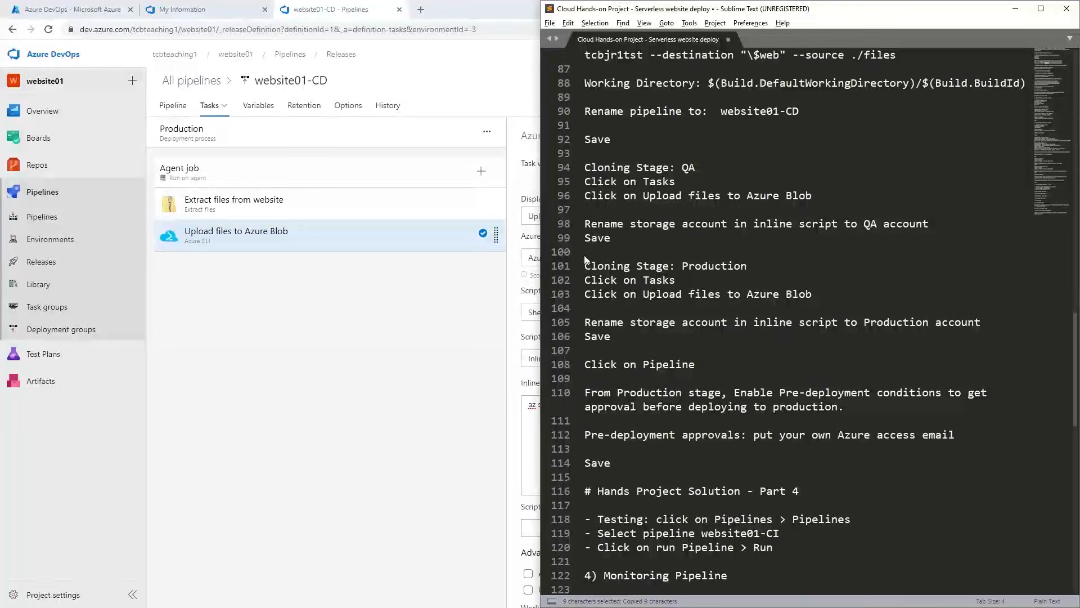
drag(588, 167, 746, 208)
drag(616, 235, 572, 164)
triple_click(589, 267)
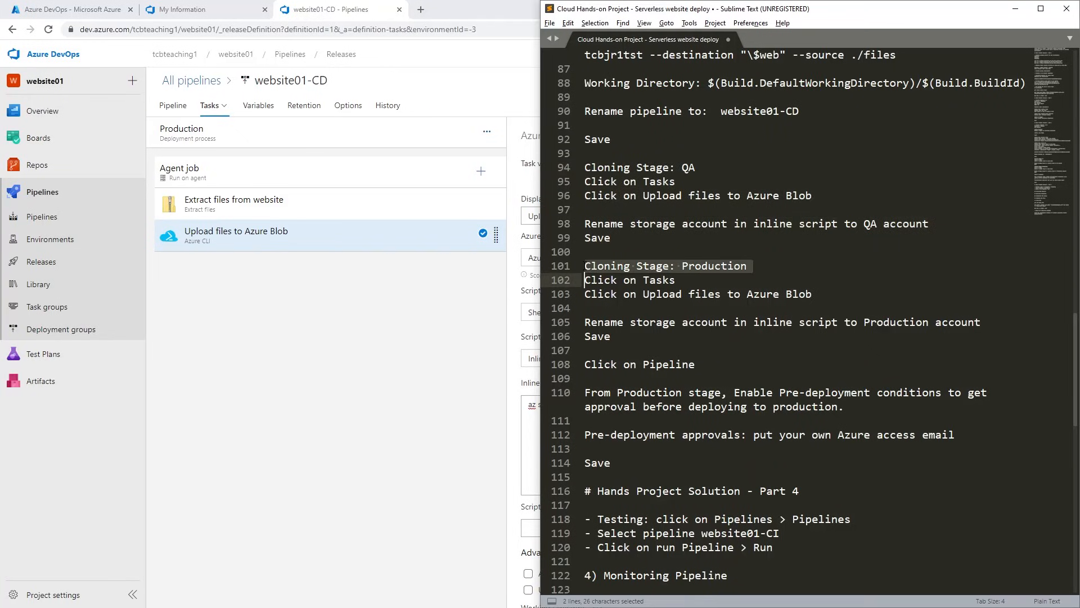
click(636, 294)
drag(582, 272, 586, 351)
click(864, 370)
drag(734, 322, 943, 323)
click(845, 322)
click(759, 344)
Set the account name in the Production stage's inline script to tcbjr1prd and save the release pipeline.
click(450, 363)
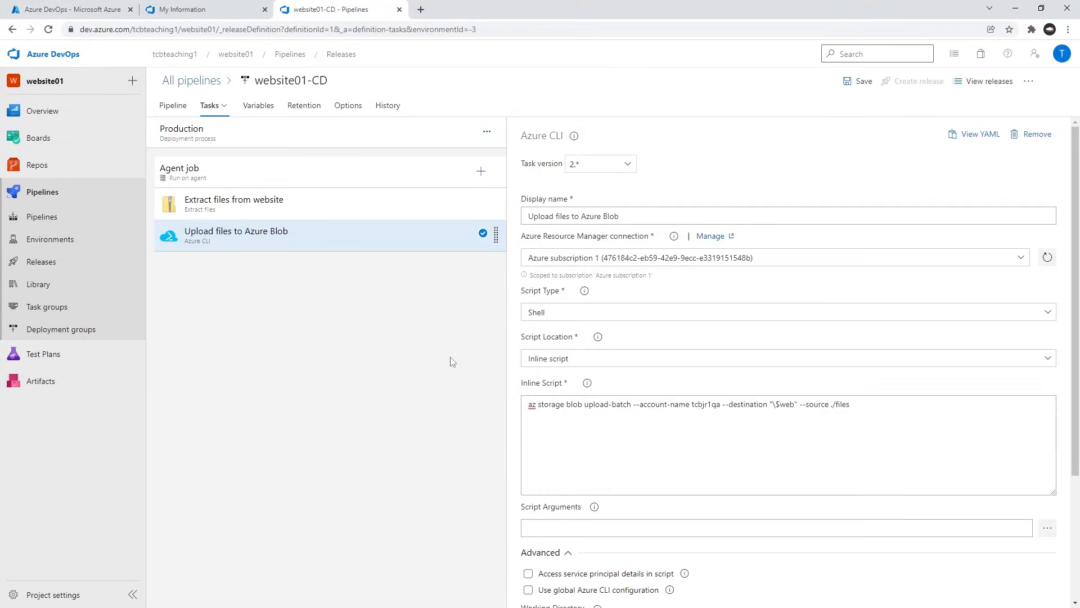
double_click(705, 404)
text(tcbjr1prd)
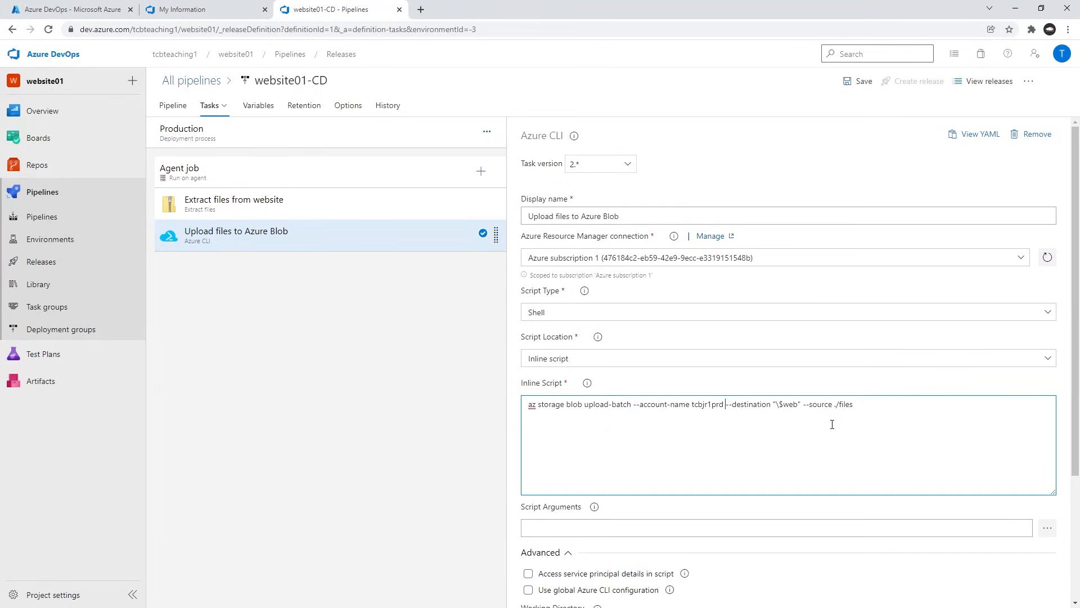
click(723, 404)
click(856, 82)
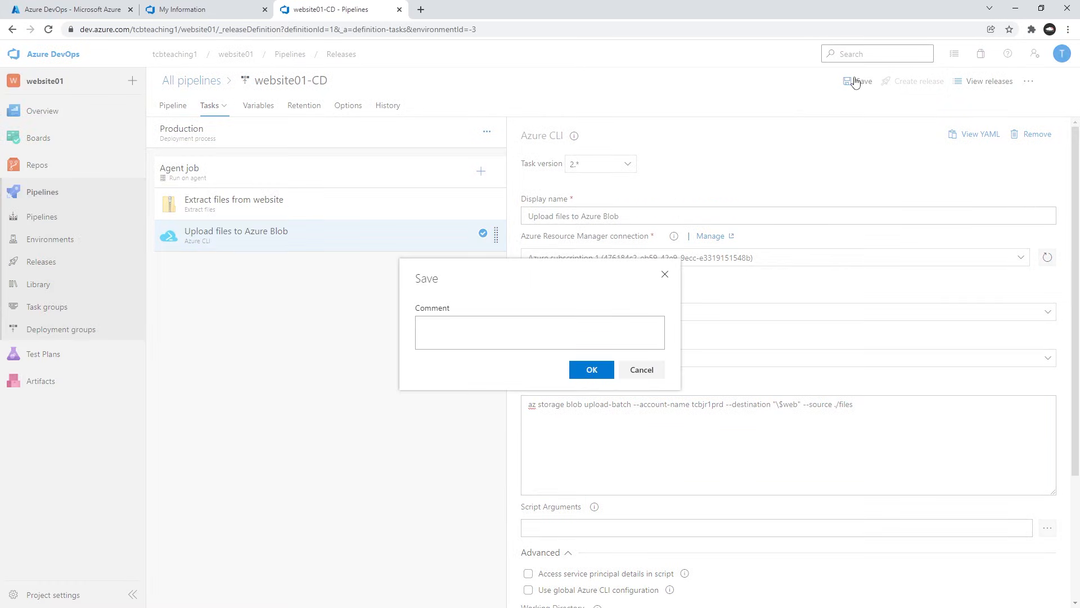
click(588, 370)
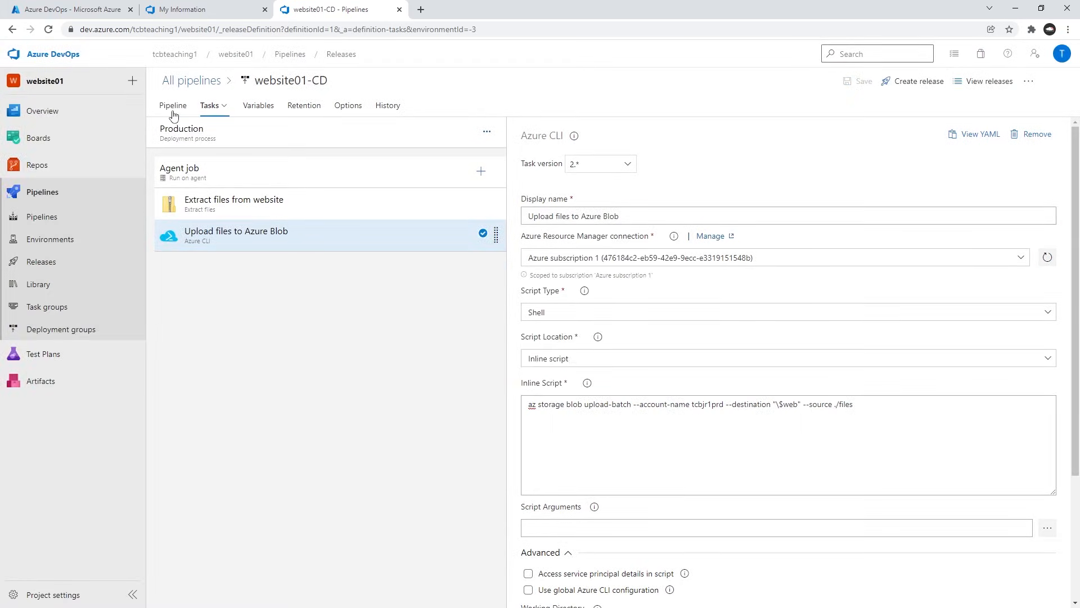
Return to the release pipeline diagram and review the notes on requiring approval before deploying to the Production stage.
click(172, 107)
key(alt+Tab)
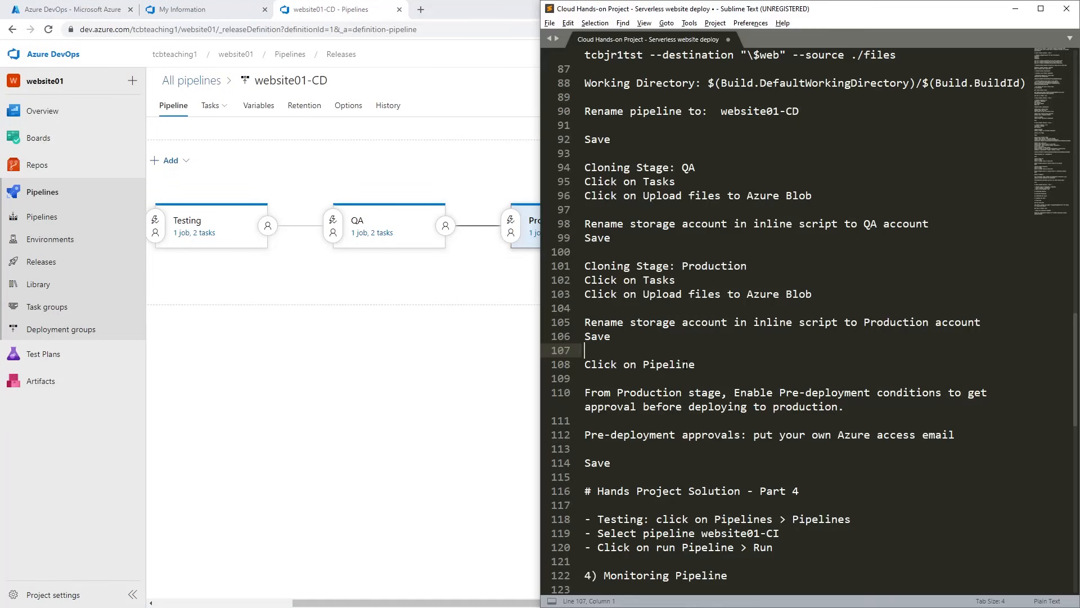
scroll(714, 359, down, 2)
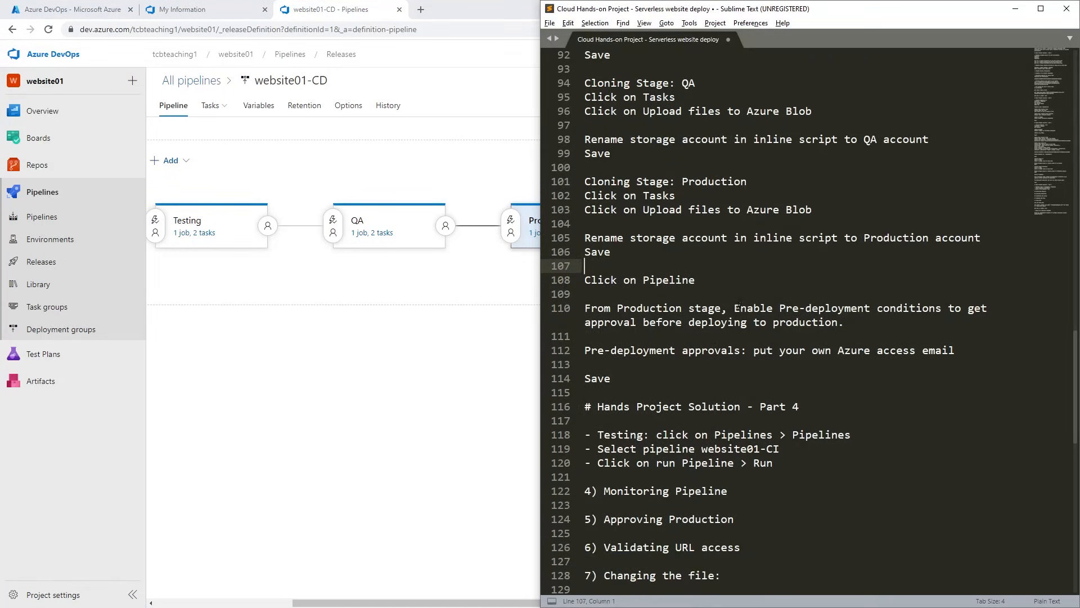
drag(740, 309, 914, 316)
click(825, 322)
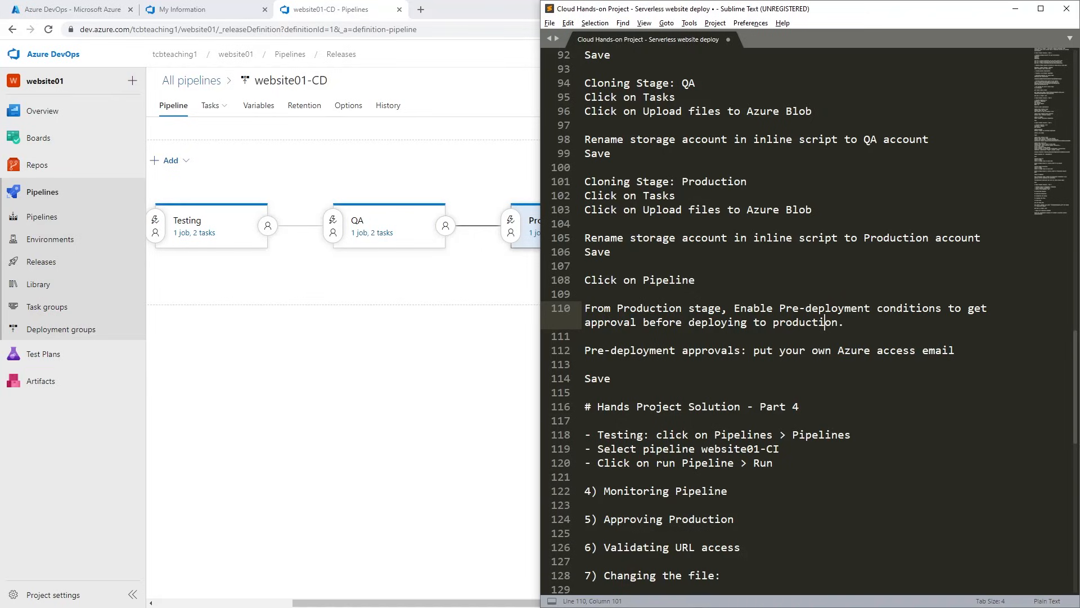
Enable pre-deployment approvals for the Production stage, add your own Azure account as approver, and save the release pipeline.
click(494, 336)
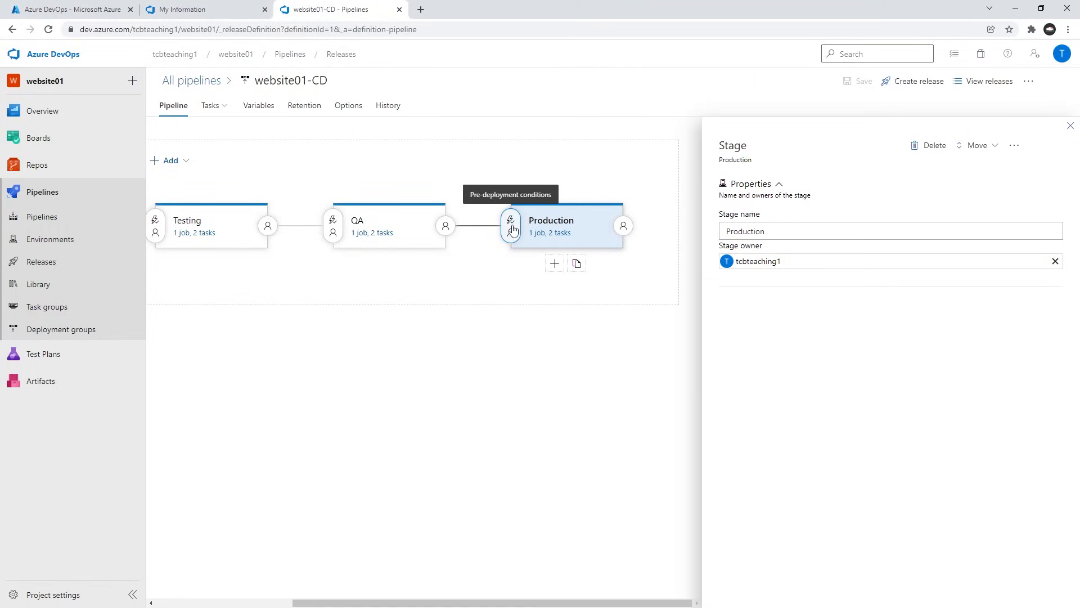
click(512, 228)
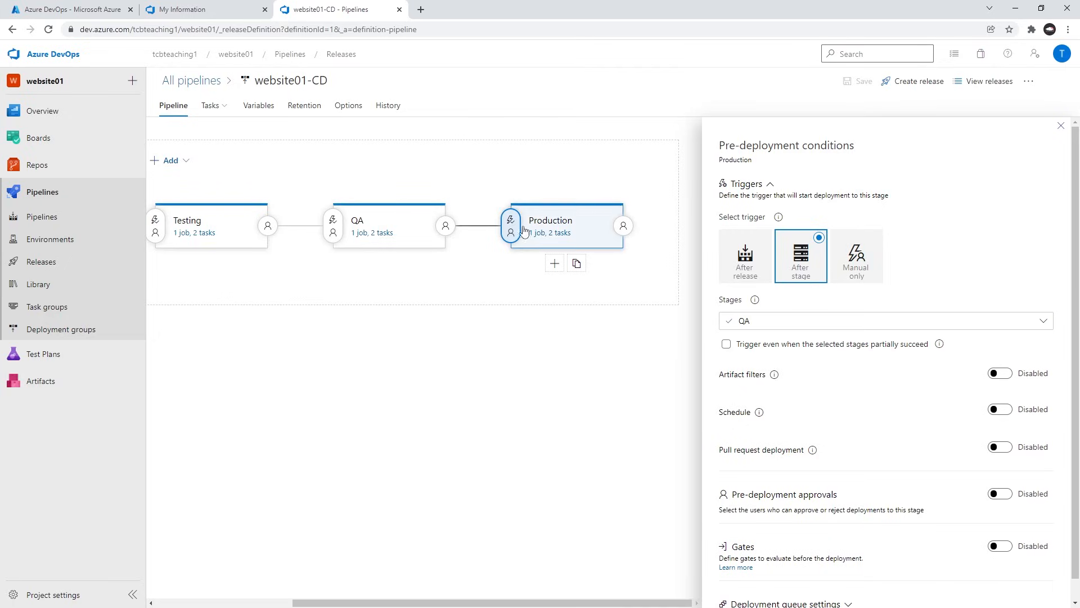
click(759, 191)
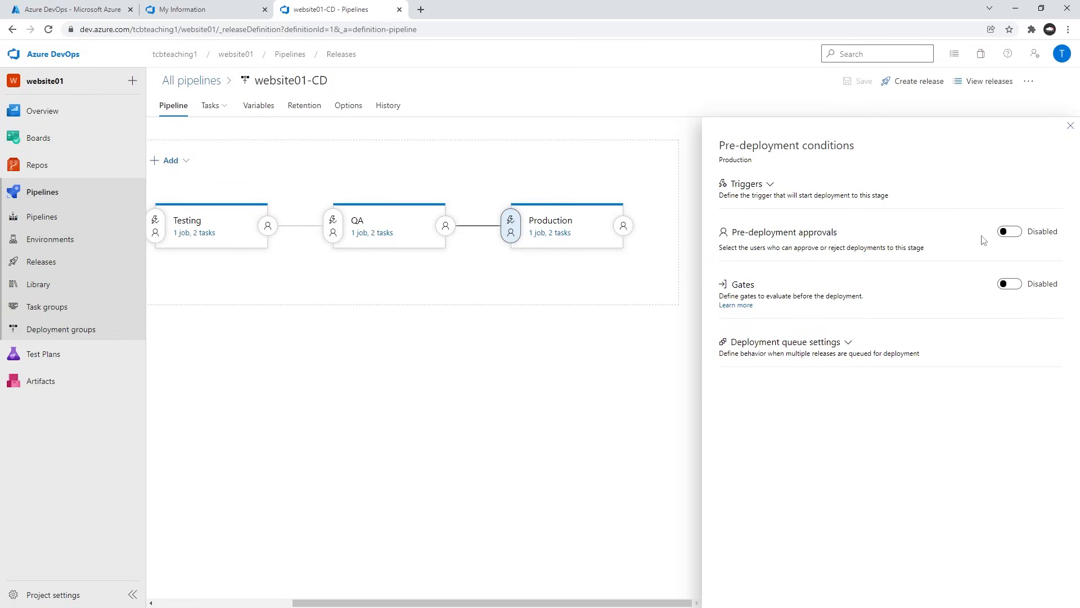
click(1024, 233)
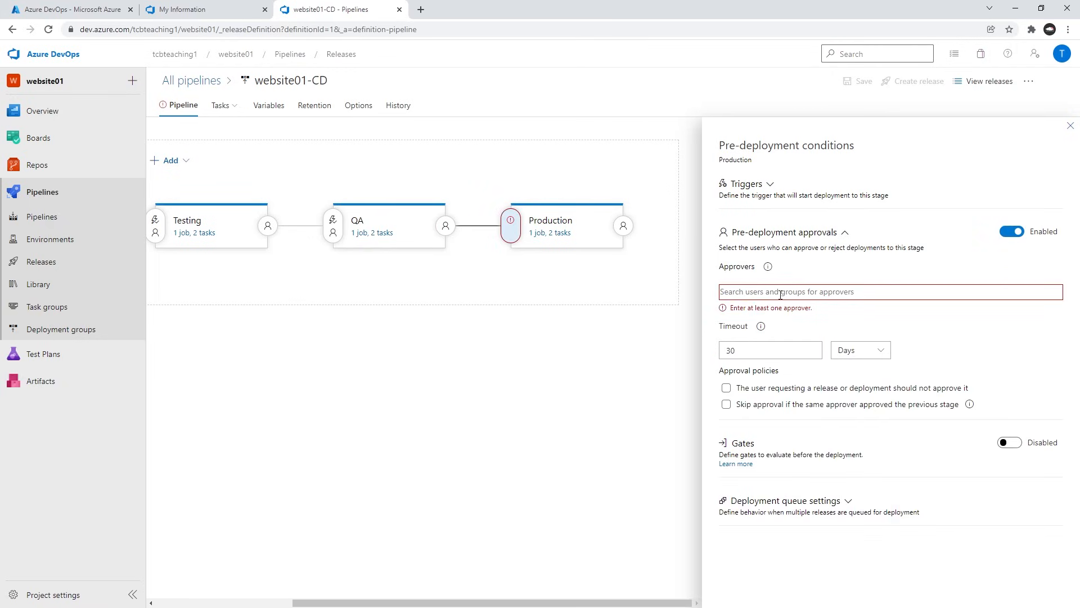
text(tcb)
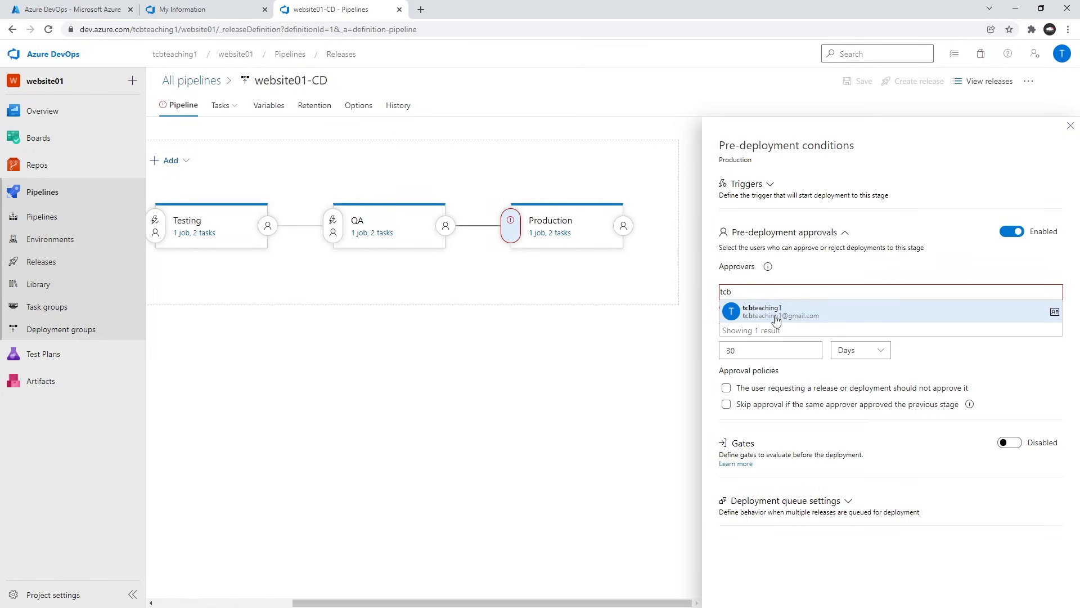
click(775, 312)
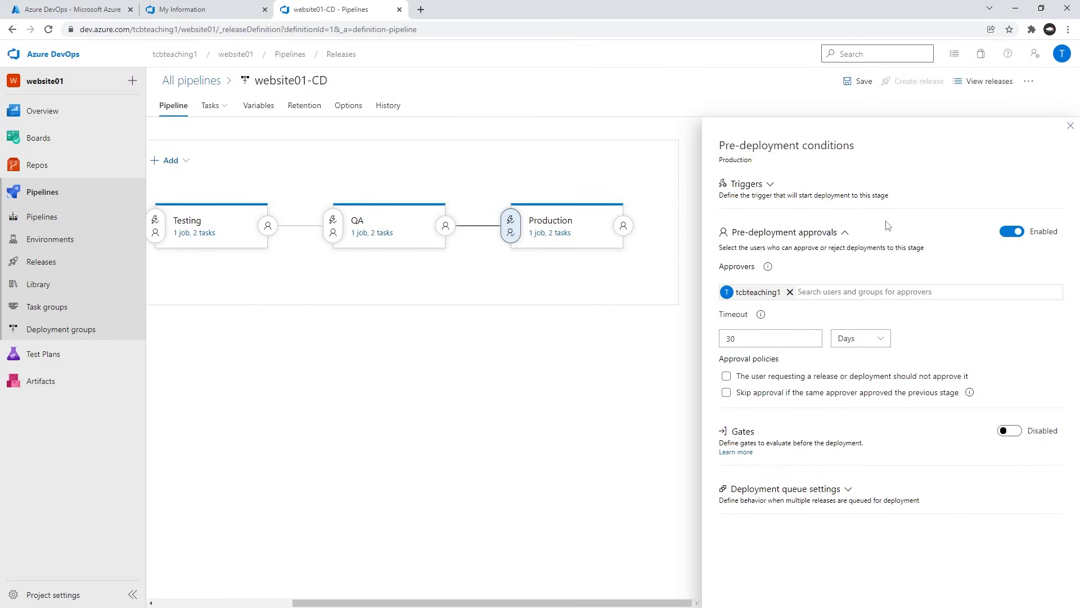
click(861, 83)
click(602, 369)
click(1070, 125)
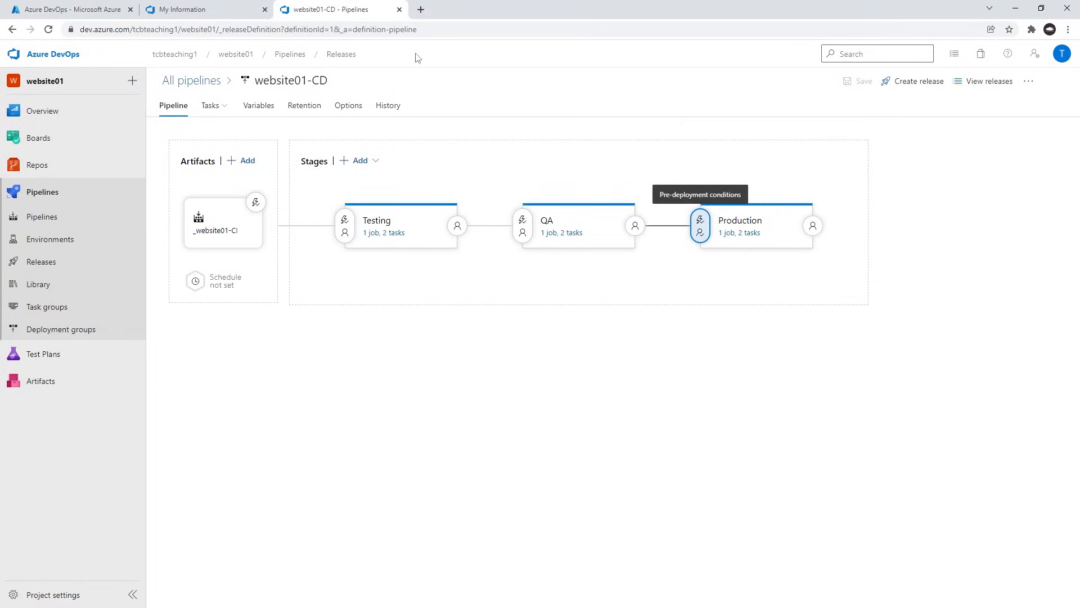
Review the Part 4 notes on running the website01-CI pipeline, monitoring it, approving Production and validating URL access.
mouse_move(396, 221)
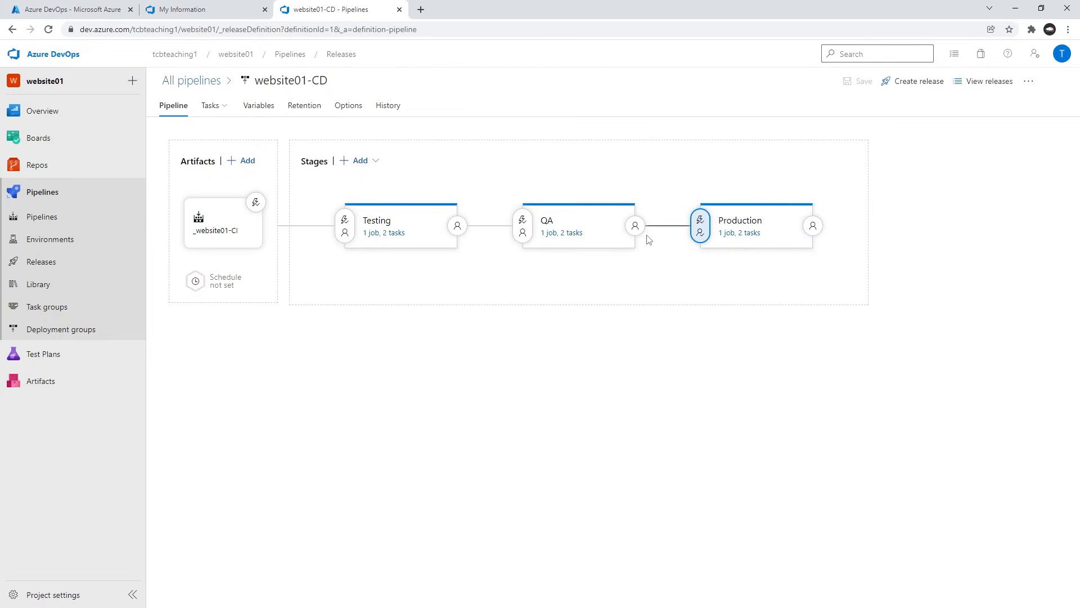
key(alt+Tab)
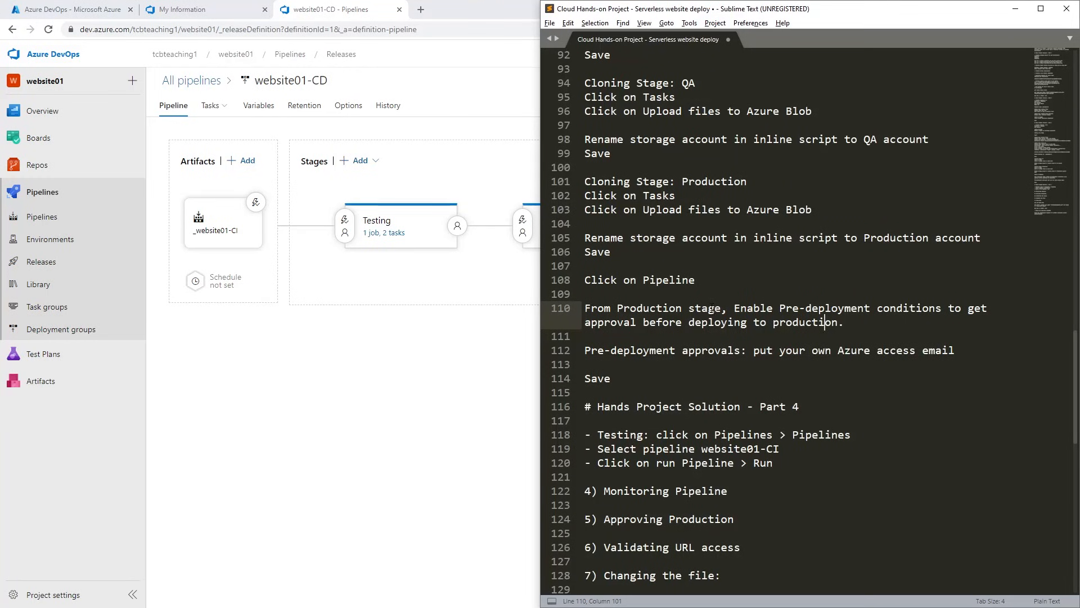
scroll(711, 308, down, 5)
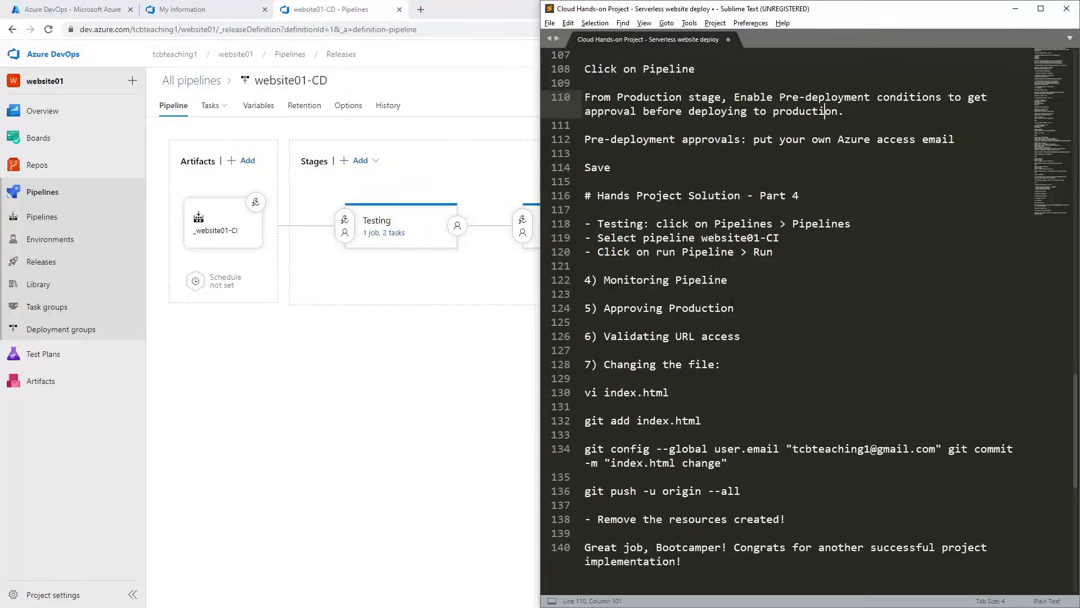
scroll(732, 302, down, 3)
scroll(732, 303, up, 2)
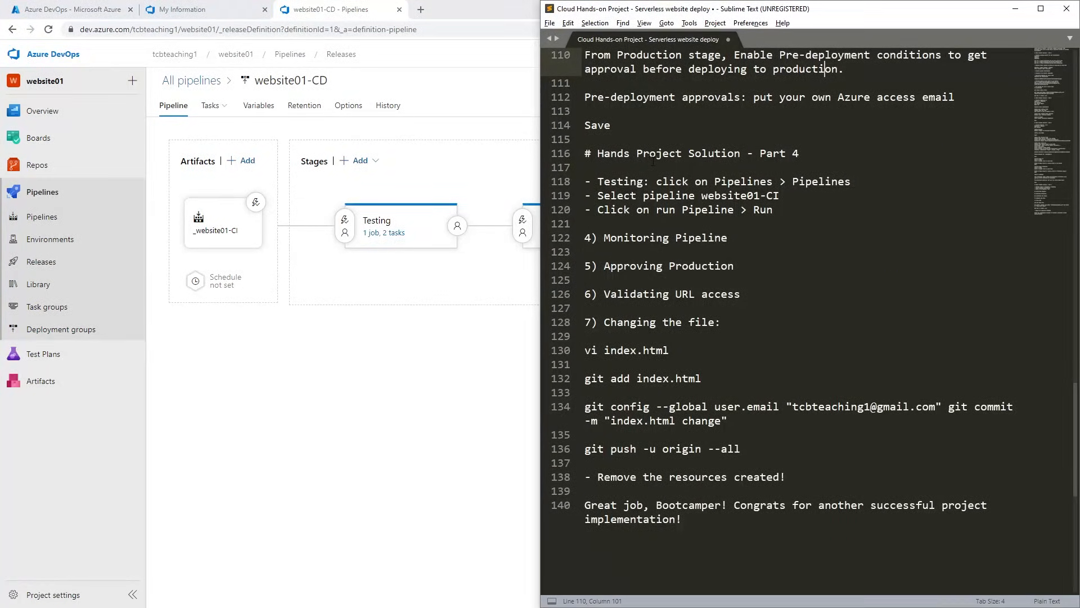
click(652, 161)
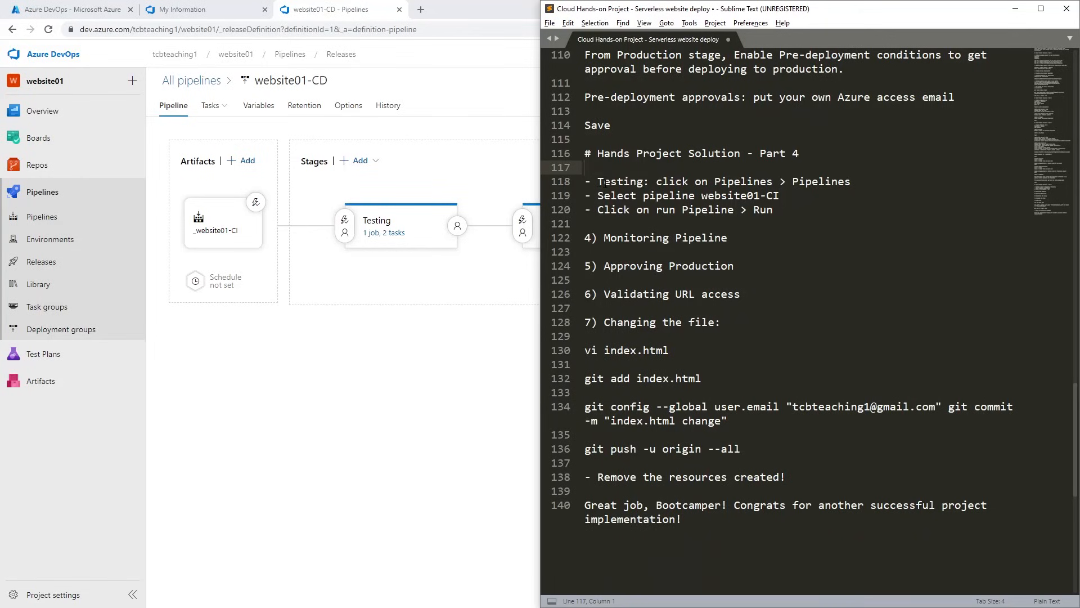
drag(600, 180, 754, 181)
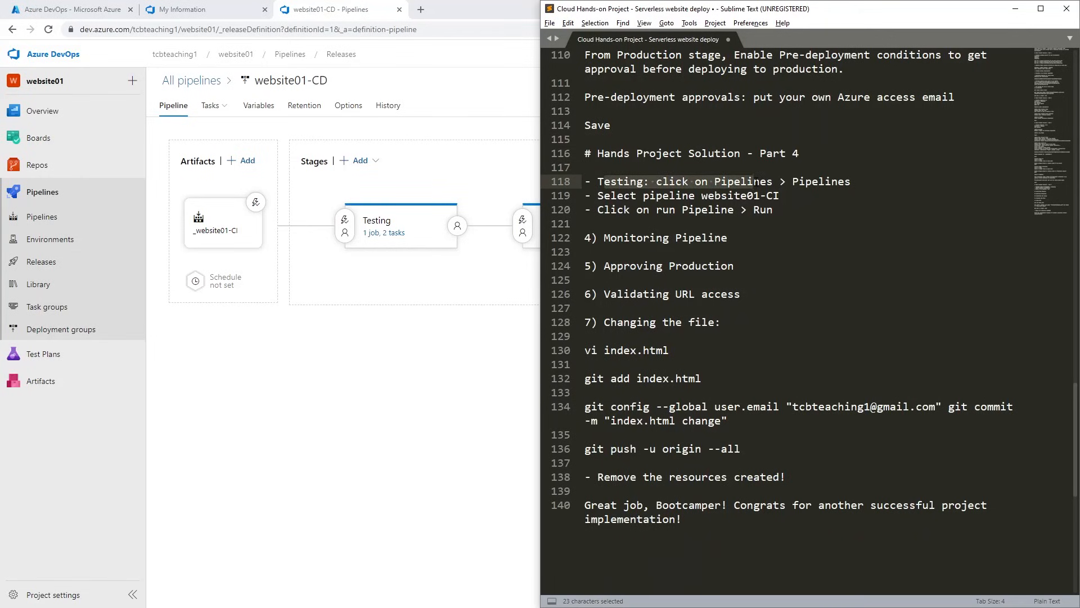
click(746, 239)
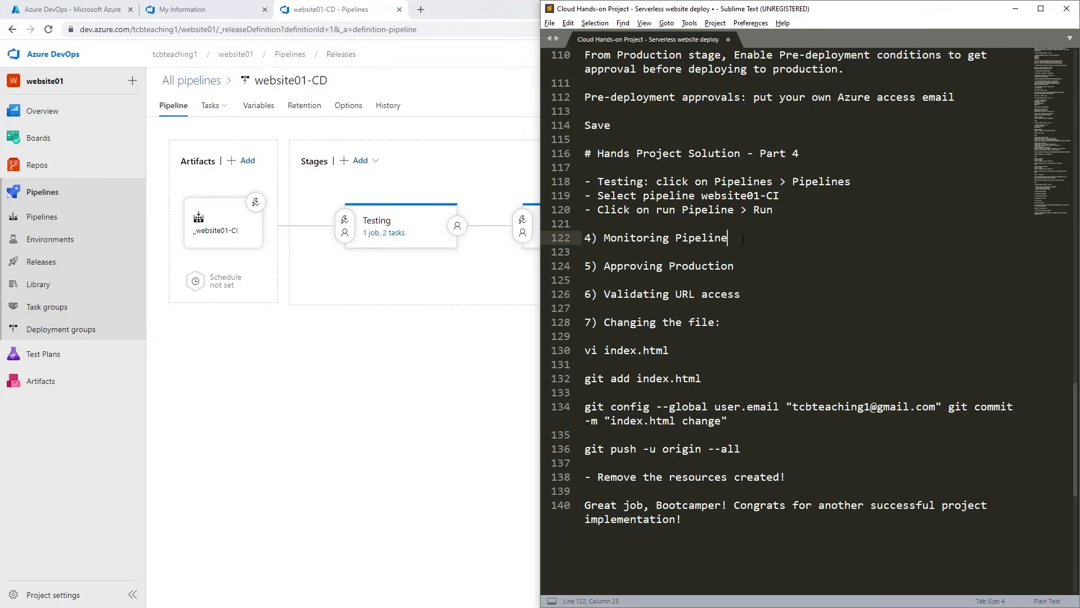
Run the website01-CI pipeline on the main branch and check the progress of Agent job 1 and its Artifacts Publish task.
click(415, 380)
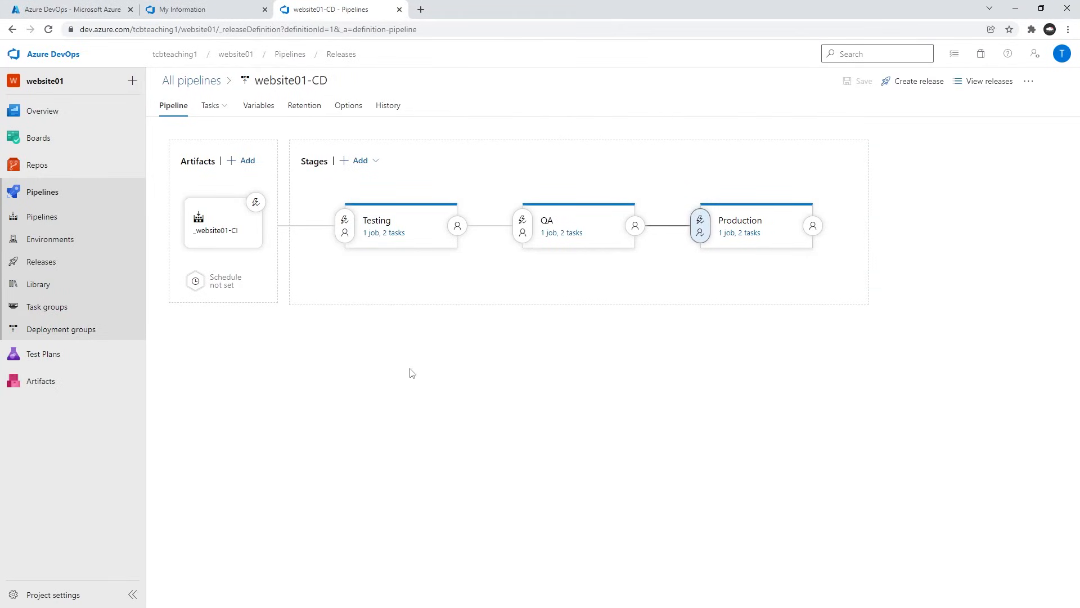
click(47, 221)
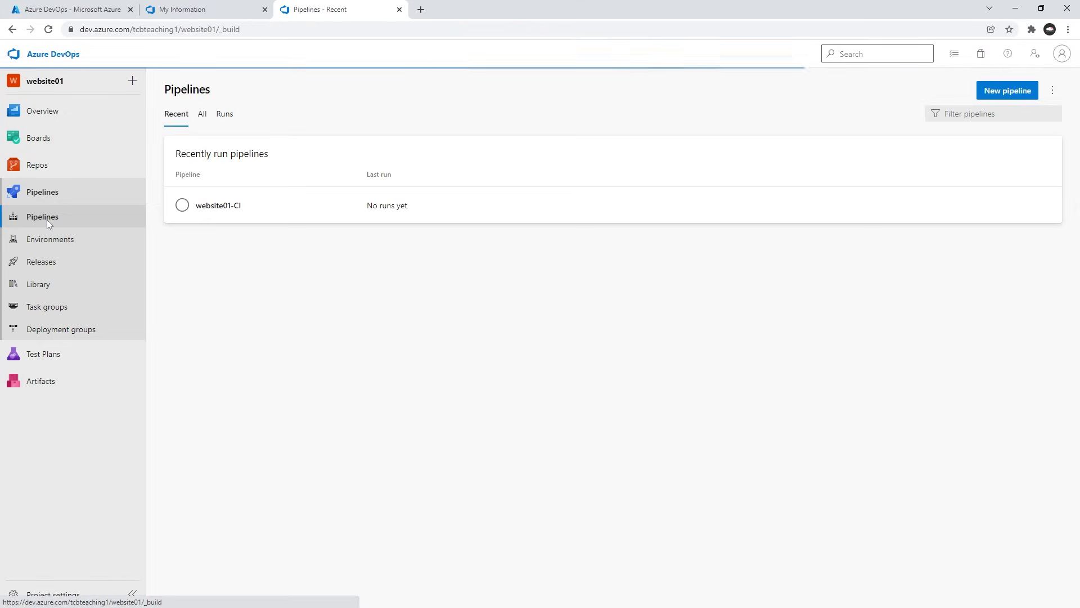
click(225, 206)
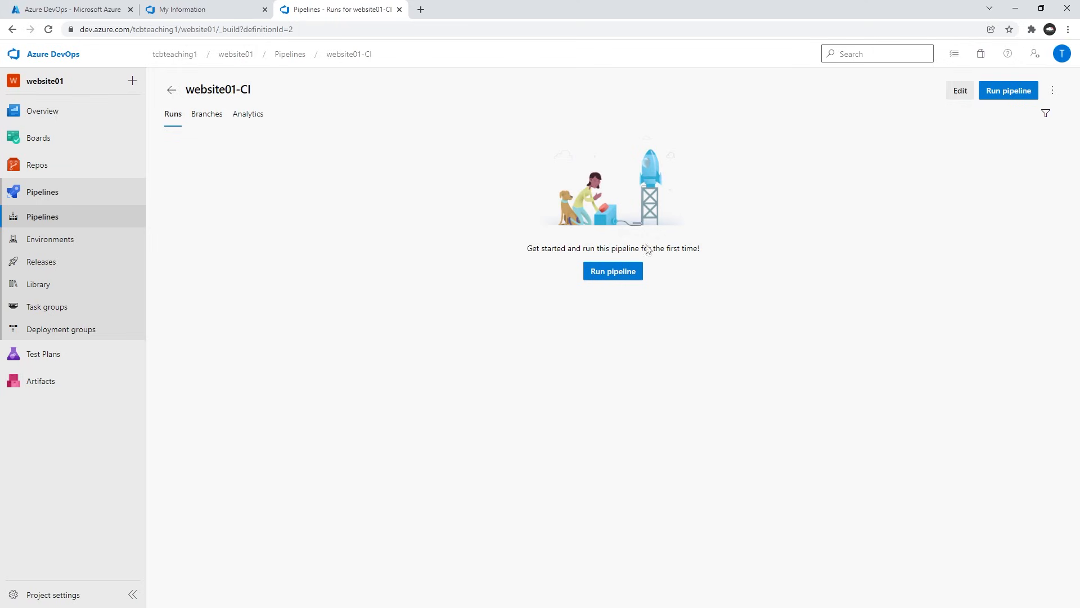
click(610, 272)
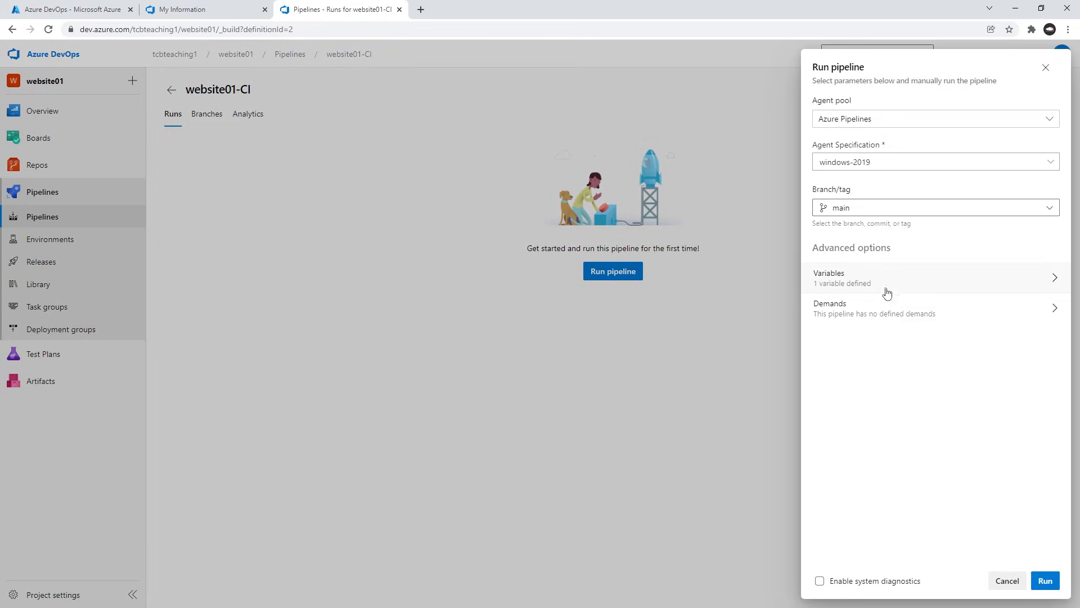
click(1047, 581)
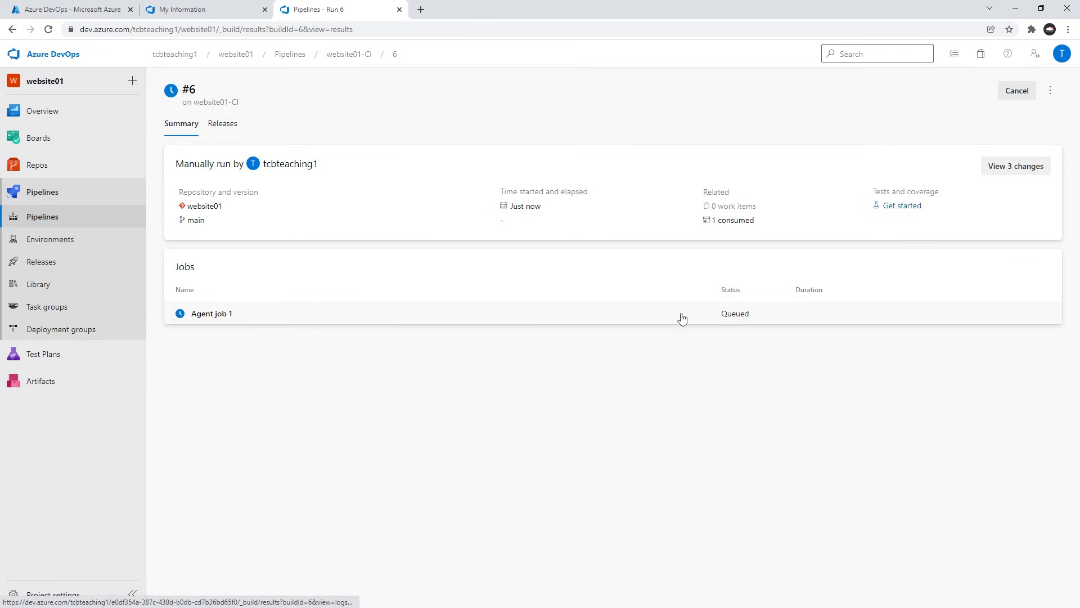
click(252, 315)
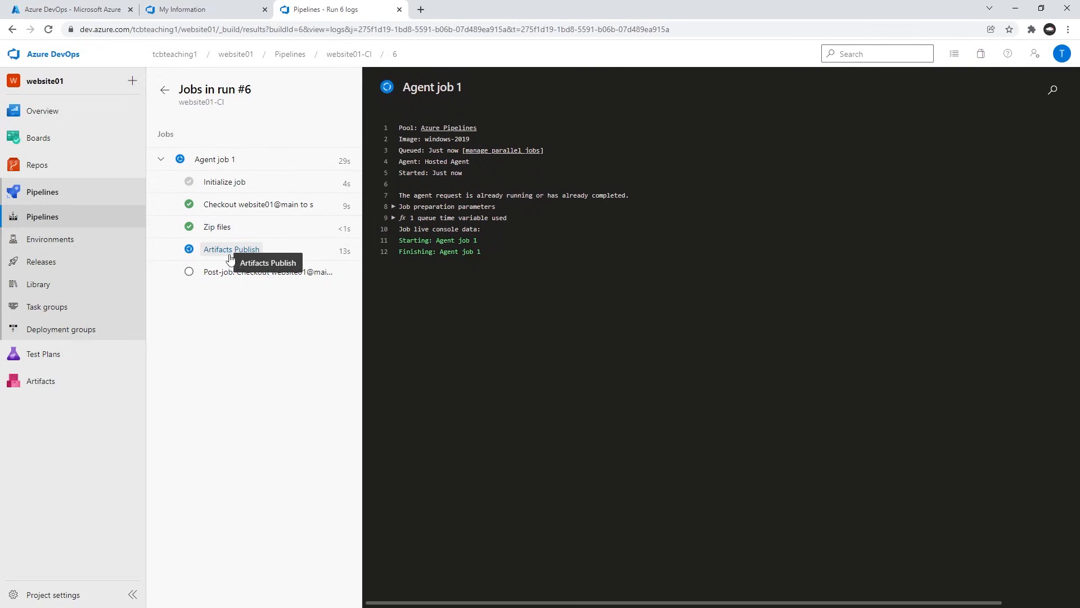
click(255, 250)
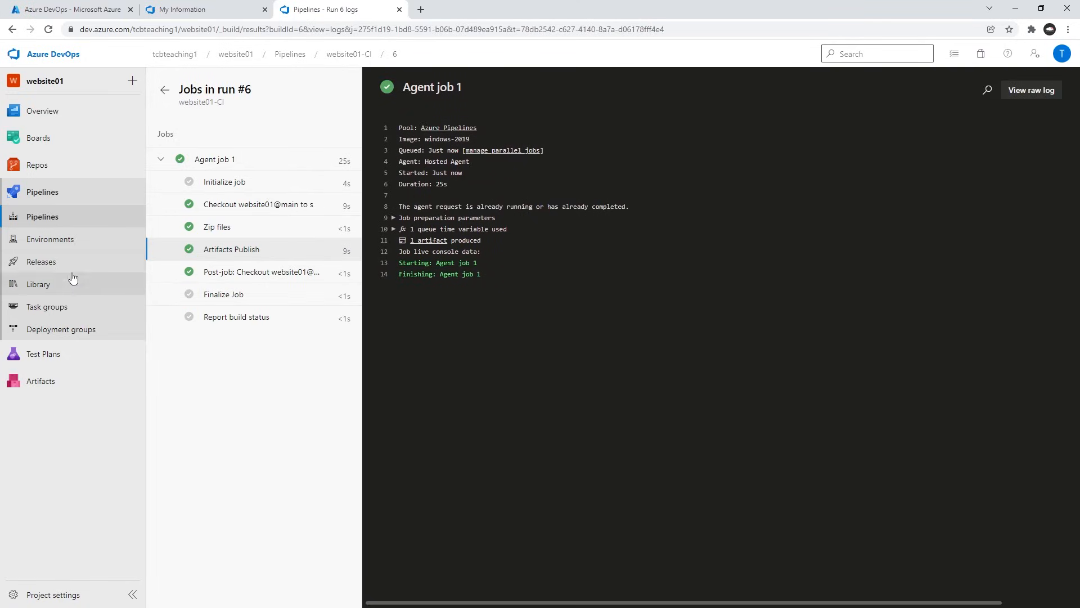
Check the Testing stage's deployment logs and job warning in Release-1, and the status of the release's stages.
click(57, 263)
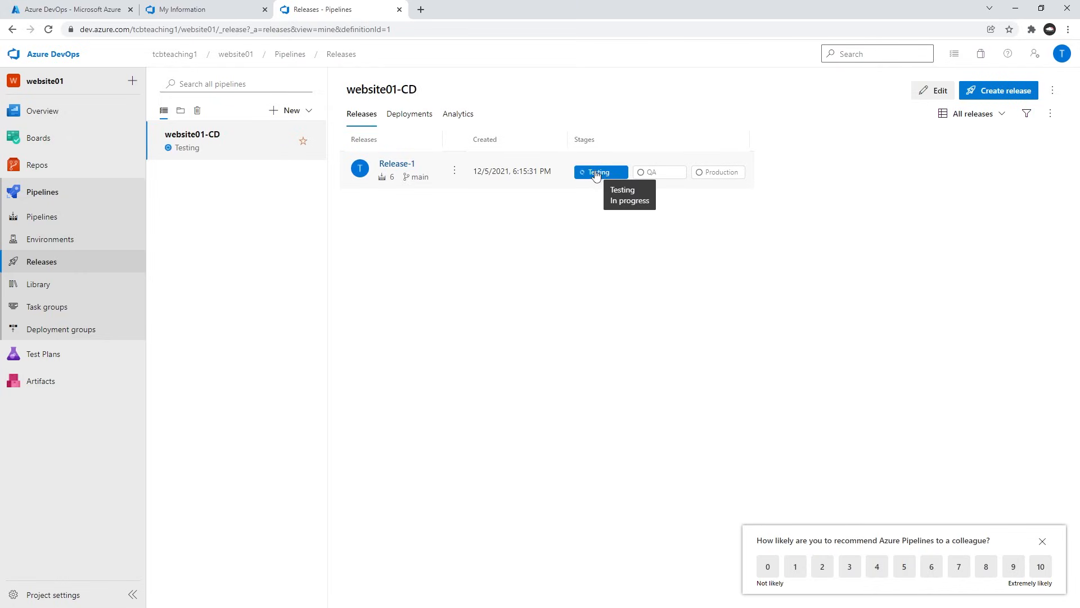
click(596, 173)
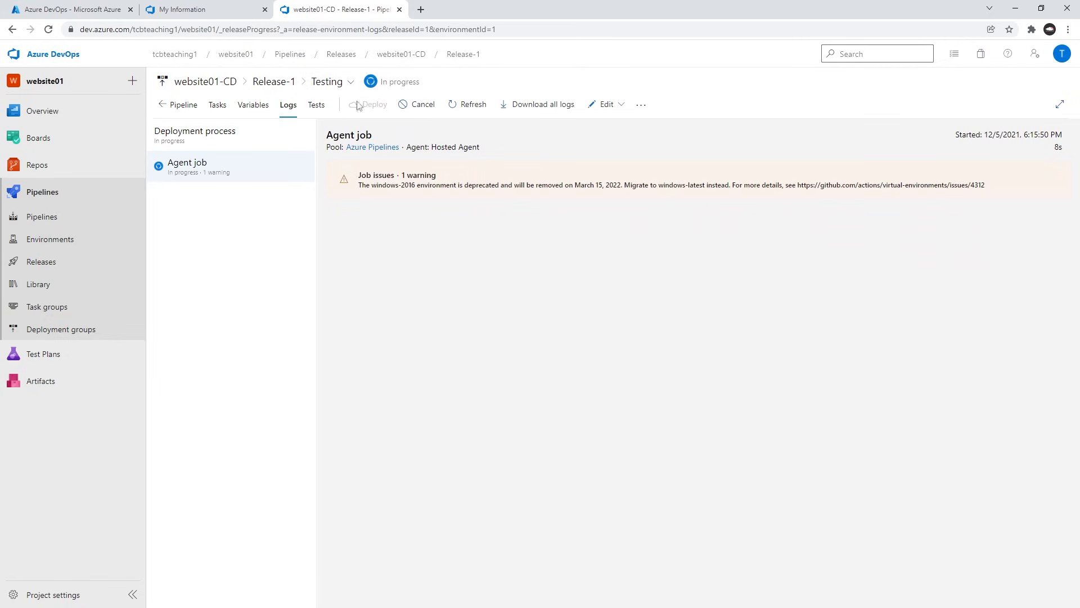
click(404, 185)
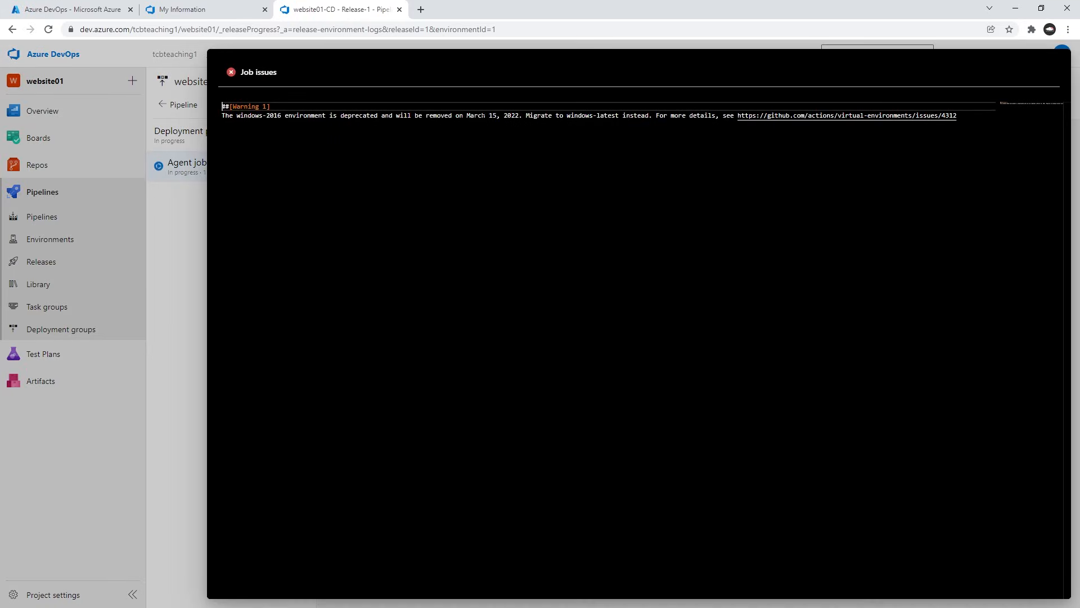
click(196, 212)
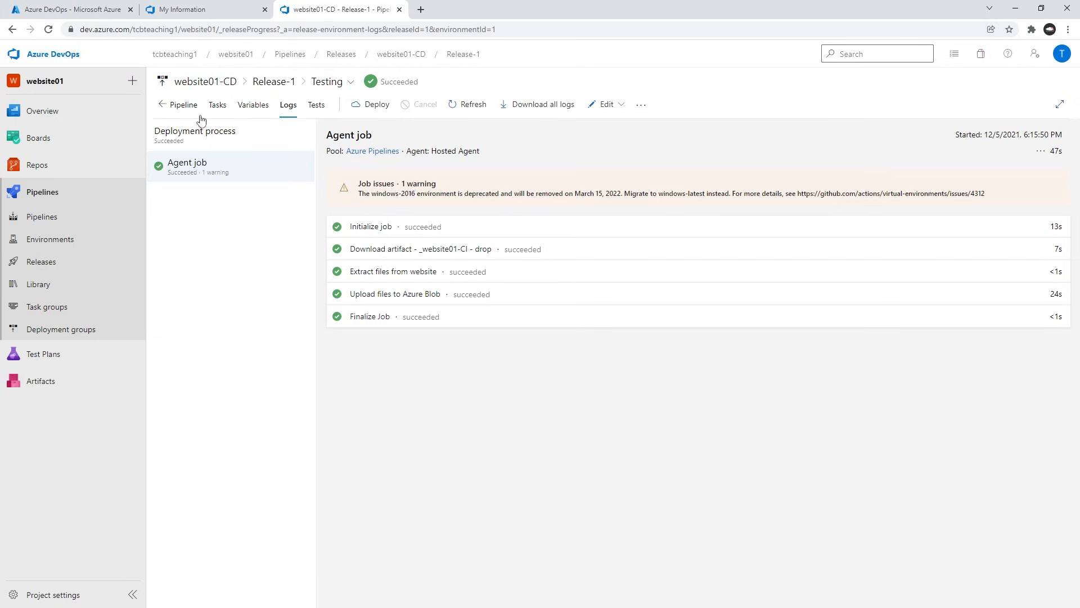
click(184, 105)
mouse_move(427, 193)
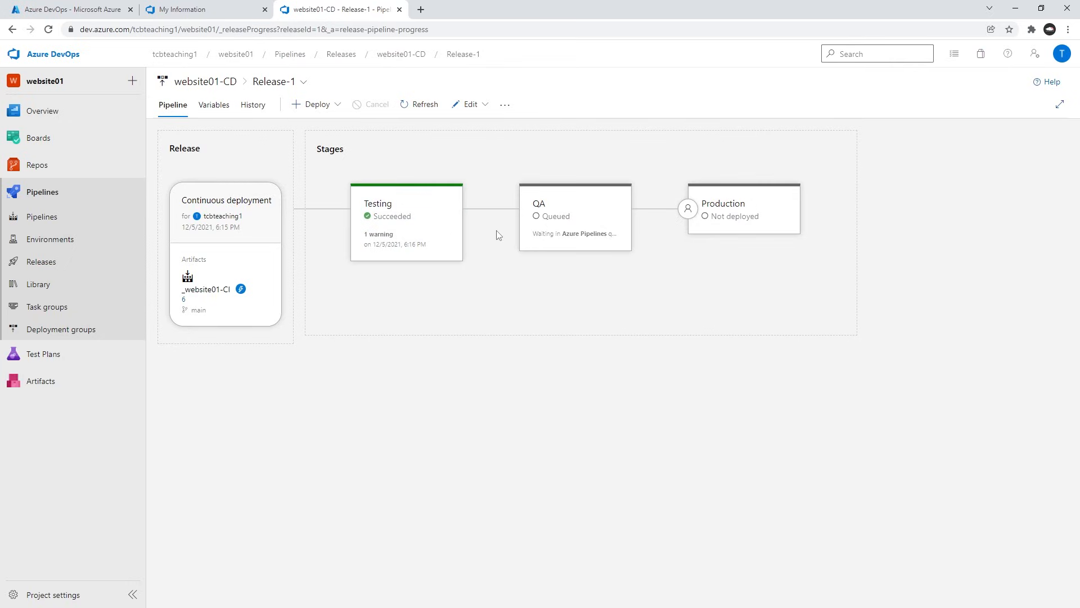
mouse_move(550, 211)
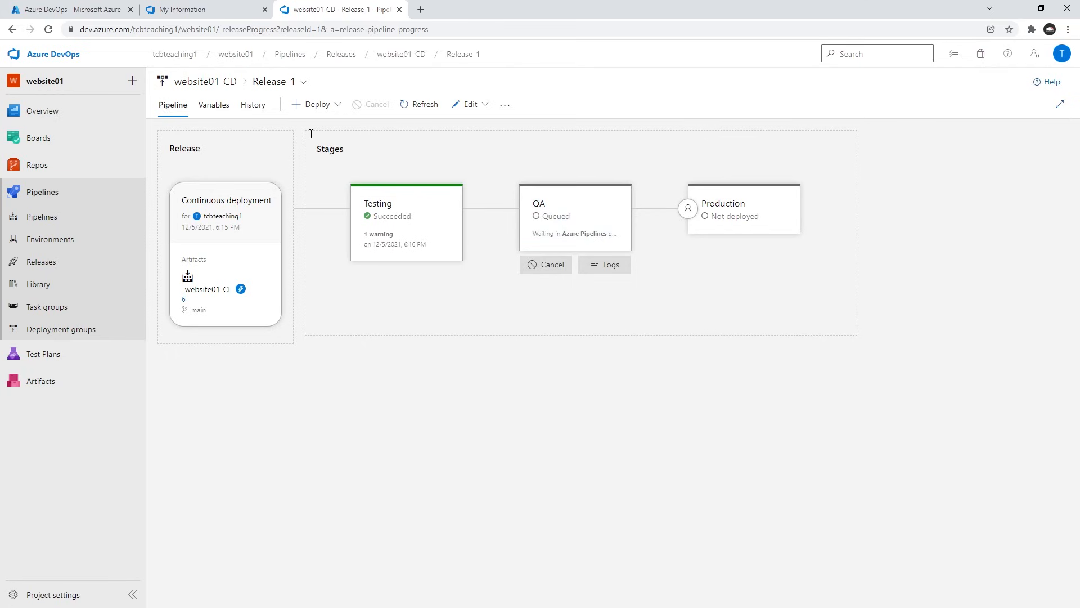
Switch to the Azure portal, search for storage and open the testing storage account tcbjr1tst.
click(94, 10)
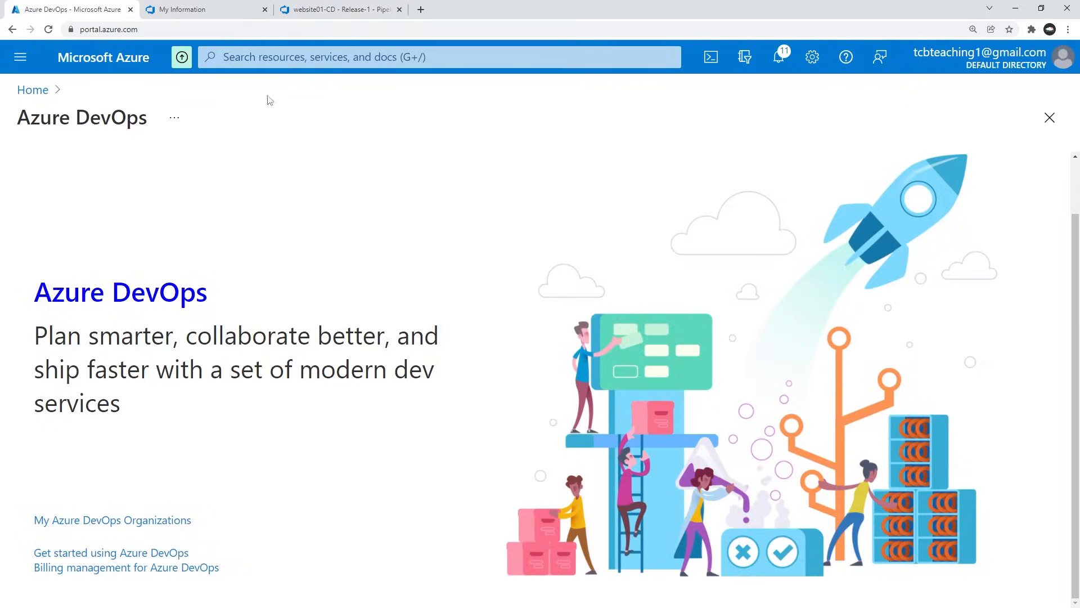
click(298, 56)
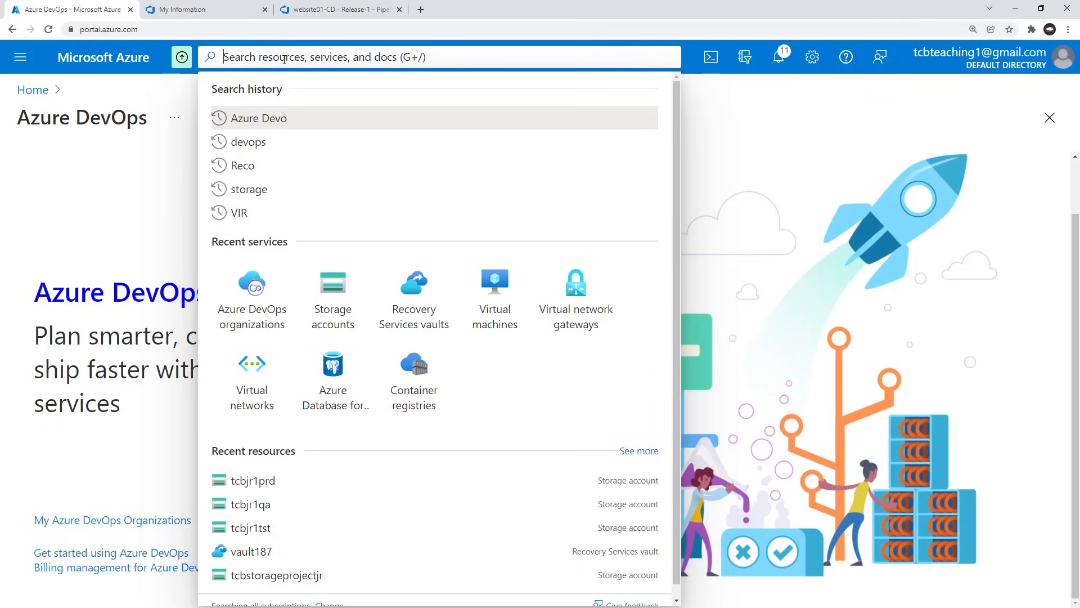
text(storage)
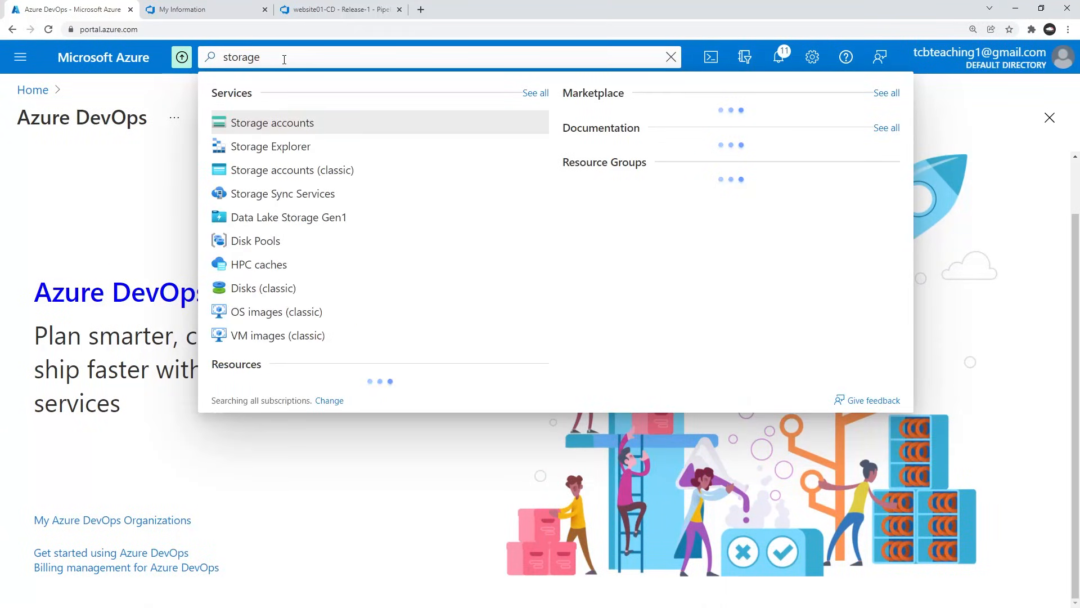
click(284, 122)
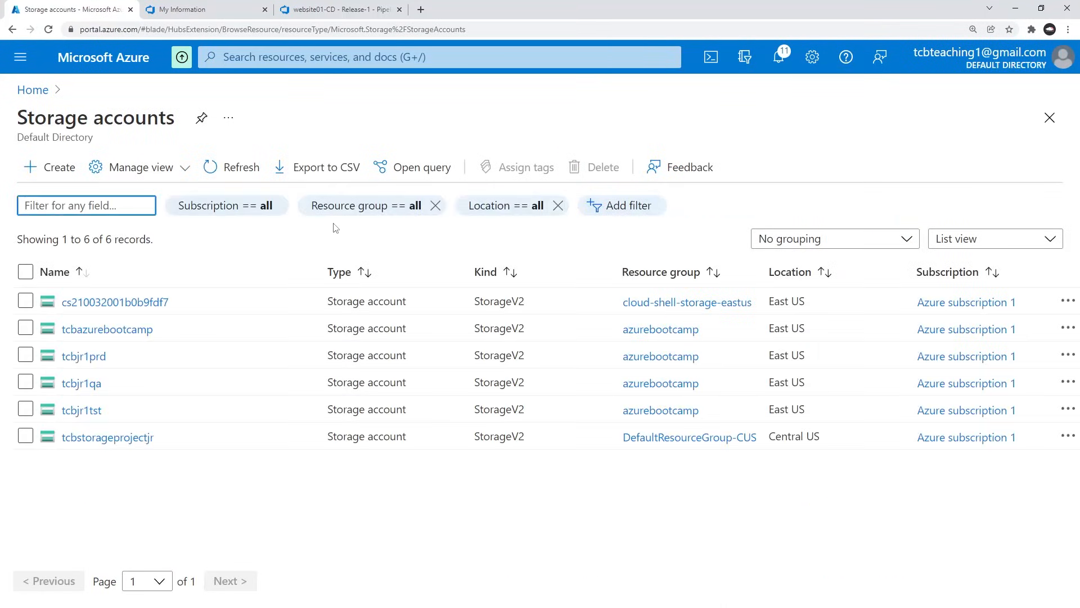
click(82, 411)
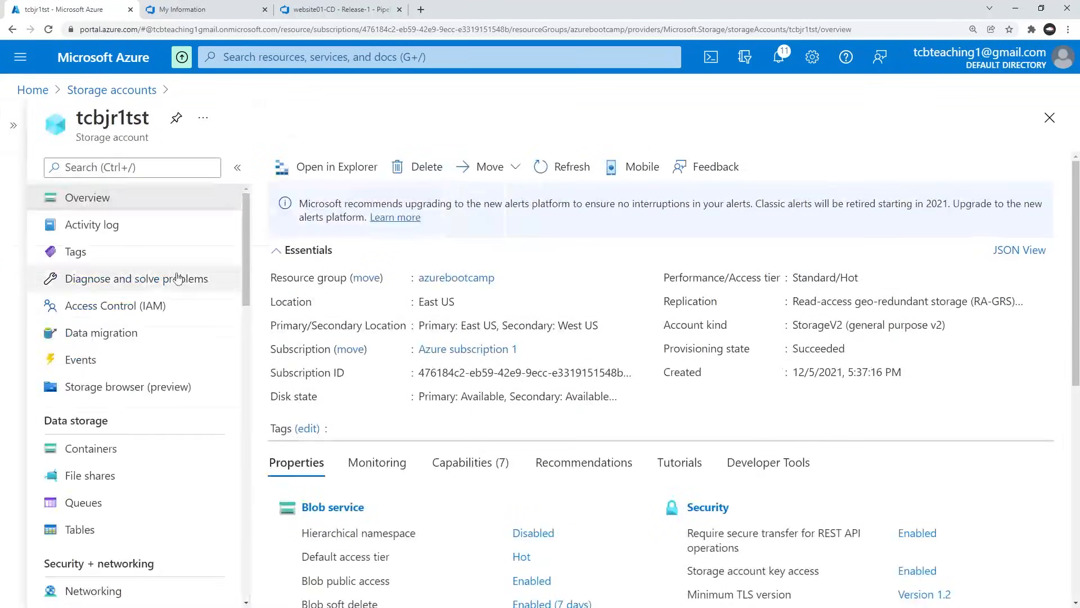
Open the $web container of storage account tcbjr1tst to check the deployed website files.
scroll(186, 287, down, 9)
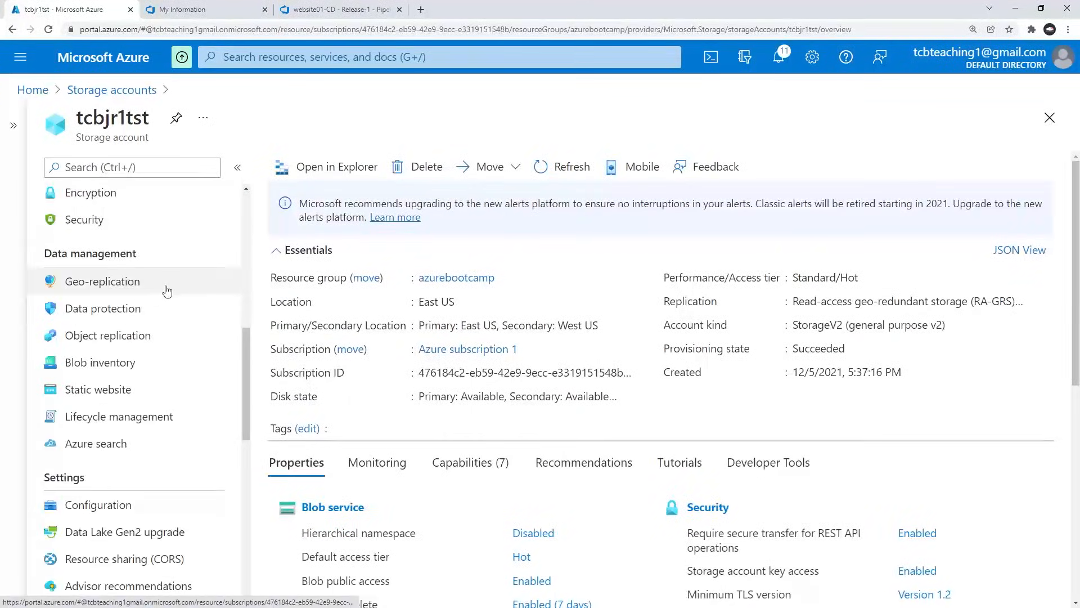
scroll(181, 298, up, 6)
scroll(178, 310, up, 1)
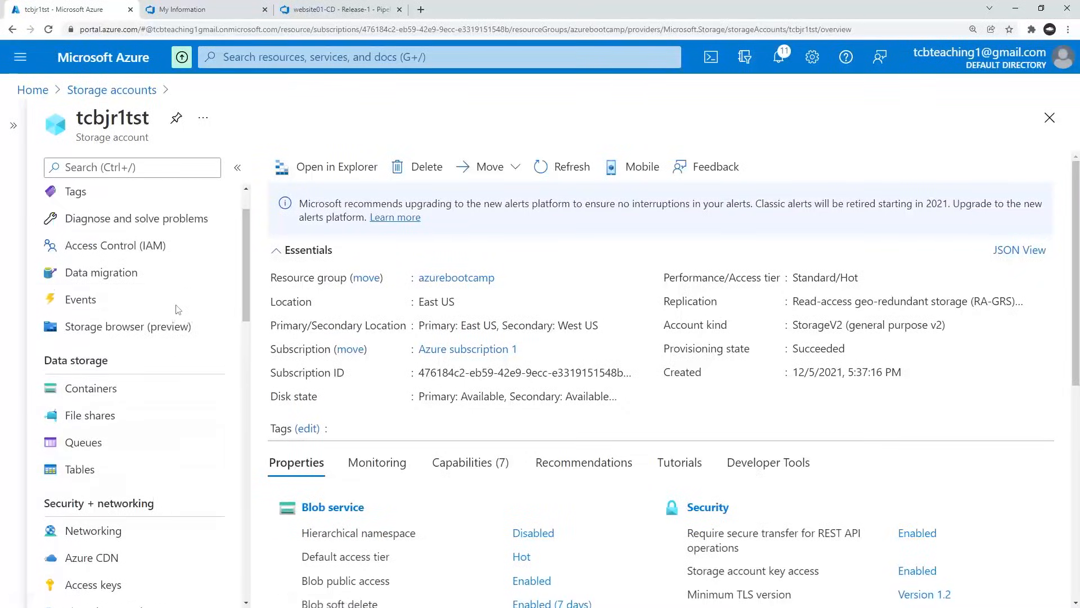
click(109, 392)
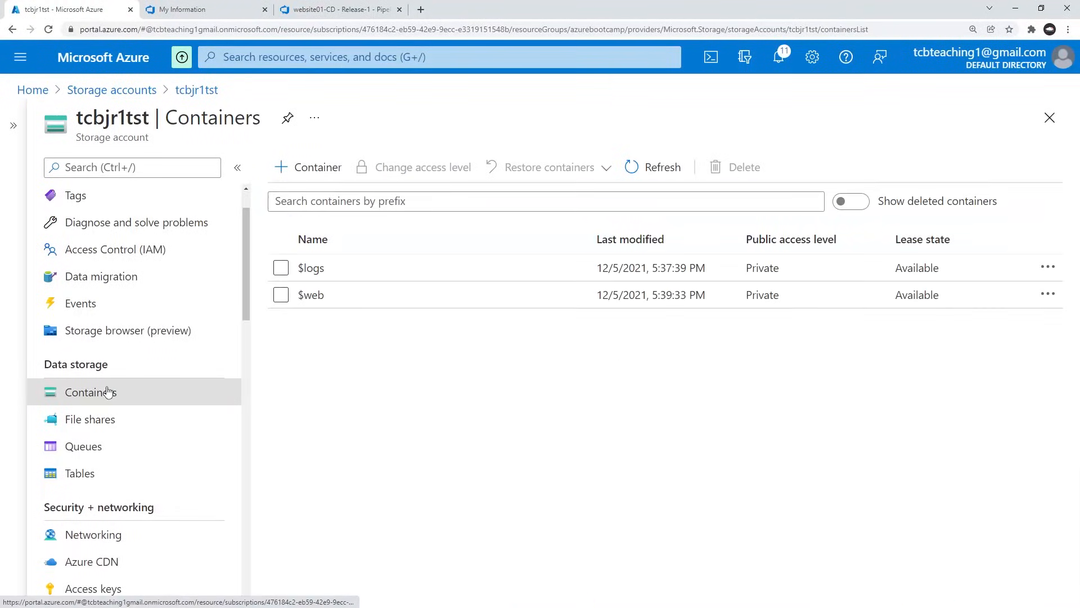
click(308, 296)
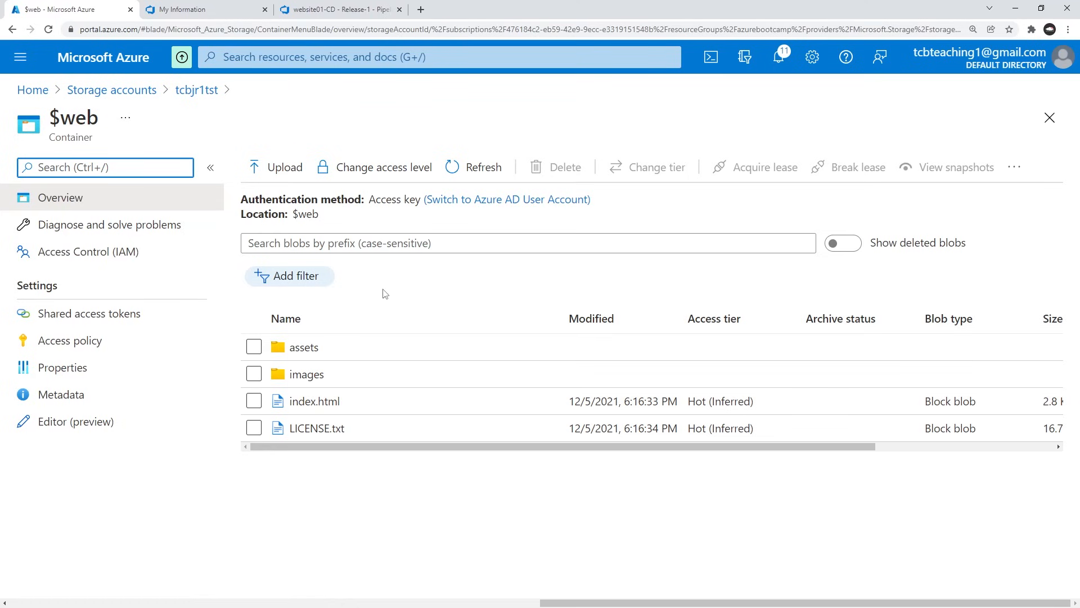
key(alt+Tab)
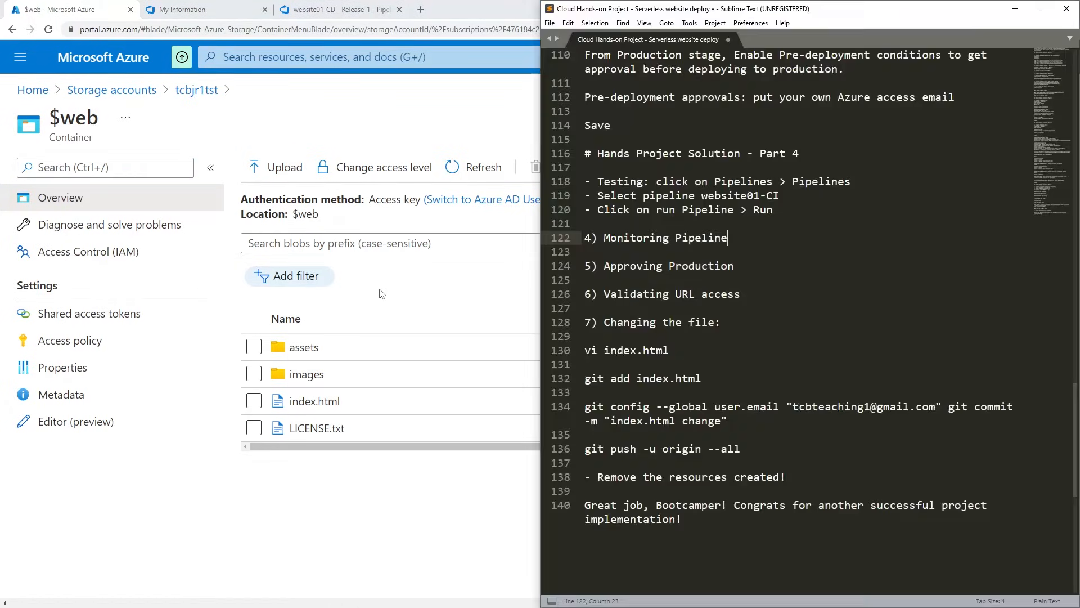
scroll(788, 281, down, 6)
scroll(788, 281, up, 6)
scroll(788, 281, up, 20)
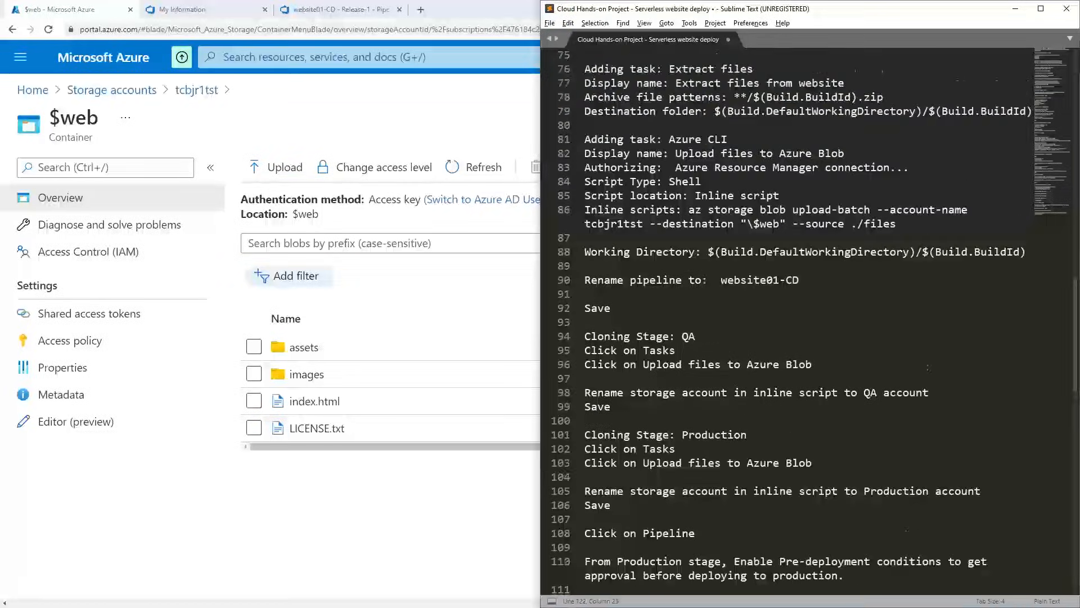
scroll(934, 213, up, 6)
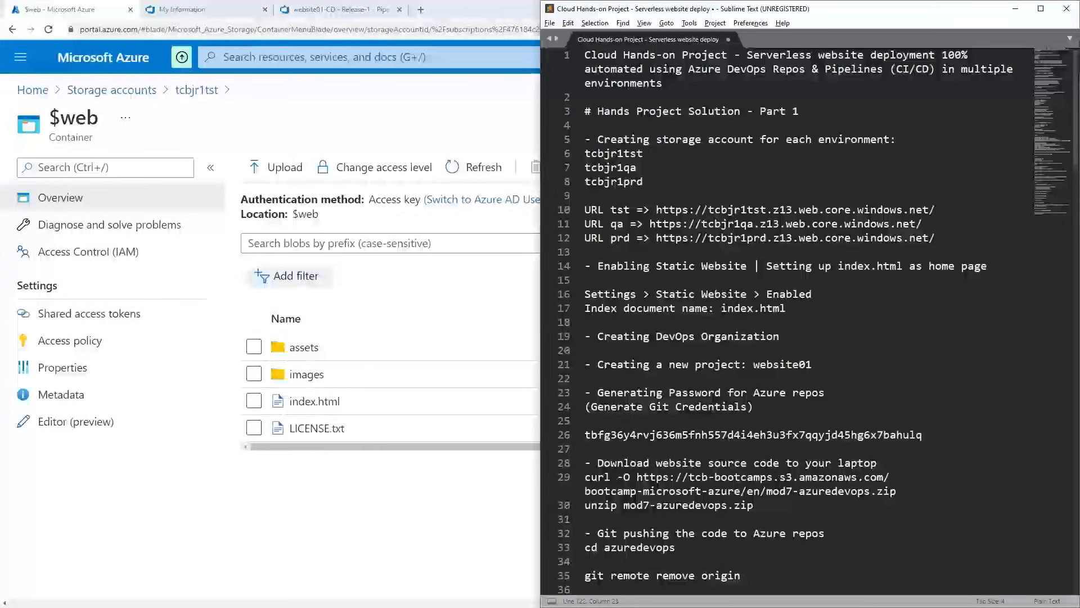
drag(942, 206, 656, 209)
key(ctrl+c)
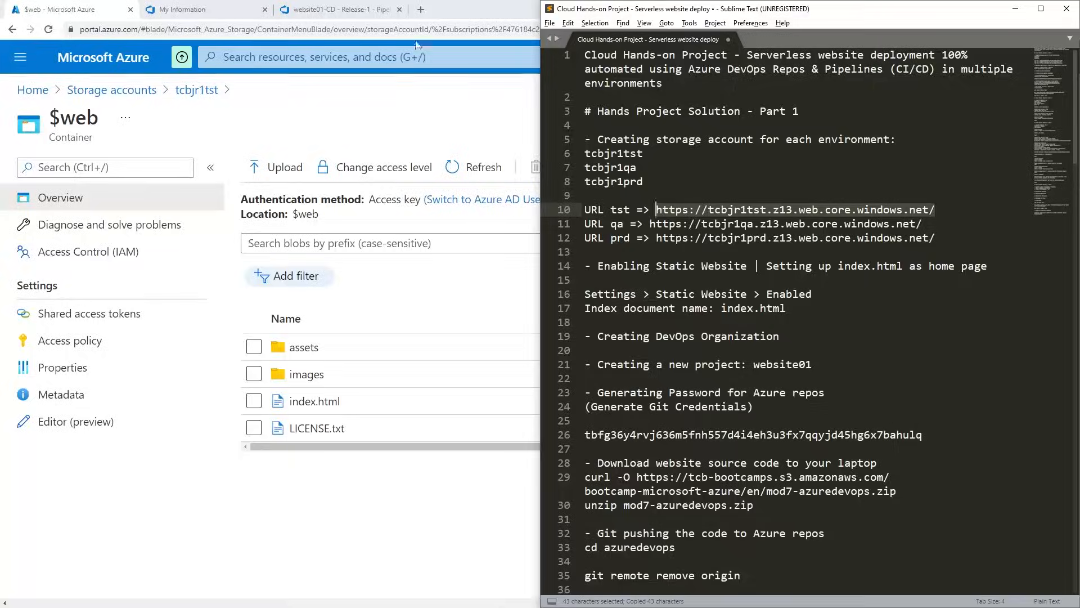
click(421, 12)
key(ctrl+v)
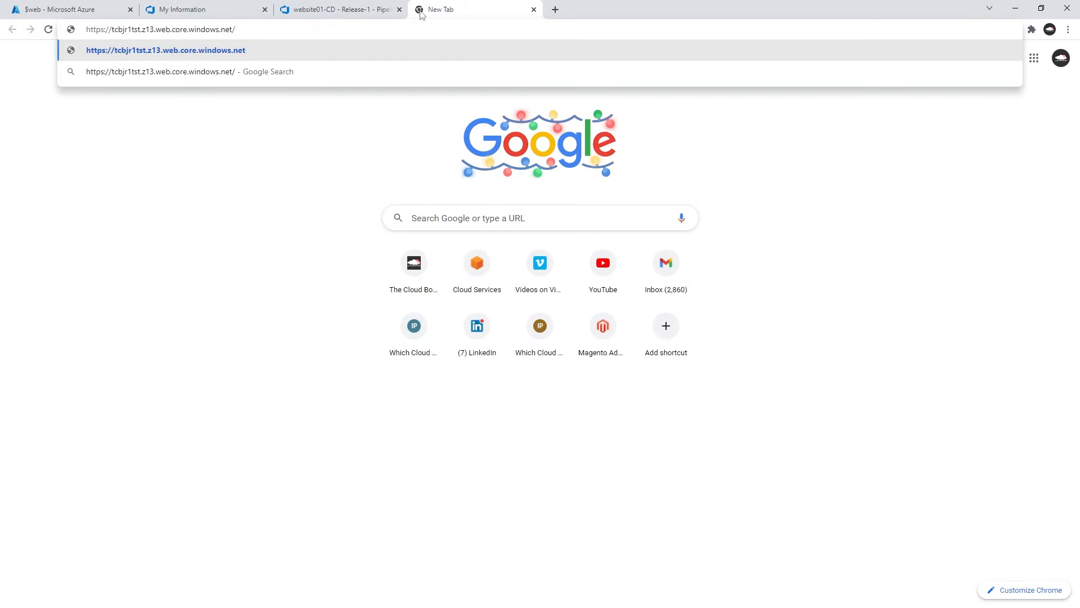
key(Return)
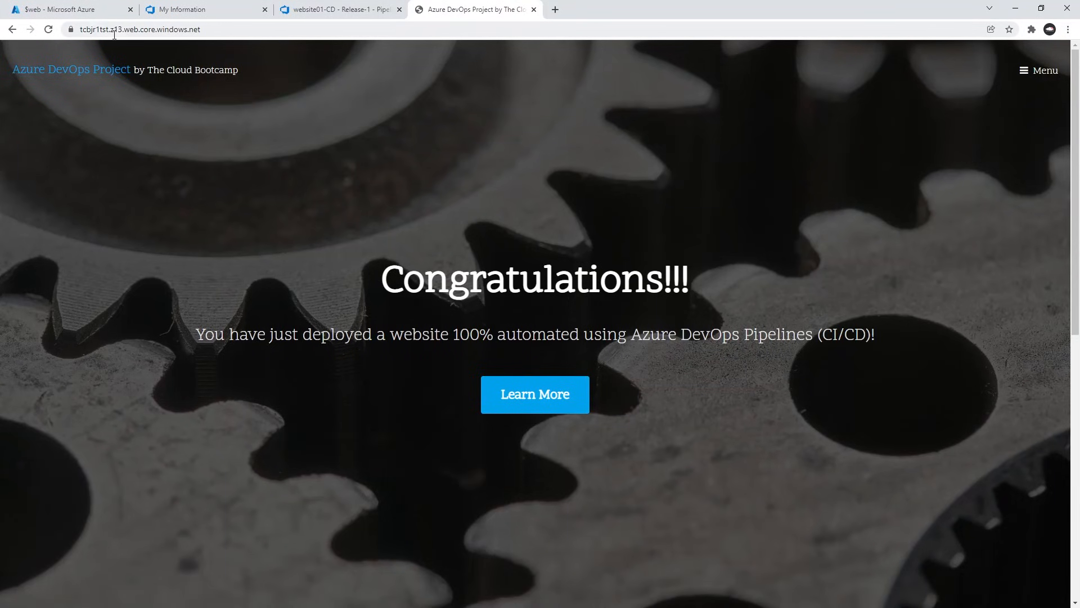
drag(95, 29, 219, 40)
click(215, 33)
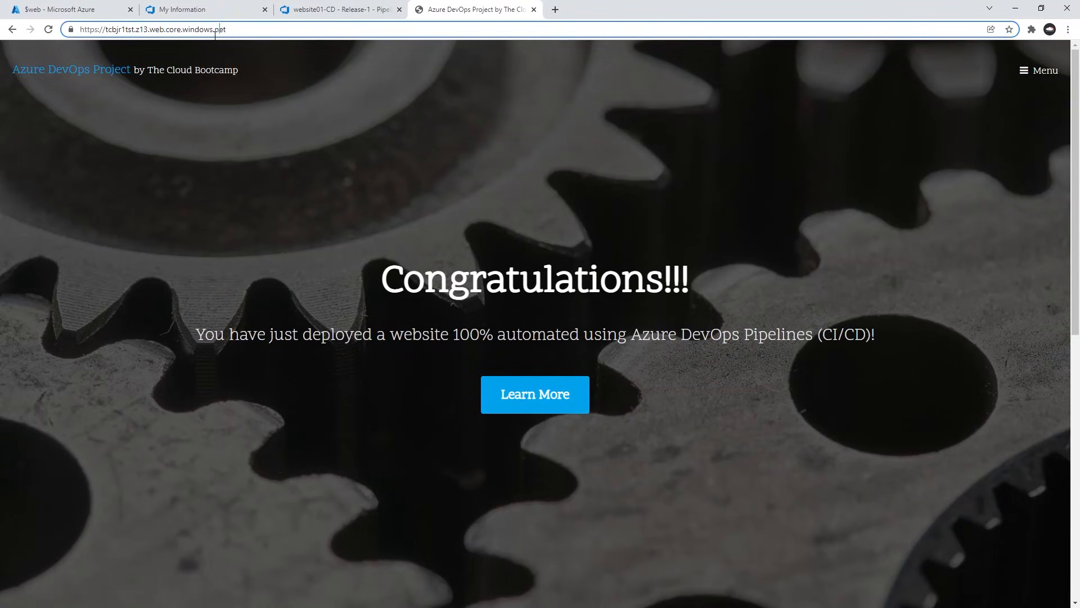
click(286, 14)
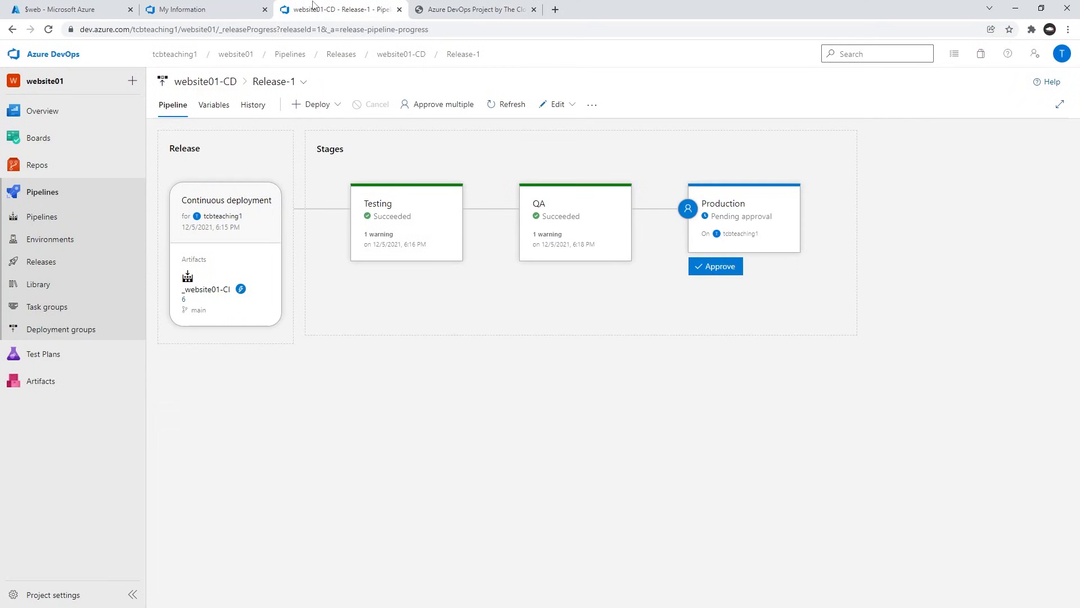
mouse_move(545, 218)
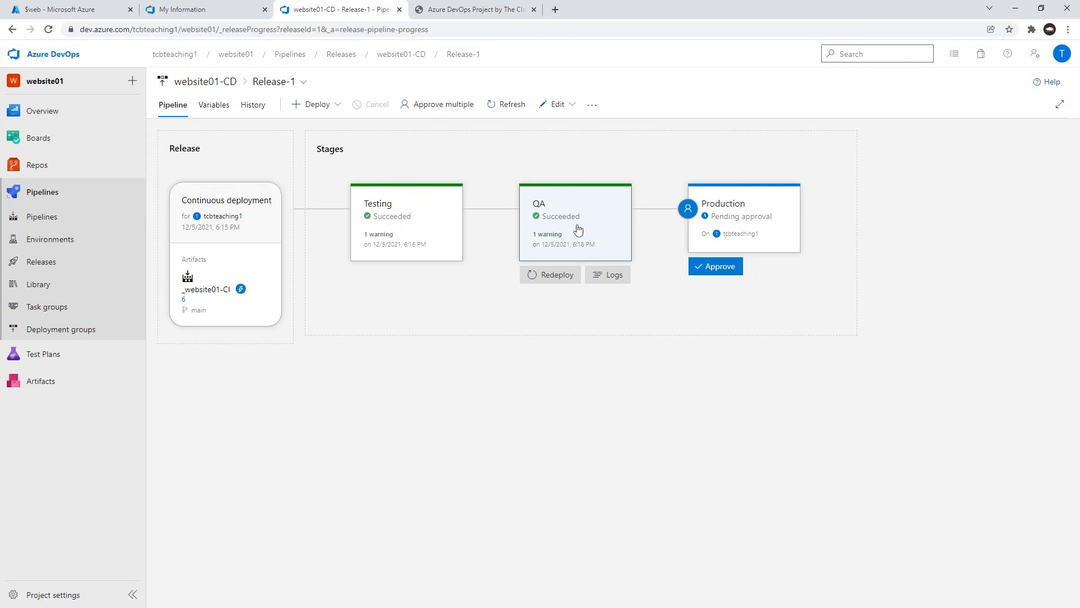
key(alt+Tab)
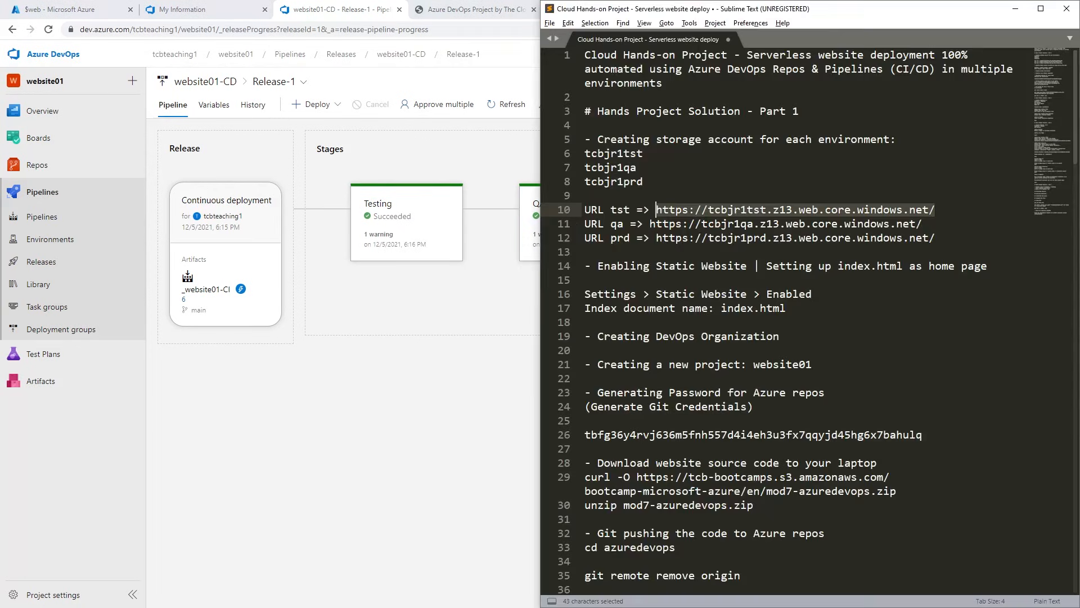
click(585, 252)
drag(650, 223, 924, 224)
key(ctrl+c)
key(alt+Tab)
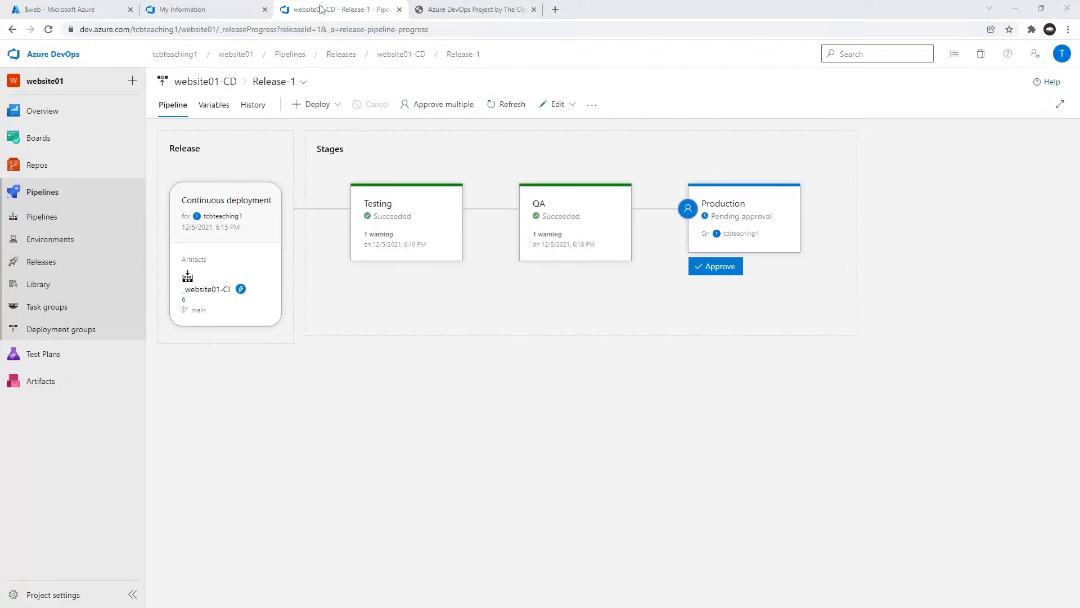
click(550, 13)
key(ctrl+v)
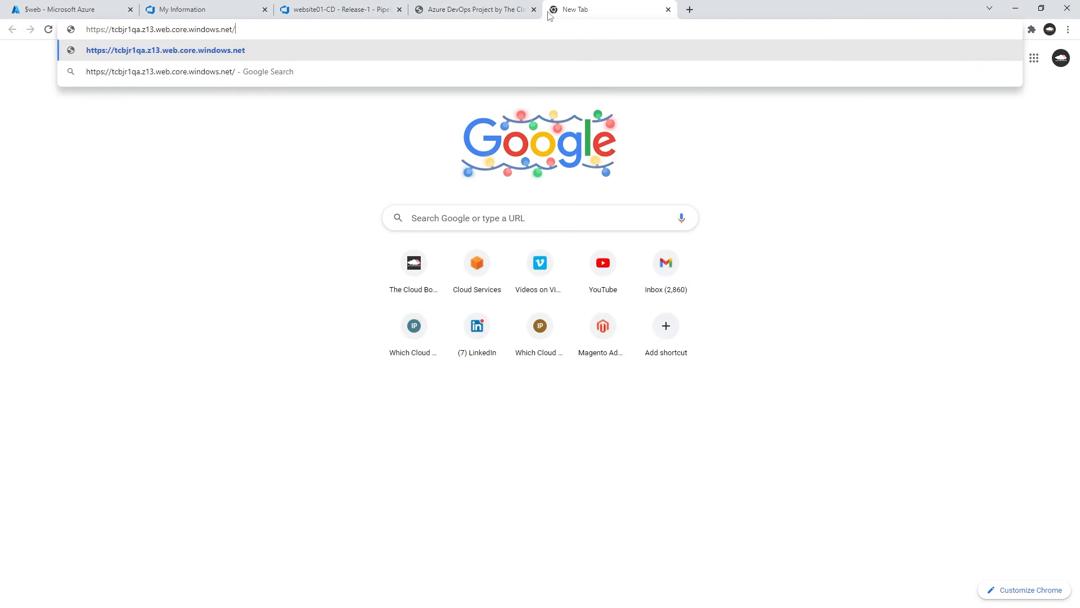
key(Return)
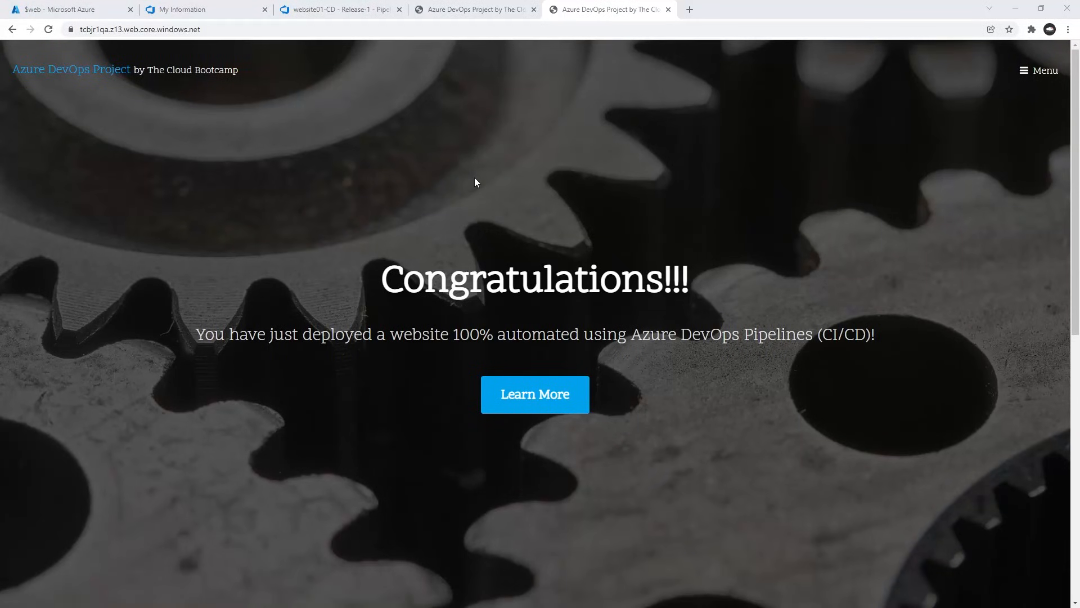
key(alt+Tab)
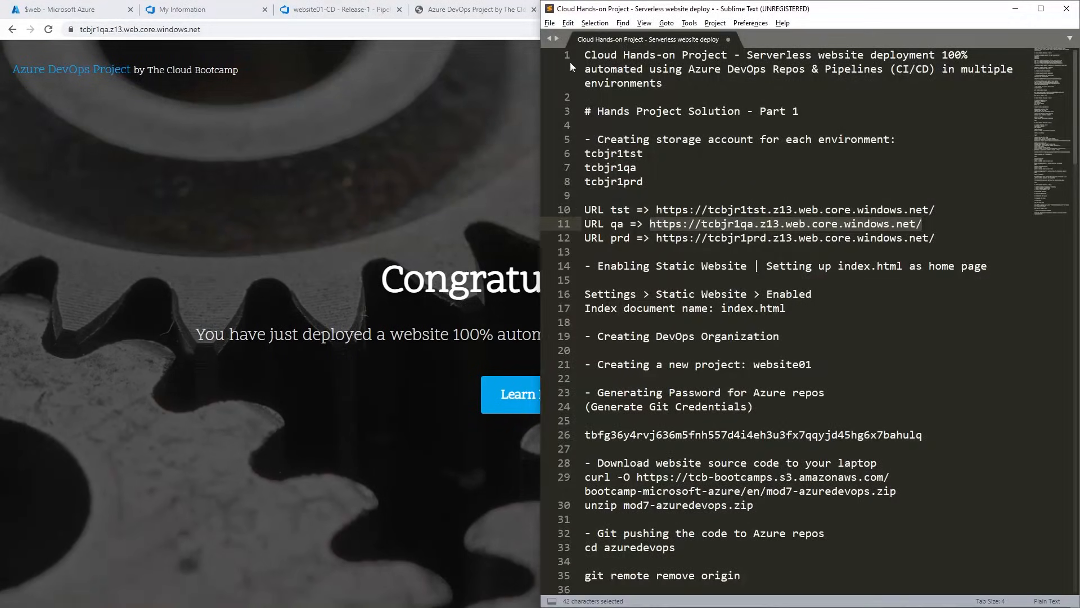
click(721, 294)
click(318, 9)
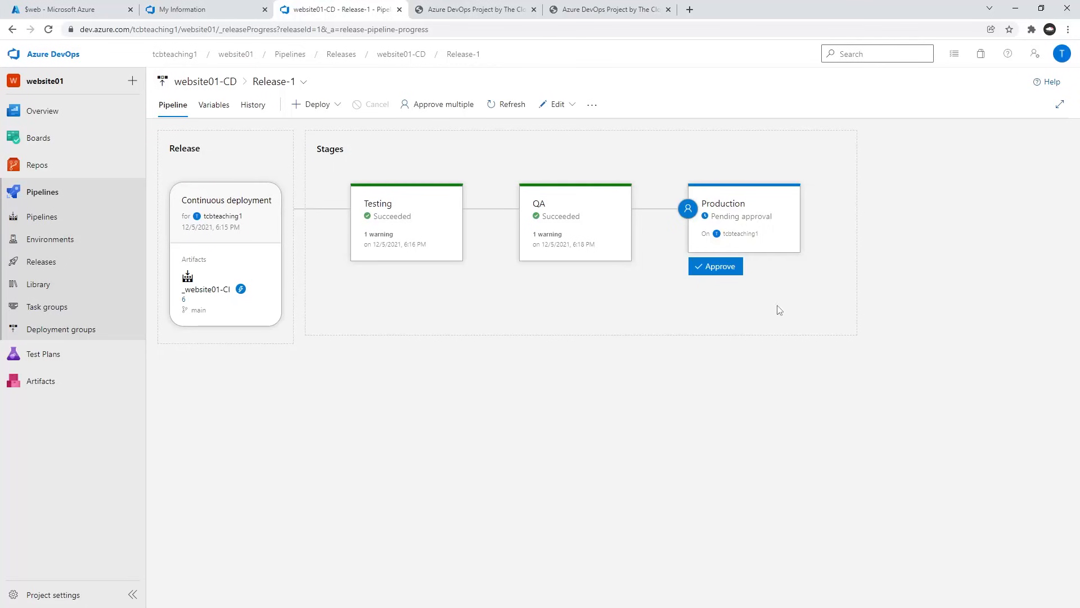
mouse_move(716, 234)
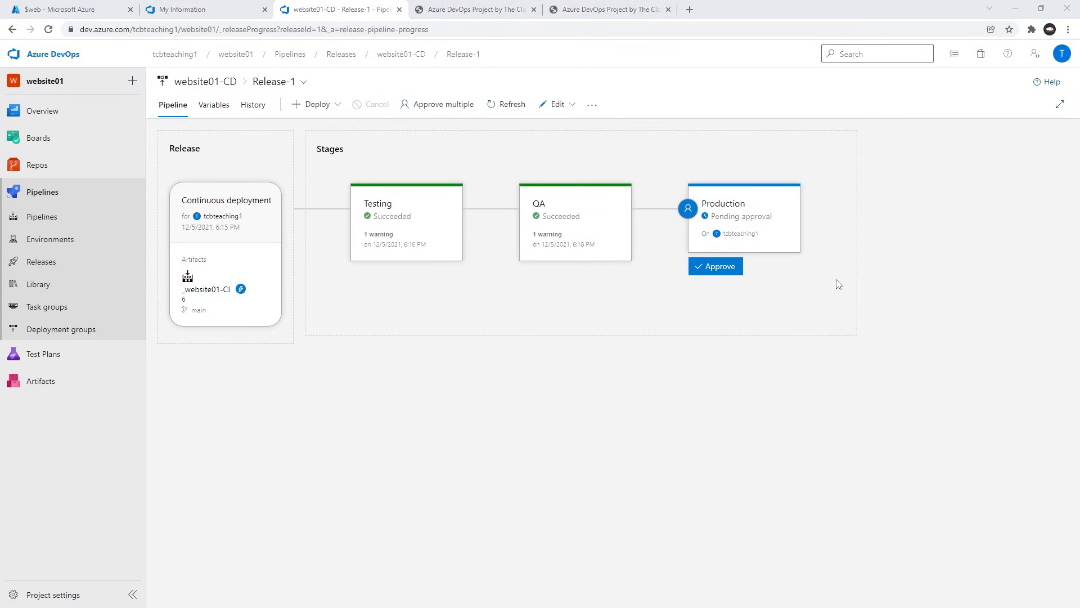
key(alt+Tab)
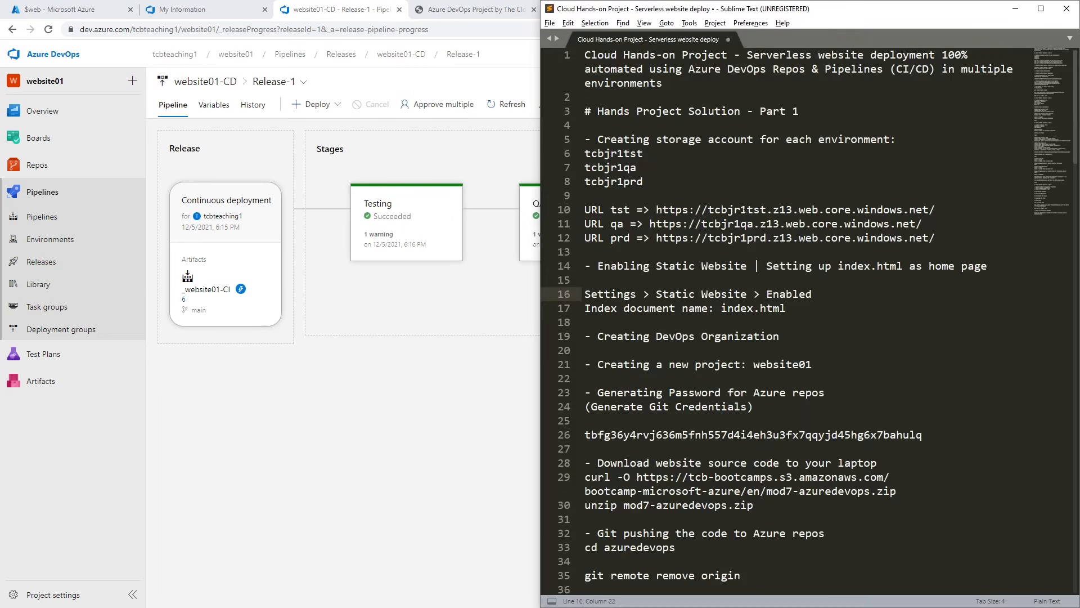
click(734, 210)
drag(657, 239, 936, 237)
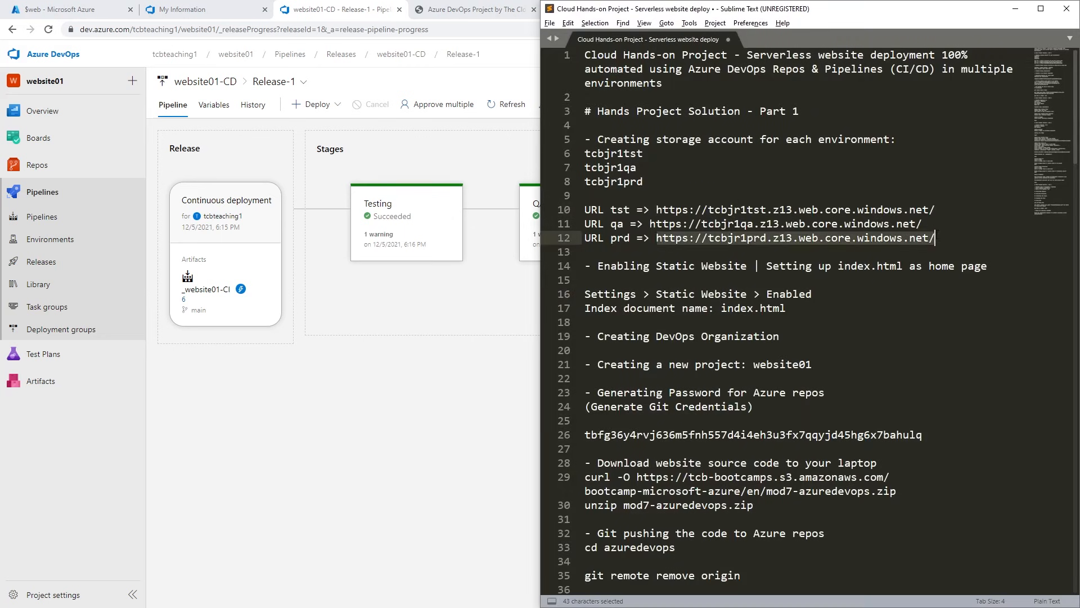
click(477, 9)
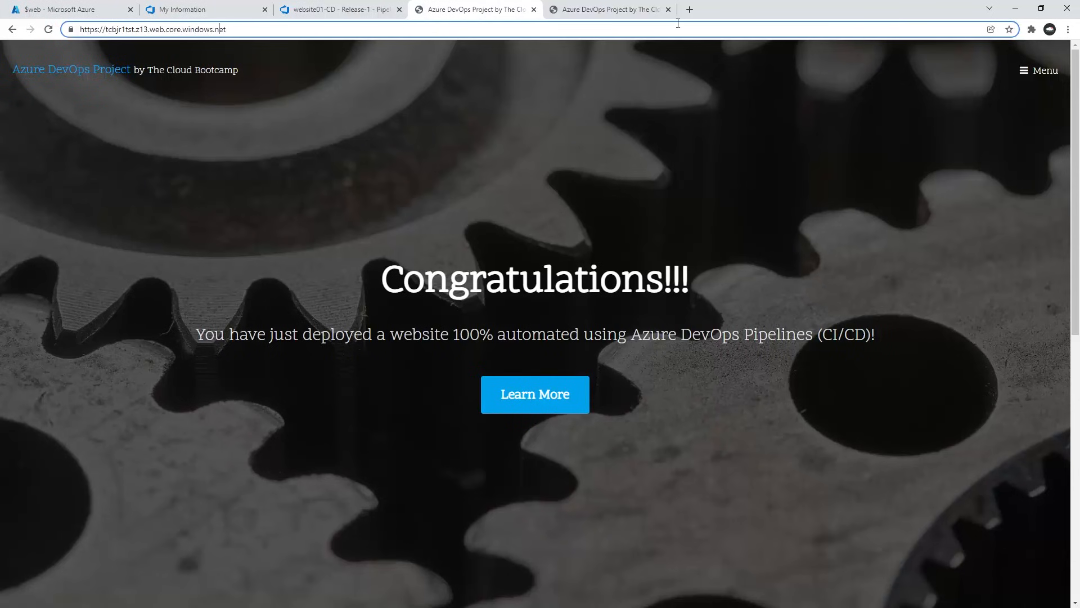
click(691, 10)
key(ctrl+v)
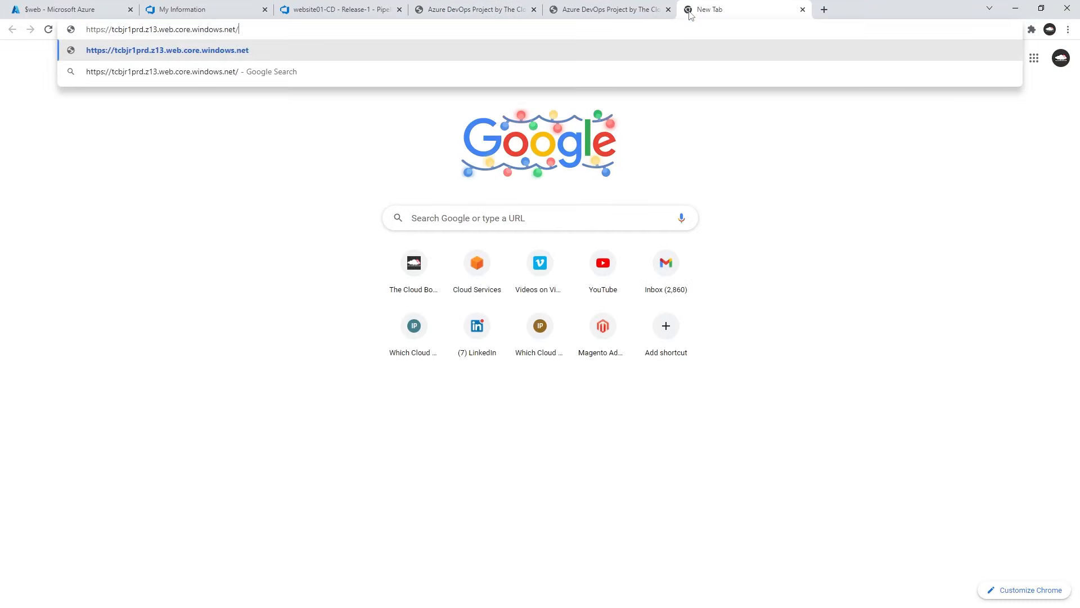
key(Return)
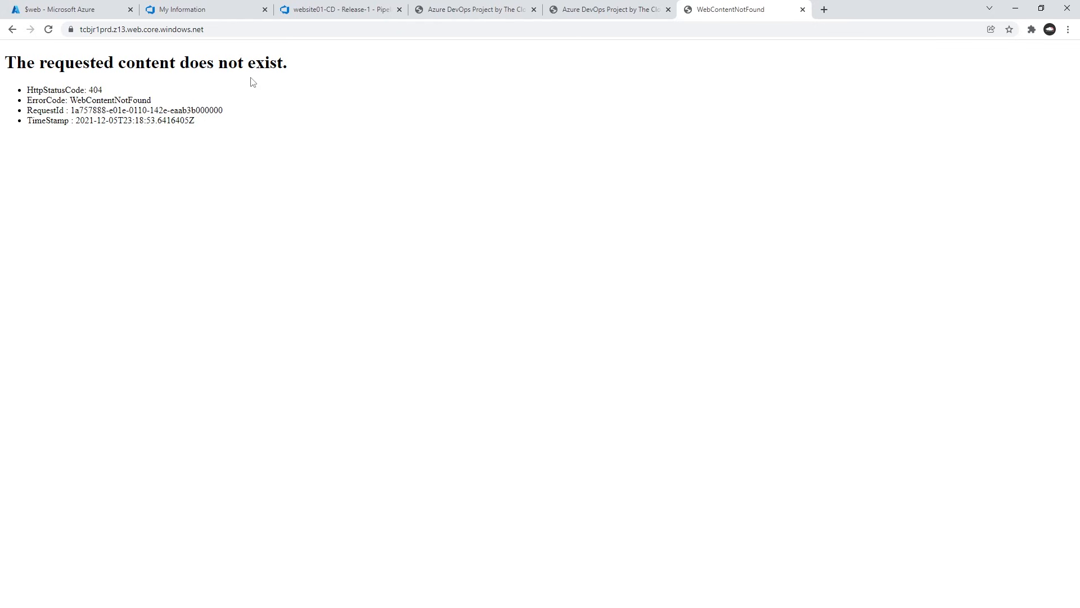
Approve the Production deployment in Release-1 with the comment "Everything looks good. Approved.".
key(alt+Tab)
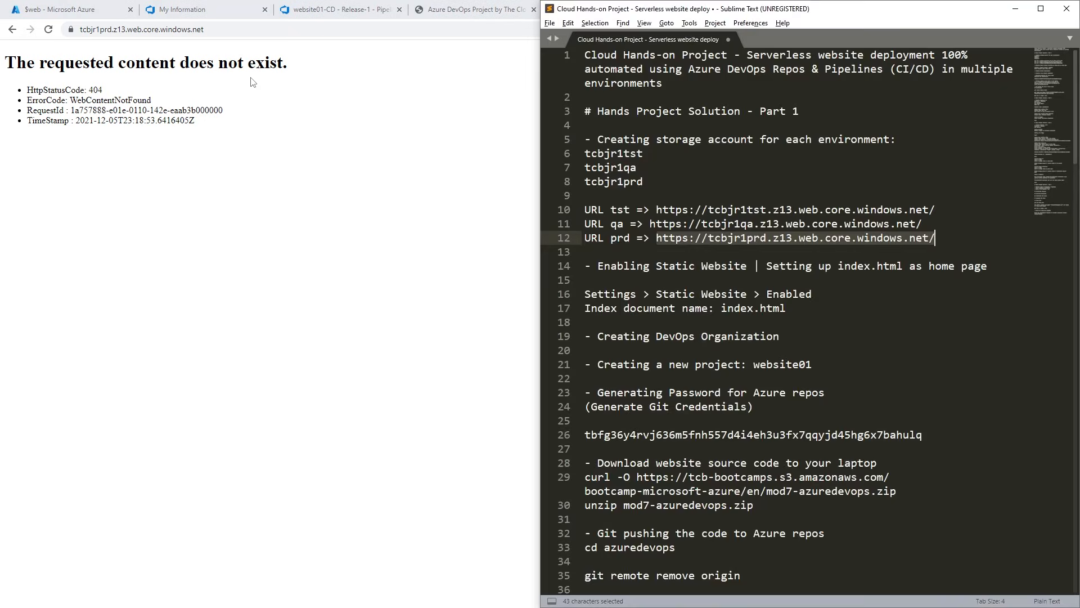
click(342, 11)
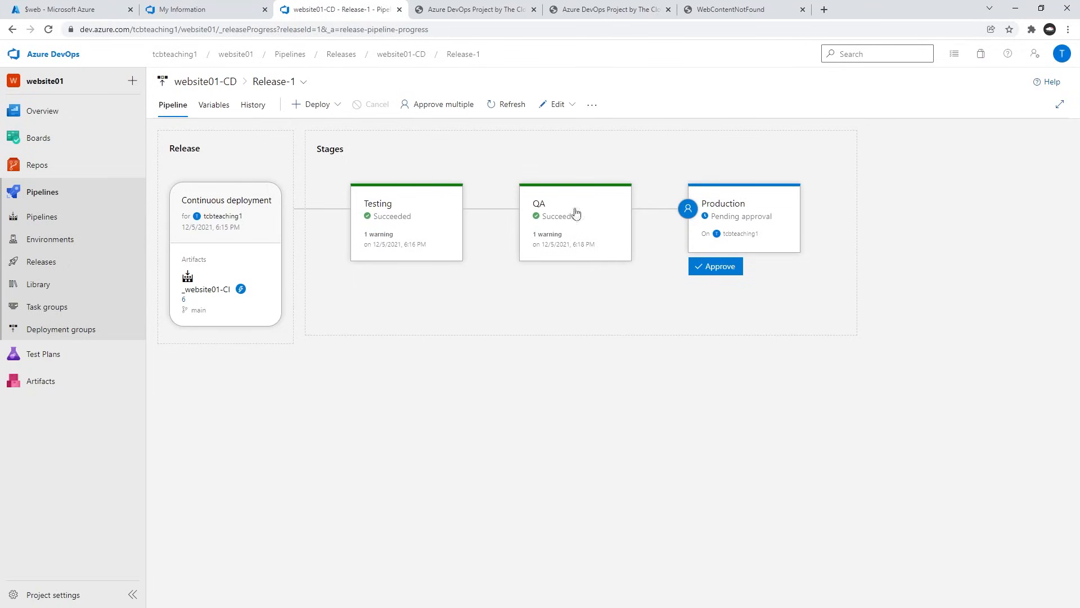
mouse_move(705, 206)
mouse_move(569, 212)
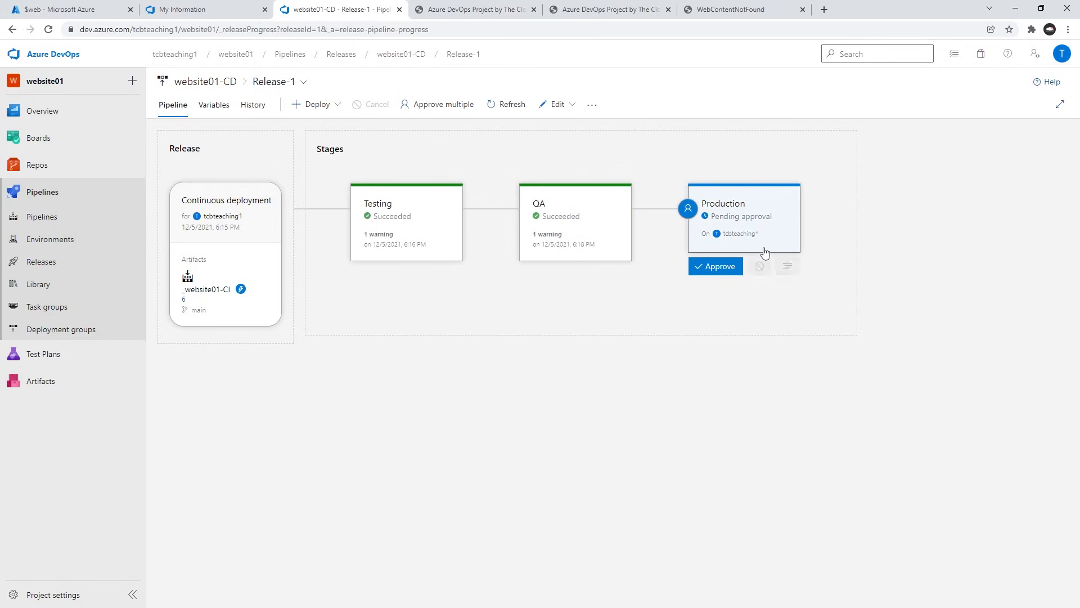
click(713, 272)
click(718, 317)
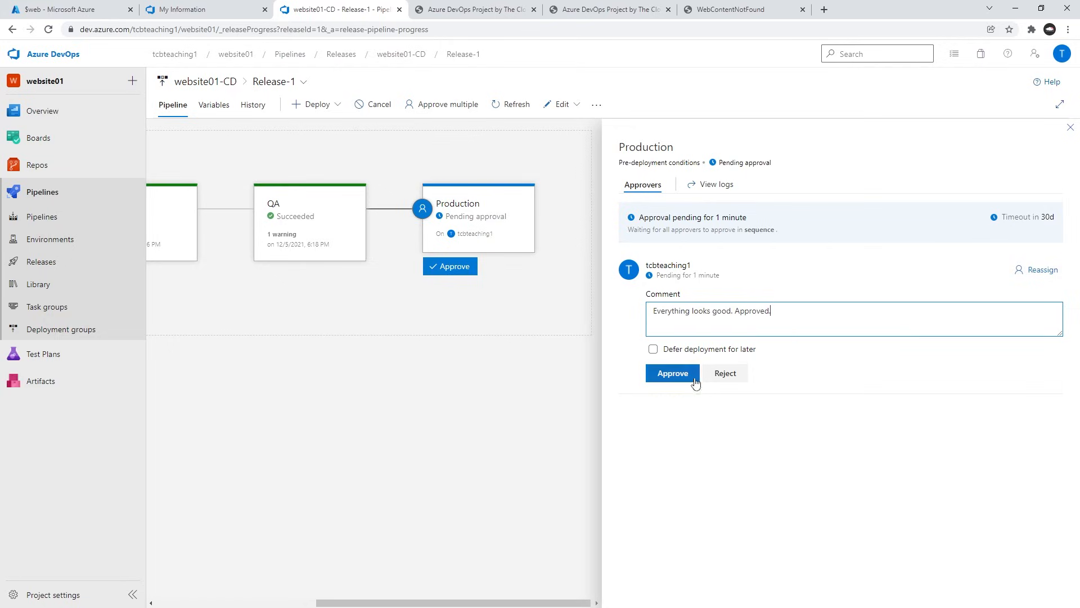
click(678, 374)
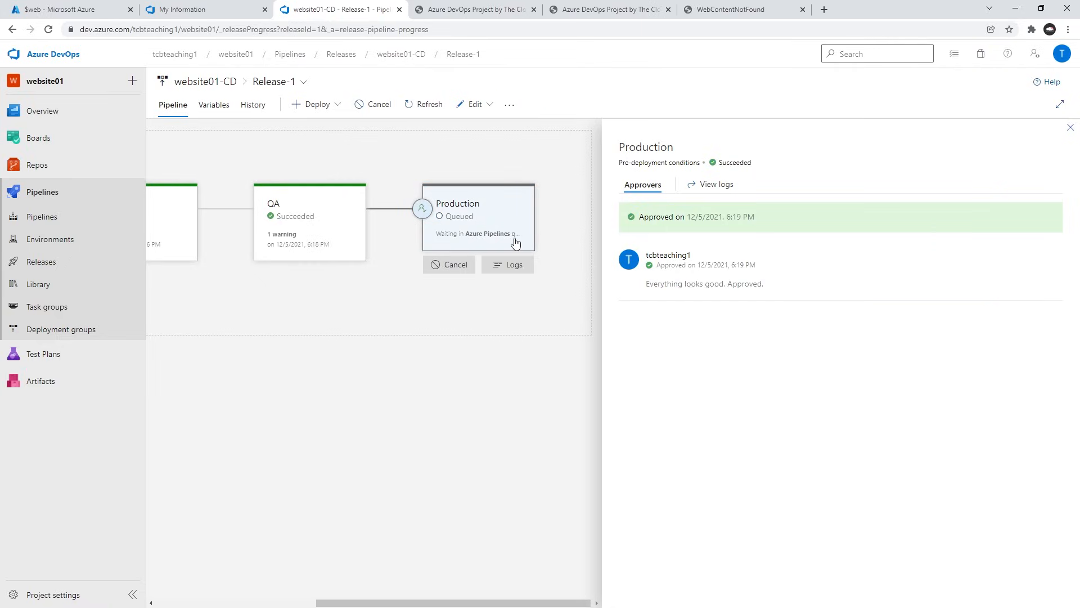
Open the Production stage's deployment logs in Release-1.
mouse_move(470, 212)
click(508, 264)
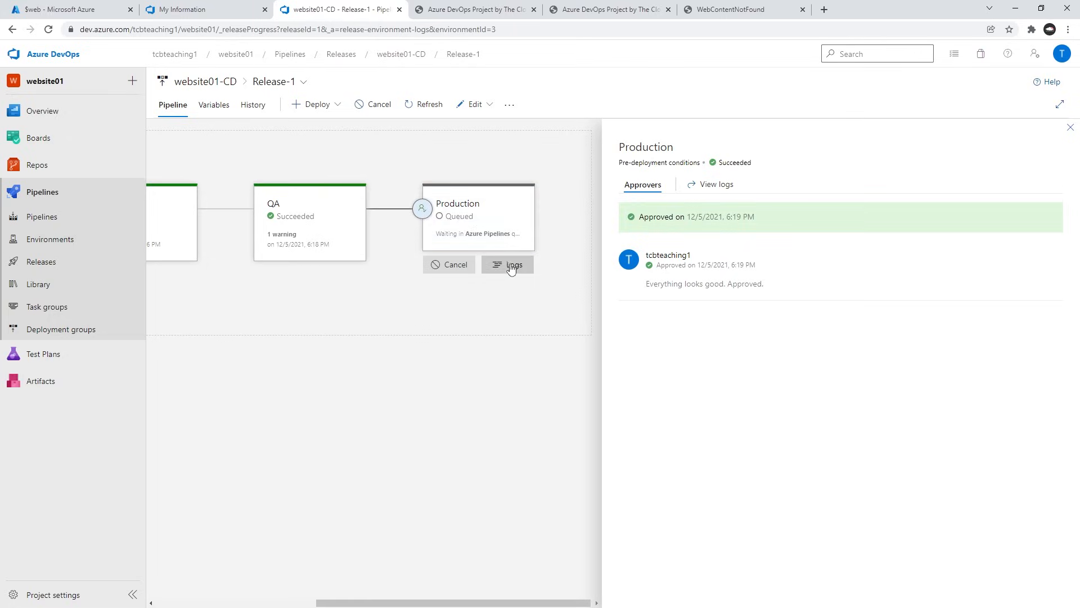
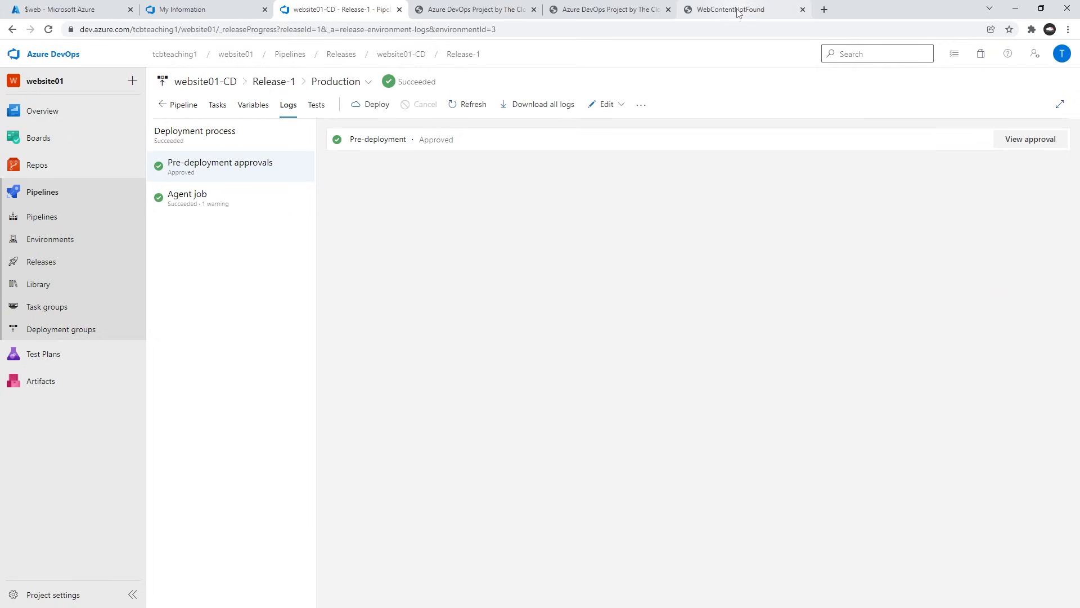
Return to Release-1's pipeline view, close the Production approval details, and reload the production site tcbjr1prd.z13.web.core.windows.net.
click(190, 105)
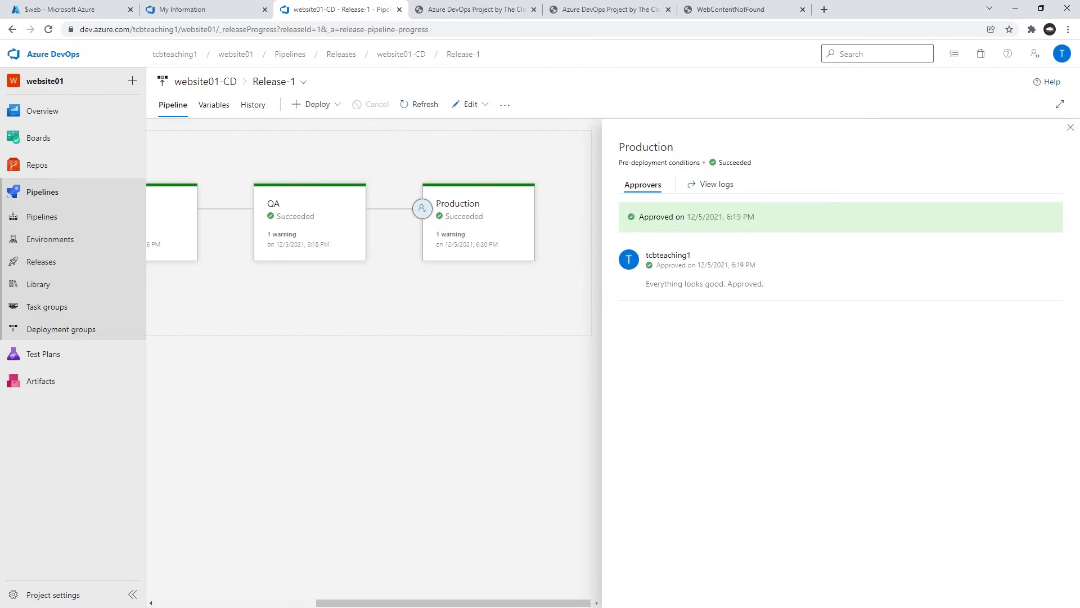
click(1070, 127)
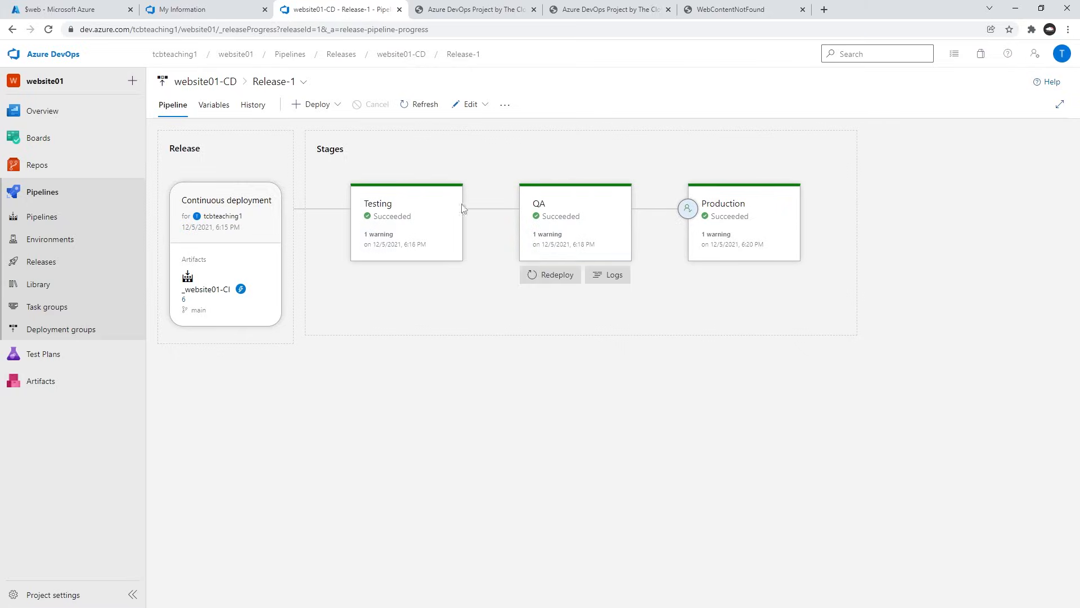
click(726, 13)
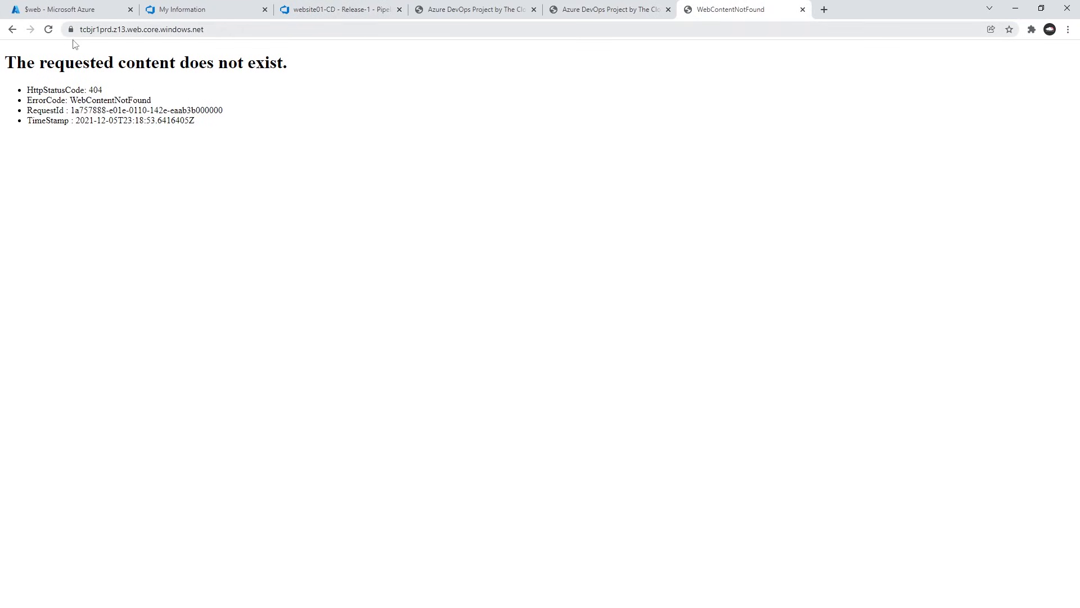
click(49, 29)
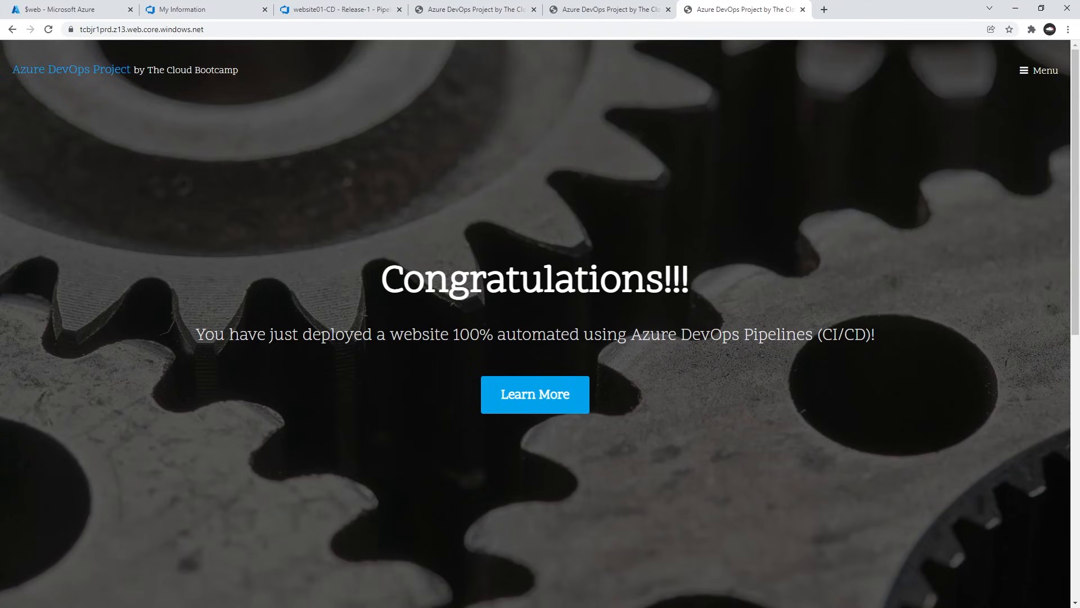
Examine the banner heading on the production site's home page.
drag(388, 285, 653, 280)
click(413, 282)
double_click(467, 276)
click(479, 248)
drag(363, 285, 655, 280)
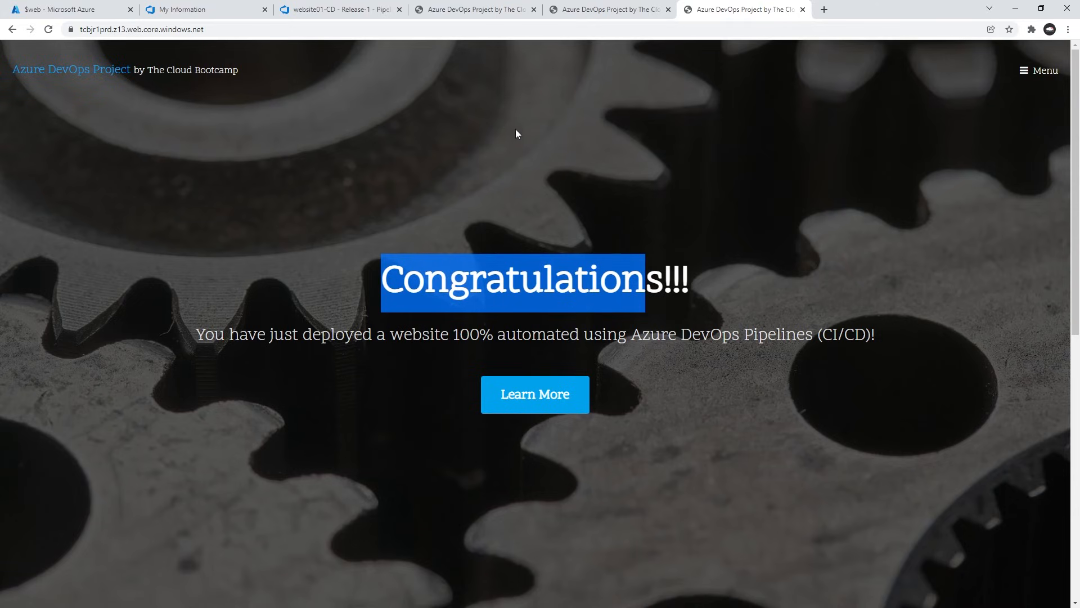
click(574, 172)
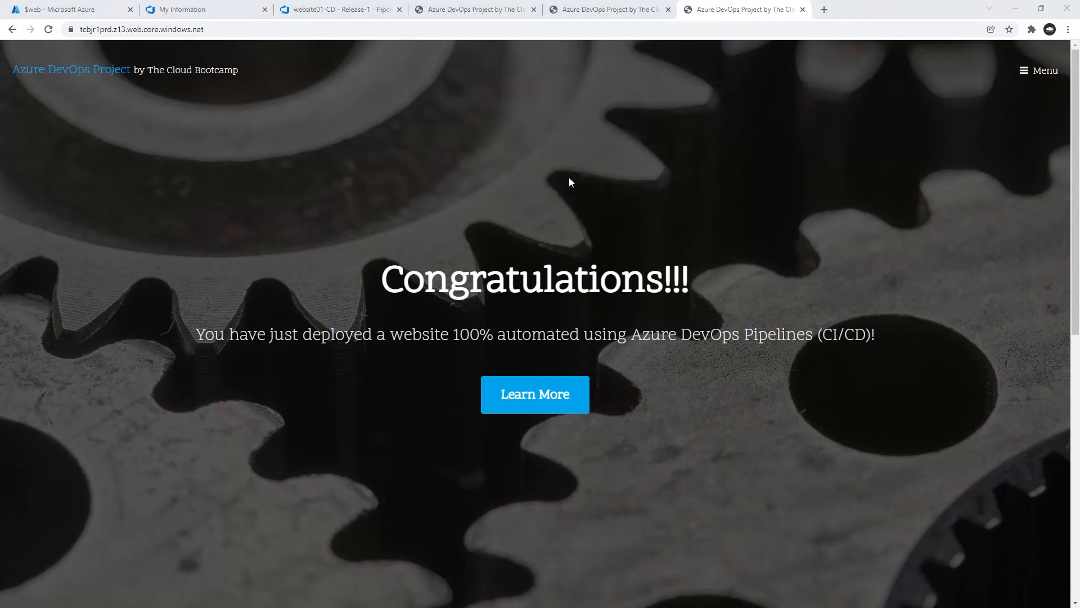
In the Sublime Text notes, review the Part 4 tasks for running the pipeline, approving Production and validating URL access.
key(alt+Tab)
scroll(687, 270, down, 3)
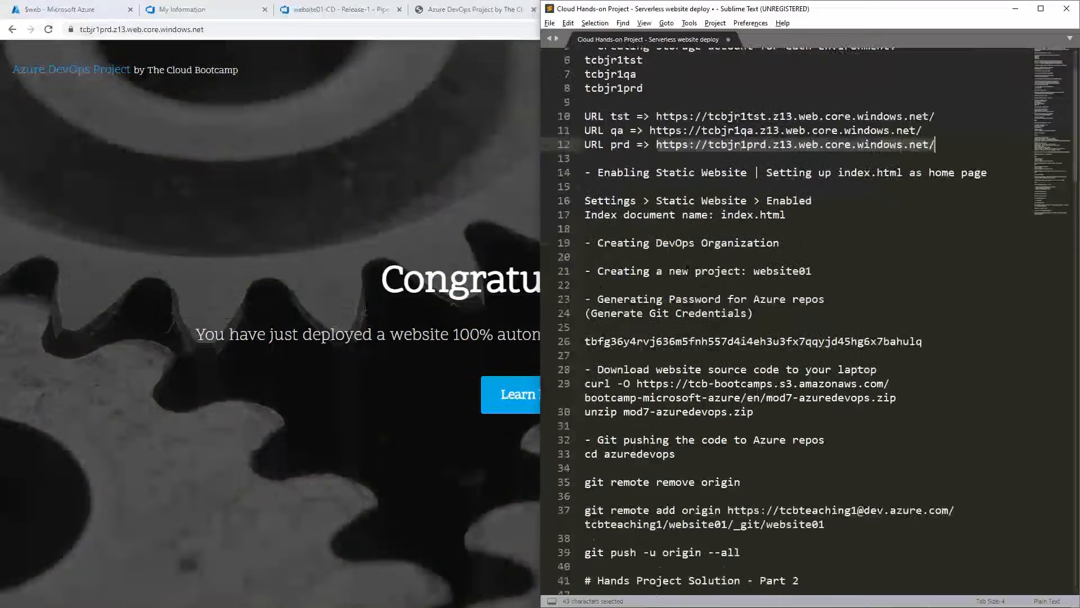
scroll(810, 321, down, 20)
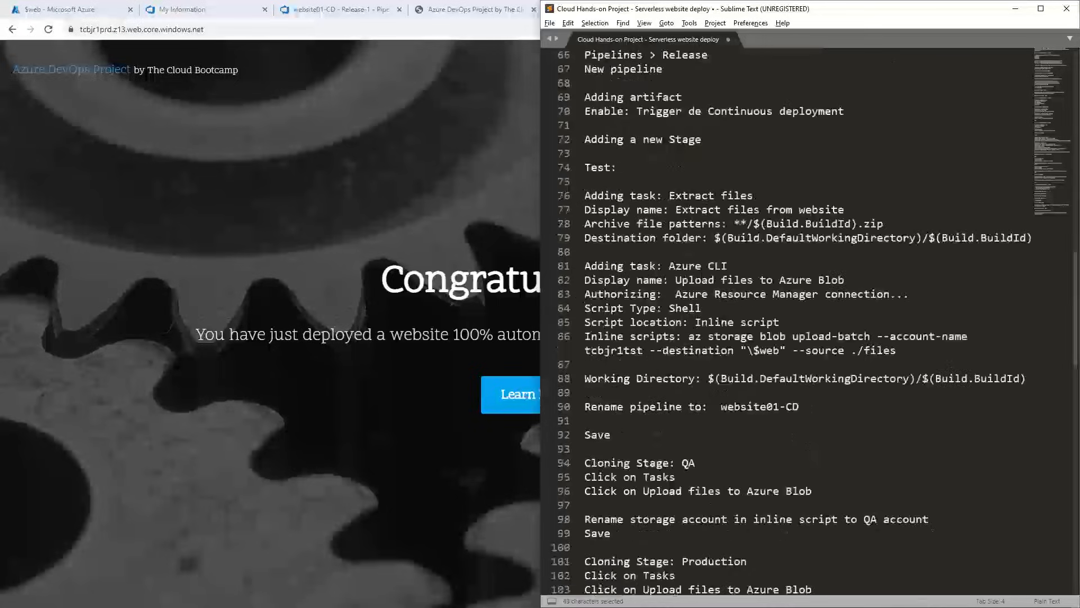
scroll(810, 321, down, 16)
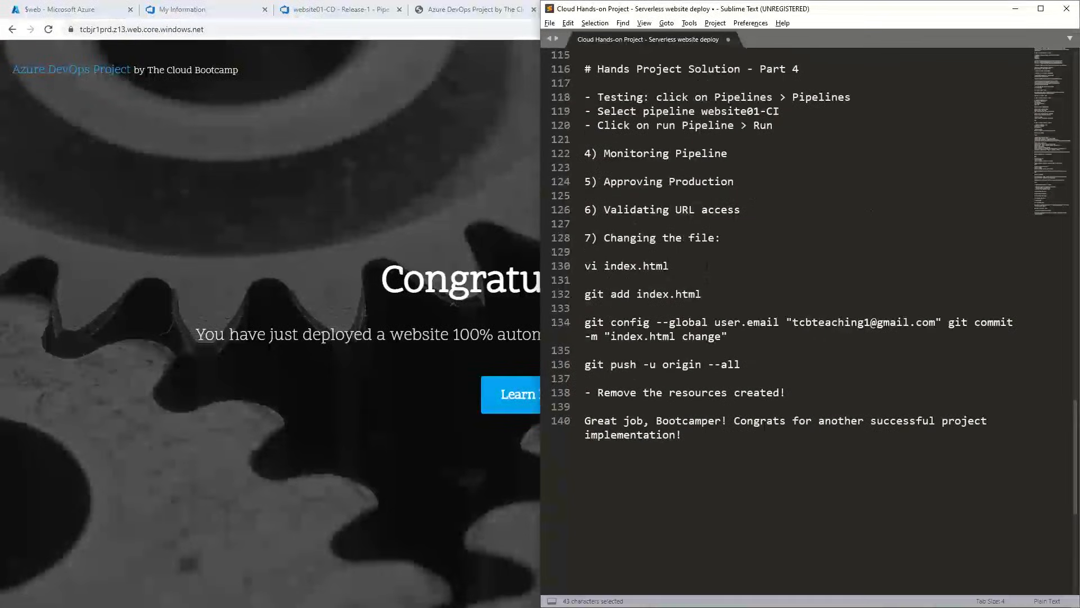
click(709, 294)
scroll(726, 225, up, 2)
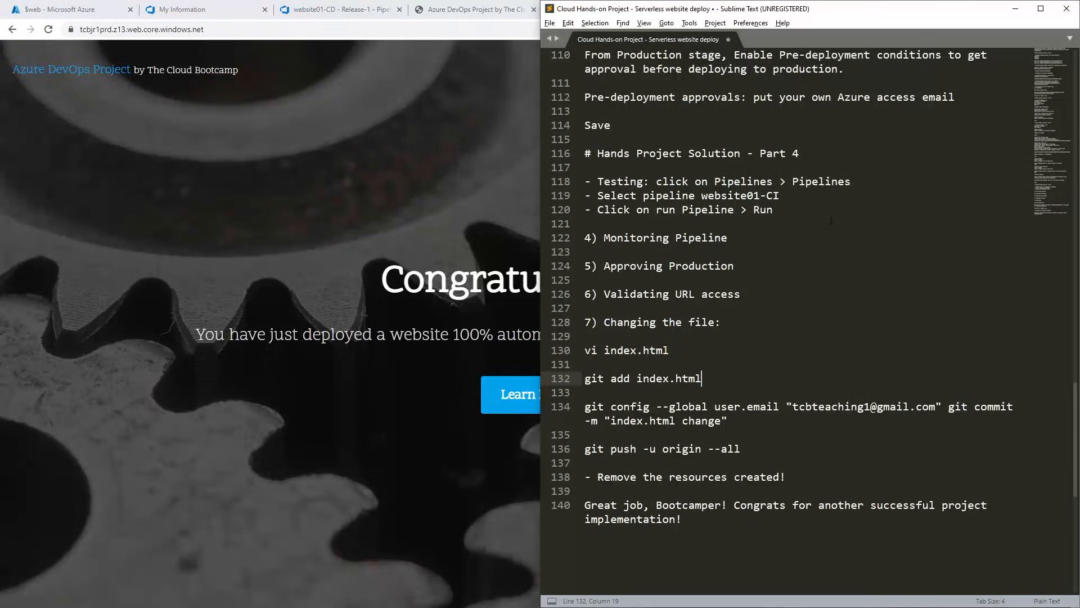
drag(784, 216, 591, 181)
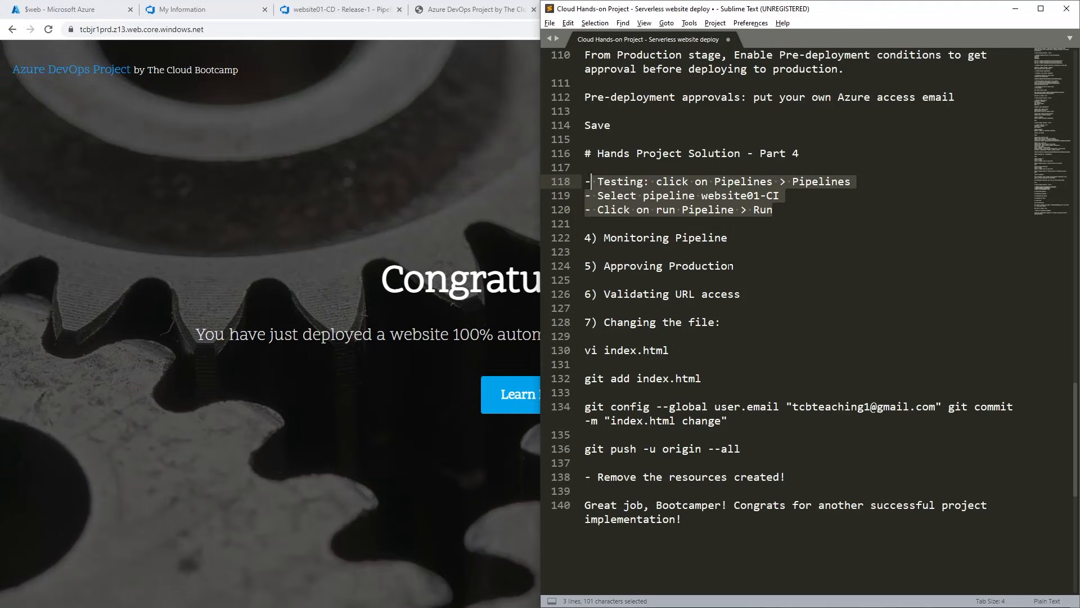
drag(739, 270, 569, 267)
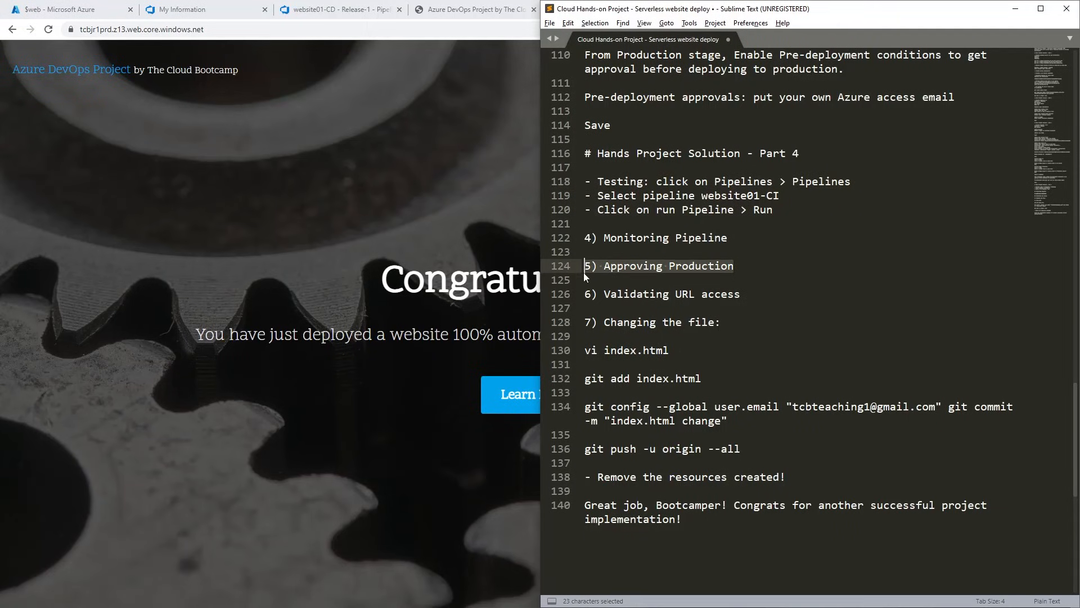
click(746, 312)
key(Up)
key(shift+Left)
key(shift+Left)
key(shift+Left)
key(shift+Left)
key(shift+Left)
key(shift+Left)
key(shift+Left)
key(shift+Left)
key(shift+Left)
key(shift+Left)
key(shift+Left)
key(shift+Left)
key(shift+Left)
key(shift+Left)
key(shift+Left)
key(shift+Left)
key(shift+Left)
key(shift+Left)
key(shift+Left)
key(shift+Left)
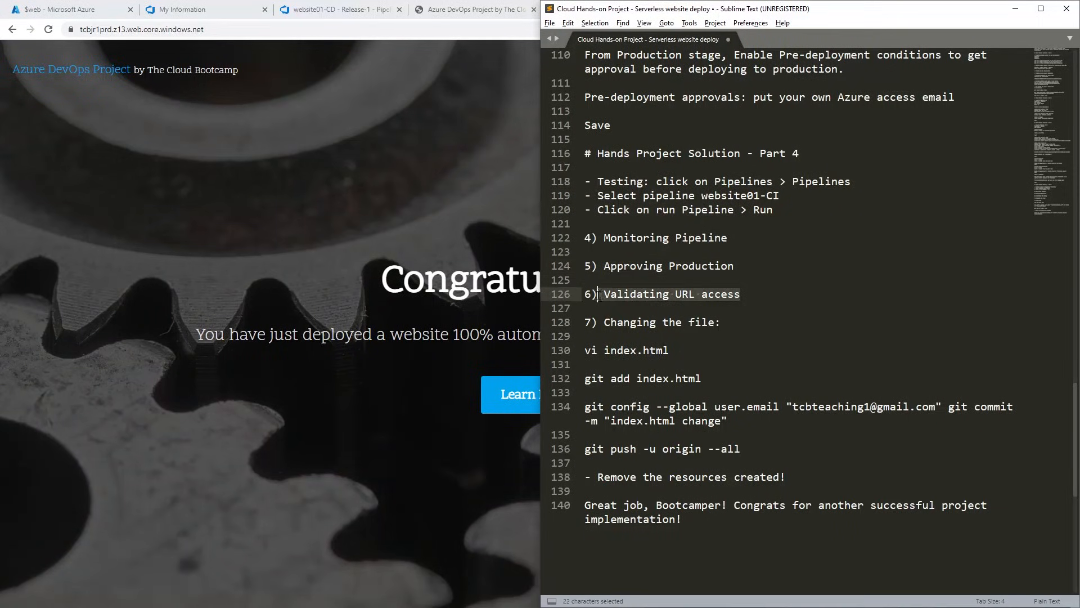
Review the "Changing the file" task for index.html in the notes, and compare it with the production home page.
scroll(773, 308, up, 1)
scroll(759, 304, down, 2)
click(728, 297)
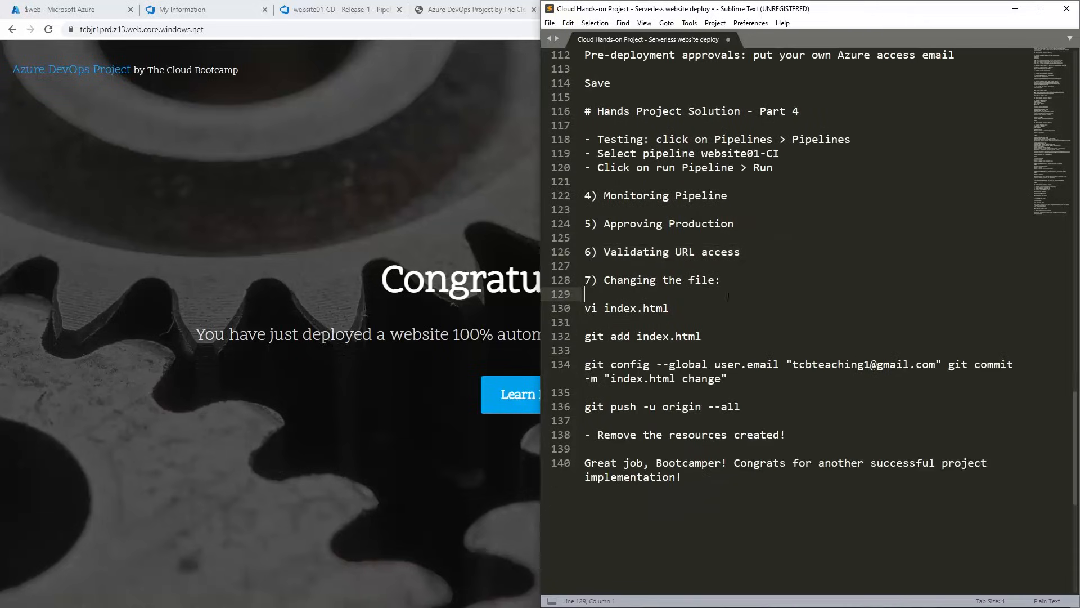
drag(606, 307, 681, 307)
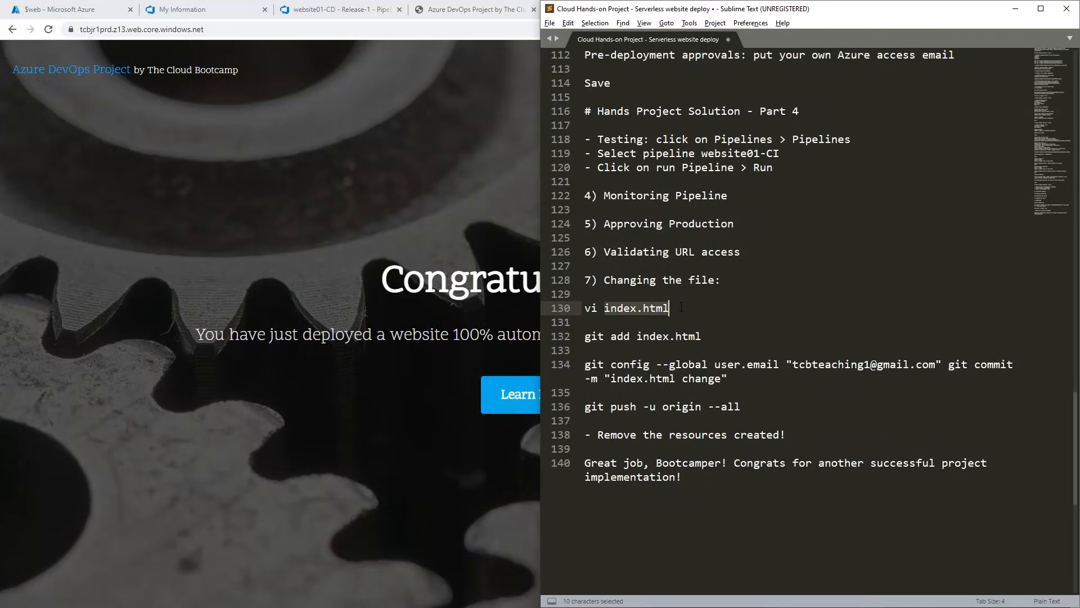
click(508, 248)
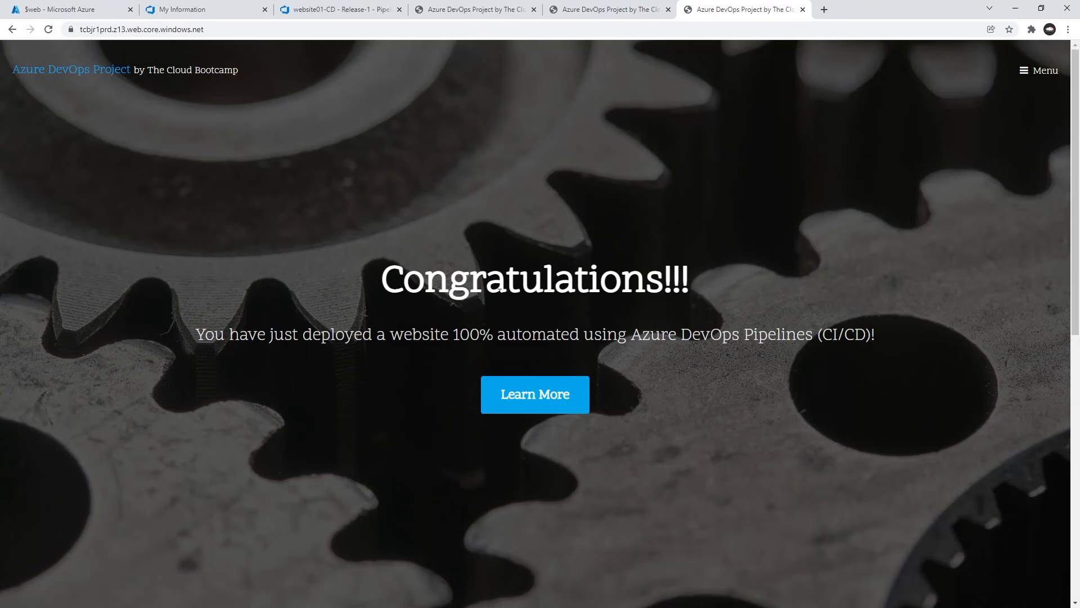
In the Sublime Text notes, move the git commit command onto its own line, separated from git config by a blank line.
key(alt+Tab)
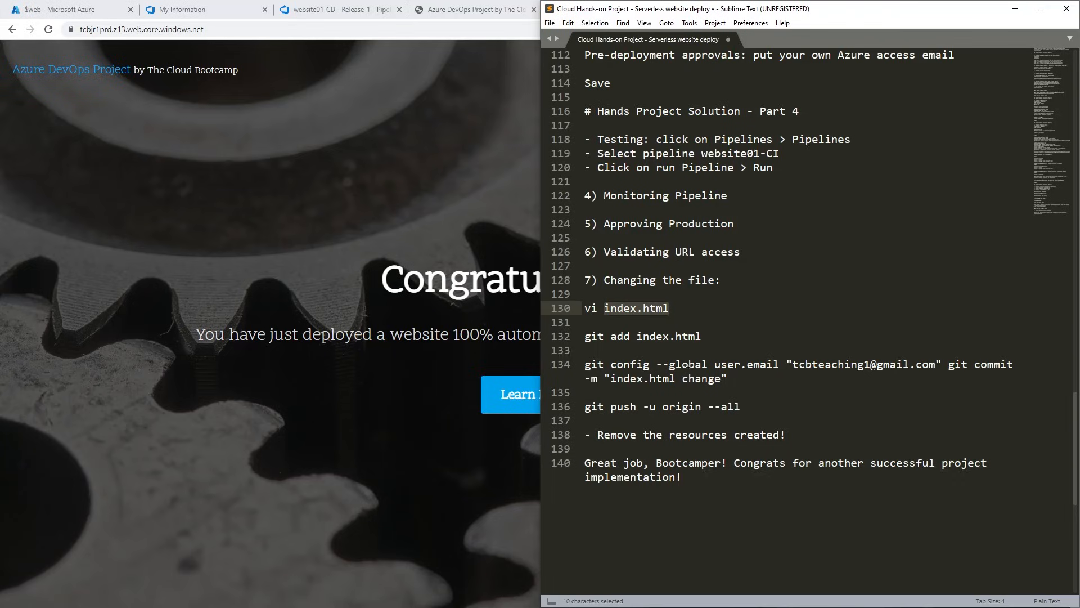
click(948, 364)
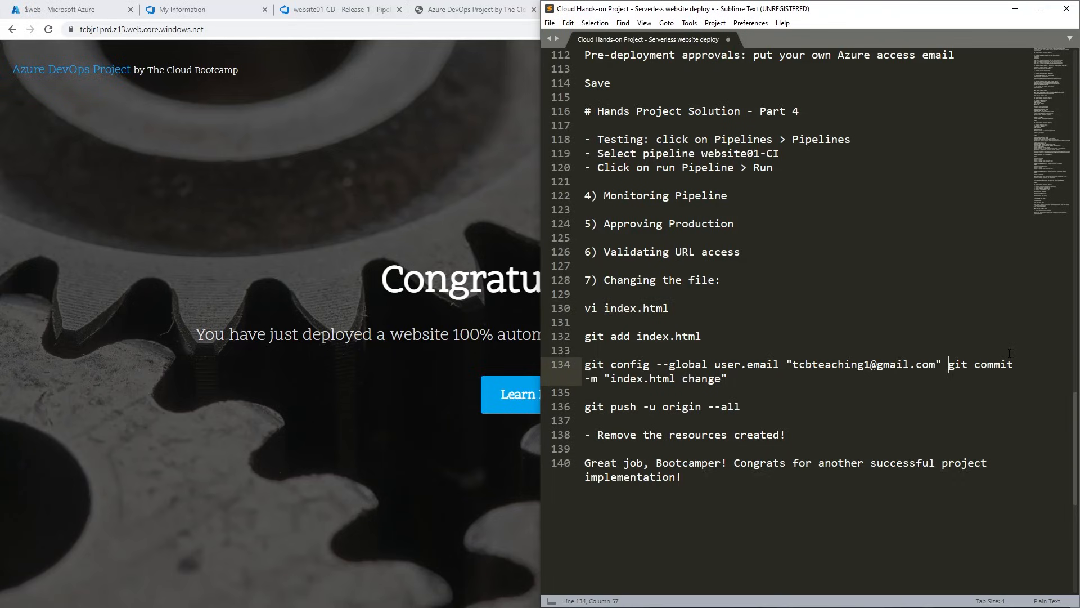
key(Return)
key(Return)
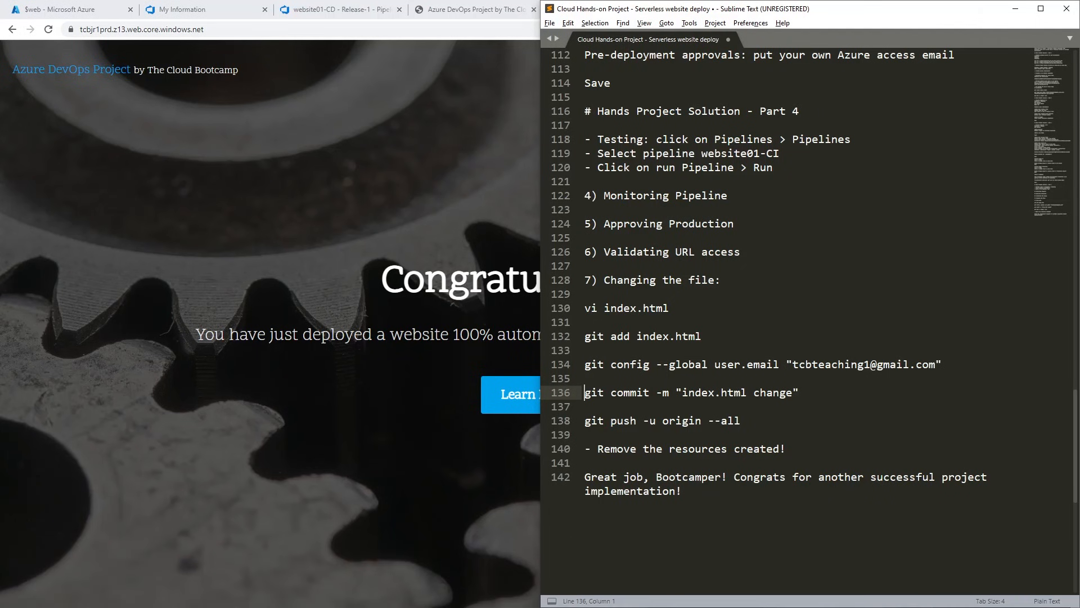
Switch to the Git Bash terminal, clear the screen, and open files/index.html in vi.
key(alt+Tab)
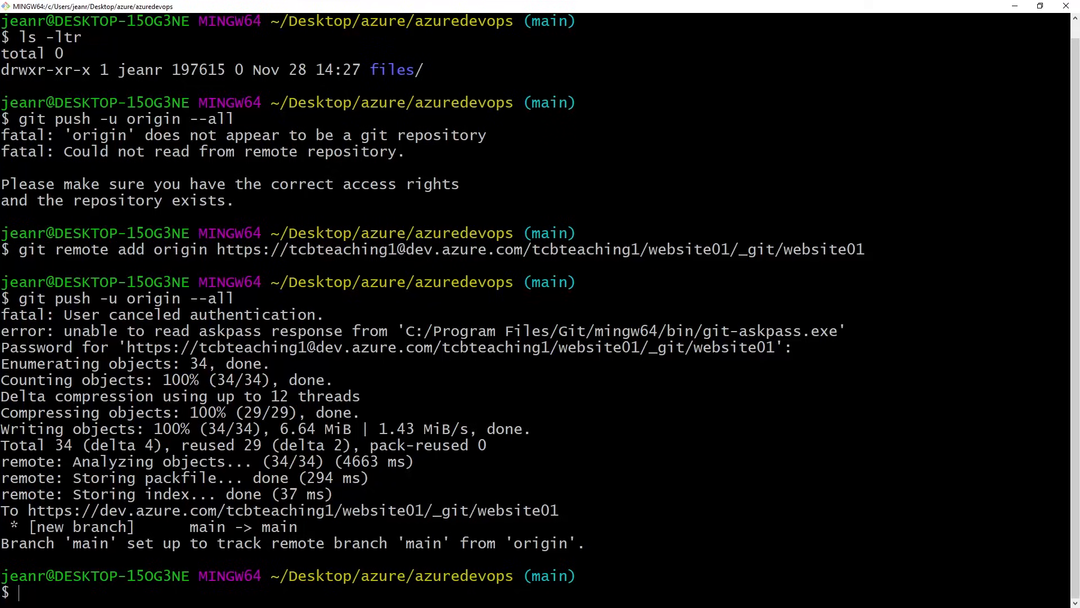
text(clear)
key(Return)
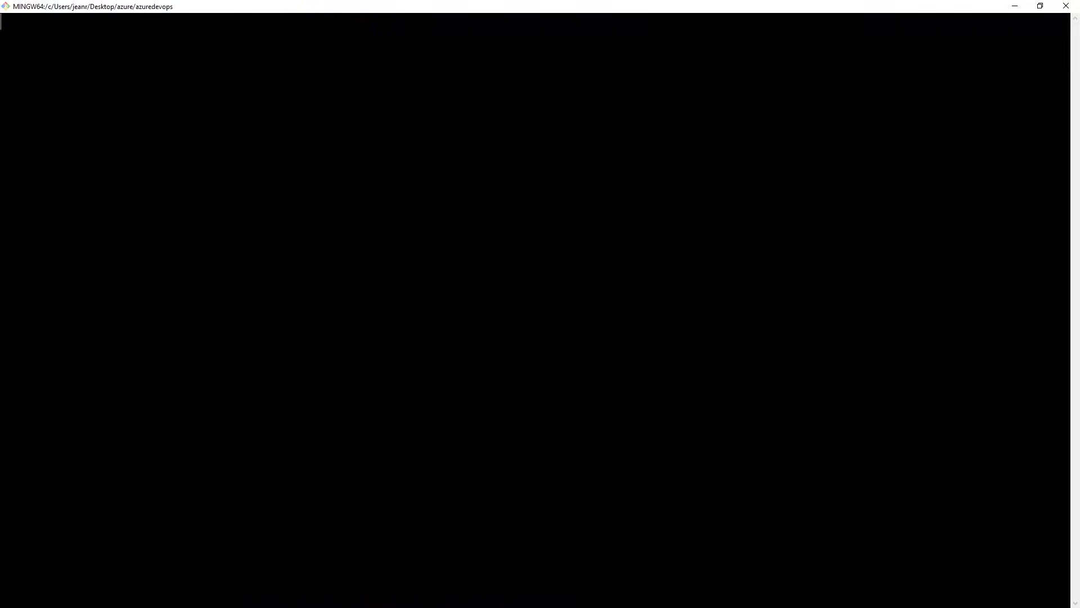
text(vi )
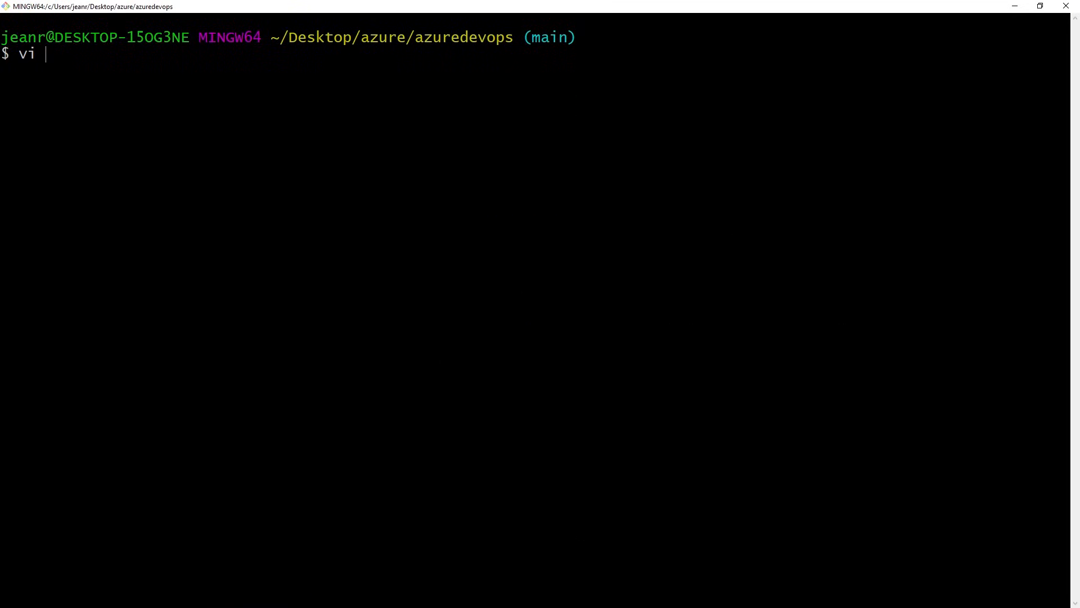
text(fo)
key(BackSpace)
text(i)
key(Tab)
text(in)
key(BackSpace)
key(Tab)
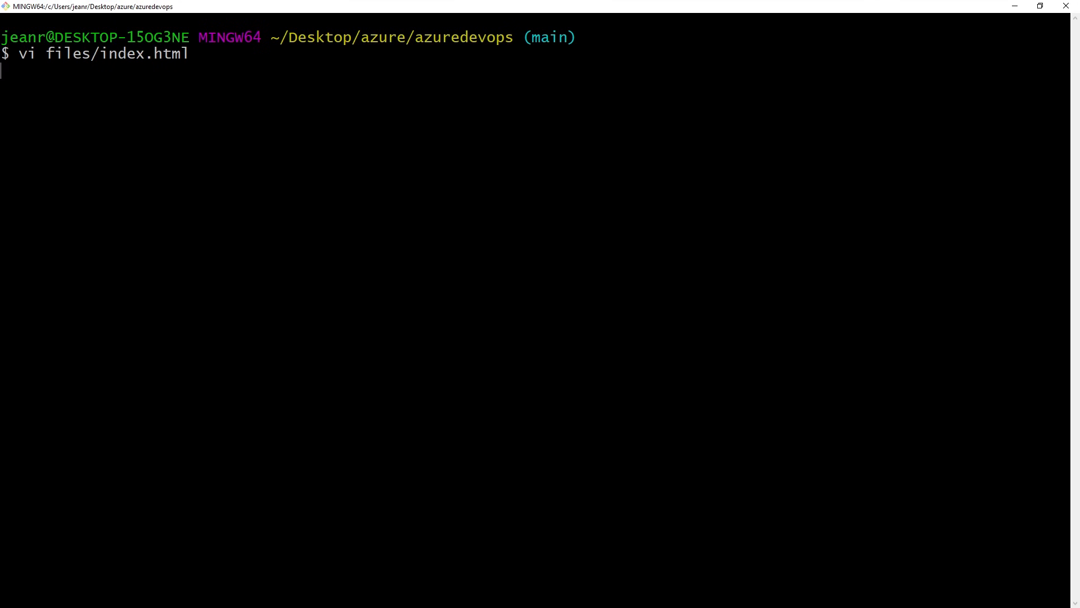
Delete the word "Congratulations" from the banner's h1 heading in files/index.html, keeping the three exclamation marks.
key(Down)
key(Down)
key(Down)
key(Down)
key(Down)
key(Down)
key(Down)
key(Down)
key(Down)
key(Down)
key(Down)
key(Down)
key(Down)
key(Down)
key(Down)
key(Down)
key(Down)
key(Down)
key(Down)
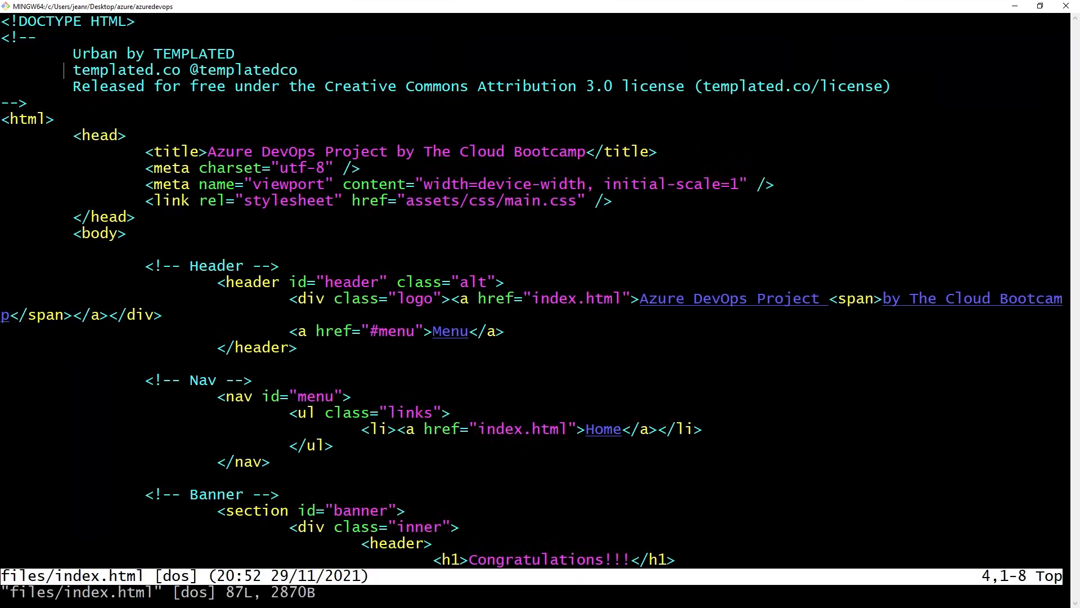
key(Down)
key(Down)
key(Down)
key(Down)
key(Down)
key(Down)
key(Down)
key(Down)
key(Down)
key(Down)
key(Down)
key(Down)
key(Down)
key(Down)
key(Up)
key(Up)
key(Up)
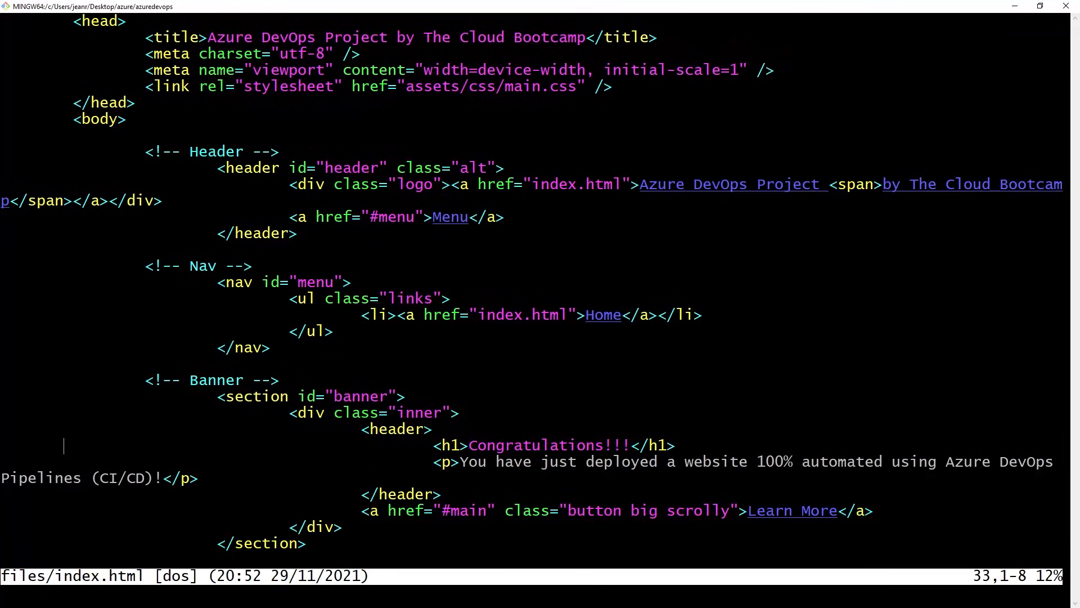
key(Down)
key(Down)
key(Right)
key(Right)
key(Right)
key(Right)
key(Right)
key(Right)
key(Right)
key(Right)
key(Right)
key(Right)
key(Right)
key(Right)
key(Right)
key(Right)
key(Right)
key(Left)
key(Left)
key(Left)
key(Left)
key(Left)
key(Escape)
key(x)
key(x)
key(x)
key(x)
key(x)
key(x)
key(x)
key(x)
key(x)
key(x)
key(x)
key(x)
key(x)
key(x)
key(x)
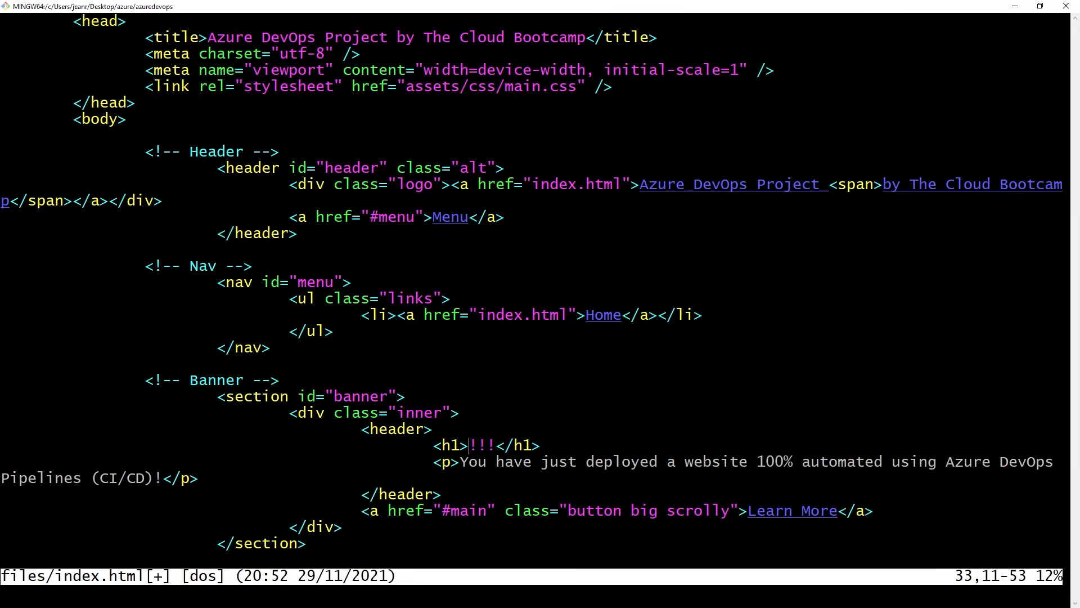
Insert "Good job" before the exclamation marks in the h1 heading, then save files/index.html and quit vi.
text(iG)
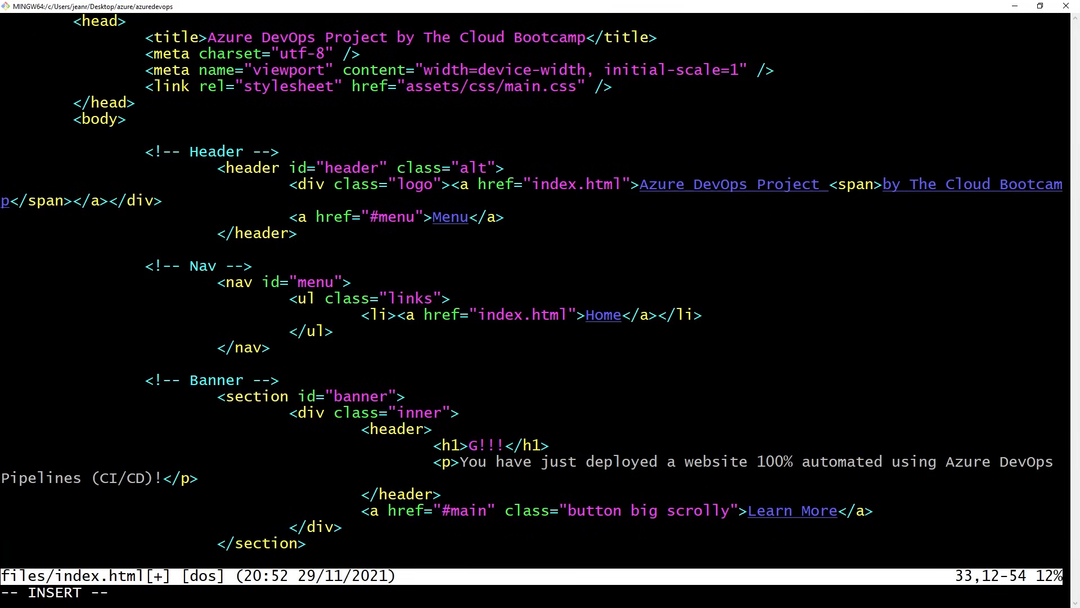
text(ood job)
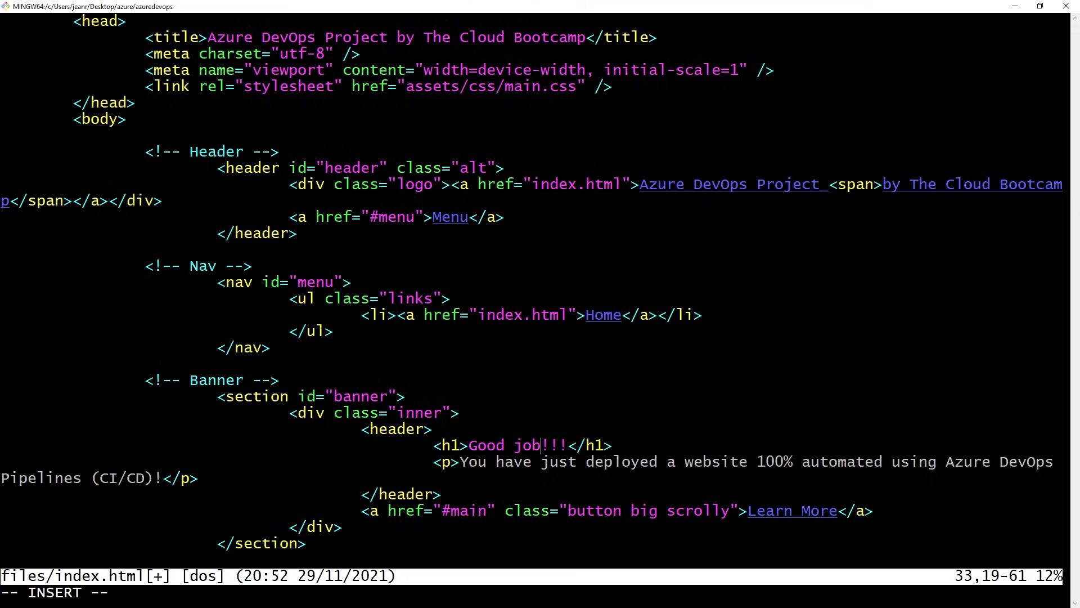
key(Escape)
text(wq)
key(Return)
In the Sublime Text notes, change the path to files/index.html in both the vi and git add commands.
key(alt+Tab)
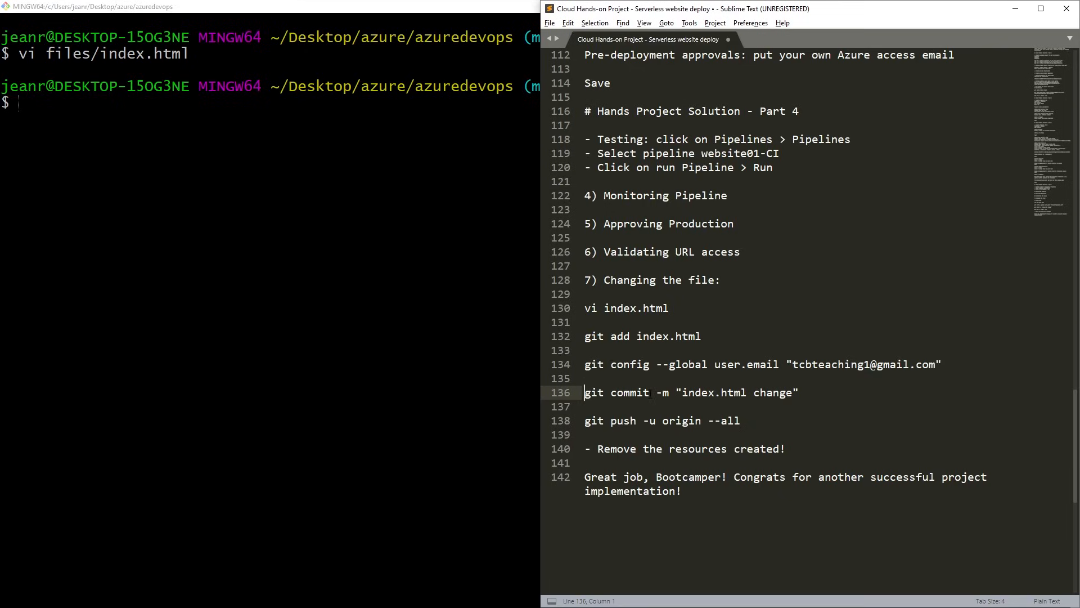
click(606, 308)
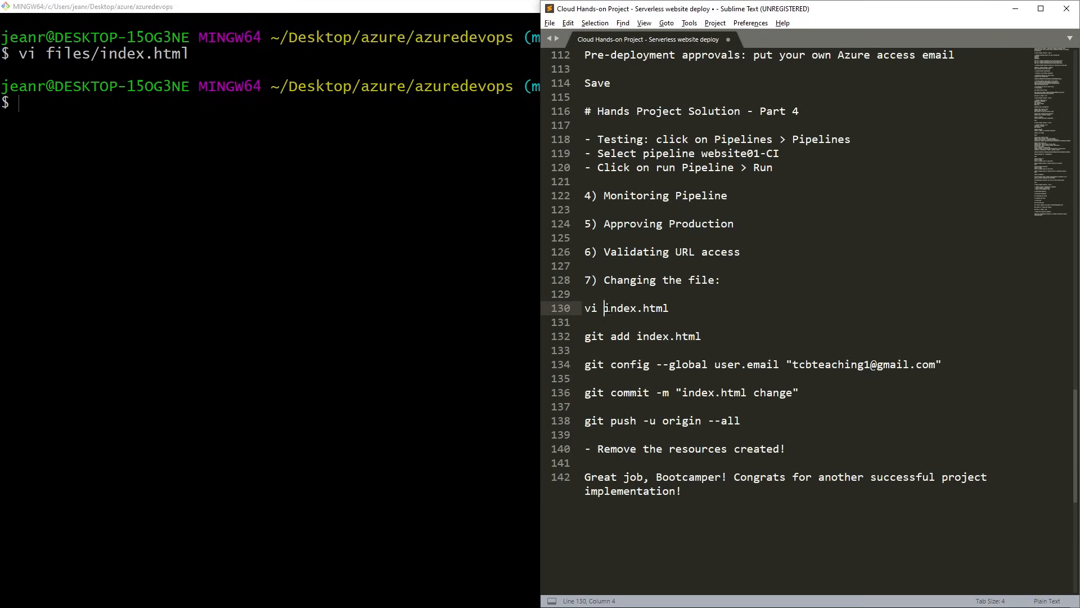
text(files/)
click(636, 336)
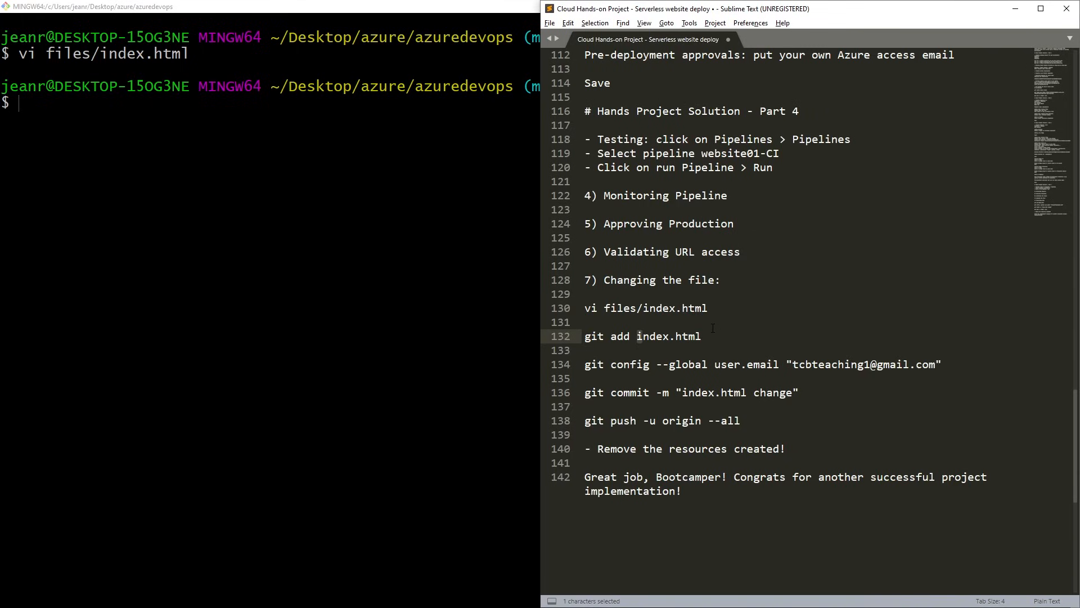
text(fin)
key(BackSpace)
text(les/)
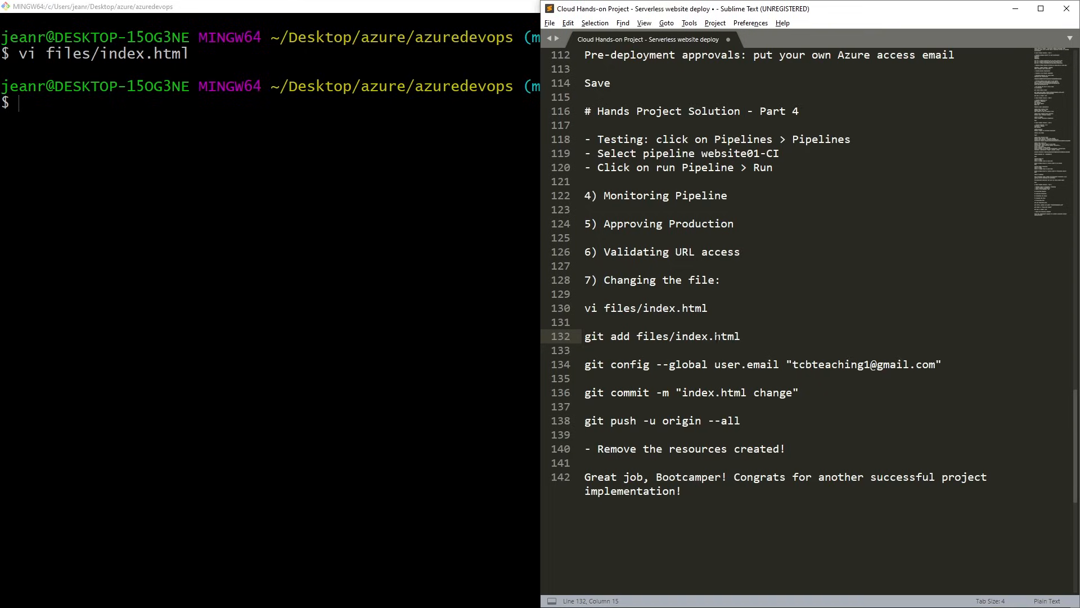
Copy git add files/index.html from the notes and run it in the Git Bash terminal to stage the file.
drag(740, 336, 576, 336)
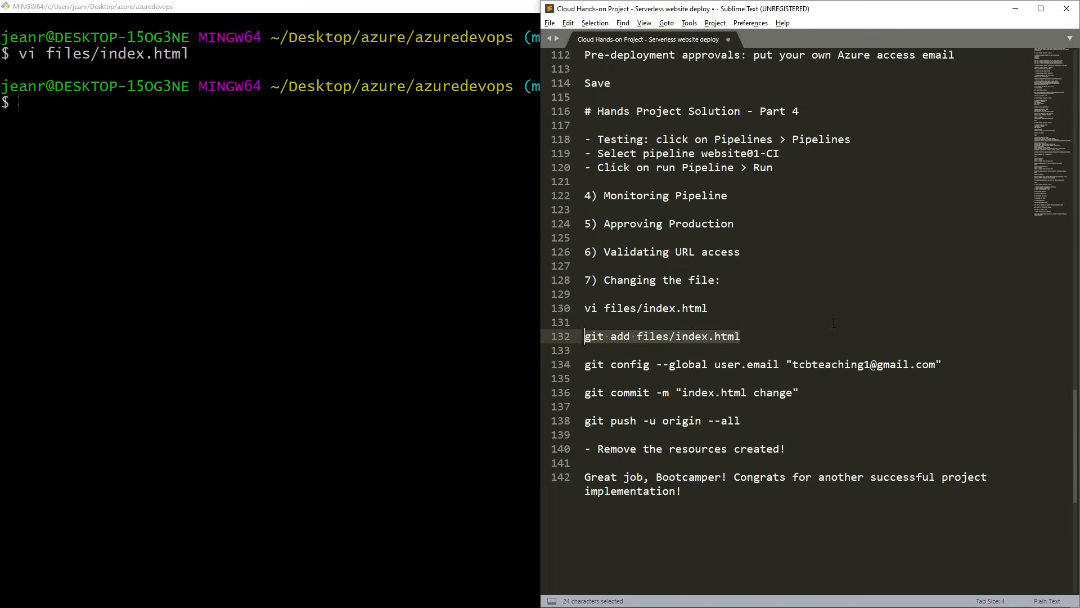
key(ctrl+c)
key(alt+Tab)
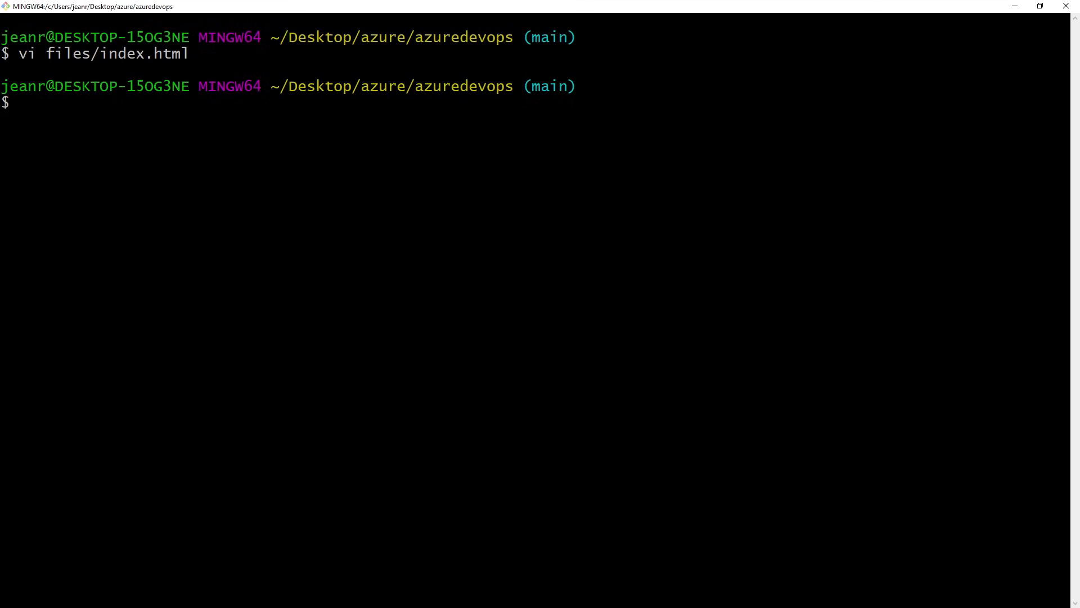
key(shift+Insert)
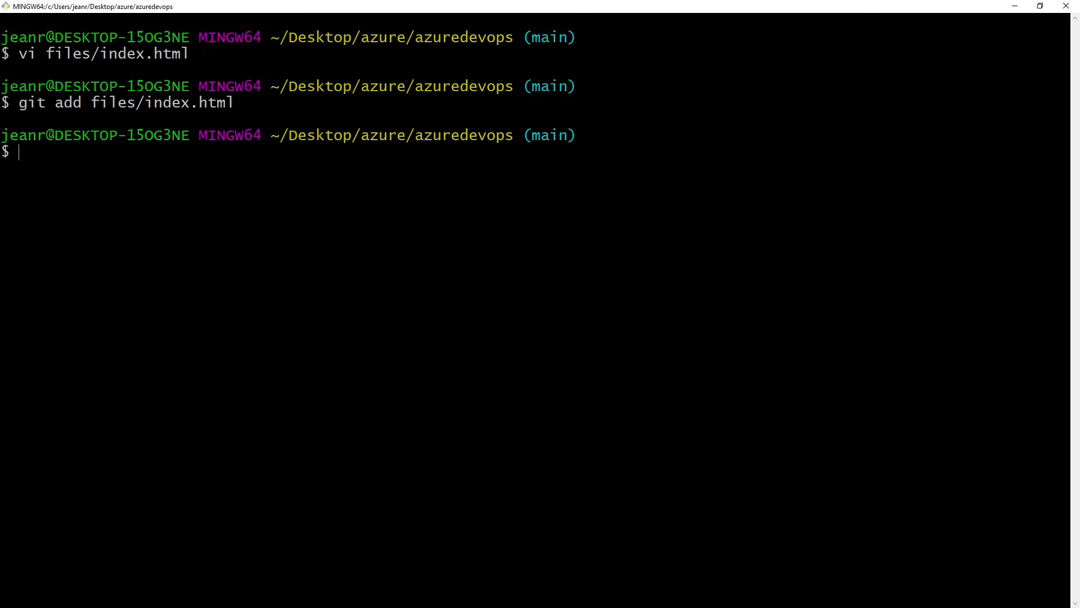
Copy the git config --global user.email command from the Sublime Text notes and run it in Git Bash to set the commit e-mail.
key(alt+Tab)
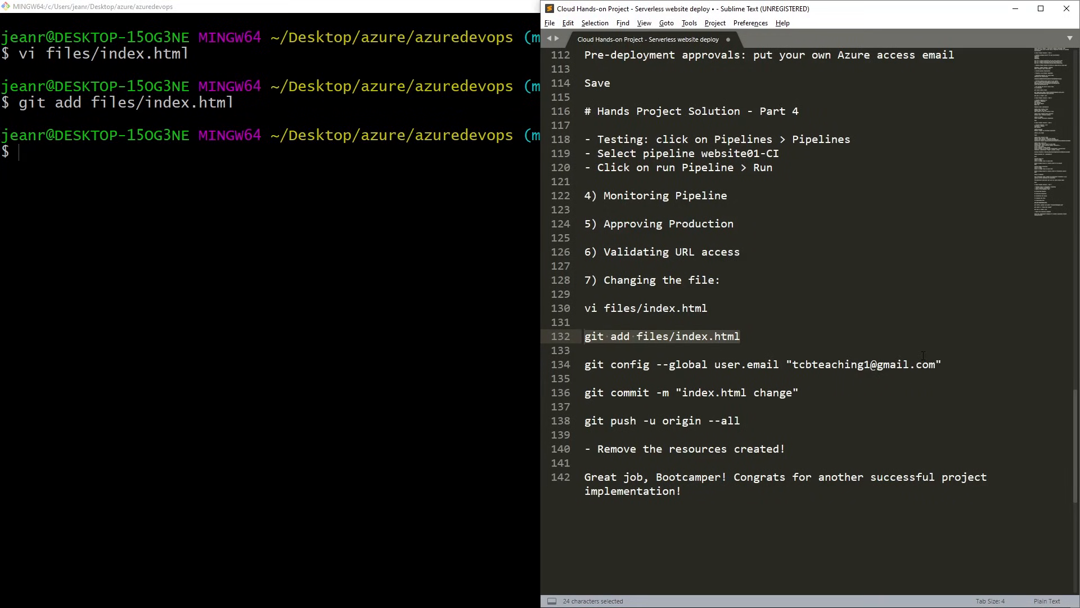
drag(955, 363, 584, 365)
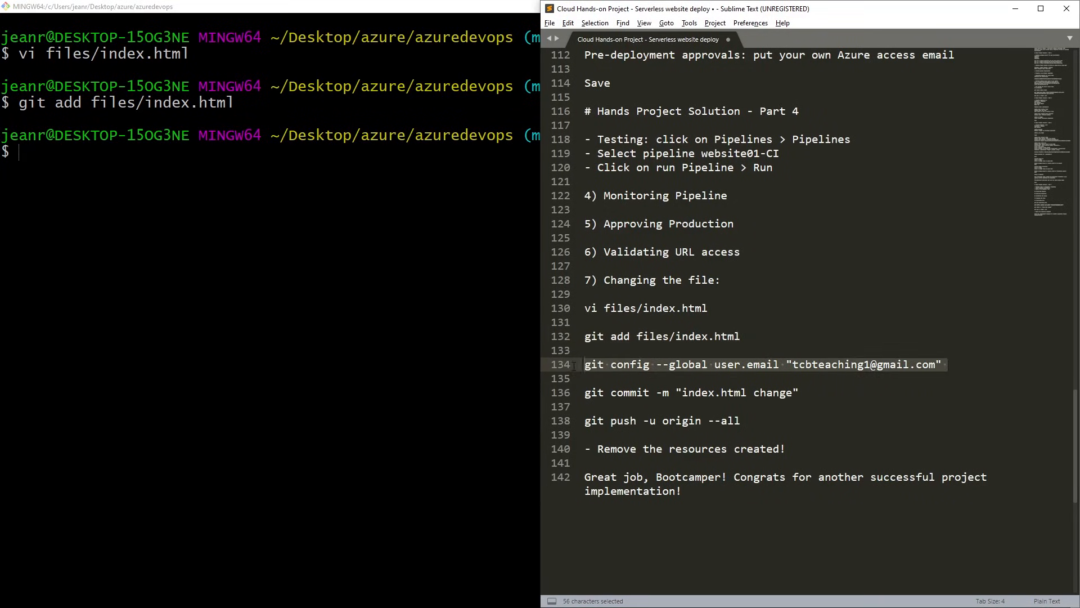
click(725, 465)
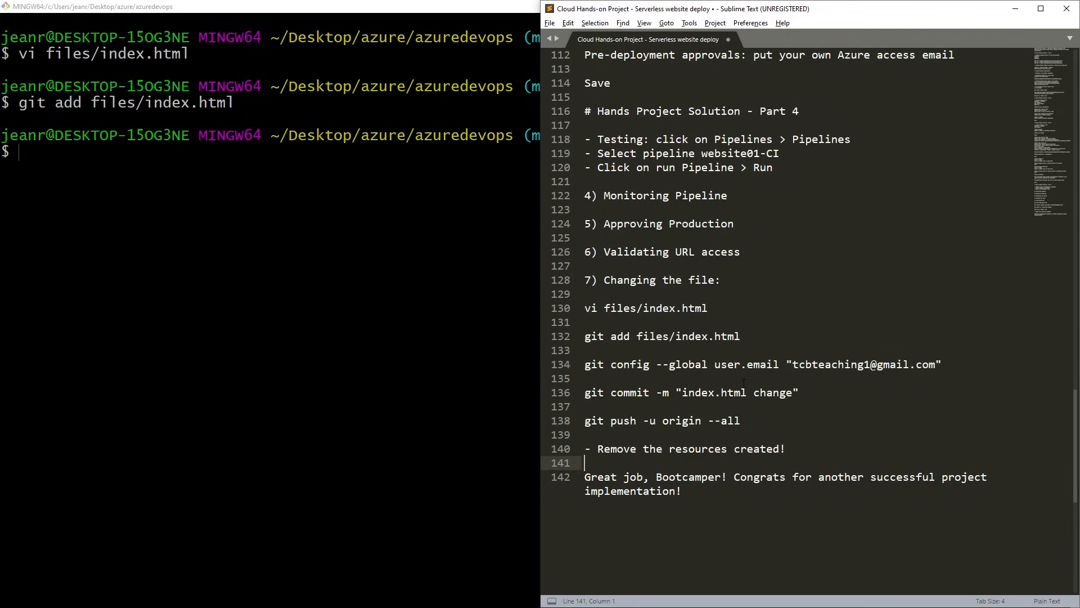
click(728, 364)
drag(792, 365, 936, 365)
click(916, 379)
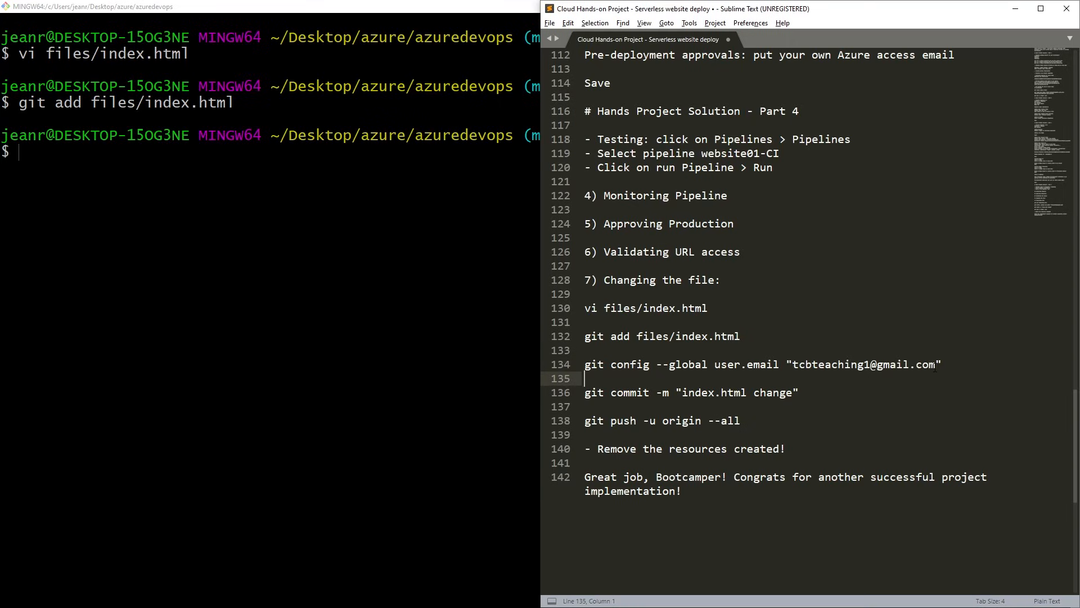
drag(936, 365, 799, 365)
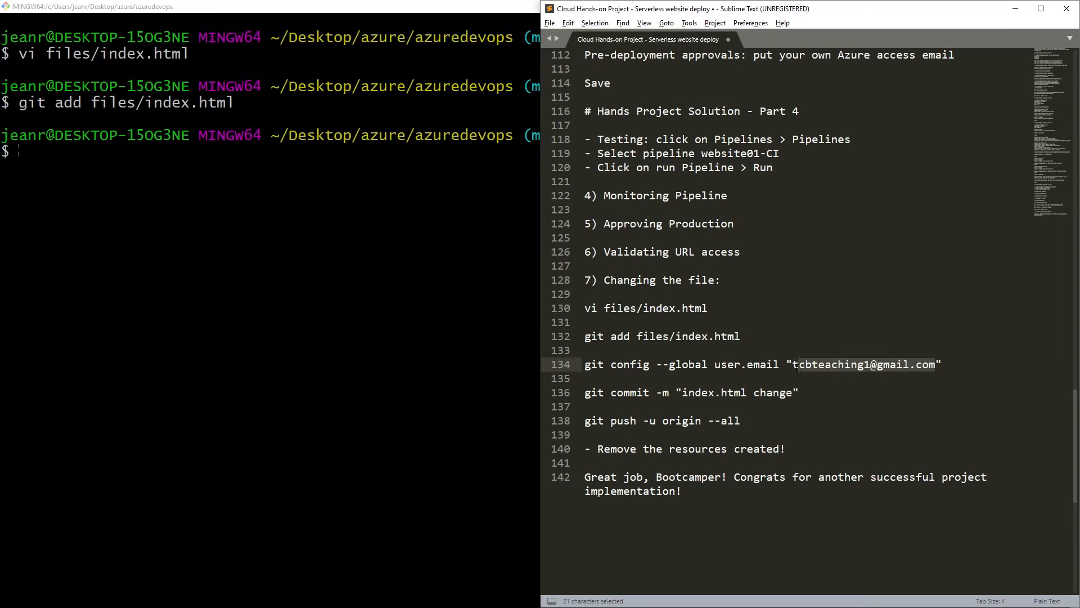
drag(947, 382, 574, 366)
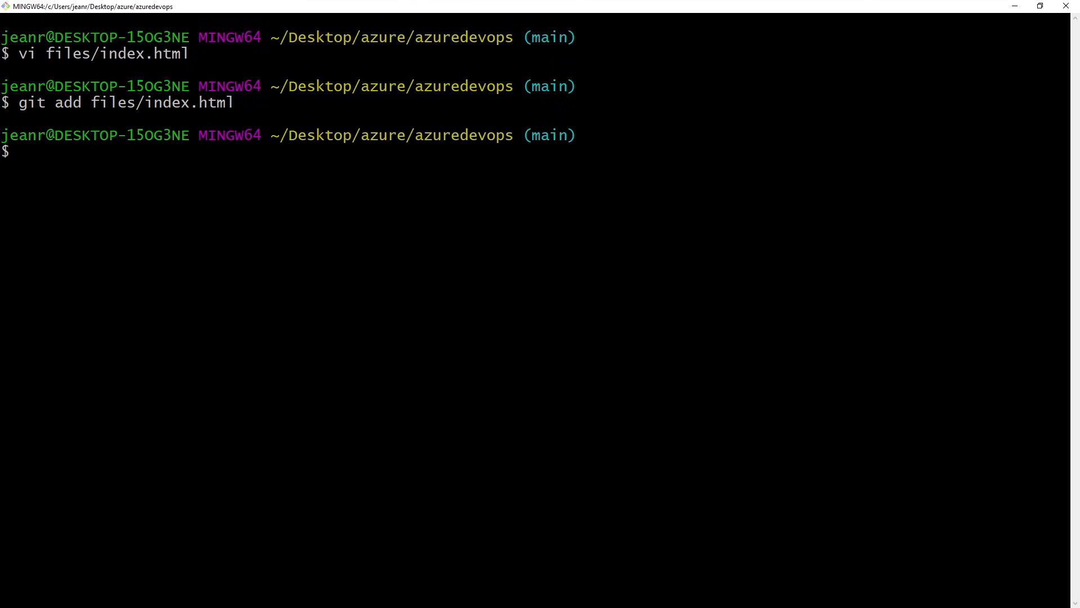
key(shift+Insert)
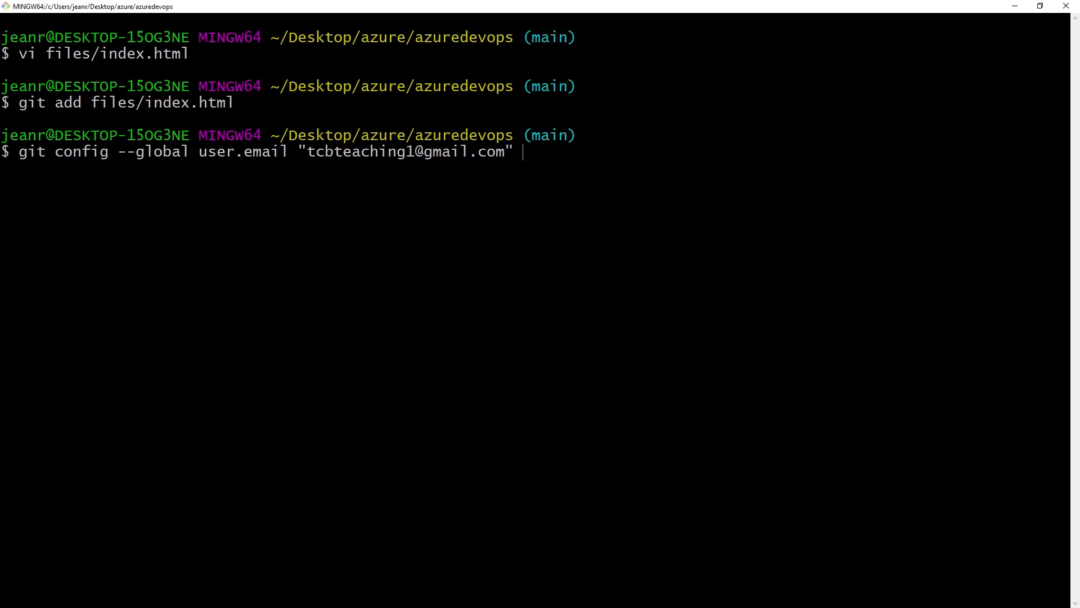
key(Return)
Copy git commit -m "index.html change" from the notes and run it in Git Bash to commit the staged file.
key(alt+Tab)
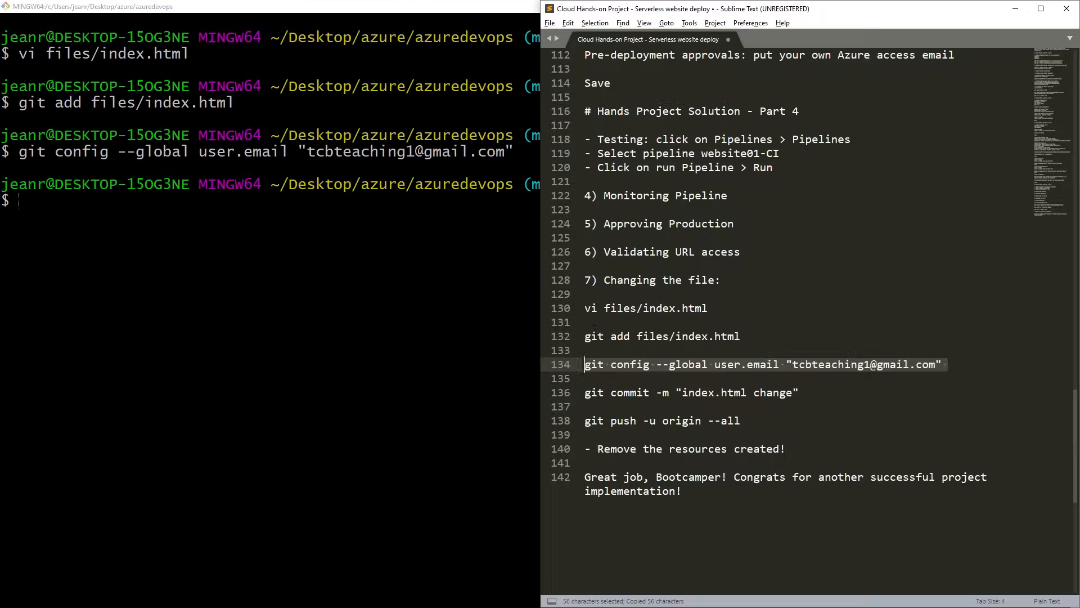
drag(799, 392, 583, 392)
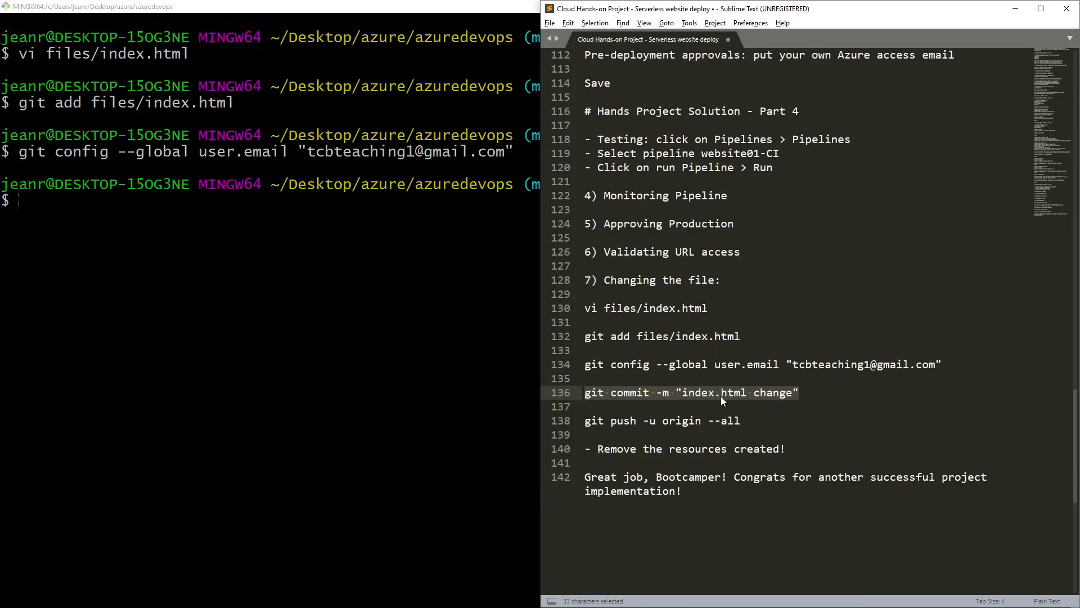
key(ctrl+c)
key(alt+Tab)
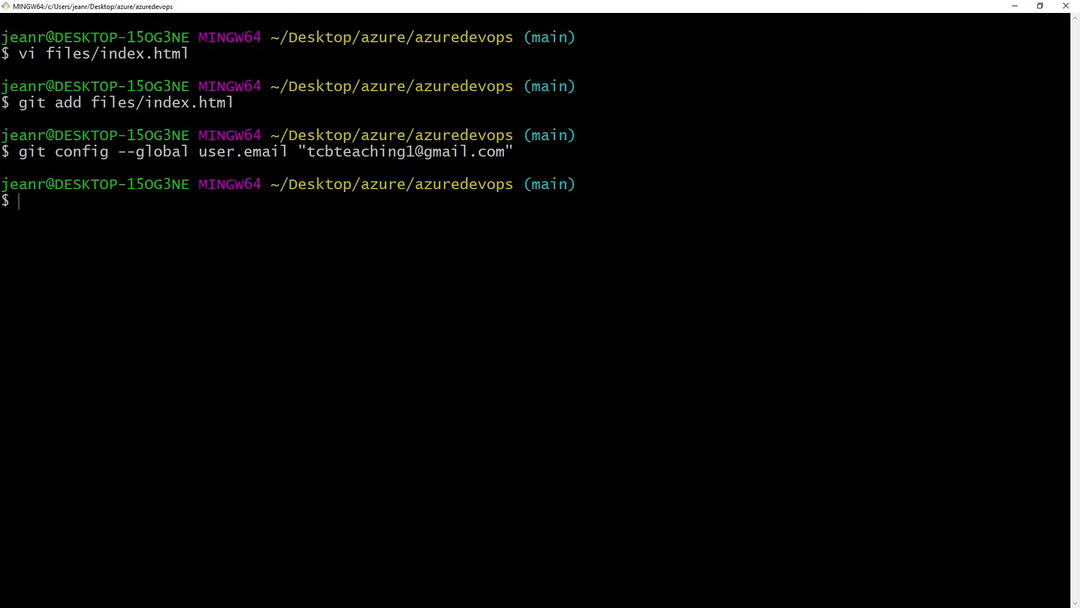
key(shift+Insert)
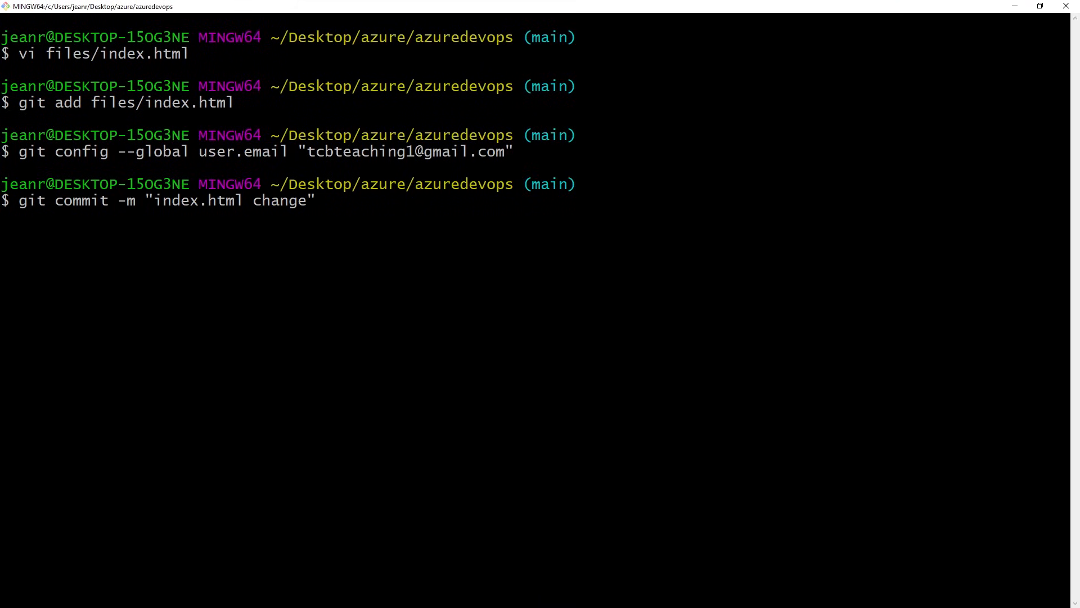
key(Return)
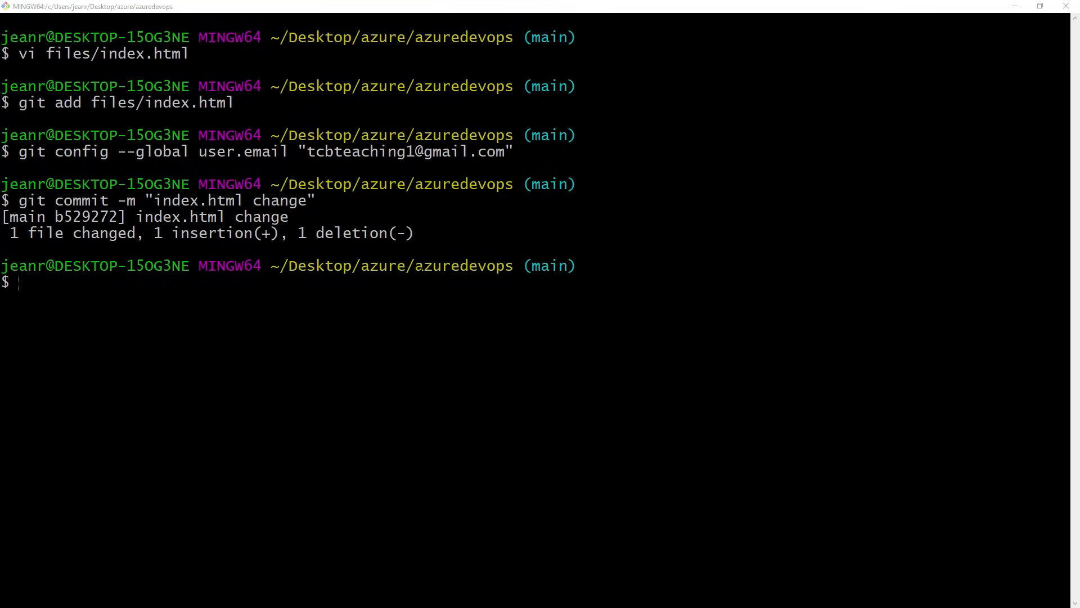
Copy git push -u origin --all from the notes and run it in Git Bash to push the commit to Azure Repos.
key(alt+Tab)
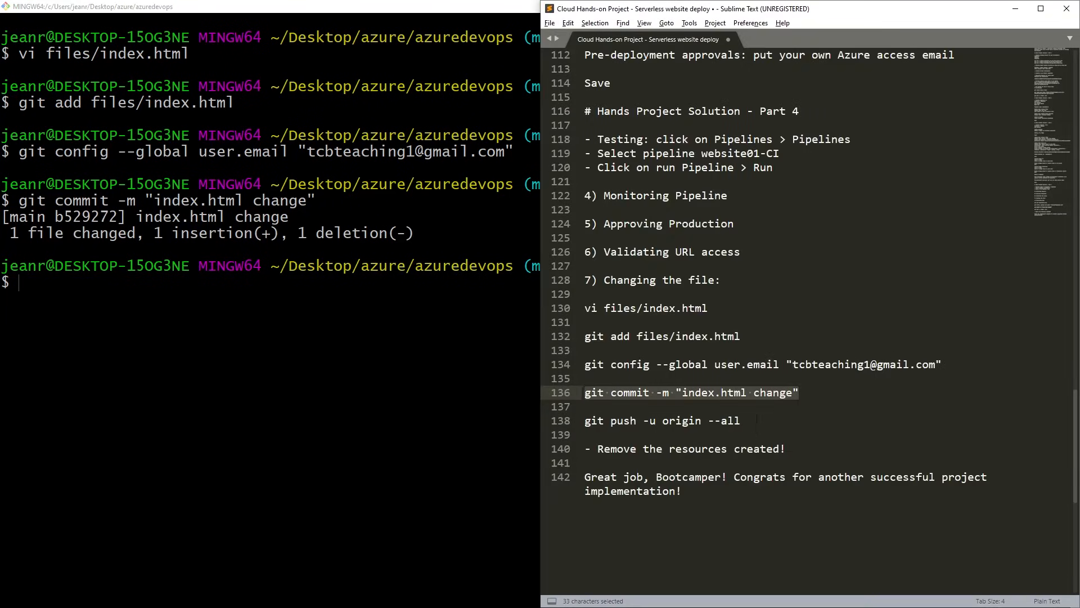
drag(740, 420, 584, 420)
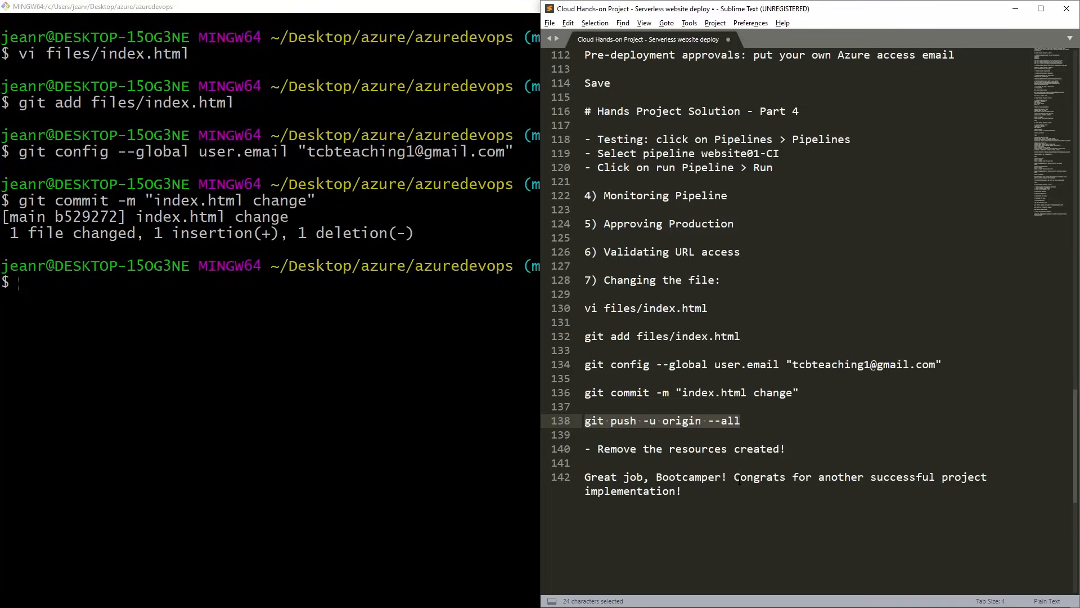
key(alt+Tab)
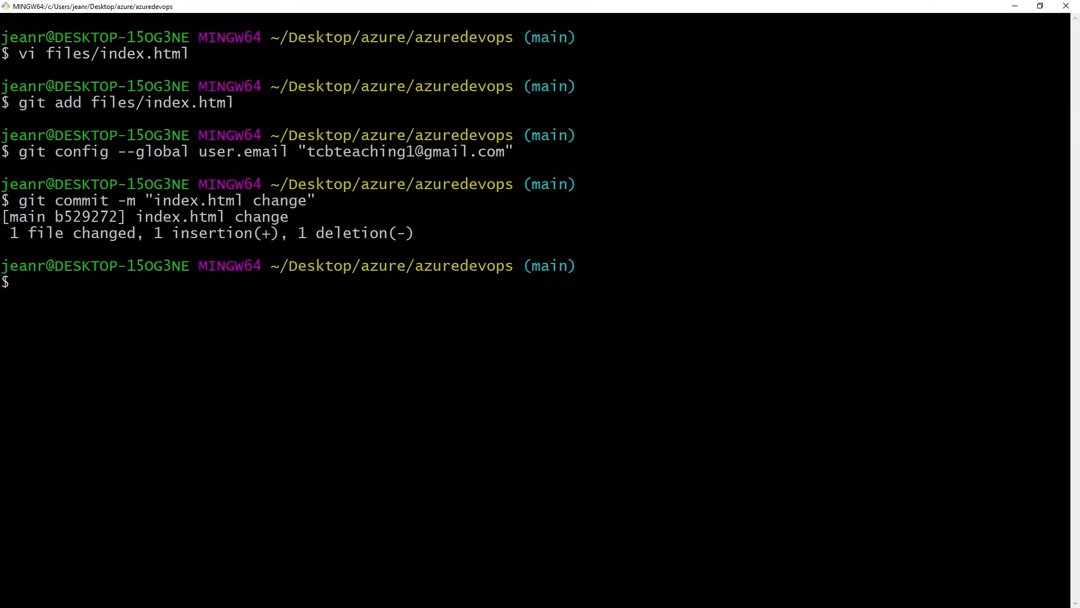
key(shift+Insert)
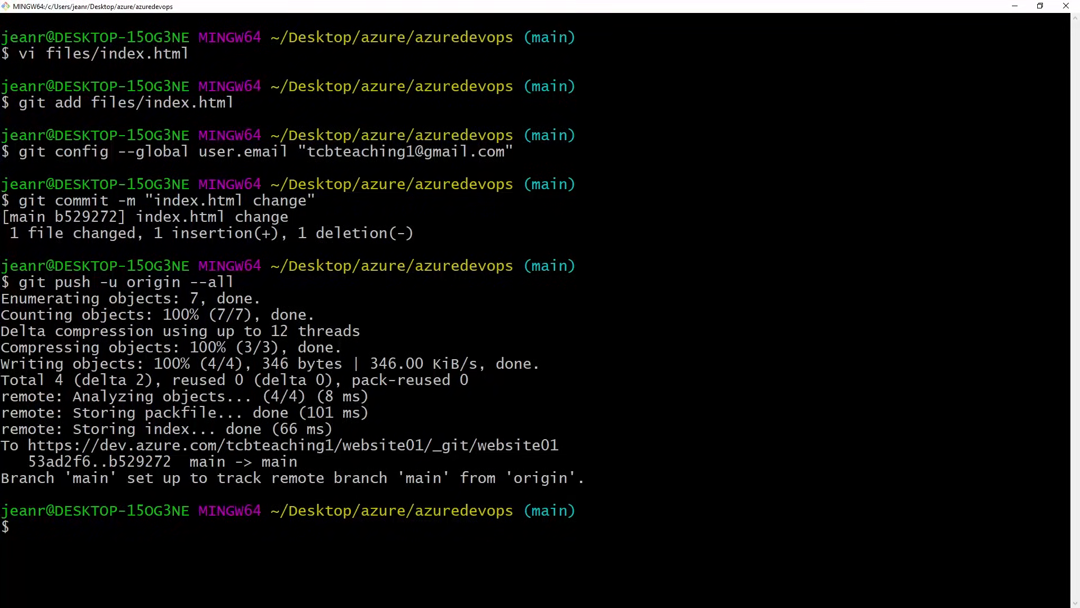
Review the notes in Sublime Text, examining the generated Git credentials entry for Azure repos in Part 1.
key(alt+Tab)
scroll(805, 315, up, 10)
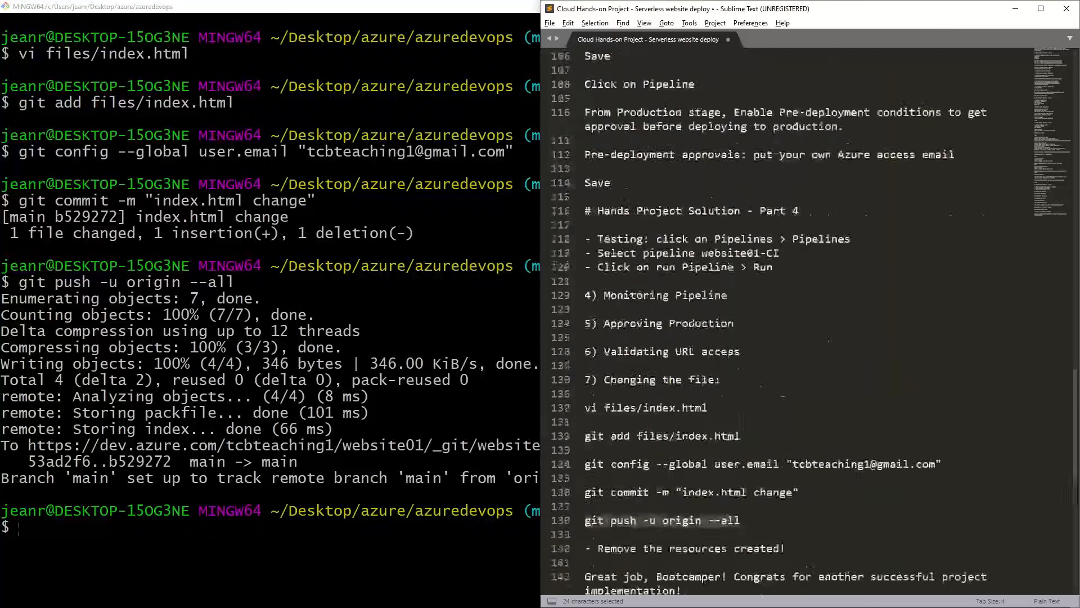
scroll(804, 315, up, 20)
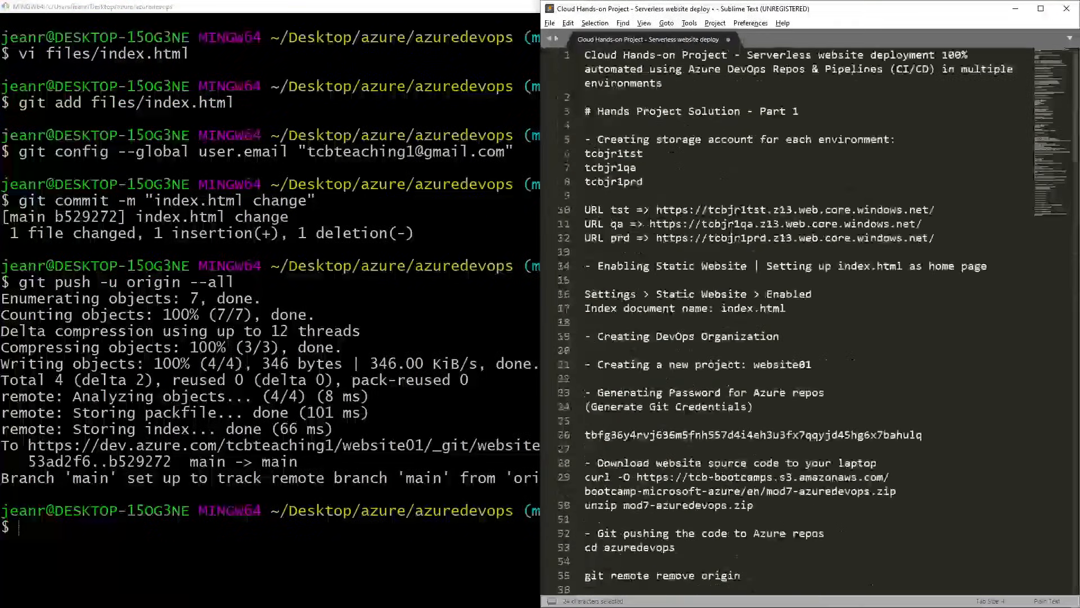
scroll(804, 315, down, 3)
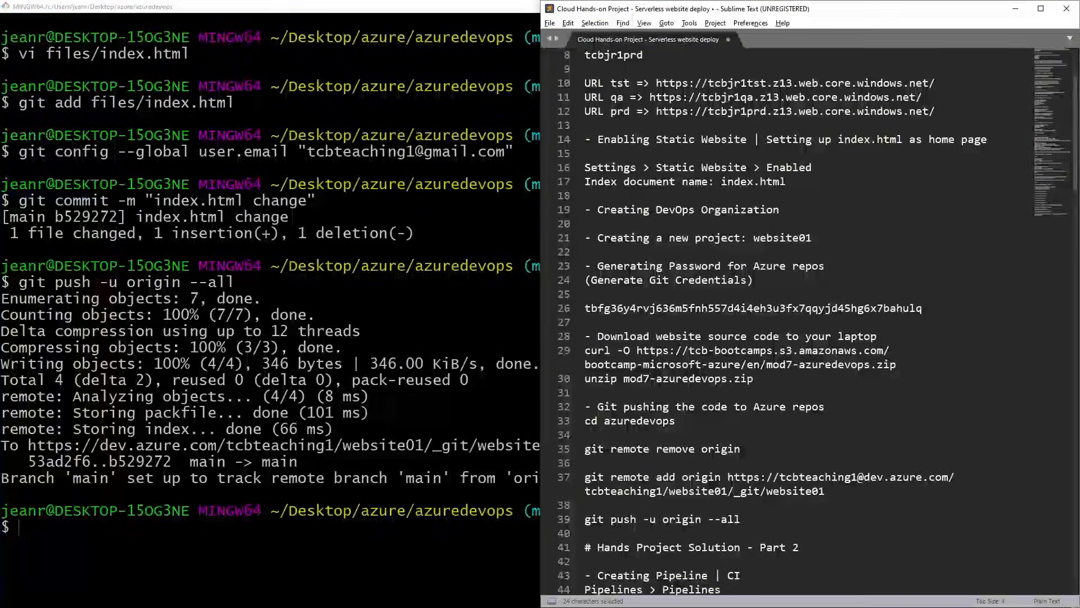
drag(584, 308, 929, 309)
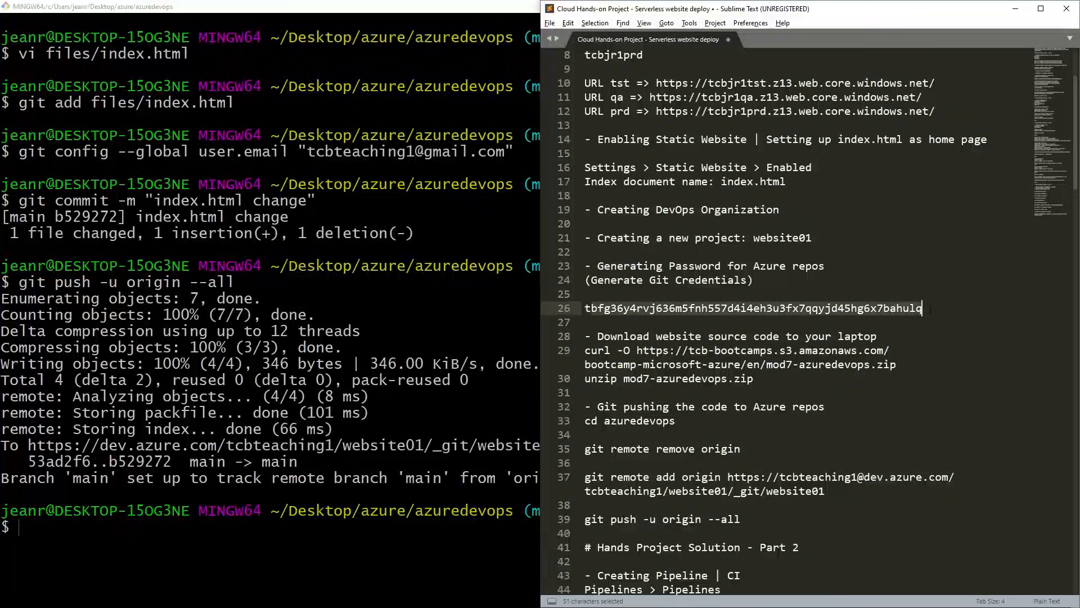
click(924, 322)
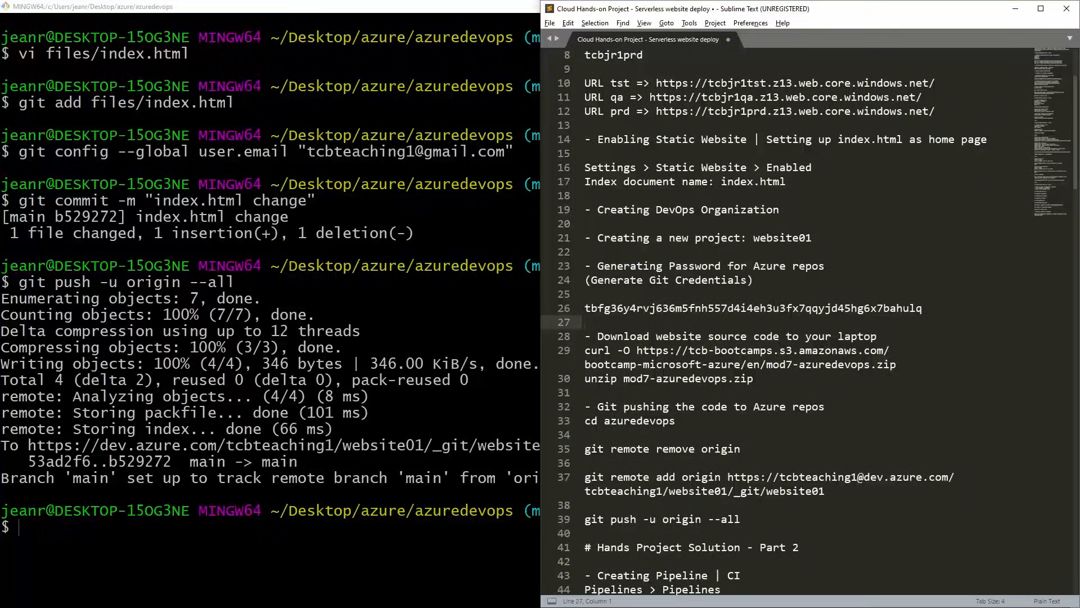
drag(643, 308, 800, 309)
scroll(801, 309, down, 17)
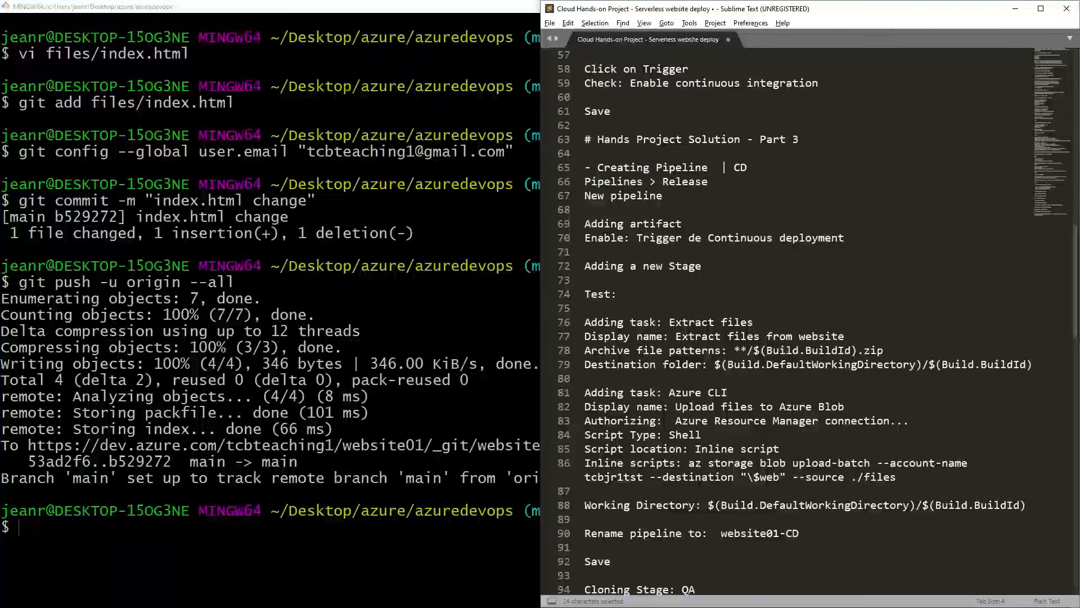
scroll(801, 309, down, 20)
scroll(802, 309, up, 3)
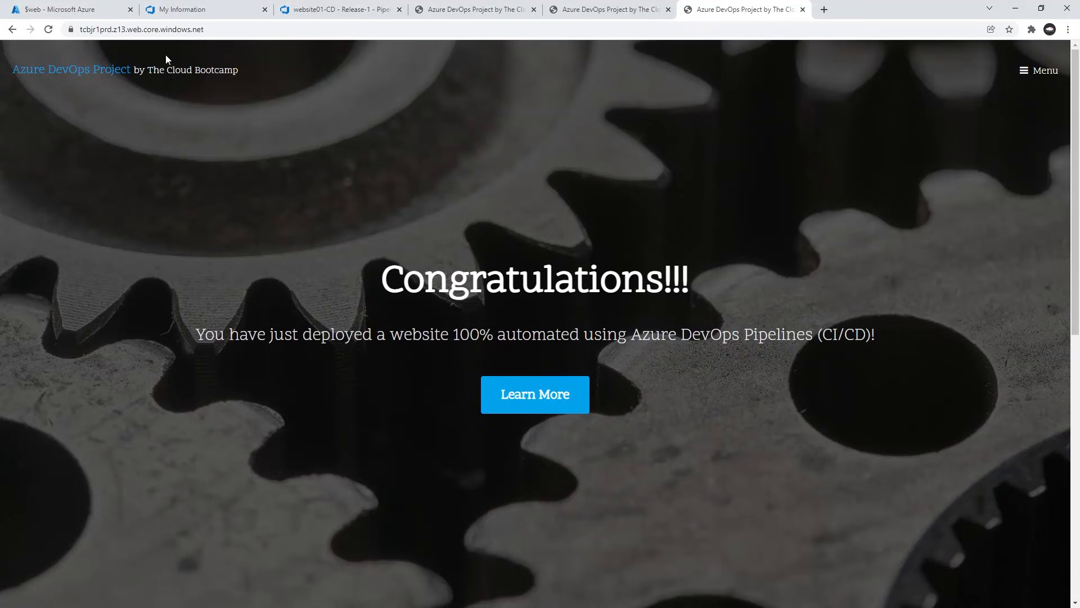
Switch to the Azure DevOps page in Chrome and examine the website01 repository's files and commit history on the main branch.
click(84, 11)
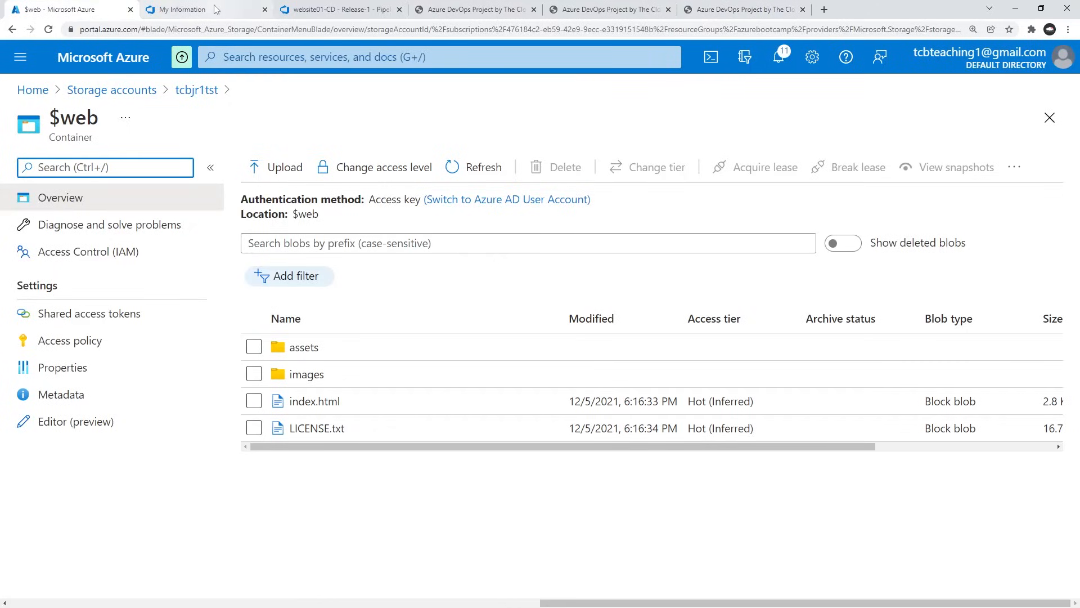
click(337, 9)
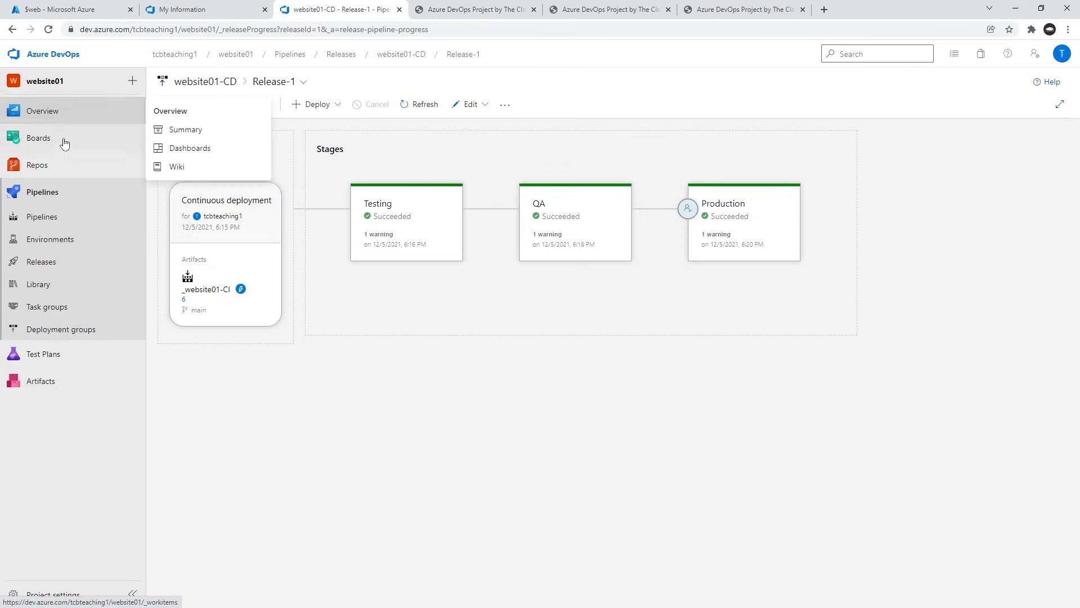
mouse_move(54, 163)
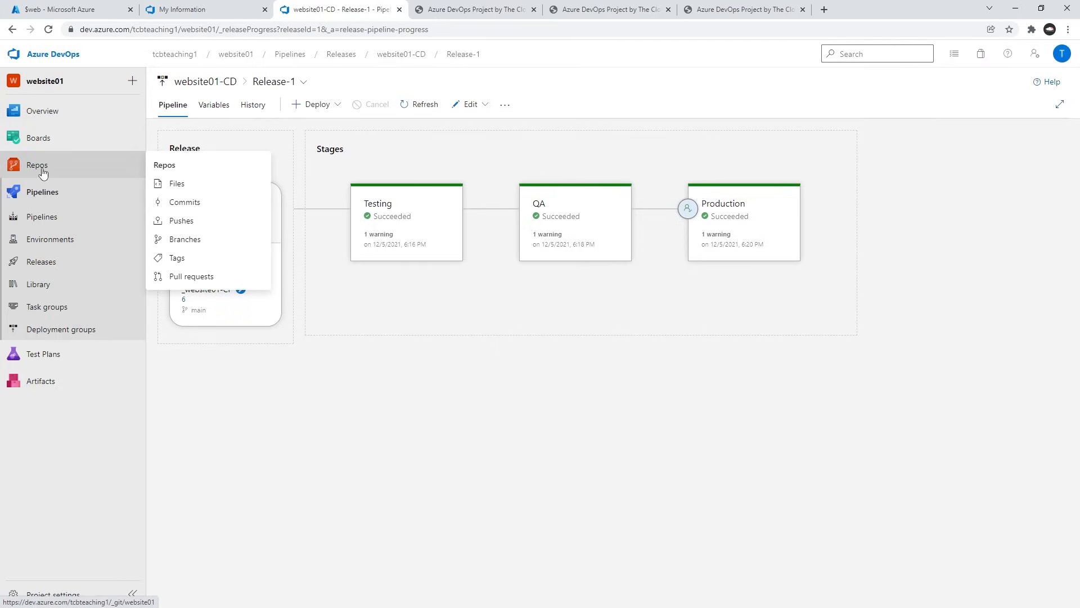
click(47, 169)
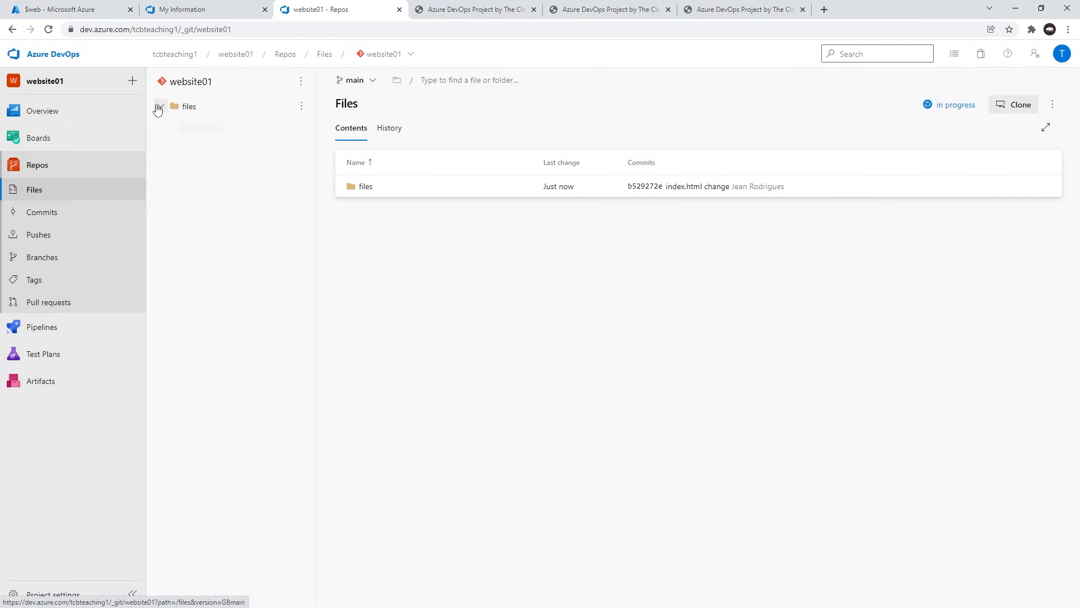
click(159, 107)
click(159, 107)
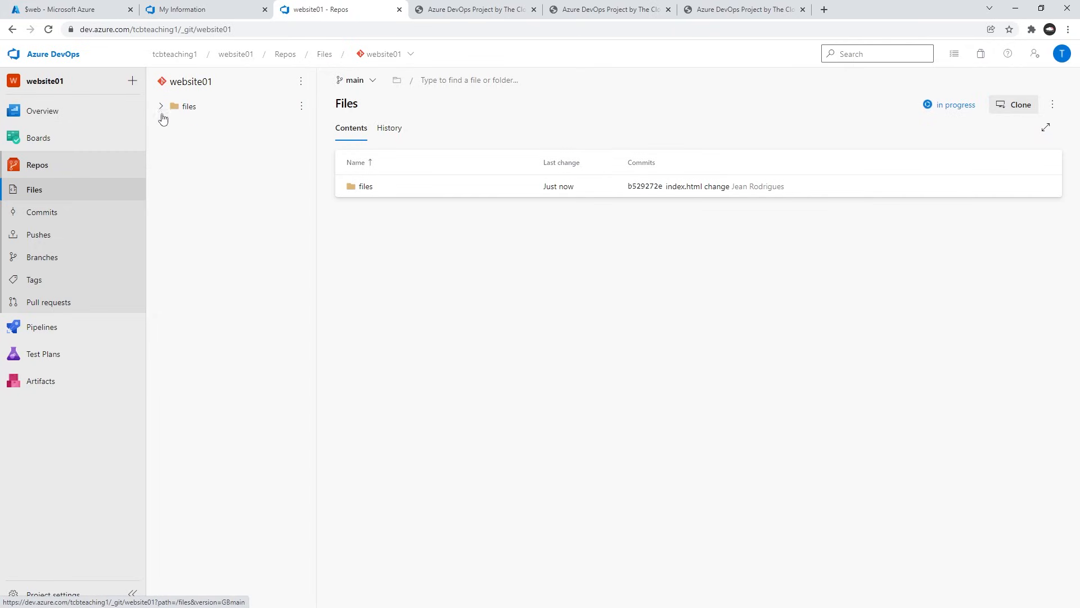
click(43, 216)
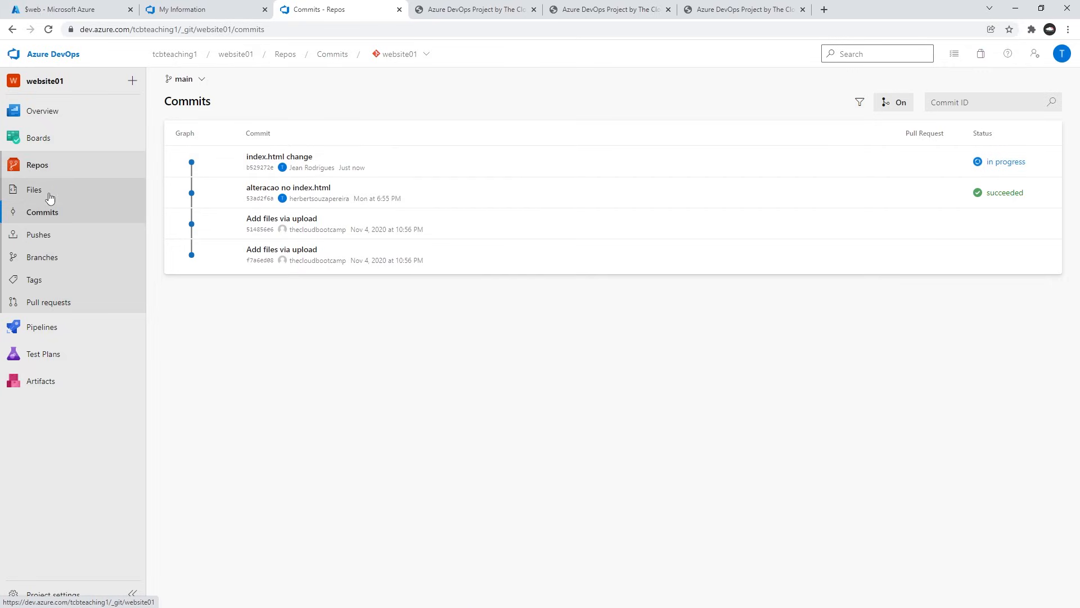
Check the website01-CI pipeline runs, and open the Testing stage logs of Release-2 in website01-CD.
click(41, 327)
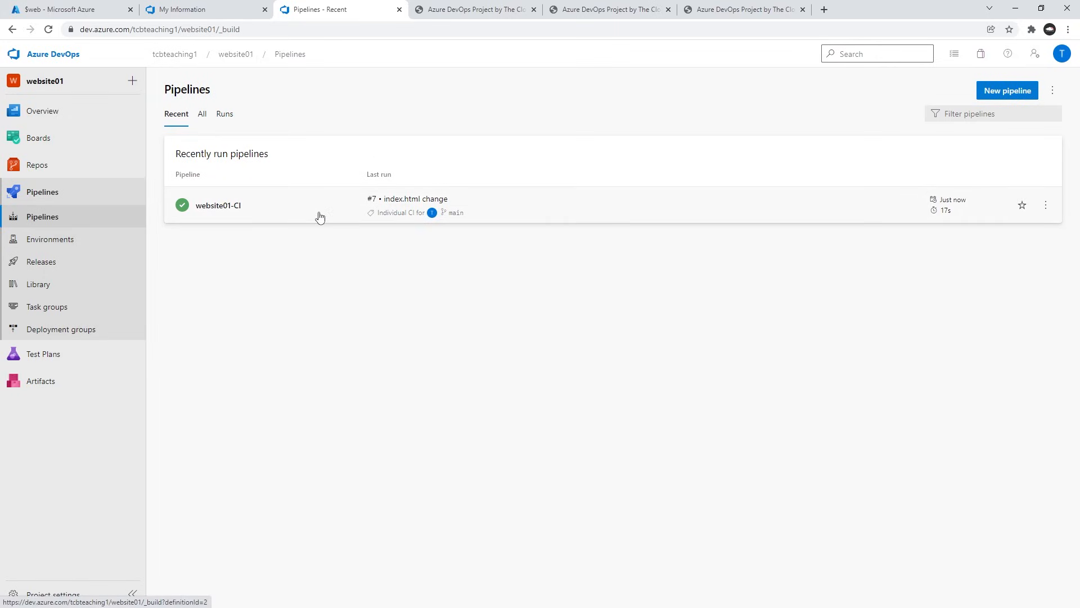
click(232, 211)
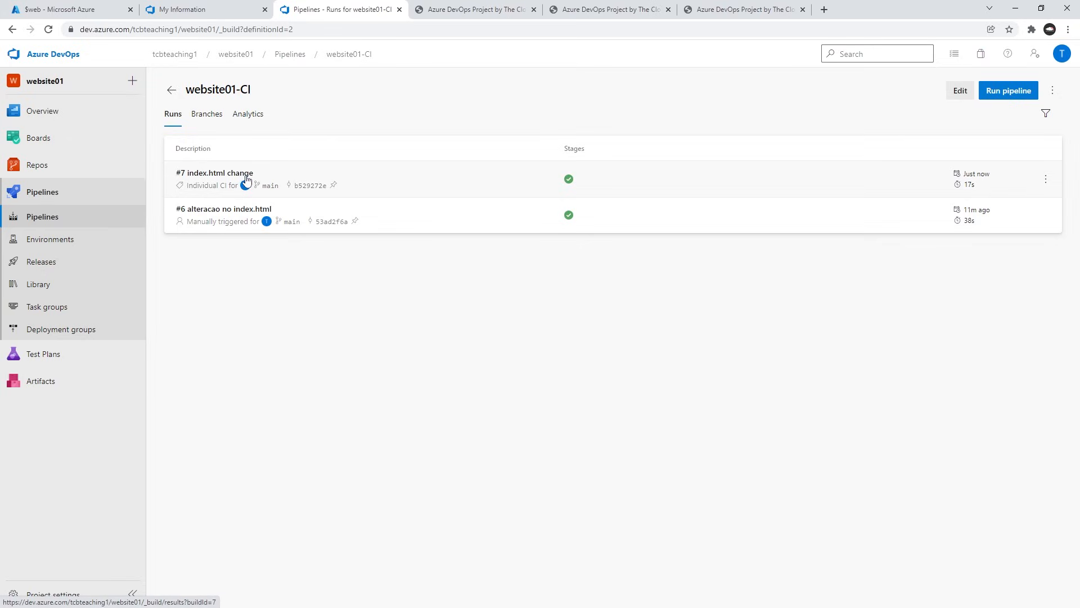
click(43, 263)
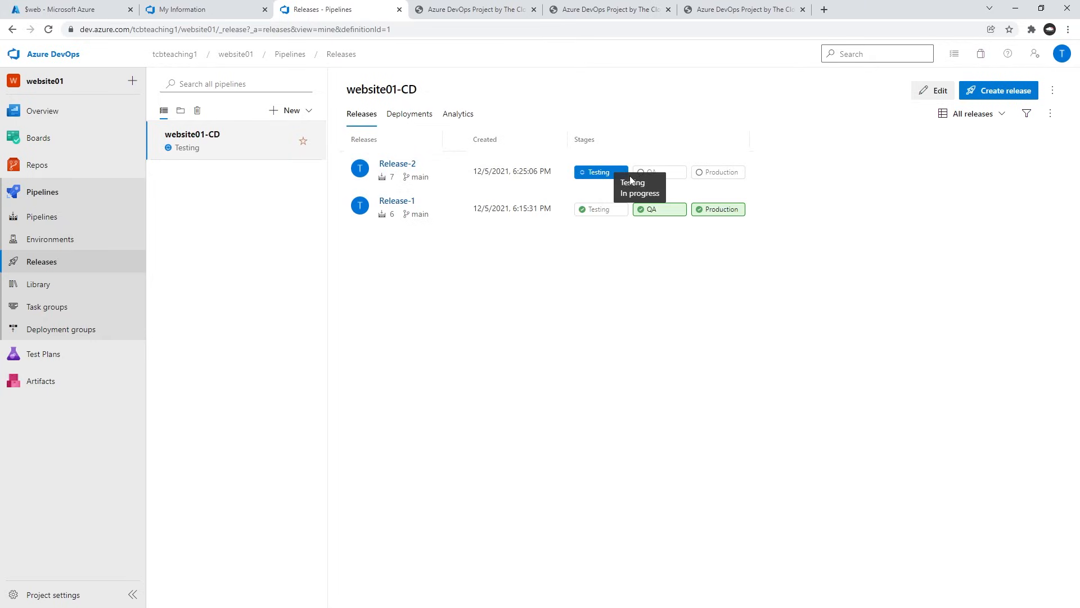
click(595, 174)
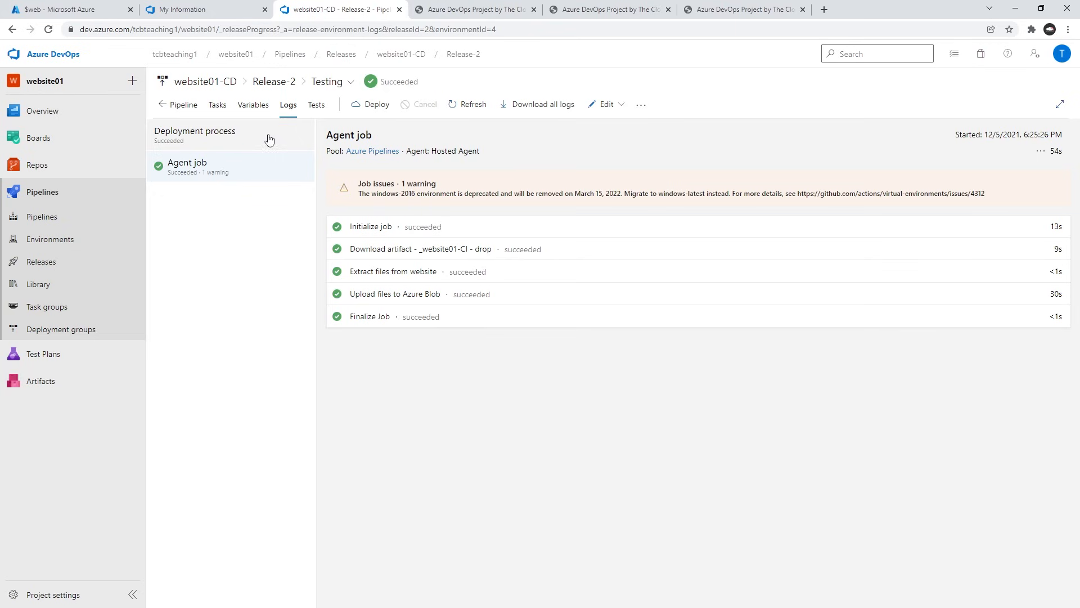
Reload the test environment site at tcbjr1tst.z13.web.core.windows.net to check its banner heading.
click(463, 13)
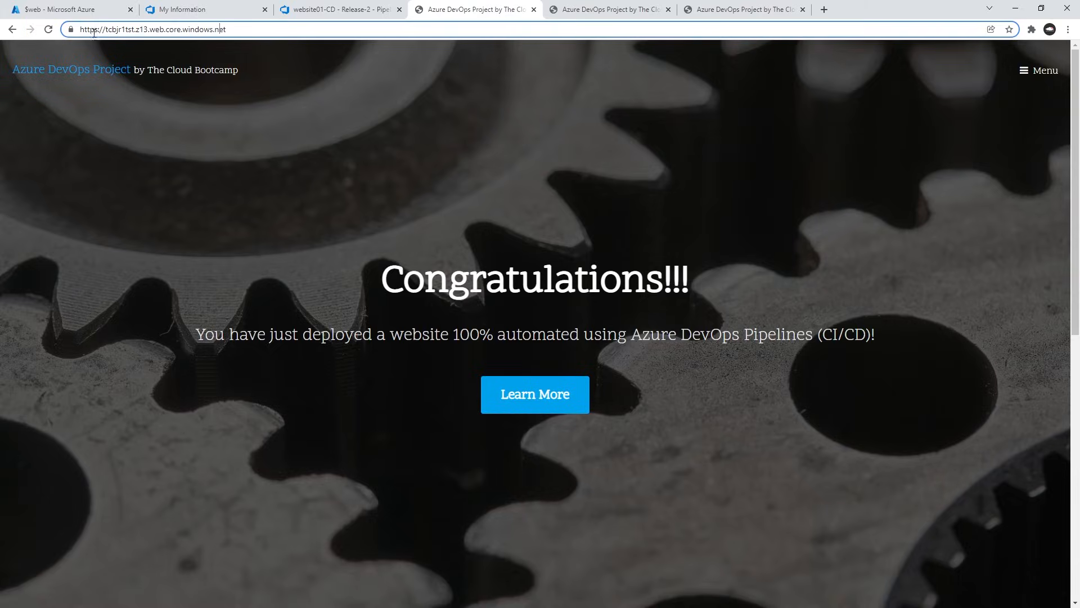
click(48, 30)
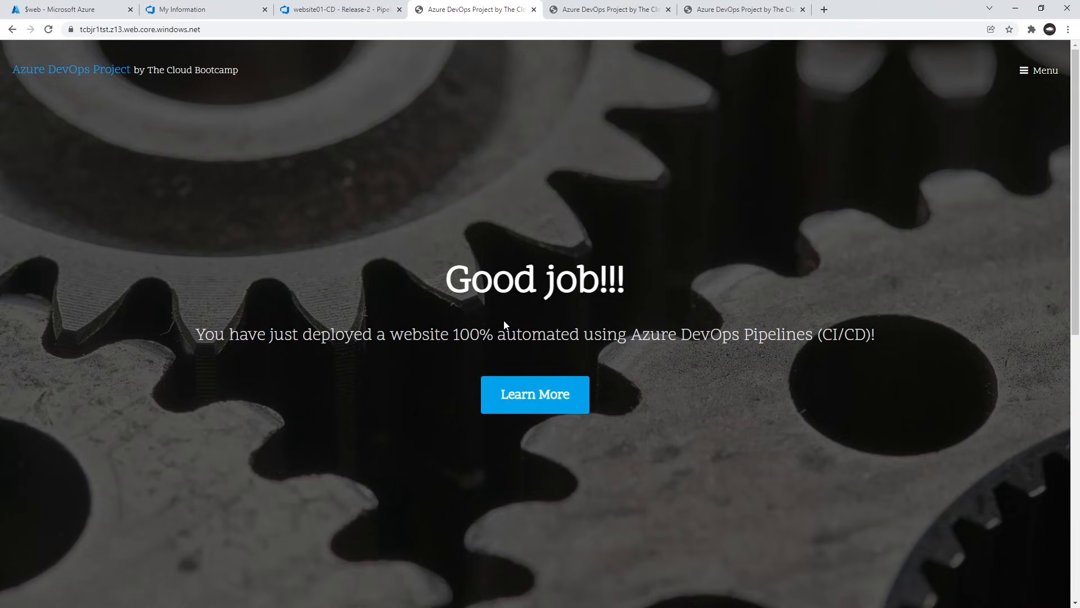
Reload the QA site at tcbjr1qa.z13.web.core.windows.net and the production site at tcbjr1prd.z13.web.core.windows.net to check their banner headings.
click(612, 10)
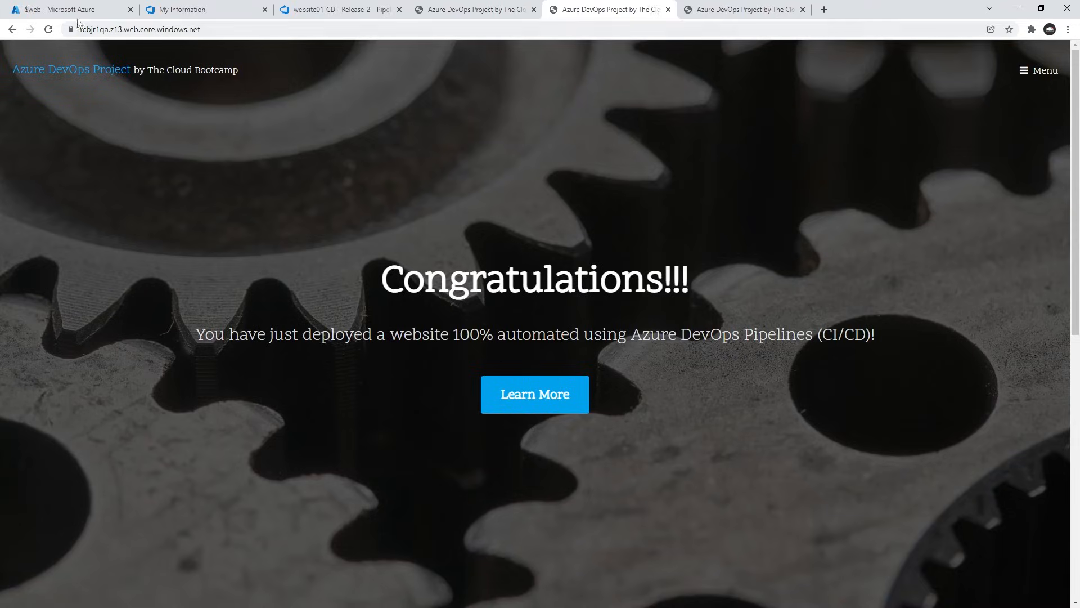
click(50, 32)
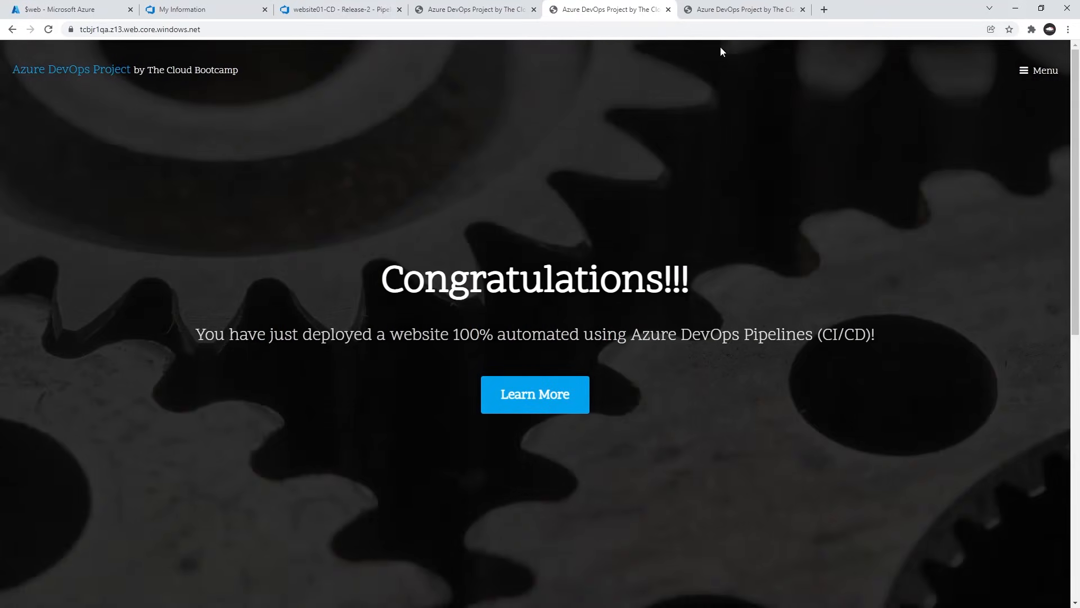
click(723, 11)
click(48, 31)
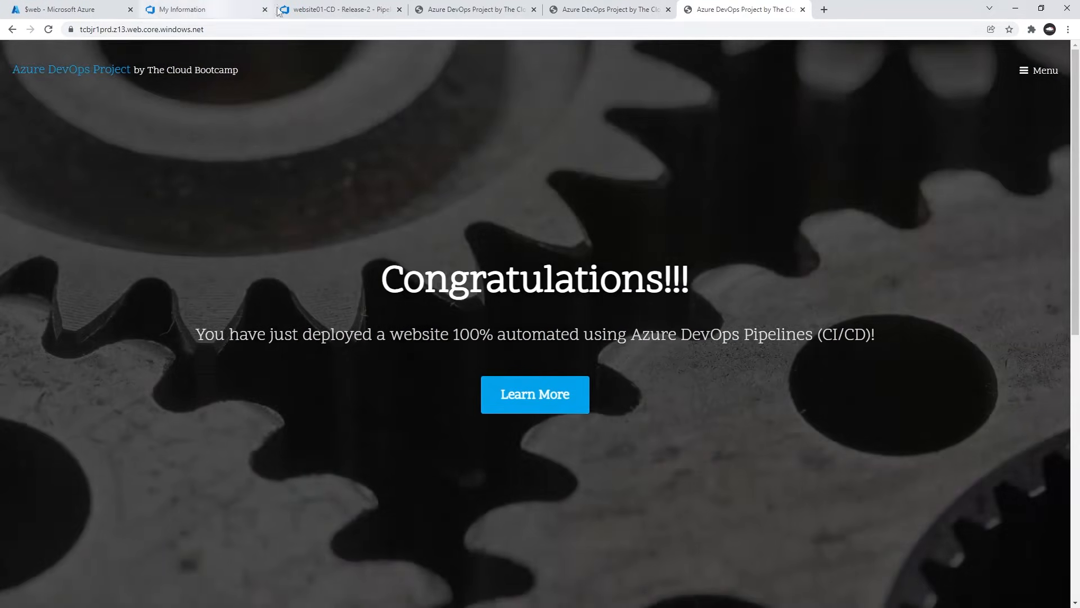
Follow the QA stage's deployment in Release-2's pipeline overview until it finishes, and reload the QA site to check its banner heading.
click(323, 11)
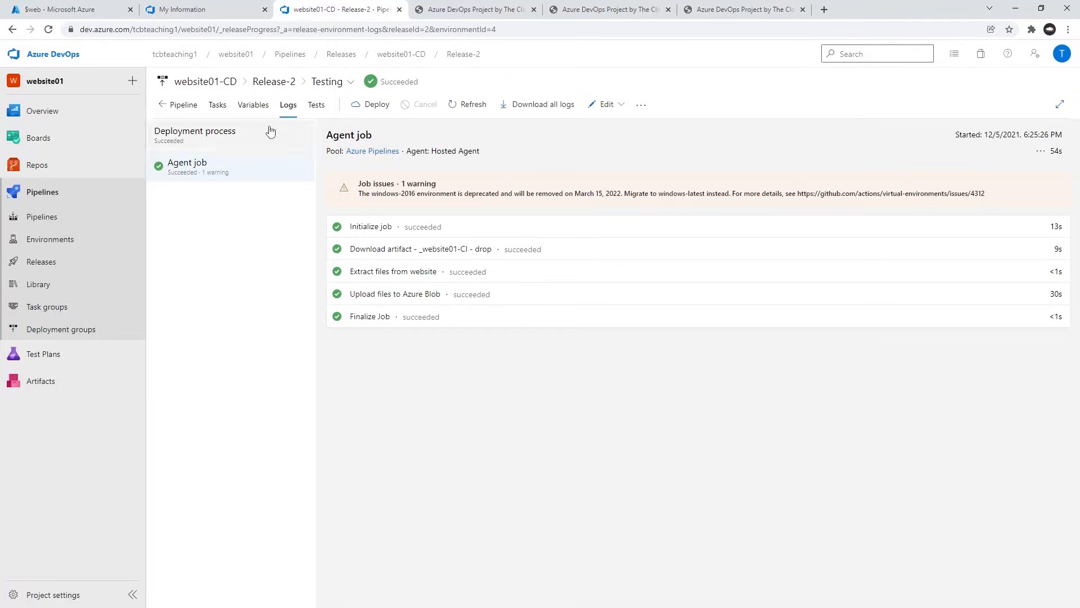
click(175, 105)
mouse_move(574, 235)
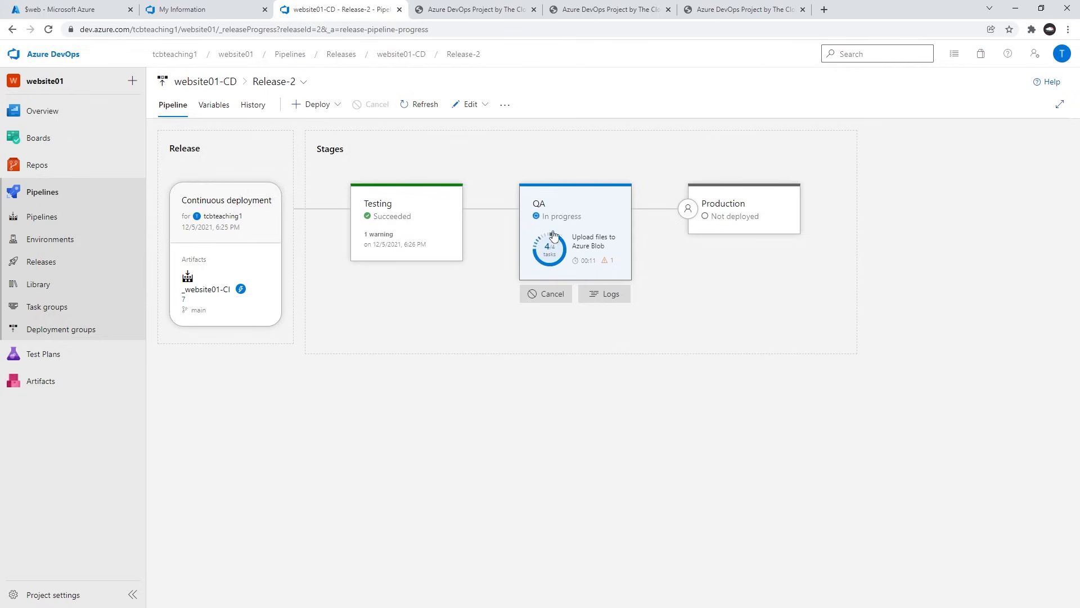
mouse_move(743, 245)
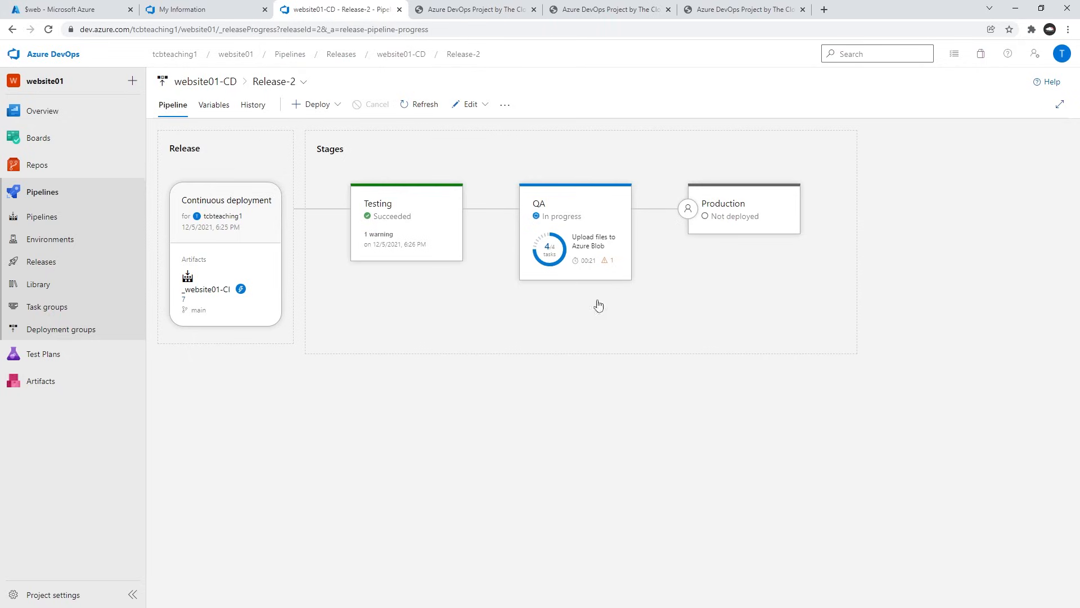
mouse_move(591, 268)
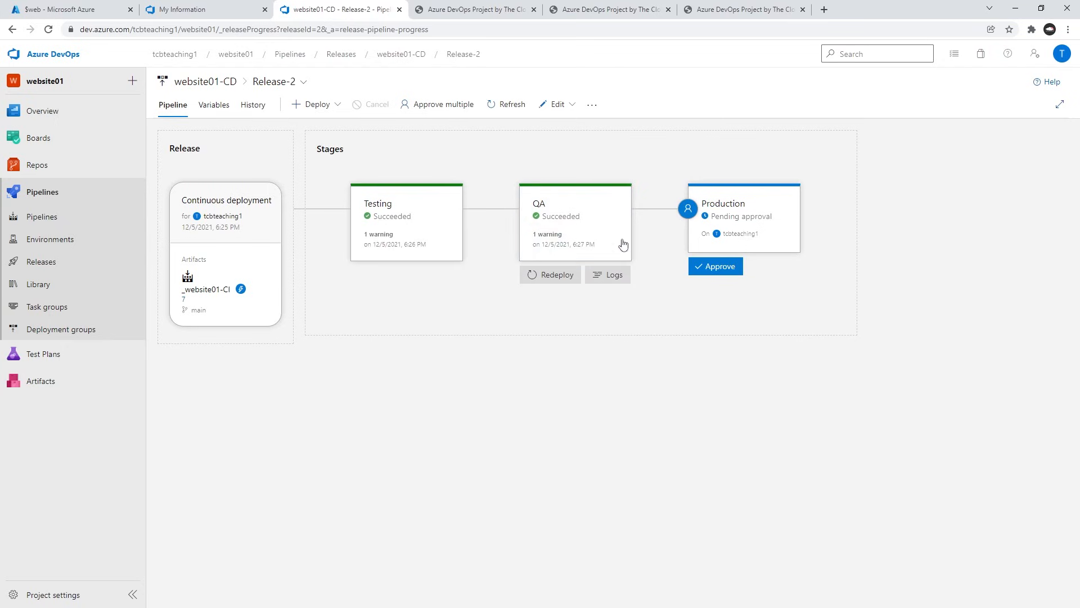
click(600, 11)
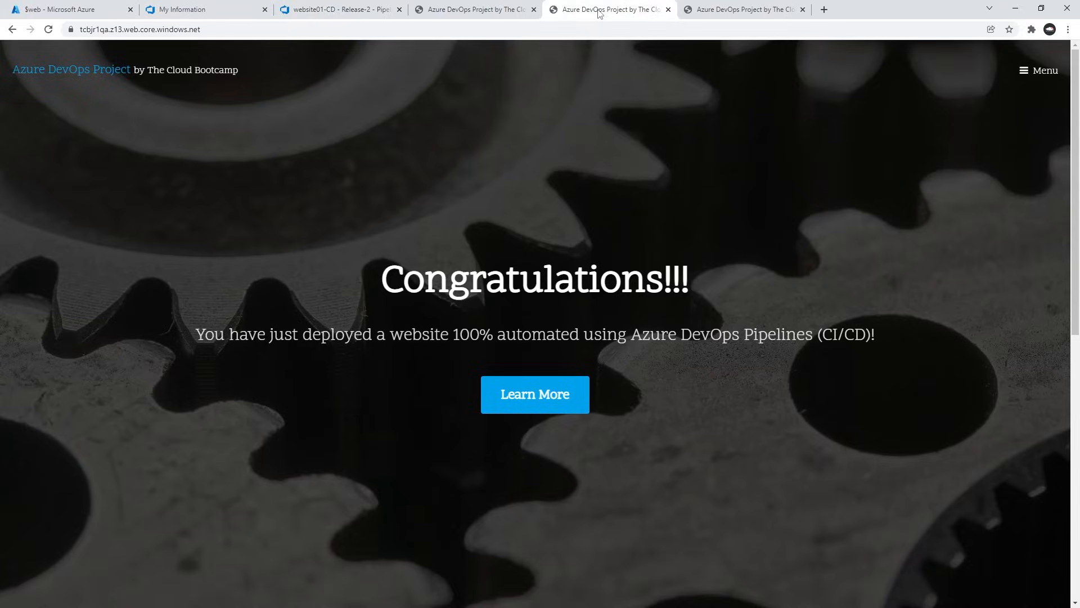
click(49, 29)
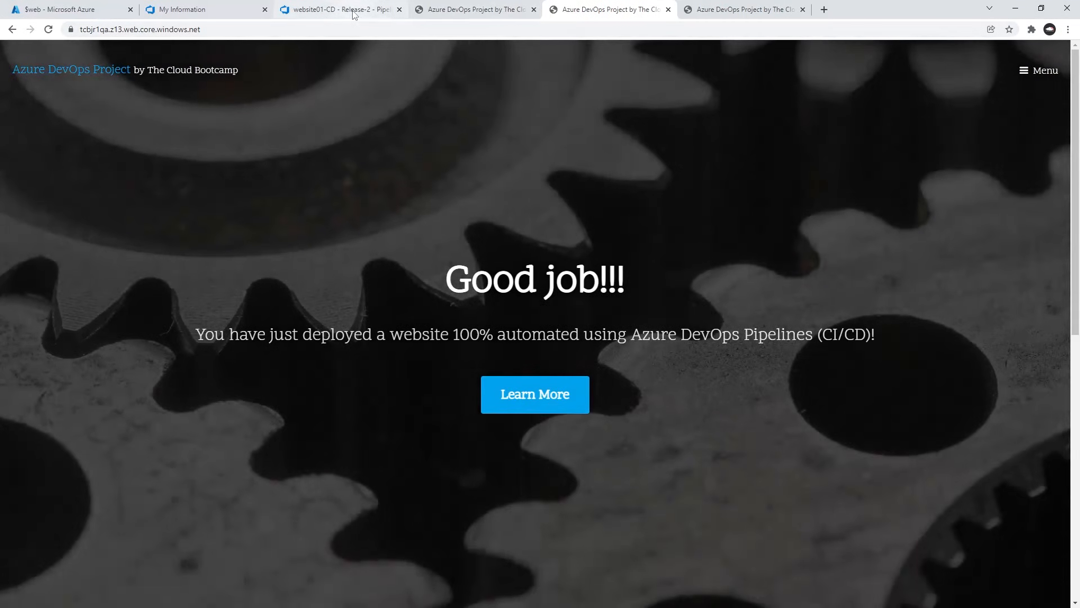
Approve Release-2's pending Production deployment with the comment "Approved." and close the approval details.
click(354, 15)
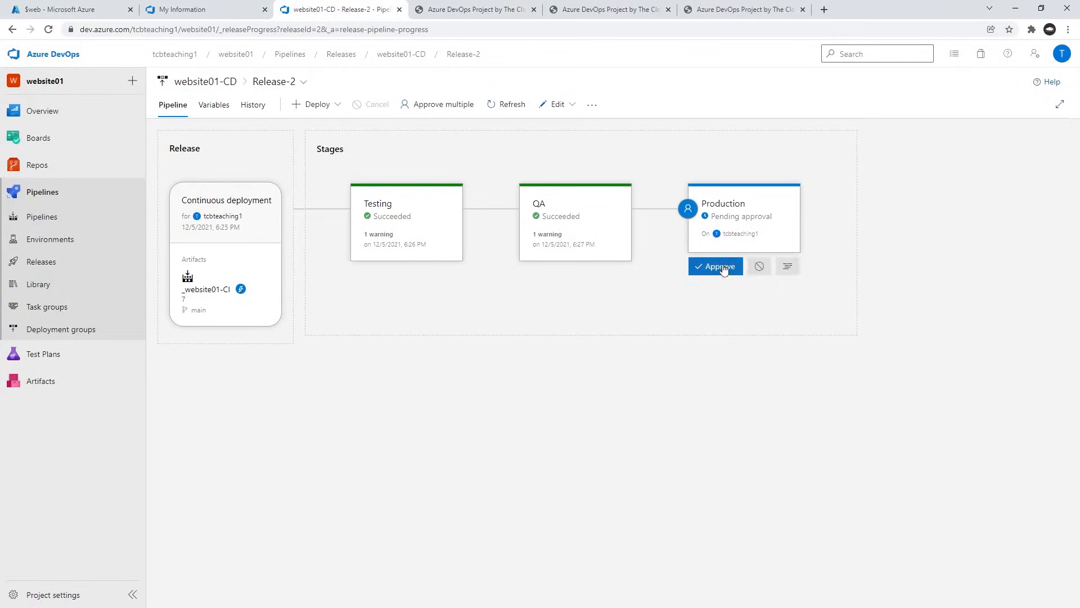
click(723, 269)
text(Approved.)
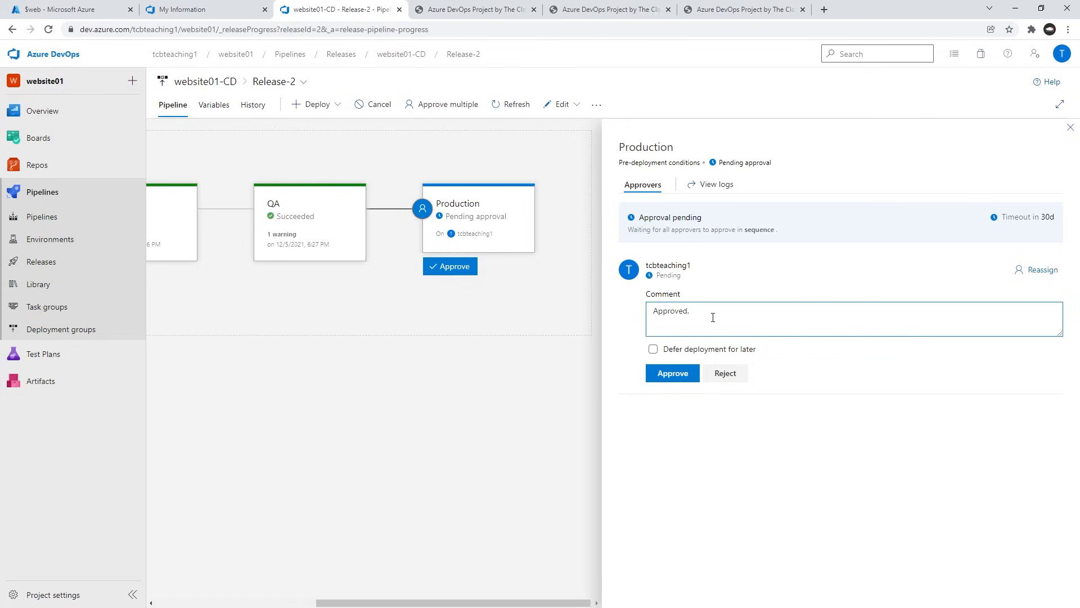
click(689, 373)
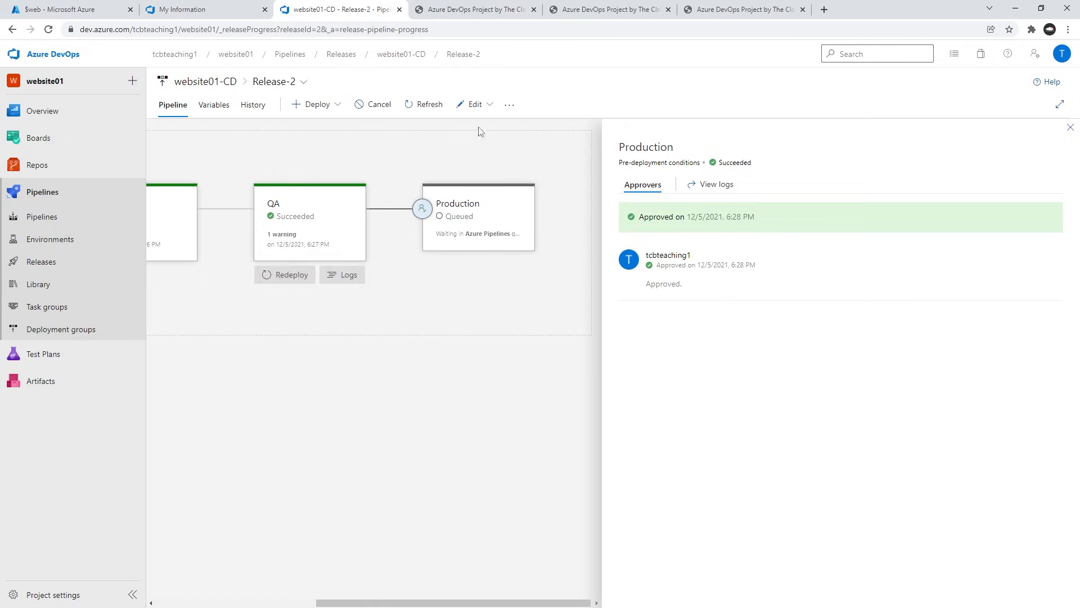
mouse_move(457, 265)
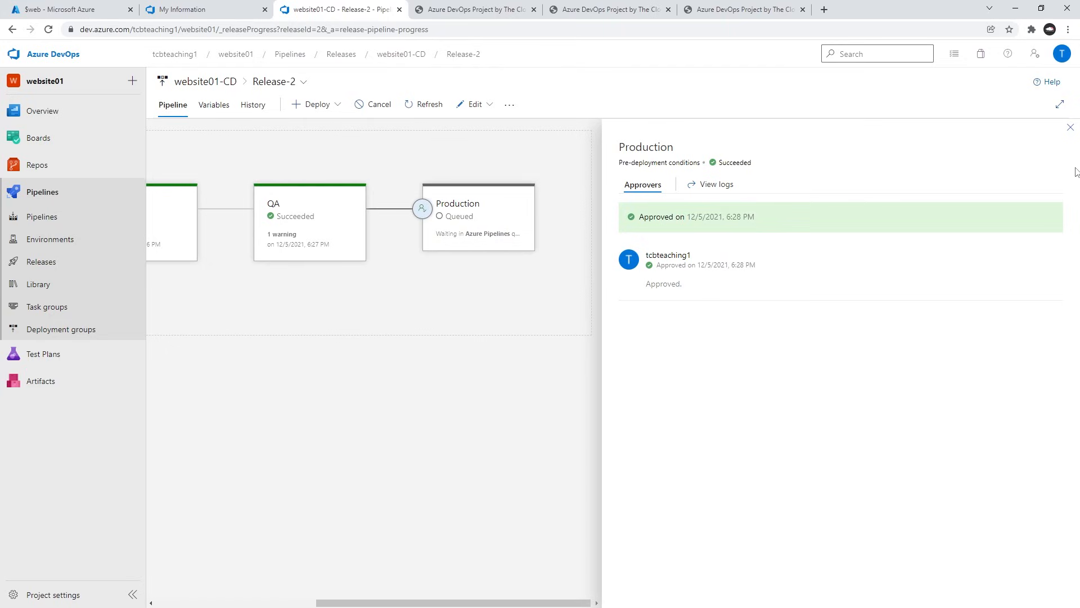
click(1070, 128)
Follow the Production stage's deployment until it finishes, and reload the production site to check its banner heading.
mouse_move(714, 256)
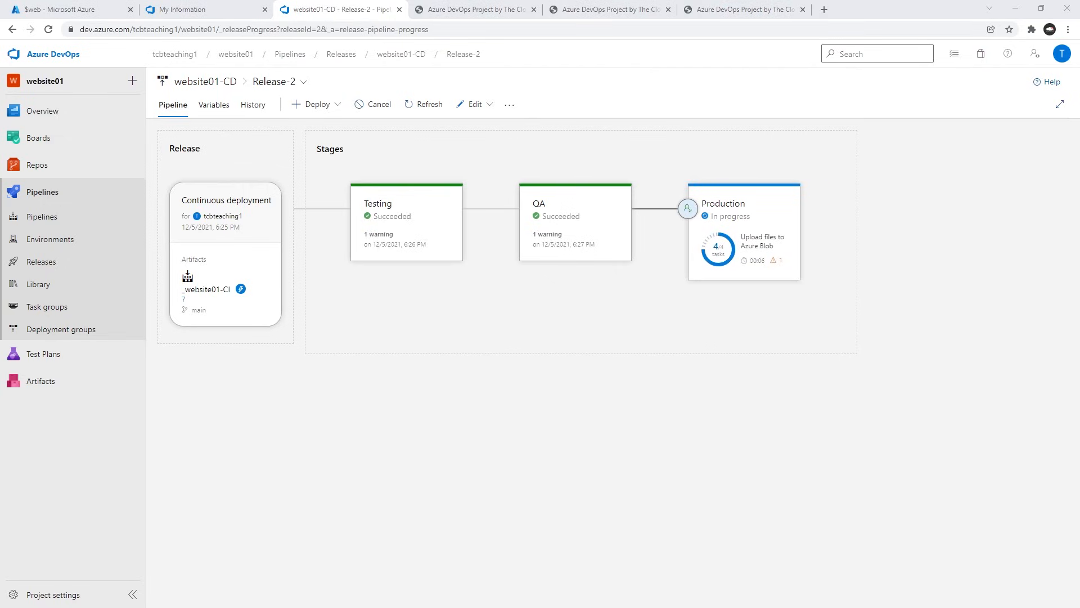
mouse_move(777, 258)
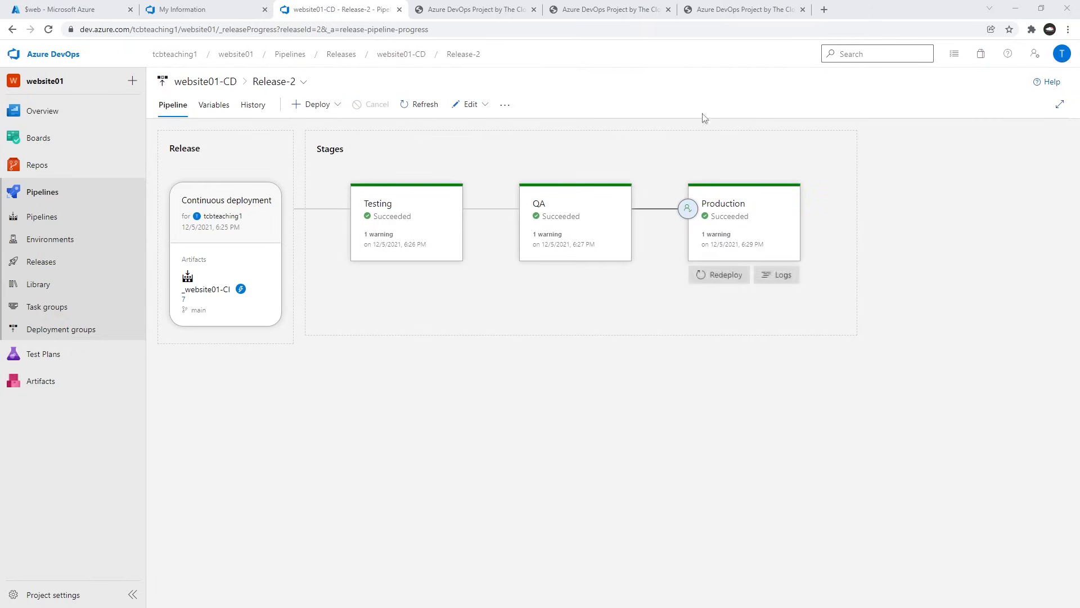
click(751, 12)
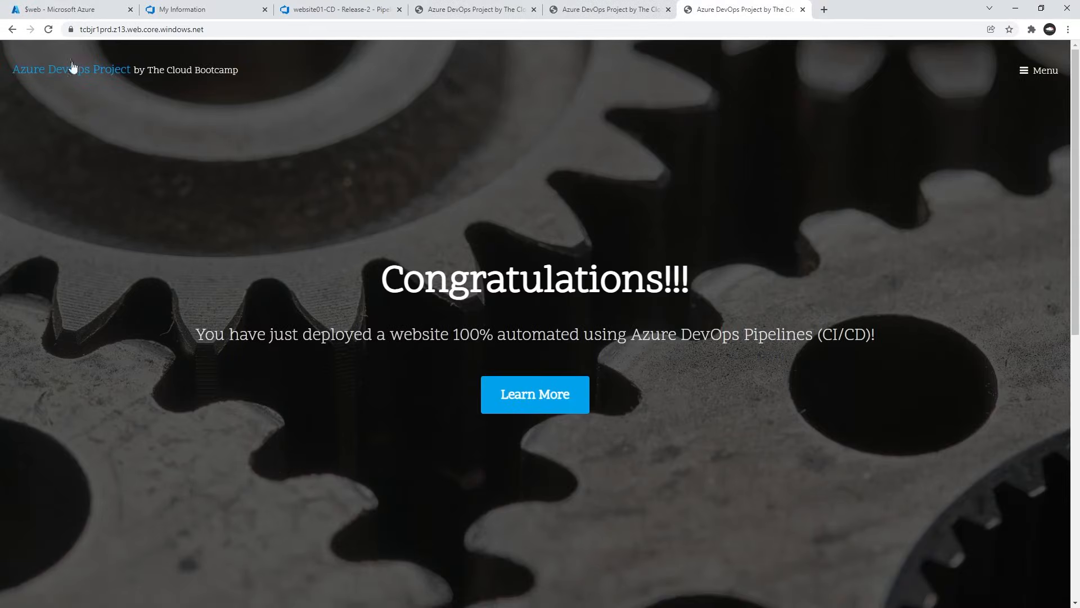
click(48, 30)
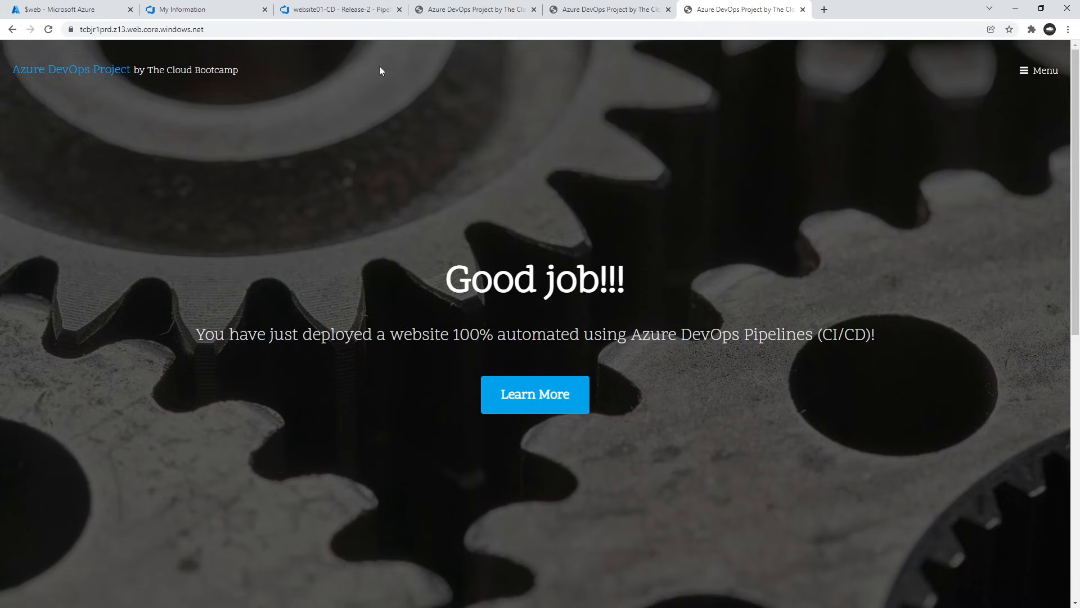
Review the Release-2 stages against the deployed environment sites, comparing their banner headings, and return to the release overview.
click(352, 9)
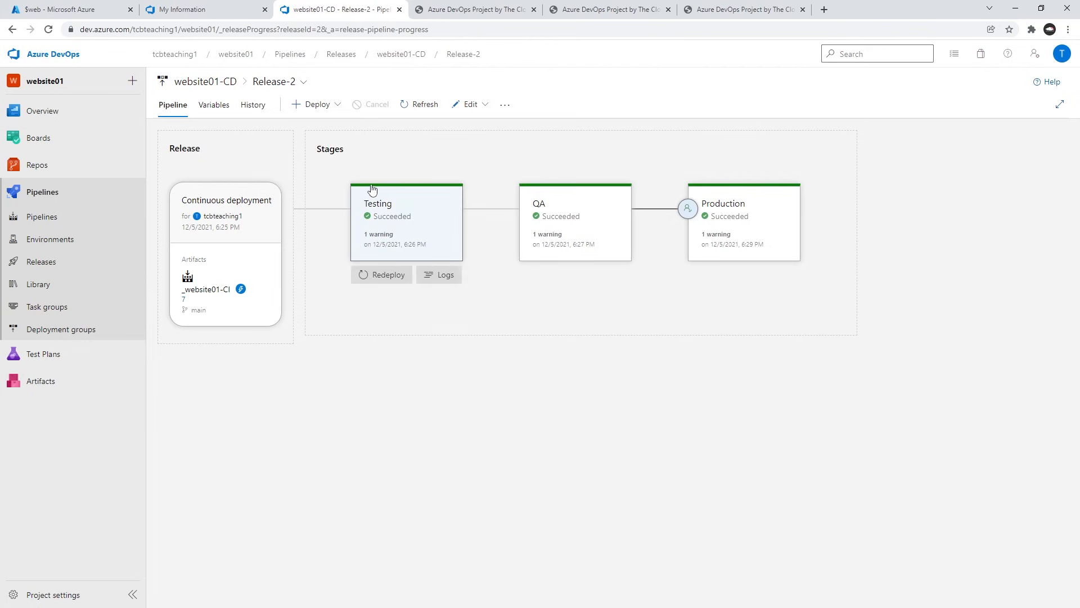
click(473, 9)
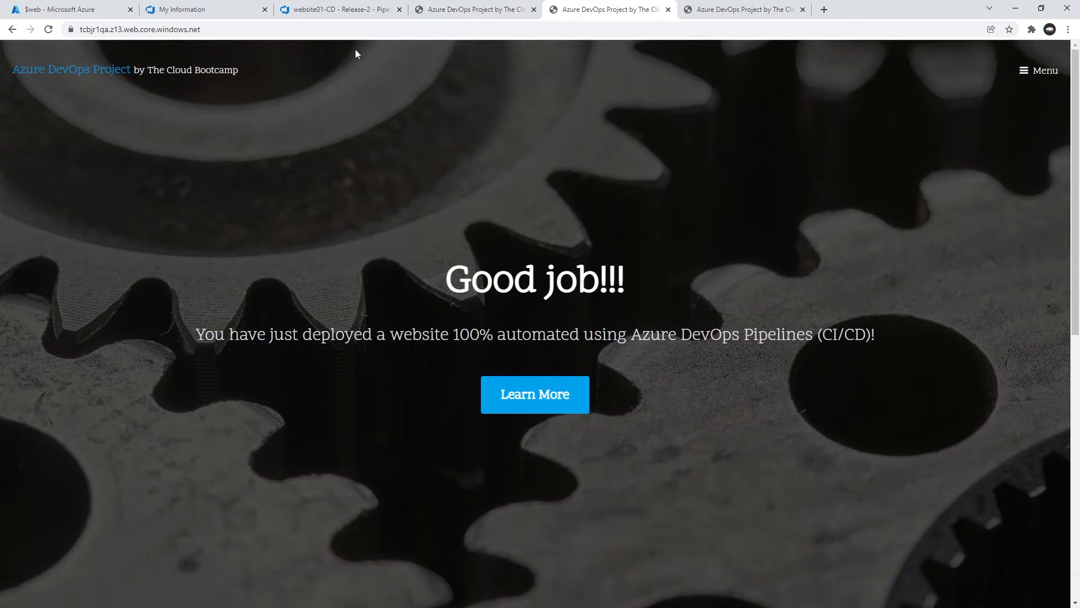
click(765, 12)
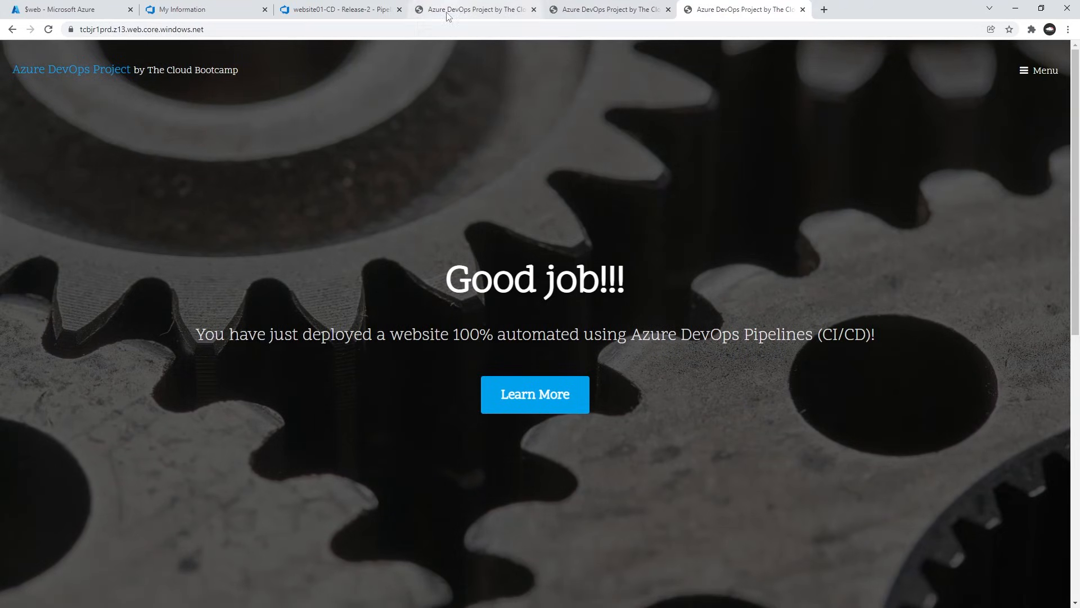
click(345, 11)
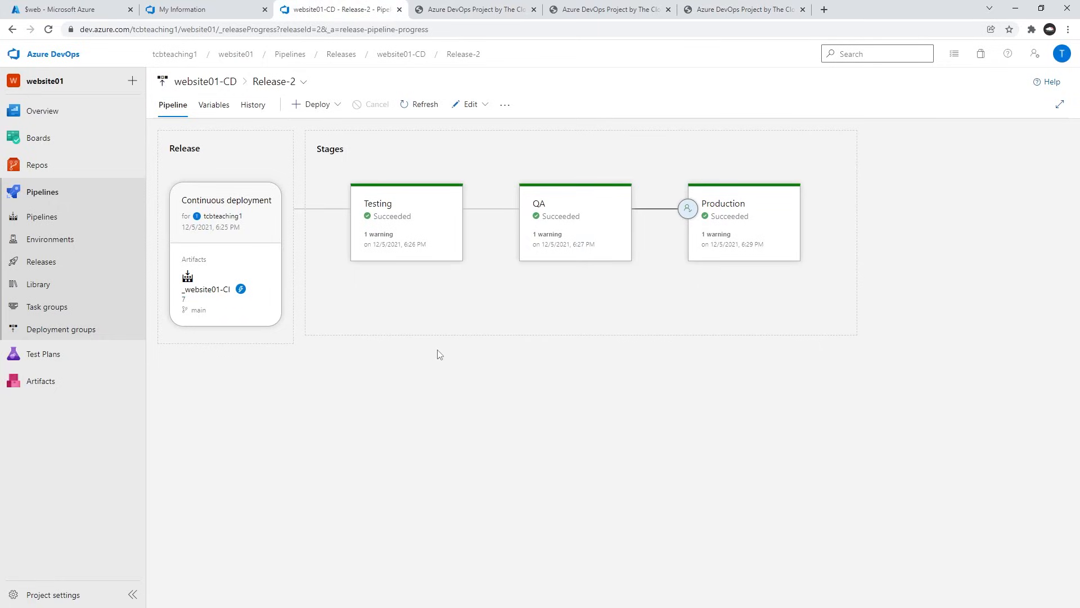